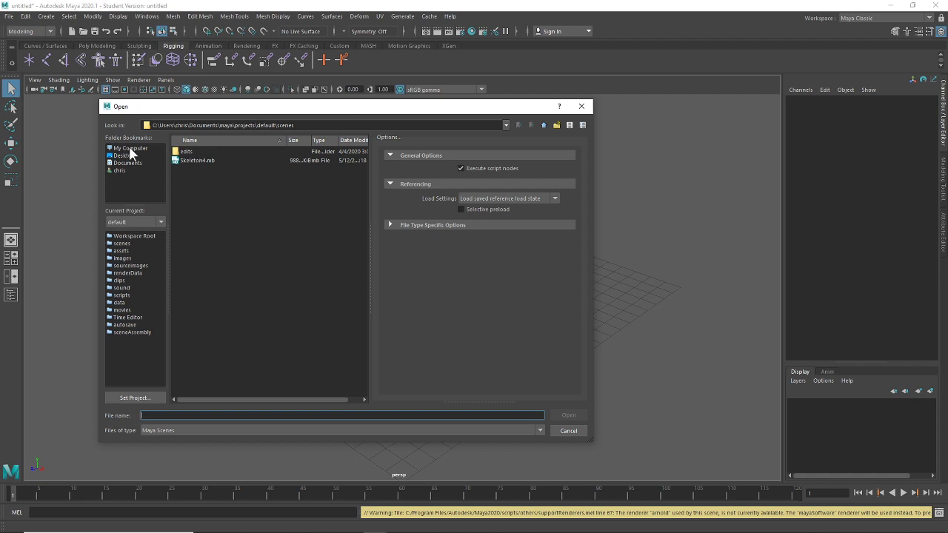
pyautogui.click(132, 149)
pyautogui.doubleClick(190, 152)
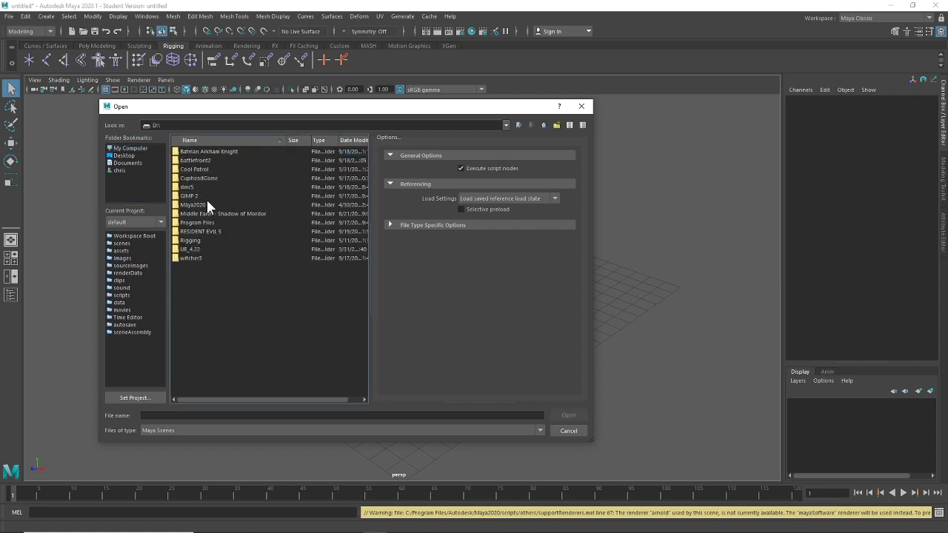
pyautogui.doubleClick(196, 243)
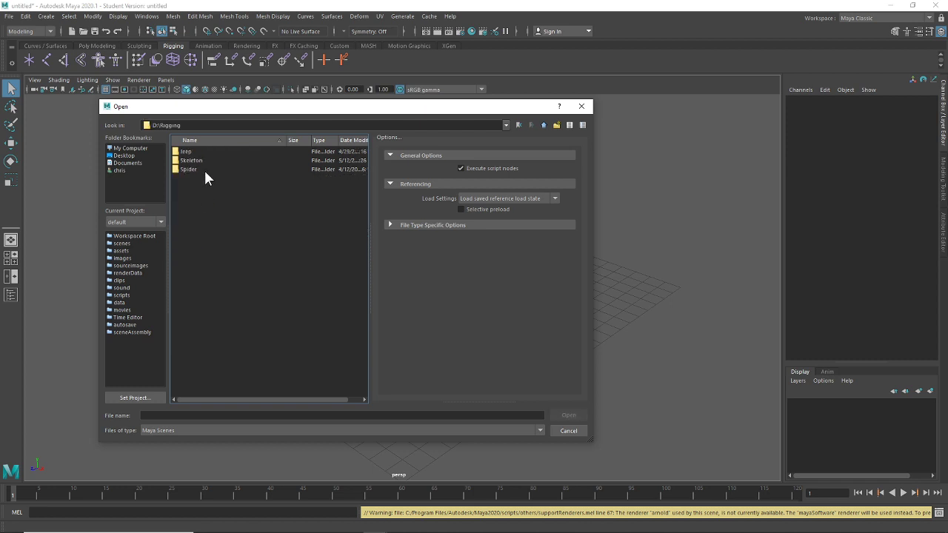
pyautogui.doubleClick(200, 162)
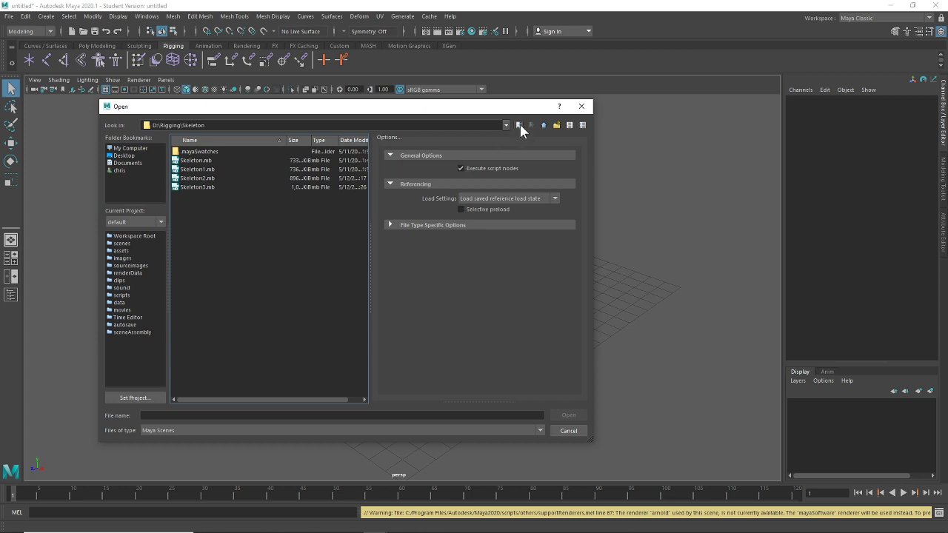
pyautogui.click(541, 125)
pyautogui.click(541, 126)
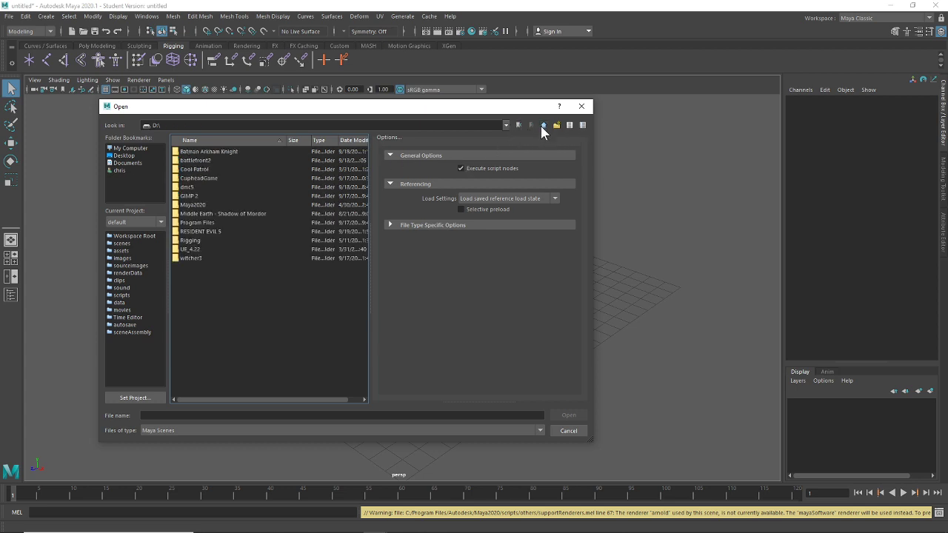
pyautogui.click(541, 126)
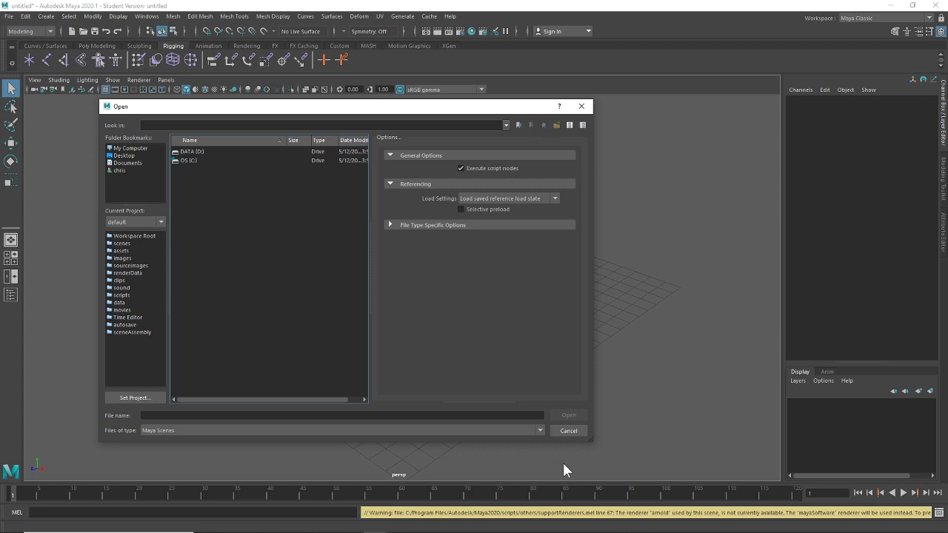
pyautogui.click(568, 431)
# Open the recent scene Skeleton4.mb, discard the untitled scene's changes and accept the student version notice
pyautogui.click(8, 16)
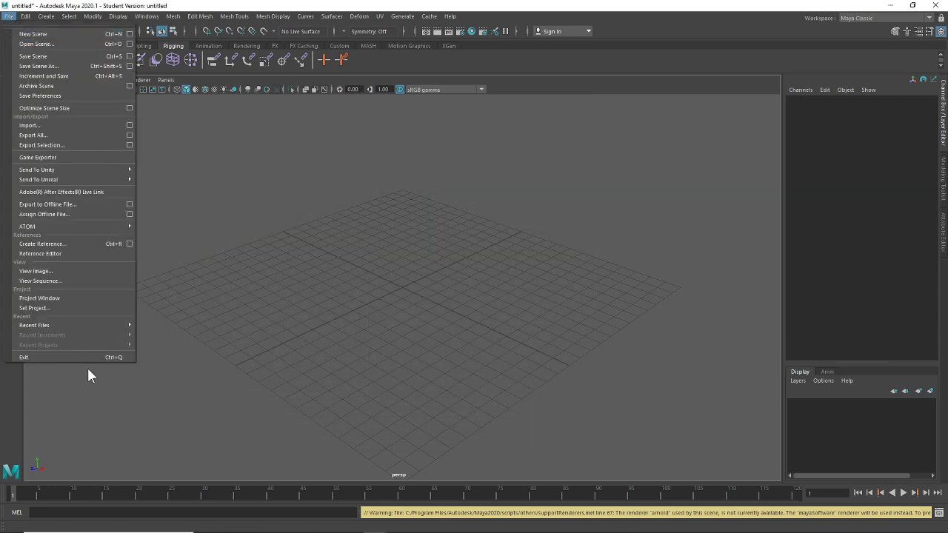
pyautogui.moveTo(80, 323)
pyautogui.click(195, 326)
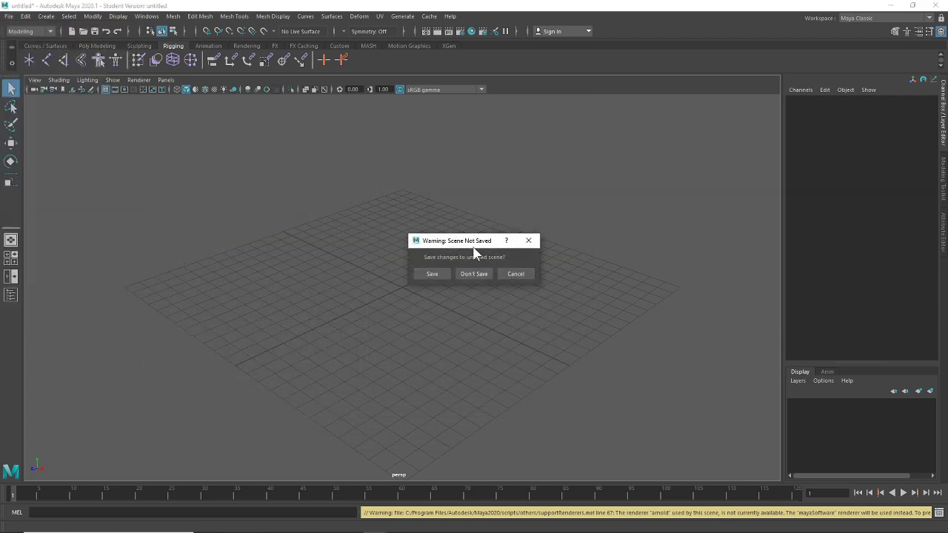
pyautogui.click(472, 275)
pyautogui.click(458, 280)
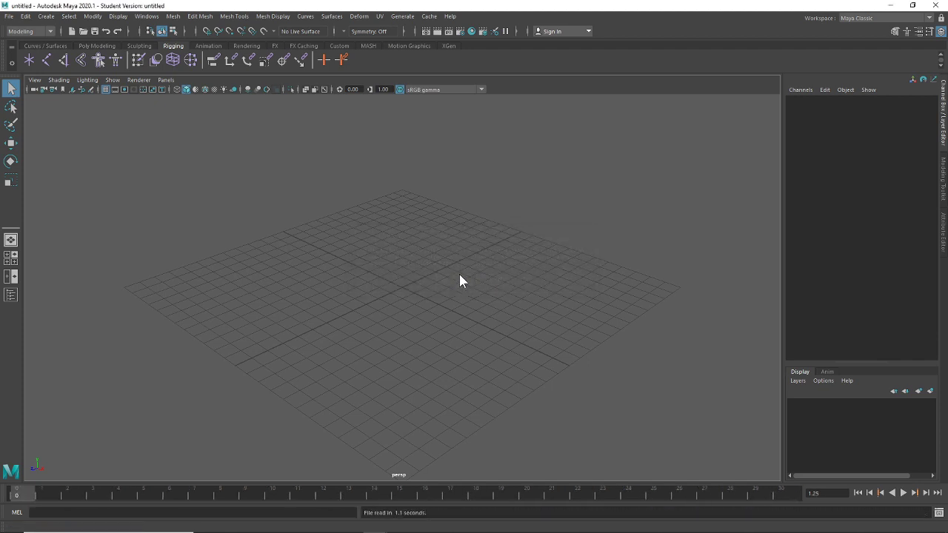
# Save the scene as Skeleton4.mb in the folder D:\Rigging\Skeleton and accept the student version notice
pyautogui.click(8, 15)
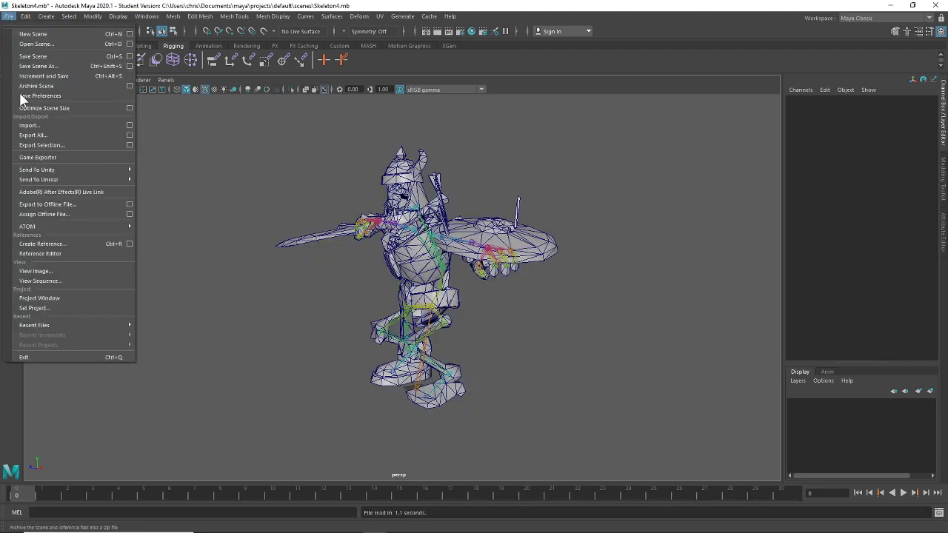
pyautogui.click(37, 66)
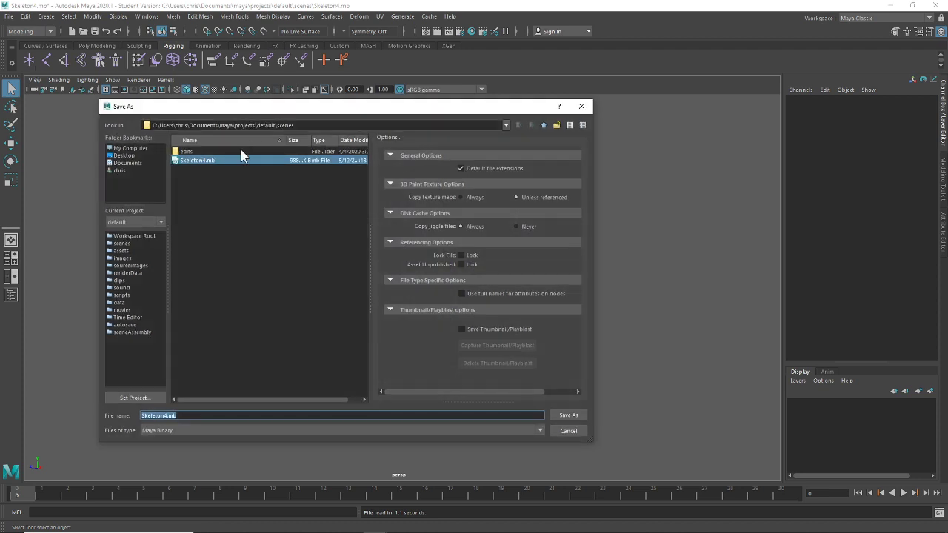
pyautogui.click(131, 149)
pyautogui.doubleClick(200, 151)
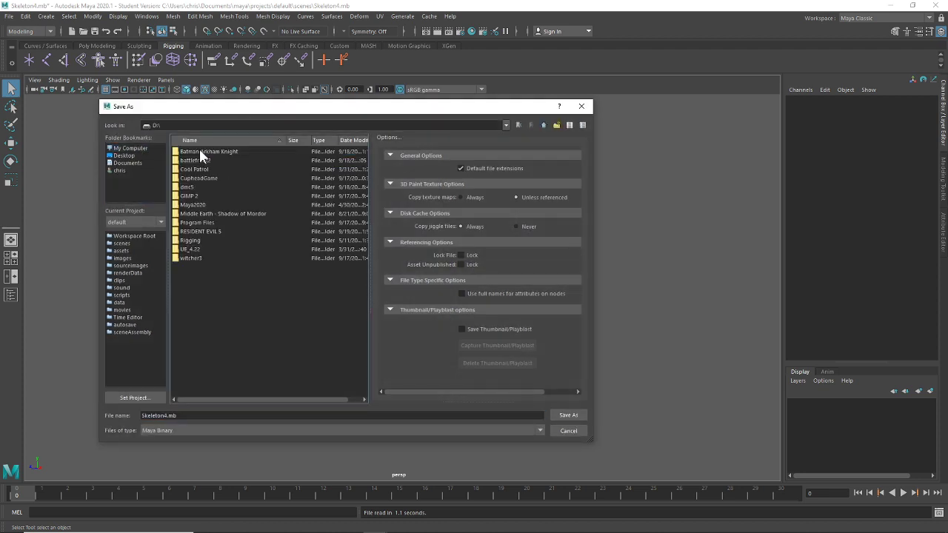
pyautogui.click(199, 150)
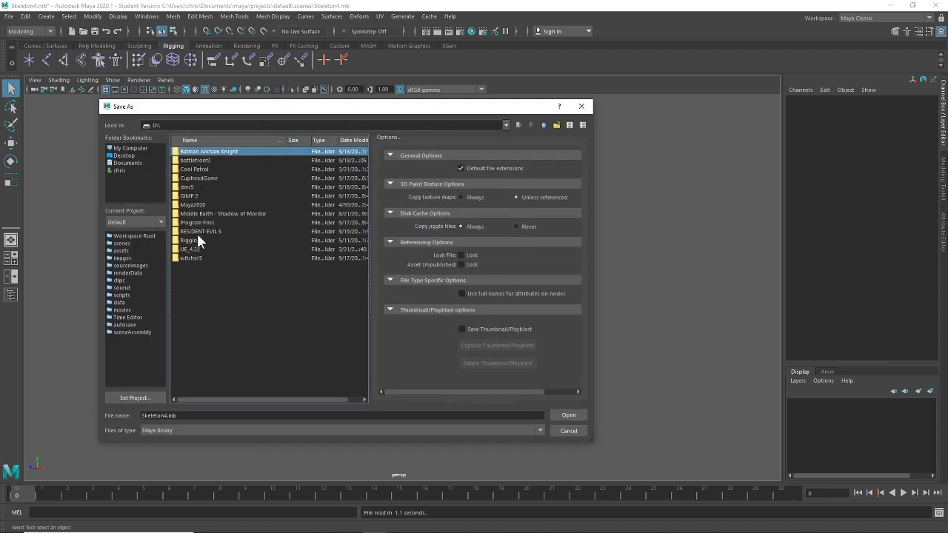
pyautogui.doubleClick(194, 240)
pyautogui.doubleClick(199, 159)
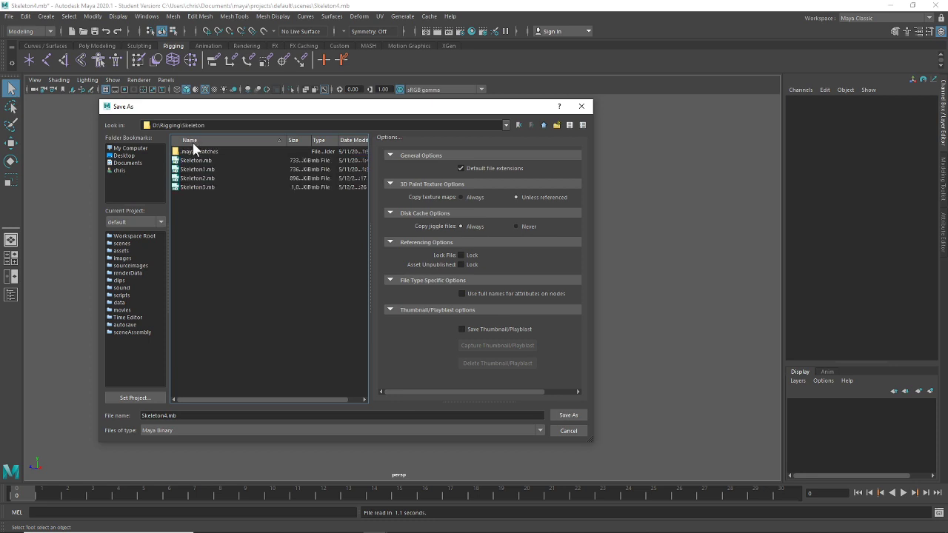
pyautogui.click(196, 414)
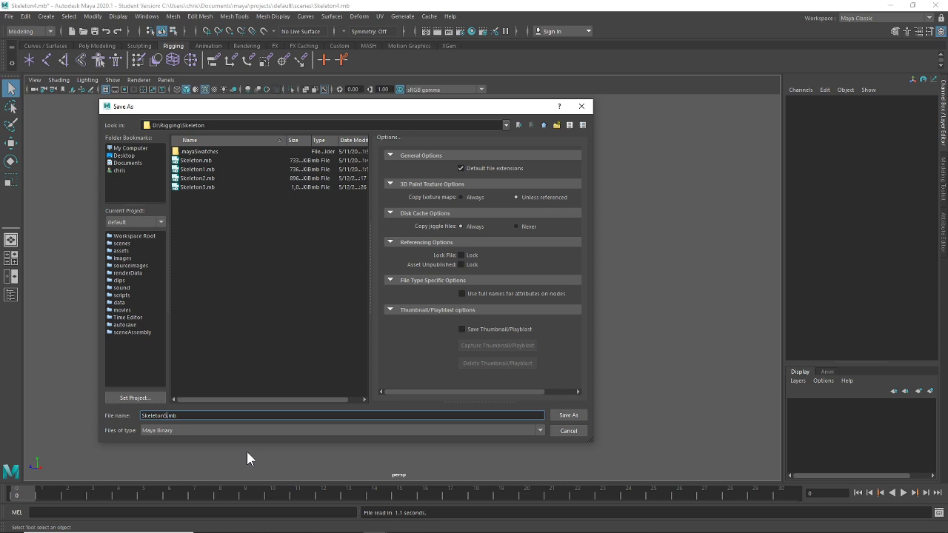
pyautogui.click(568, 415)
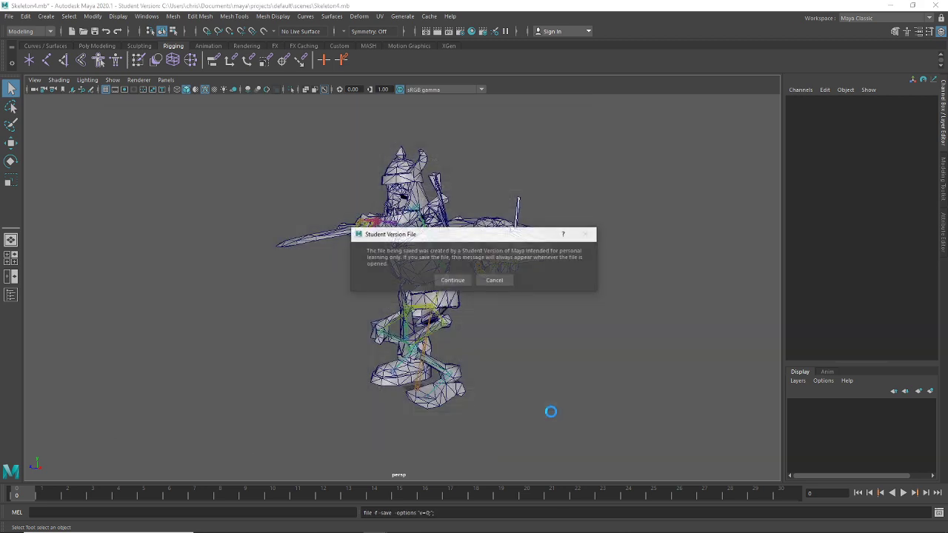
pyautogui.click(457, 279)
# Select the root joint and examine the character's joint hierarchy from several sides and around the feet
pyautogui.scroll(5, 487, 345)
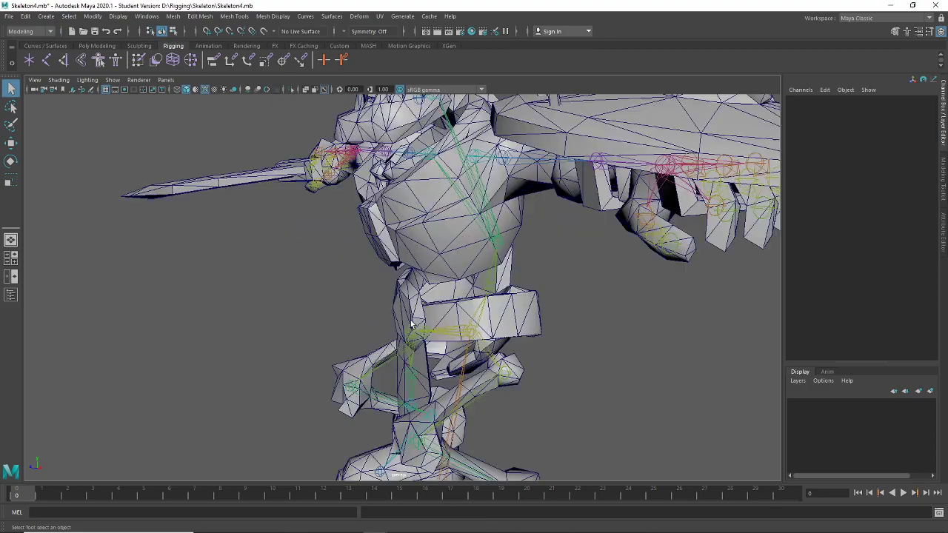
pyautogui.scroll(-5, 471, 305)
pyautogui.keyDown('alt'); pyautogui.moveTo(470, 305); pyautogui.dragTo(538, 314); pyautogui.keyUp('alt')
pyautogui.click(332, 378)
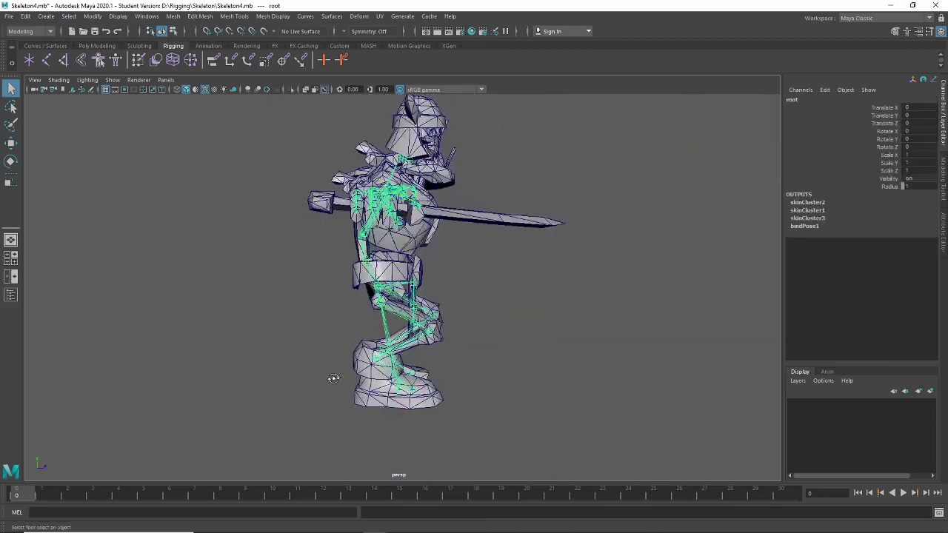
pyautogui.keyDown('alt'); pyautogui.moveTo(333, 378); pyautogui.dragTo(622, 376); pyautogui.keyUp('alt')
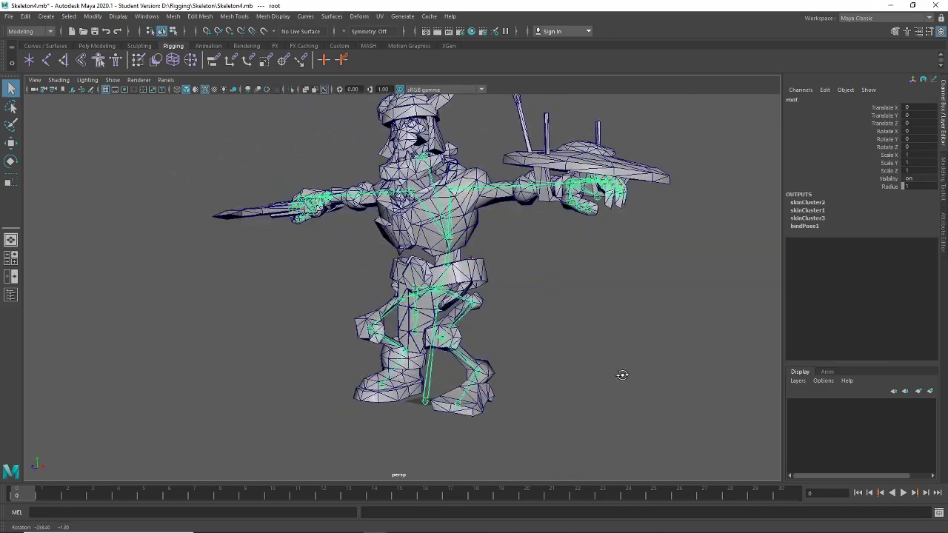
pyautogui.scroll(5, 534, 375)
pyautogui.keyDown('alt'); pyautogui.moveTo(497, 355); pyautogui.dragTo(495, 248); pyautogui.keyUp('alt')
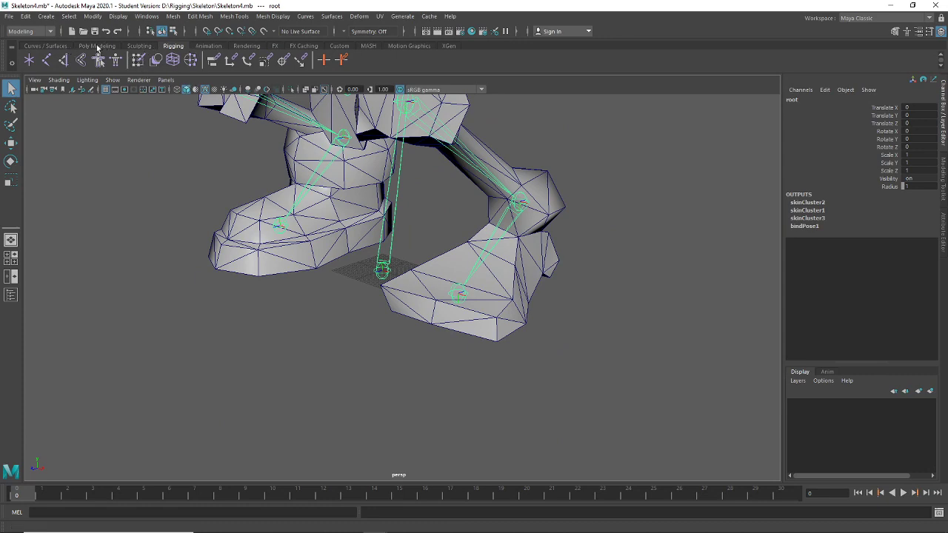
# Create a NURBS circle at the origin around the root joint and scale it up uniformly to about 12.7
pyautogui.click(55, 46)
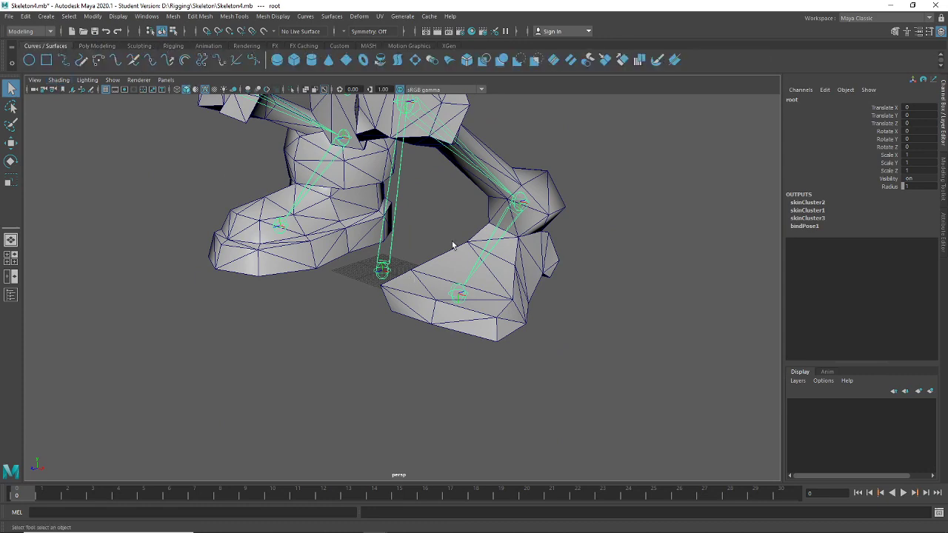
pyautogui.keyDown('alt'); pyautogui.moveTo(452, 245); pyautogui.dragTo(351, 196); pyautogui.keyUp('alt')
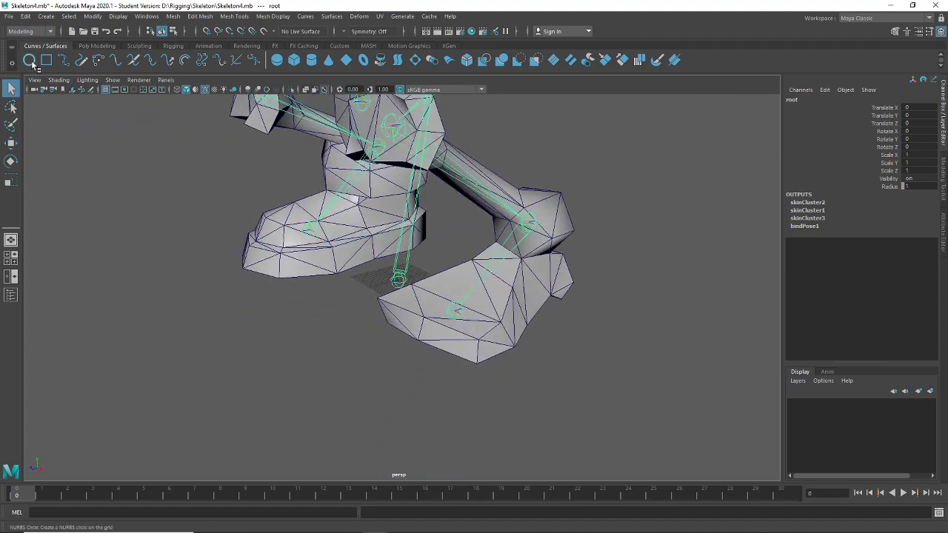
pyautogui.click(34, 65)
pyautogui.keyDown('alt'); pyautogui.moveTo(414, 355); pyautogui.dragTo(427, 345); pyautogui.keyUp('alt')
pyautogui.scroll(4, 417, 356)
pyautogui.press('w')
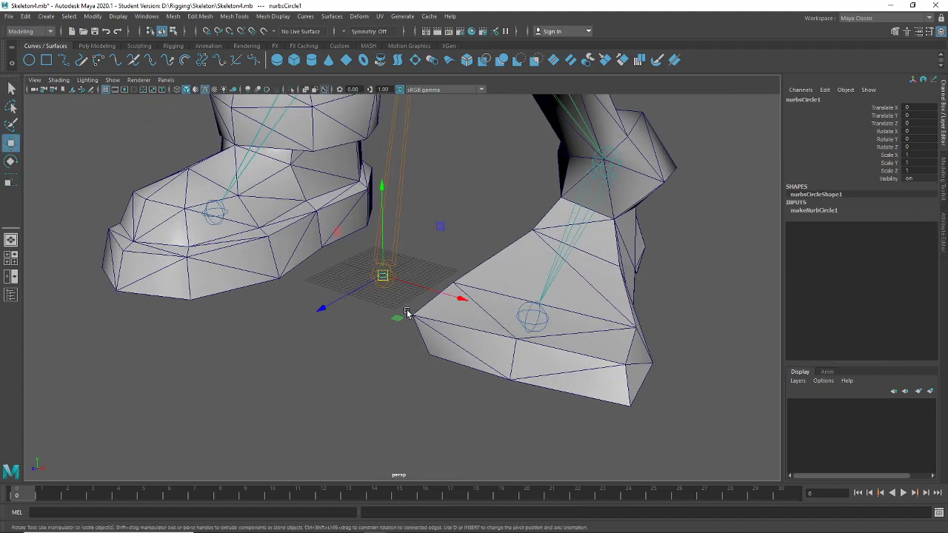
pyautogui.press('e')
pyautogui.press('r')
pyautogui.moveTo(384, 276); pyautogui.dragTo(466, 283)
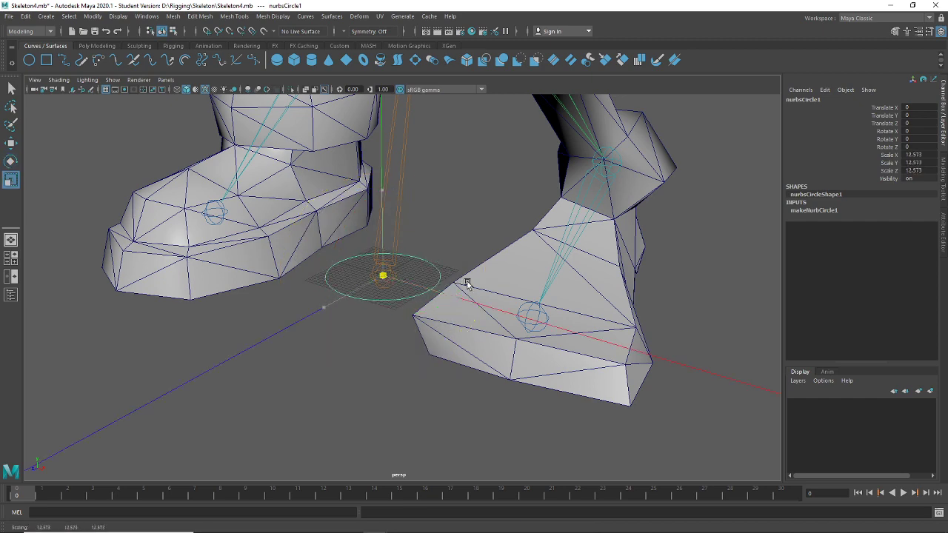
# Hide polygons in the viewport so that the joints and the control circle can be worked on, and clear the selection
pyautogui.scroll(-6, 468, 267)
pyautogui.keyDown('alt'); pyautogui.moveTo(472, 248); pyautogui.dragTo(439, 341, button='middle'); pyautogui.keyUp('alt')
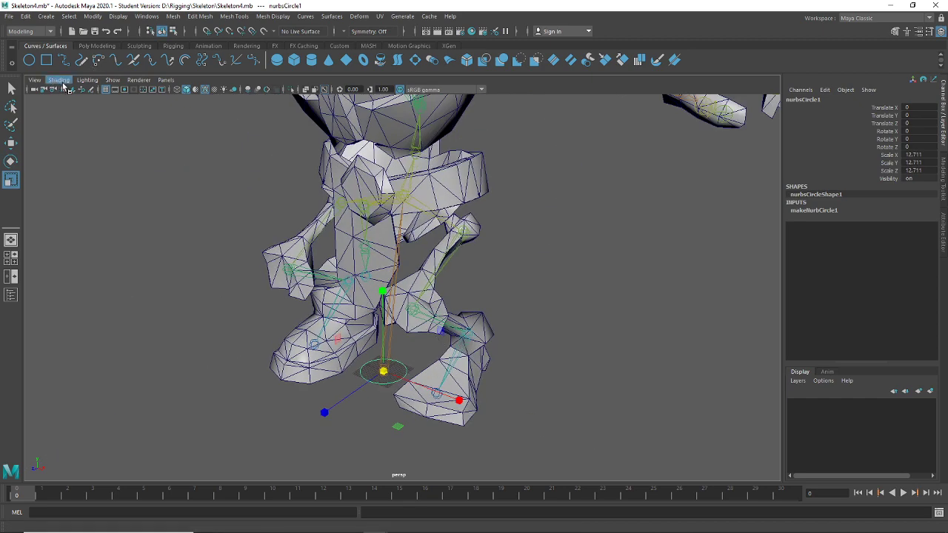
pyautogui.click(112, 80)
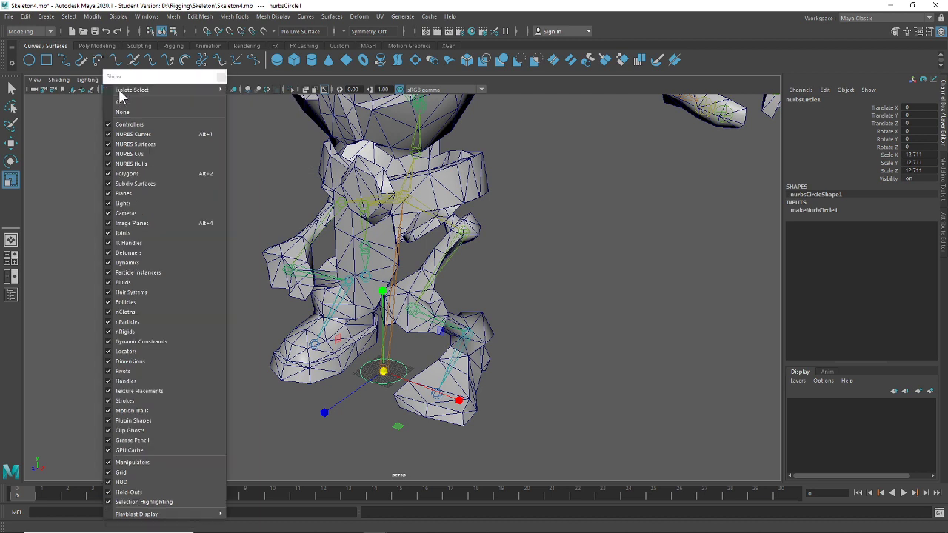
pyautogui.click(123, 91)
pyautogui.moveTo(98, 71); pyautogui.dragTo(52, 56)
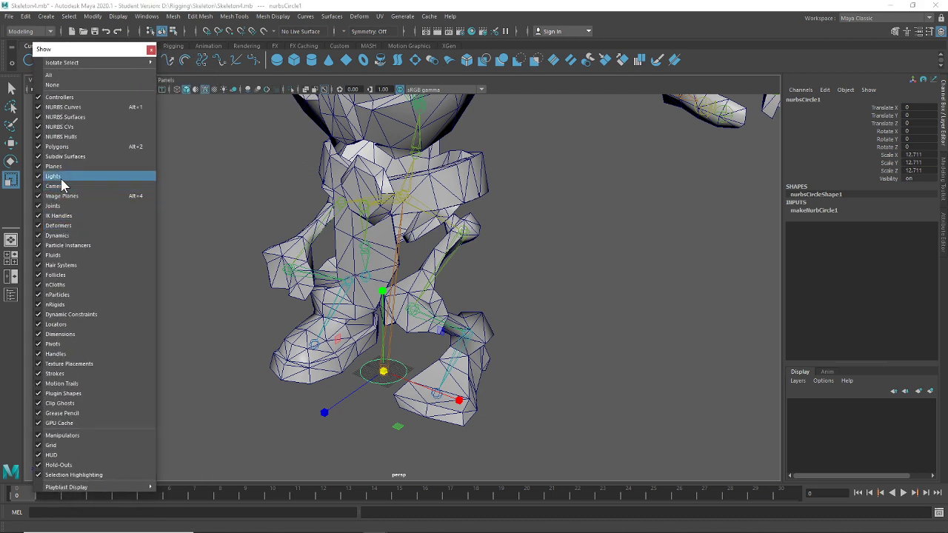
pyautogui.click(56, 146)
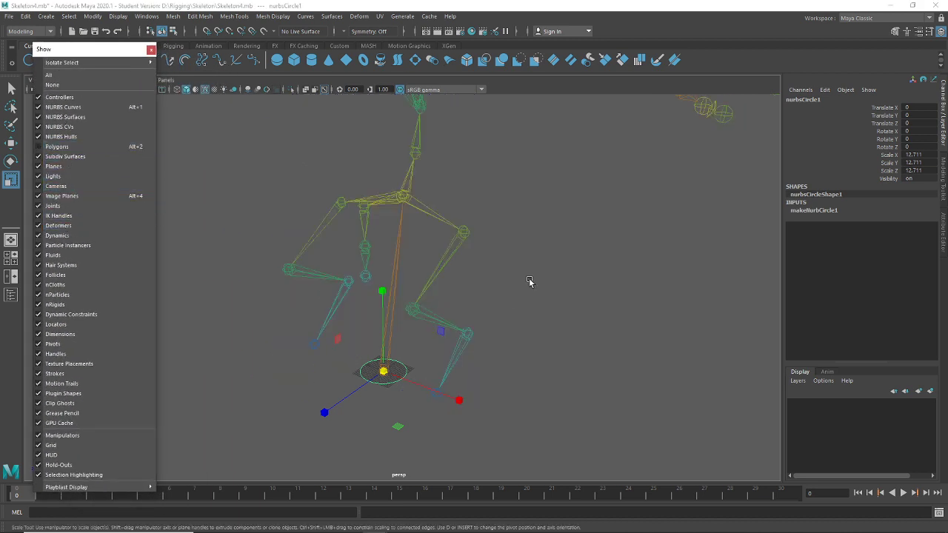
pyautogui.click(529, 280)
# Select the NURBS circle and snap it onto the pelvis joint where the hips branch, at about Y 94.1 and Z -18.7
pyautogui.keyDown('alt'); pyautogui.moveTo(461, 317); pyautogui.dragTo(392, 364); pyautogui.keyUp('alt')
pyautogui.keyDown('alt'); pyautogui.moveTo(435, 298); pyautogui.dragTo(454, 364); pyautogui.keyUp('alt')
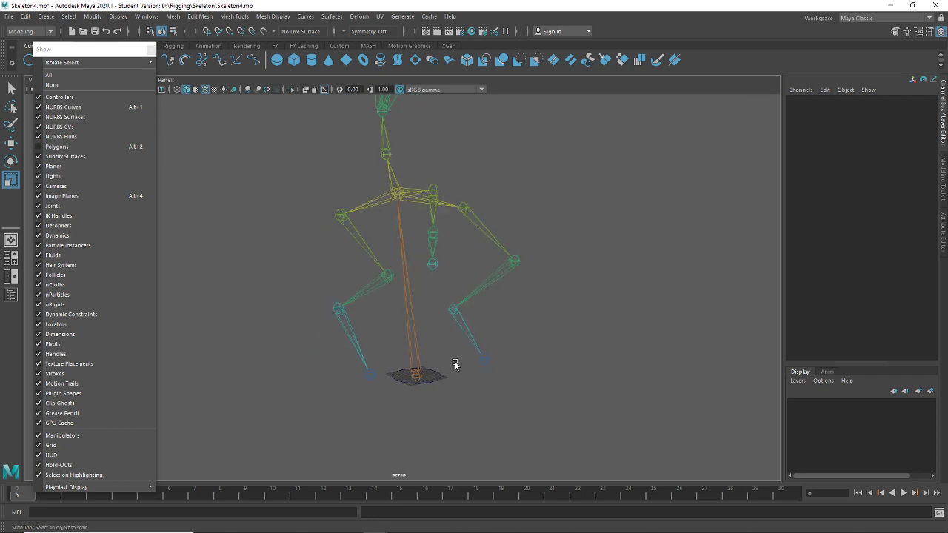
pyautogui.keyDown('alt'); pyautogui.moveTo(459, 348); pyautogui.dragTo(446, 296, button='middle'); pyautogui.keyUp('alt')
pyautogui.scroll(5, 447, 298)
pyautogui.click(398, 367)
pyautogui.keyDown('alt'); pyautogui.moveTo(476, 254); pyautogui.dragTo(461, 358, button='middle'); pyautogui.keyUp('alt')
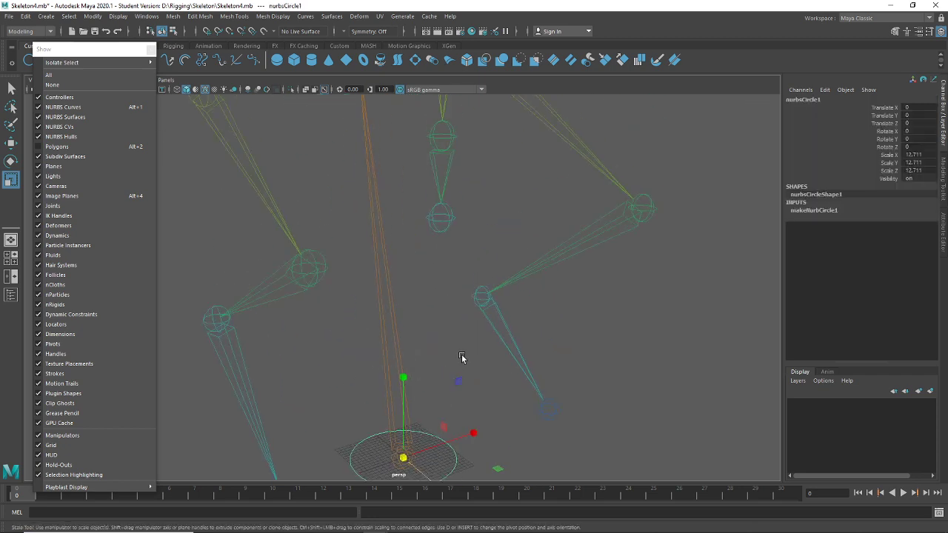
pyautogui.press('w')
pyautogui.scroll(-5, 451, 354)
pyautogui.keyDown('alt'); pyautogui.moveTo(438, 269); pyautogui.dragTo(434, 385, button='middle'); pyautogui.keyUp('alt')
pyautogui.keyDown('alt'); pyautogui.moveTo(585, 327); pyautogui.dragTo(449, 335); pyautogui.keyUp('alt')
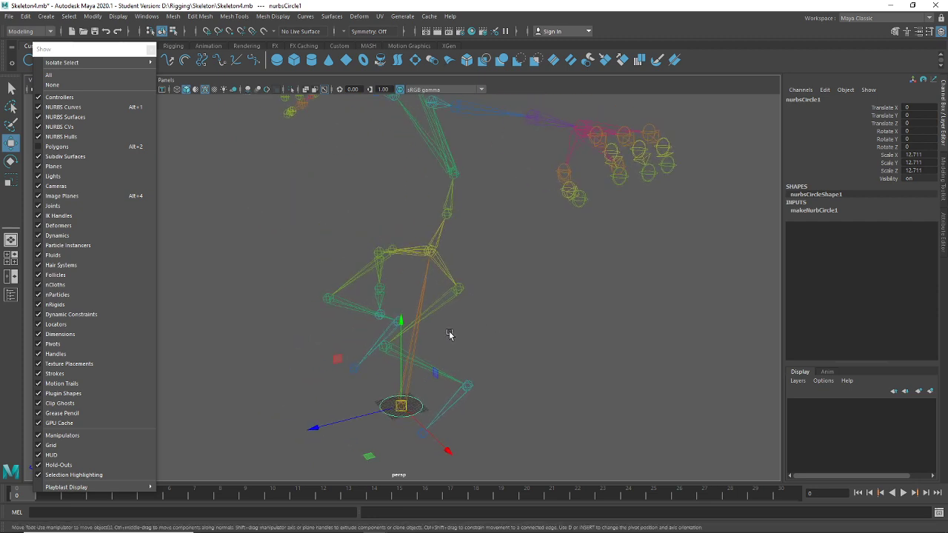
pyautogui.moveTo(401, 406); pyautogui.dragTo(447, 214)
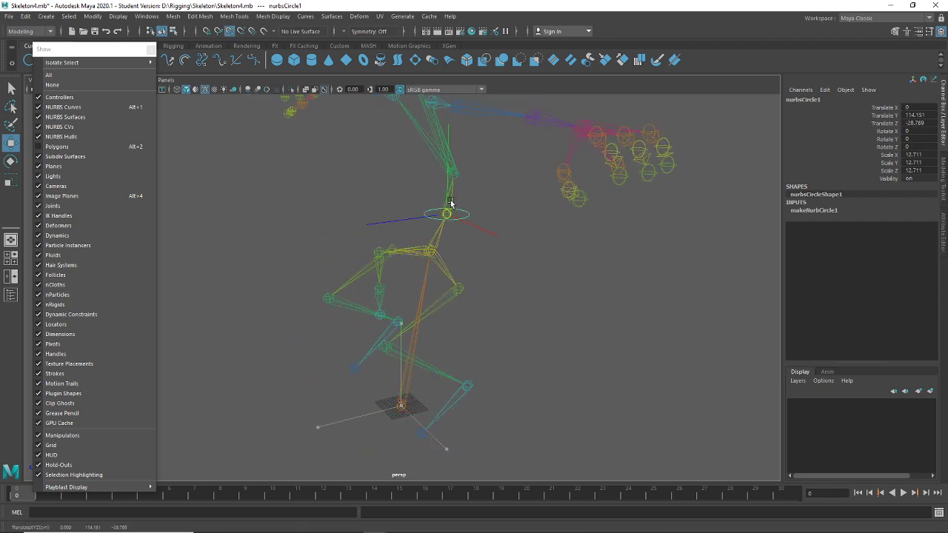
pyautogui.keyDown('alt'); pyautogui.moveTo(454, 299); pyautogui.dragTo(459, 349, button='right'); pyautogui.keyUp('alt')
pyautogui.keyDown('alt'); pyautogui.moveTo(459, 349); pyautogui.dragTo(483, 321); pyautogui.keyUp('alt')
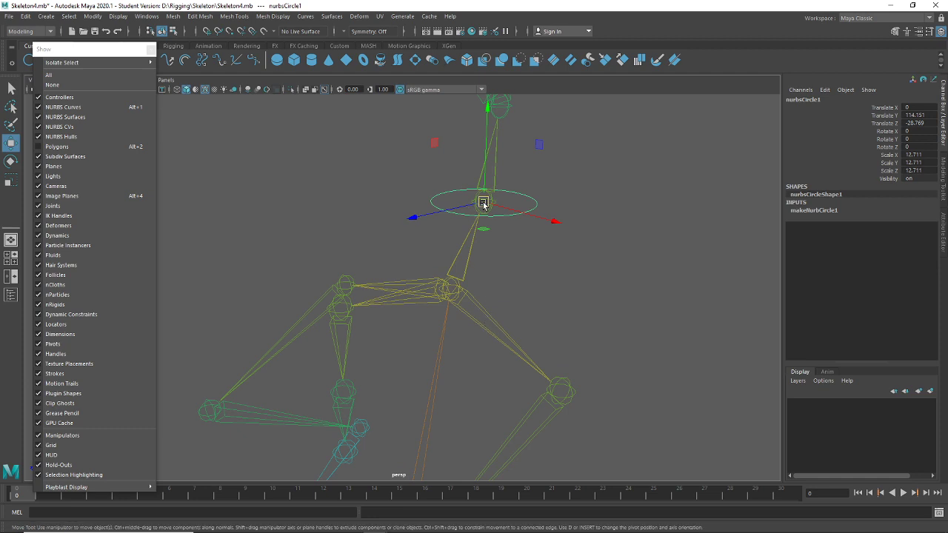
pyautogui.moveTo(468, 265); pyautogui.dragTo(553, 322)
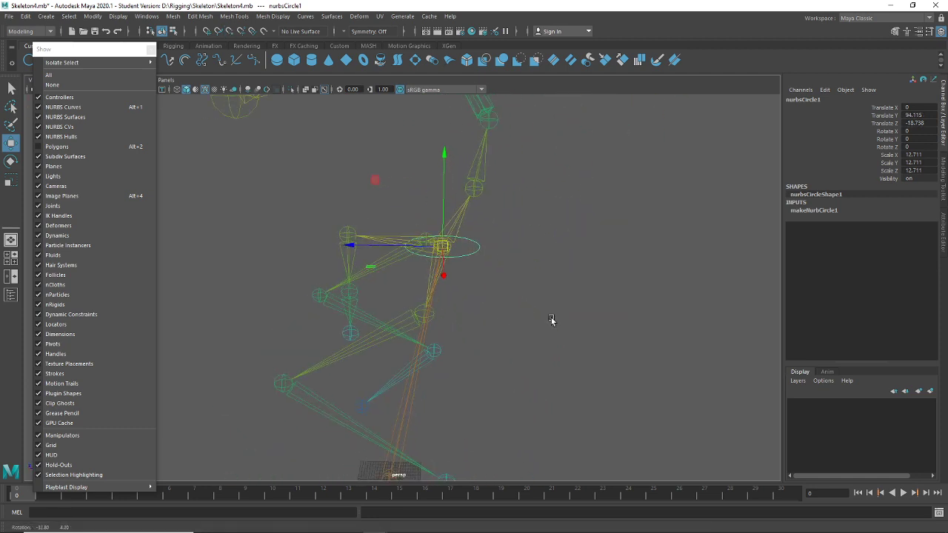
# Scale the pelvis circle uniformly to about 43.7 and show the polygon meshes again to compare it with the body
pyautogui.press('r')
pyautogui.moveTo(443, 246); pyautogui.dragTo(596, 257)
pyautogui.click(59, 147)
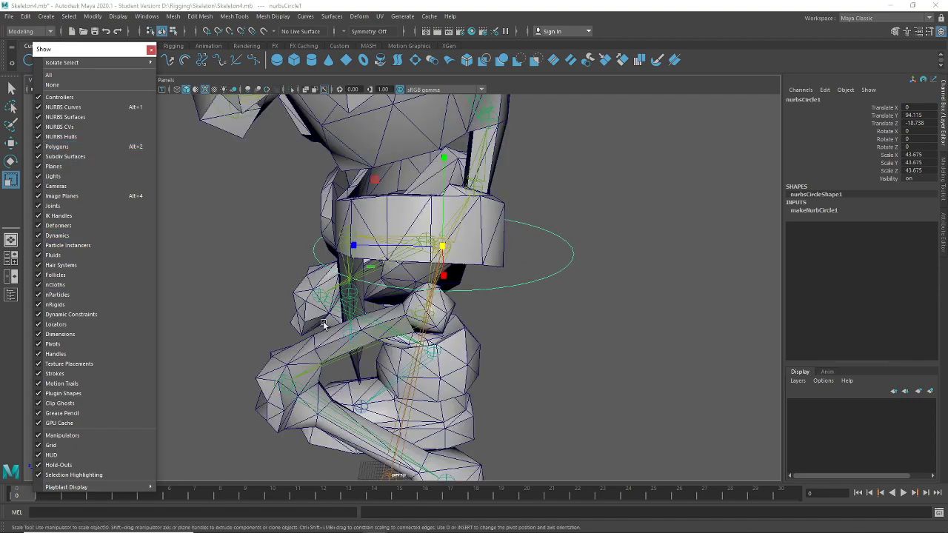
pyautogui.keyDown('alt'); pyautogui.moveTo(400, 318); pyautogui.dragTo(448, 324); pyautogui.keyUp('alt')
pyautogui.keyDown('alt'); pyautogui.moveTo(449, 324); pyautogui.dragTo(392, 283, button='right'); pyautogui.keyUp('alt')
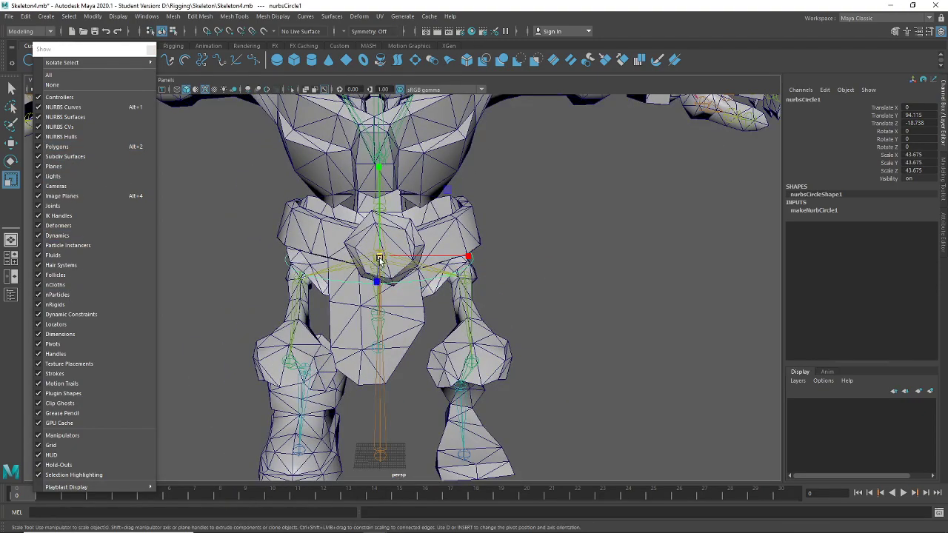
# Scale the pelvis circle uniformly to about 54.6 so it extends beyond the body, and hide the polygon meshes
pyautogui.moveTo(379, 257); pyautogui.dragTo(385, 334)
pyautogui.moveTo(427, 289)
pyautogui.mouseDown()
pyautogui.moveTo(409, 289)
pyautogui.moveTo(460, 367)
pyautogui.moveTo(426, 297)
pyautogui.mouseUp()
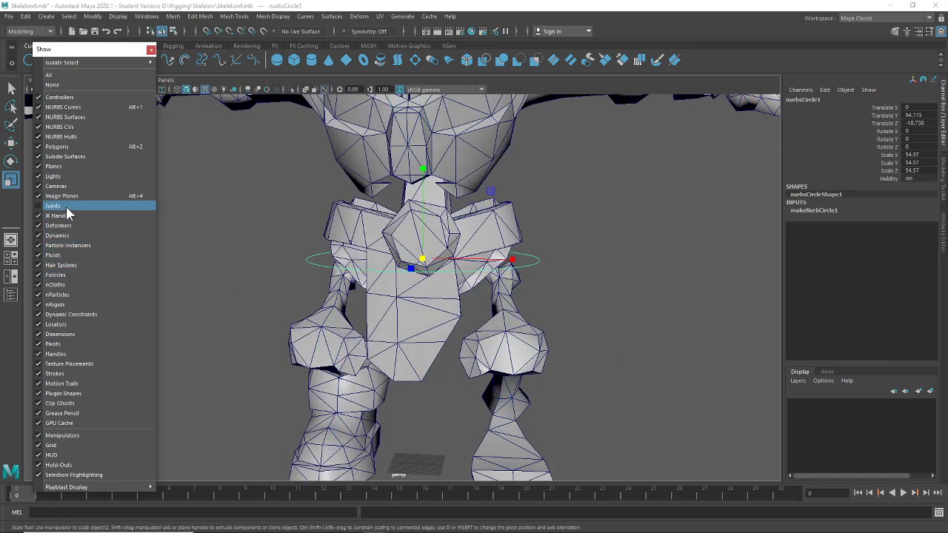
pyautogui.keyDown('alt'); pyautogui.moveTo(185, 222); pyautogui.dragTo(153, 250); pyautogui.keyUp('alt')
pyautogui.click(70, 208)
pyautogui.click(70, 208)
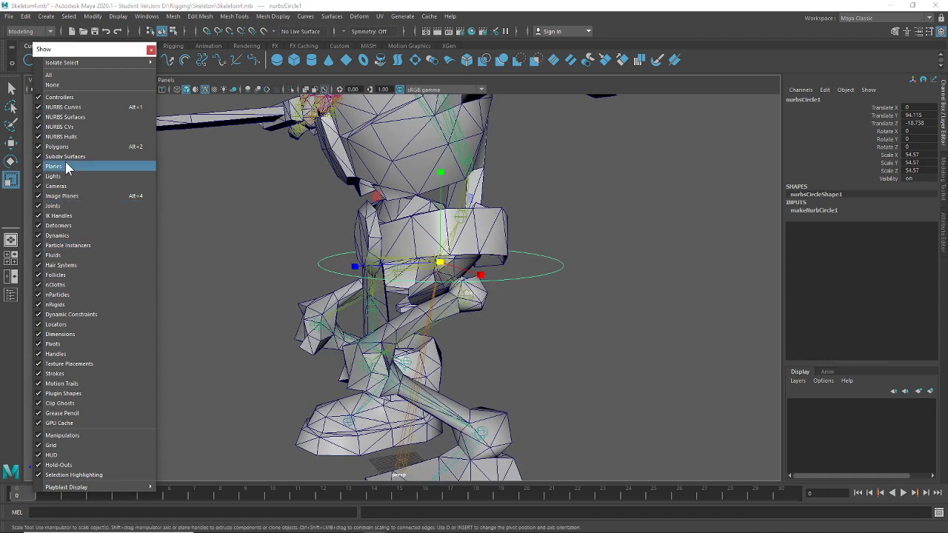
pyautogui.click(70, 146)
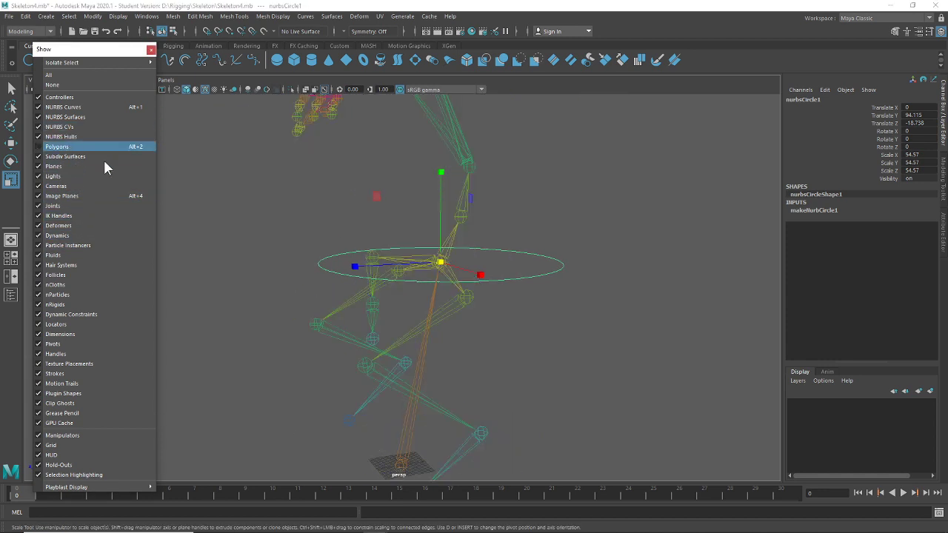
pyautogui.moveTo(548, 370)
pyautogui.keyDown('alt'); pyautogui.mouseDown()
pyautogui.moveTo(561, 385)
pyautogui.moveTo(540, 388)
pyautogui.mouseUp(); pyautogui.keyUp('alt')
pyautogui.press('w')
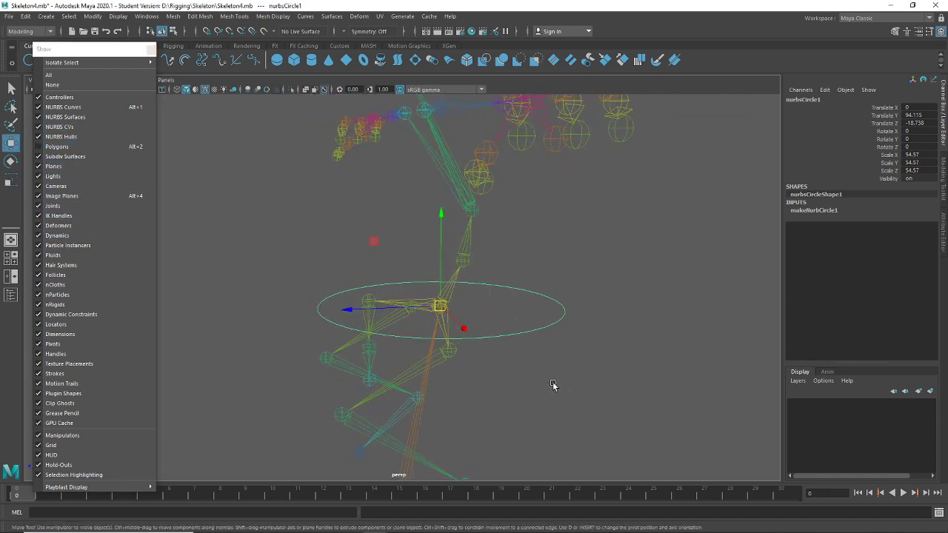
pyautogui.hotkey('ctrl', 'd')
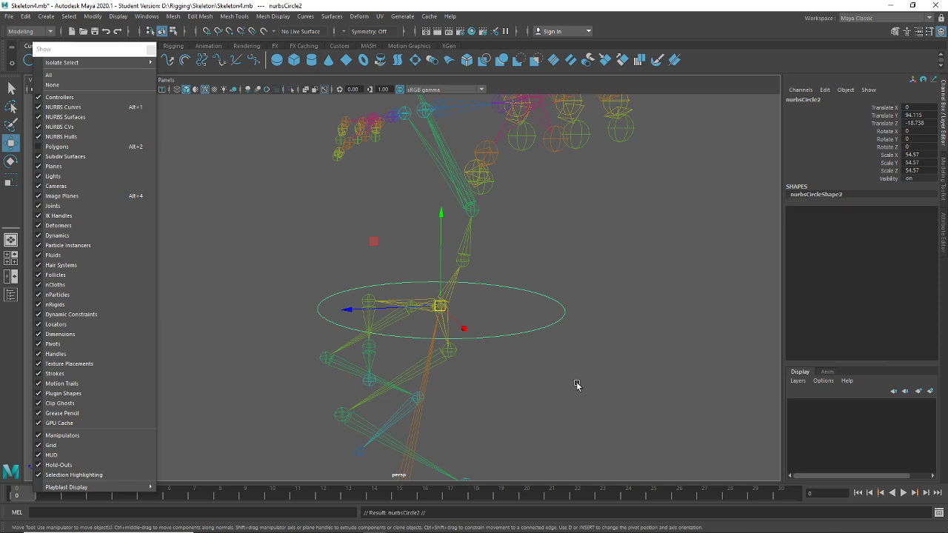
pyautogui.keyDown('alt'); pyautogui.moveTo(577, 386); pyautogui.dragTo(514, 381); pyautogui.keyUp('alt')
pyautogui.scroll(3, 508, 376)
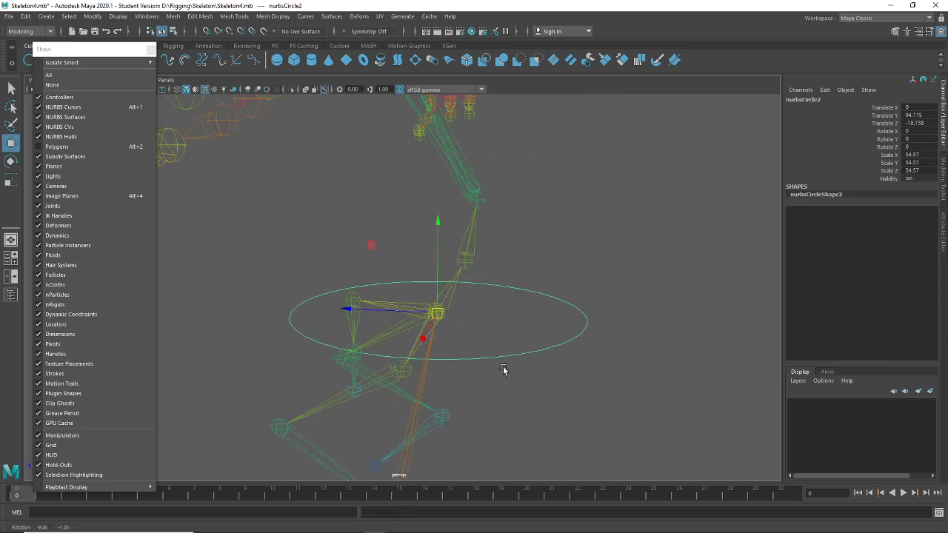
pyautogui.moveTo(454, 310); pyautogui.dragTo(552, 289)
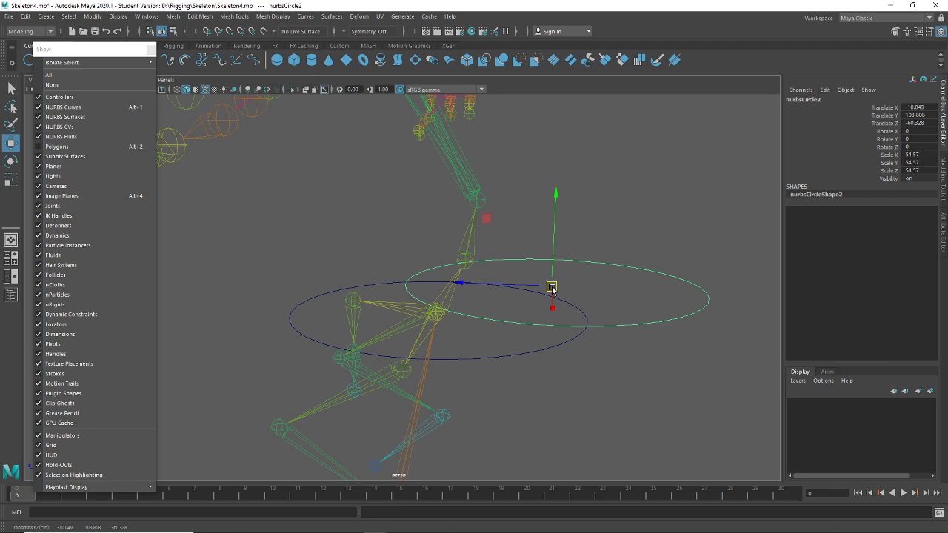
pyautogui.press('Delete')
# Create a NURBS square at the origin and move it along negative Z, clear of the root joint
pyautogui.scroll(-3, 592, 295)
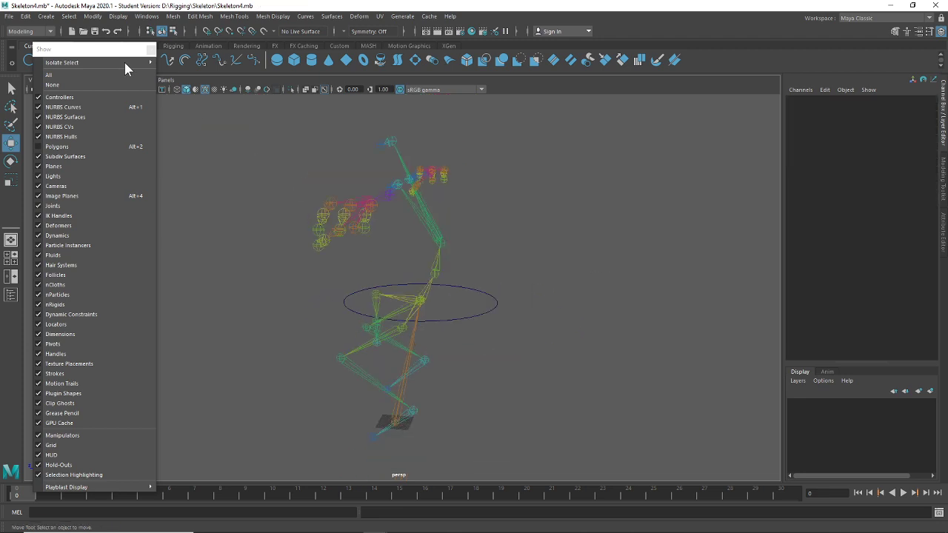
pyautogui.click(110, 49)
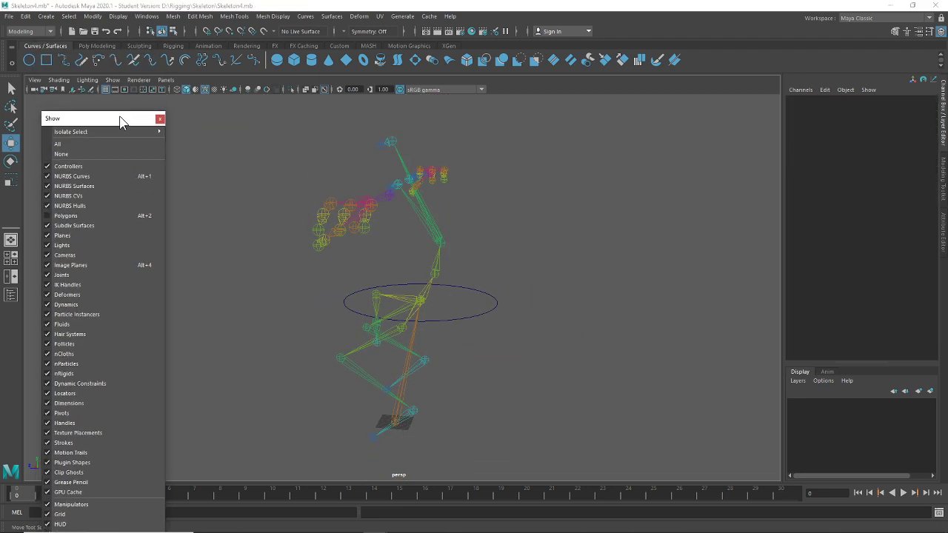
pyautogui.click(46, 60)
pyautogui.press('f')
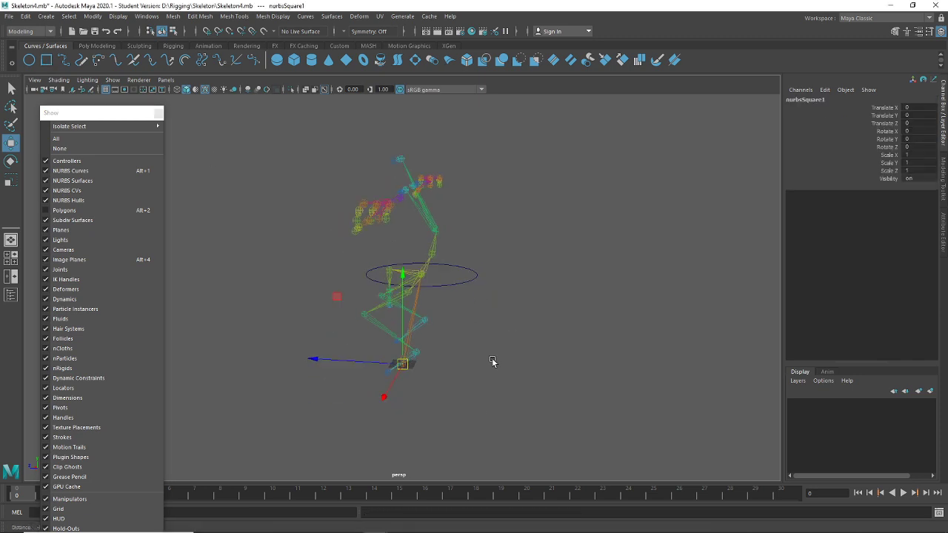
pyautogui.keyDown('alt'); pyautogui.moveTo(359, 342); pyautogui.dragTo(459, 358); pyautogui.keyUp('alt')
pyautogui.scroll(5, 452, 356)
pyautogui.scroll(2, 448, 355)
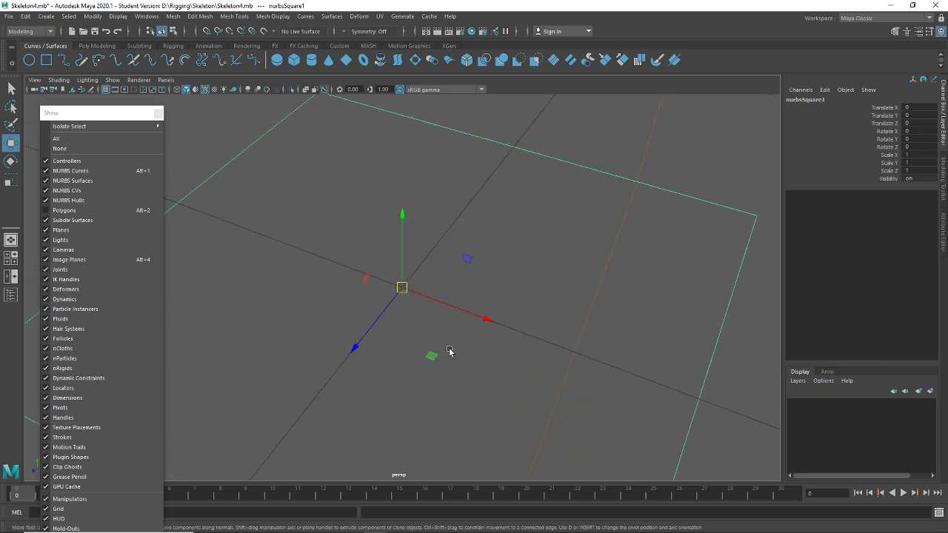
pyautogui.scroll(-4, 448, 355)
pyautogui.scroll(3, 450, 354)
pyautogui.scroll(-6, 451, 351)
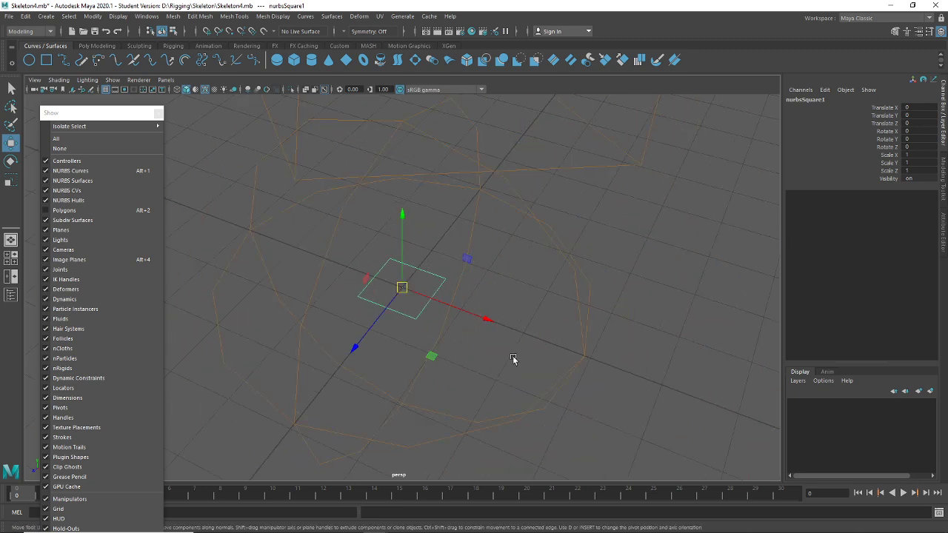
pyautogui.scroll(3, 512, 359)
pyautogui.scroll(-5, 510, 359)
pyautogui.keyDown('alt'); pyautogui.moveTo(484, 355); pyautogui.dragTo(402, 354); pyautogui.keyUp('alt')
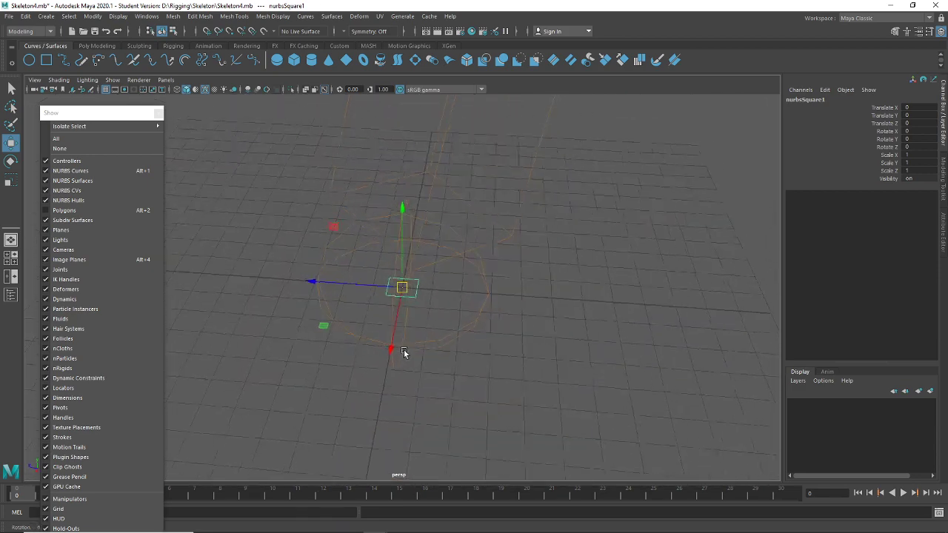
pyautogui.moveTo(319, 286); pyautogui.dragTo(508, 295)
# Select all control vertices of the square's right edge curve and try scaling them along Z about their centre
pyautogui.keyDown('alt'); pyautogui.moveTo(578, 351); pyautogui.dragTo(474, 343); pyautogui.keyUp('alt')
pyautogui.click(465, 308)
pyautogui.click(451, 295)
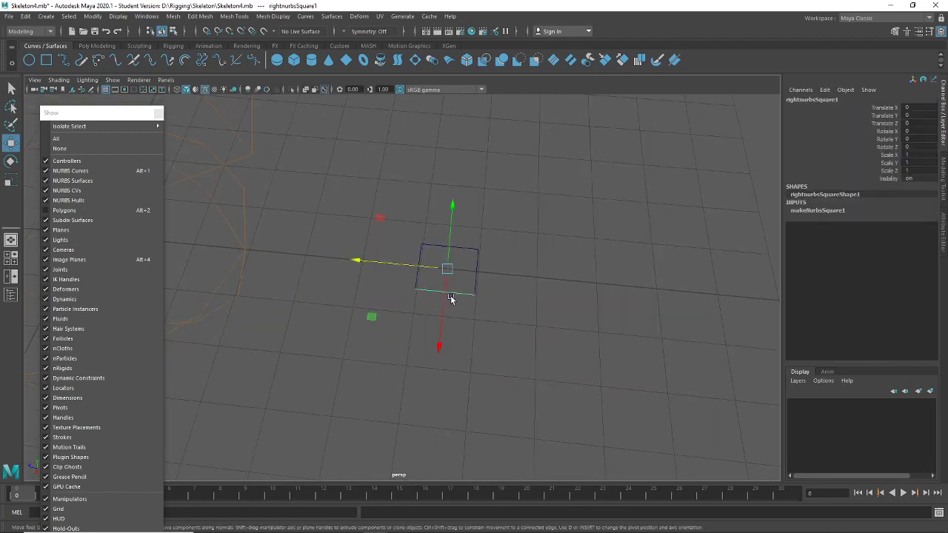
pyautogui.moveTo(459, 295); pyautogui.dragTo(411, 285, button='right')
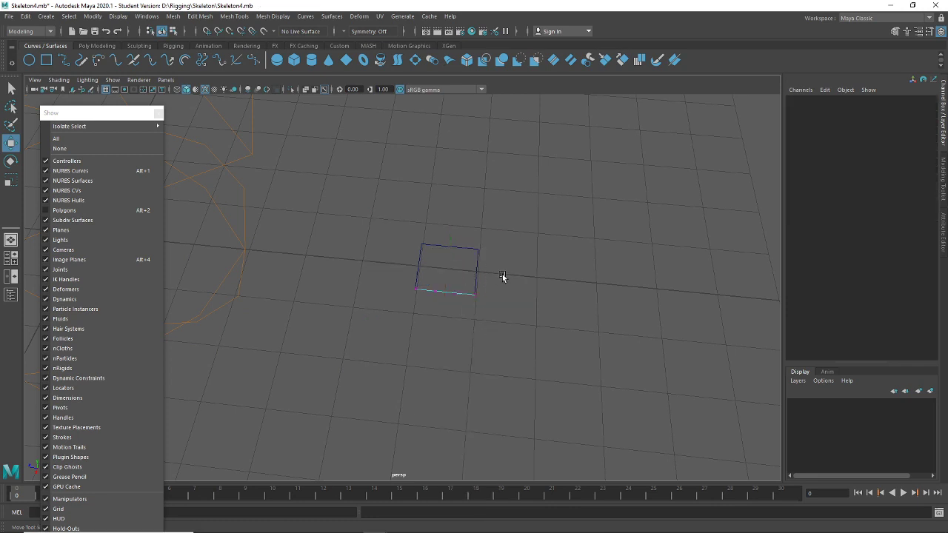
pyautogui.moveTo(502, 277); pyautogui.dragTo(408, 325)
pyautogui.press('r')
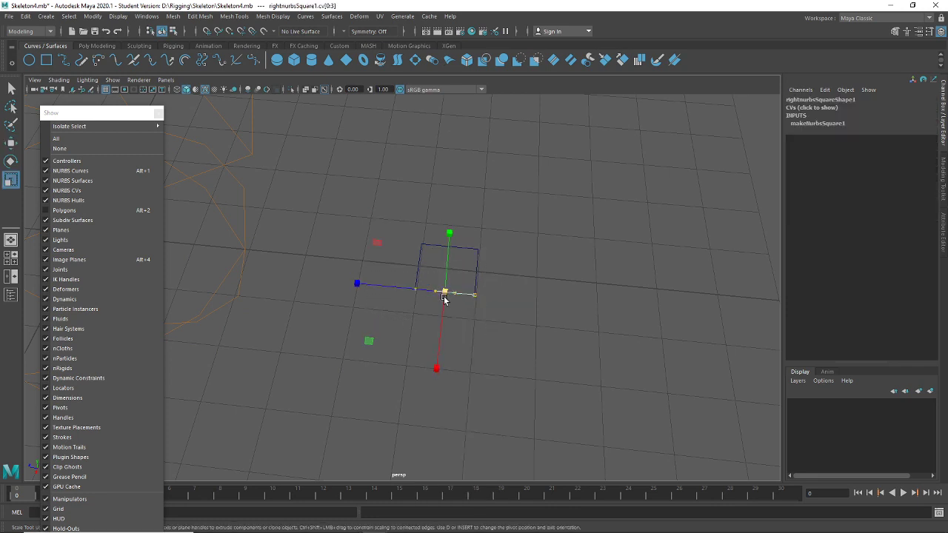
pyautogui.moveTo(359, 282); pyautogui.dragTo(339, 288)
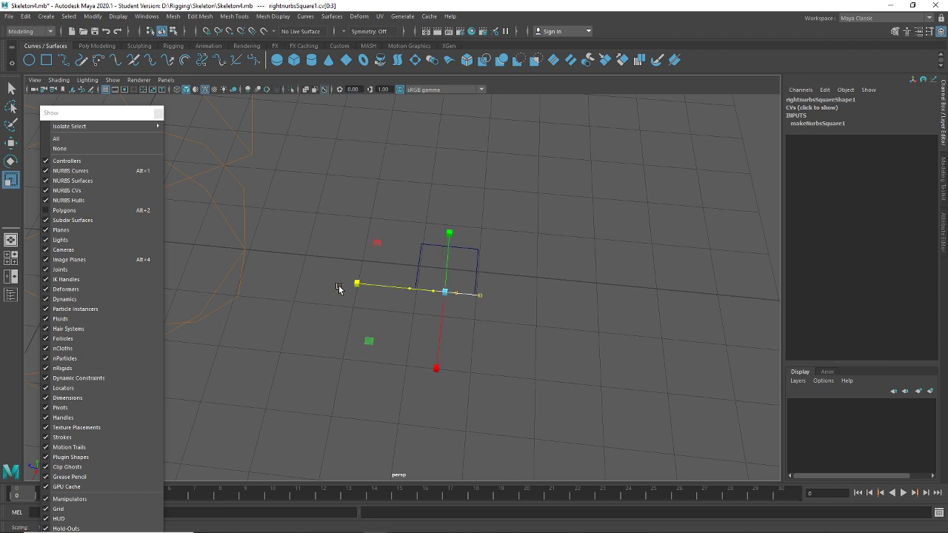
pyautogui.press('f')
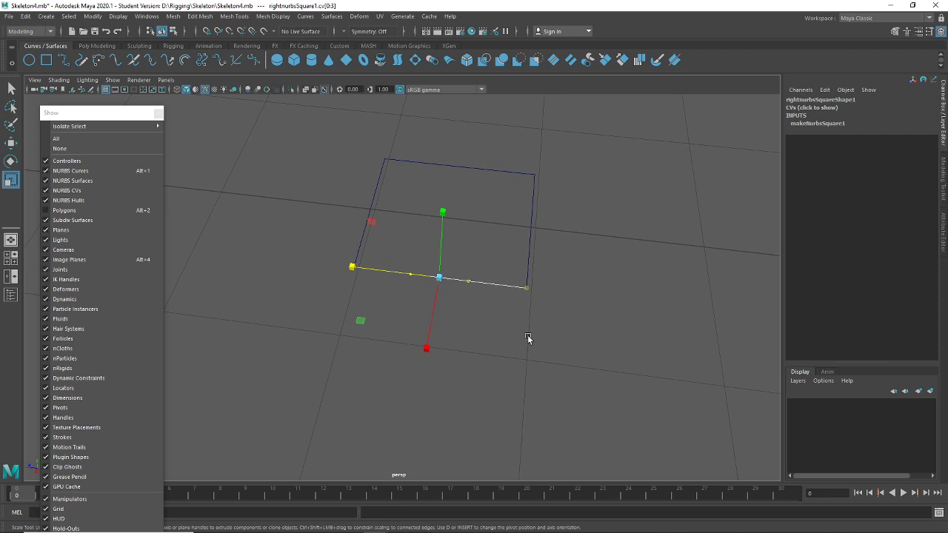
# Move the pivot of the selected control vertices to the positive Z end of the square's right edge curve
pyautogui.press('d')
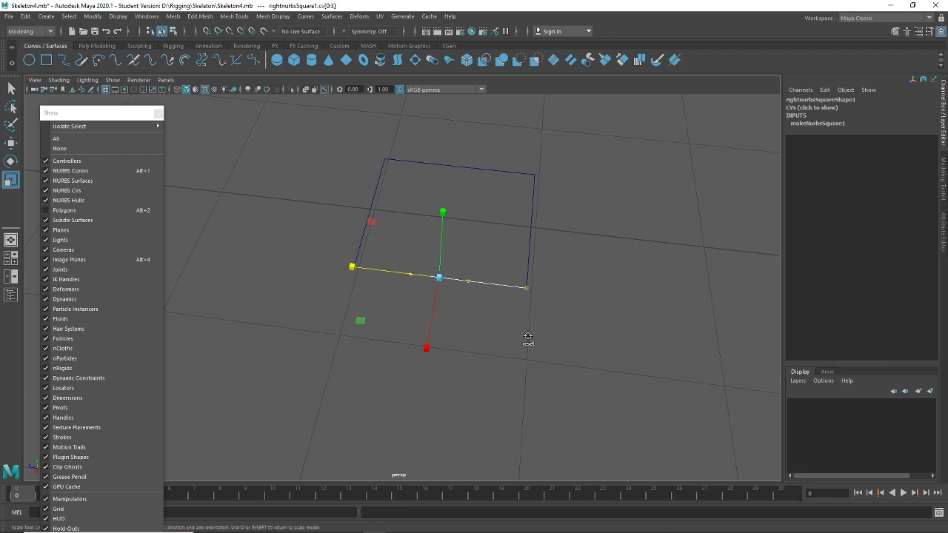
pyautogui.press('d')
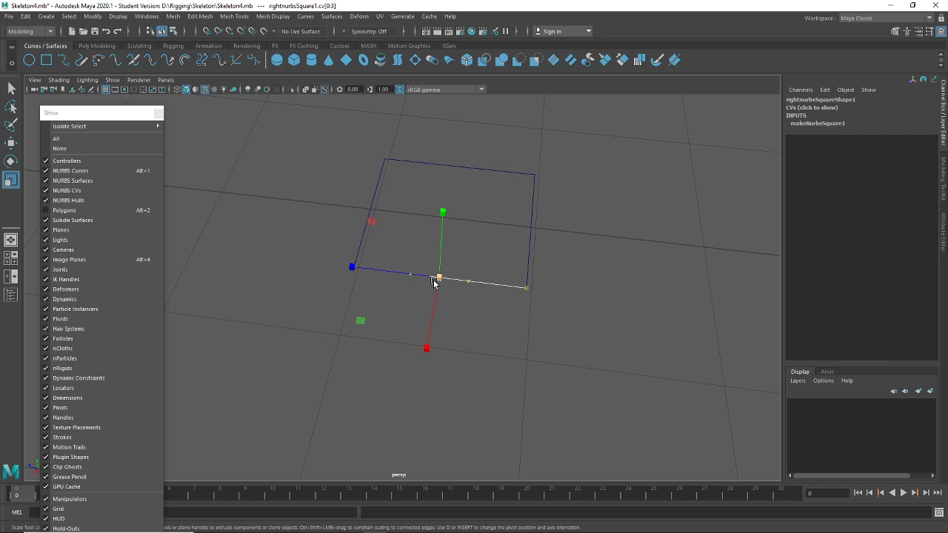
pyautogui.press('d')
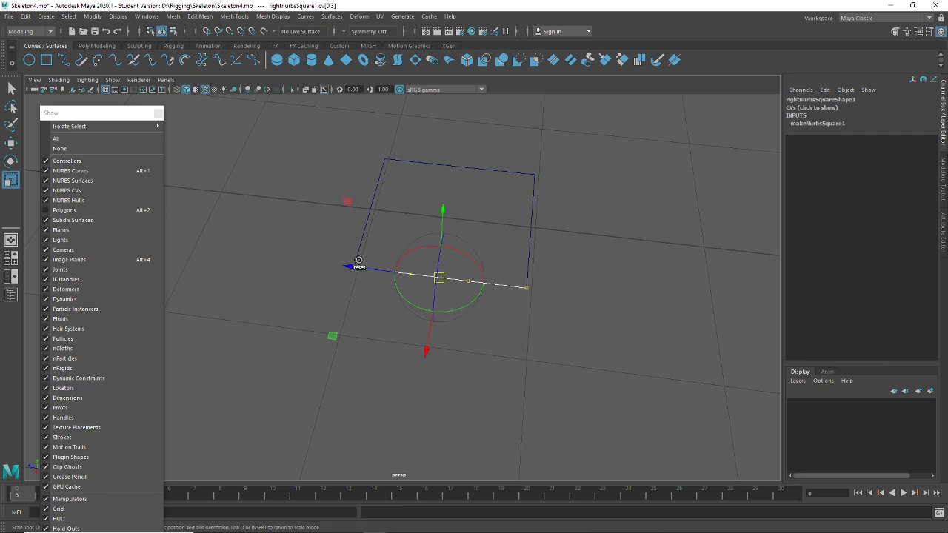
pyautogui.moveTo(350, 272); pyautogui.dragTo(266, 268)
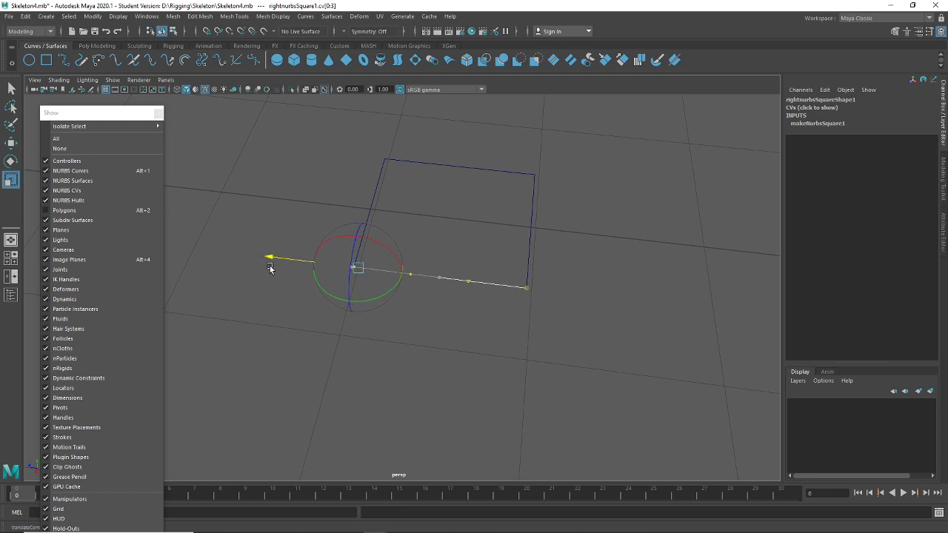
pyautogui.click(383, 271)
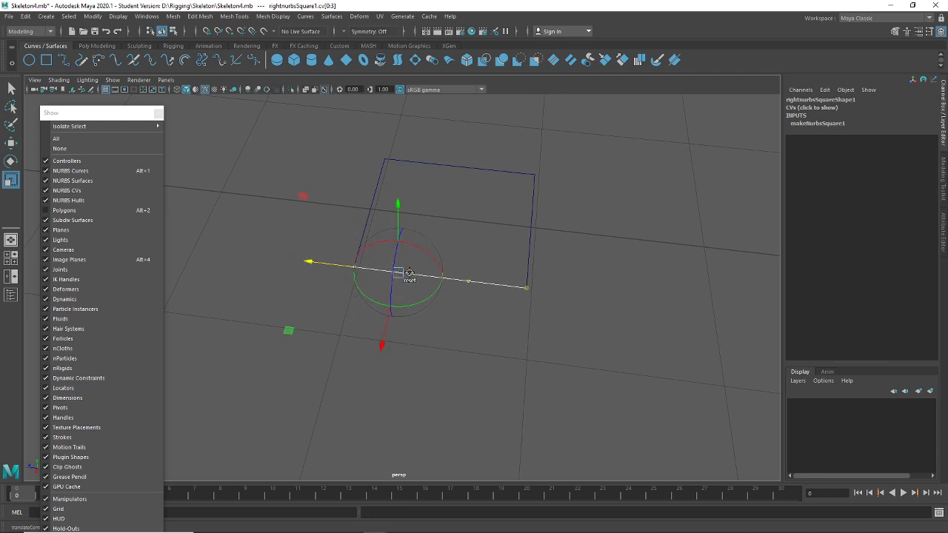
pyautogui.click(354, 266)
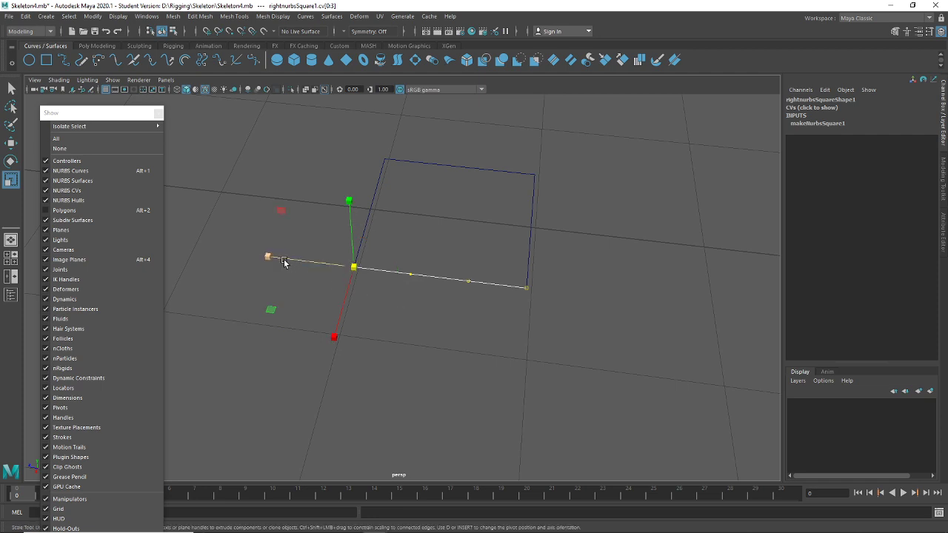
# Scale the edge's control vertices along Z from the relocated pivot to stretch the edge well past the square's corner
pyautogui.moveTo(268, 257); pyautogui.dragTo(250, 265)
pyautogui.press('w')
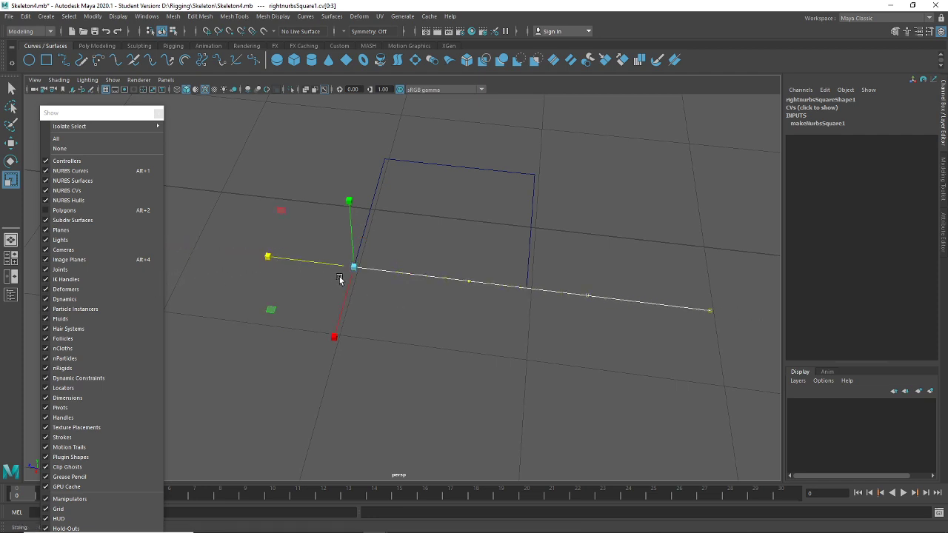
pyautogui.scroll(-5, 345, 282)
pyautogui.scroll(-3, 326, 295)
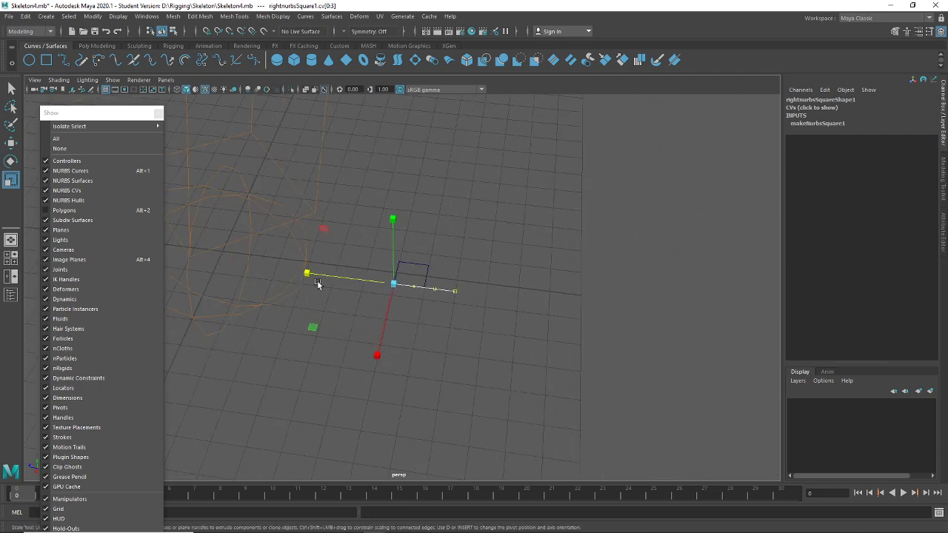
pyautogui.moveTo(306, 274); pyautogui.dragTo(280, 274)
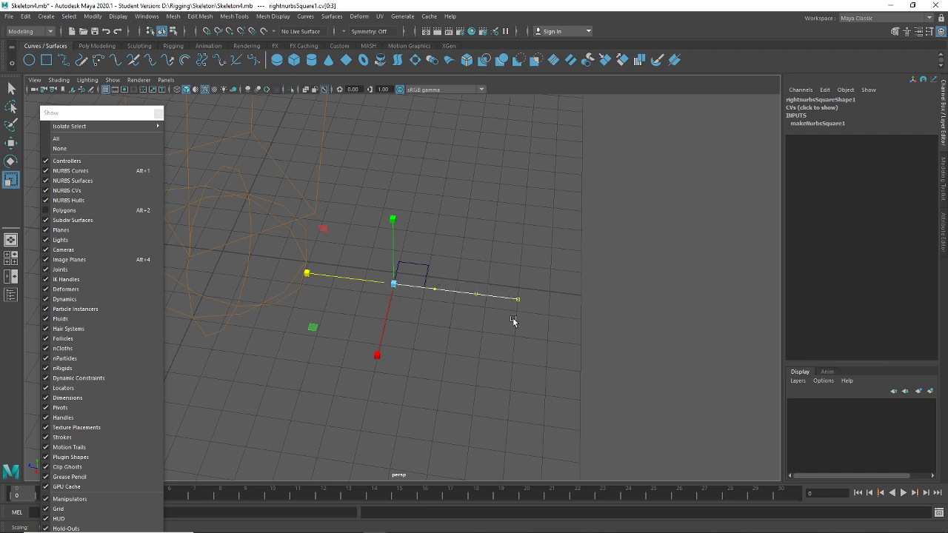
# Return to object selection and select all four edge curves of the NURBS square
pyautogui.click(162, 32)
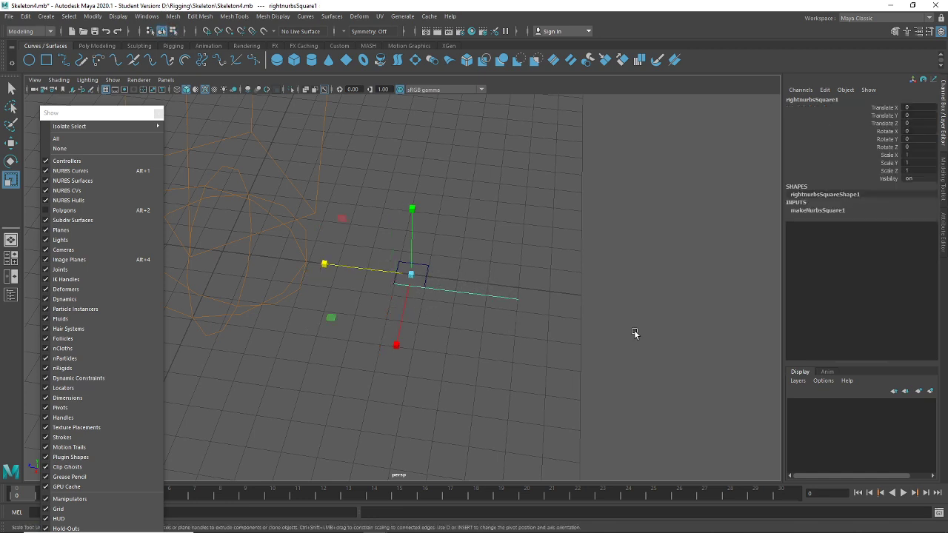
pyautogui.click(635, 333)
pyautogui.scroll(4, 482, 340)
pyautogui.moveTo(393, 195); pyautogui.dragTo(660, 384)
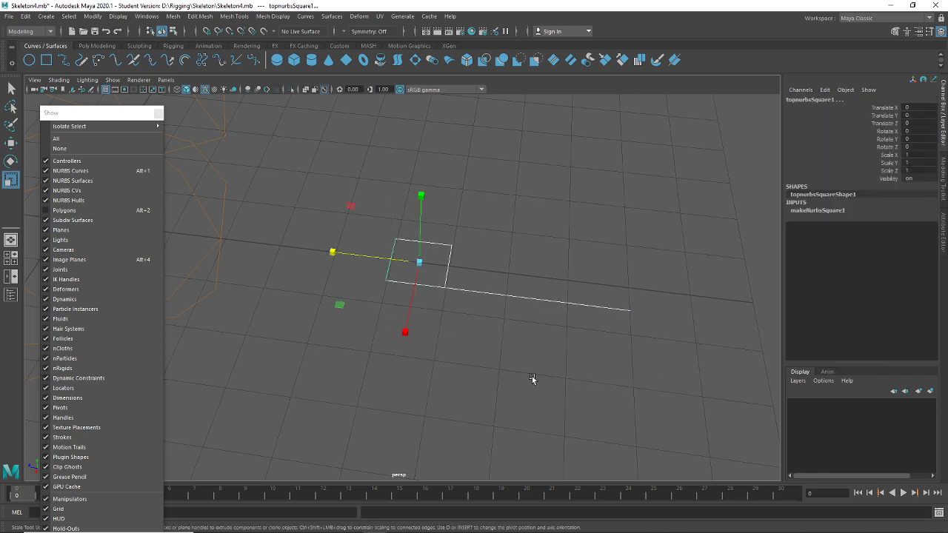
pyautogui.keyDown('alt'); pyautogui.moveTo(518, 337); pyautogui.dragTo(521, 350); pyautogui.keyUp('alt')
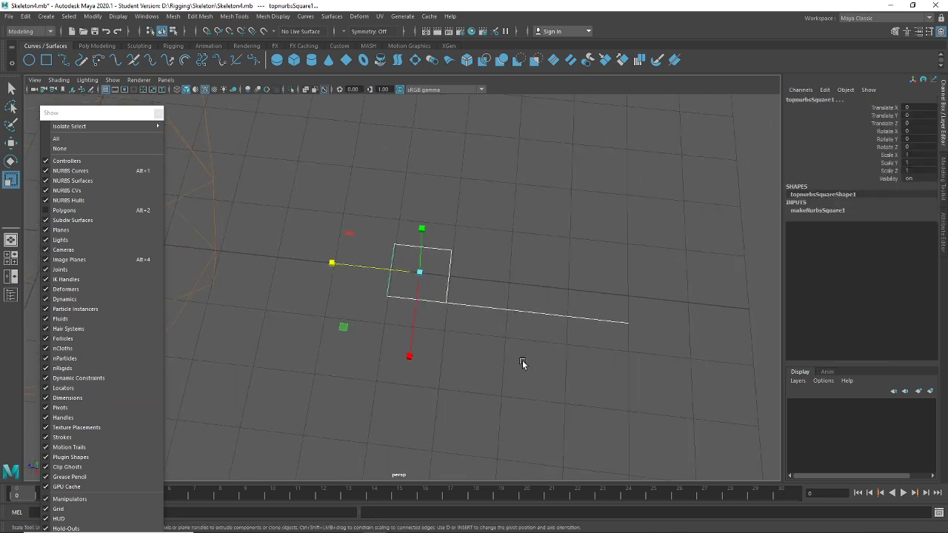
pyautogui.keyDown('alt'); pyautogui.moveTo(523, 363); pyautogui.dragTo(507, 346, button='middle'); pyautogui.keyUp('alt')
pyautogui.click(505, 335)
pyautogui.moveTo(342, 194); pyautogui.dragTo(696, 434)
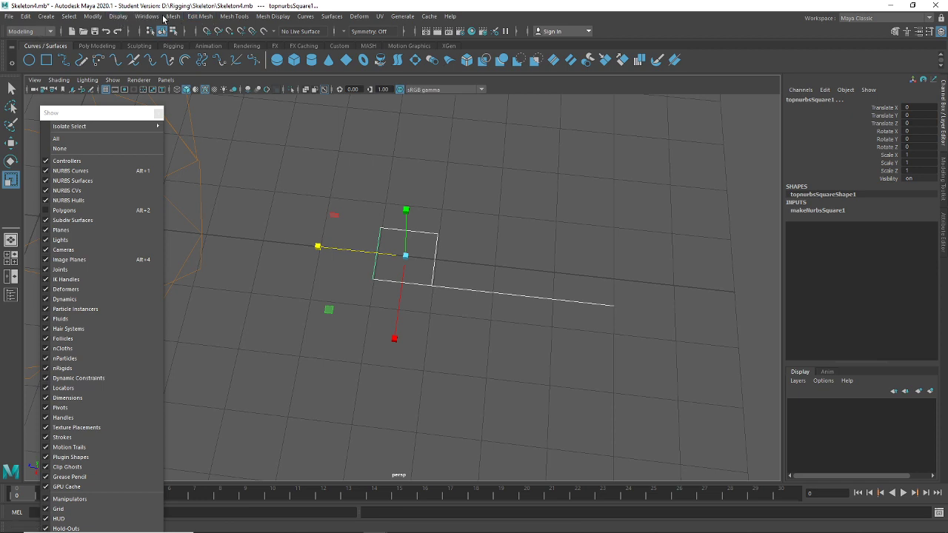
# Attach the selected edge curves into a single curve using the Connect method, keeping multiple knots and not keeping the originals
pyautogui.click(211, 17)
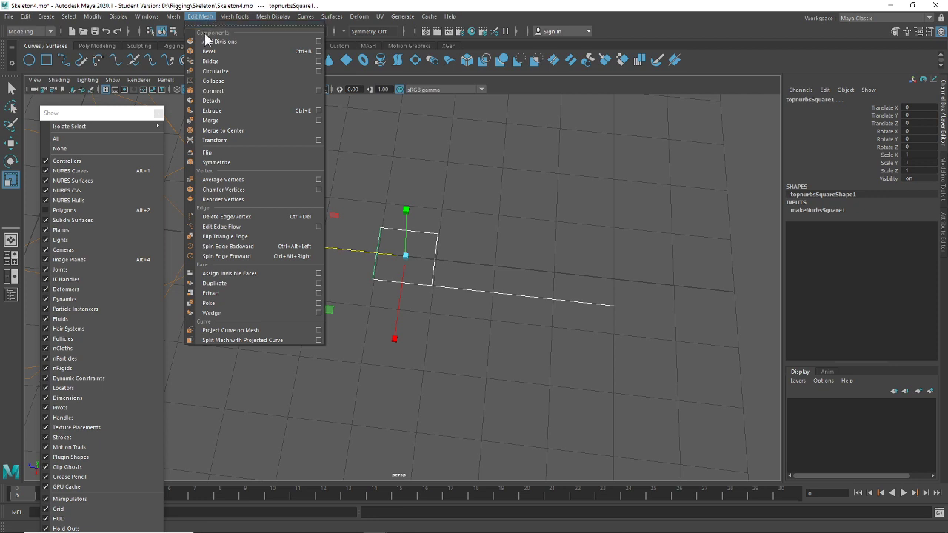
pyautogui.moveTo(143, 16)
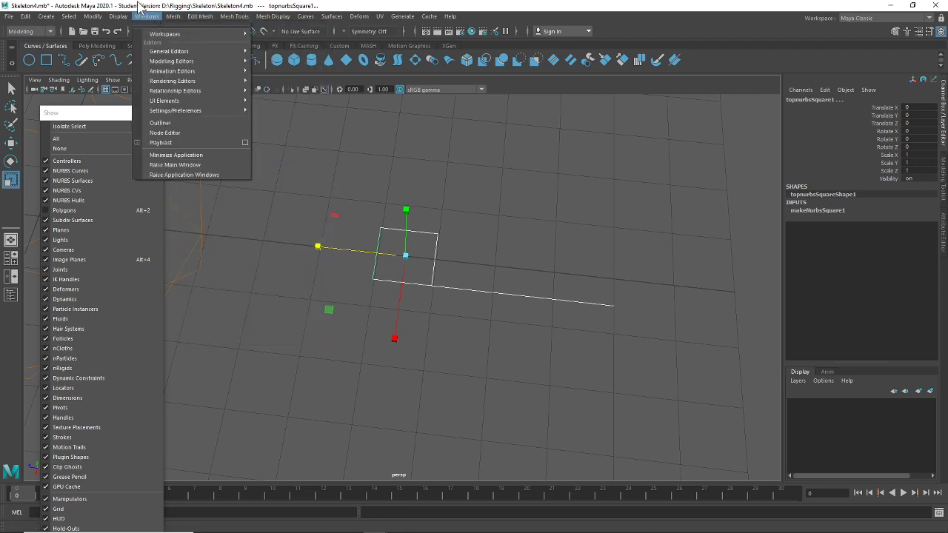
pyautogui.moveTo(307, 16)
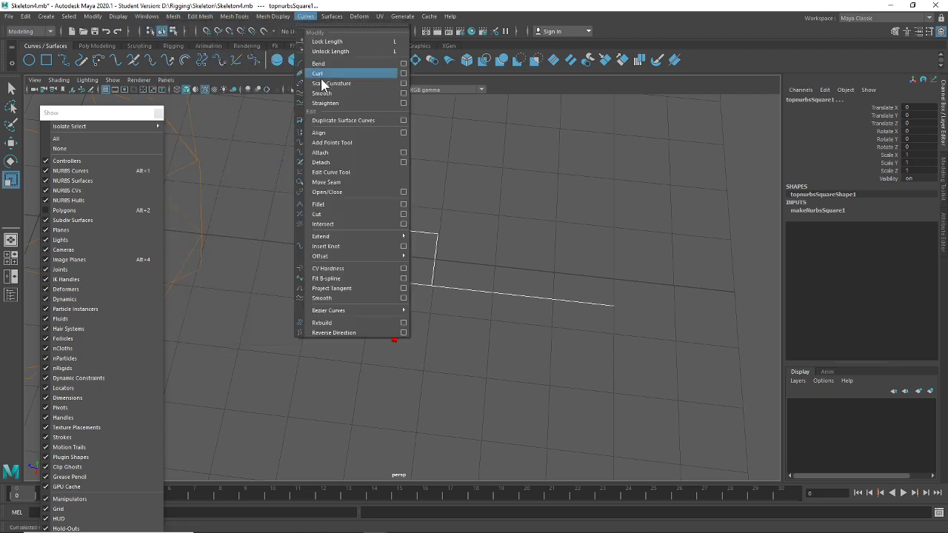
pyautogui.click(401, 153)
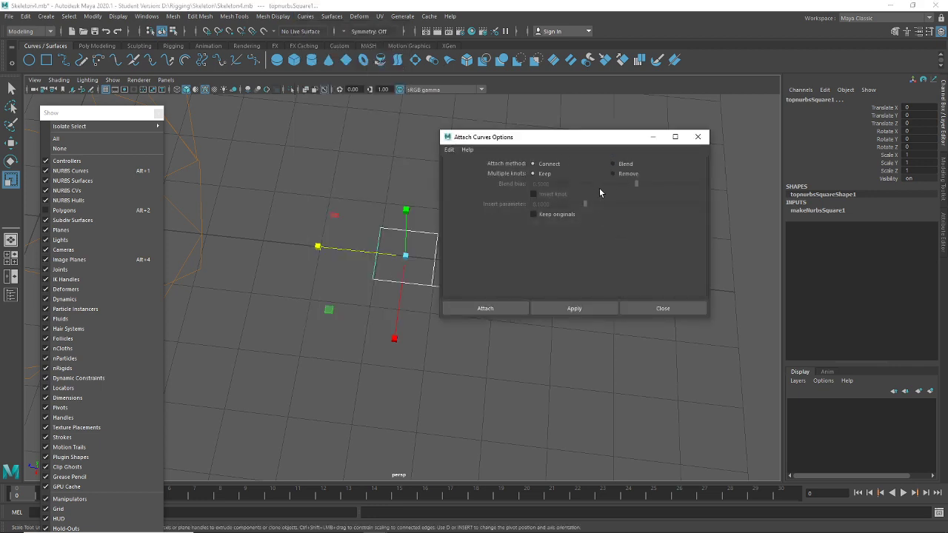
pyautogui.click(582, 309)
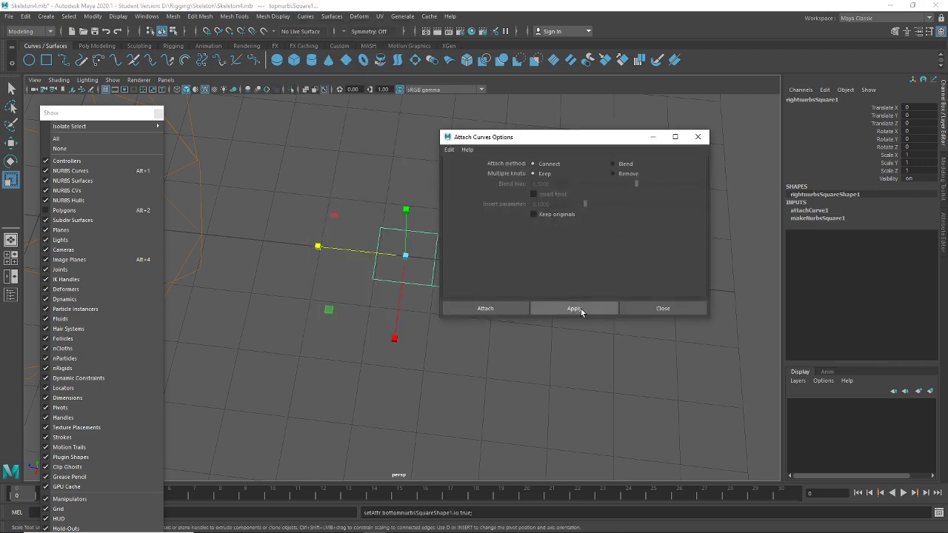
pyautogui.click(660, 308)
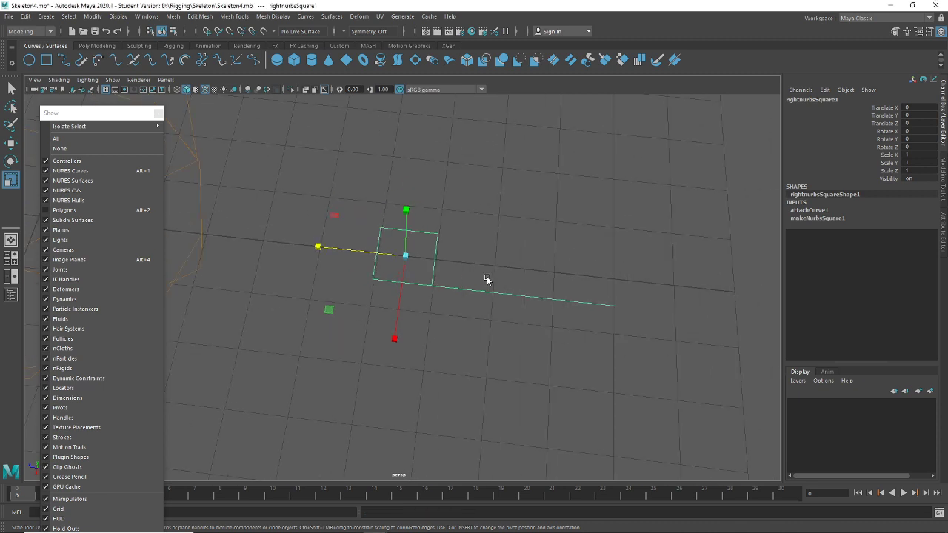
# Duplicate the attached square curve with its tail and move the copy away from the original along X and Z
pyautogui.press('w')
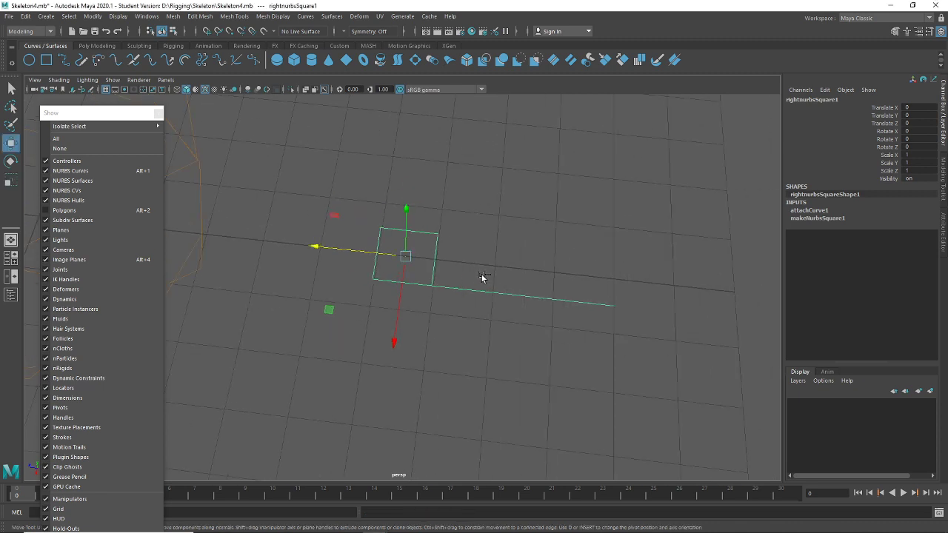
pyautogui.keyDown('shift'); pyautogui.moveTo(394, 341); pyautogui.dragTo(408, 240); pyautogui.keyUp('shift')
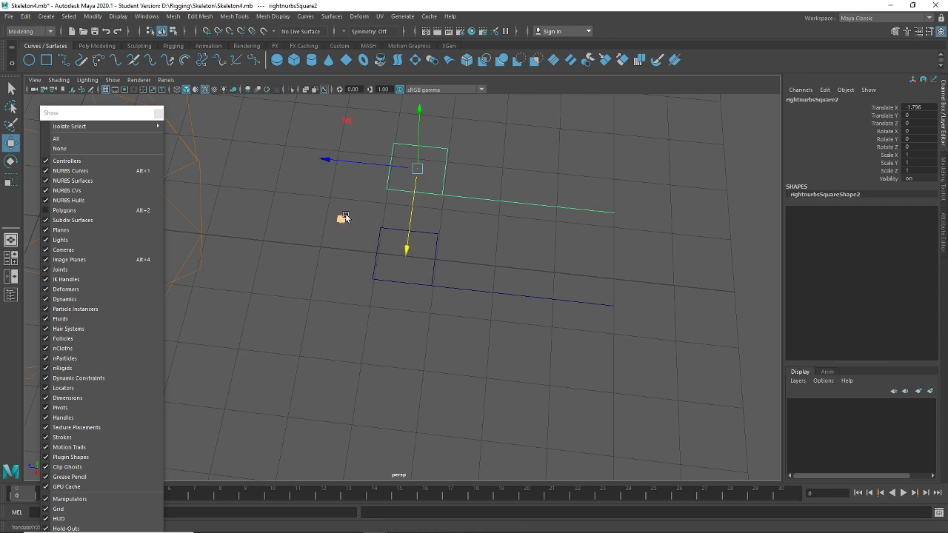
pyautogui.moveTo(344, 217); pyautogui.dragTo(470, 209)
# Delete the original square's curves, including the leftover edge piece, keeping only the moved duplicate
pyautogui.click(518, 333)
pyautogui.moveTo(653, 257); pyautogui.dragTo(357, 363)
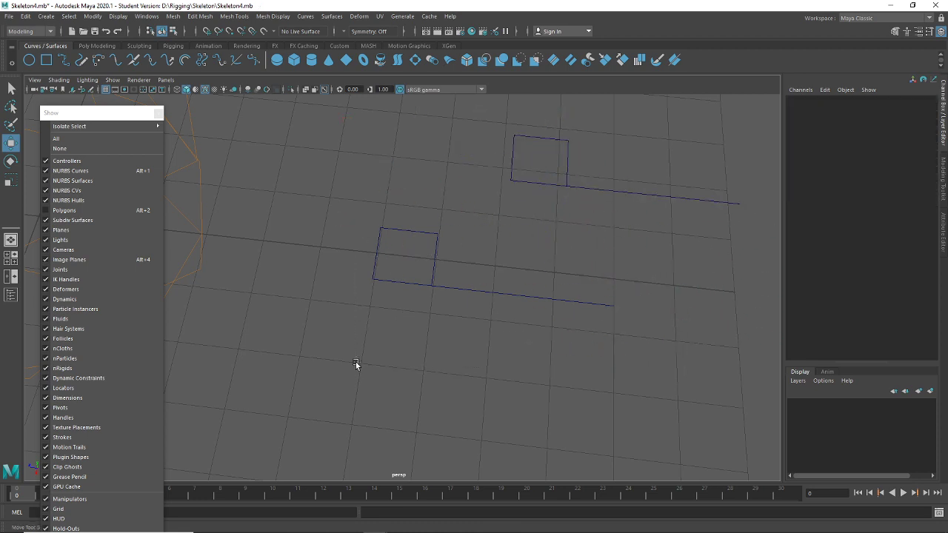
pyautogui.press('Delete')
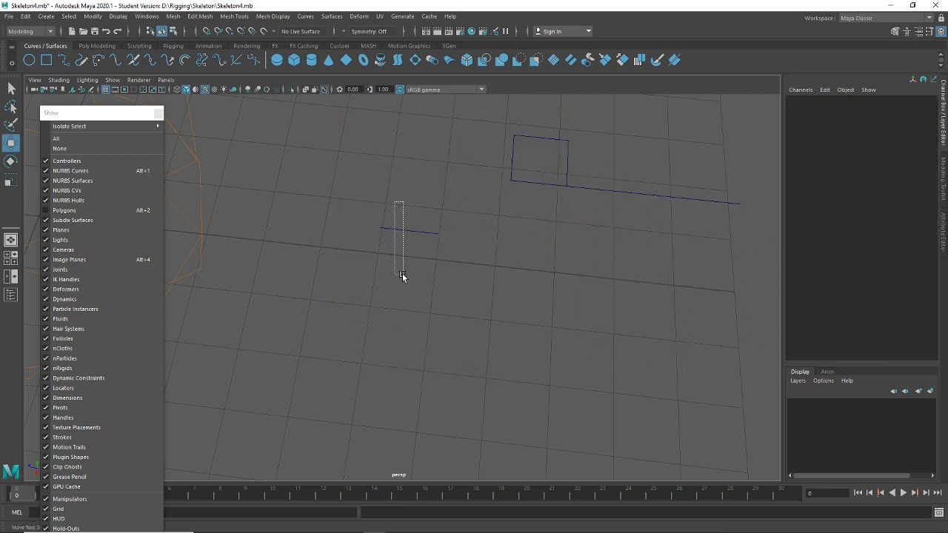
pyautogui.moveTo(402, 277); pyautogui.dragTo(403, 277)
pyautogui.press('Delete')
# Select the remaining square control and snap its pivot to the free end of its tail line
pyautogui.scroll(-3, 457, 292)
pyautogui.moveTo(522, 243); pyautogui.dragTo(522, 245)
pyautogui.keyDown('alt'); pyautogui.moveTo(586, 275); pyautogui.dragTo(471, 347, button='middle'); pyautogui.keyUp('alt')
pyautogui.scroll(5, 466, 321)
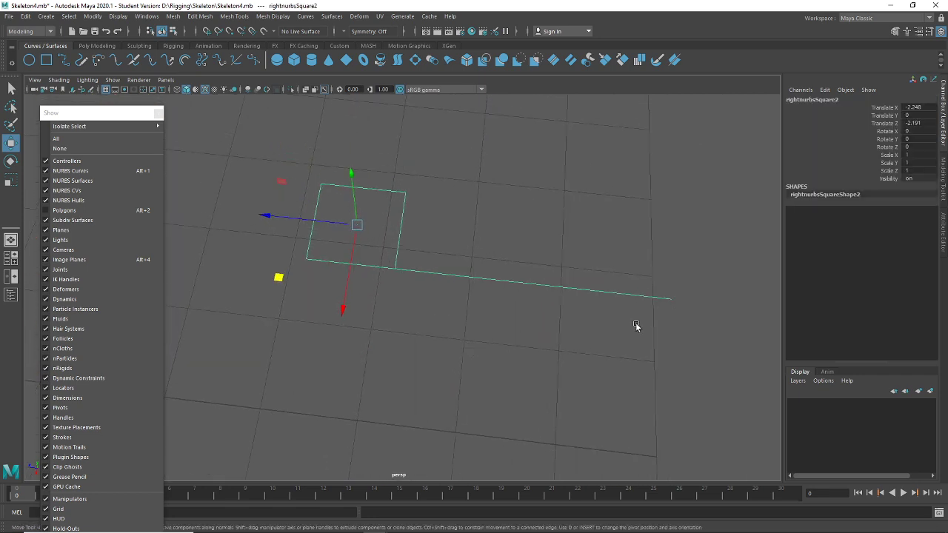
pyautogui.keyDown('alt'); pyautogui.moveTo(636, 325); pyautogui.dragTo(577, 319); pyautogui.keyUp('alt')
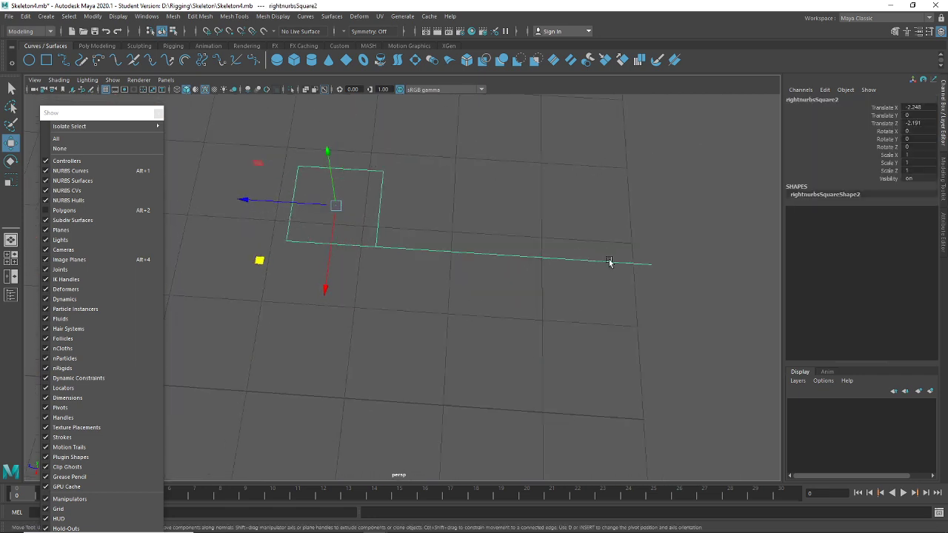
pyautogui.press('d')
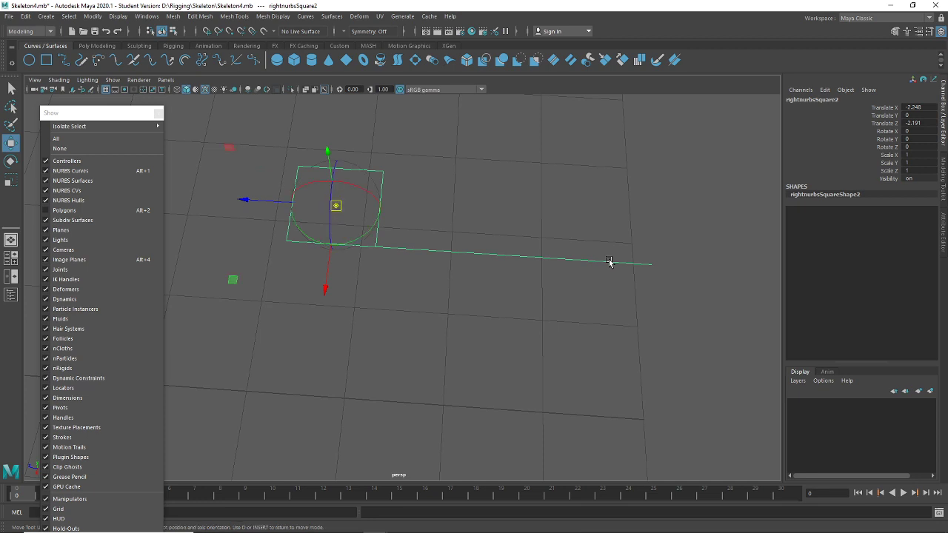
pyautogui.press('v')
pyautogui.moveTo(336, 205); pyautogui.dragTo(701, 277)
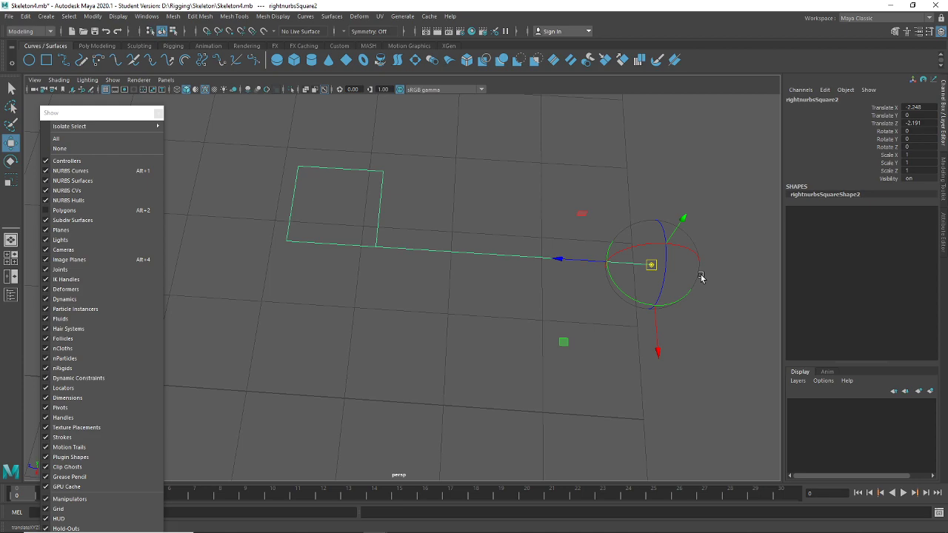
pyautogui.press('d')
# Scale the square control up uniformly to 24.8 to suit the skeleton's size
pyautogui.keyDown('alt'); pyautogui.moveTo(583, 322); pyautogui.dragTo(503, 243); pyautogui.keyUp('alt')
pyautogui.press('e')
pyautogui.press('r')
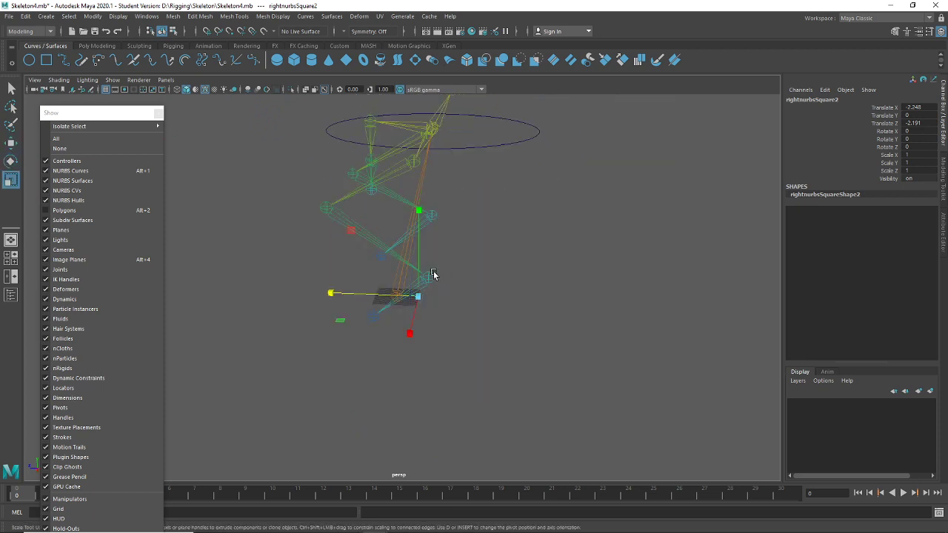
pyautogui.moveTo(417, 299); pyautogui.dragTo(464, 335)
# Raise the control to torso height and snap its pivot end onto the spine joint where the shoulder bones meet
pyautogui.press('w')
pyautogui.moveTo(411, 222); pyautogui.dragTo(415, 93)
pyautogui.keyDown('alt'); pyautogui.moveTo(448, 167); pyautogui.dragTo(468, 276, button='middle'); pyautogui.keyUp('alt')
pyautogui.moveTo(431, 257); pyautogui.dragTo(494, 269)
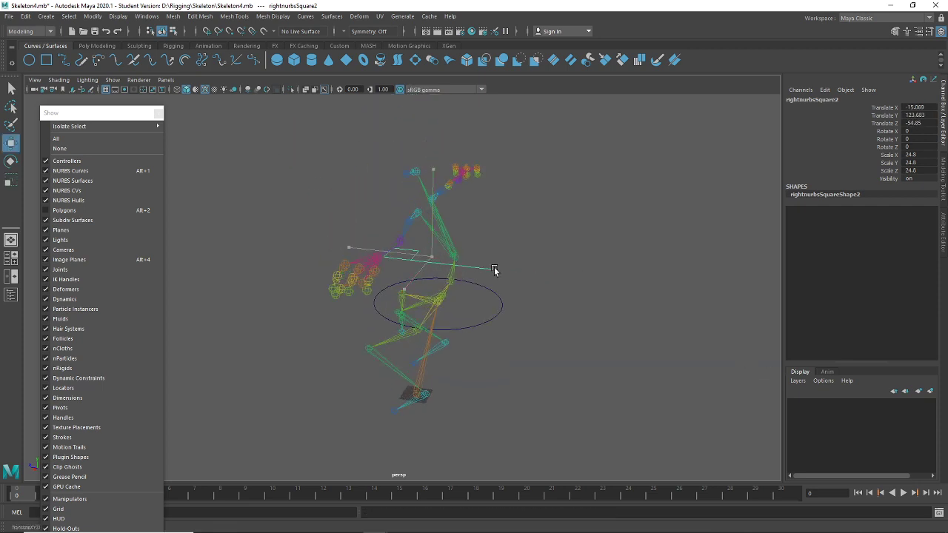
pyautogui.keyDown('alt'); pyautogui.moveTo(463, 302); pyautogui.dragTo(606, 252, button='right'); pyautogui.keyUp('alt')
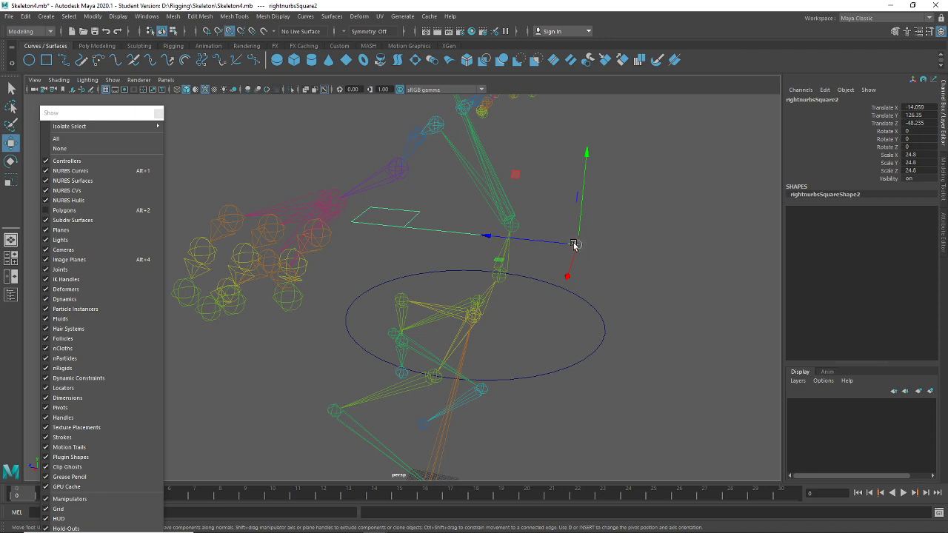
pyautogui.moveTo(574, 244); pyautogui.dragTo(511, 223)
pyautogui.moveTo(528, 294)
pyautogui.keyDown('alt'); pyautogui.mouseDown()
pyautogui.moveTo(508, 290)
pyautogui.moveTo(543, 299)
pyautogui.mouseUp(); pyautogui.keyUp('alt')
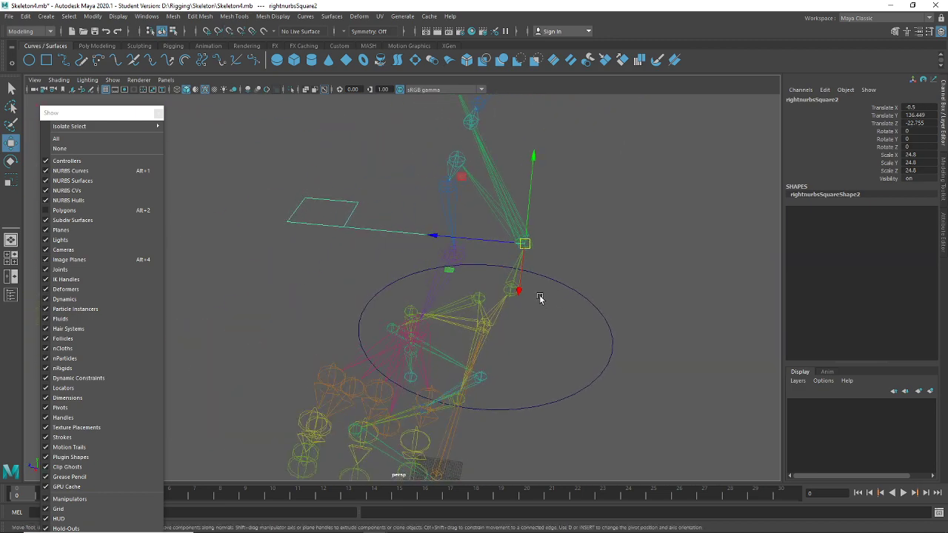
# Rotate the control to point behind the character, setting Rotate Y to 180 and Rotate Z to -90
pyautogui.press('e')
pyautogui.moveTo(457, 271); pyautogui.dragTo(732, 207)
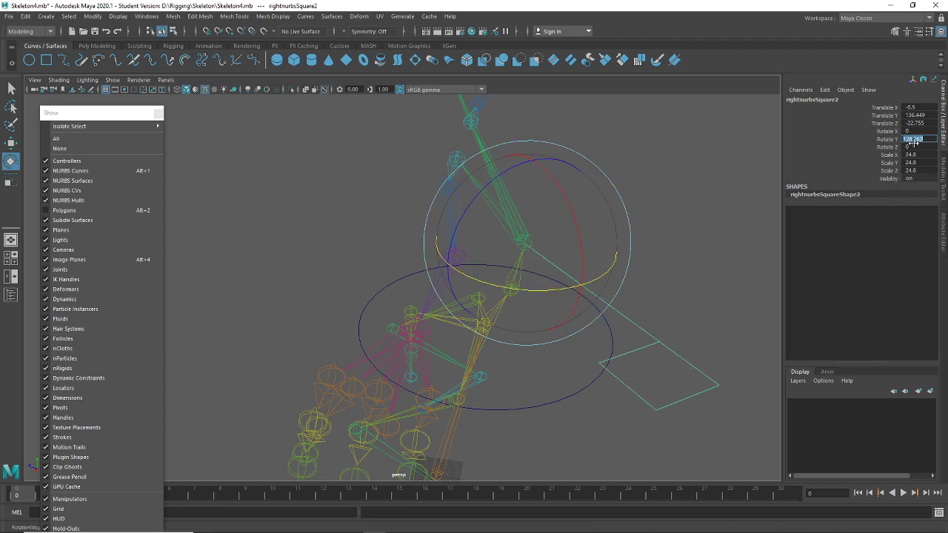
pyautogui.press('Return')
pyautogui.keyDown('alt'); pyautogui.moveTo(739, 290); pyautogui.dragTo(618, 275); pyautogui.keyUp('alt')
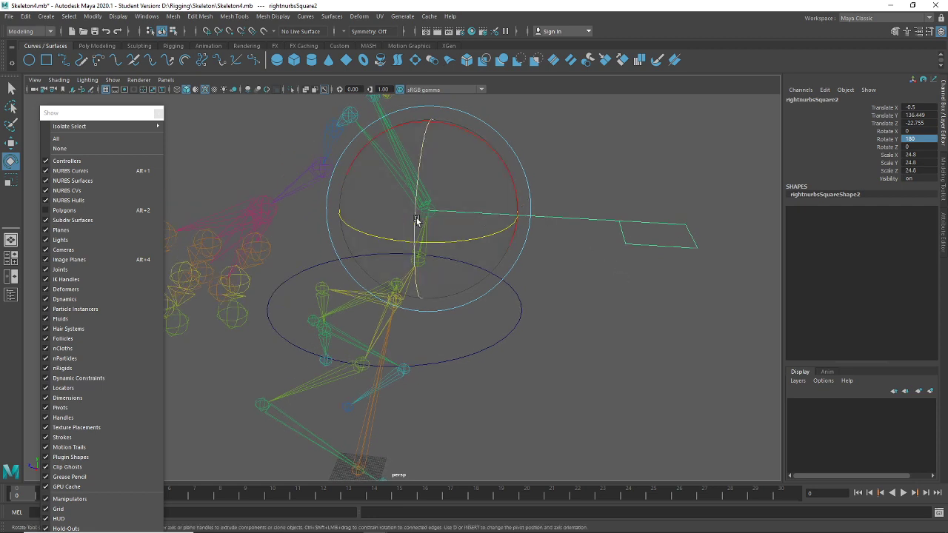
pyautogui.moveTo(417, 220); pyautogui.dragTo(450, 375)
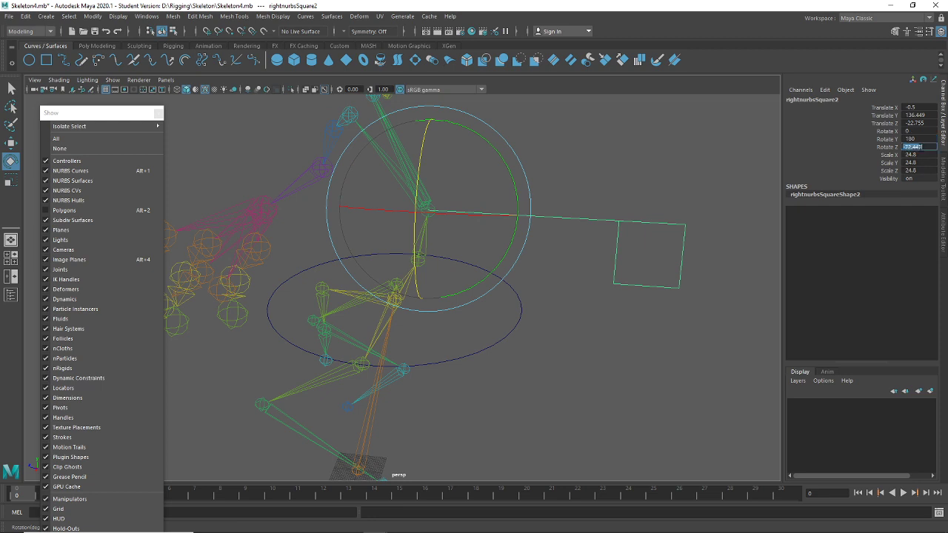
pyautogui.write('-90')
pyautogui.press('Return')
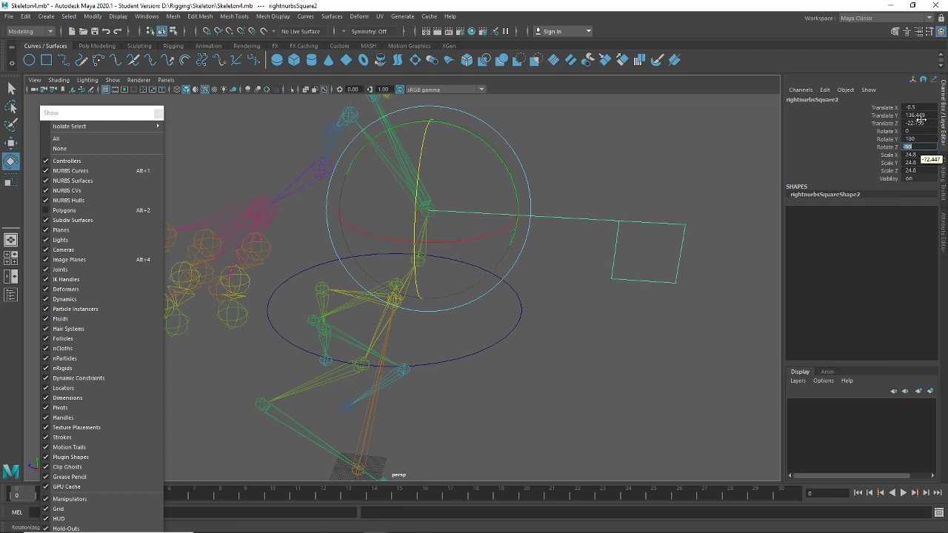
# Show the polygon meshes and scale the control down uniformly to about 7.8 so it sits just behind the character's back
pyautogui.scroll(-5, 580, 358)
pyautogui.keyDown('alt'); pyautogui.moveTo(579, 358); pyautogui.dragTo(551, 332); pyautogui.keyUp('alt')
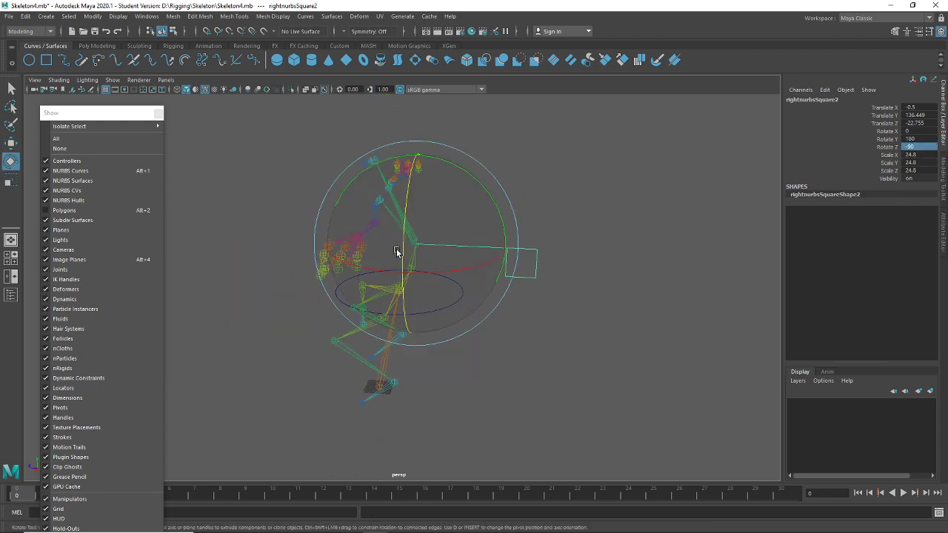
pyautogui.press('r')
pyautogui.moveTo(415, 244); pyautogui.dragTo(348, 259)
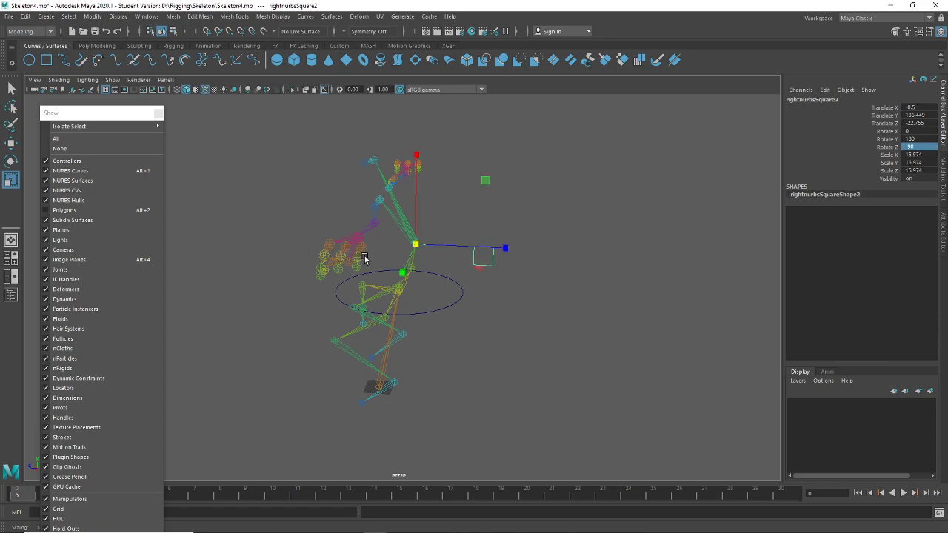
pyautogui.click(64, 210)
pyautogui.keyDown('alt'); pyautogui.moveTo(518, 355); pyautogui.dragTo(502, 328); pyautogui.keyUp('alt')
pyautogui.scroll(5, 511, 322)
pyautogui.moveTo(386, 227); pyautogui.dragTo(336, 226)
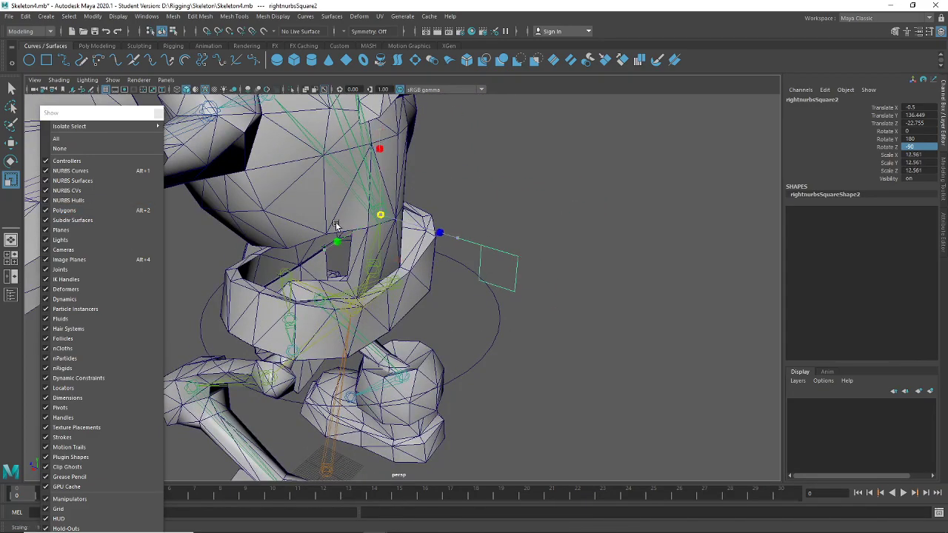
pyautogui.keyDown('alt'); pyautogui.moveTo(278, 240); pyautogui.dragTo(535, 274); pyautogui.keyUp('alt')
# Deselect the control and examine its size and placement against the character mesh, with and without the joints displayed
pyautogui.click(276, 309)
pyautogui.keyDown('alt'); pyautogui.moveTo(535, 273); pyautogui.dragTo(456, 326, button='right'); pyautogui.keyUp('alt')
pyautogui.keyDown('alt'); pyautogui.moveTo(455, 326); pyautogui.dragTo(499, 320); pyautogui.keyUp('alt')
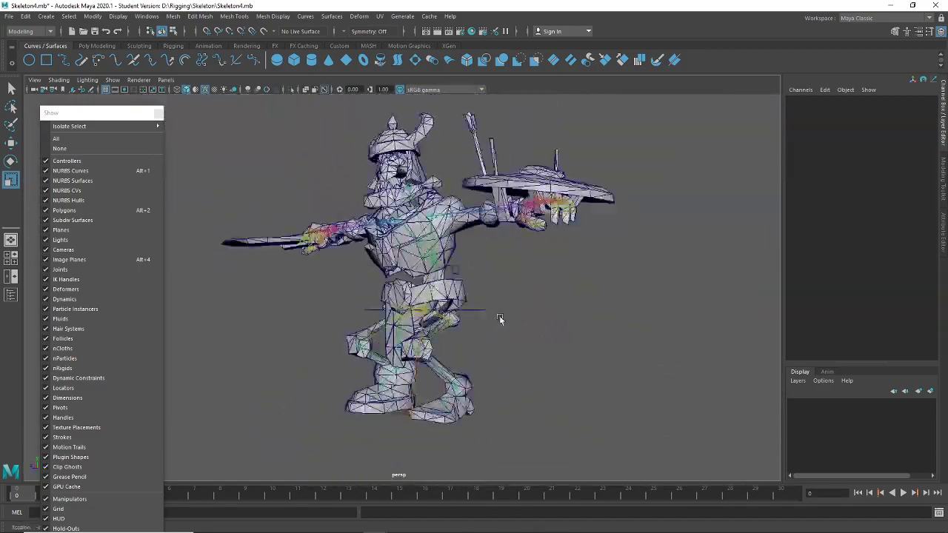
pyautogui.keyDown('alt'); pyautogui.moveTo(499, 320); pyautogui.dragTo(452, 323, button='right'); pyautogui.keyUp('alt')
pyautogui.keyDown('alt'); pyautogui.moveTo(453, 323); pyautogui.dragTo(489, 349); pyautogui.keyUp('alt')
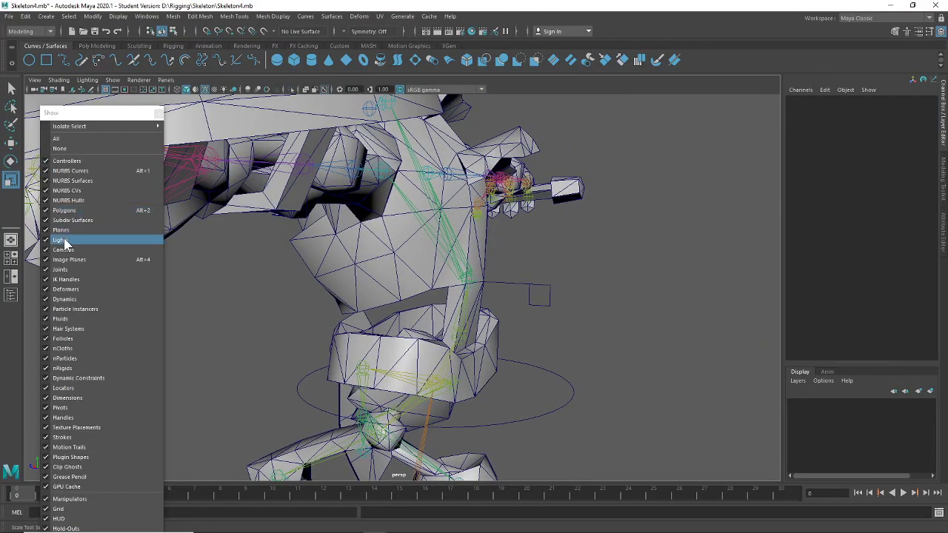
pyautogui.click(59, 268)
pyautogui.keyDown('alt'); pyautogui.moveTo(570, 354); pyautogui.dragTo(509, 339); pyautogui.keyUp('alt')
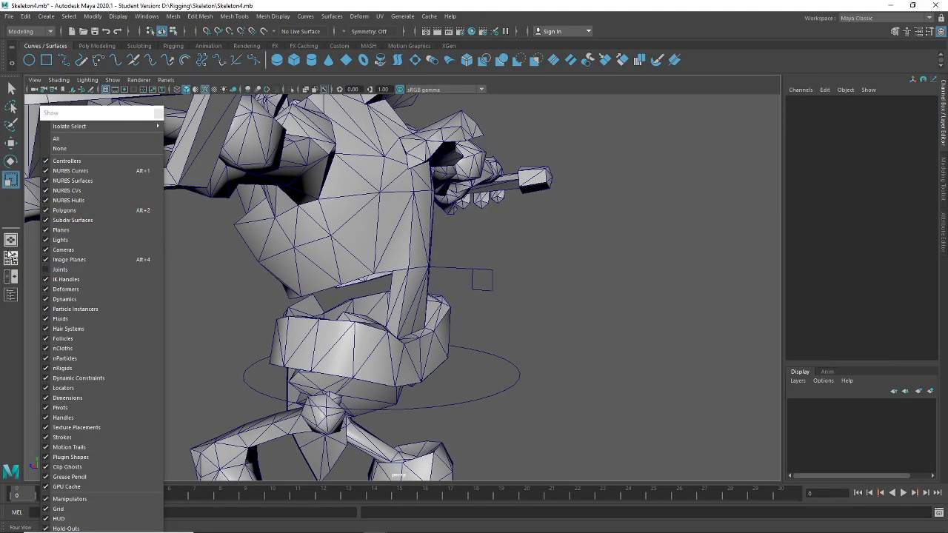
pyautogui.click(59, 269)
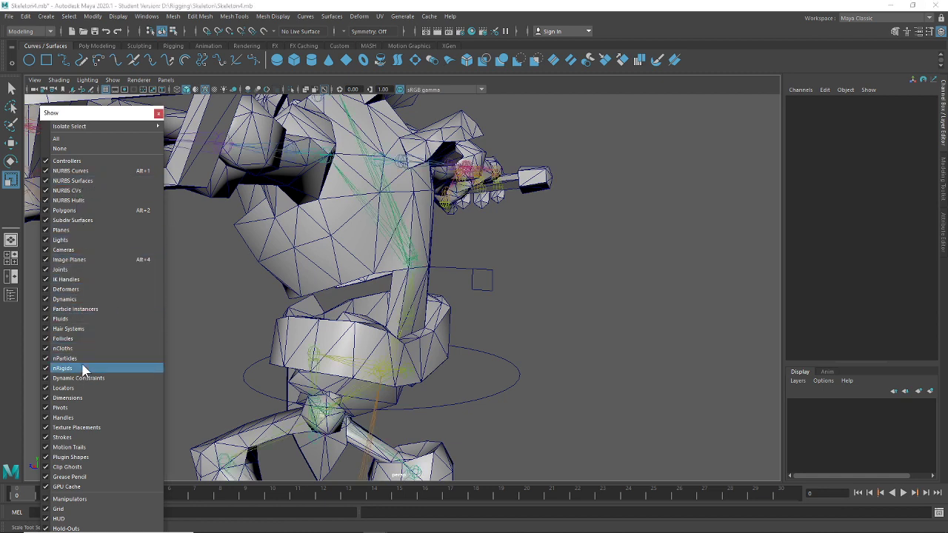
# Hide the polygon meshes, duplicate the spine control and snap the copy onto the next spine joint below
pyautogui.click(116, 211)
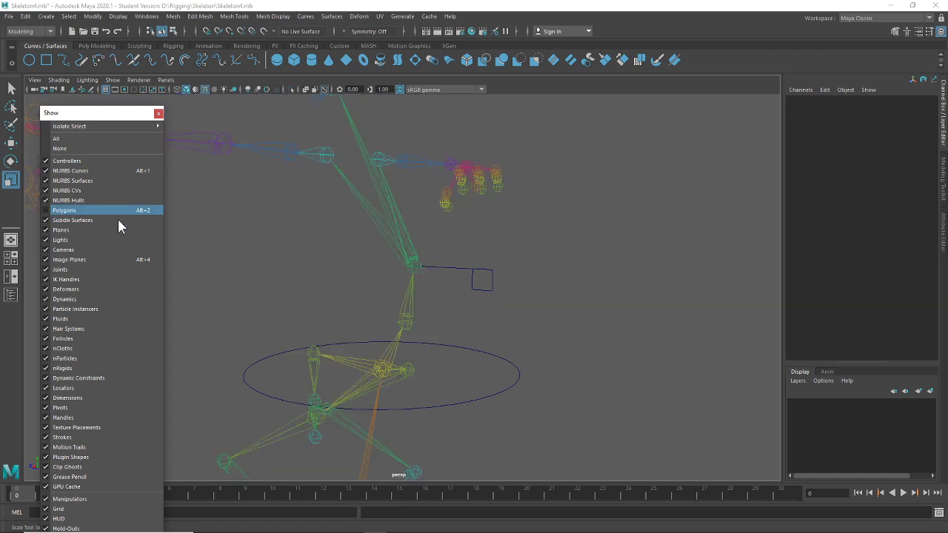
pyautogui.keyDown('alt'); pyautogui.moveTo(511, 340); pyautogui.dragTo(519, 347); pyautogui.keyUp('alt')
pyautogui.click(507, 290)
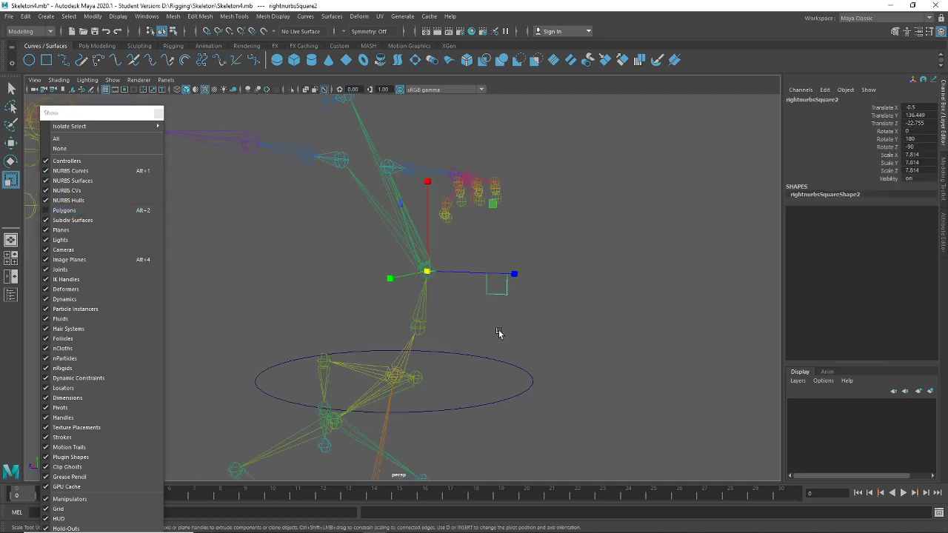
pyautogui.press('w')
pyautogui.moveTo(428, 270); pyautogui.dragTo(420, 329)
pyautogui.keyDown('alt'); pyautogui.moveTo(489, 384); pyautogui.dragTo(518, 284); pyautogui.keyUp('alt')
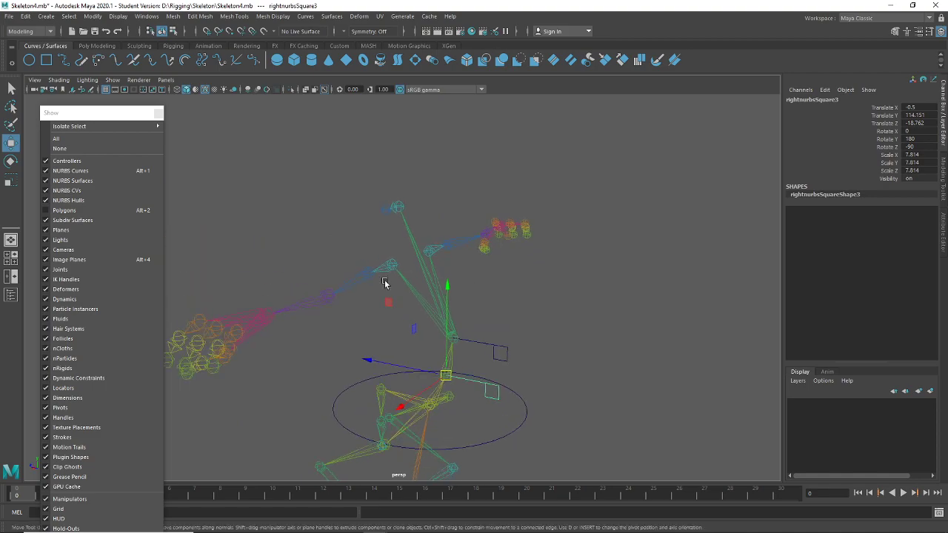
# Check the controls against the polygon meshes, hide the meshes again, and snap another duplicate of the control onto the head joint
pyautogui.click(66, 211)
pyautogui.moveTo(282, 237)
pyautogui.keyDown('alt'); pyautogui.mouseDown()
pyautogui.moveTo(319, 233)
pyautogui.moveTo(297, 228)
pyautogui.mouseUp(); pyautogui.keyUp('alt')
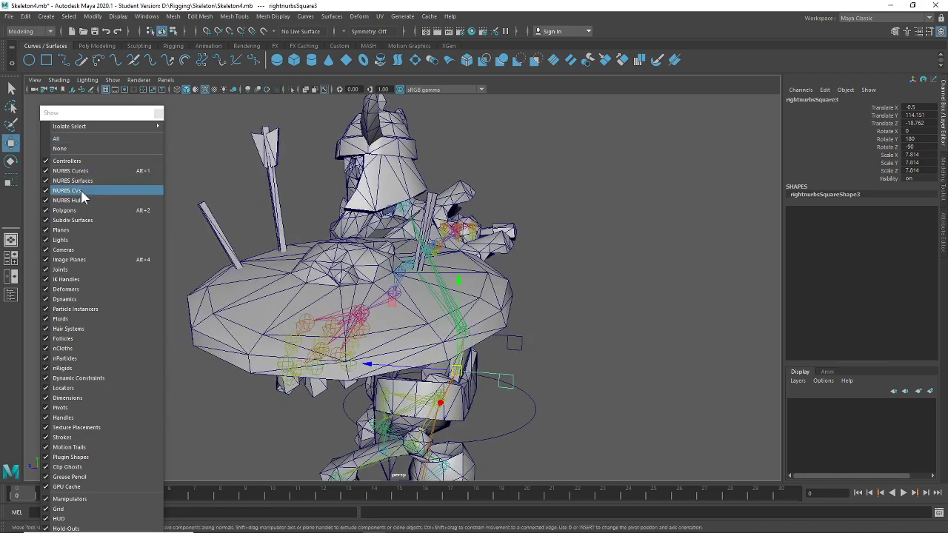
pyautogui.click(69, 210)
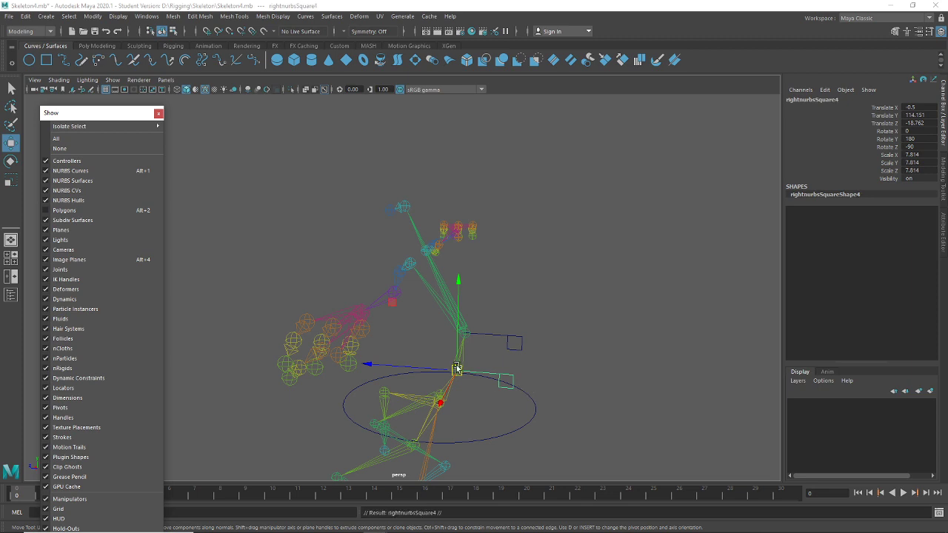
pyautogui.moveTo(456, 369); pyautogui.dragTo(413, 217)
pyautogui.keyDown('alt'); pyautogui.moveTo(437, 304); pyautogui.dragTo(441, 360); pyautogui.keyUp('alt')
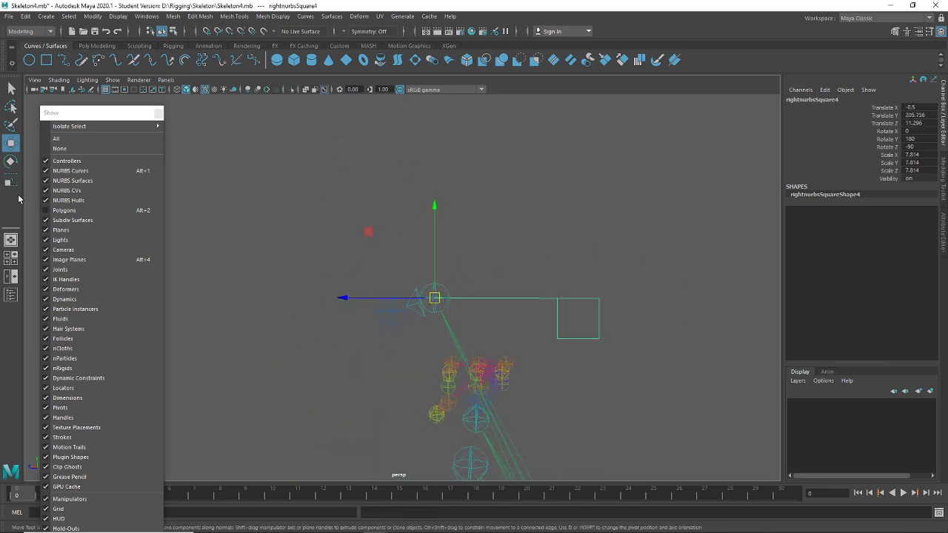
# Examine the head control against the polygon meshes from several angles, toggling the joints off and on, and hide the meshes again
pyautogui.click(59, 210)
pyautogui.keyDown('alt'); pyautogui.moveTo(385, 348); pyautogui.dragTo(437, 367); pyautogui.keyUp('alt')
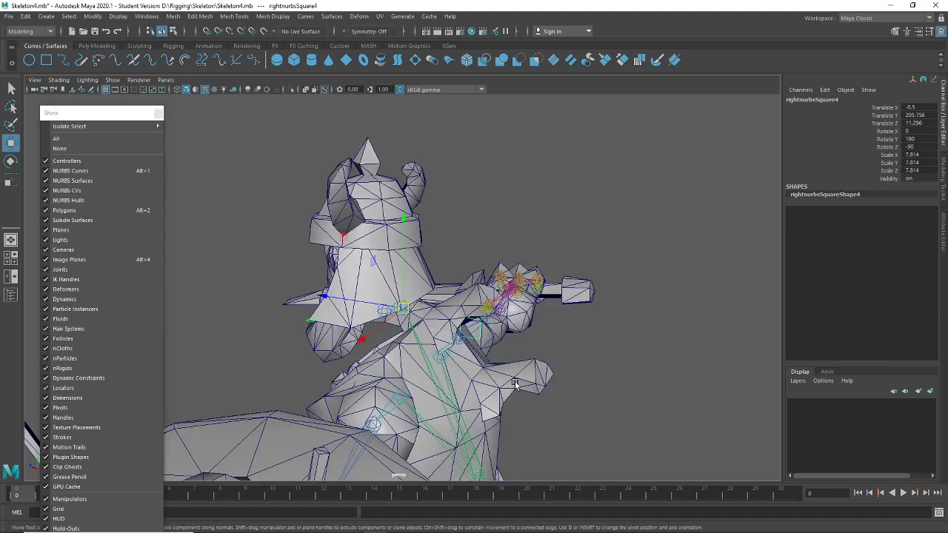
pyautogui.keyDown('alt'); pyautogui.moveTo(515, 383); pyautogui.dragTo(484, 338); pyautogui.keyUp('alt')
pyautogui.keyDown('alt'); pyautogui.moveTo(484, 338); pyautogui.dragTo(501, 299, button='right'); pyautogui.keyUp('alt')
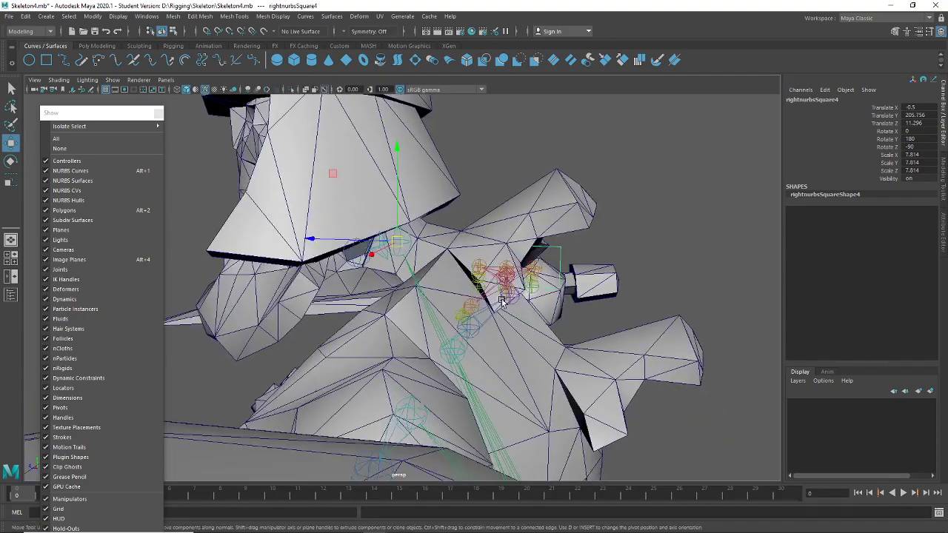
pyautogui.keyDown('alt'); pyautogui.moveTo(502, 300); pyautogui.dragTo(489, 289); pyautogui.keyUp('alt')
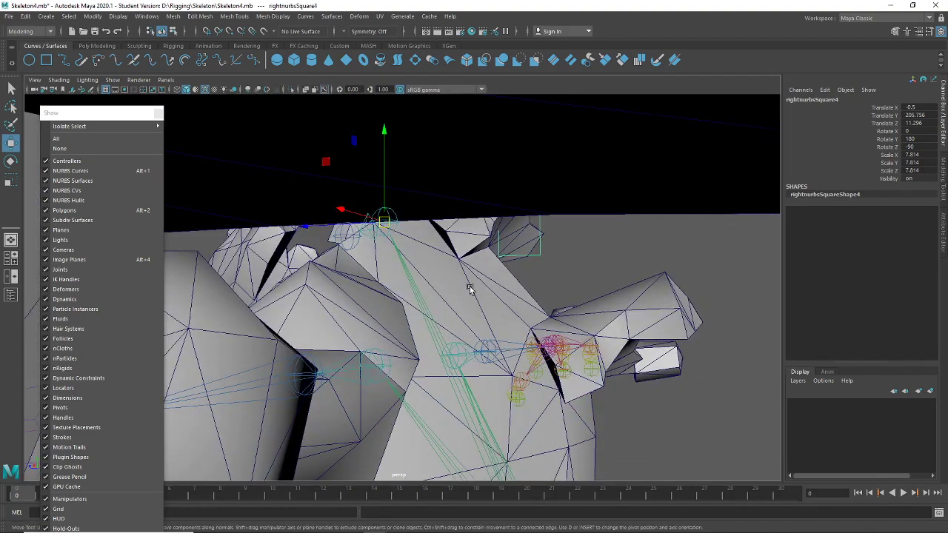
pyautogui.click(91, 270)
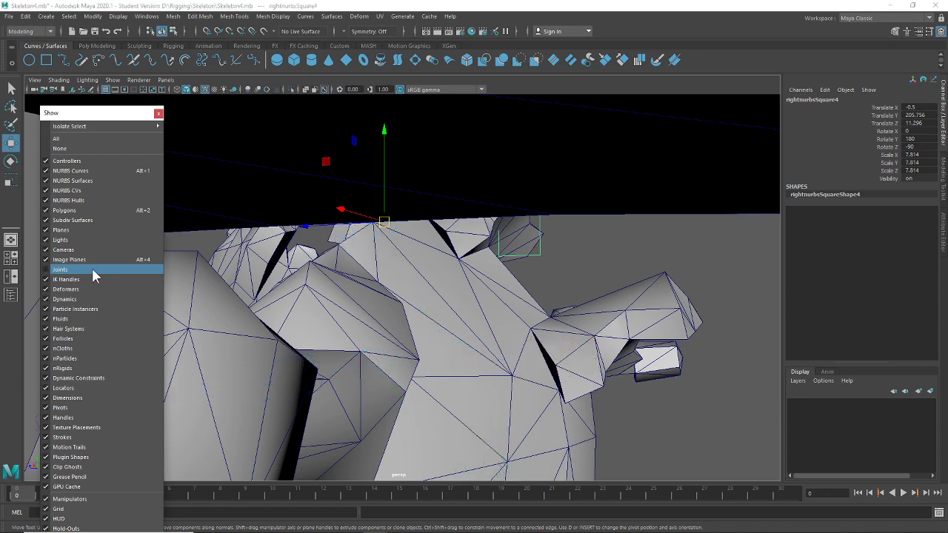
pyautogui.click(96, 270)
pyautogui.click(74, 210)
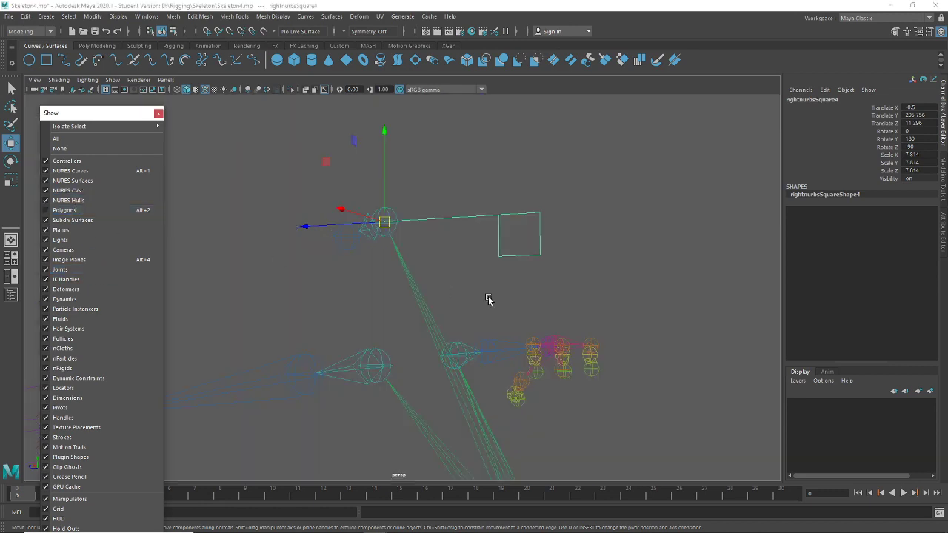
# Select the control vertices of the head control's square end and move them further behind the character's mesh, returning to object selection
pyautogui.keyDown('alt'); pyautogui.moveTo(491, 299); pyautogui.dragTo(511, 276); pyautogui.keyUp('alt')
pyautogui.moveTo(528, 250); pyautogui.dragTo(503, 186, button='right')
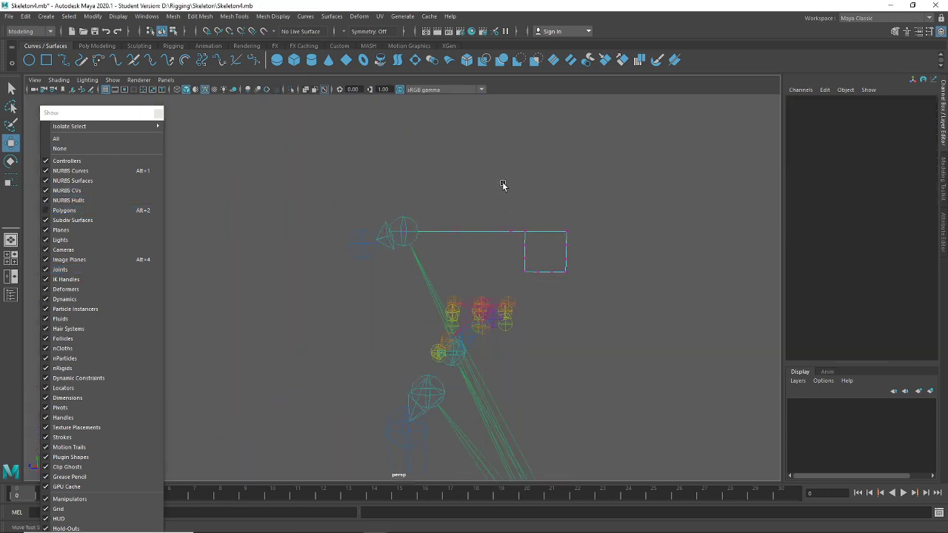
pyautogui.click(618, 202)
pyautogui.moveTo(548, 259); pyautogui.dragTo(520, 288)
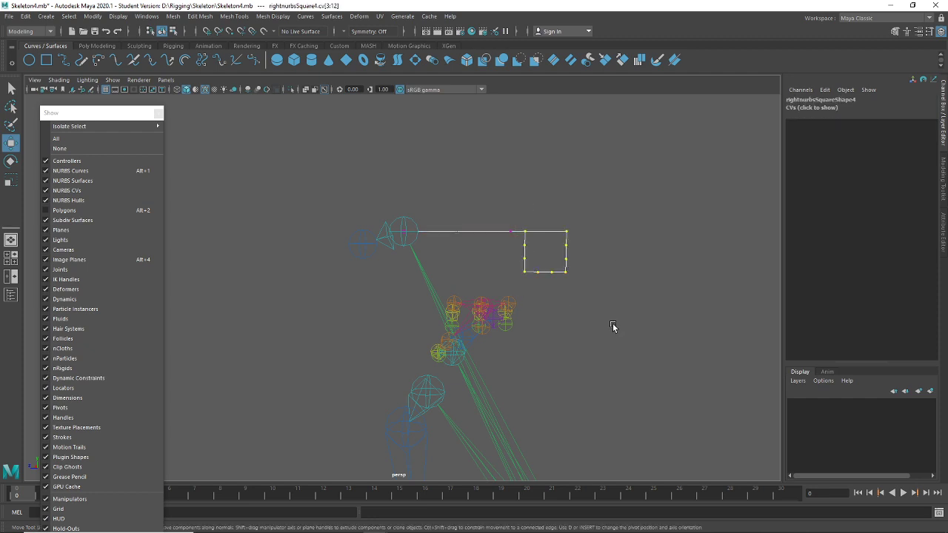
pyautogui.keyDown('alt'); pyautogui.moveTo(612, 322); pyautogui.dragTo(578, 294); pyautogui.keyUp('alt')
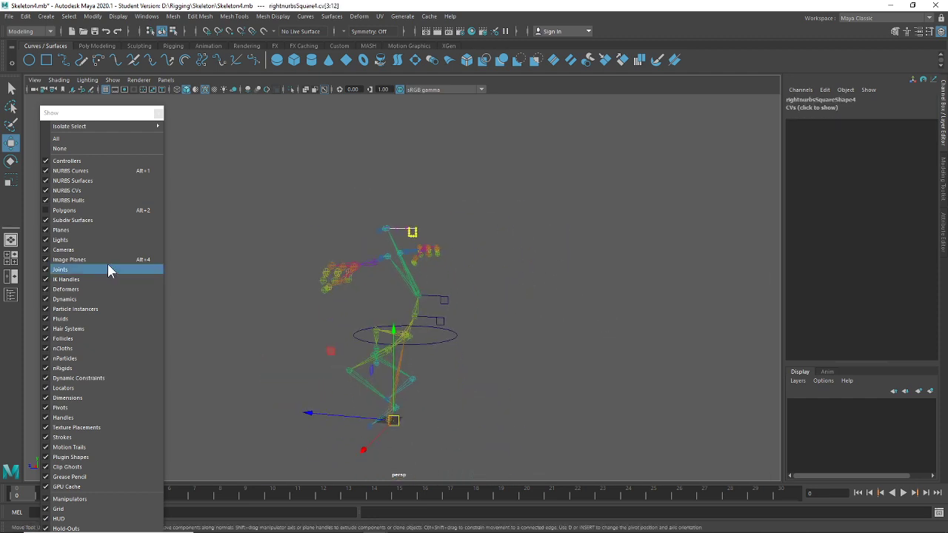
pyautogui.click(77, 210)
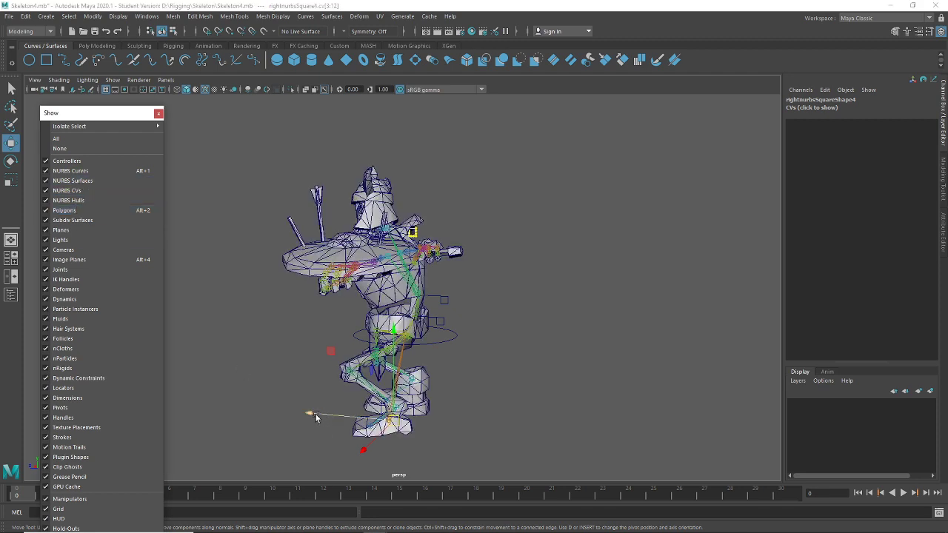
pyautogui.moveTo(316, 419); pyautogui.dragTo(325, 416)
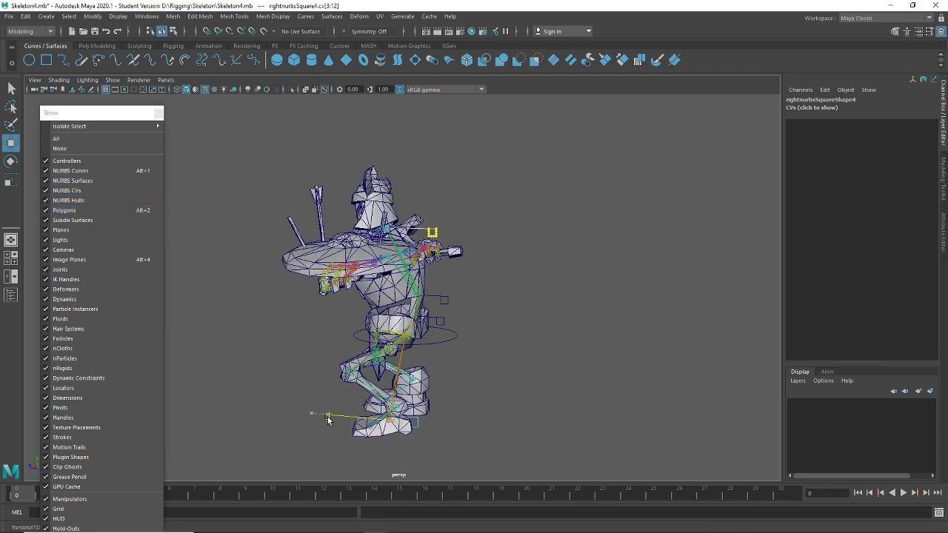
pyautogui.click(162, 31)
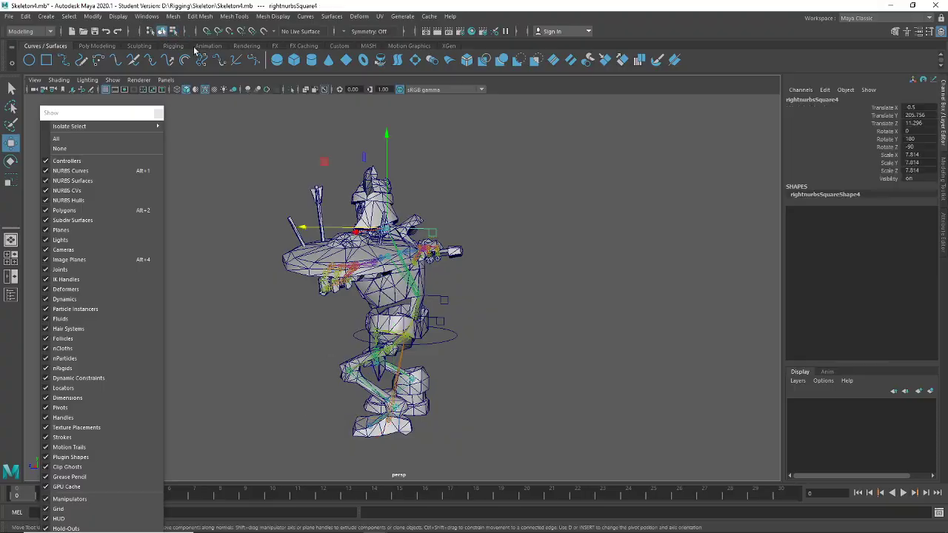
# Deselect the head control and examine its lengthened shape around the character's head and upper body
pyautogui.click(531, 381)
pyautogui.scroll(5, 511, 378)
pyautogui.keyDown('alt'); pyautogui.moveTo(499, 375); pyautogui.dragTo(495, 315); pyautogui.keyUp('alt')
pyautogui.keyDown('alt'); pyautogui.moveTo(495, 319); pyautogui.dragTo(506, 408, button='middle'); pyautogui.keyUp('alt')
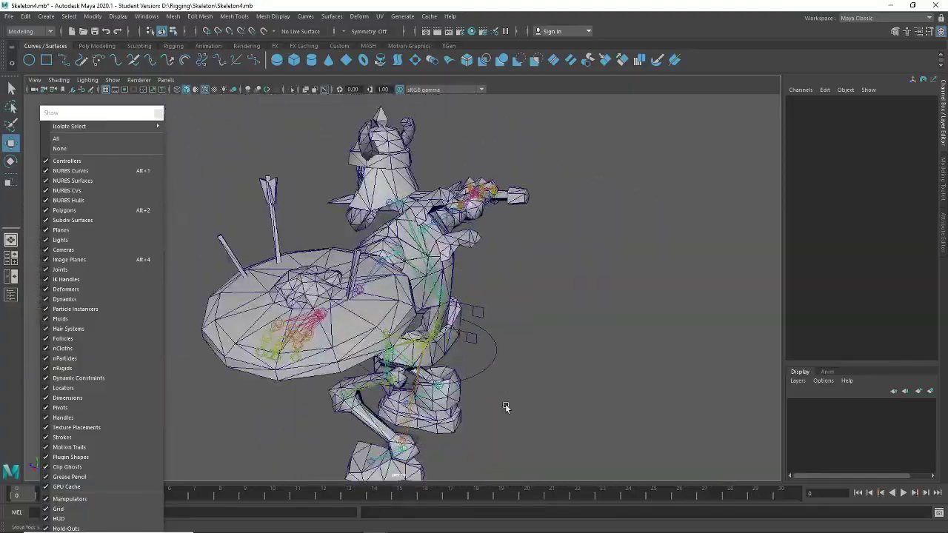
pyautogui.scroll(5, 505, 408)
pyautogui.keyDown('alt'); pyautogui.moveTo(423, 348); pyautogui.dragTo(464, 328); pyautogui.keyUp('alt')
pyautogui.keyDown('alt'); pyautogui.moveTo(463, 328); pyautogui.dragTo(466, 400, button='middle'); pyautogui.keyUp('alt')
pyautogui.keyDown('alt'); pyautogui.moveTo(415, 378); pyautogui.dragTo(445, 297); pyautogui.keyUp('alt')
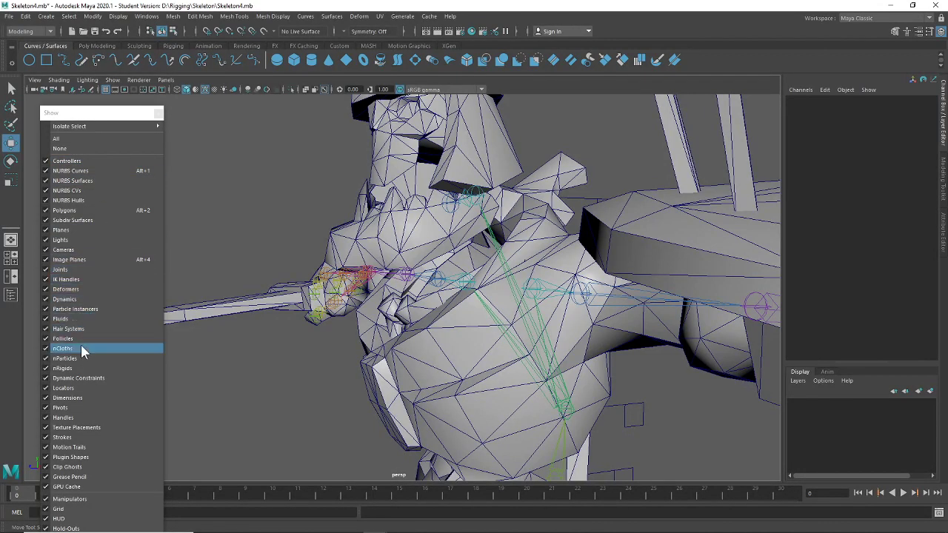
# Hide the polygon meshes, duplicate the head control and snap the copy onto the joint just in front of the head joint
pyautogui.click(90, 210)
pyautogui.keyDown('alt'); pyautogui.moveTo(574, 249); pyautogui.dragTo(539, 258); pyautogui.keyUp('alt')
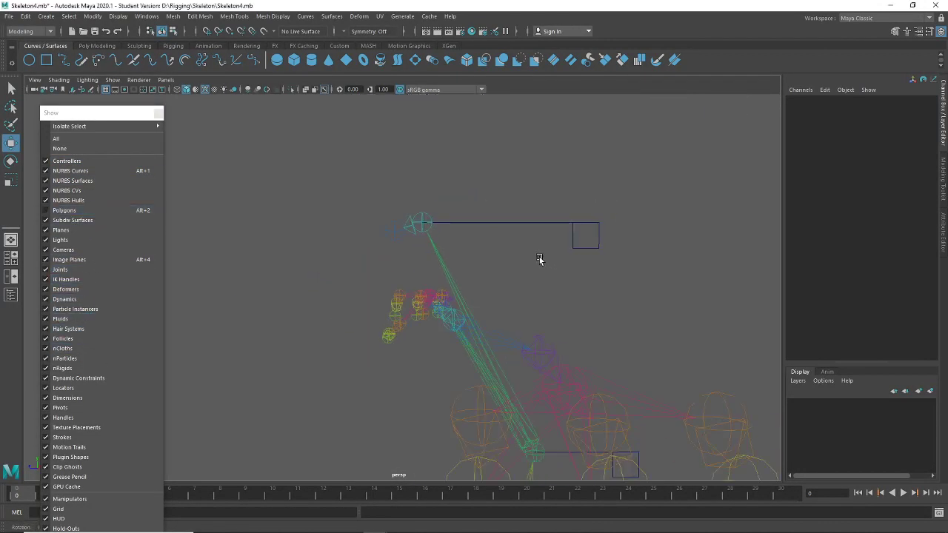
pyautogui.moveTo(575, 196); pyautogui.dragTo(564, 296)
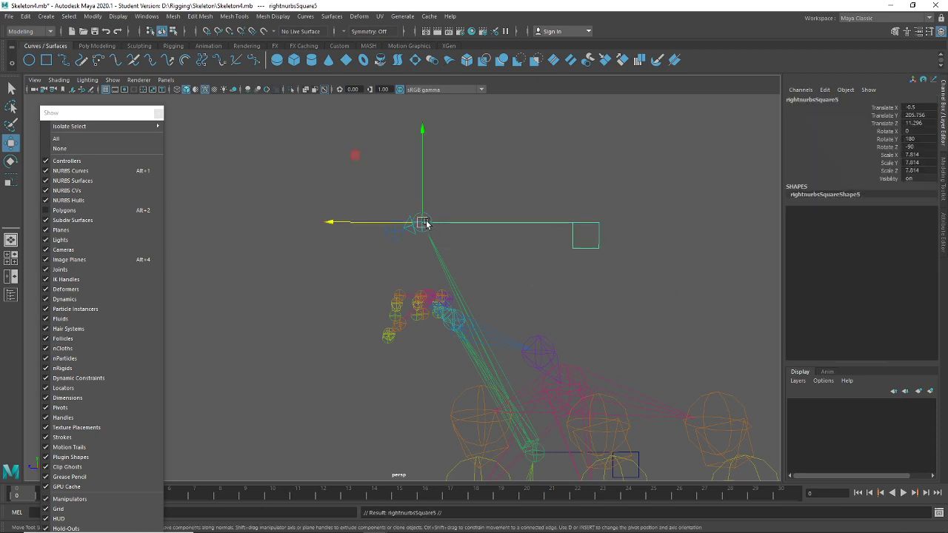
pyautogui.moveTo(424, 222); pyautogui.dragTo(391, 229)
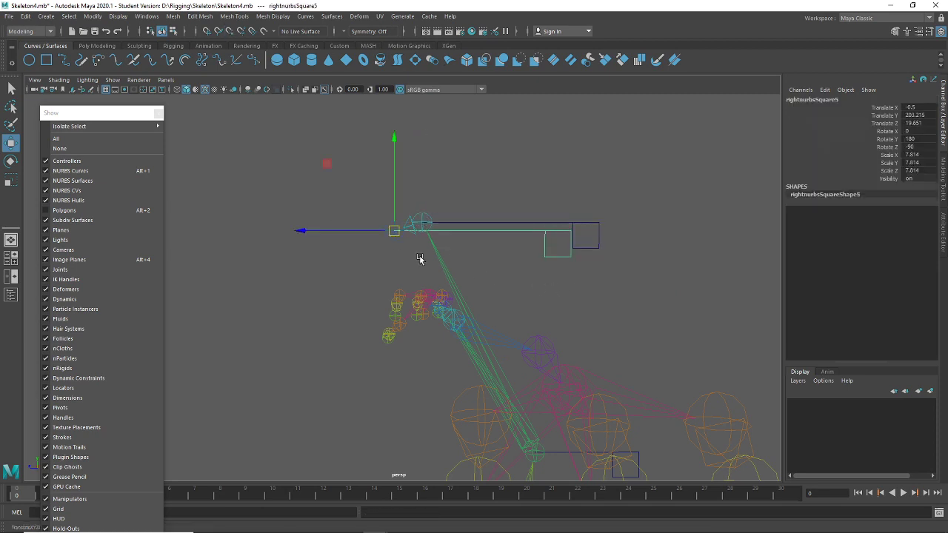
# Rotate the duplicated control to about 207.5 in Y so it angles upward behind the head, using the polygon meshes as reference, and deselect it
pyautogui.press('r')
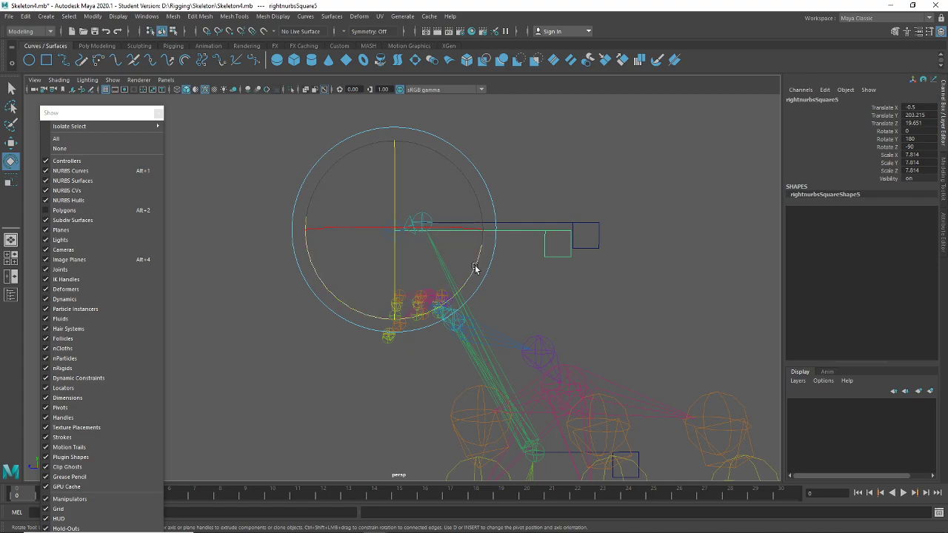
pyautogui.moveTo(474, 269); pyautogui.dragTo(467, 234)
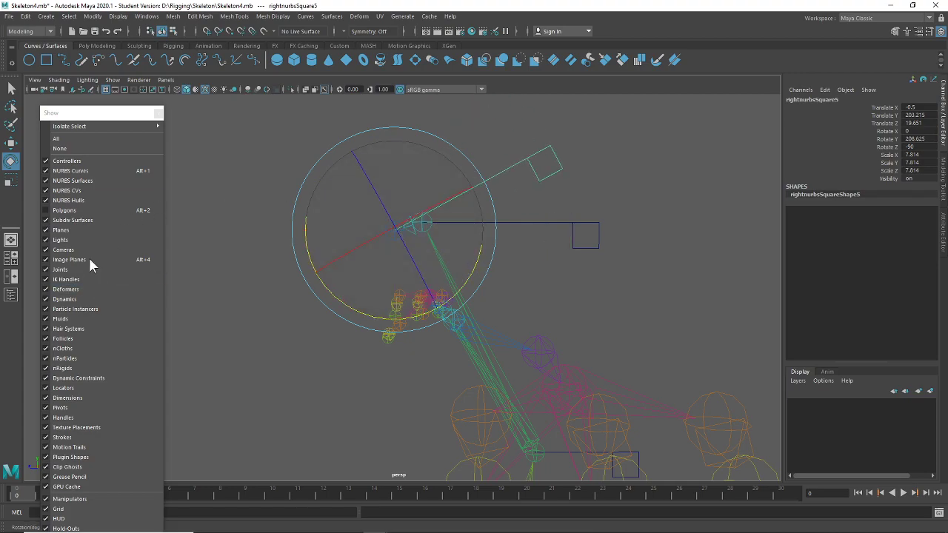
pyautogui.click(75, 211)
pyautogui.keyDown('alt'); pyautogui.moveTo(527, 272); pyautogui.dragTo(687, 330); pyautogui.keyUp('alt')
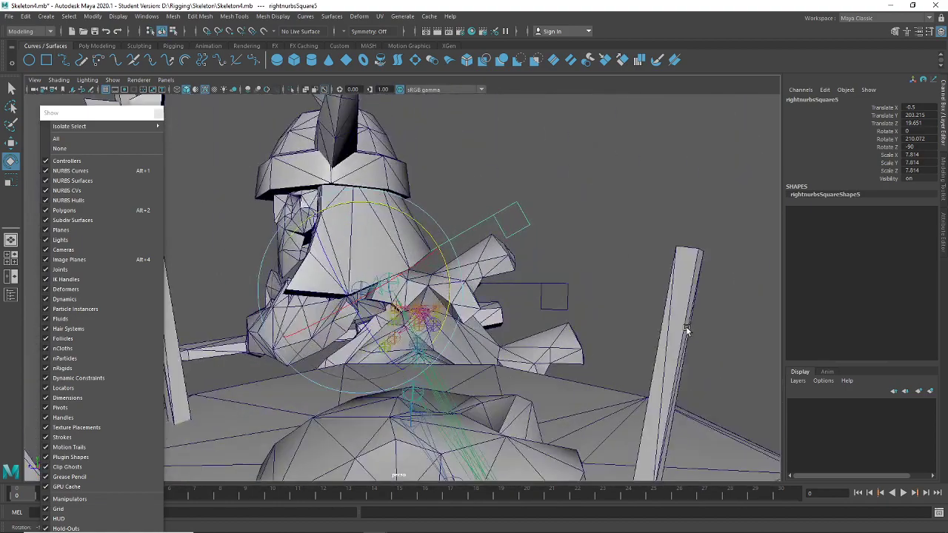
pyautogui.keyDown('alt'); pyautogui.moveTo(624, 290); pyautogui.dragTo(555, 250); pyautogui.keyUp('alt')
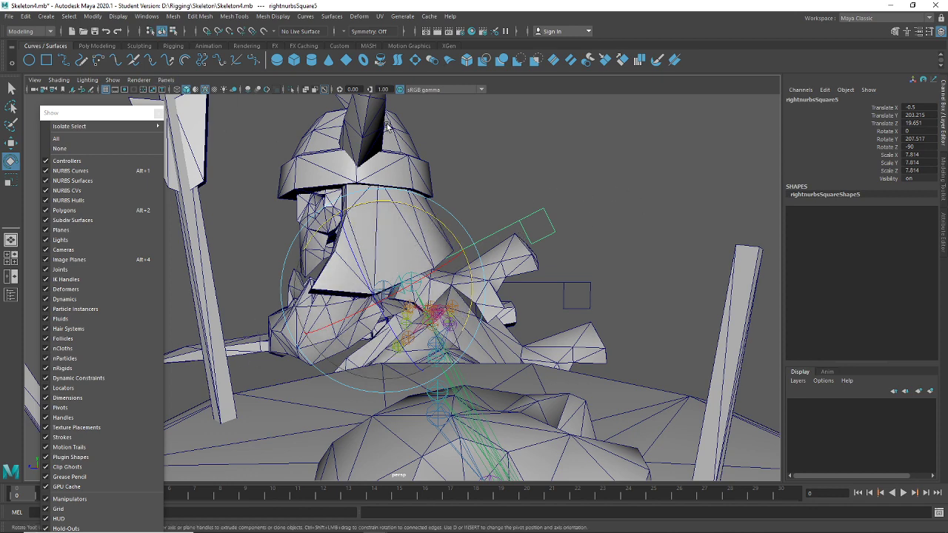
pyautogui.click(174, 36)
pyautogui.click(162, 33)
pyautogui.click(629, 208)
# Look over the whole character, hide the polygon meshes and select the circular control around the hips
pyautogui.scroll(-6, 613, 226)
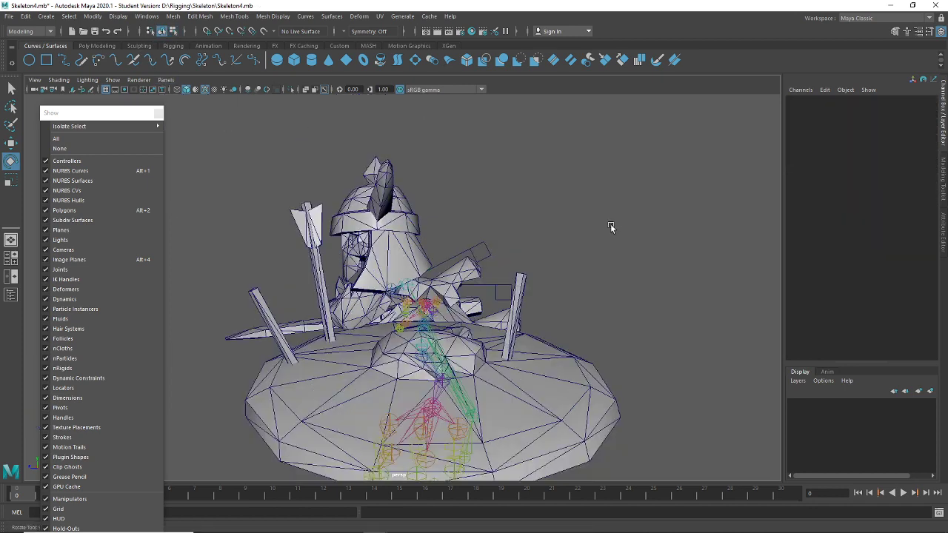
pyautogui.keyDown('alt'); pyautogui.moveTo(587, 316); pyautogui.dragTo(627, 268); pyautogui.keyUp('alt')
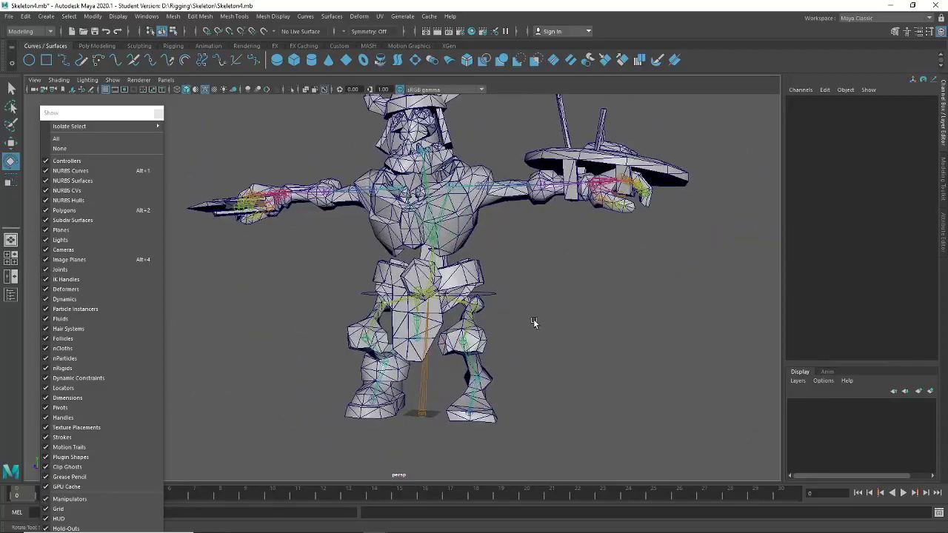
pyautogui.scroll(5, 534, 323)
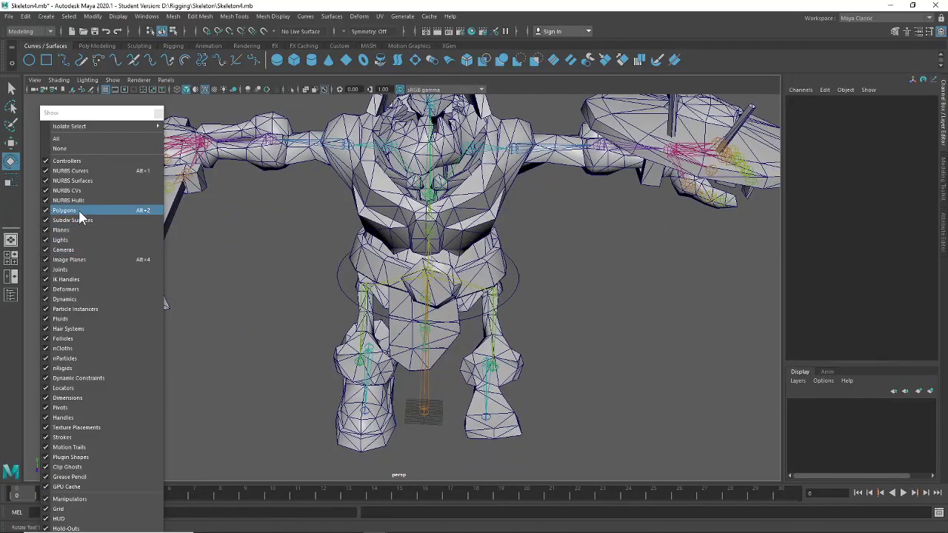
pyautogui.click(80, 212)
pyautogui.keyDown('alt'); pyautogui.moveTo(364, 274); pyautogui.dragTo(536, 307); pyautogui.keyUp('alt')
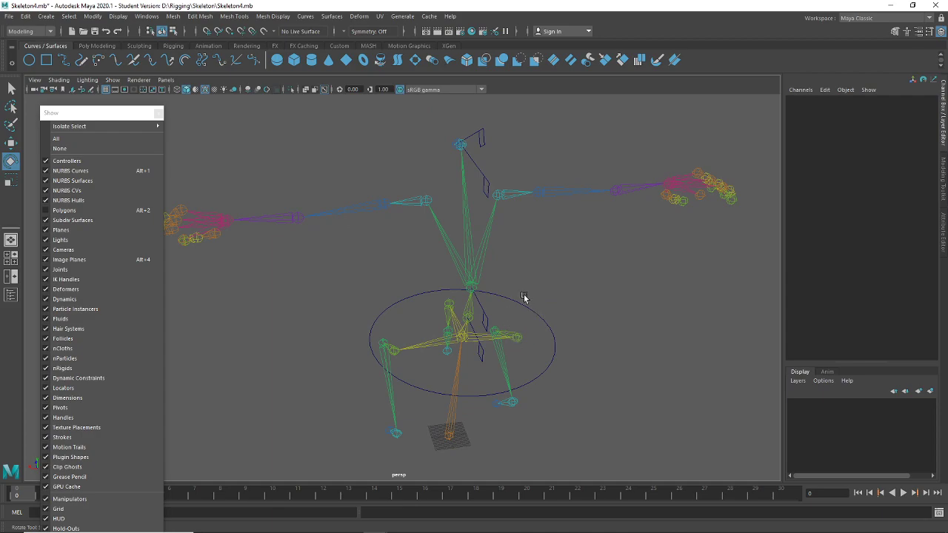
pyautogui.click(523, 296)
pyautogui.keyDown('alt'); pyautogui.moveTo(567, 342); pyautogui.dragTo(556, 344); pyautogui.keyUp('alt')
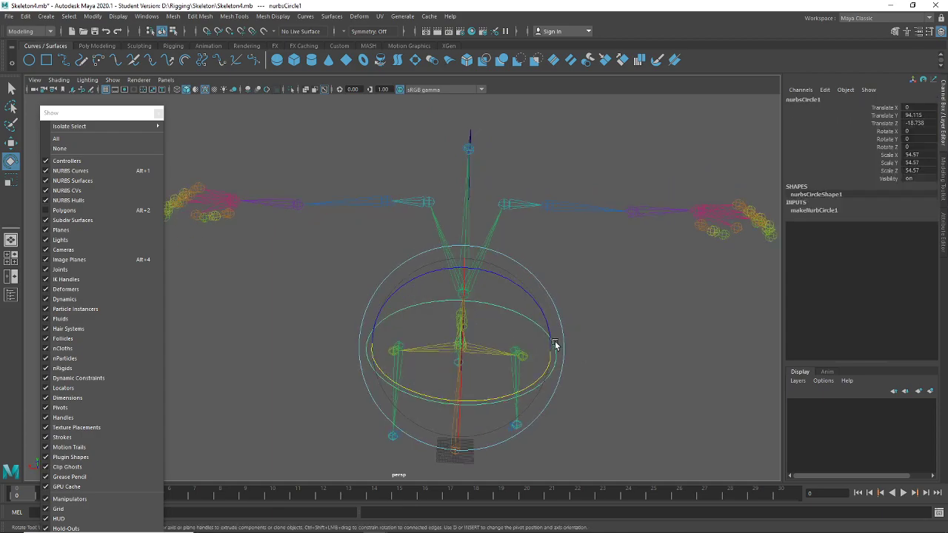
# Check the hip circle against the polygon meshes, hide them again, duplicate the circle and snap the copy onto the shield arm's clavicle joint
pyautogui.click(63, 211)
pyautogui.moveTo(313, 265)
pyautogui.keyDown('alt'); pyautogui.mouseDown()
pyautogui.moveTo(503, 243)
pyautogui.moveTo(300, 258)
pyautogui.moveTo(314, 271)
pyautogui.moveTo(311, 261)
pyautogui.moveTo(335, 270)
pyautogui.moveTo(402, 264)
pyautogui.moveTo(308, 261)
pyautogui.mouseUp(); pyautogui.keyUp('alt')
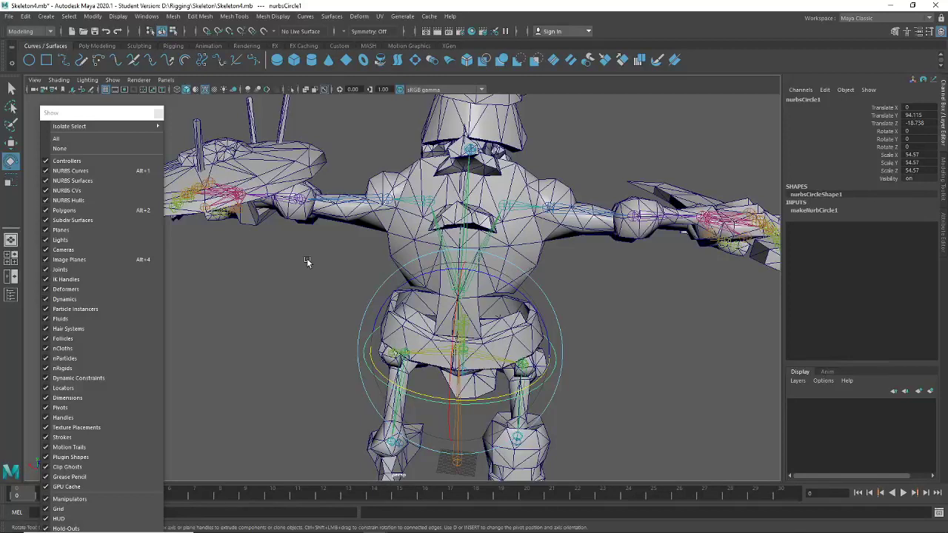
pyautogui.click(89, 211)
pyautogui.keyDown('alt'); pyautogui.moveTo(326, 297); pyautogui.dragTo(355, 313); pyautogui.keyUp('alt')
pyautogui.press('w')
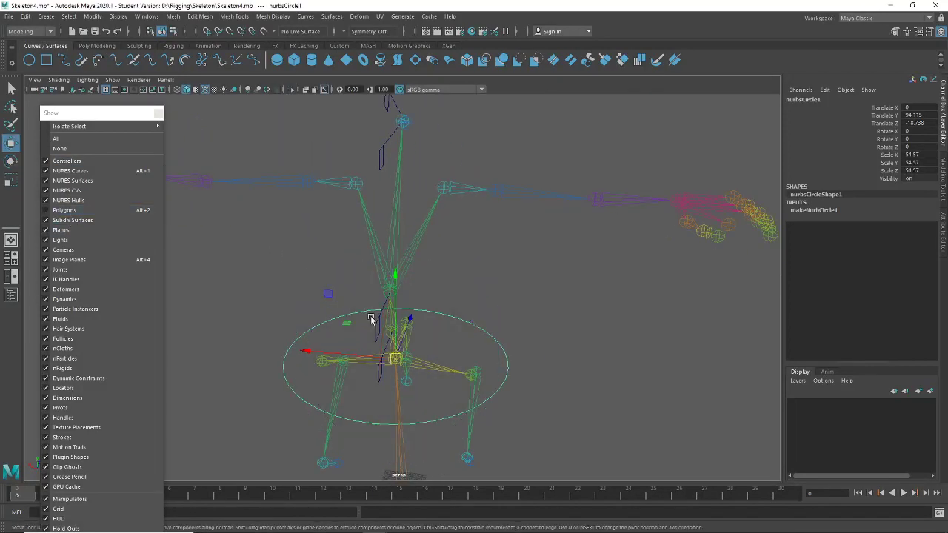
pyautogui.hotkey('ctrl', 'd')
pyautogui.moveTo(396, 357); pyautogui.dragTo(358, 184)
pyautogui.keyDown('alt'); pyautogui.moveTo(416, 303); pyautogui.dragTo(434, 349, button='middle'); pyautogui.keyUp('alt')
pyautogui.keyDown('alt'); pyautogui.moveTo(434, 349); pyautogui.dragTo(440, 378); pyautogui.keyUp('alt')
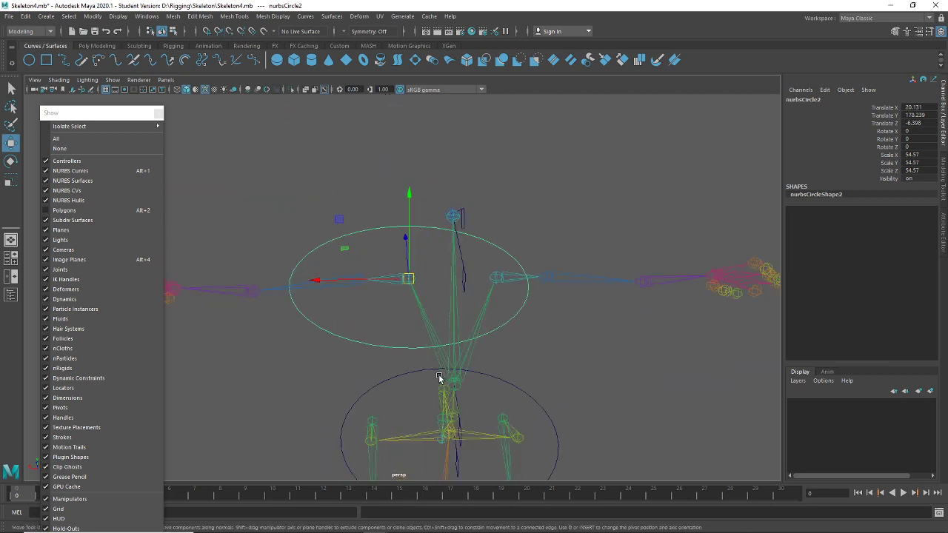
# Rotate the duplicated circle upright around the clavicle joint by setting its Rotate Z to 90
pyautogui.scroll(4, 451, 356)
pyautogui.press('e')
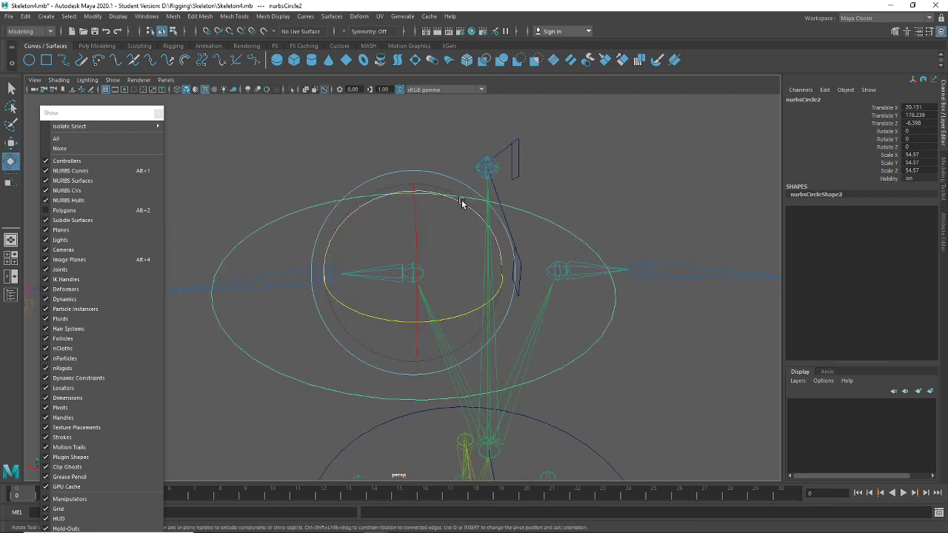
pyautogui.moveTo(462, 201); pyautogui.dragTo(270, 215)
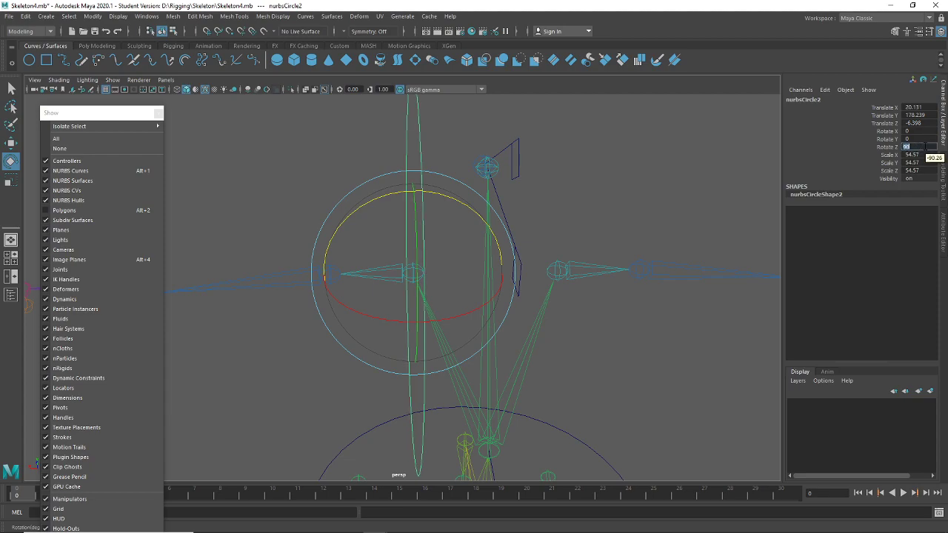
pyautogui.write('90')
pyautogui.press('Return')
# Show the polygon meshes and turn off the wireframe on shaded display to view the circle around the shoulder clearly
pyautogui.keyDown('alt'); pyautogui.moveTo(599, 357); pyautogui.dragTo(531, 363); pyautogui.keyUp('alt')
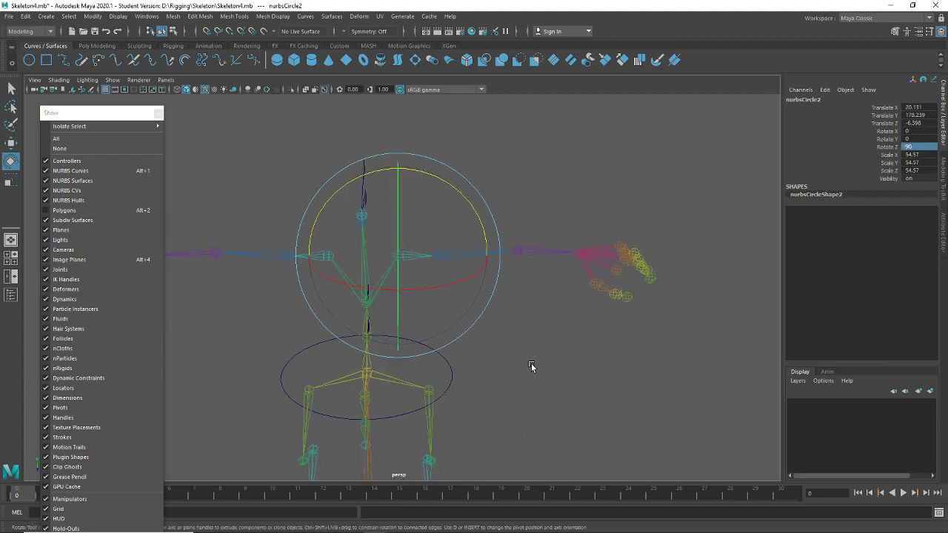
pyautogui.click(87, 211)
pyautogui.keyDown('alt'); pyautogui.moveTo(503, 297); pyautogui.dragTo(516, 335); pyautogui.keyUp('alt')
pyautogui.scroll(2, 515, 332)
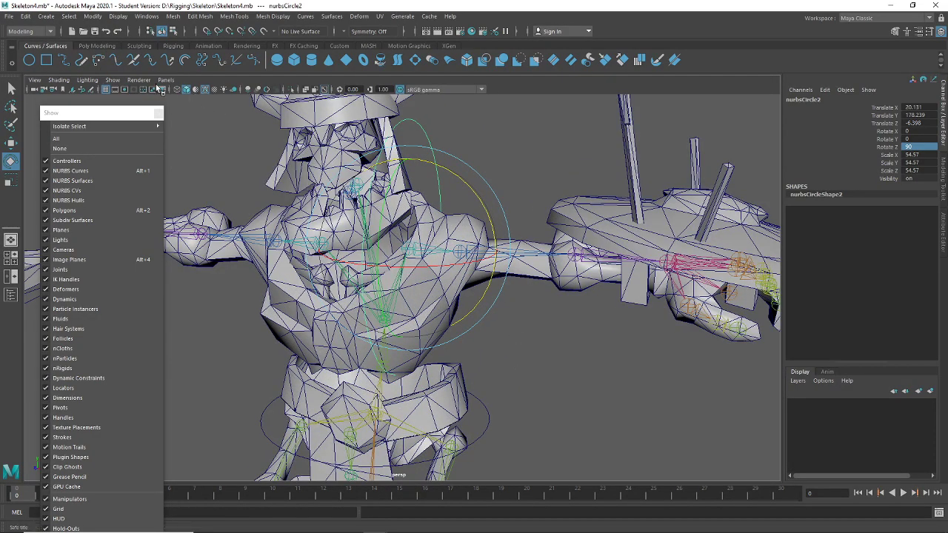
pyautogui.click(92, 80)
pyautogui.moveTo(65, 81)
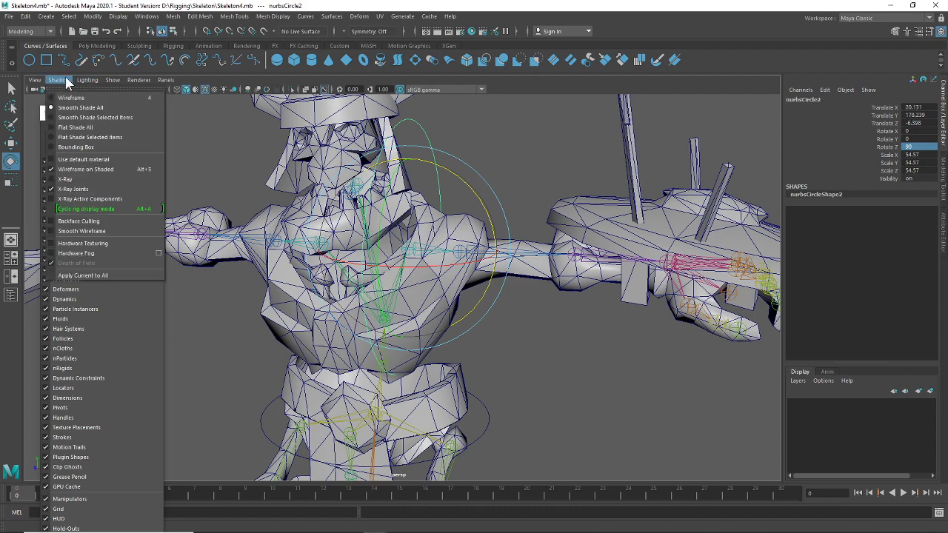
pyautogui.click(82, 169)
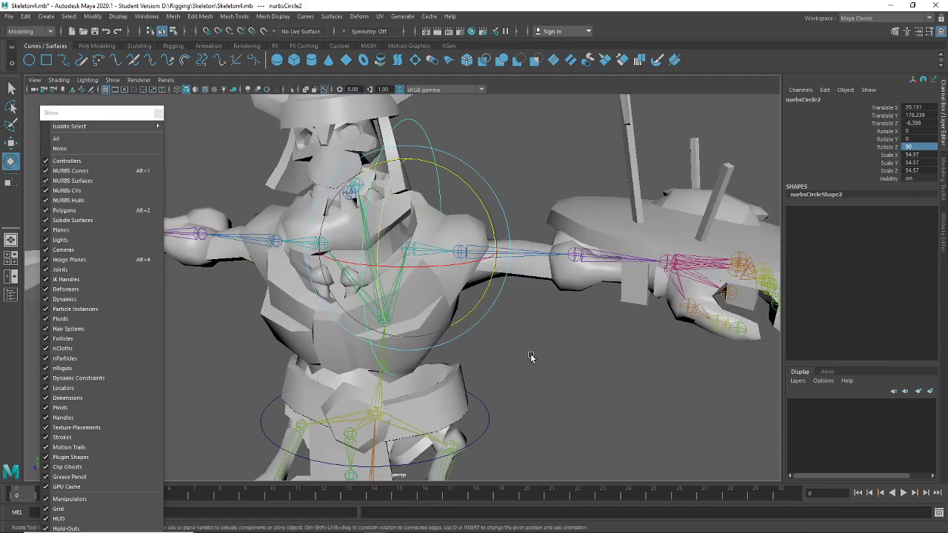
pyautogui.moveTo(529, 356)
pyautogui.keyDown('alt'); pyautogui.mouseDown()
pyautogui.moveTo(451, 348)
pyautogui.moveTo(508, 352)
pyautogui.mouseUp(); pyautogui.keyUp('alt')
pyautogui.press('w')
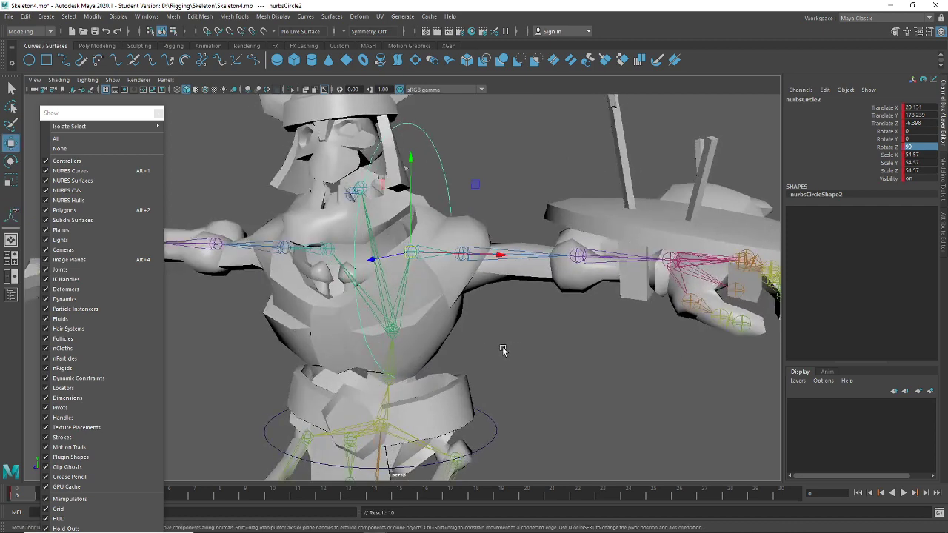
# Scale the shield arm's clavicle circle down to about 31.6 uniformly, and narrow it along its Z axis
pyautogui.press('e')
pyautogui.press('r')
pyautogui.moveTo(416, 252); pyautogui.dragTo(358, 265)
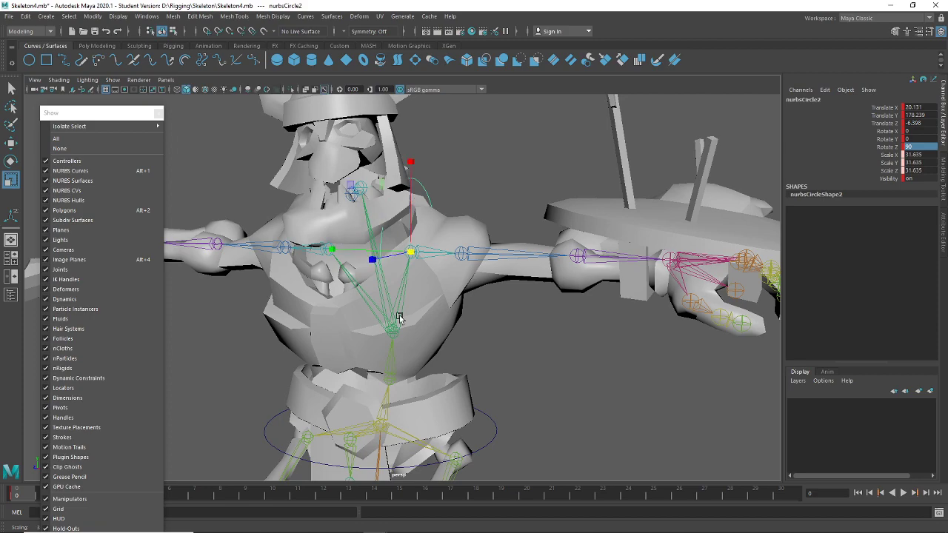
pyautogui.keyDown('alt'); pyautogui.moveTo(398, 317); pyautogui.dragTo(384, 295); pyautogui.keyUp('alt')
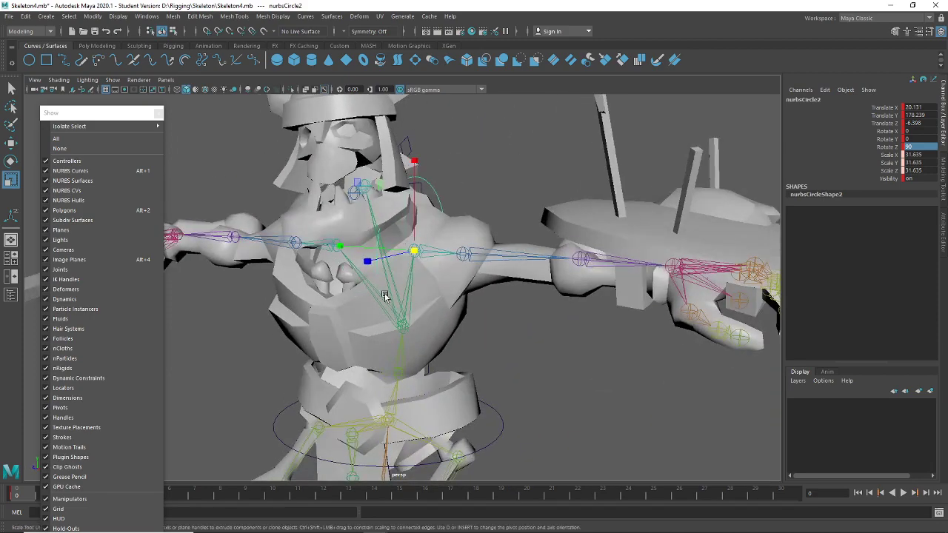
pyautogui.keyDown('alt'); pyautogui.moveTo(421, 258); pyautogui.dragTo(444, 275); pyautogui.keyUp('alt')
# Tilt the clavicle circle to a Rotate Z of about 55.6 and adjust its Scale Z to about 23.5 around the shoulder
pyautogui.press('e')
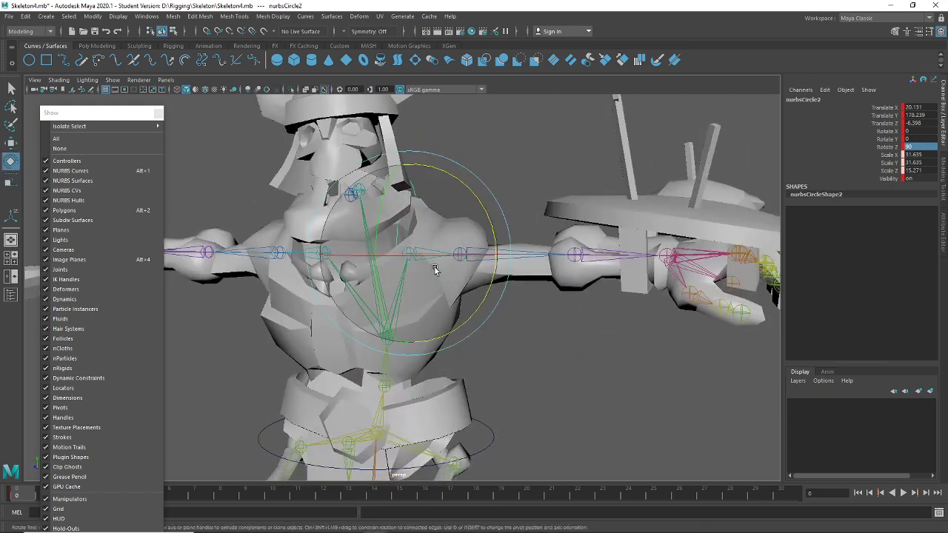
pyautogui.keyDown('alt'); pyautogui.moveTo(499, 253); pyautogui.dragTo(415, 252); pyautogui.keyUp('alt')
pyautogui.press('r')
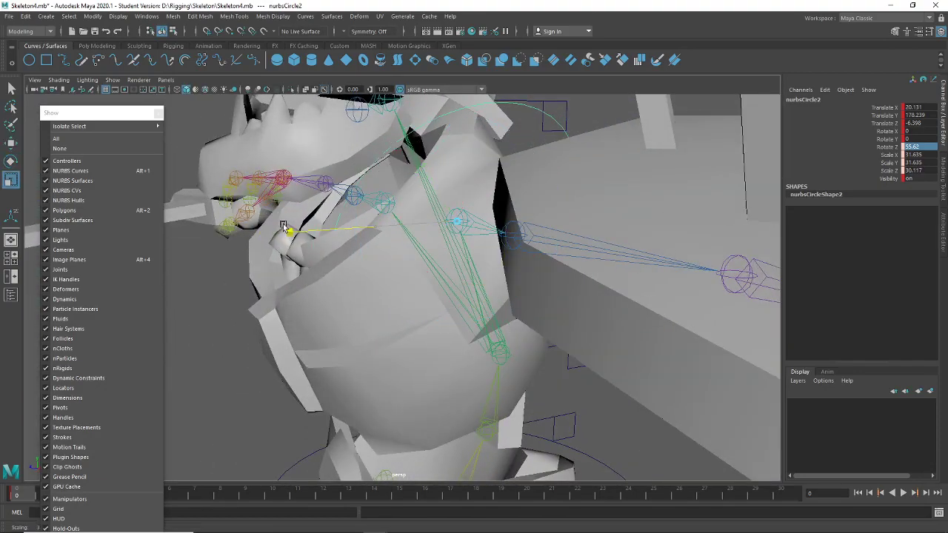
pyautogui.keyDown('alt'); pyautogui.moveTo(324, 226); pyautogui.dragTo(484, 319); pyautogui.keyUp('alt')
pyautogui.click(527, 342)
pyautogui.scroll(5, 478, 345)
pyautogui.scroll(-4, 496, 324)
pyautogui.scroll(-4, 483, 320)
pyautogui.scroll(2, 483, 319)
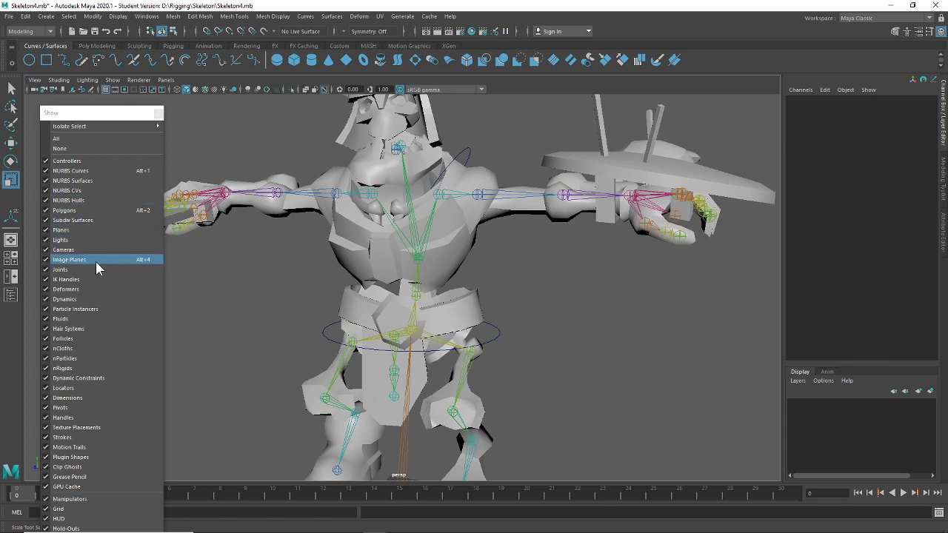
# Hide the polygon meshes, duplicate the hip circle and snap the copy onto the shield arm's shoulder joint
pyautogui.click(93, 213)
pyautogui.keyDown('alt'); pyautogui.moveTo(518, 296); pyautogui.dragTo(486, 345); pyautogui.keyUp('alt')
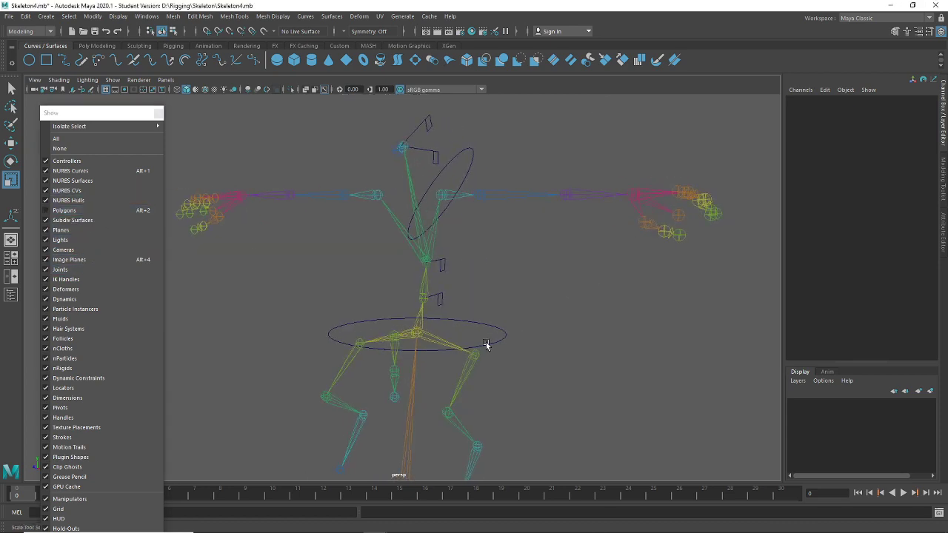
pyautogui.keyDown('alt'); pyautogui.moveTo(543, 329); pyautogui.dragTo(395, 324); pyautogui.keyUp('alt')
pyautogui.click(355, 346)
pyautogui.press('w')
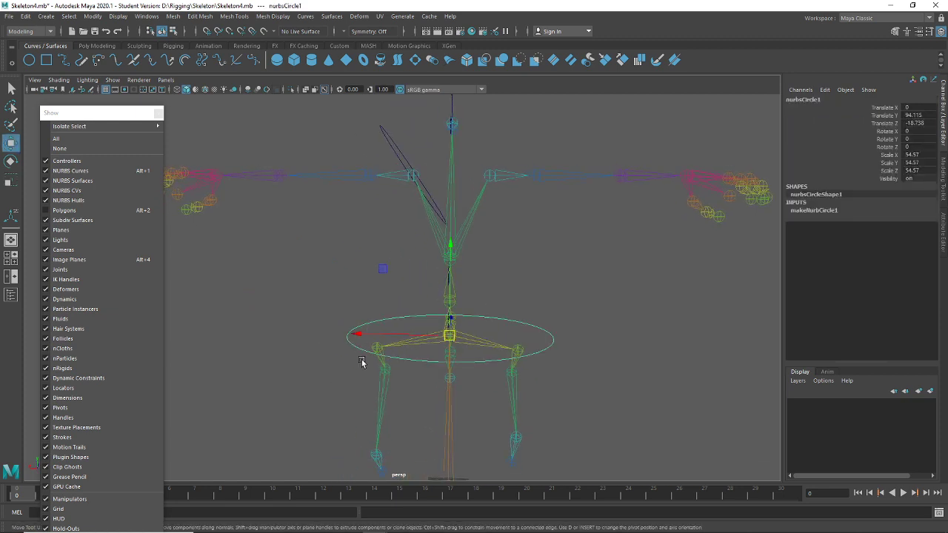
pyautogui.hotkey('ctrl', 'd')
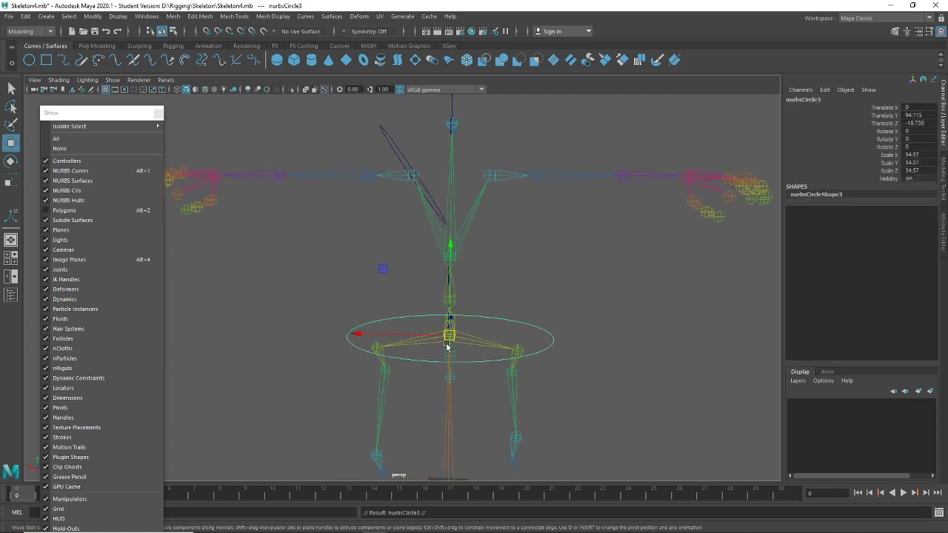
pyautogui.moveTo(450, 335); pyautogui.dragTo(340, 202)
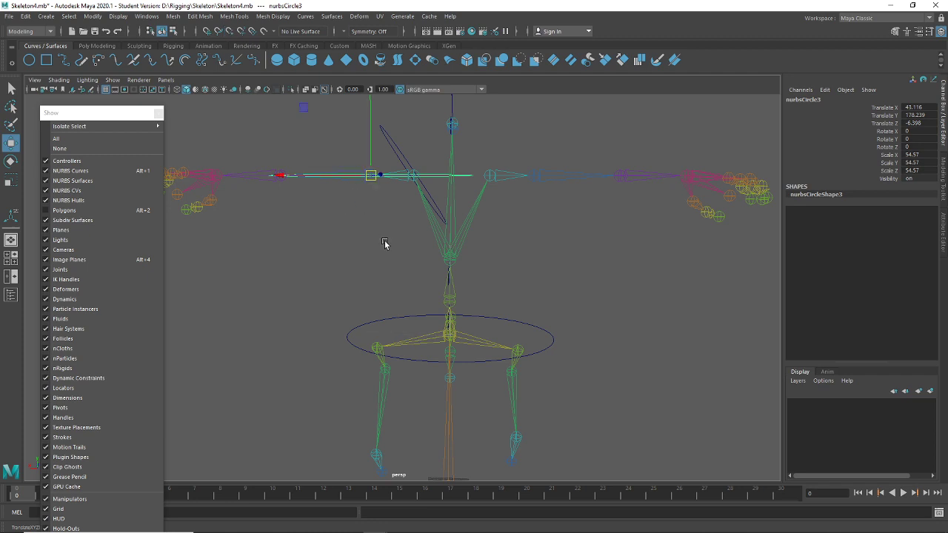
# Stand the new shoulder circle upright around the arm by setting its Rotate Z to 90
pyautogui.keyDown('alt'); pyautogui.moveTo(385, 245); pyautogui.dragTo(407, 321); pyautogui.keyUp('alt')
pyautogui.press('e')
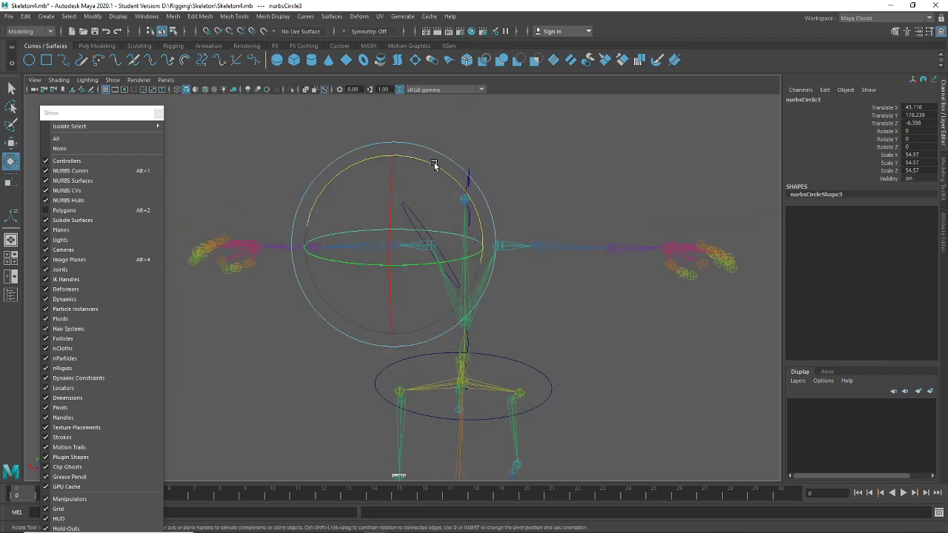
pyautogui.moveTo(434, 164); pyautogui.dragTo(391, 151)
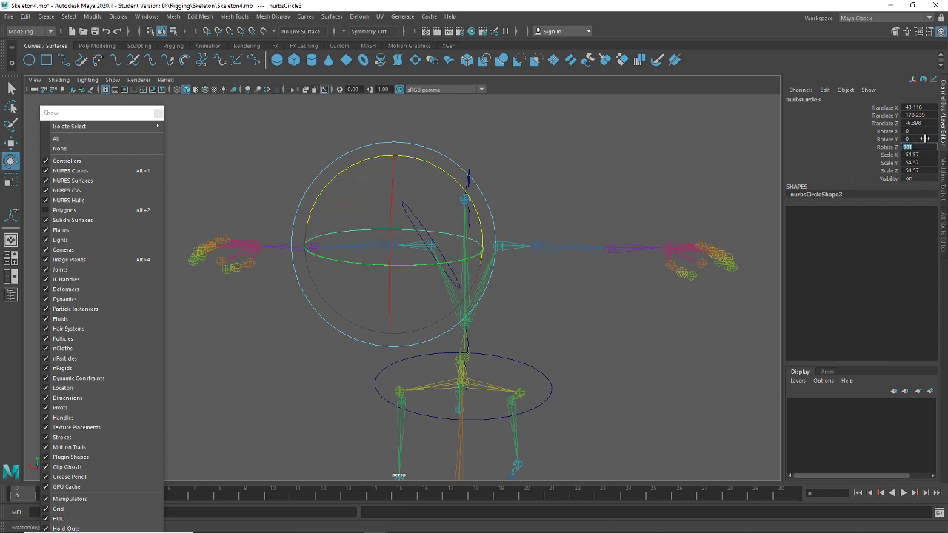
pyautogui.press('Return')
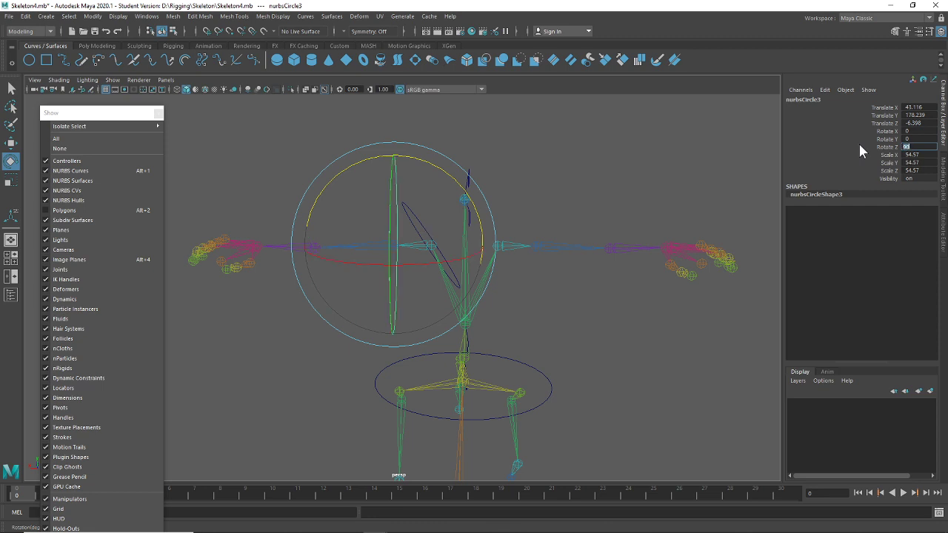
# Show the polygon meshes and scale the shoulder circle down uniformly to about 23.2 so it fits around the upper arm
pyautogui.click(101, 211)
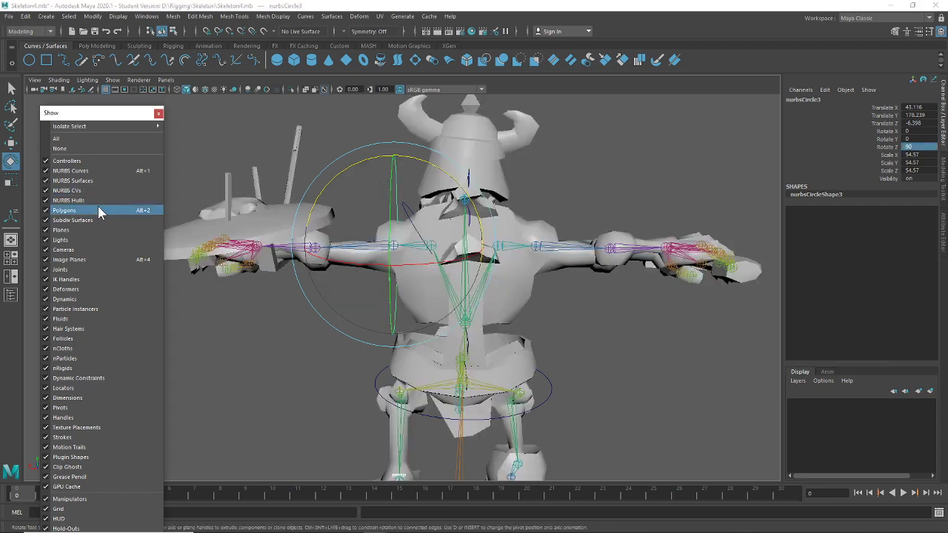
pyautogui.press('r')
pyautogui.moveTo(397, 248); pyautogui.dragTo(494, 337)
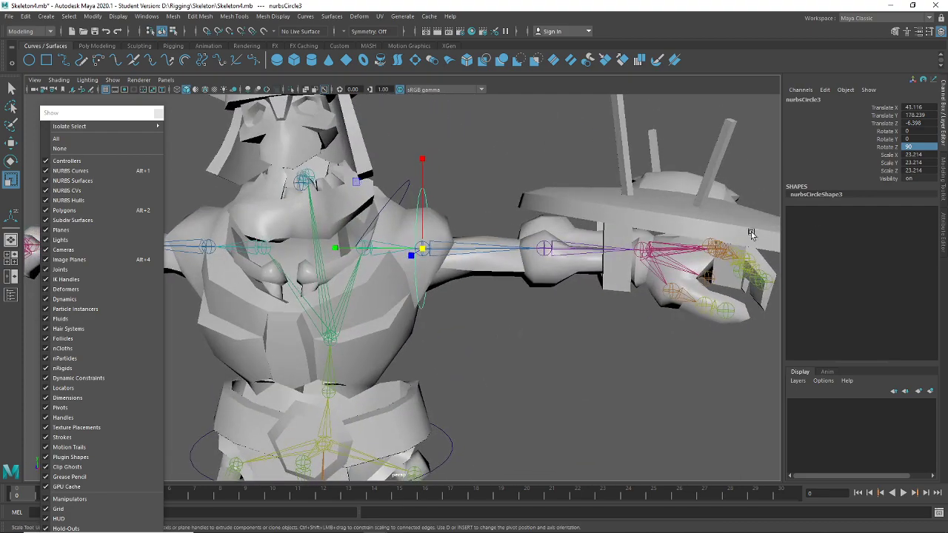
# With the polygon meshes hidden, duplicate the shoulder circle twice and snap the copies onto the shield arm's elbow and wrist joints
pyautogui.keyDown('alt'); pyautogui.moveTo(592, 334); pyautogui.dragTo(523, 322); pyautogui.keyUp('alt')
pyautogui.press('w')
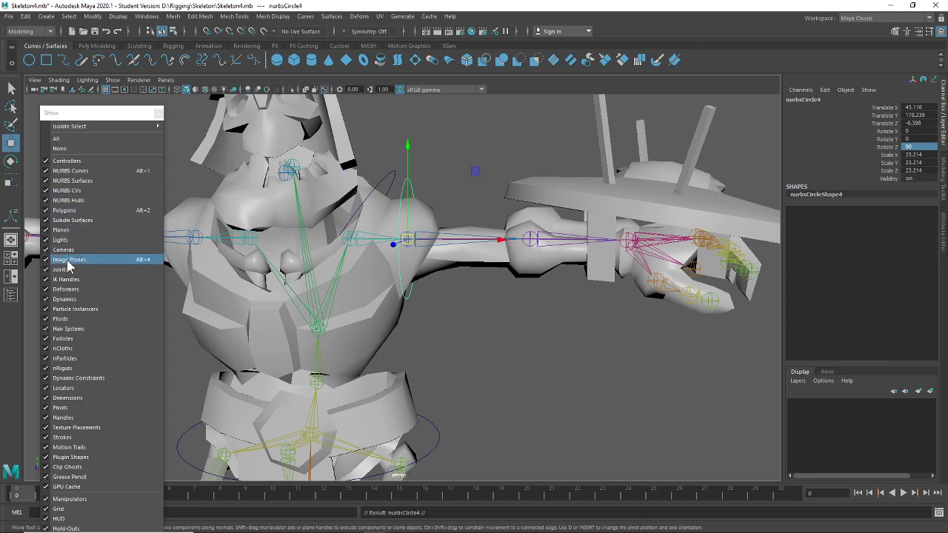
pyautogui.click(117, 211)
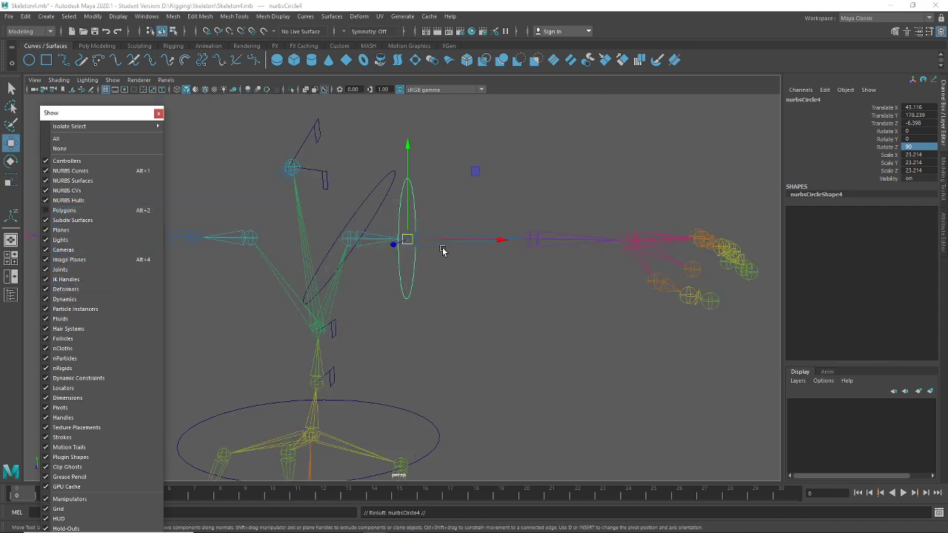
pyautogui.moveTo(408, 241); pyautogui.dragTo(544, 257)
pyautogui.keyDown('alt'); pyautogui.moveTo(560, 337); pyautogui.dragTo(511, 351, button='middle'); pyautogui.keyUp('alt')
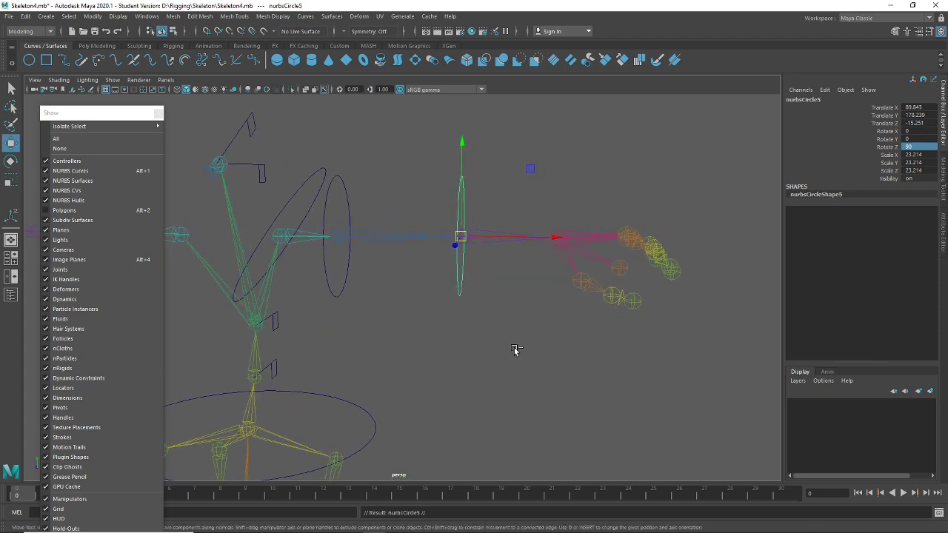
pyautogui.moveTo(448, 246); pyautogui.dragTo(558, 236)
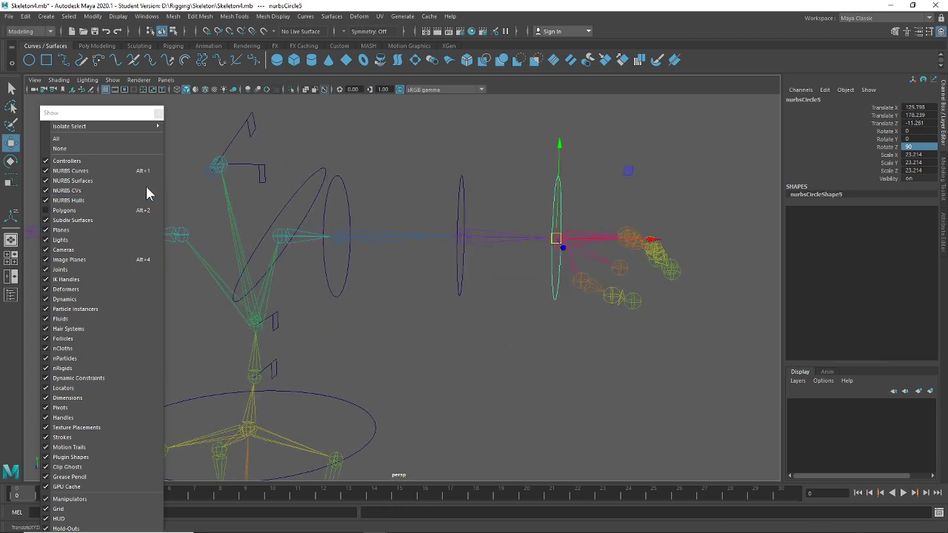
# Show the polygon meshes and scale the elbow and wrist circles down together to about 18.9
pyautogui.click(104, 211)
pyautogui.scroll(8, 532, 336)
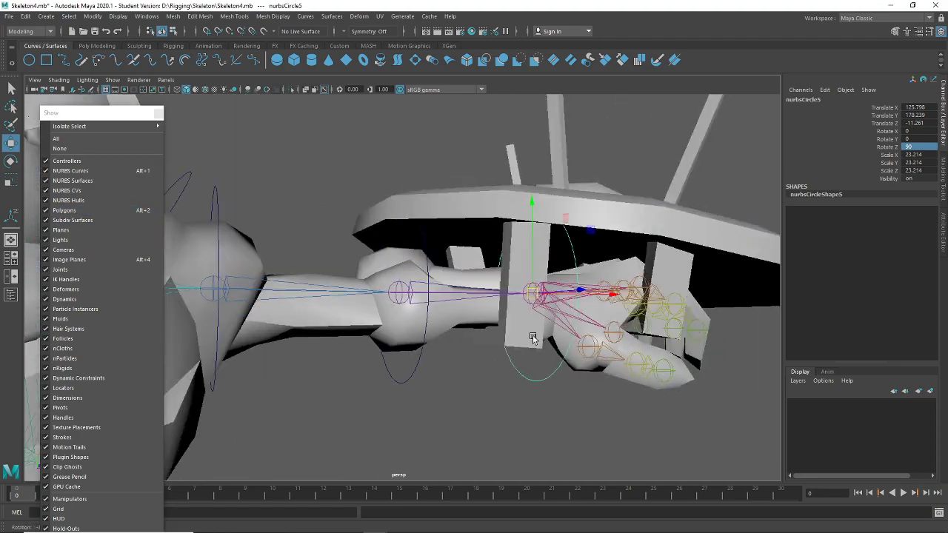
pyautogui.scroll(-6, 523, 327)
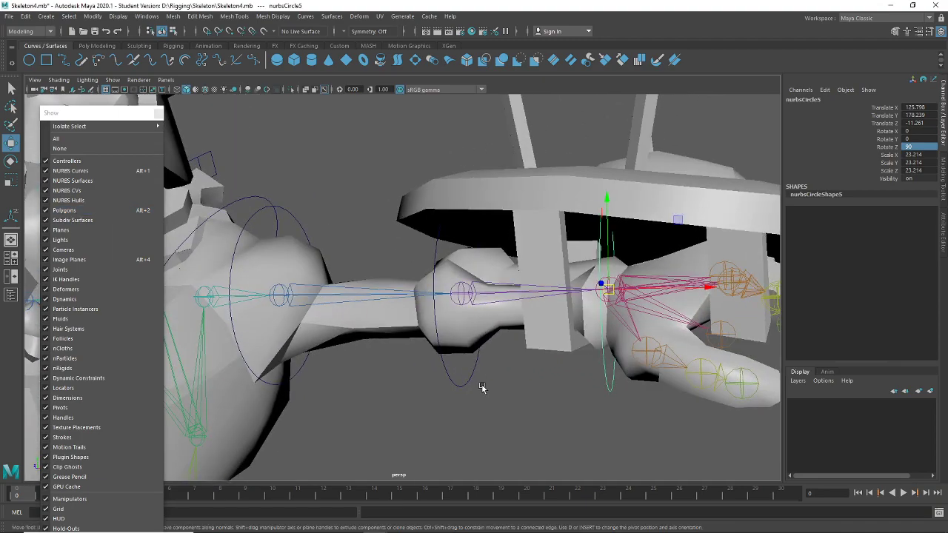
pyautogui.keyDown('alt'); pyautogui.moveTo(482, 387); pyautogui.dragTo(461, 368); pyautogui.keyUp('alt')
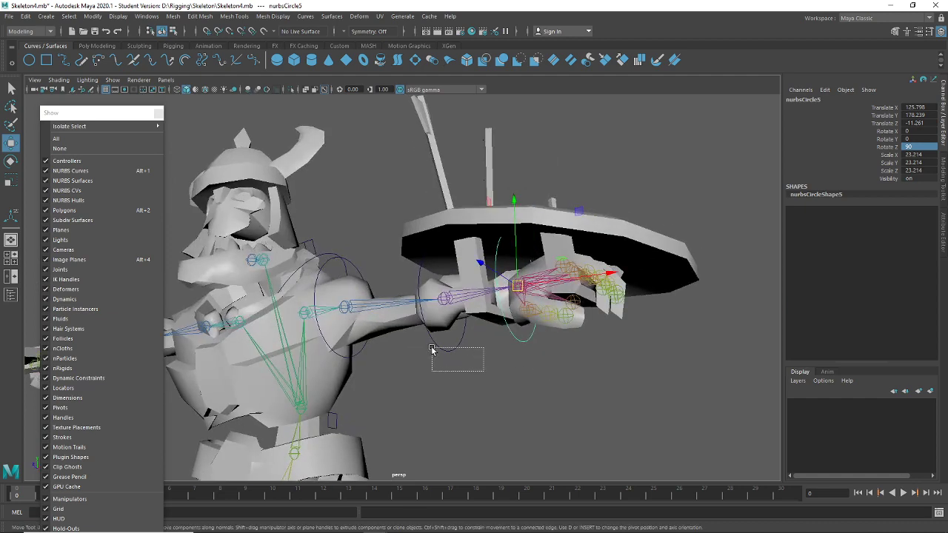
pyautogui.press('e')
pyautogui.press('r')
pyautogui.moveTo(444, 300); pyautogui.dragTo(418, 303)
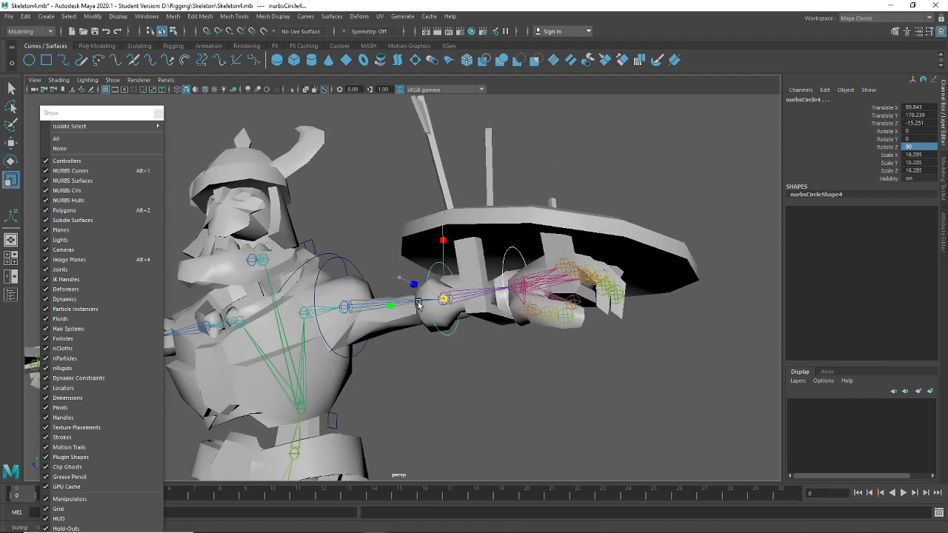
# Try to shrink the wrist circle alone to a scale of about 11
pyautogui.keyDown('alt'); pyautogui.moveTo(477, 334); pyautogui.dragTo(516, 333); pyautogui.keyUp('alt')
pyautogui.click(514, 313)
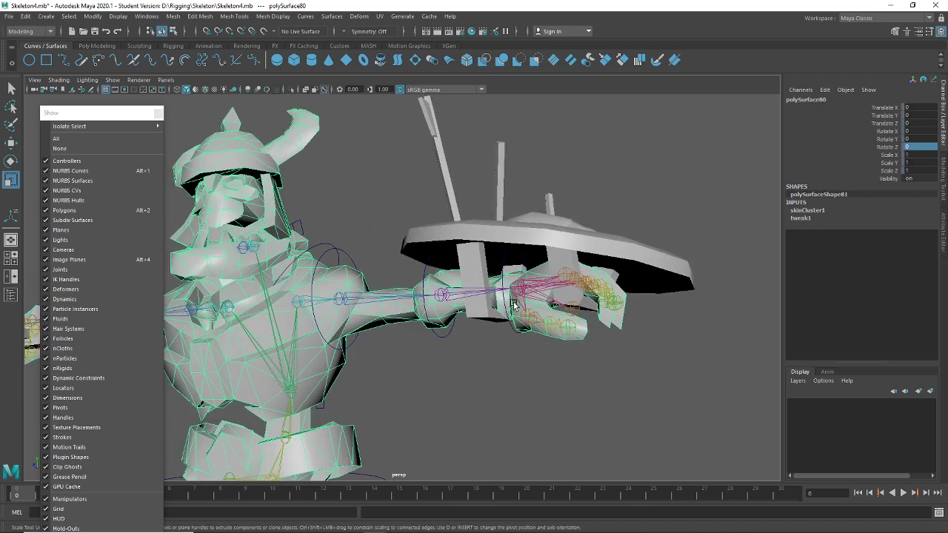
pyautogui.click(503, 273)
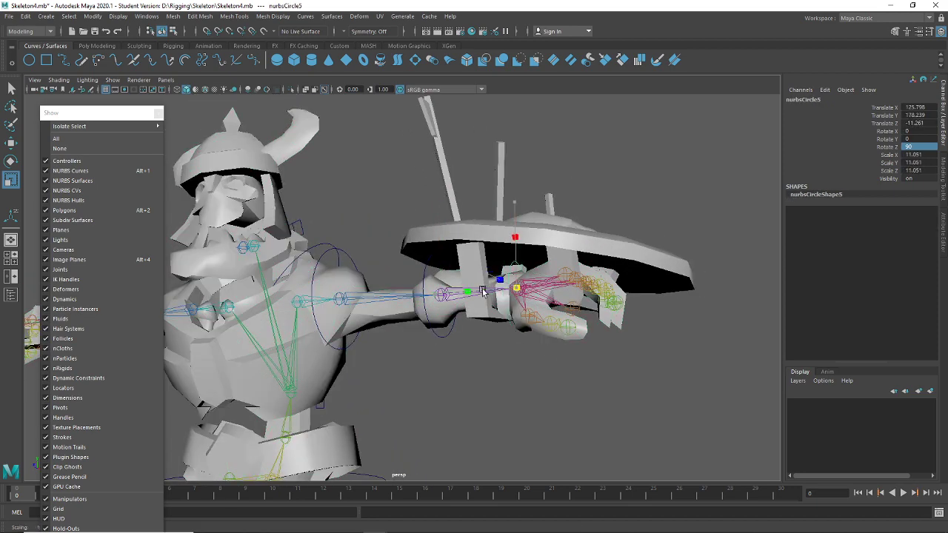
# Deselect everything and examine how the circle controls fit around the shield arm from several angles
pyautogui.click(494, 406)
pyautogui.keyDown('alt'); pyautogui.moveTo(494, 406); pyautogui.dragTo(535, 286); pyautogui.keyUp('alt')
pyautogui.keyDown('alt'); pyautogui.moveTo(536, 286); pyautogui.dragTo(519, 311, button='middle'); pyautogui.keyUp('alt')
pyautogui.scroll(6, 519, 311)
pyautogui.keyDown('alt'); pyautogui.moveTo(519, 311); pyautogui.dragTo(443, 276); pyautogui.keyUp('alt')
pyautogui.keyDown('alt'); pyautogui.moveTo(443, 276); pyautogui.dragTo(662, 255, button='middle'); pyautogui.keyUp('alt')
pyautogui.keyDown('alt'); pyautogui.moveTo(663, 256); pyautogui.dragTo(528, 276); pyautogui.keyUp('alt')
# Hide the polygon meshes, duplicate the shield arm's shoulder, elbow and wrist circles, and move the copies above the opposite arm
pyautogui.click(67, 210)
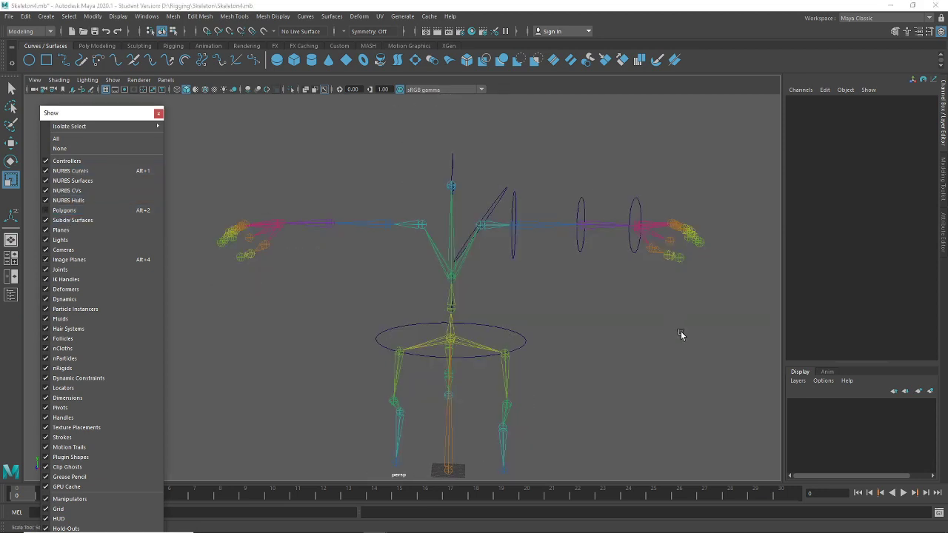
pyautogui.scroll(5, 586, 296)
pyautogui.scroll(-5, 556, 318)
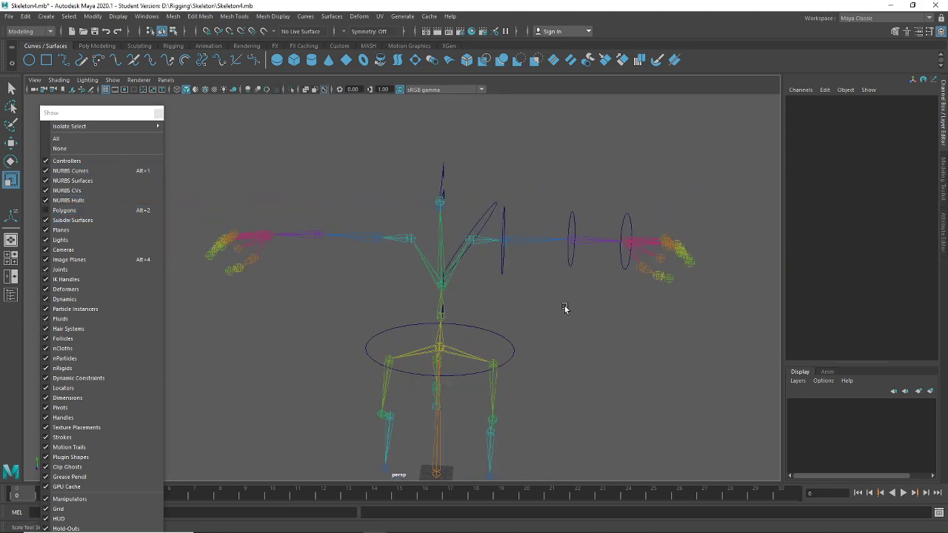
pyautogui.click(500, 276)
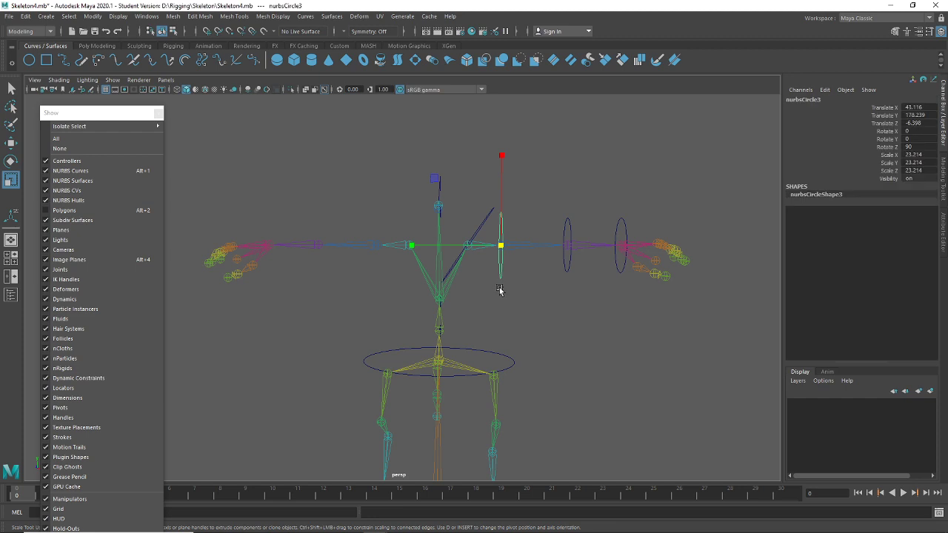
pyautogui.click(548, 288)
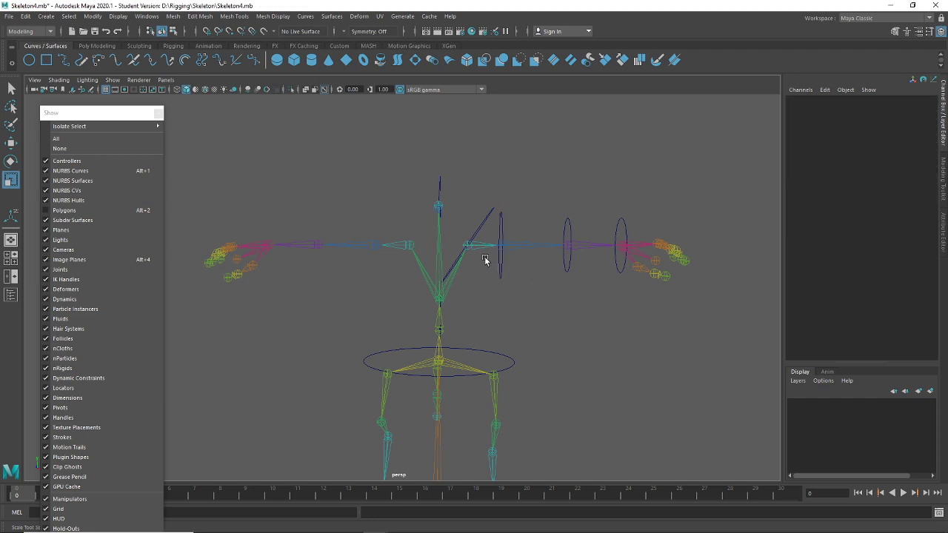
pyautogui.hotkey('ctrl', 'z')
pyautogui.press('w')
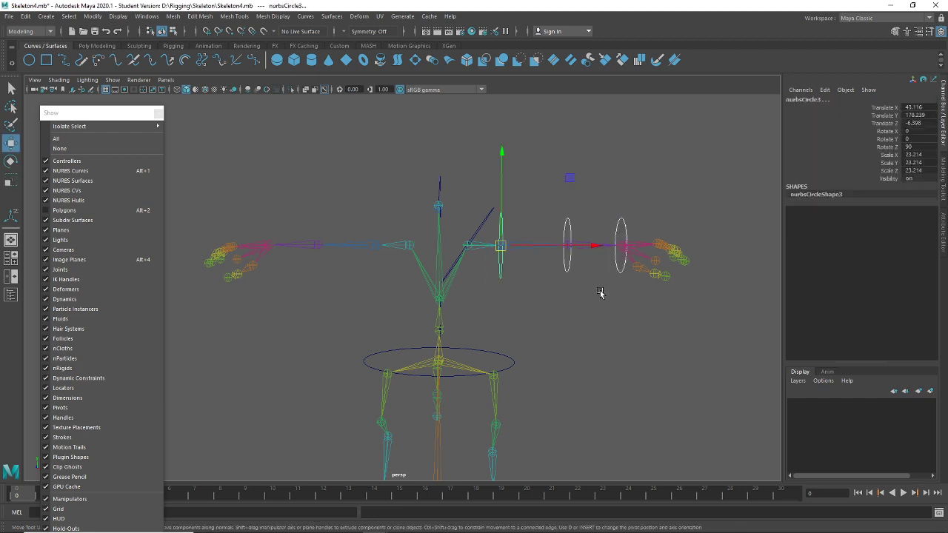
pyautogui.moveTo(500, 246); pyautogui.dragTo(393, 212)
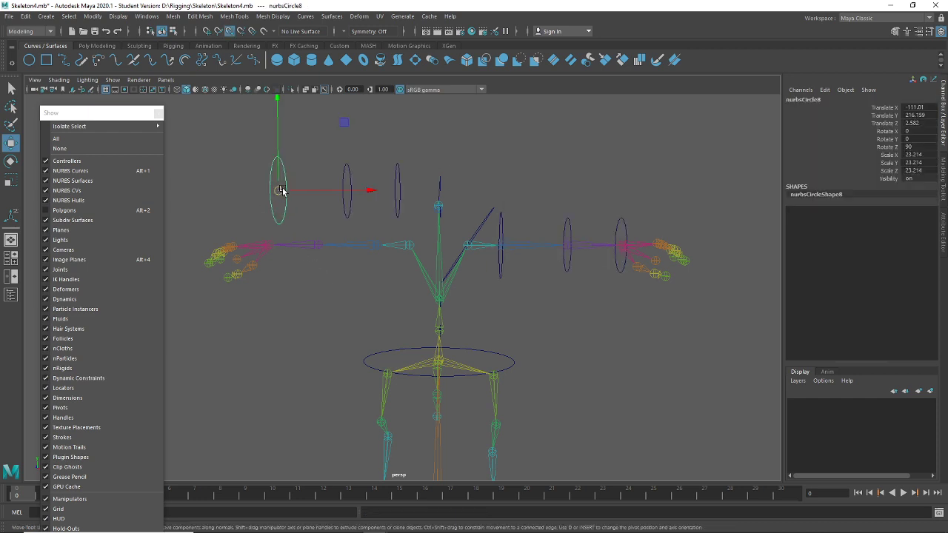
# Try to snap two of the copied circles onto the opposite arm's clavicle and shoulder joints
pyautogui.moveTo(282, 191); pyautogui.dragTo(409, 234)
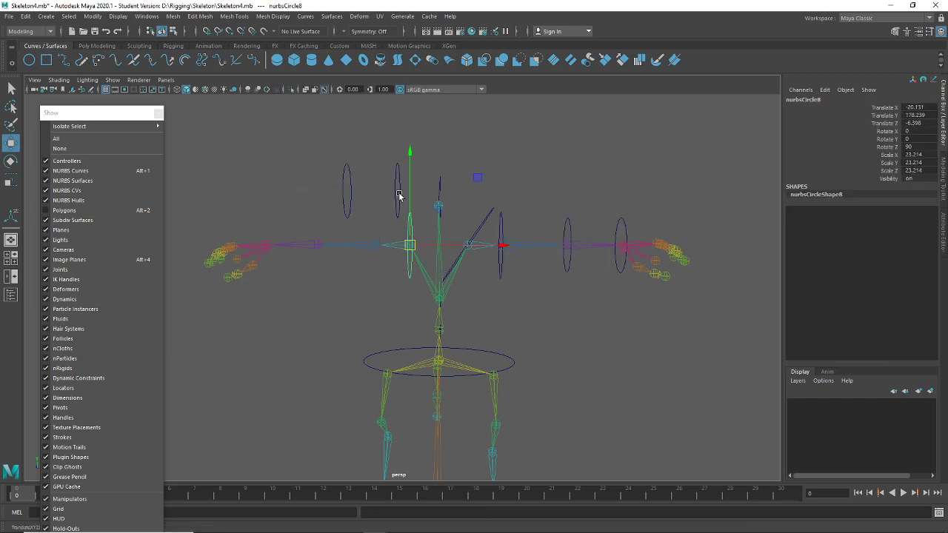
pyautogui.click(348, 204)
pyautogui.press('v')
pyautogui.moveTo(346, 191); pyautogui.dragTo(360, 219)
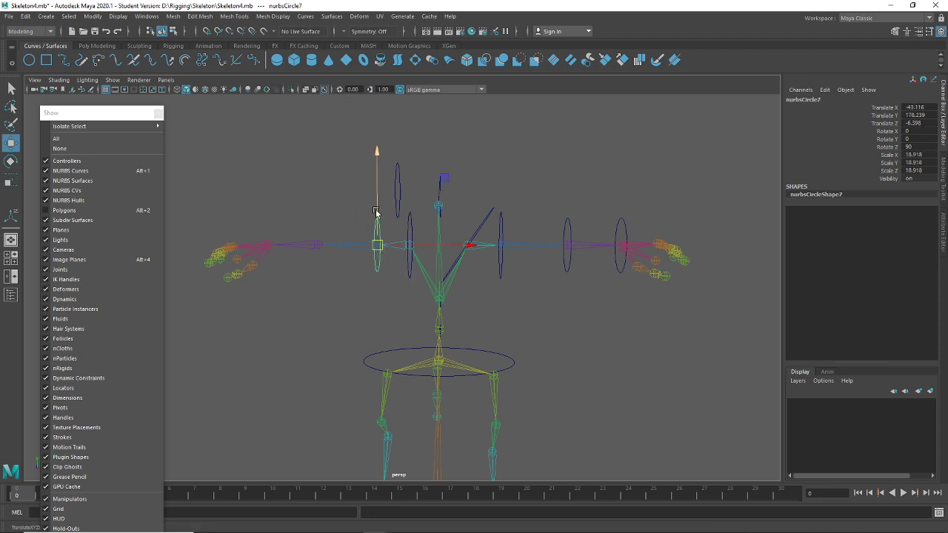
pyautogui.click(397, 187)
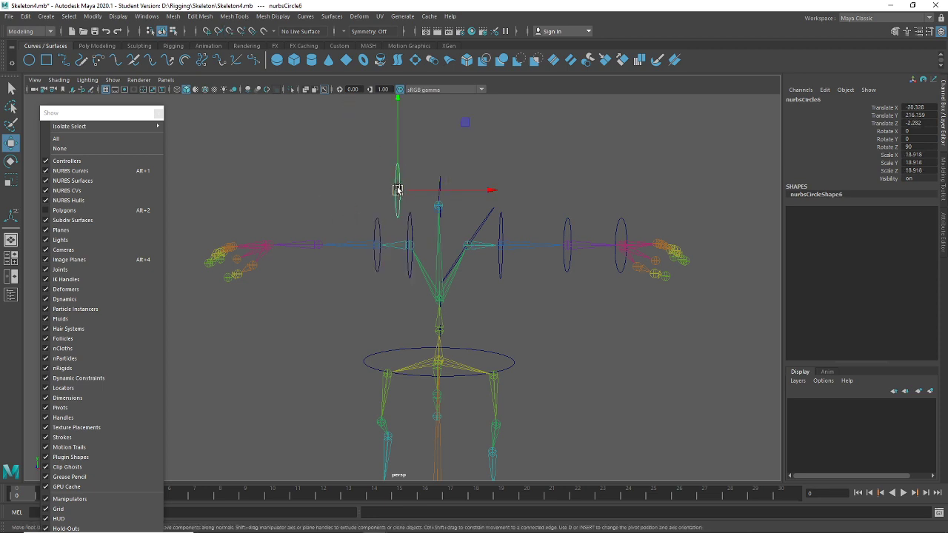
# Undo the snapping of the copied circles onto the clavicle and shoulder joints
pyautogui.hotkey('ctrl', 'z')
pyautogui.hotkey('ctrl', 'z')
pyautogui.hotkey('ctrl', 'z')
pyautogui.hotkey('ctrl', 'z')
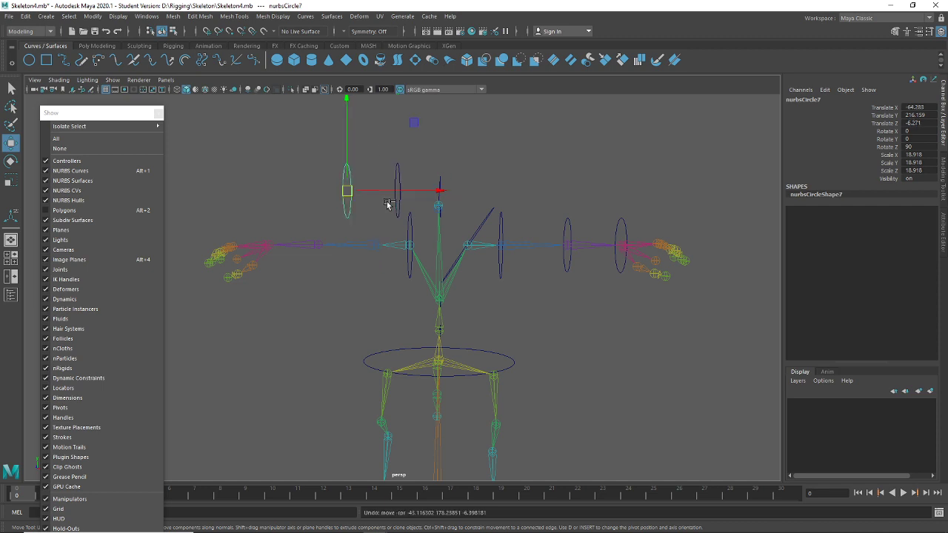
# Delete the frame 0 keyframe from the circle control at the shield arm's clavicle
pyautogui.click(502, 226)
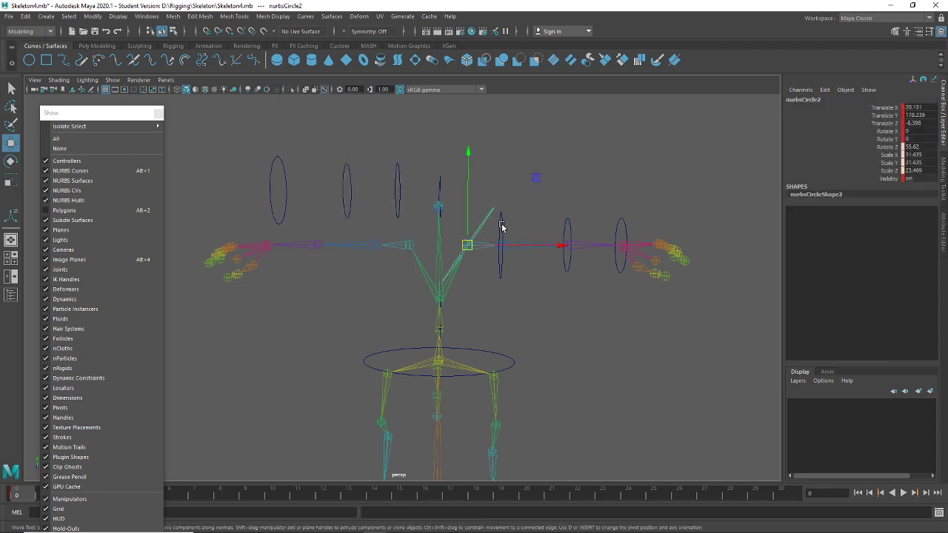
pyautogui.moveTo(498, 333)
pyautogui.keyDown('alt'); pyautogui.mouseDown()
pyautogui.moveTo(489, 316)
pyautogui.moveTo(483, 321)
pyautogui.moveTo(505, 325)
pyautogui.mouseUp(); pyautogui.keyUp('alt')
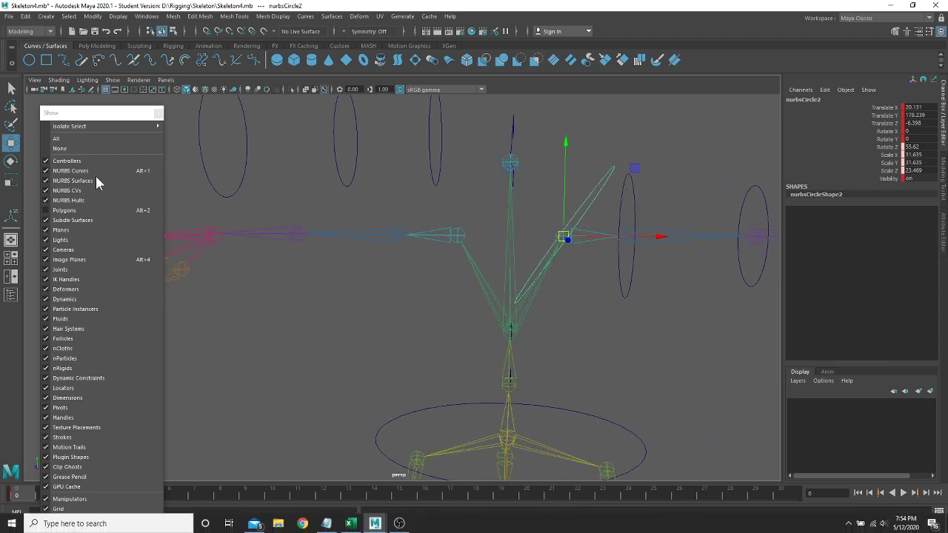
pyautogui.moveTo(125, 115); pyautogui.dragTo(170, 92)
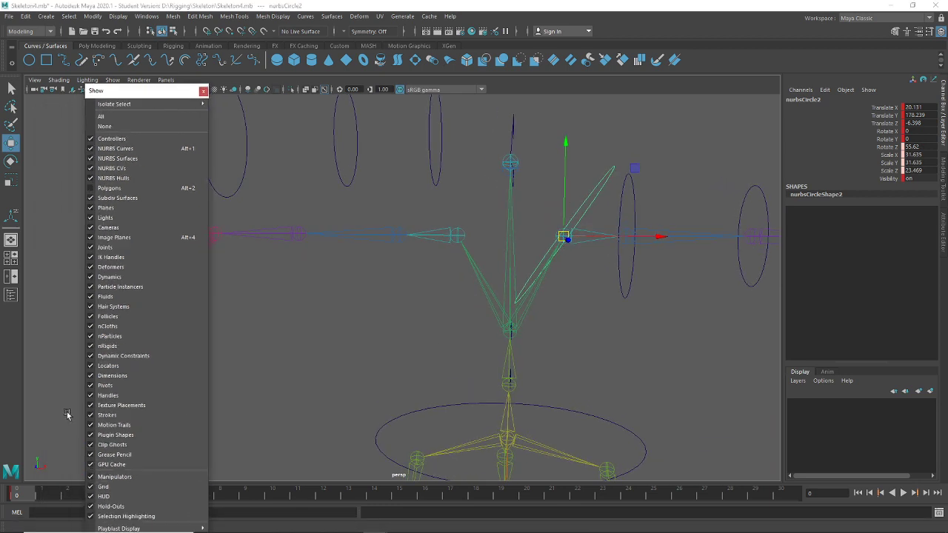
pyautogui.rightClick(29, 495)
pyautogui.click(62, 339)
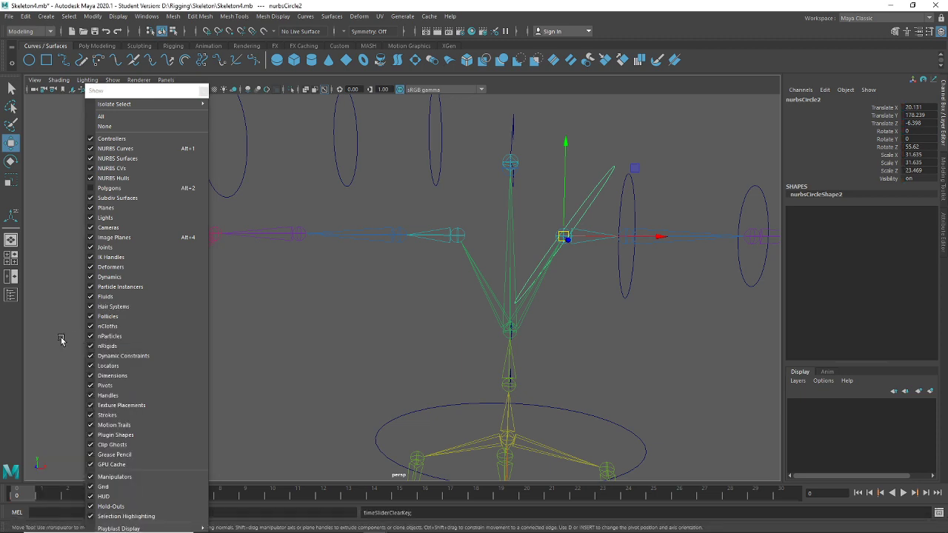
# With the shield arm's clavicle circle selected, open the Hypergraph Hierarchy and frame the circle's node
pyautogui.click(624, 354)
pyautogui.scroll(-4, 607, 344)
pyautogui.keyDown('alt'); pyautogui.moveTo(538, 294); pyautogui.dragTo(532, 291); pyautogui.keyUp('alt')
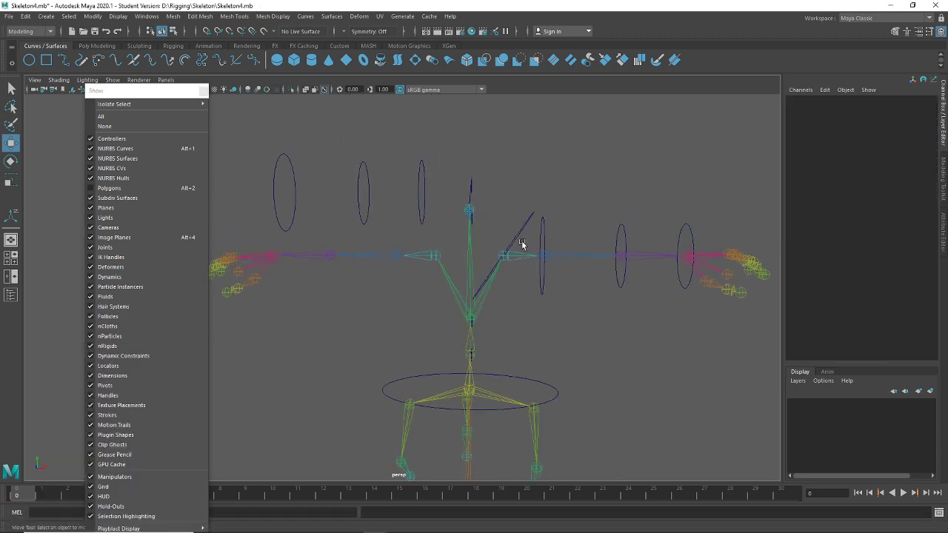
pyautogui.click(519, 235)
pyautogui.keyDown('alt'); pyautogui.moveTo(489, 321); pyautogui.dragTo(513, 314, button='middle'); pyautogui.keyUp('alt')
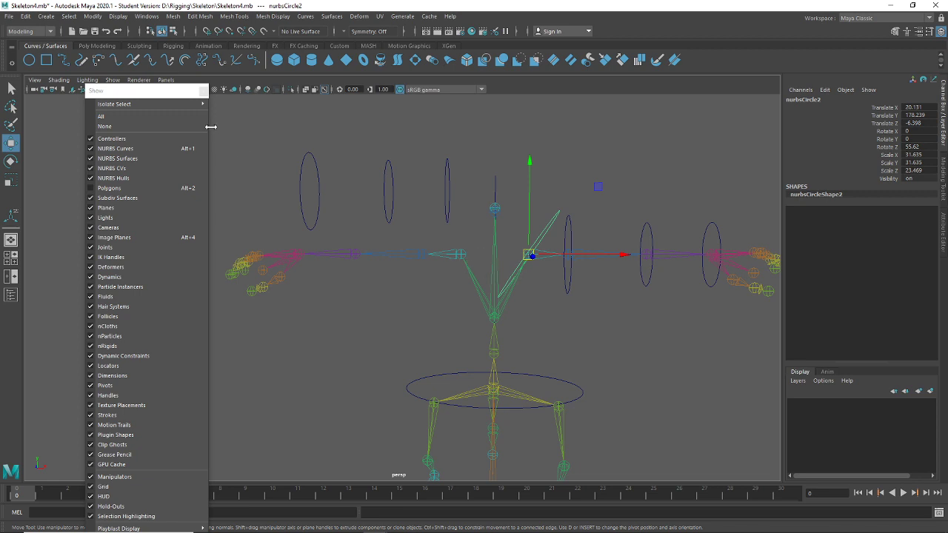
pyautogui.click(133, 91)
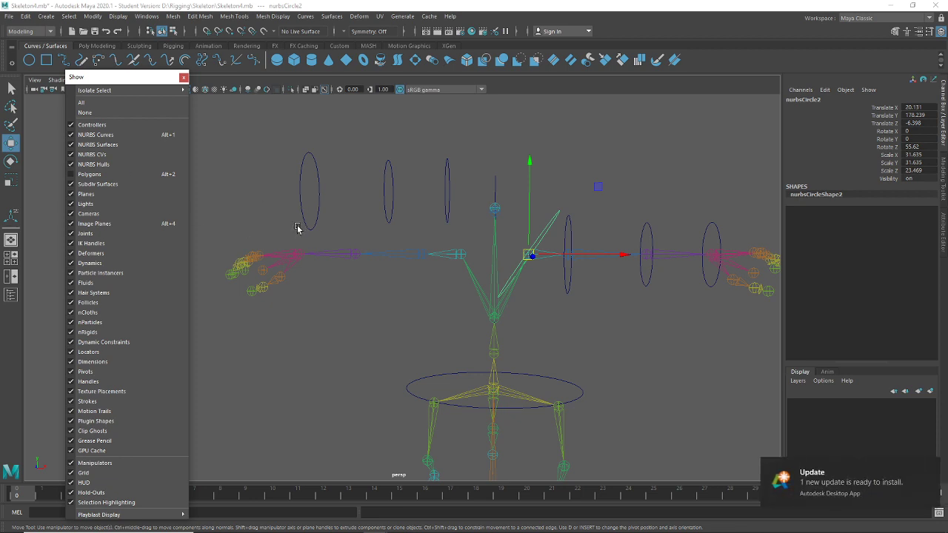
pyautogui.click(147, 17)
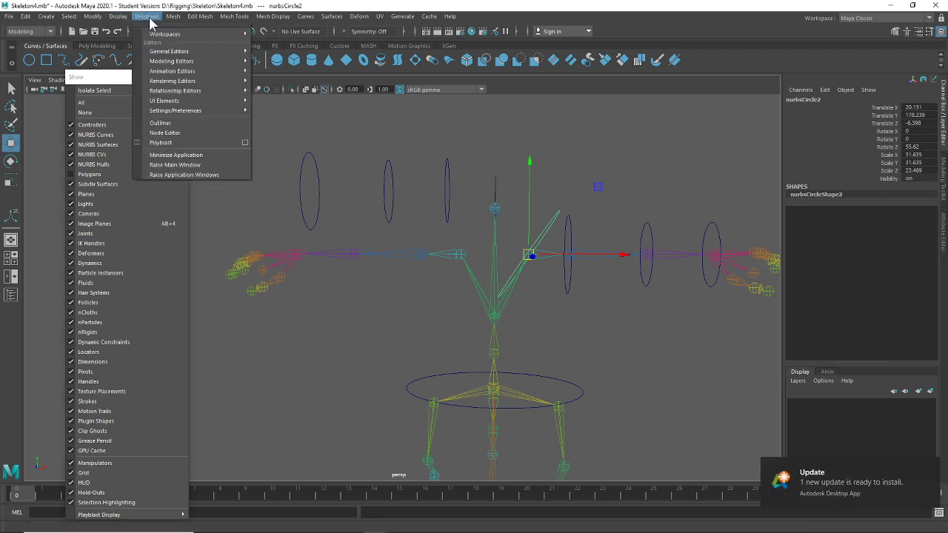
pyautogui.moveTo(165, 53)
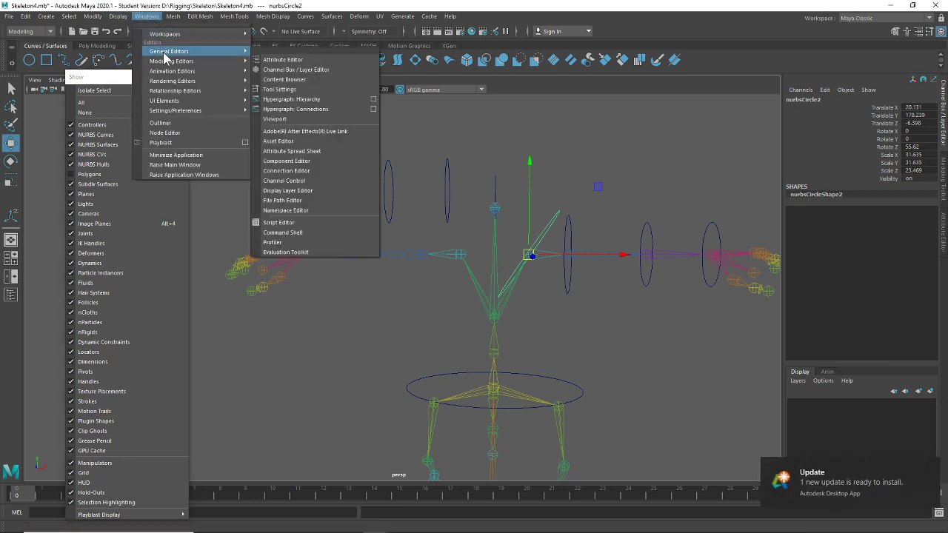
pyautogui.click(285, 99)
pyautogui.moveTo(596, 127); pyautogui.dragTo(158, 189)
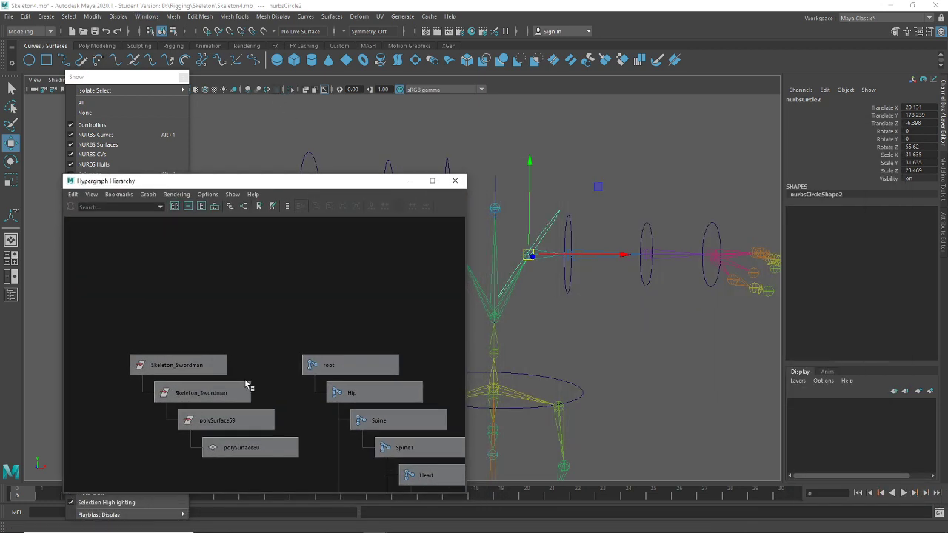
pyautogui.press('f')
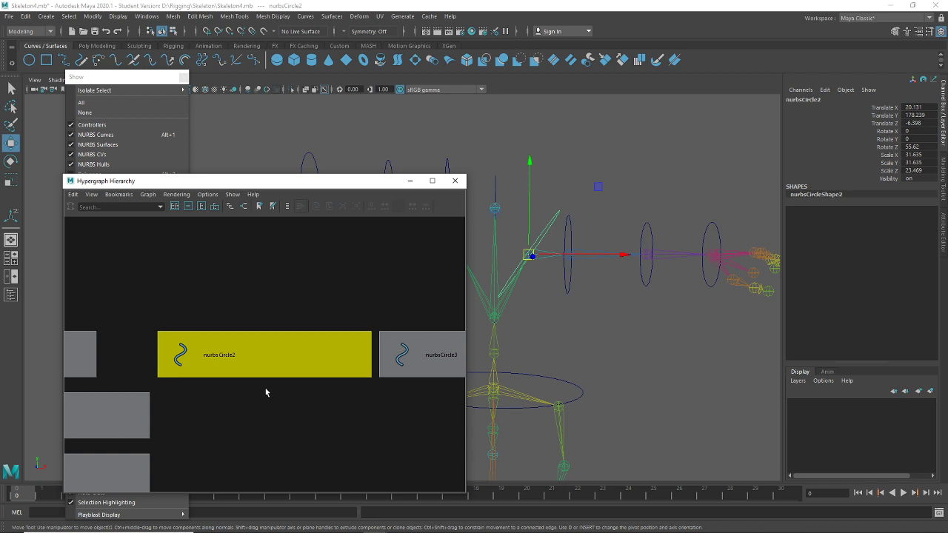
# Set the clavicle circle's Rotate Z to 55 and place the circle in its own group
pyautogui.doubleClick(915, 146)
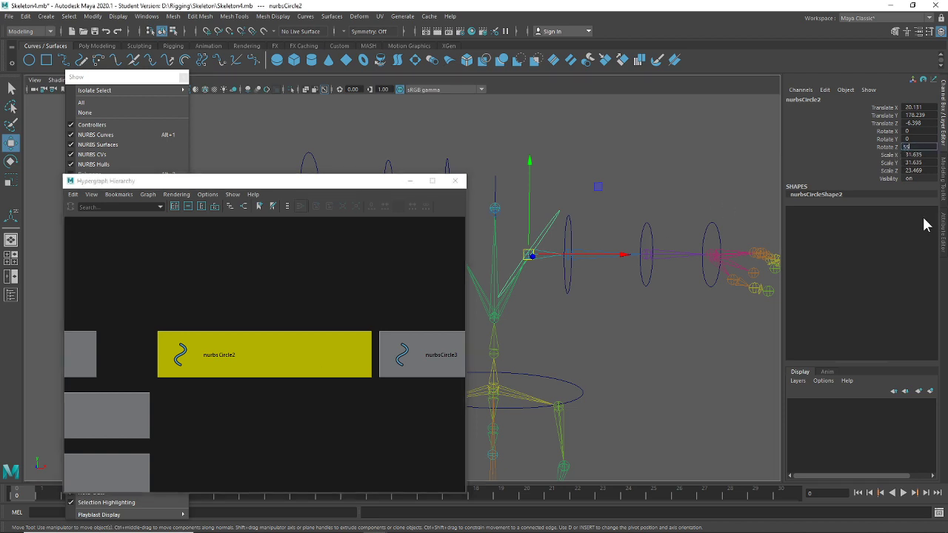
pyautogui.moveTo(276, 311); pyautogui.dragTo(278, 428)
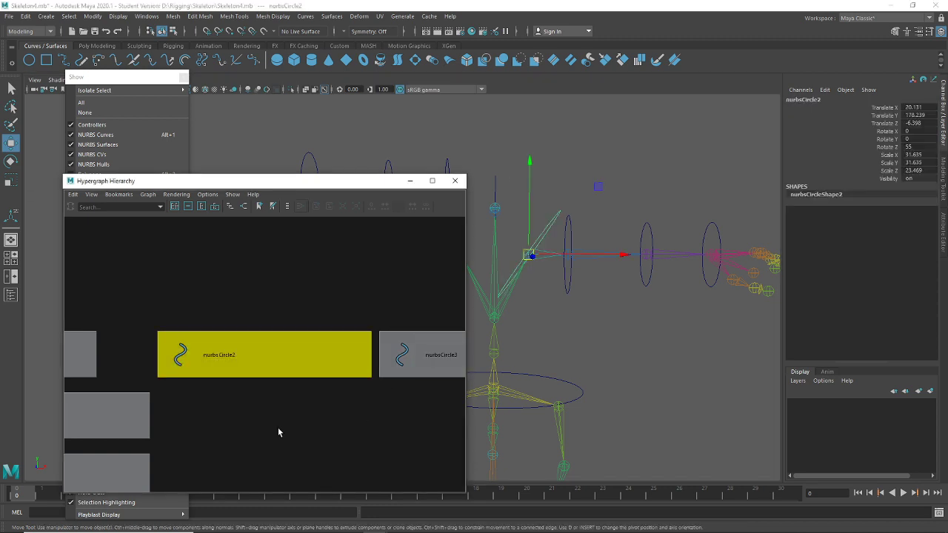
pyautogui.hotkey('ctrl', 'g')
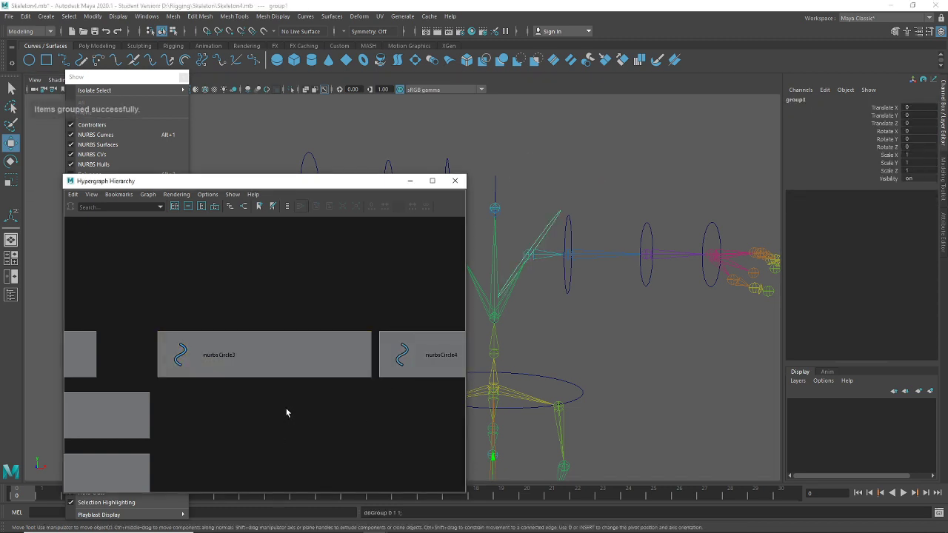
pyautogui.press('f')
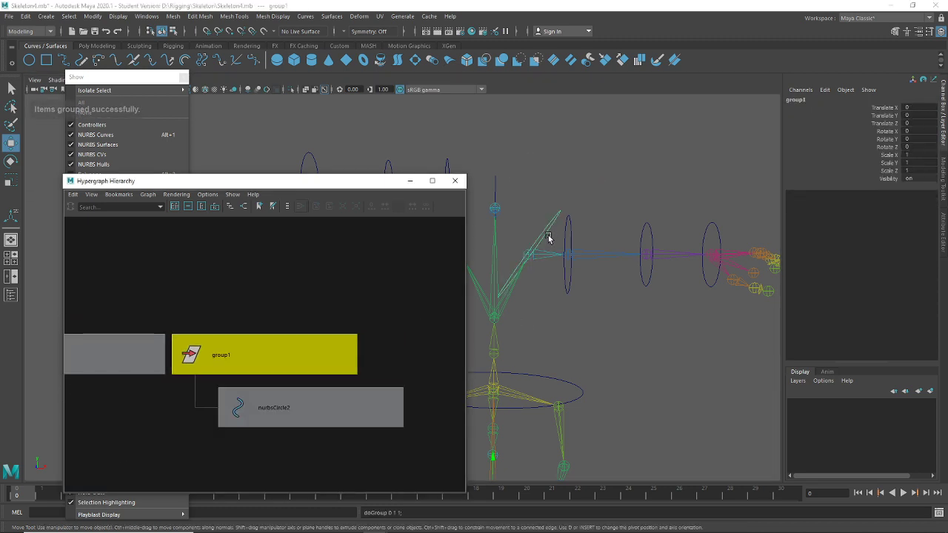
pyautogui.click(311, 302)
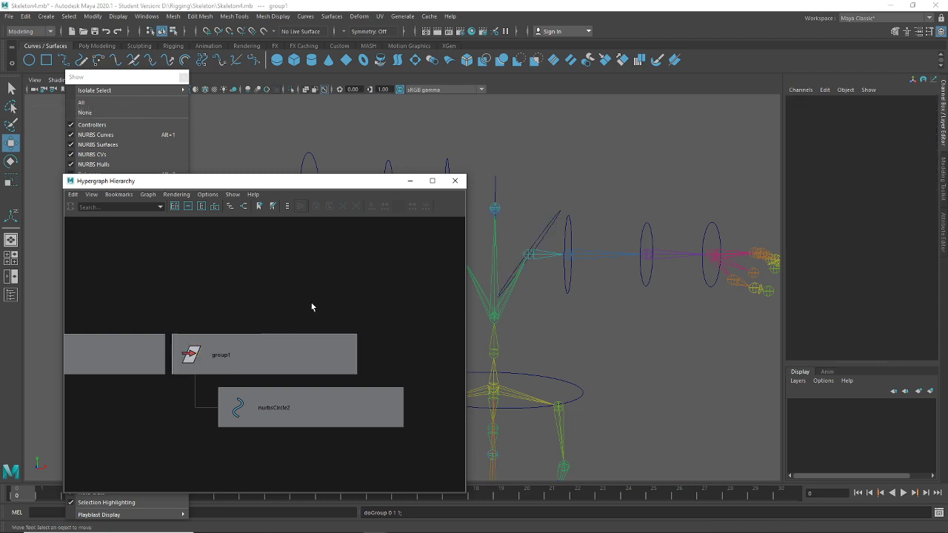
# Duplicate the clavicle circle's group and mirror the copy to the opposite side with Scale X of -1
pyautogui.click(294, 345)
pyautogui.hotkey('ctrl', 'g')
pyautogui.scroll(-5, 303, 343)
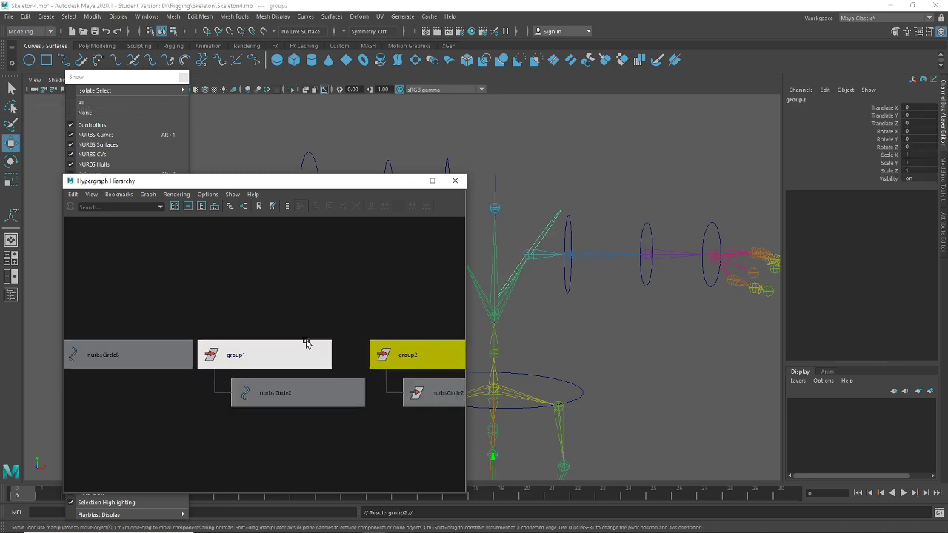
pyautogui.keyDown('alt'); pyautogui.moveTo(345, 385); pyautogui.dragTo(297, 349, button='middle'); pyautogui.keyUp('alt')
pyautogui.click(360, 275)
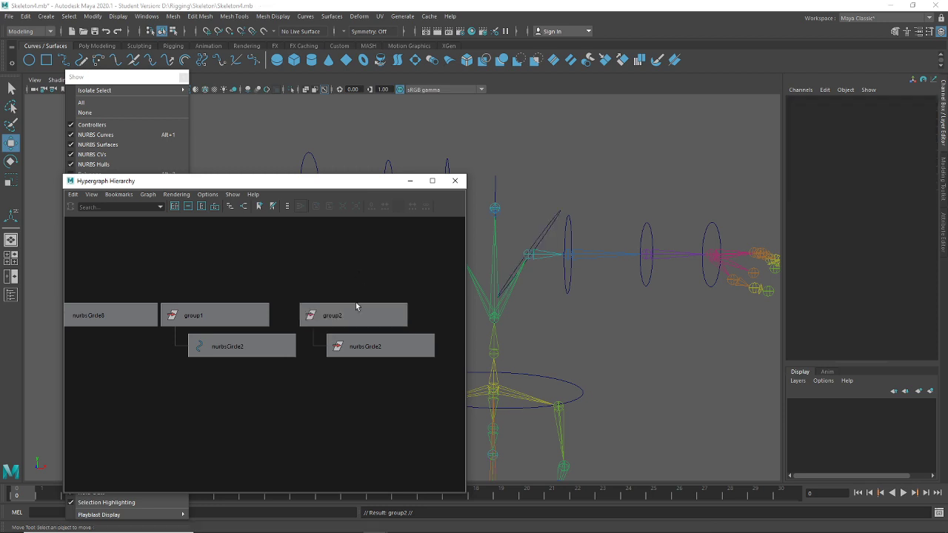
pyautogui.click(356, 314)
pyautogui.click(915, 155)
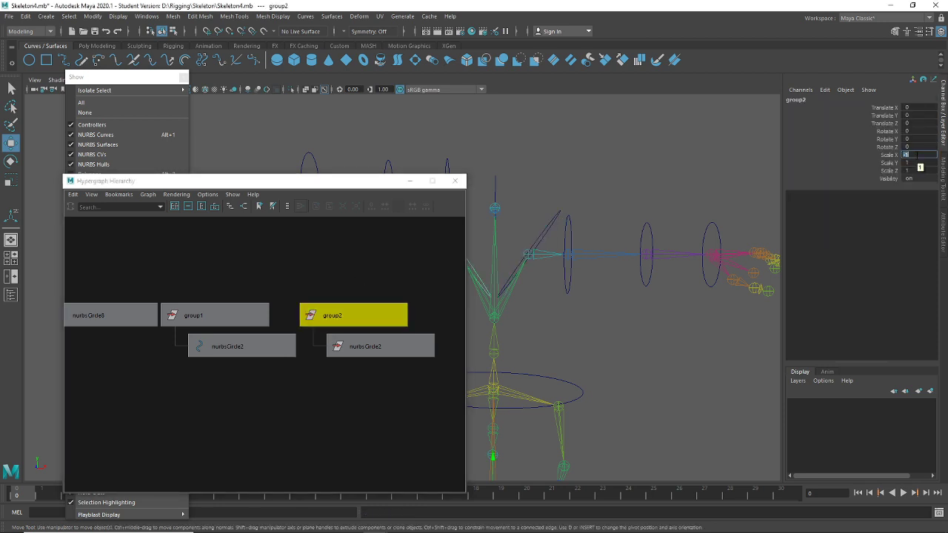
# Unparent the original and mirrored clavicle circles from their groups and delete the emptied groups
pyautogui.keyDown('alt'); pyautogui.moveTo(628, 263); pyautogui.dragTo(571, 286); pyautogui.keyUp('alt')
pyautogui.keyDown('alt'); pyautogui.moveTo(571, 286); pyautogui.dragTo(531, 314, button='middle'); pyautogui.keyUp('alt')
pyautogui.keyDown('alt'); pyautogui.moveTo(531, 314); pyautogui.dragTo(595, 273, button='right'); pyautogui.keyUp('alt')
pyautogui.keyDown('alt'); pyautogui.moveTo(594, 274); pyautogui.dragTo(486, 243, button='middle'); pyautogui.keyUp('alt')
pyautogui.keyDown('alt'); pyautogui.moveTo(487, 243); pyautogui.dragTo(542, 251); pyautogui.keyUp('alt')
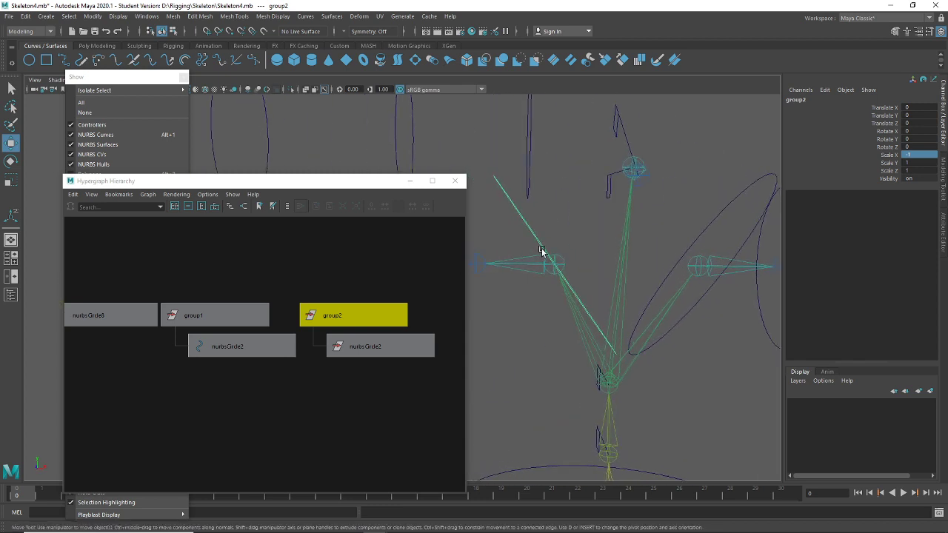
pyautogui.click(545, 229)
pyautogui.click(535, 233)
pyautogui.click(397, 389)
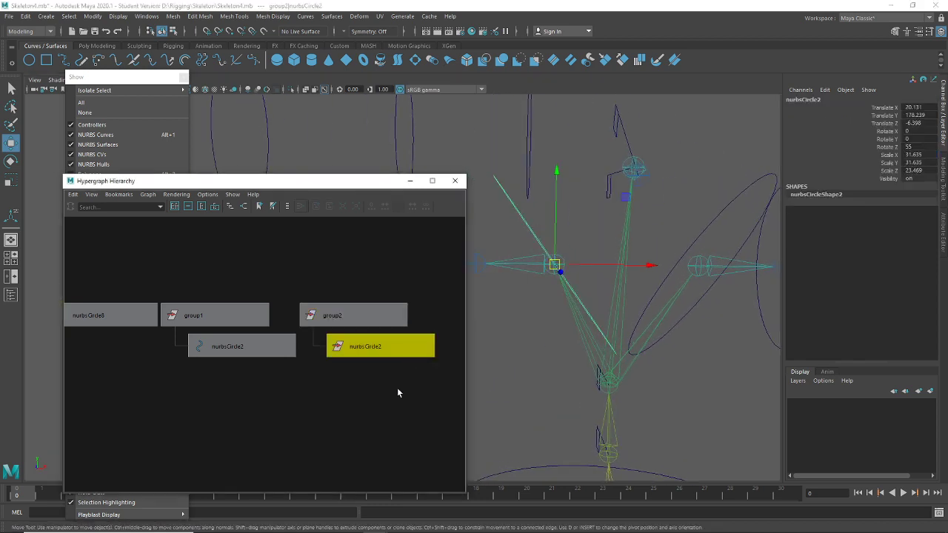
pyautogui.click(393, 348)
pyautogui.moveTo(232, 346); pyautogui.dragTo(324, 388)
pyautogui.hotkey('shift', 'p')
pyautogui.press('Delete')
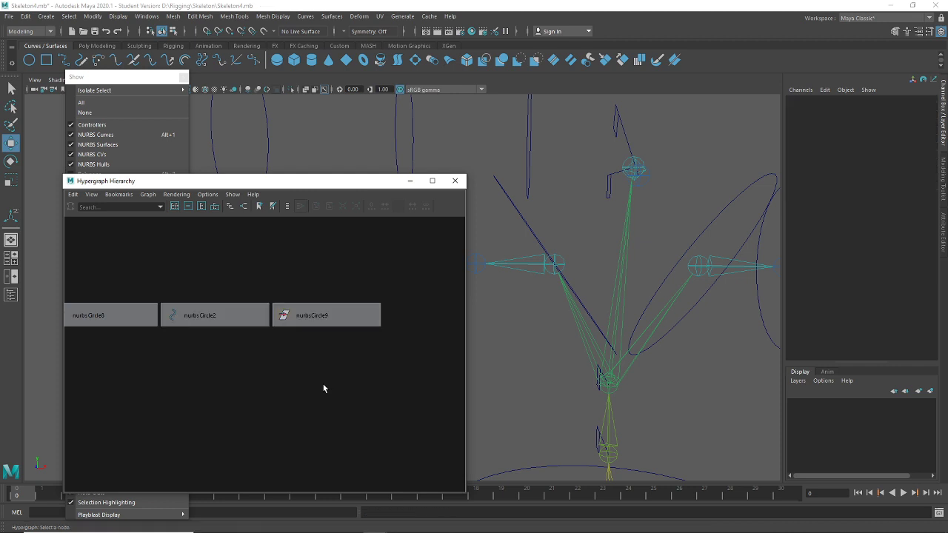
# Try to snap the mirrored clavicle circle onto the opposite arm's clavicle joint
pyautogui.click(326, 315)
pyautogui.moveTo(580, 315)
pyautogui.keyDown('alt'); pyautogui.mouseDown()
pyautogui.moveTo(556, 332)
pyautogui.moveTo(574, 327)
pyautogui.mouseUp(); pyautogui.keyUp('alt')
pyautogui.keyDown('alt'); pyautogui.moveTo(658, 284); pyautogui.dragTo(614, 298); pyautogui.keyUp('alt')
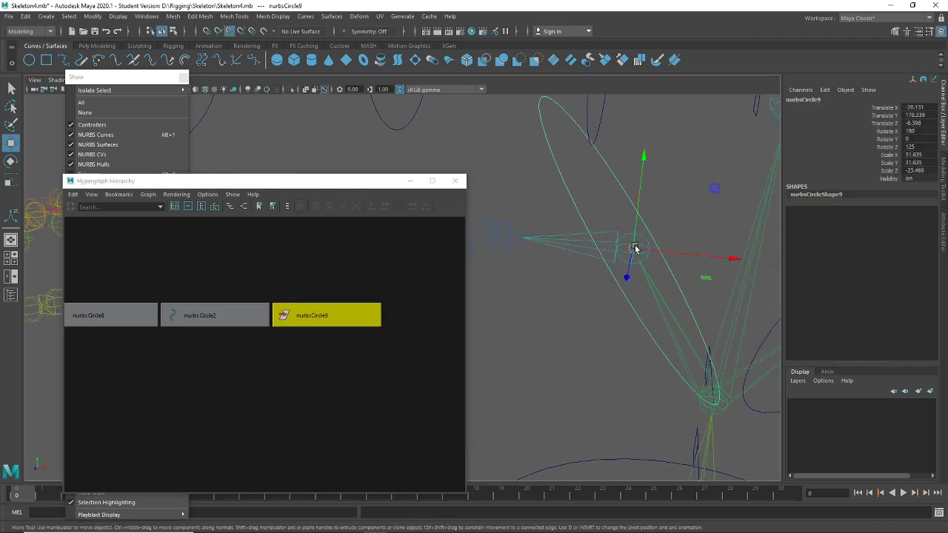
pyautogui.moveTo(634, 248); pyautogui.dragTo(629, 251)
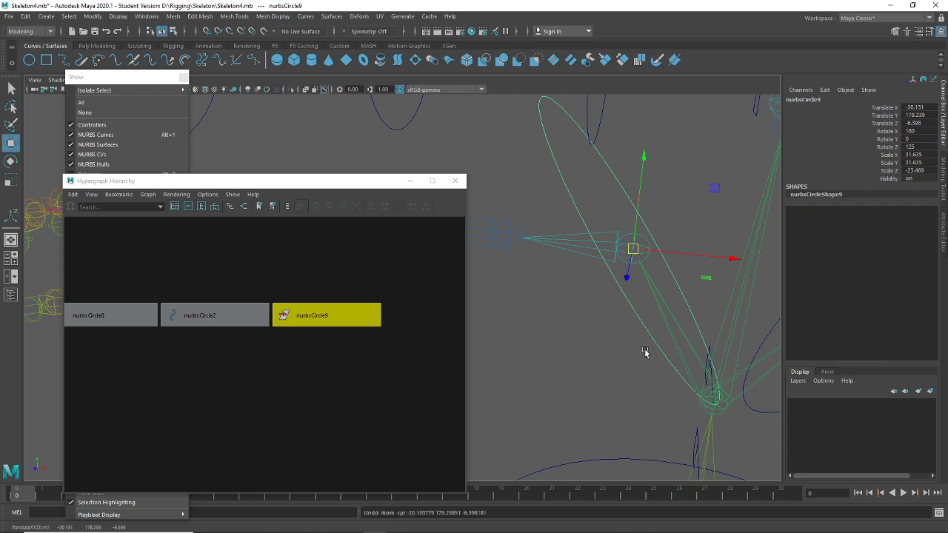
pyautogui.keyDown('alt'); pyautogui.moveTo(644, 352); pyautogui.dragTo(619, 343); pyautogui.keyUp('alt')
# Close the Hypergraph and snap the three copied circles onto the opposite arm's shoulder, elbow and wrist joints
pyautogui.click(455, 184)
pyautogui.keyDown('alt'); pyautogui.moveTo(447, 333); pyautogui.dragTo(477, 314); pyautogui.keyUp('alt')
pyautogui.click(362, 209)
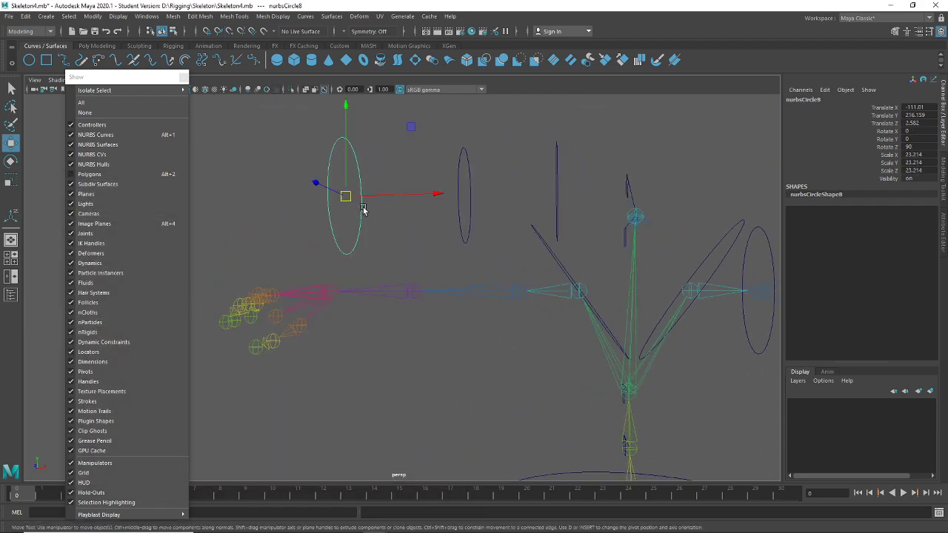
pyautogui.moveTo(352, 198); pyautogui.dragTo(345, 195)
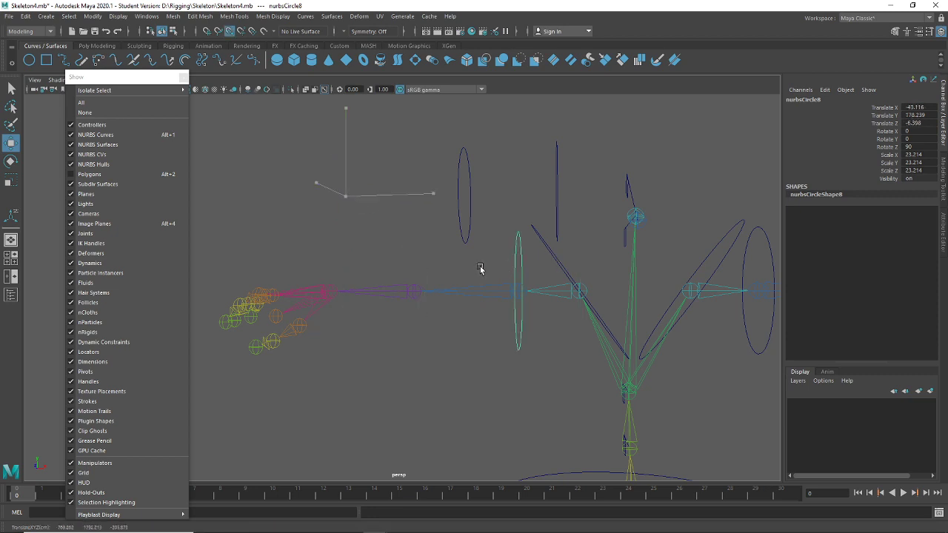
pyautogui.click(518, 291)
pyautogui.moveTo(518, 291); pyautogui.dragTo(413, 291)
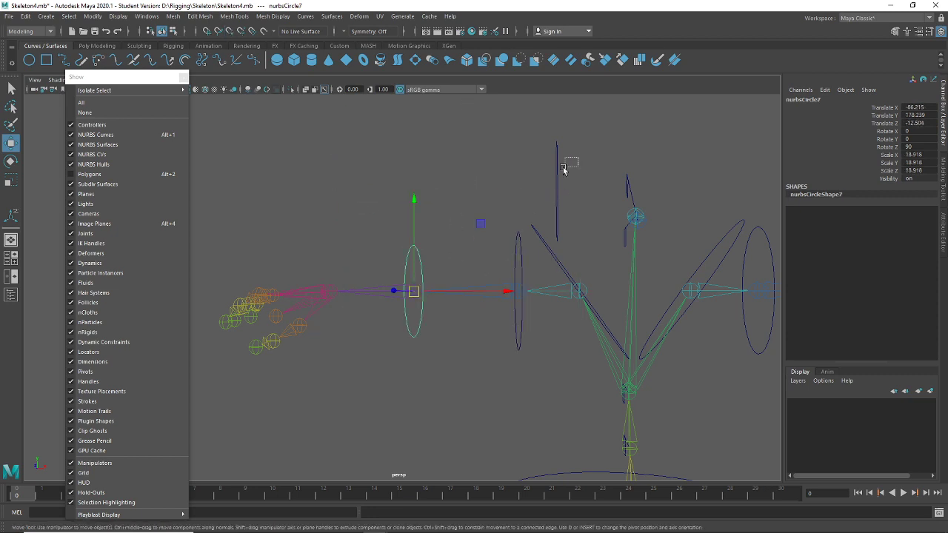
pyautogui.click(557, 174)
pyautogui.moveTo(556, 186); pyautogui.dragTo(301, 275)
pyautogui.click(392, 408)
# Snap the large hip circle onto the top joint of the front waist flap
pyautogui.keyDown('alt'); pyautogui.moveTo(392, 407); pyautogui.dragTo(516, 282); pyautogui.keyUp('alt')
pyautogui.scroll(3, 474, 236)
pyautogui.keyDown('alt'); pyautogui.moveTo(474, 237); pyautogui.dragTo(390, 303); pyautogui.keyUp('alt')
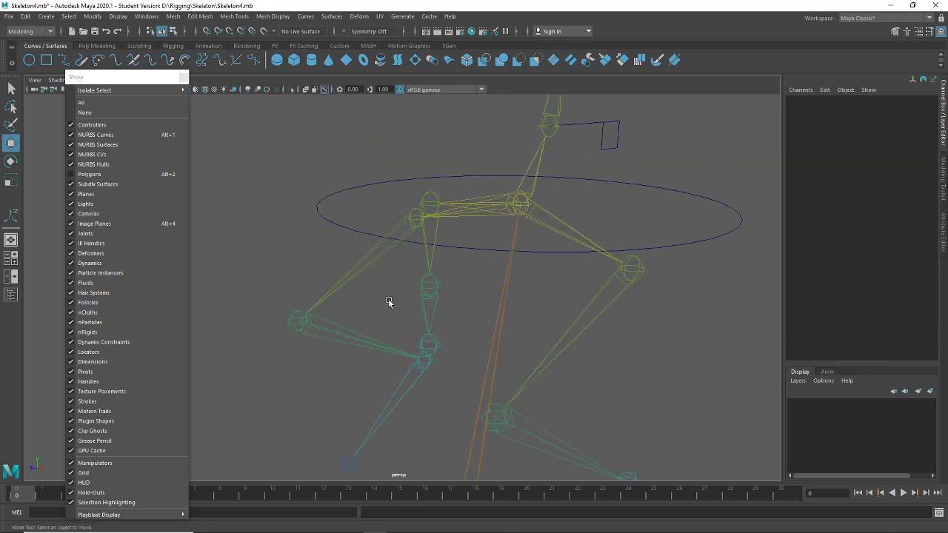
pyautogui.moveTo(347, 204); pyautogui.dragTo(305, 234)
pyautogui.press('f')
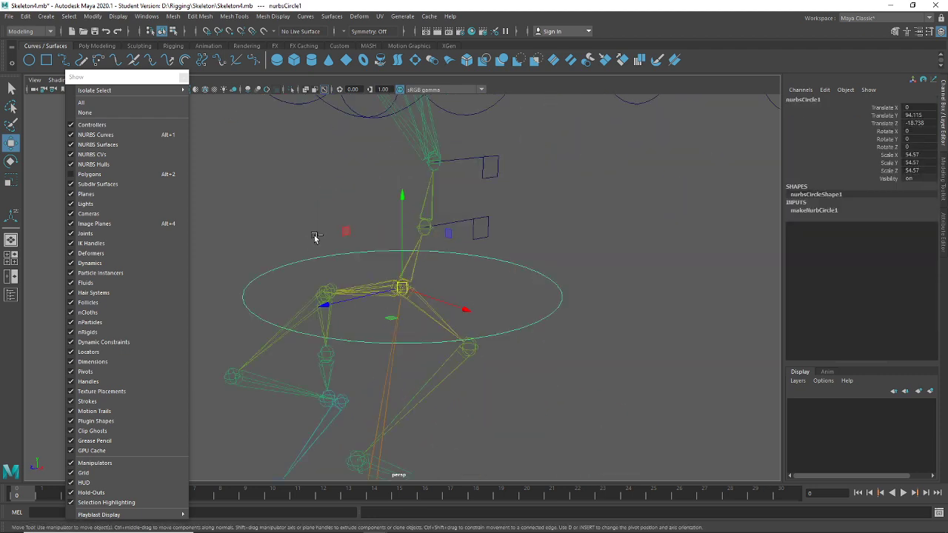
pyautogui.keyDown('alt'); pyautogui.moveTo(372, 369); pyautogui.dragTo(425, 345); pyautogui.keyUp('alt')
pyautogui.moveTo(551, 250); pyautogui.dragTo(387, 235)
pyautogui.scroll(-3, 436, 353)
pyautogui.keyDown('alt'); pyautogui.moveTo(436, 353); pyautogui.dragTo(450, 372); pyautogui.keyUp('alt')
# Show the polygon meshes and scale the waist flap's circle down uniformly to about 20.9
pyautogui.click(83, 174)
pyautogui.scroll(3, 396, 305)
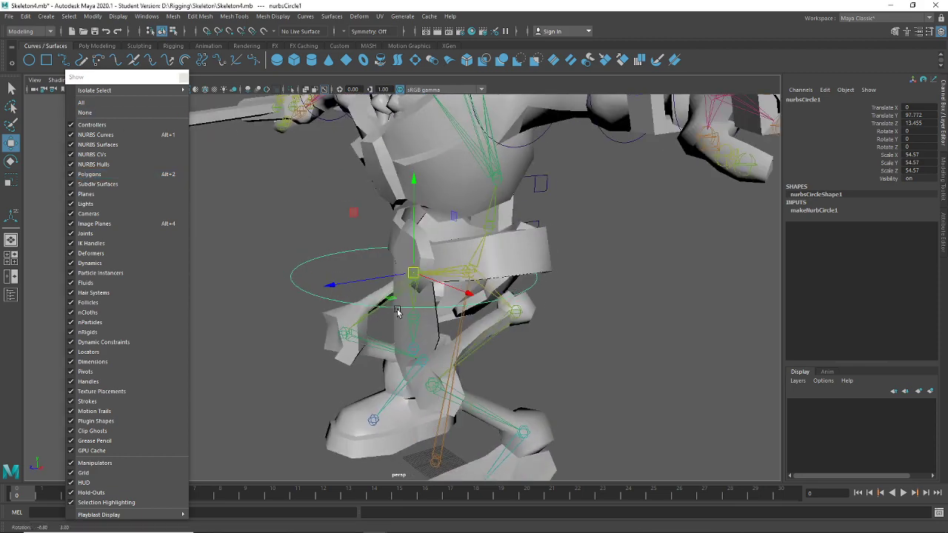
pyautogui.keyDown('alt'); pyautogui.moveTo(396, 305); pyautogui.dragTo(430, 313); pyautogui.keyUp('alt')
pyautogui.press('e')
pyautogui.press('r')
pyautogui.moveTo(431, 279); pyautogui.dragTo(328, 277)
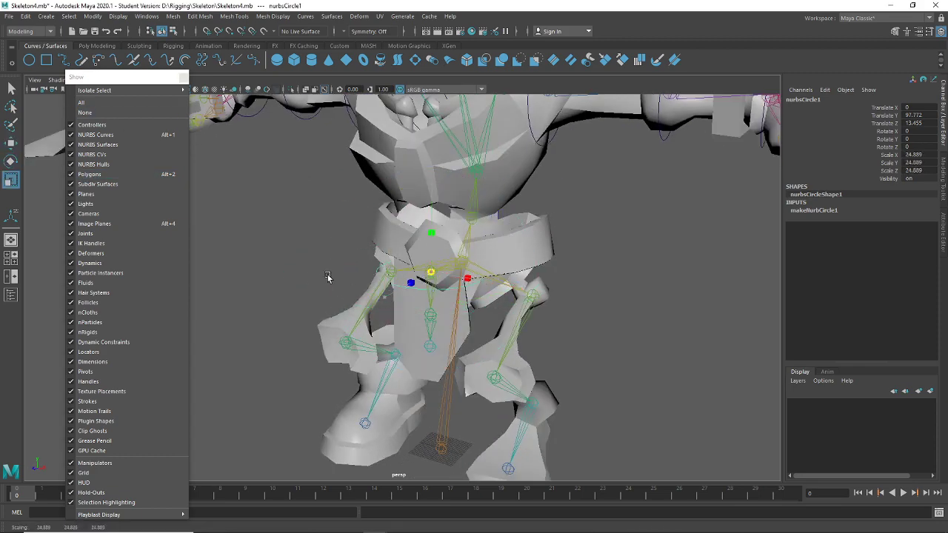
pyautogui.scroll(3, 482, 358)
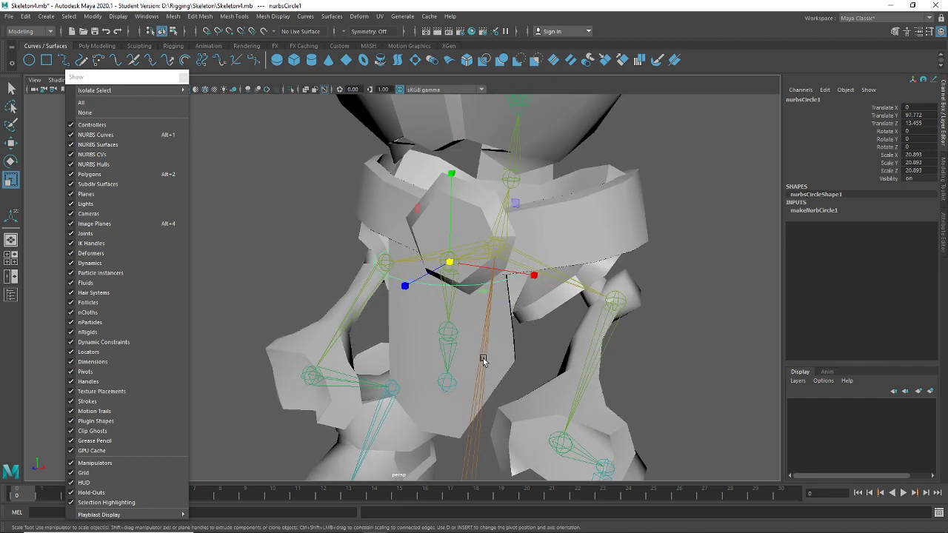
pyautogui.moveTo(482, 359)
pyautogui.keyDown('alt'); pyautogui.mouseDown()
pyautogui.moveTo(474, 354)
pyautogui.moveTo(506, 351)
pyautogui.moveTo(480, 348)
pyautogui.mouseUp(); pyautogui.keyUp('alt')
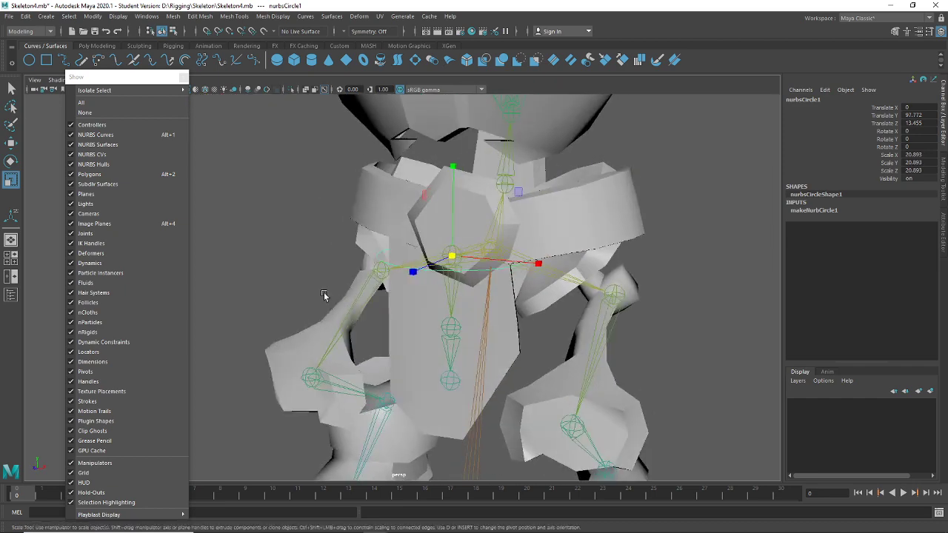
# Hide the polygon meshes, duplicate the waist flap's circle twice, and snap the copies onto the flap's middle and end joints
pyautogui.click(117, 174)
pyautogui.keyDown('alt'); pyautogui.moveTo(476, 311); pyautogui.dragTo(413, 278); pyautogui.keyUp('alt')
pyautogui.press('w')
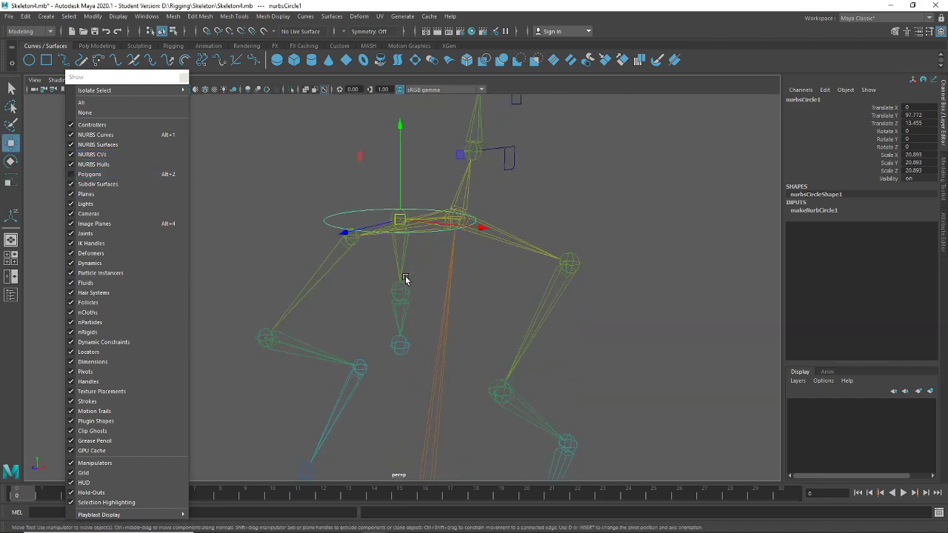
pyautogui.hotkey('ctrl', 'd')
pyautogui.moveTo(399, 219); pyautogui.dragTo(404, 348)
pyautogui.hotkey('ctrl', 'd')
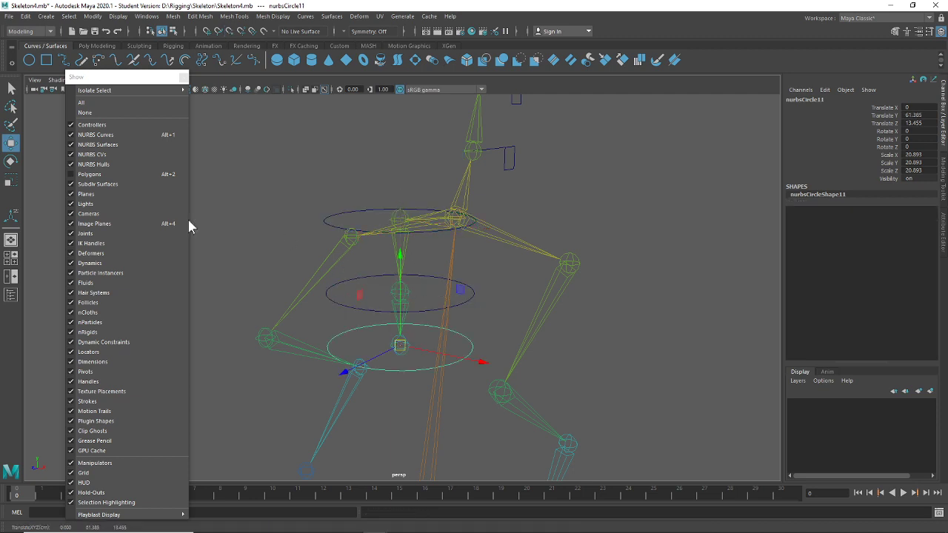
# Show the polygon meshes and scale the waist flap's three circles together to about 4.9 in Z and 23 in X
pyautogui.click(90, 174)
pyautogui.scroll(5, 430, 374)
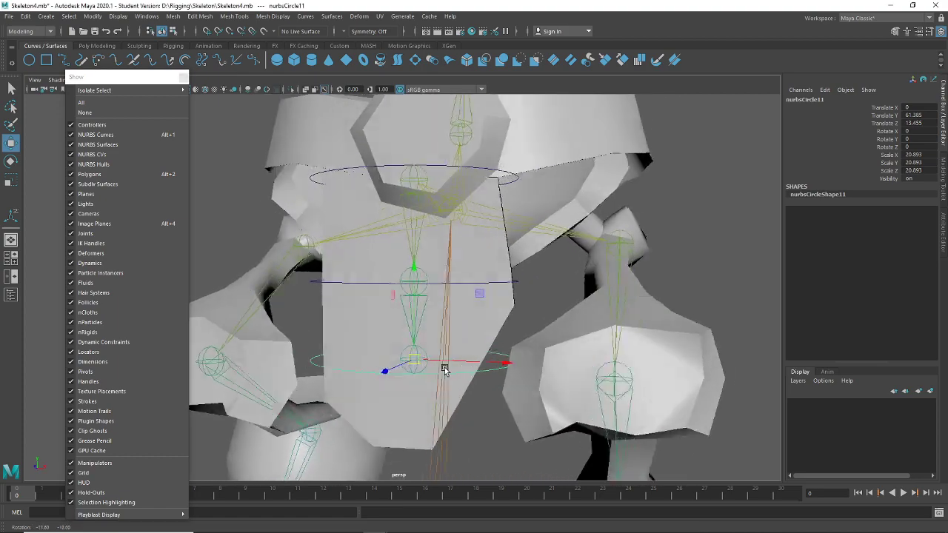
pyautogui.scroll(-6, 445, 369)
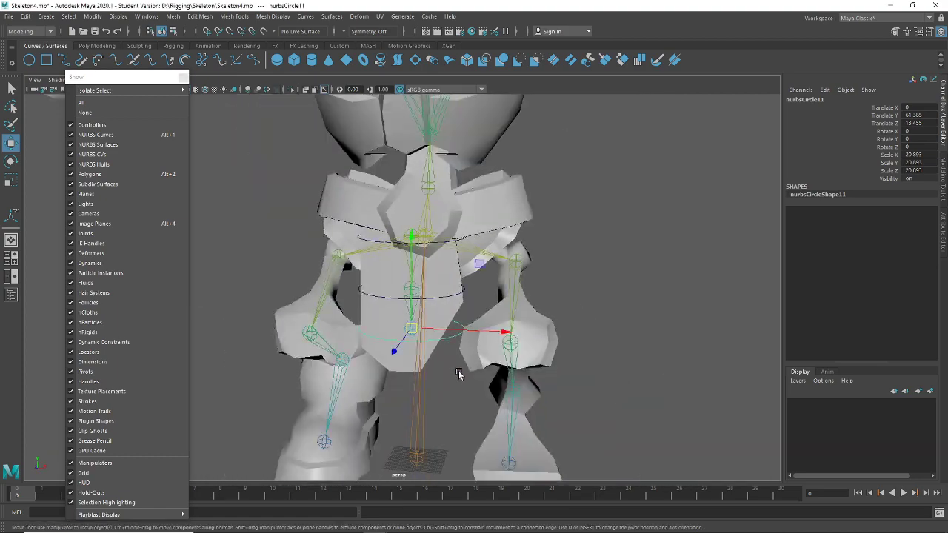
pyautogui.keyDown('alt'); pyautogui.moveTo(458, 374); pyautogui.dragTo(334, 317); pyautogui.keyUp('alt')
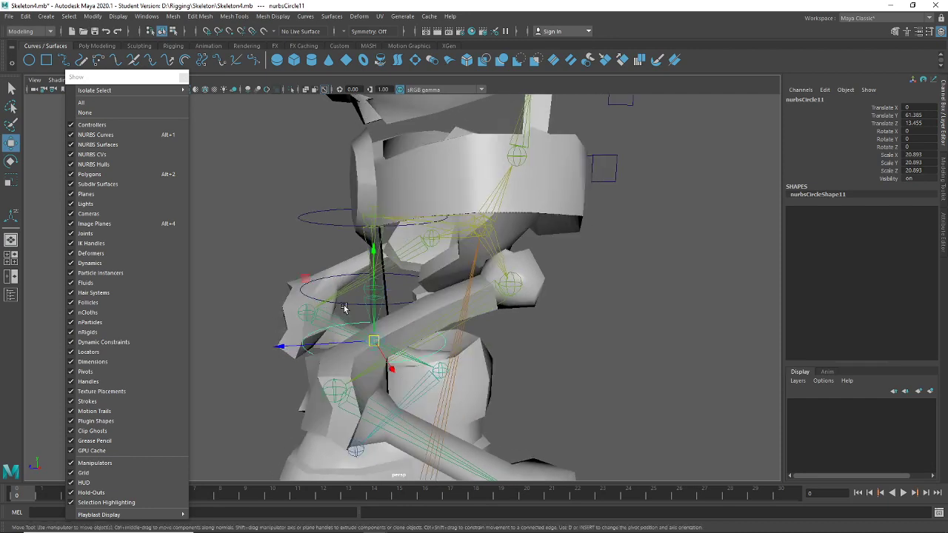
pyautogui.click(314, 216)
pyautogui.press('e')
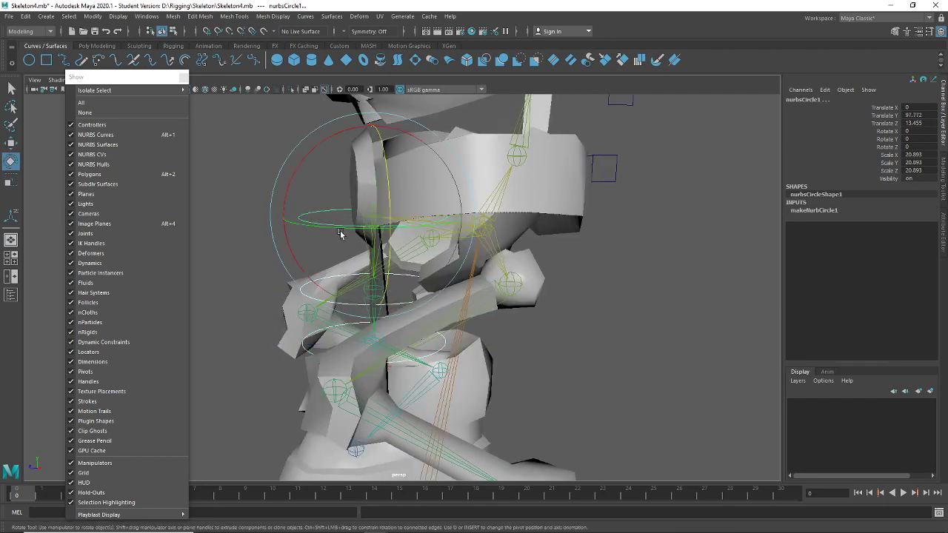
pyautogui.press('r')
pyautogui.moveTo(287, 218); pyautogui.dragTo(360, 233)
pyautogui.keyDown('alt'); pyautogui.moveTo(360, 233); pyautogui.dragTo(416, 252); pyautogui.keyUp('alt')
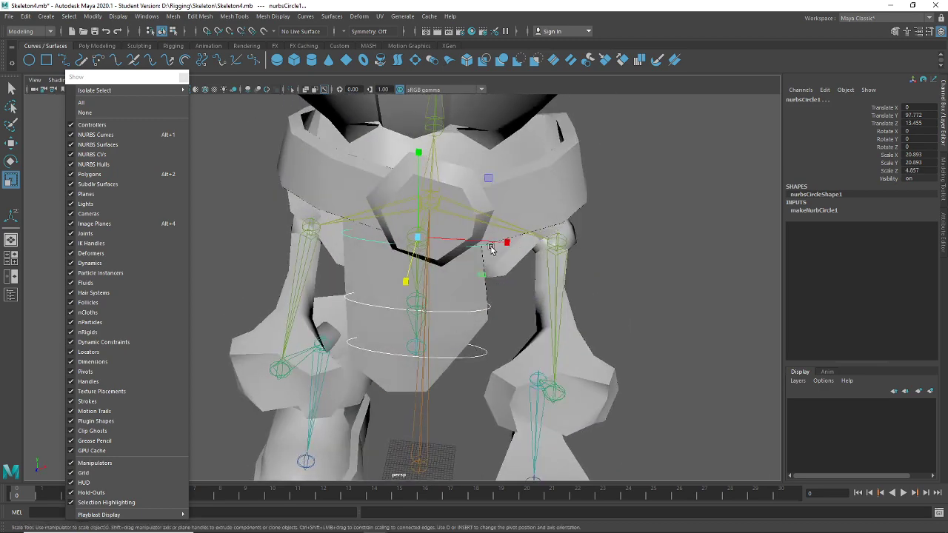
pyautogui.moveTo(491, 249); pyautogui.dragTo(474, 358)
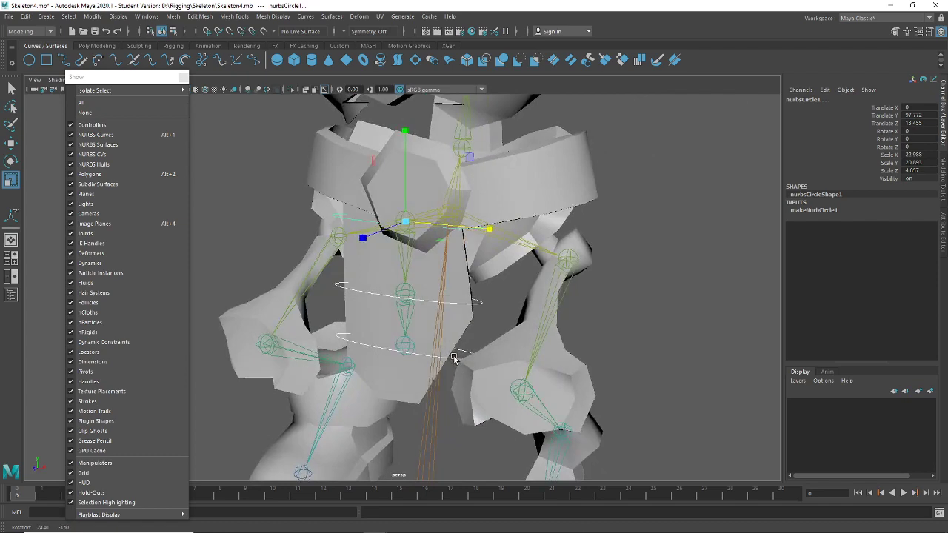
# Hide the polygon meshes, create a NURBS circle at the origin, and scale it uniformly to about 41
pyautogui.click(123, 174)
pyautogui.click(603, 277)
pyautogui.keyDown('alt'); pyautogui.moveTo(603, 277); pyautogui.dragTo(472, 275); pyautogui.keyUp('alt')
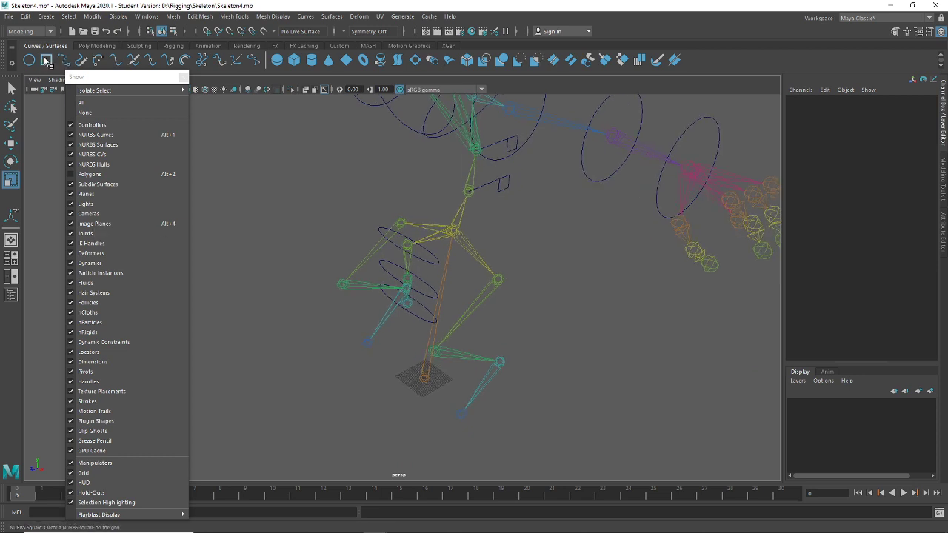
pyautogui.click(447, 390)
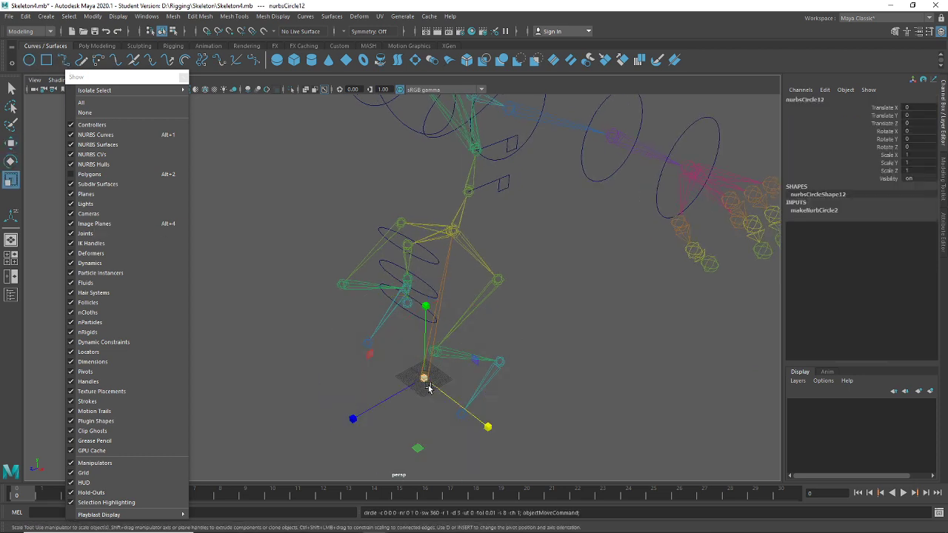
pyautogui.moveTo(424, 378); pyautogui.dragTo(555, 364)
pyautogui.press('w')
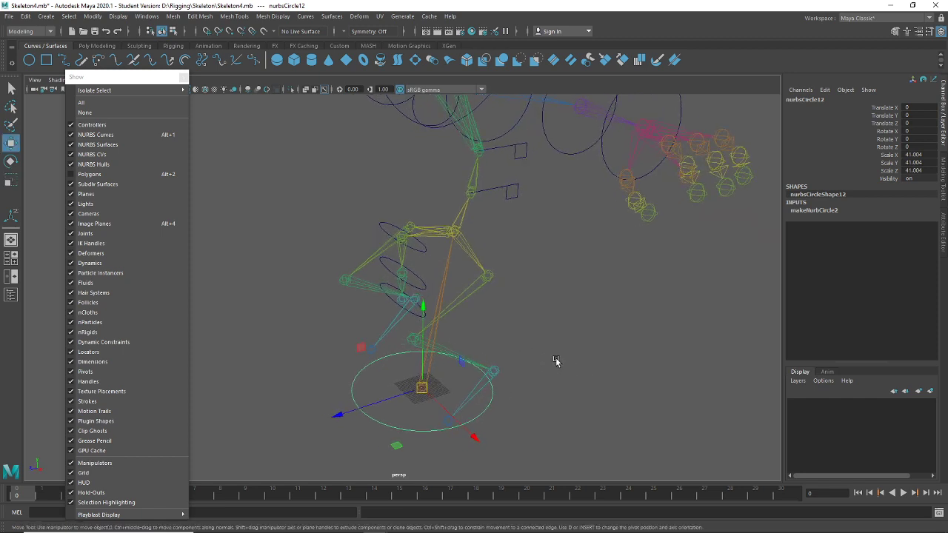
# Duplicate the lowest square spine control and snap the copy onto the pelvis joint where both legs branch off
pyautogui.click(519, 249)
pyautogui.click(514, 199)
pyautogui.keyDown('alt'); pyautogui.moveTo(514, 199); pyautogui.dragTo(517, 280); pyautogui.keyUp('alt')
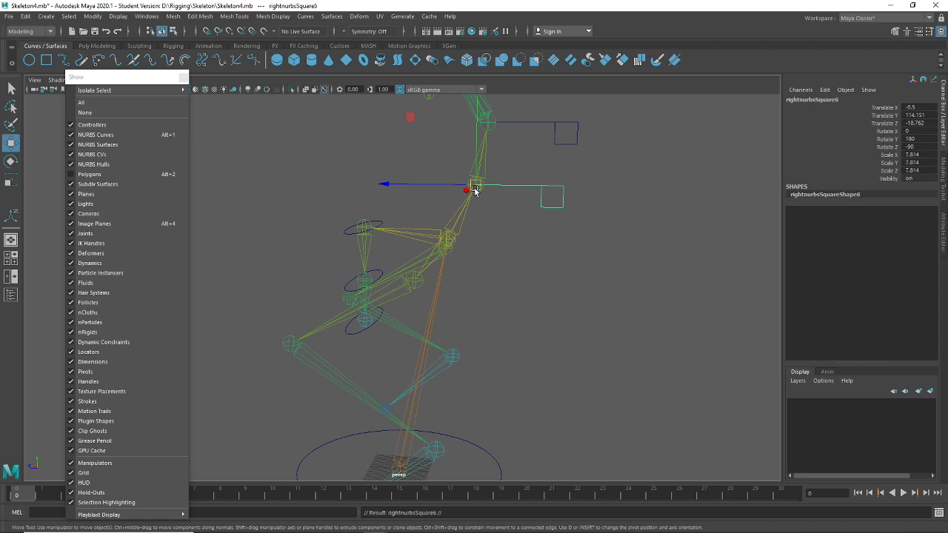
pyautogui.moveTo(475, 190); pyautogui.dragTo(530, 359)
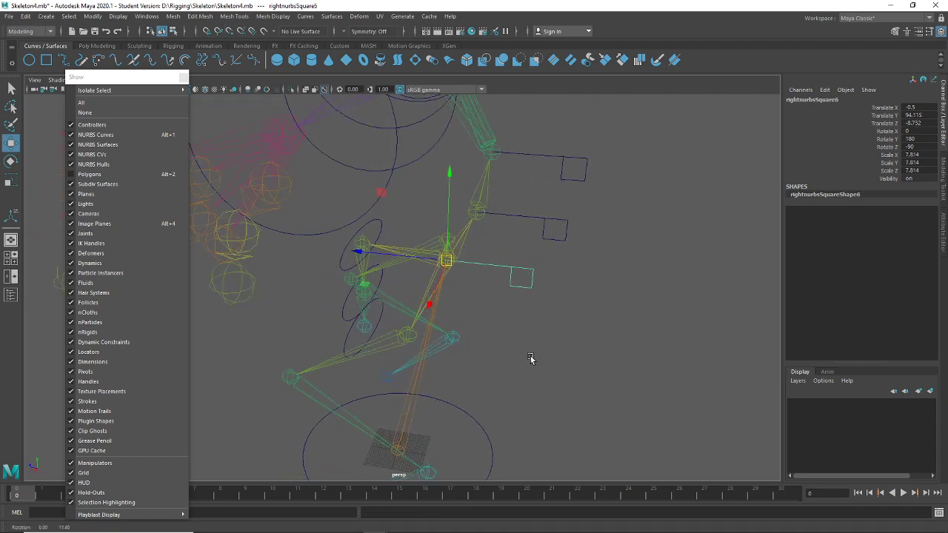
# Compare the ground circle with the leg meshes, hide the polygons, and snap the circle onto the left ankle joint
pyautogui.click(89, 174)
pyautogui.keyDown('alt'); pyautogui.moveTo(514, 265); pyautogui.dragTo(567, 303); pyautogui.keyUp('alt')
pyautogui.press('e')
pyautogui.click(557, 322)
pyautogui.scroll(6, 503, 326)
pyautogui.keyDown('alt'); pyautogui.moveTo(485, 333); pyautogui.dragTo(511, 340); pyautogui.keyUp('alt')
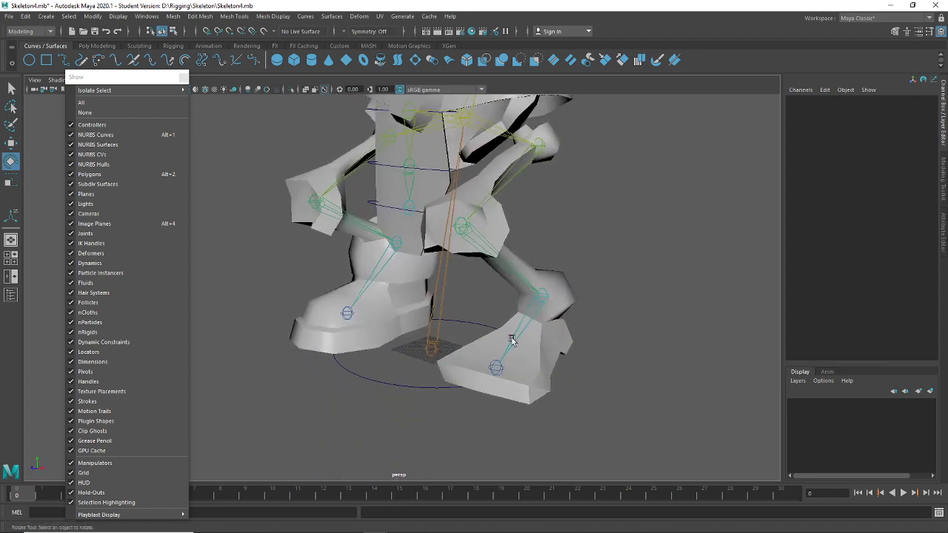
pyautogui.click(405, 388)
pyautogui.click(89, 174)
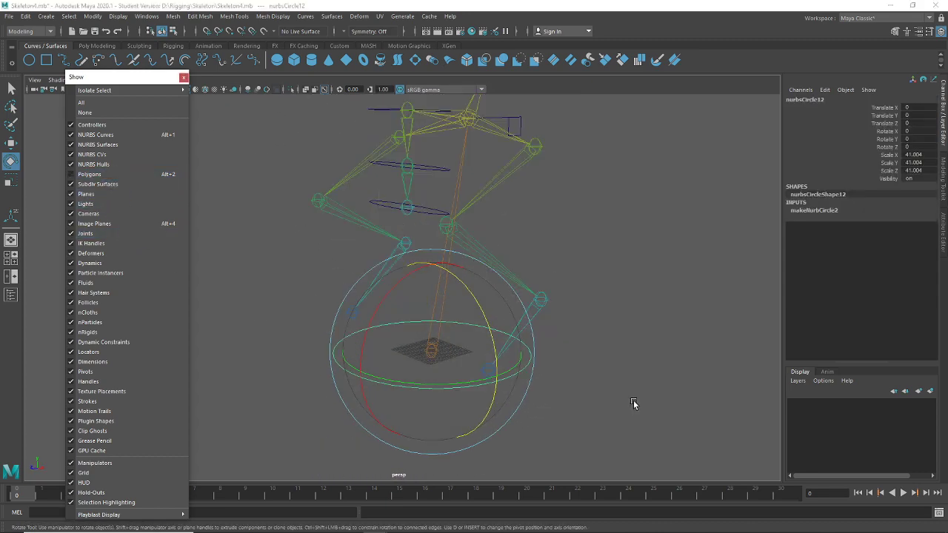
pyautogui.press('w')
pyautogui.moveTo(434, 357); pyautogui.dragTo(541, 294)
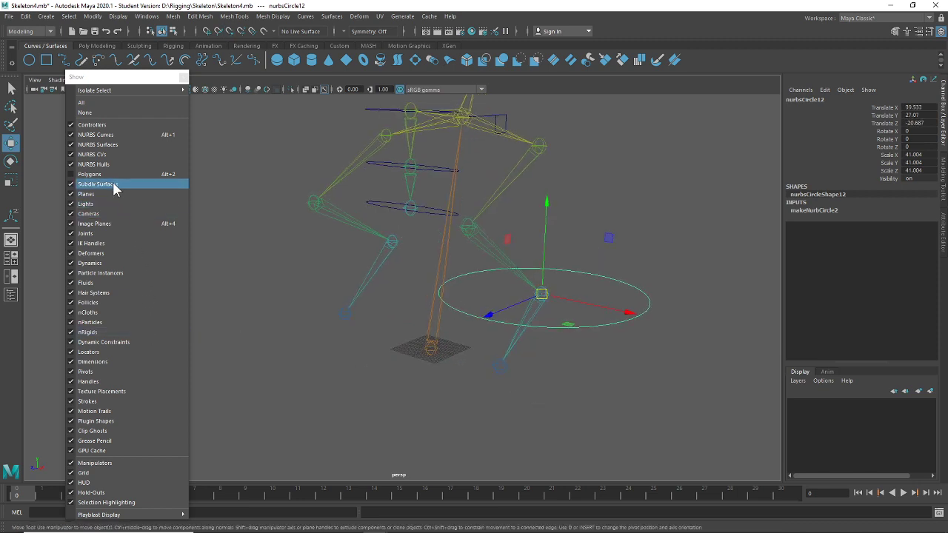
# Scale the left ankle circle down uniformly to about 19, showing the polygon meshes only while fitting it
pyautogui.click(89, 174)
pyautogui.press('r')
pyautogui.moveTo(541, 294); pyautogui.dragTo(355, 355)
pyautogui.click(89, 174)
pyautogui.scroll(3, 384, 333)
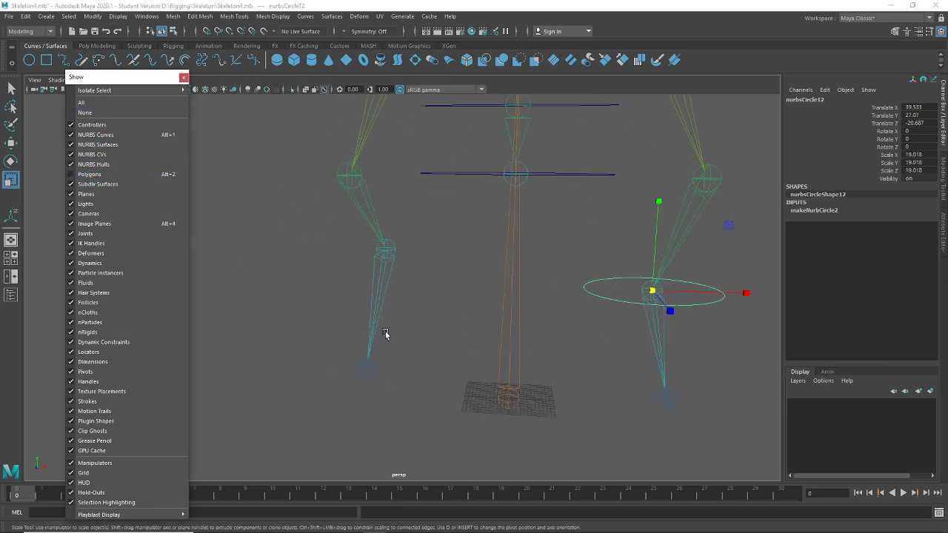
# Duplicate the left ankle circle and snap the copy onto the right ankle joint
pyautogui.hotkey('ctrl', 'd')
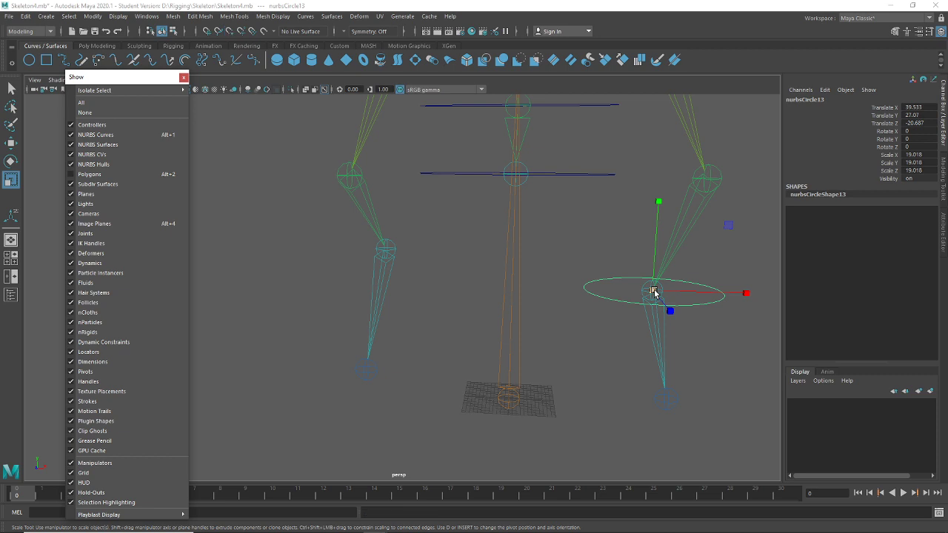
pyautogui.press('w')
pyautogui.moveTo(654, 293); pyautogui.dragTo(419, 268)
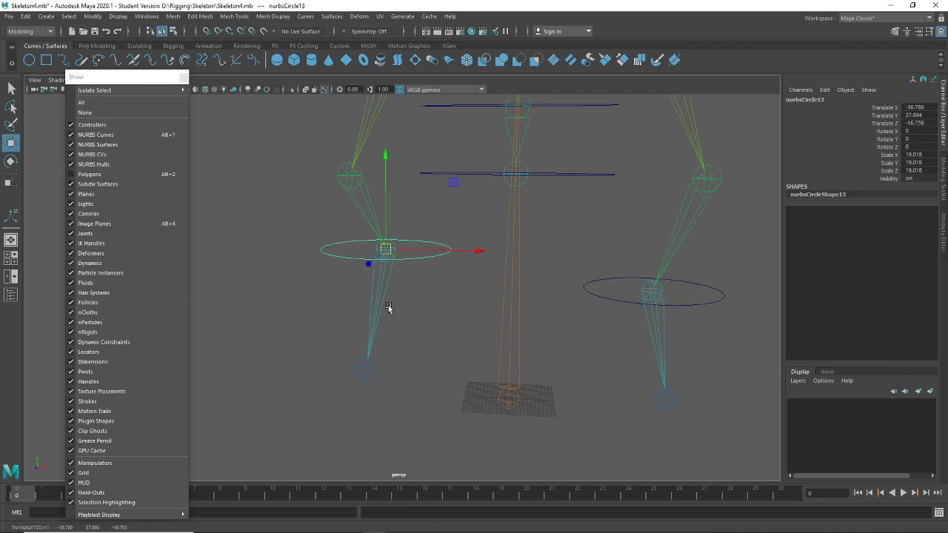
# Show the polygon meshes and scale the right ankle circle up uniformly to about 24.4 to surround the leg
pyautogui.click(121, 172)
pyautogui.keyDown('alt'); pyautogui.moveTo(348, 266); pyautogui.dragTo(381, 289); pyautogui.keyUp('alt')
pyautogui.press('e')
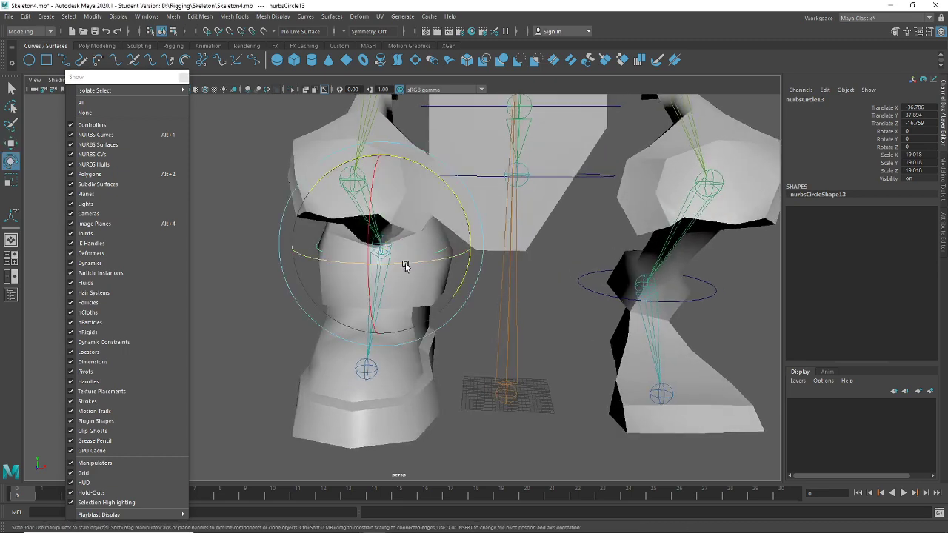
pyautogui.press('r')
pyautogui.moveTo(377, 251); pyautogui.dragTo(630, 292)
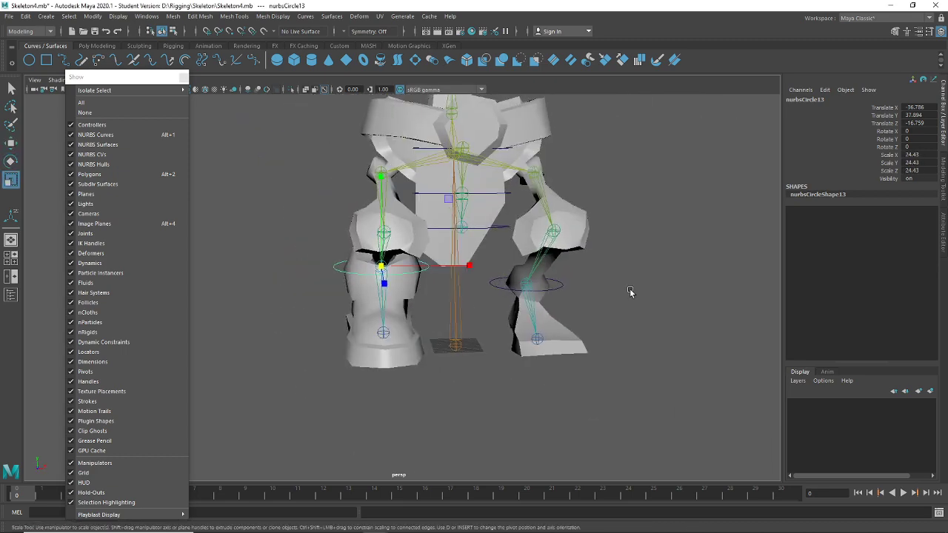
pyautogui.click(630, 292)
pyautogui.keyDown('alt'); pyautogui.moveTo(609, 338); pyautogui.dragTo(518, 337); pyautogui.keyUp('alt')
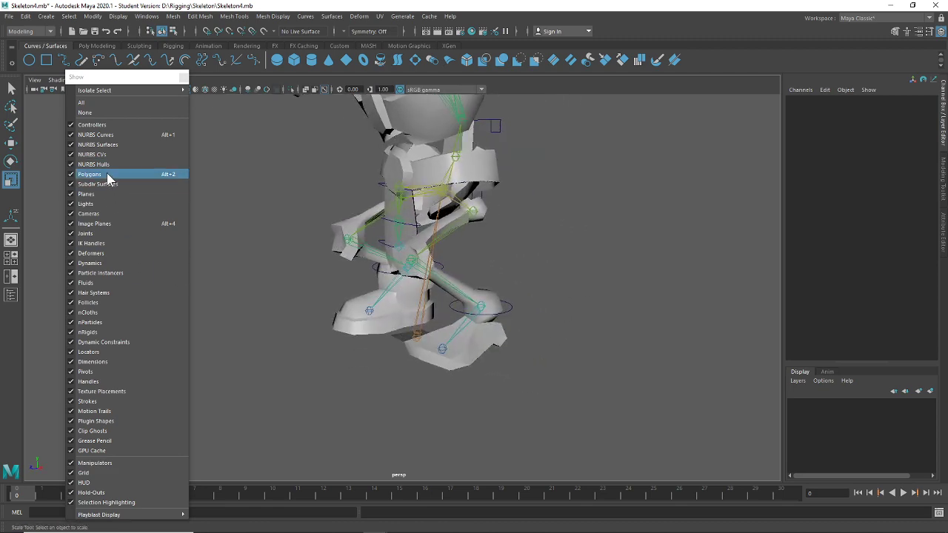
# Hide the polygon meshes and move the floating Show list clear of the viewport's own controls
pyautogui.click(107, 176)
pyautogui.keyDown('alt'); pyautogui.moveTo(618, 370); pyautogui.dragTo(554, 329); pyautogui.keyUp('alt')
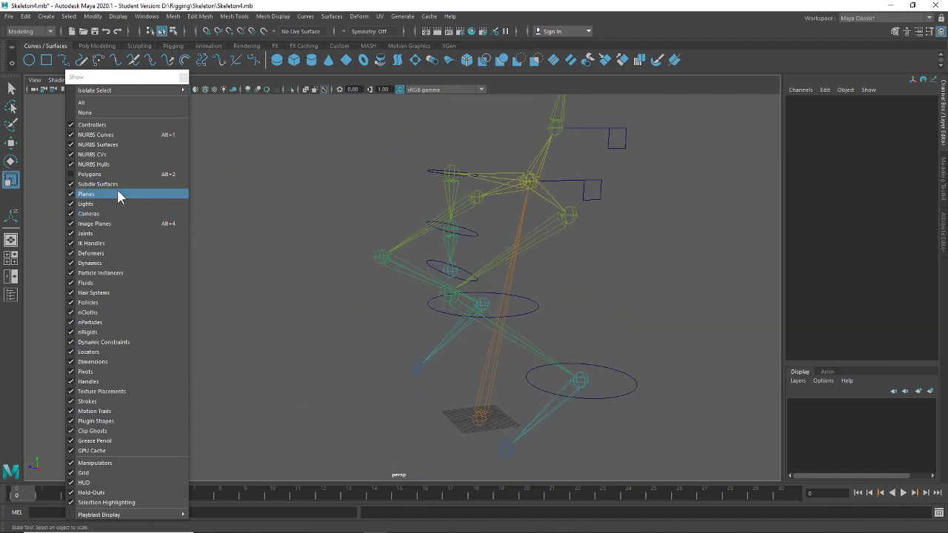
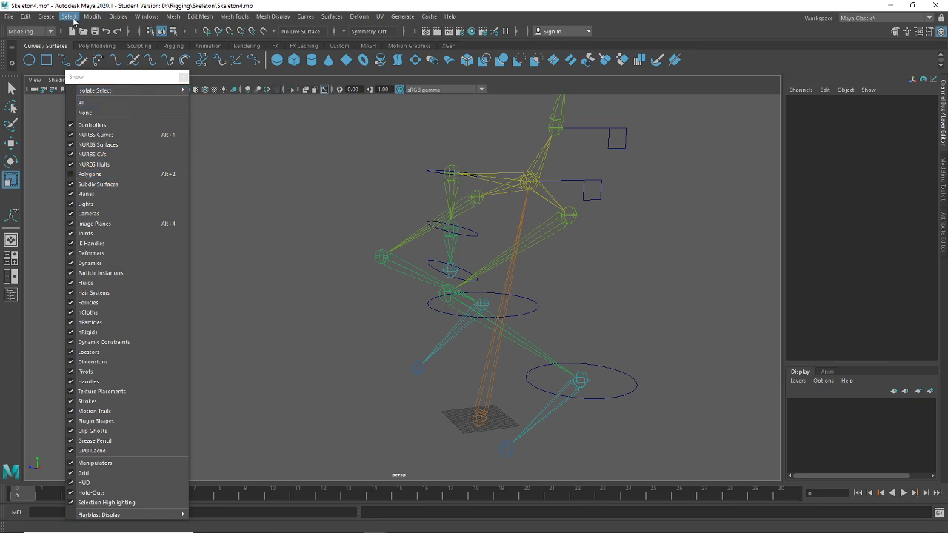
pyautogui.click(146, 79)
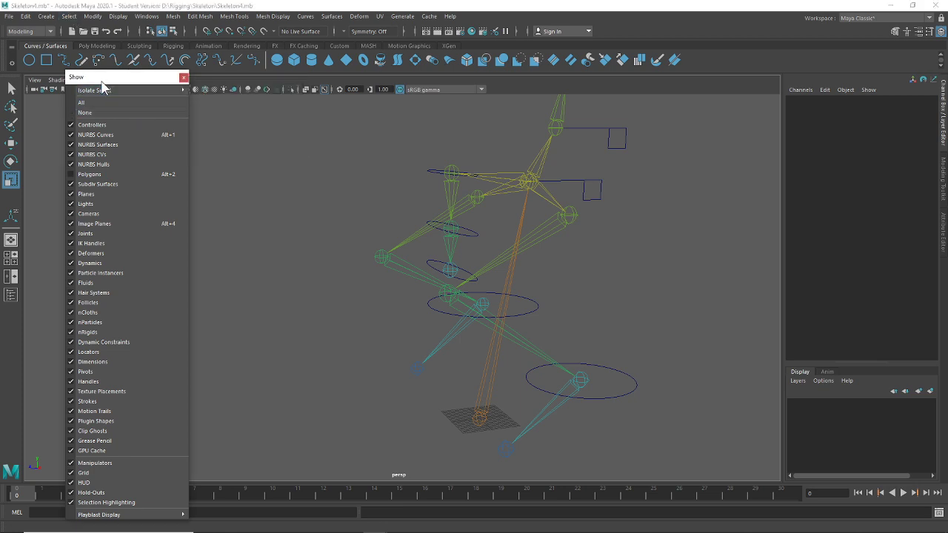
pyautogui.moveTo(102, 79); pyautogui.dragTo(74, 111)
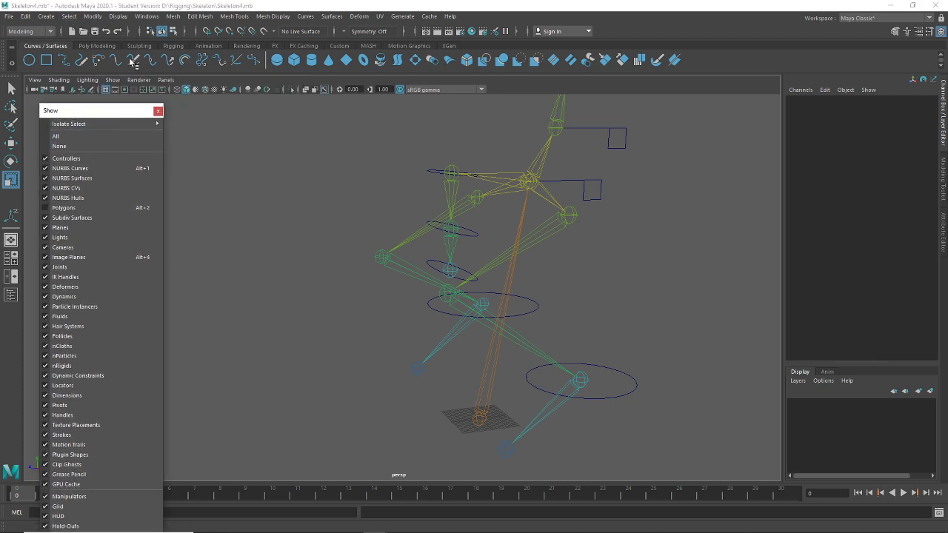
# Create a locator scaled uniformly to about 17.1 and snap it onto the left knee joint
pyautogui.click(173, 46)
pyautogui.click(29, 60)
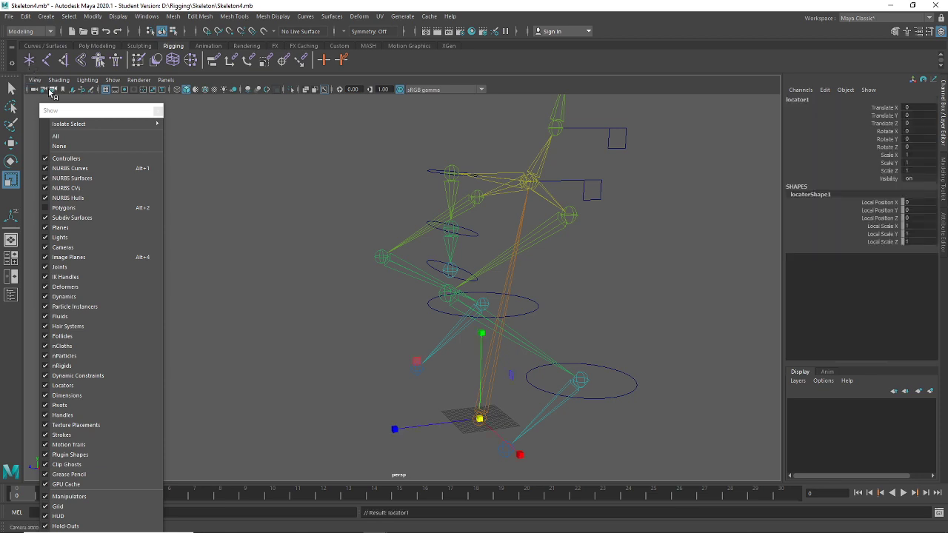
pyautogui.moveTo(481, 418); pyautogui.dragTo(394, 321)
pyautogui.press('w')
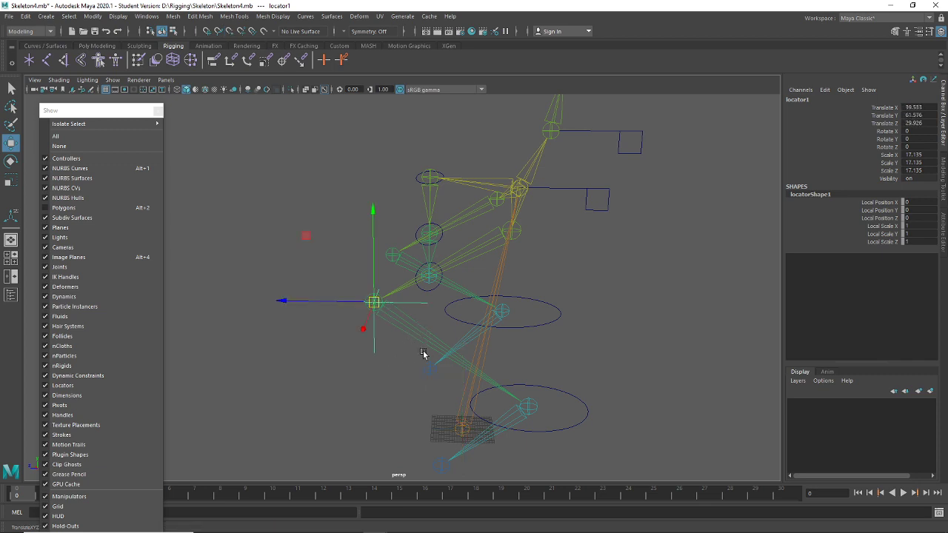
# Duplicate the left knee locator and snap the copy onto the right knee joint
pyautogui.keyDown('alt'); pyautogui.moveTo(422, 354); pyautogui.dragTo(501, 360); pyautogui.keyUp('alt')
pyautogui.hotkey('ctrl', 'd')
pyautogui.moveTo(532, 281); pyautogui.dragTo(373, 262)
pyautogui.keyDown('alt'); pyautogui.moveTo(531, 326); pyautogui.dragTo(558, 353); pyautogui.keyUp('alt')
# Select both knee locators and move them forward, well in front of the knees, to about 153 in Z
pyautogui.click(310, 301)
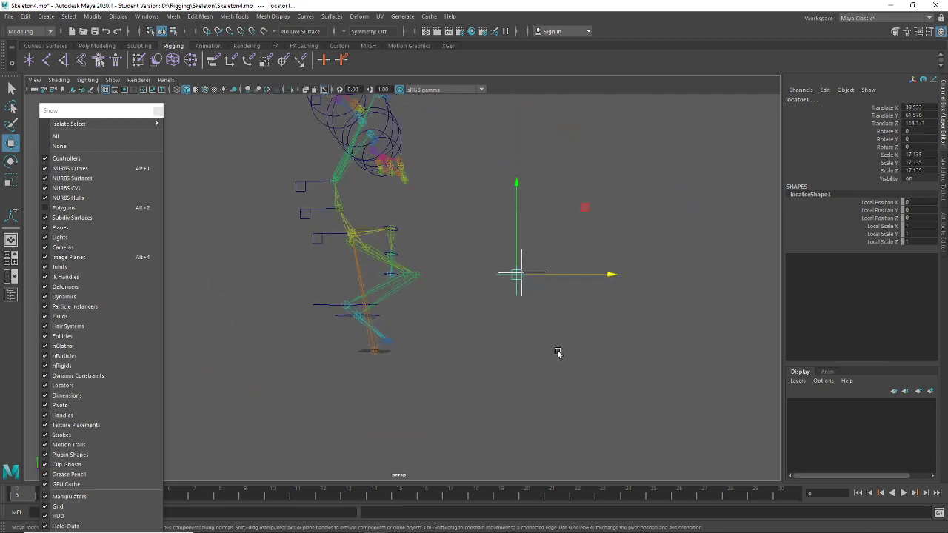
pyautogui.moveTo(549, 277); pyautogui.dragTo(602, 277)
pyautogui.keyDown('alt'); pyautogui.moveTo(584, 337); pyautogui.dragTo(437, 372); pyautogui.keyUp('alt')
pyautogui.click(426, 412)
pyautogui.moveTo(376, 244); pyautogui.dragTo(282, 326)
pyautogui.press('e')
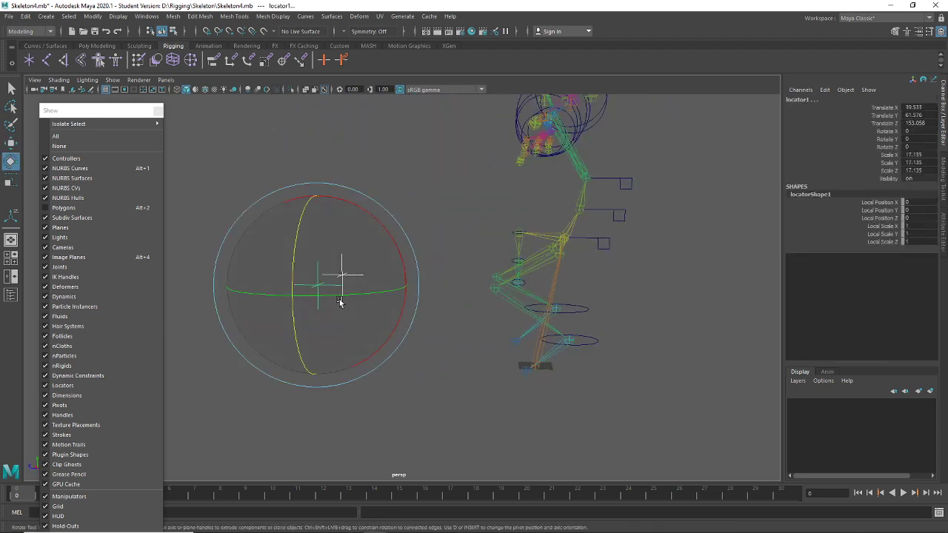
pyautogui.press('r')
pyautogui.moveTo(321, 286); pyautogui.dragTo(291, 290)
pyautogui.click(366, 334)
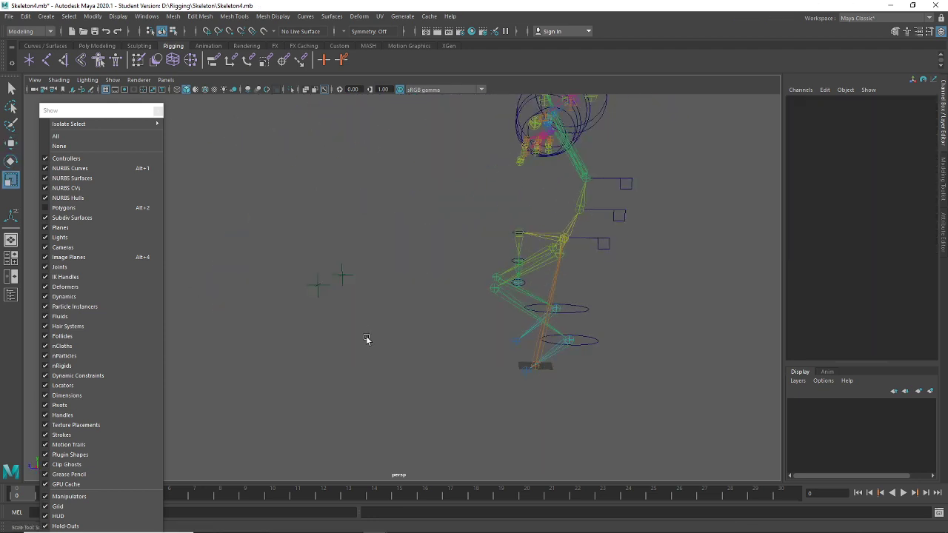
# Set the preferred angle on both leg joint chains from the hip joints down, using the Hierarchy option
pyautogui.keyDown('alt'); pyautogui.moveTo(366, 339); pyautogui.dragTo(511, 318); pyautogui.keyUp('alt')
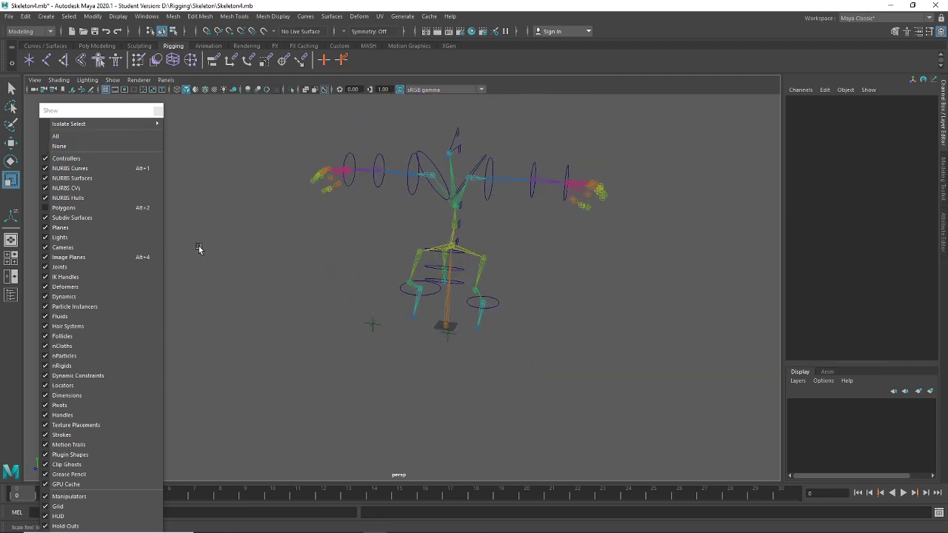
pyautogui.keyDown('alt'); pyautogui.moveTo(348, 288); pyautogui.dragTo(523, 262); pyautogui.keyUp('alt')
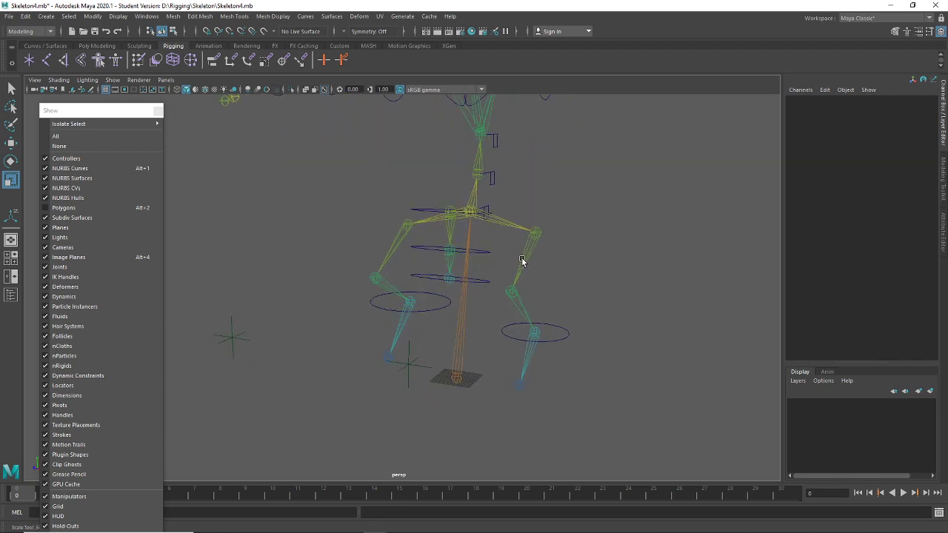
pyautogui.click(529, 259)
pyautogui.click(391, 252)
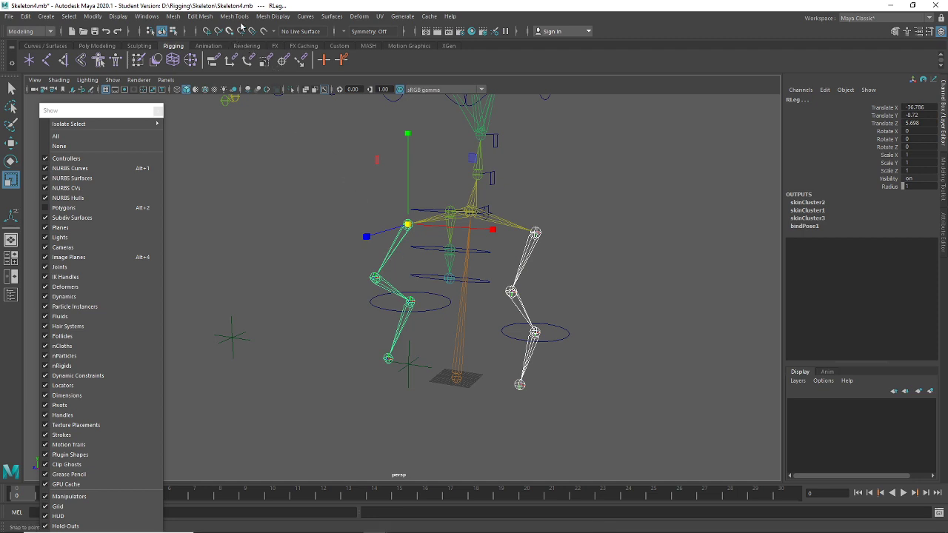
pyautogui.click(46, 32)
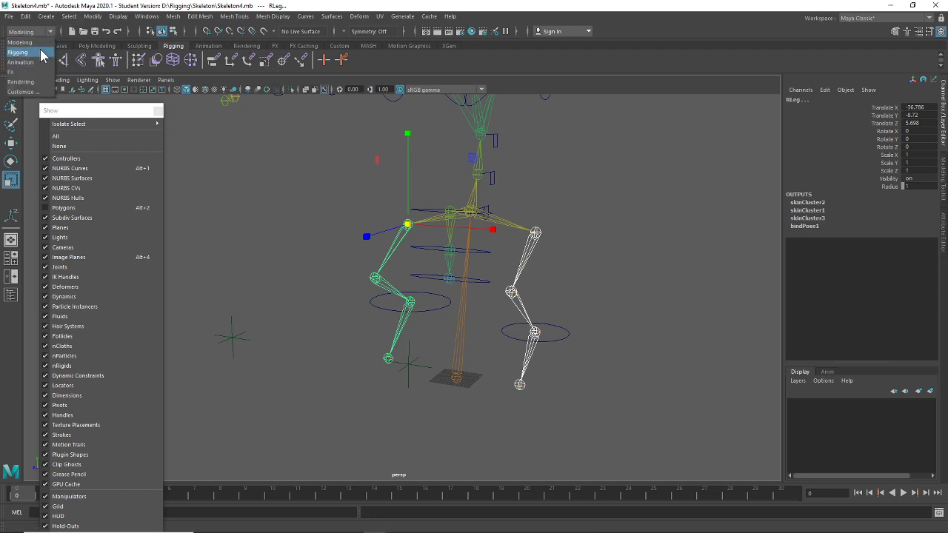
pyautogui.click(37, 53)
pyautogui.click(179, 15)
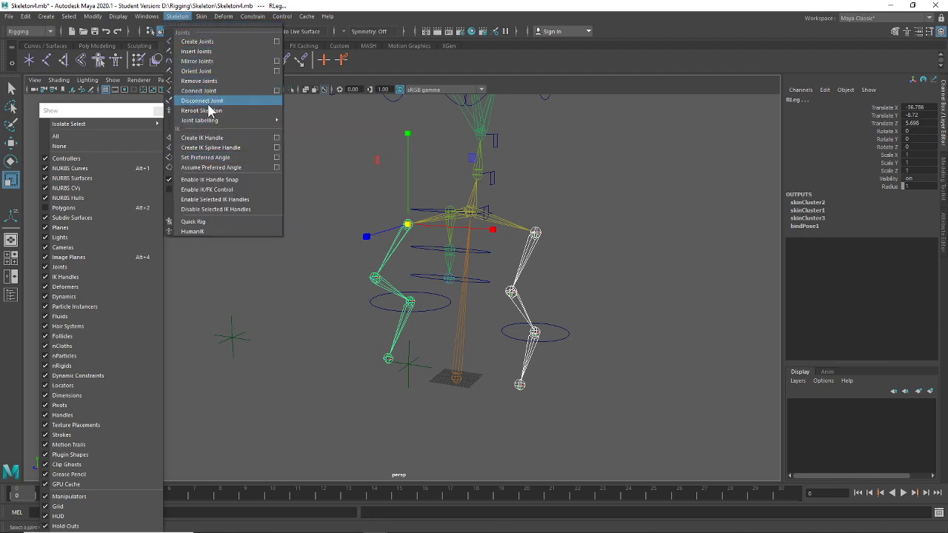
pyautogui.click(275, 158)
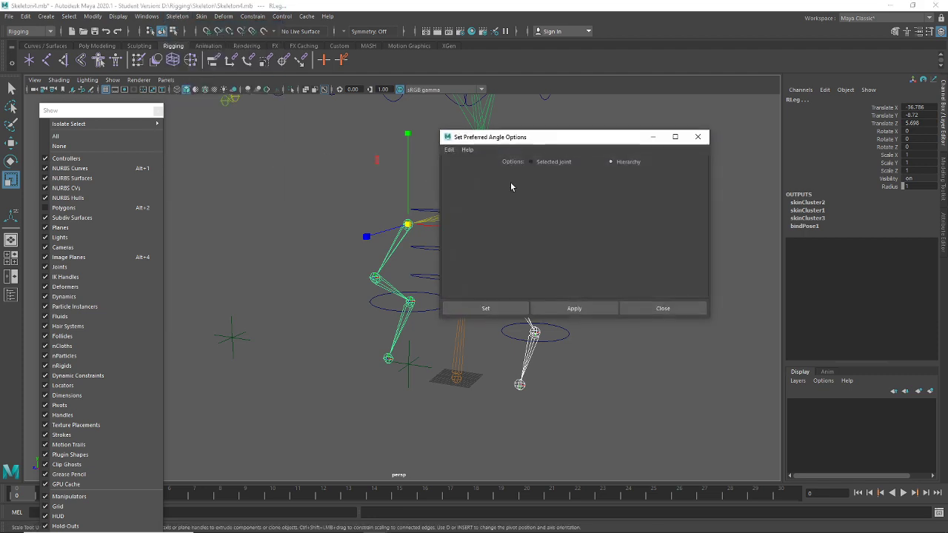
pyautogui.click(663, 308)
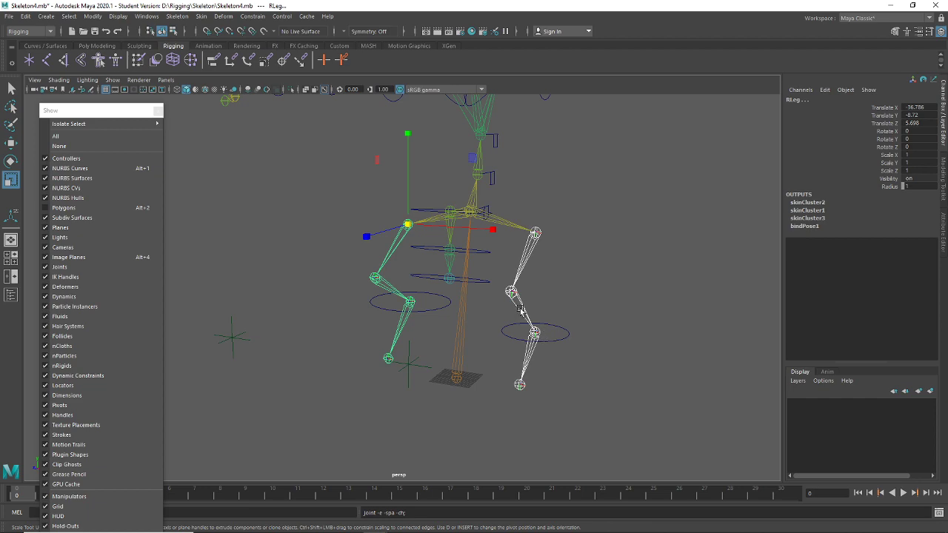
# Clear the selection and hide the joints in the viewport, leaving the control curves and knee locators displayed
pyautogui.keyDown('alt'); pyautogui.moveTo(488, 287); pyautogui.dragTo(561, 304); pyautogui.keyUp('alt')
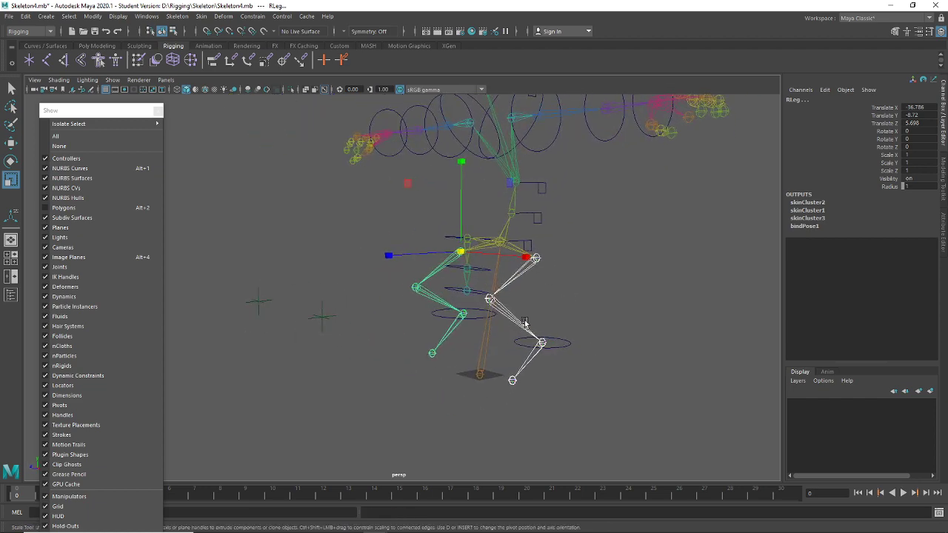
pyautogui.scroll(3, 615, 376)
pyautogui.keyDown('alt'); pyautogui.moveTo(615, 376); pyautogui.dragTo(596, 272); pyautogui.keyUp('alt')
pyautogui.click(596, 272)
pyautogui.keyDown('alt'); pyautogui.moveTo(546, 349); pyautogui.dragTo(576, 326); pyautogui.keyUp('alt')
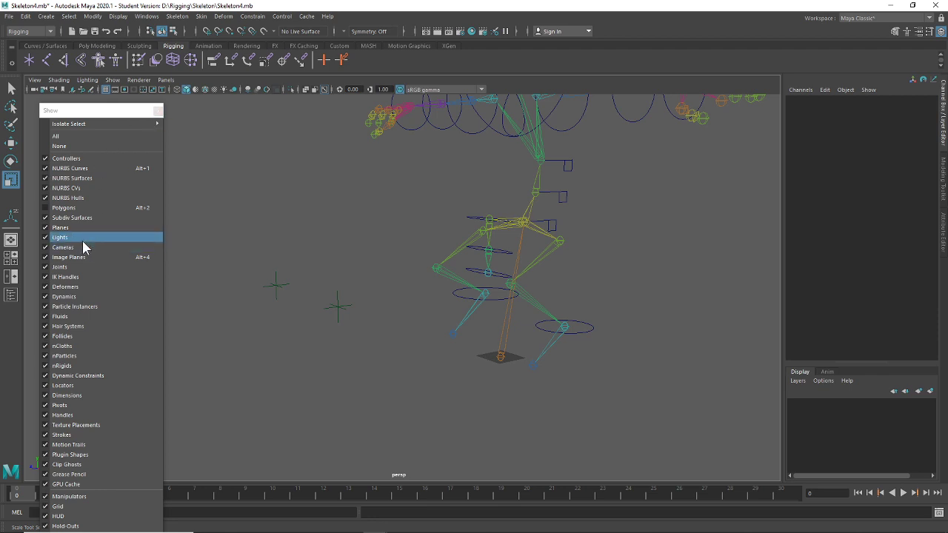
pyautogui.keyDown('alt'); pyautogui.moveTo(368, 223); pyautogui.dragTo(359, 227, button='right'); pyautogui.keyUp('alt')
pyautogui.keyDown('alt'); pyautogui.moveTo(358, 227); pyautogui.dragTo(333, 241); pyautogui.keyUp('alt')
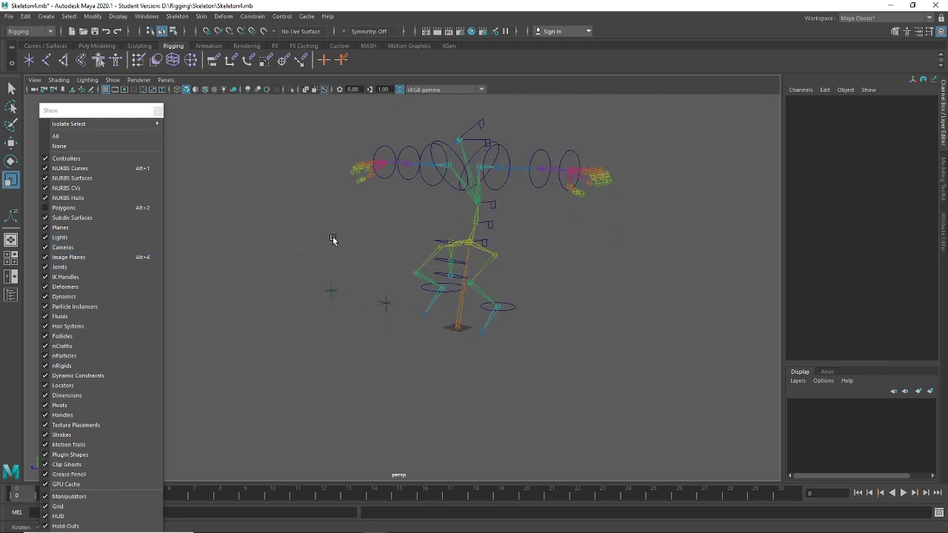
pyautogui.click(88, 266)
pyautogui.keyDown('alt'); pyautogui.moveTo(448, 237); pyautogui.dragTo(605, 401); pyautogui.keyUp('alt')
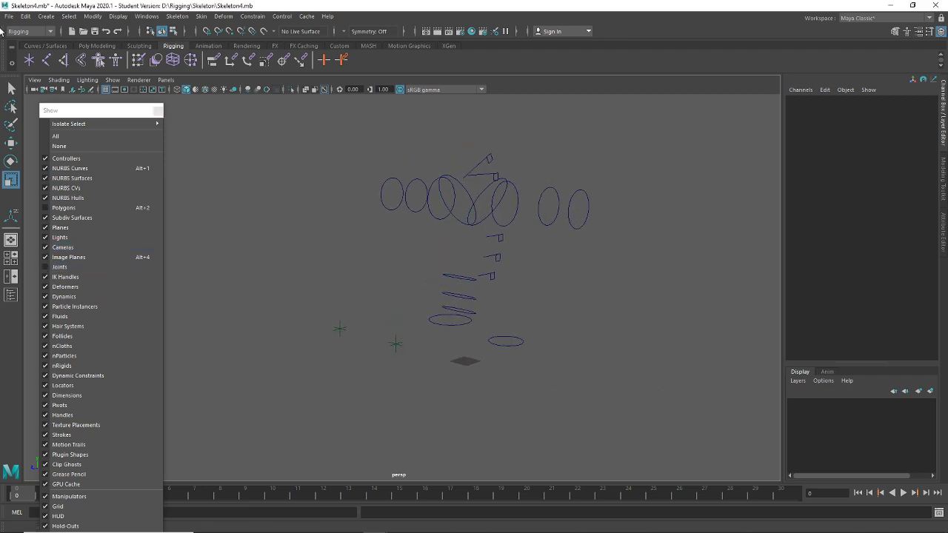
# Save the scene as a new version named Skeleton5.mb, accepting the student version notice
pyautogui.click(13, 14)
pyautogui.click(55, 67)
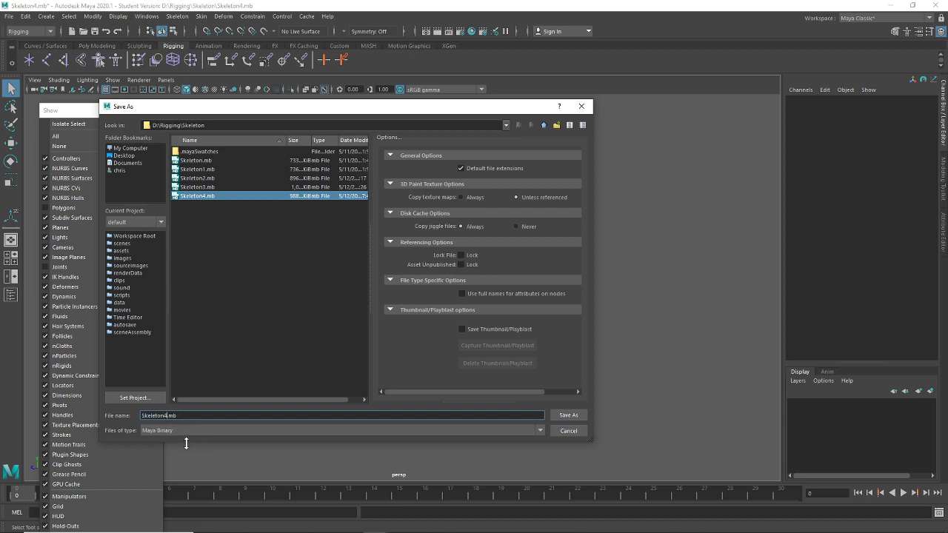
pyautogui.press('BackSpace')
pyautogui.write('5')
pyautogui.press('Return')
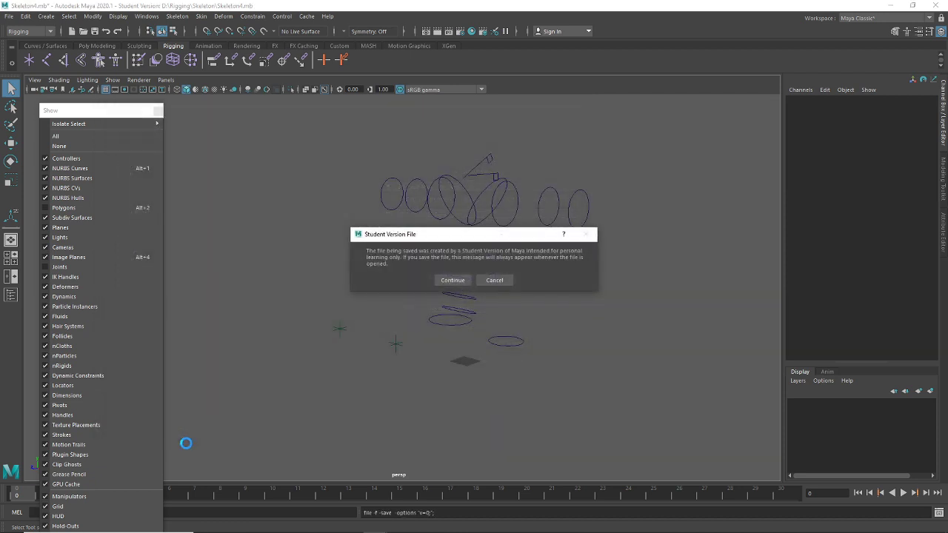
pyautogui.click(453, 280)
# Select all control curves and both knee locators and delete their history
pyautogui.press('r')
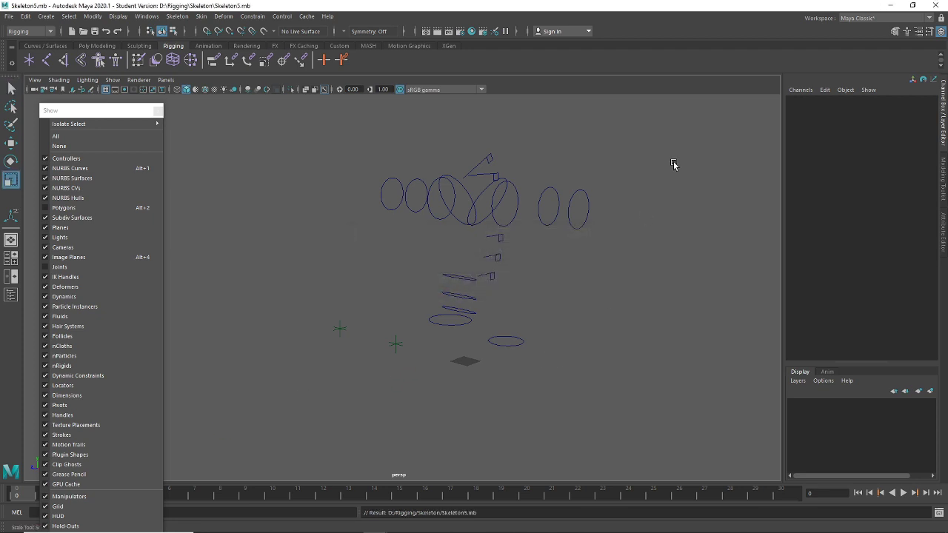
pyautogui.moveTo(688, 124); pyautogui.dragTo(268, 450)
pyautogui.moveTo(630, 381)
pyautogui.keyDown('alt'); pyautogui.mouseDown()
pyautogui.moveTo(647, 381)
pyautogui.moveTo(635, 397)
pyautogui.mouseUp(); pyautogui.keyUp('alt')
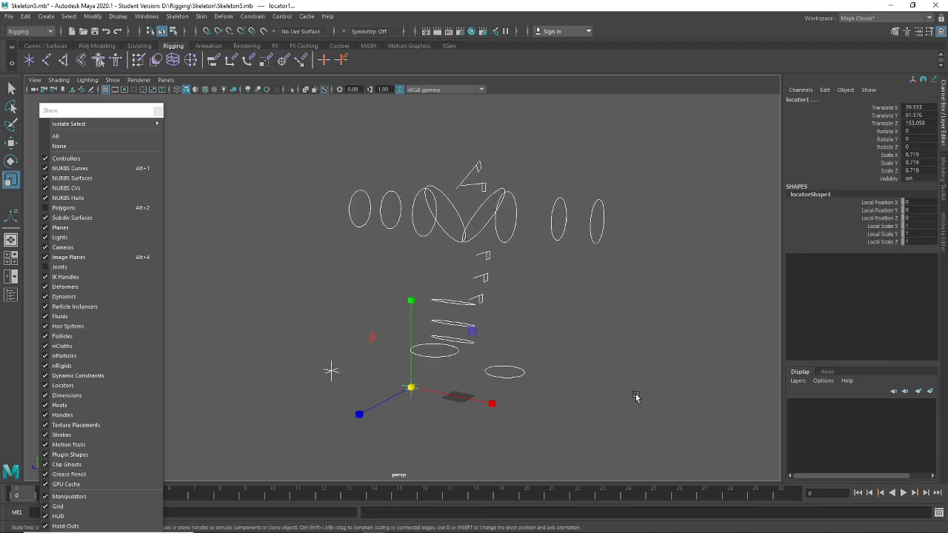
pyautogui.click(27, 17)
pyautogui.moveTo(109, 134)
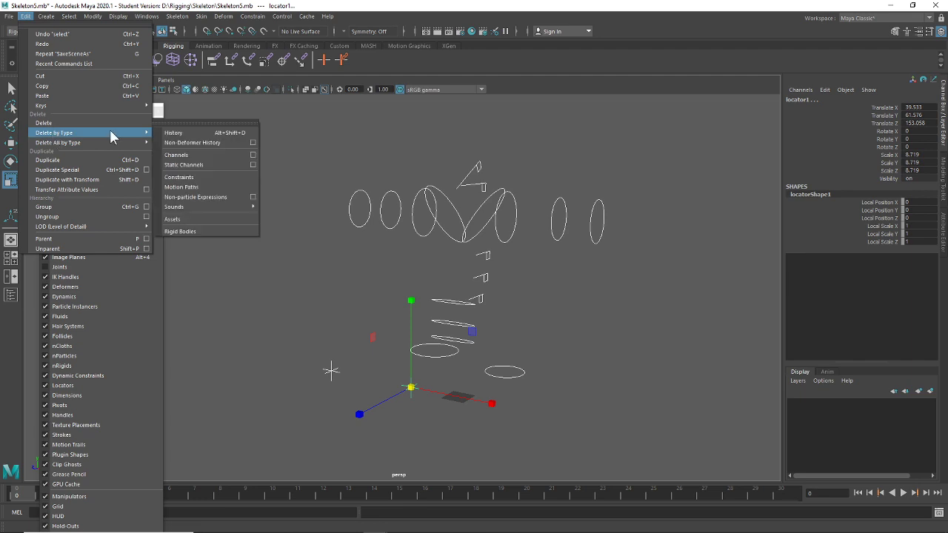
pyautogui.click(203, 133)
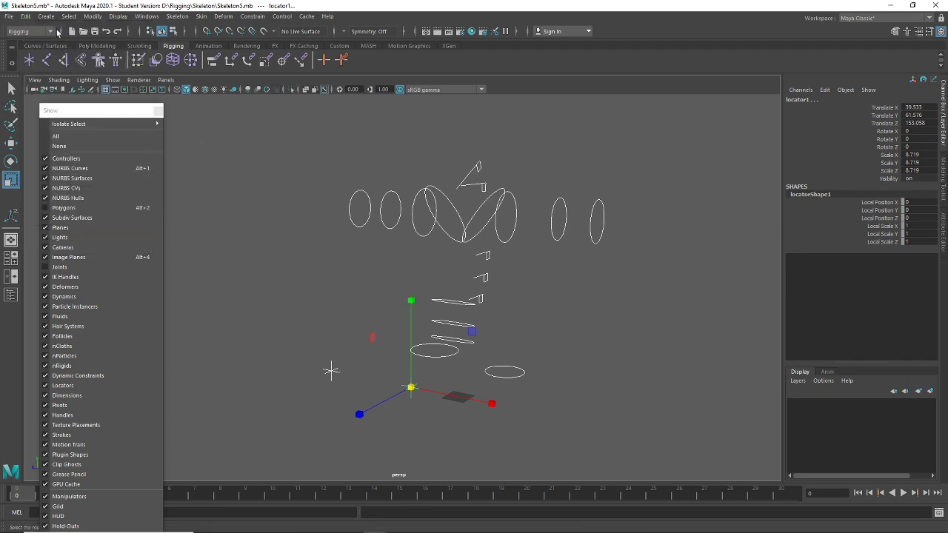
# Freeze only translate and rotate on all controls and locators, except the two angled clavicle circles and the angled head control
pyautogui.click(94, 17)
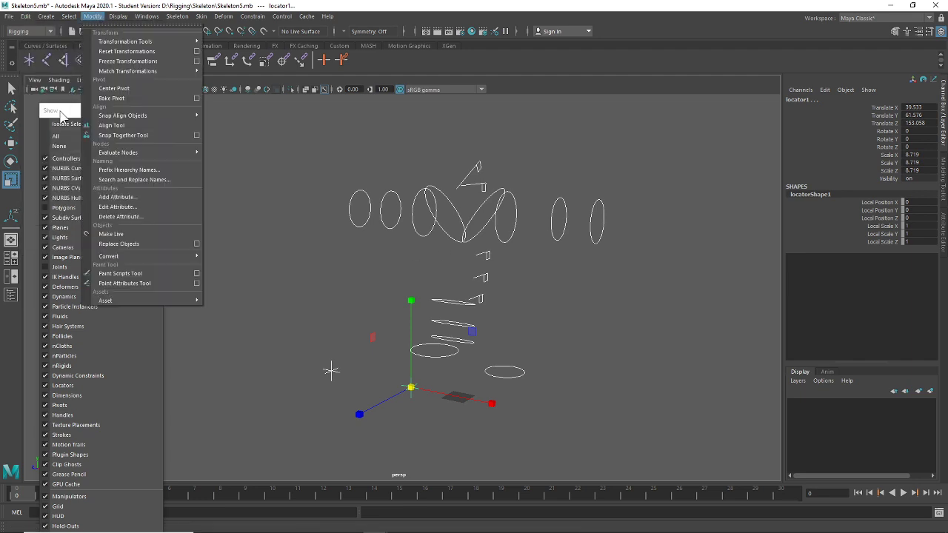
pyautogui.click(194, 62)
pyautogui.moveTo(613, 140); pyautogui.dragTo(708, 129)
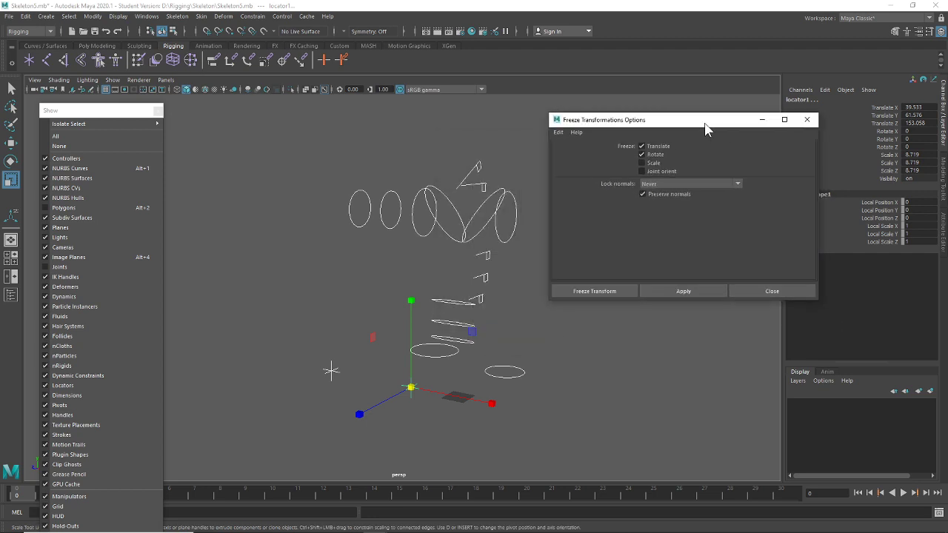
pyautogui.keyDown('alt'); pyautogui.moveTo(459, 279); pyautogui.dragTo(344, 246, button='middle'); pyautogui.keyUp('alt')
pyautogui.keyDown('alt'); pyautogui.moveTo(344, 246); pyautogui.dragTo(453, 236); pyautogui.keyUp('alt')
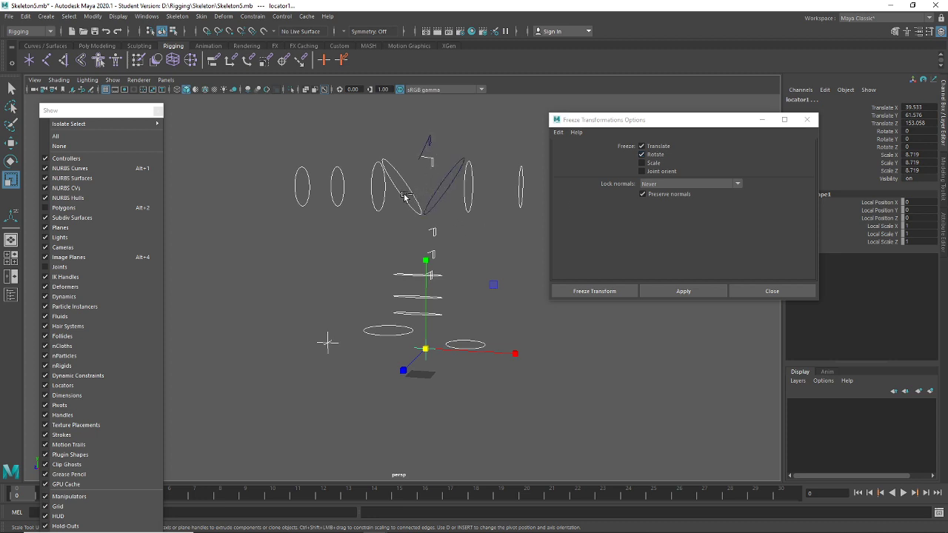
pyautogui.moveTo(602, 449)
pyautogui.keyDown('alt'); pyautogui.mouseDown()
pyautogui.moveTo(519, 446)
pyautogui.moveTo(593, 453)
pyautogui.mouseUp(); pyautogui.keyUp('alt')
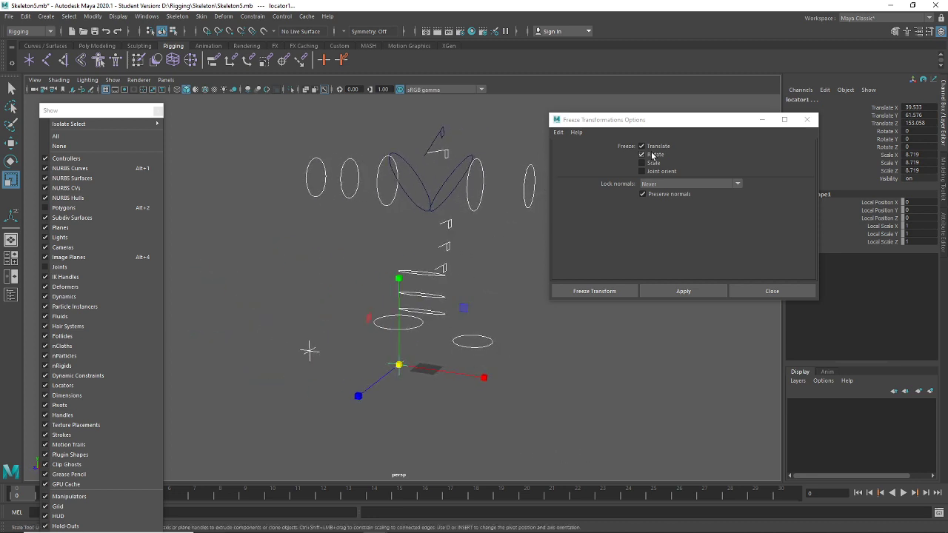
pyautogui.click(680, 292)
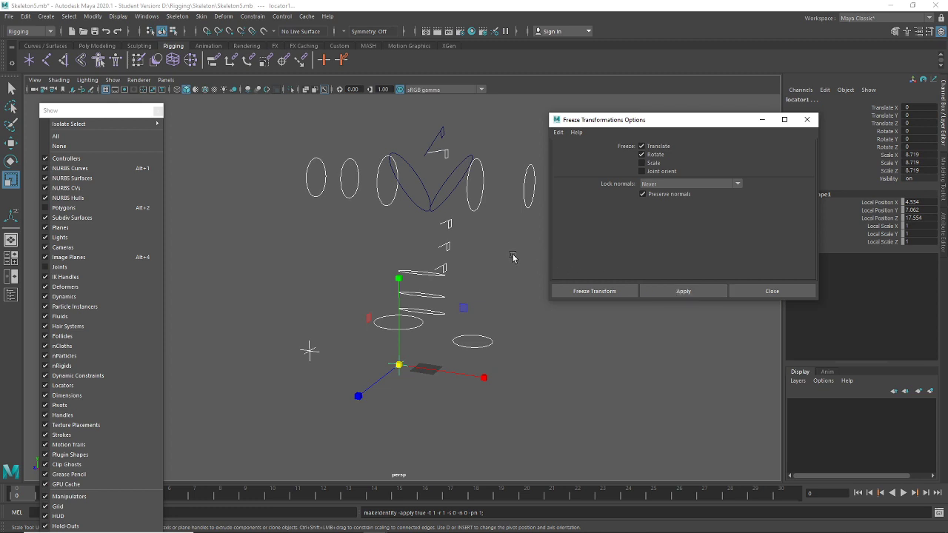
# Freeze only the translation of the two angled clavicle circles and the angled head control, and close the freeze options
pyautogui.moveTo(451, 200); pyautogui.dragTo(416, 205)
pyautogui.click(655, 157)
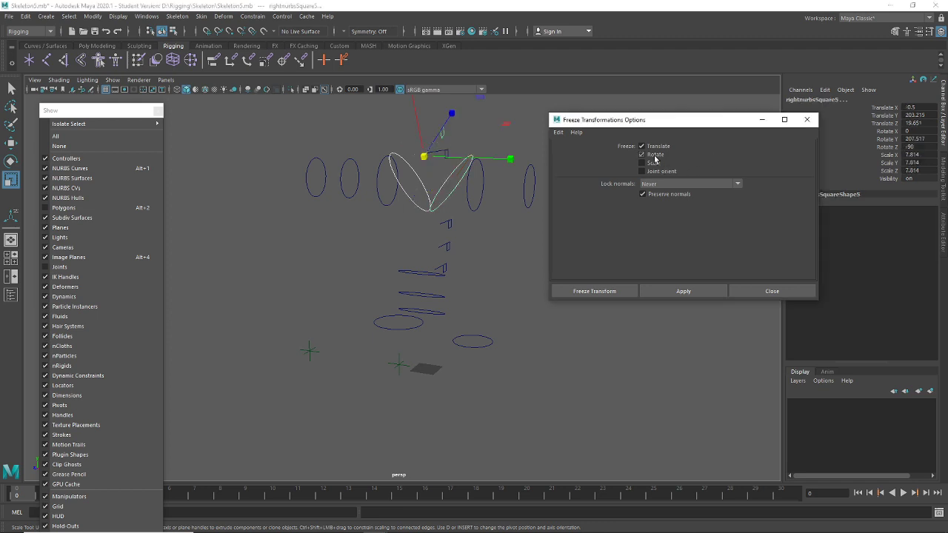
pyautogui.click(684, 291)
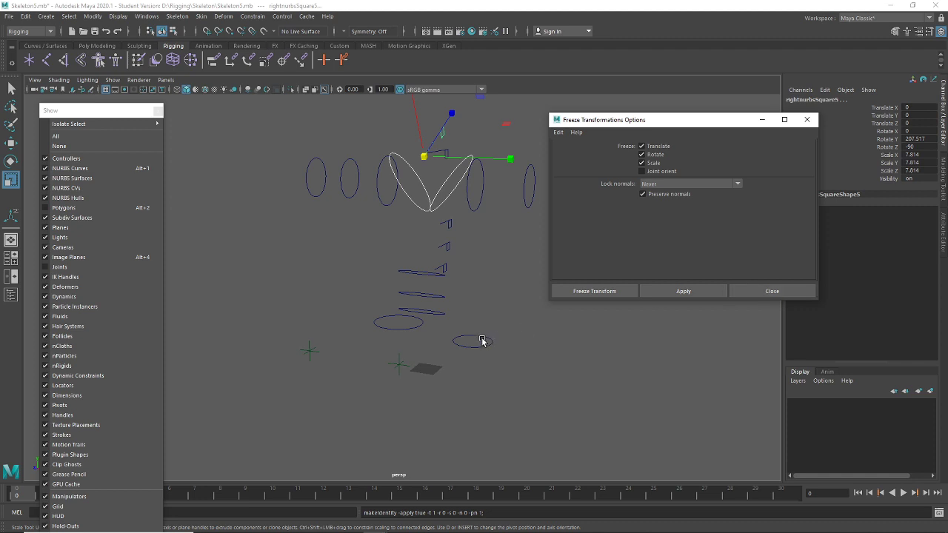
pyautogui.scroll(-3, 482, 341)
pyautogui.click(620, 413)
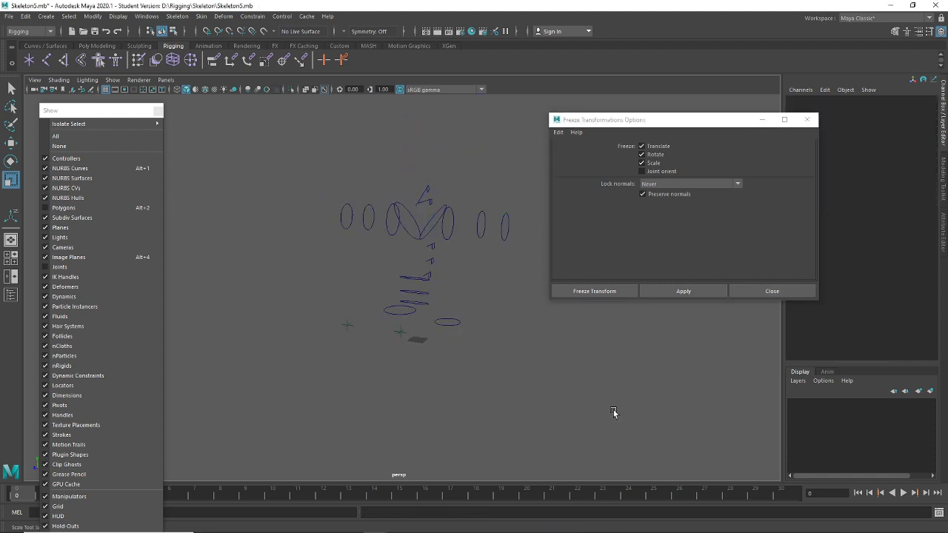
pyautogui.click(653, 164)
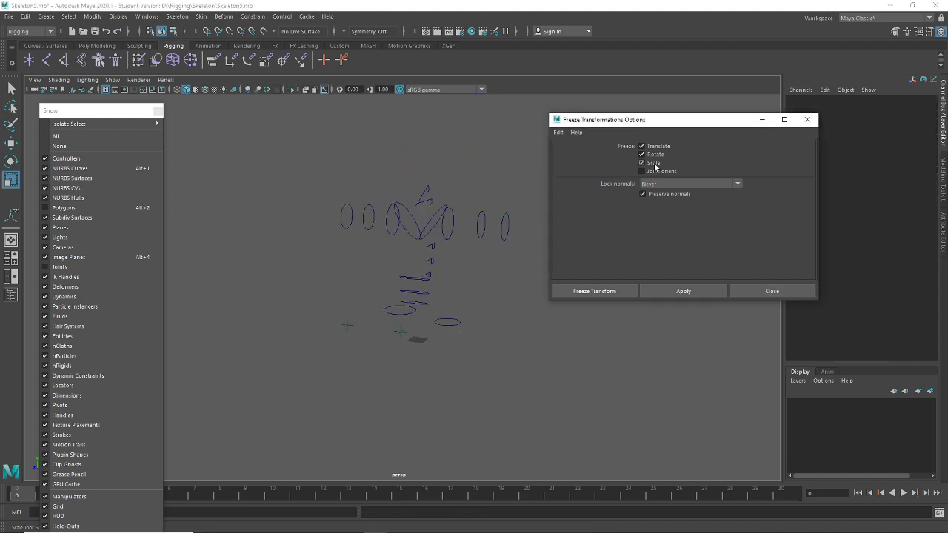
pyautogui.click(751, 292)
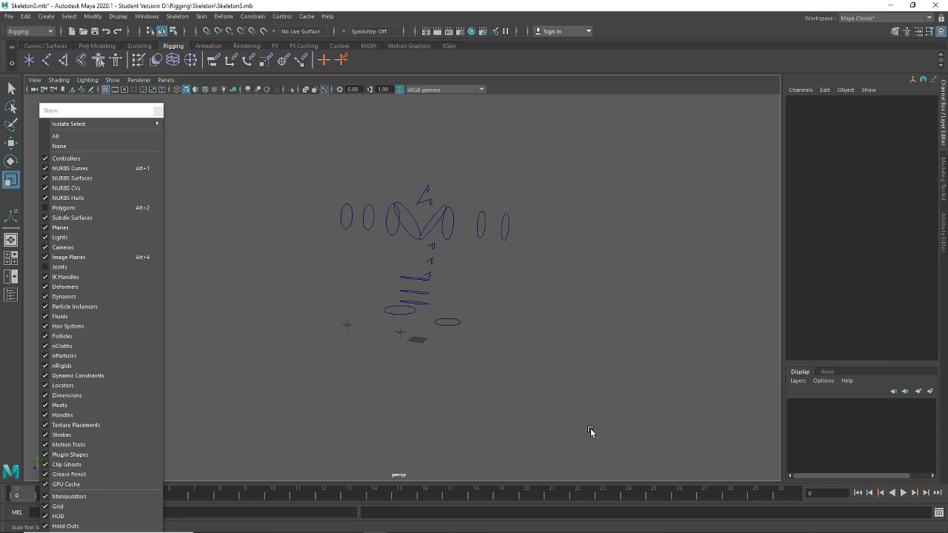
# Lock and hide the Scale X, Y and Z channels on all control curves and both knee locators
pyautogui.moveTo(667, 414); pyautogui.dragTo(211, 142)
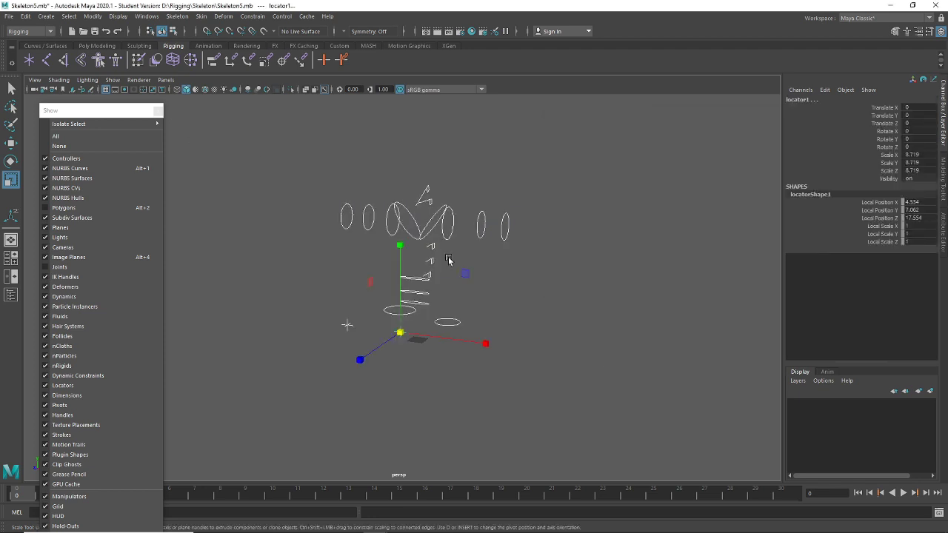
pyautogui.moveTo(893, 157); pyautogui.dragTo(893, 170)
pyautogui.rightClick(886, 157)
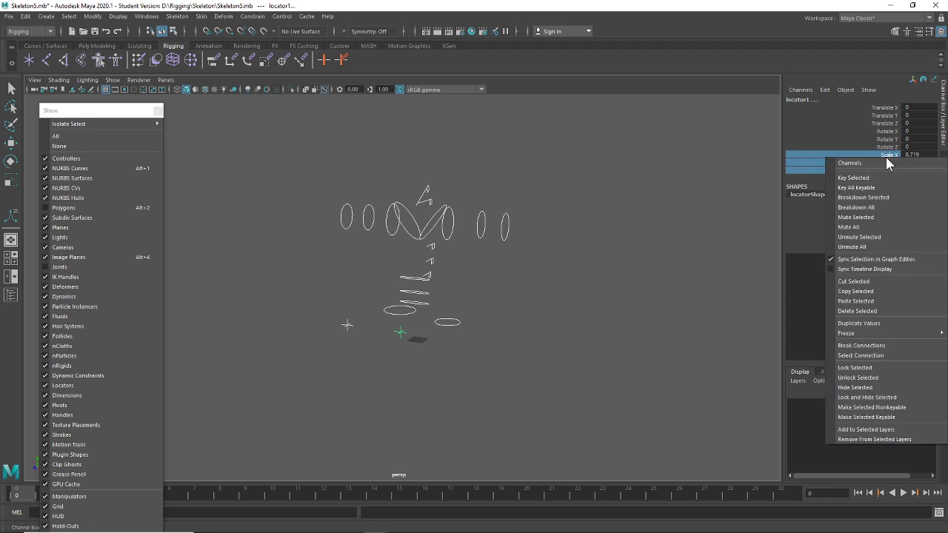
pyautogui.click(893, 397)
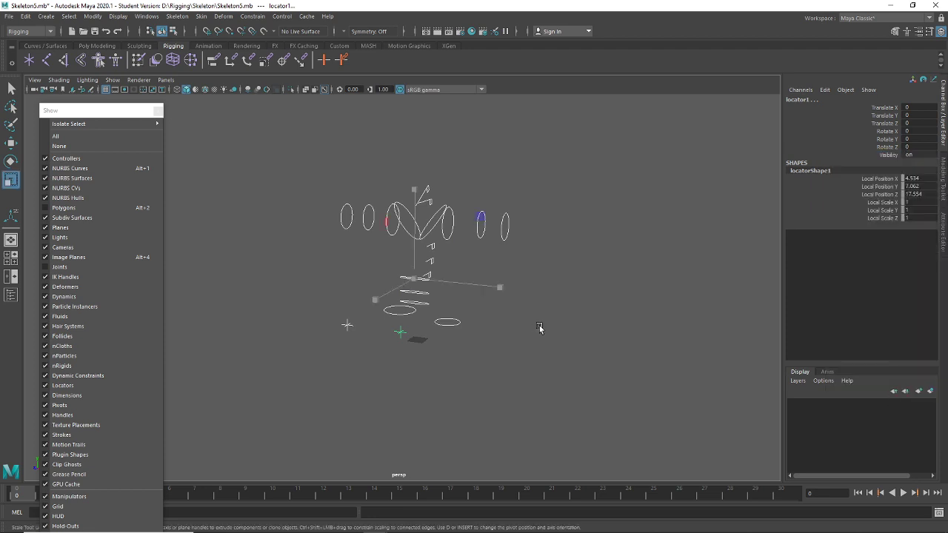
pyautogui.press('r')
pyautogui.click(541, 326)
# Select both knee locators and lock and hide their Rotate X, Y and Z channels
pyautogui.moveTo(574, 188); pyautogui.dragTo(391, 328)
pyautogui.keyDown('alt'); pyautogui.moveTo(471, 309); pyautogui.dragTo(450, 320); pyautogui.keyUp('alt')
pyautogui.click(520, 306)
pyautogui.keyDown('alt'); pyautogui.moveTo(450, 320); pyautogui.dragTo(506, 307, button='middle'); pyautogui.keyUp('alt')
pyautogui.moveTo(385, 274); pyautogui.dragTo(295, 365)
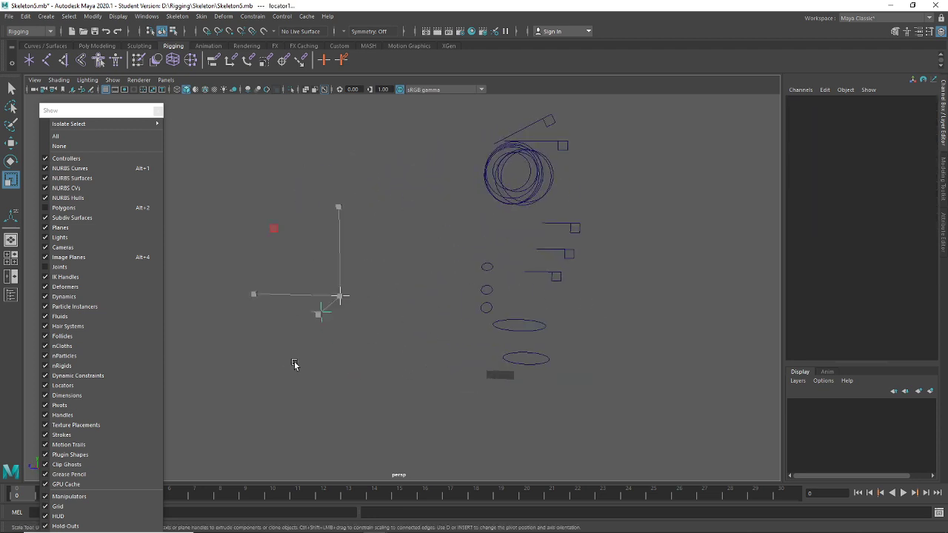
pyautogui.click(886, 131)
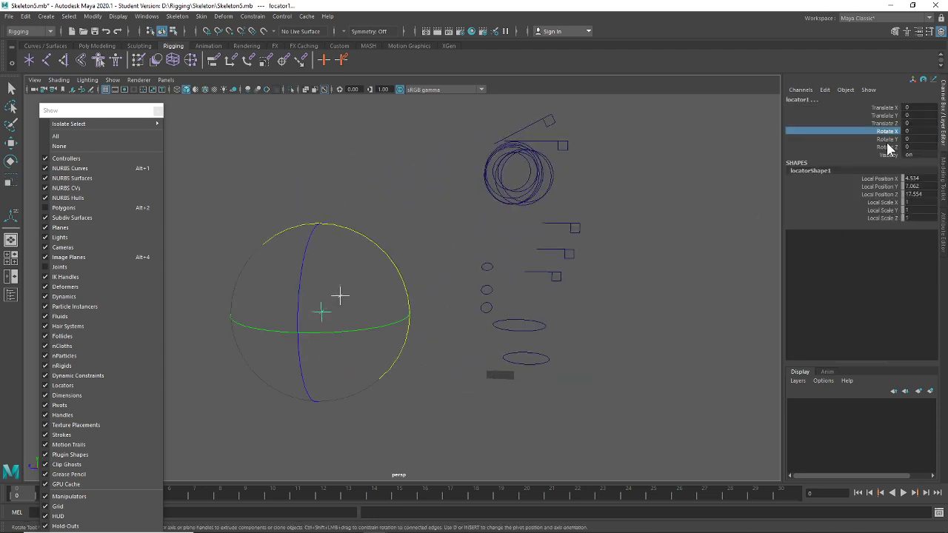
pyautogui.keyDown('shift'); pyautogui.click(887, 147); pyautogui.keyUp('shift')
pyautogui.rightClick(887, 141)
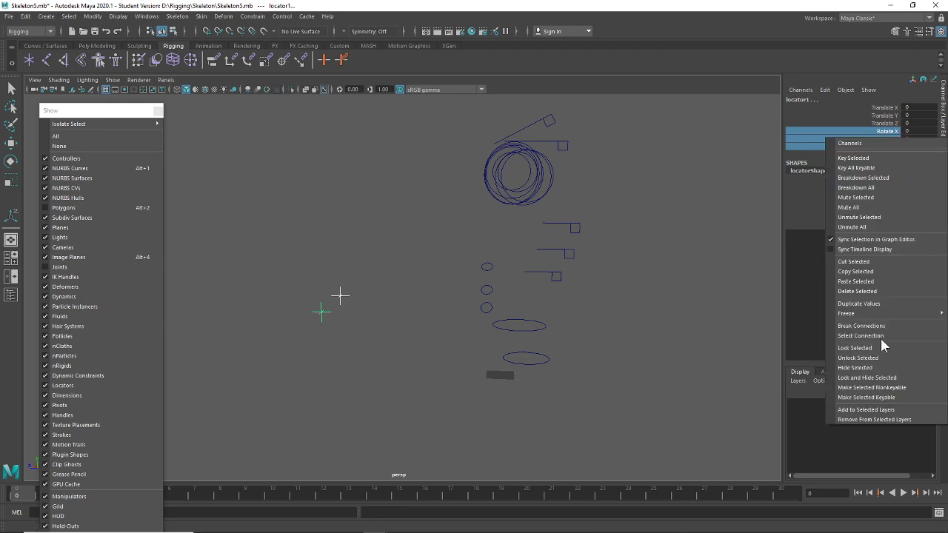
pyautogui.click(894, 379)
# Lock and hide Translate X, Y and Z on every control curve except the two foot circles, leaving the knee locators out
pyautogui.keyDown('alt'); pyautogui.moveTo(629, 296); pyautogui.dragTo(563, 288); pyautogui.keyUp('alt')
pyautogui.moveTo(546, 230); pyautogui.dragTo(639, 199)
pyautogui.click(525, 351)
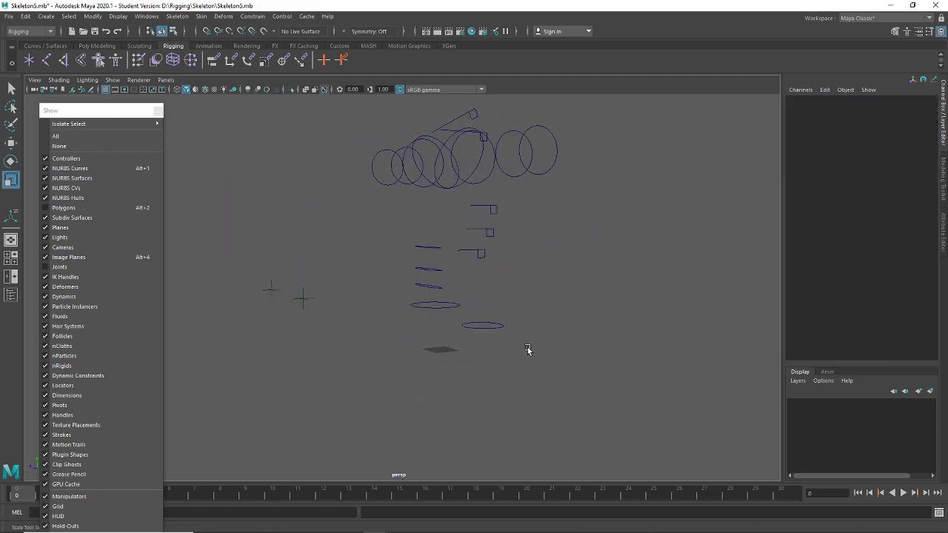
pyautogui.moveTo(618, 380); pyautogui.dragTo(351, 102)
pyautogui.keyDown('alt'); pyautogui.moveTo(519, 341); pyautogui.dragTo(457, 325); pyautogui.keyUp('alt')
pyautogui.keyDown('alt'); pyautogui.moveTo(399, 363); pyautogui.dragTo(511, 352); pyautogui.keyUp('alt')
pyautogui.moveTo(884, 107); pyautogui.dragTo(888, 124)
pyautogui.rightClick(869, 117)
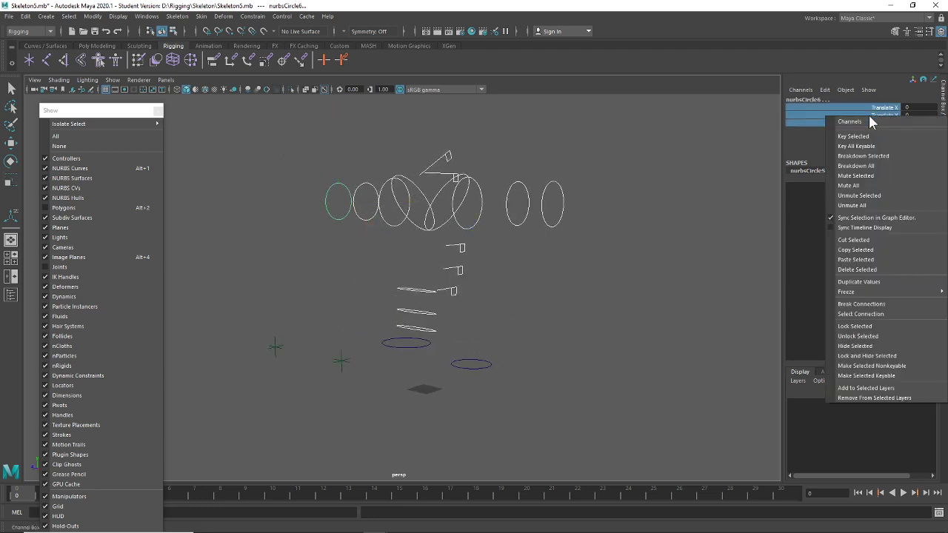
pyautogui.click(886, 356)
pyautogui.click(597, 307)
# Test-move one foot control circle and undo the move
pyautogui.keyDown('alt'); pyautogui.moveTo(597, 307); pyautogui.dragTo(537, 308); pyautogui.keyUp('alt')
pyautogui.click(516, 362)
pyautogui.press('r')
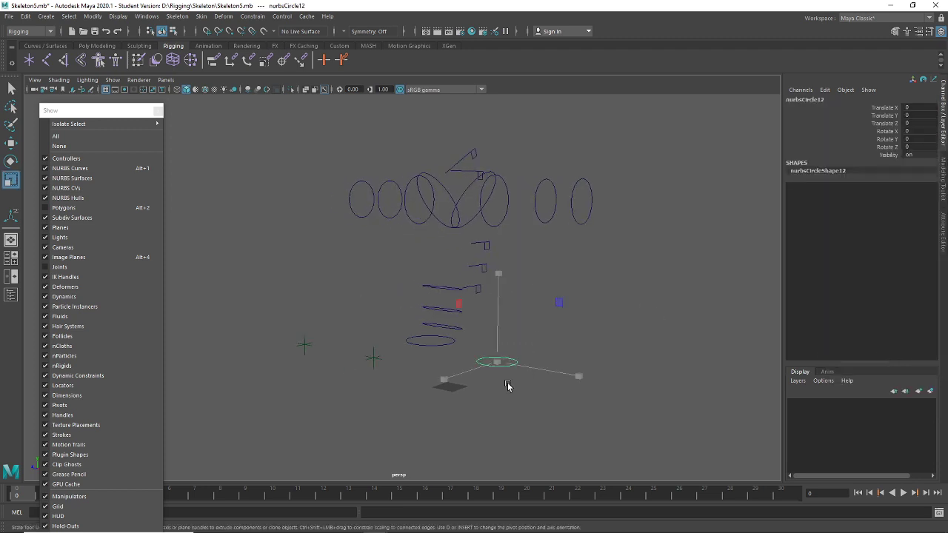
pyautogui.press('w')
pyautogui.press('e')
pyautogui.press('w')
pyautogui.moveTo(498, 363); pyautogui.dragTo(501, 343)
pyautogui.hotkey('ctrl', 'z')
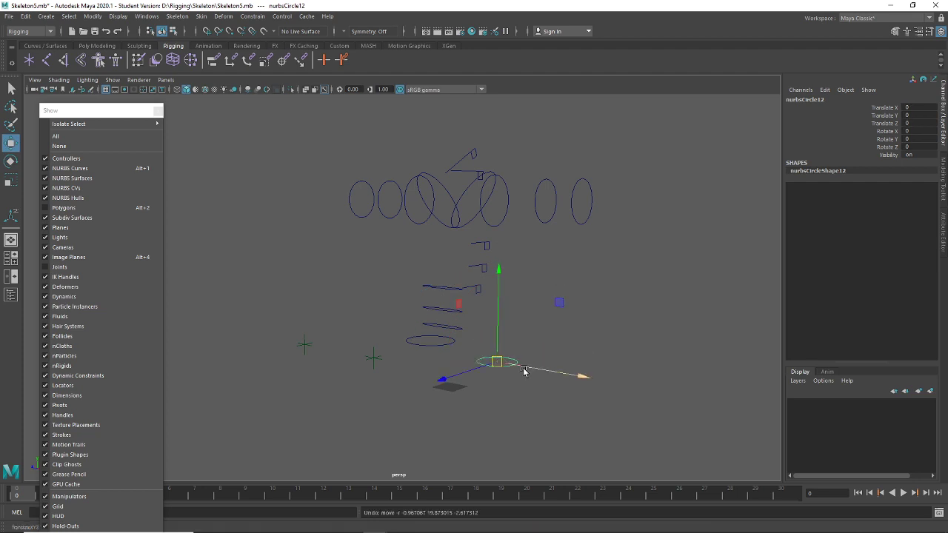
# Check which channels remain available on the arm and head controls, the spine squares and the two knee locators
pyautogui.press('e')
pyautogui.click(622, 205)
pyautogui.click(474, 257)
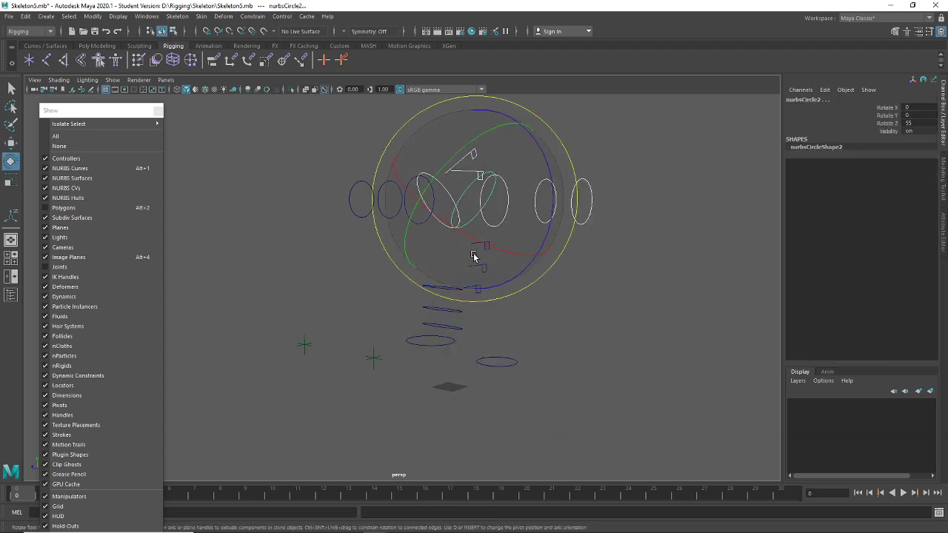
pyautogui.click(602, 301)
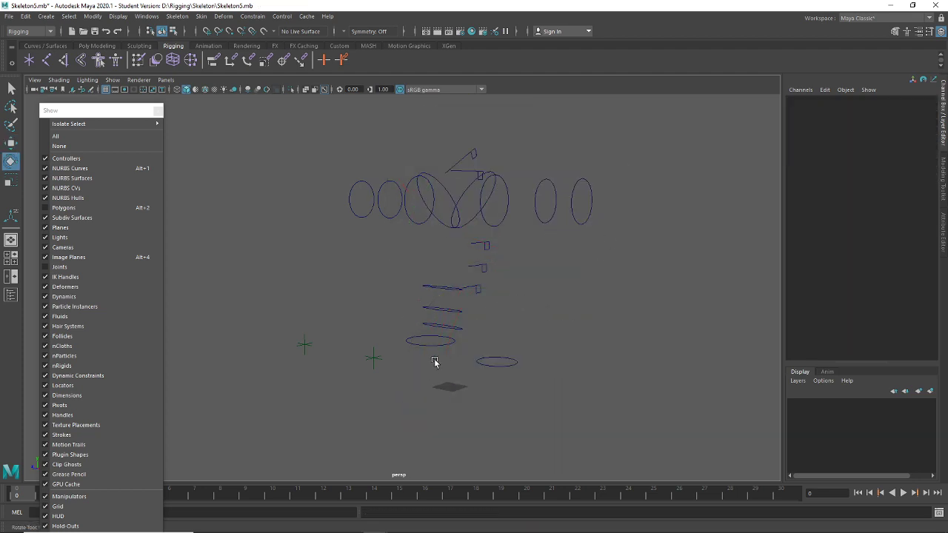
pyautogui.keyDown('alt'); pyautogui.moveTo(435, 361); pyautogui.dragTo(501, 296); pyautogui.keyUp('alt')
pyautogui.click(503, 292)
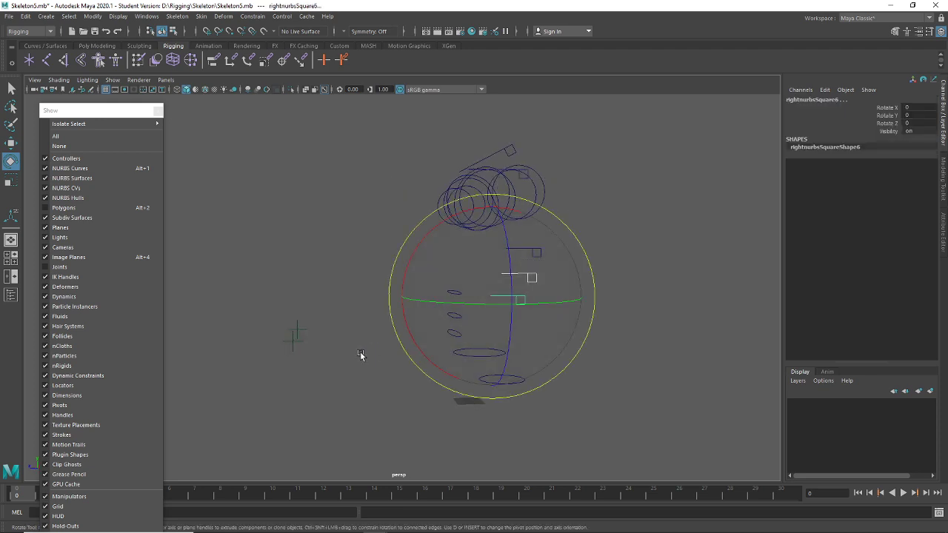
pyautogui.click(300, 338)
pyautogui.keyDown('alt'); pyautogui.moveTo(468, 407); pyautogui.dragTo(550, 397); pyautogui.keyUp('alt')
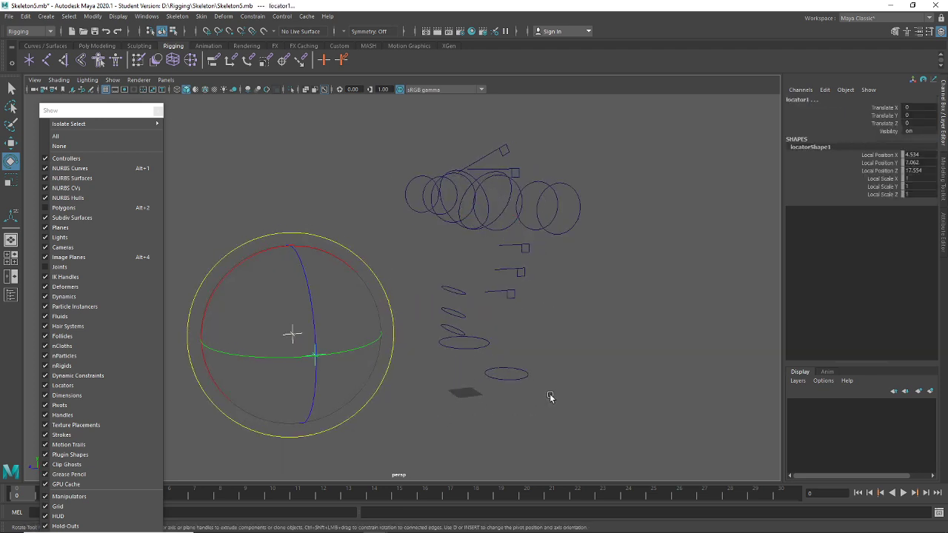
pyautogui.click(579, 346)
pyautogui.moveTo(579, 345)
pyautogui.keyDown('alt'); pyautogui.mouseDown()
pyautogui.moveTo(550, 345)
pyautogui.moveTo(590, 346)
pyautogui.mouseUp(); pyautogui.keyUp('alt')
# Display the skeleton's joints in the viewport with the polygons hidden, and clear the selection around the head controls
pyautogui.click(106, 208)
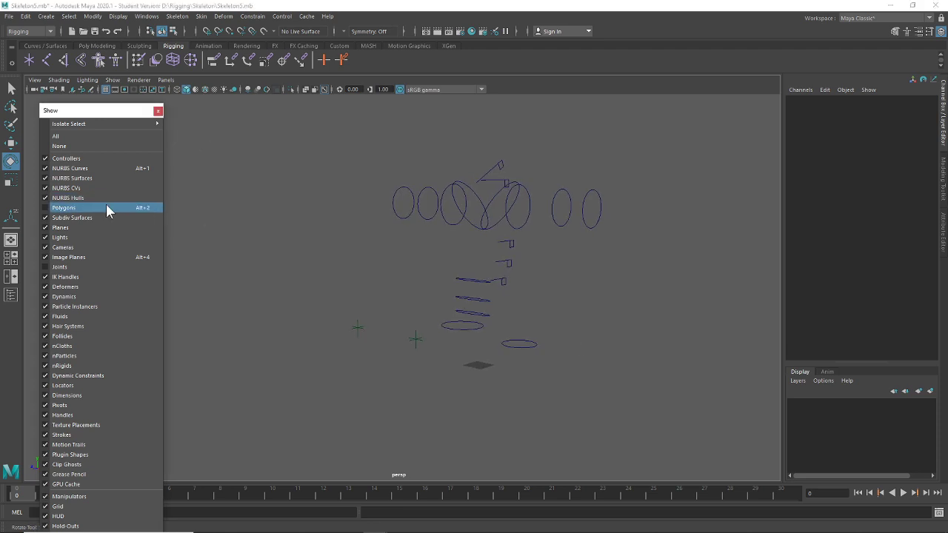
pyautogui.click(106, 207)
pyautogui.click(113, 266)
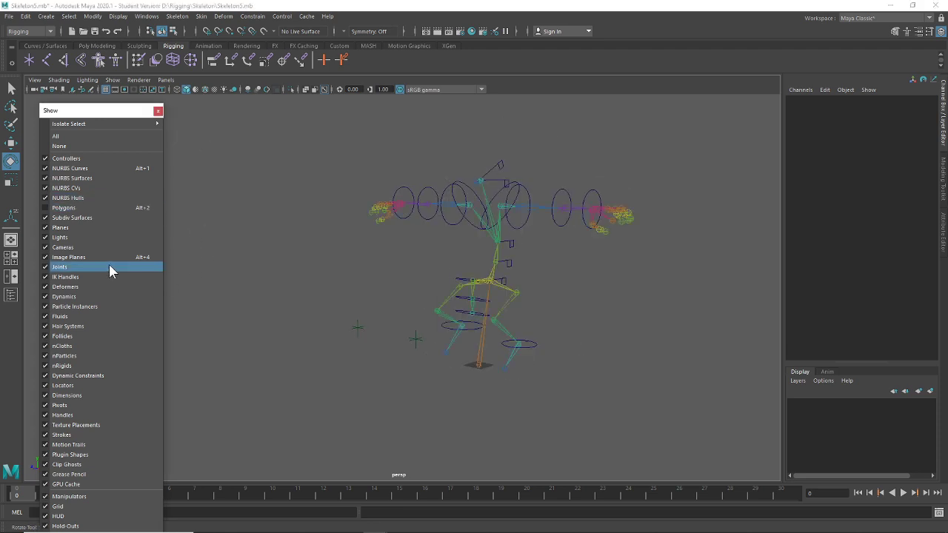
pyautogui.keyDown('alt'); pyautogui.moveTo(385, 311); pyautogui.dragTo(367, 284); pyautogui.keyUp('alt')
pyautogui.keyDown('alt'); pyautogui.moveTo(449, 311); pyautogui.dragTo(465, 223); pyautogui.keyUp('alt')
pyautogui.moveTo(461, 188); pyautogui.dragTo(492, 257)
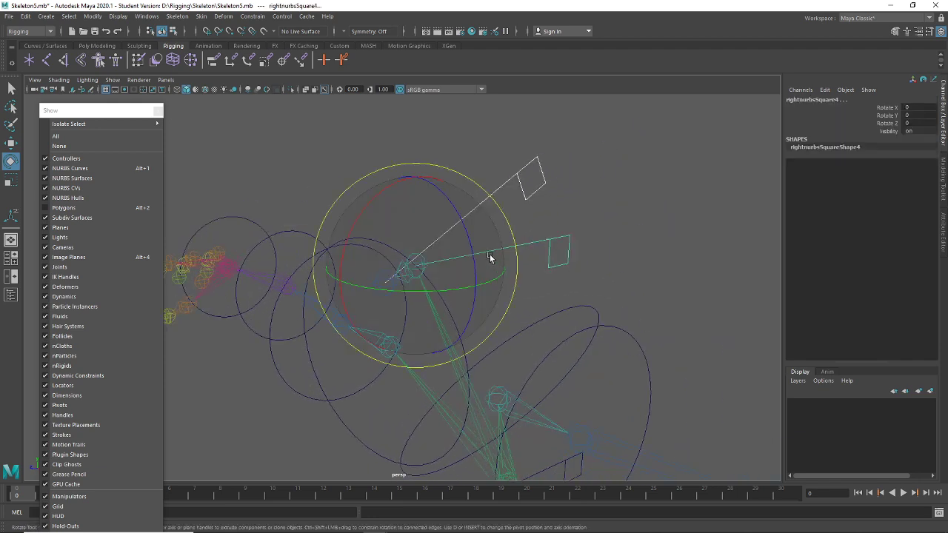
pyautogui.click(645, 237)
pyautogui.press('t')
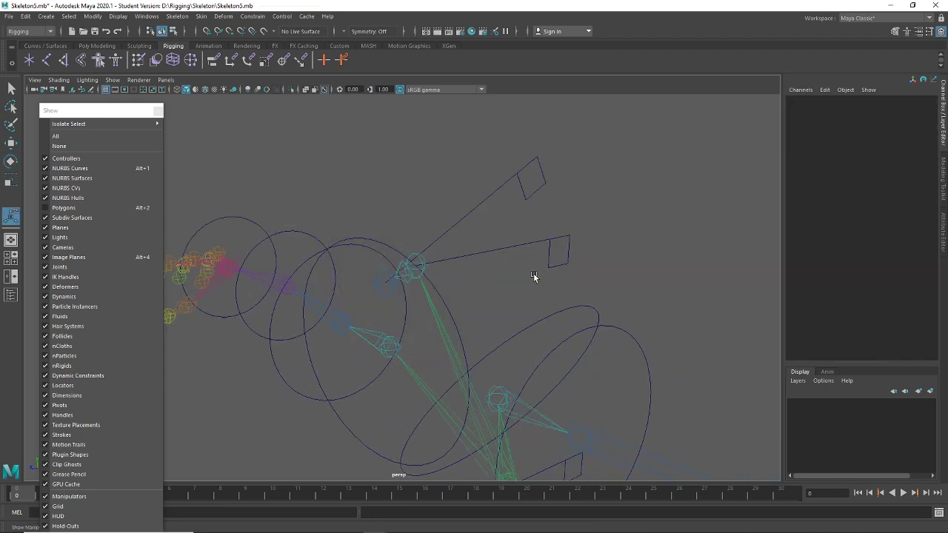
# Parent-constrain the Jaw joint to the angled head control, with reset options and Maintain Offset, all axes and weight 1
pyautogui.keyDown('alt'); pyautogui.moveTo(493, 277); pyautogui.dragTo(568, 261); pyautogui.keyUp('alt')
pyautogui.moveTo(539, 189); pyautogui.dragTo(543, 251)
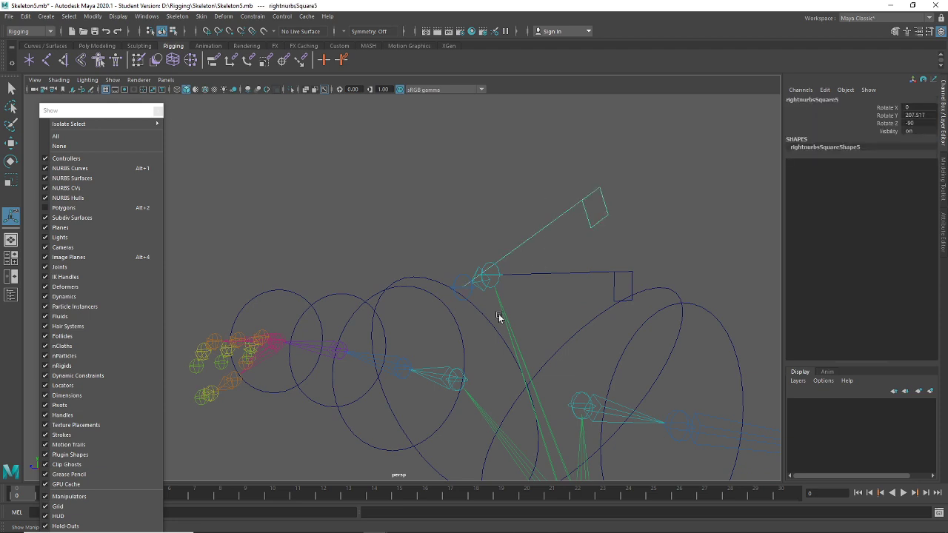
pyautogui.click(470, 295)
pyautogui.keyDown('alt'); pyautogui.moveTo(469, 294); pyautogui.dragTo(545, 343); pyautogui.keyUp('alt')
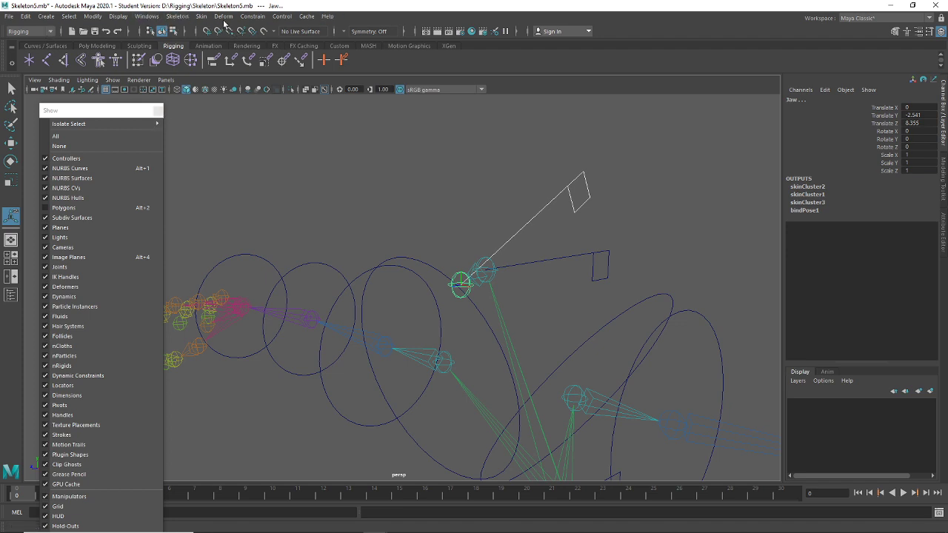
pyautogui.click(252, 17)
pyautogui.click(347, 42)
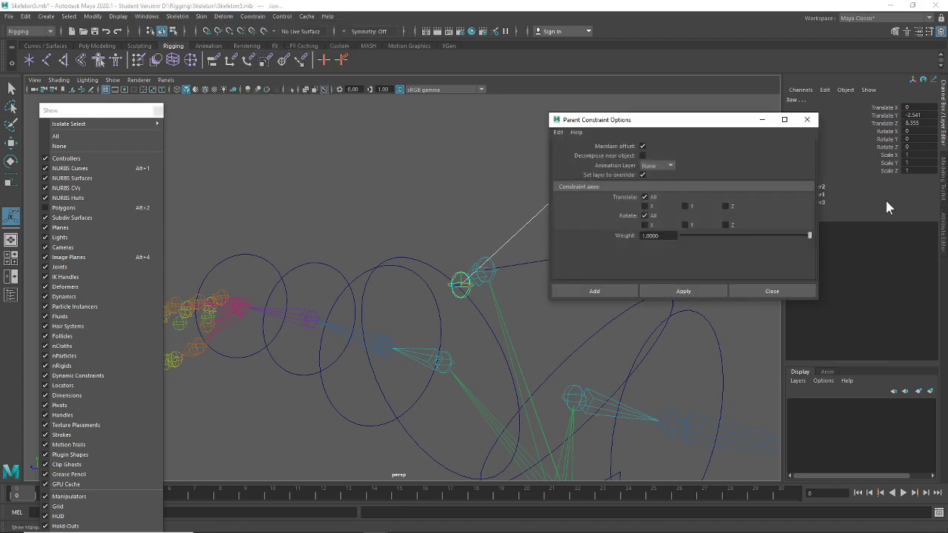
pyautogui.click(581, 134)
pyautogui.moveTo(557, 135)
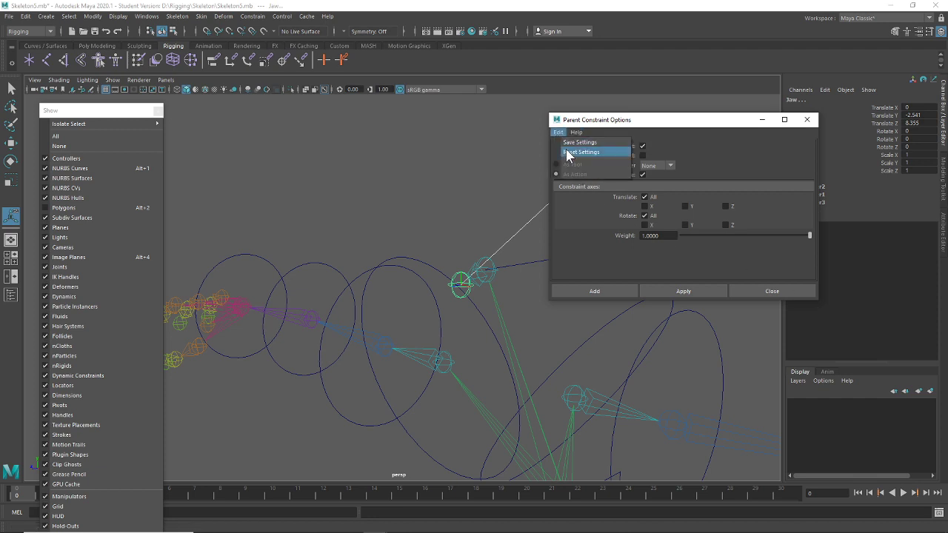
pyautogui.click(567, 153)
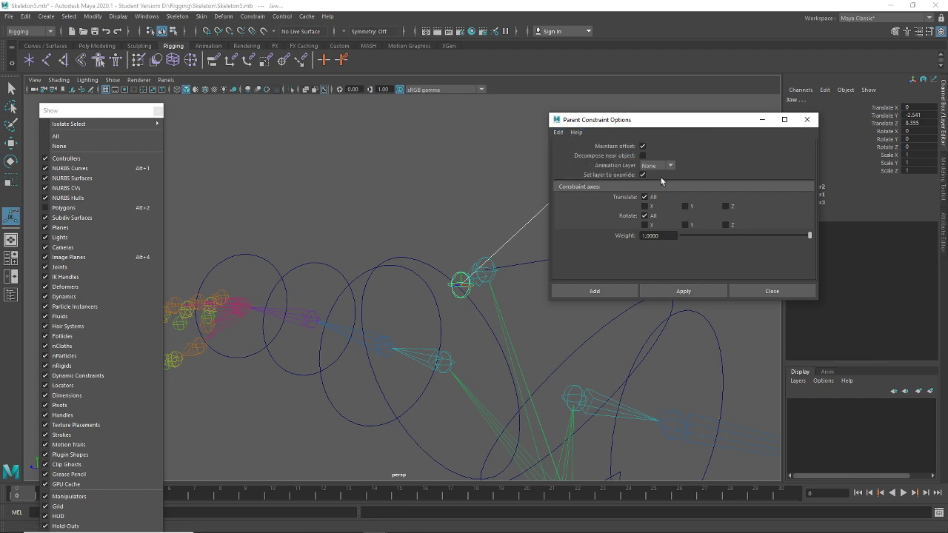
pyautogui.click(694, 298)
pyautogui.keyDown('alt'); pyautogui.moveTo(581, 354); pyautogui.dragTo(505, 356, button='middle'); pyautogui.keyUp('alt')
# Test-rotate the jaw control with the polygon mesh shown, undo the rotation and hide the mesh again
pyautogui.click(433, 197)
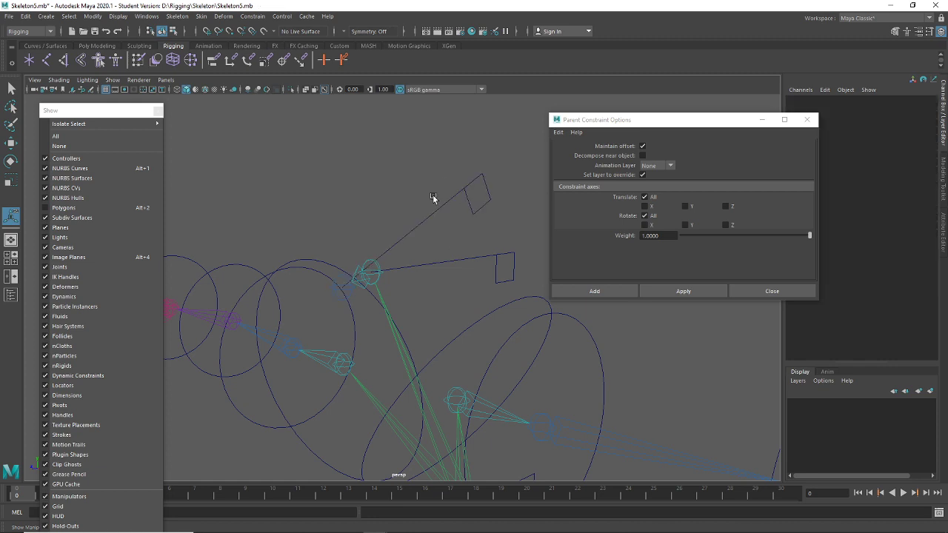
pyautogui.click(424, 232)
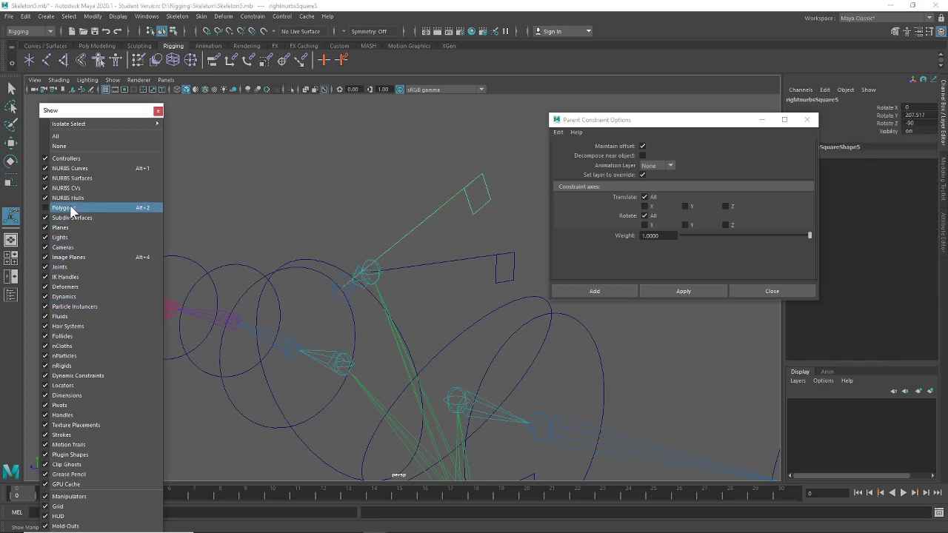
pyautogui.click(70, 207)
pyautogui.press('e')
pyautogui.moveTo(364, 280); pyautogui.dragTo(340, 310)
pyautogui.hotkey('ctrl', 'z')
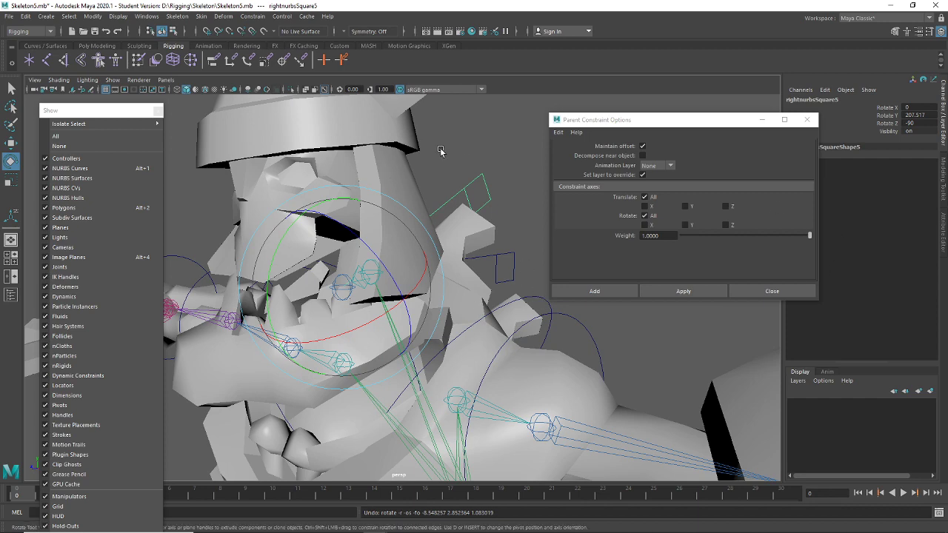
pyautogui.click(74, 207)
pyautogui.click(506, 132)
pyautogui.keyDown('alt'); pyautogui.moveTo(474, 298); pyautogui.dragTo(446, 242, button='middle'); pyautogui.keyUp('alt')
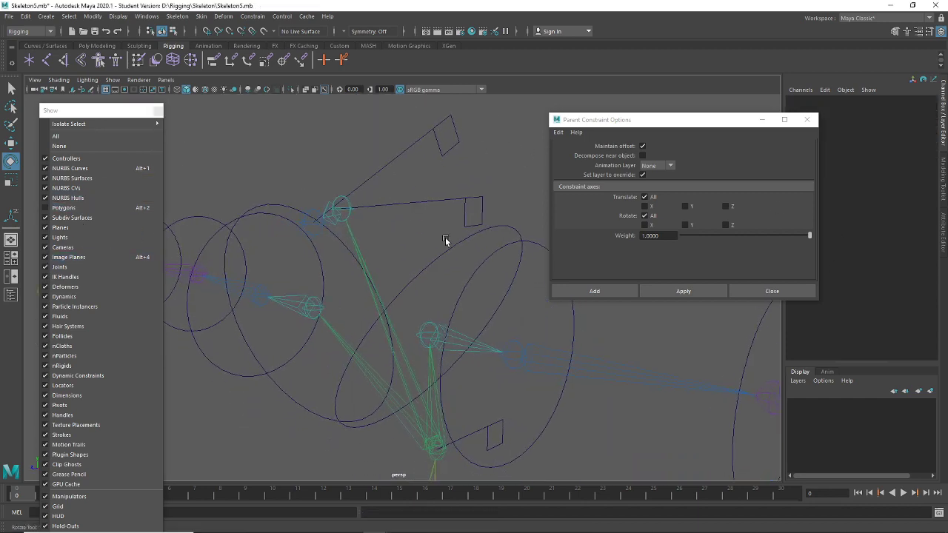
# Parent-constrain the Head joint to the straight square head control, using the same constraint options
pyautogui.moveTo(414, 183); pyautogui.dragTo(368, 232)
pyautogui.press('t')
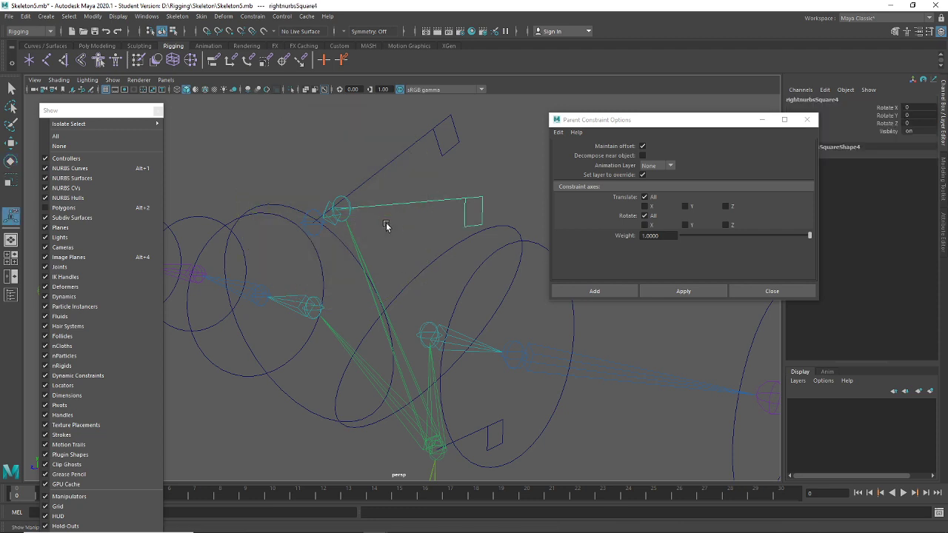
pyautogui.keyDown('shift'); pyautogui.click(348, 203); pyautogui.keyUp('shift')
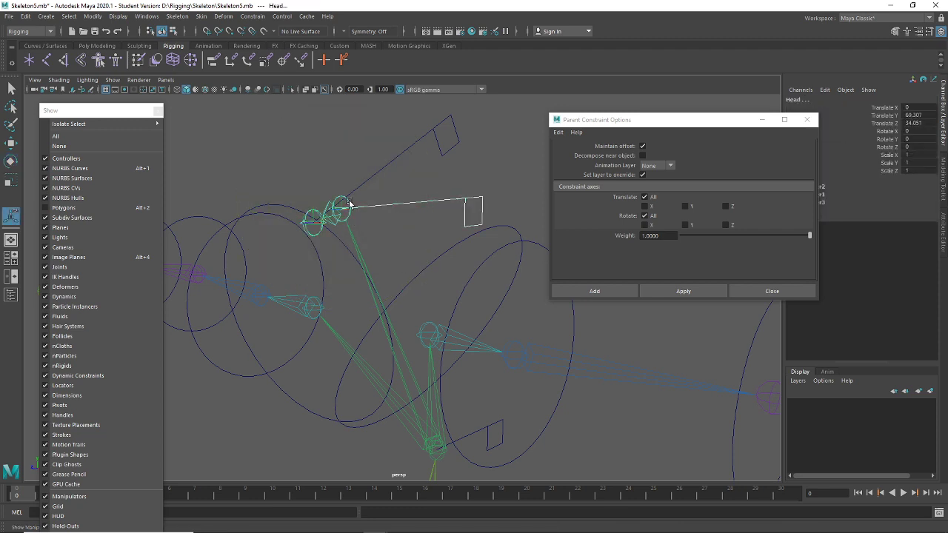
pyautogui.click(682, 291)
# Parent-constrain the Spine1 and Spine joints, each to the square control beside it
pyautogui.keyDown('alt'); pyautogui.moveTo(543, 387); pyautogui.dragTo(409, 289, button='middle'); pyautogui.keyUp('alt')
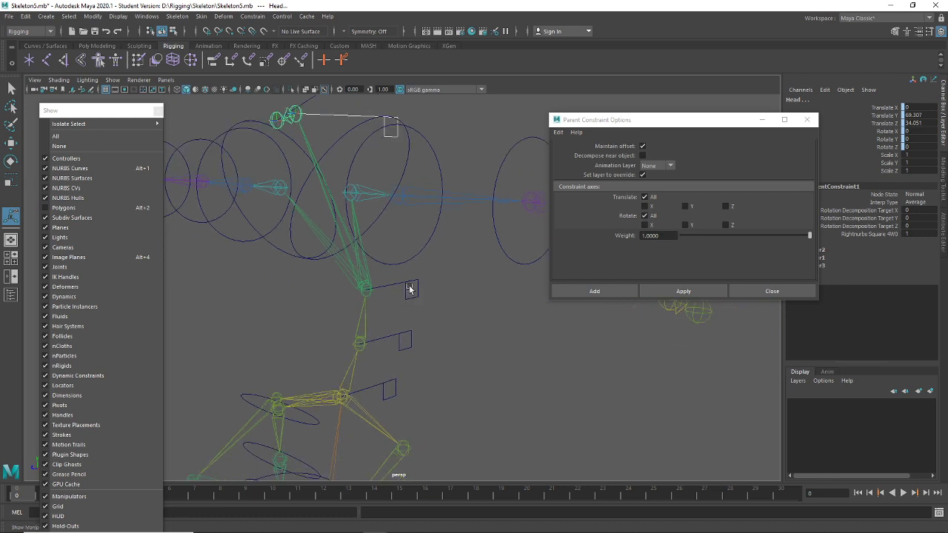
pyautogui.click(406, 292)
pyautogui.keyDown('shift'); pyautogui.click(366, 288); pyautogui.keyUp('shift')
pyautogui.click(683, 291)
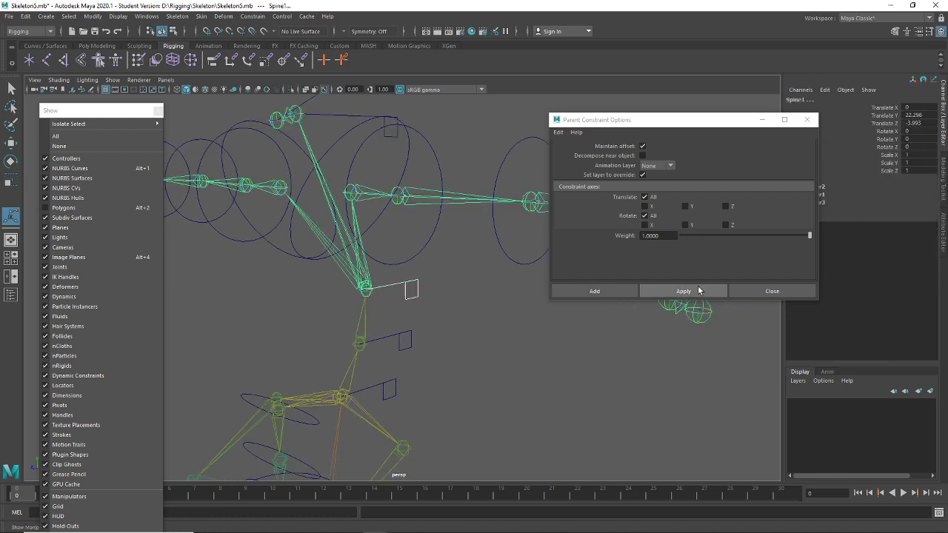
pyautogui.click(410, 341)
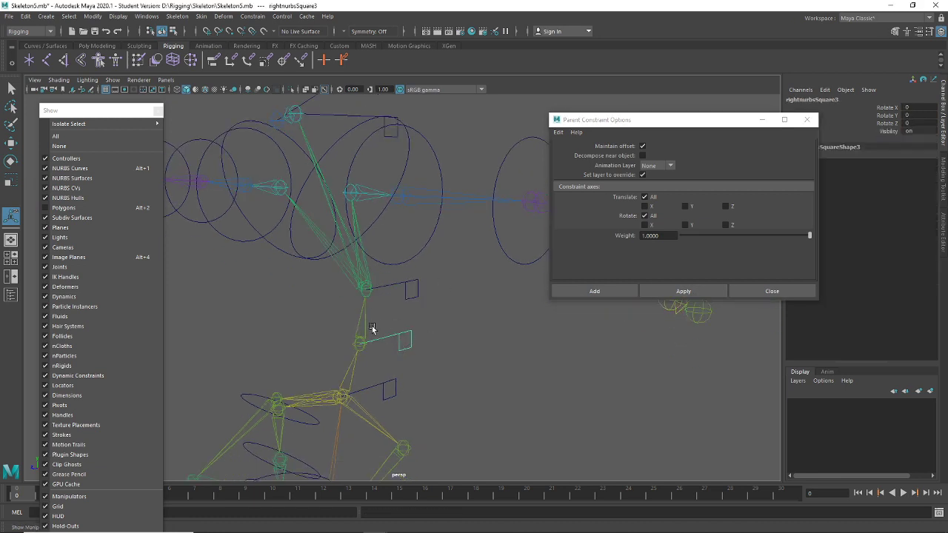
pyautogui.keyDown('shift'); pyautogui.click(372, 329); pyautogui.keyUp('shift')
pyautogui.click(683, 291)
# Parent-constrain the Hip joint to the lowest square control beside the spine
pyautogui.keyDown('alt'); pyautogui.moveTo(403, 383); pyautogui.dragTo(400, 314, button='middle'); pyautogui.keyUp('alt')
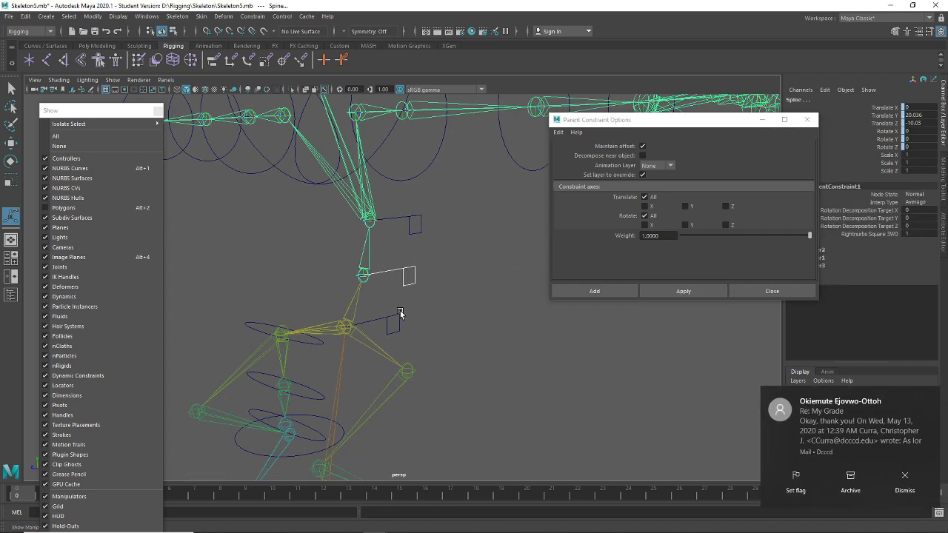
pyautogui.click(400, 314)
pyautogui.keyDown('shift'); pyautogui.click(354, 315); pyautogui.keyUp('shift')
pyautogui.click(683, 291)
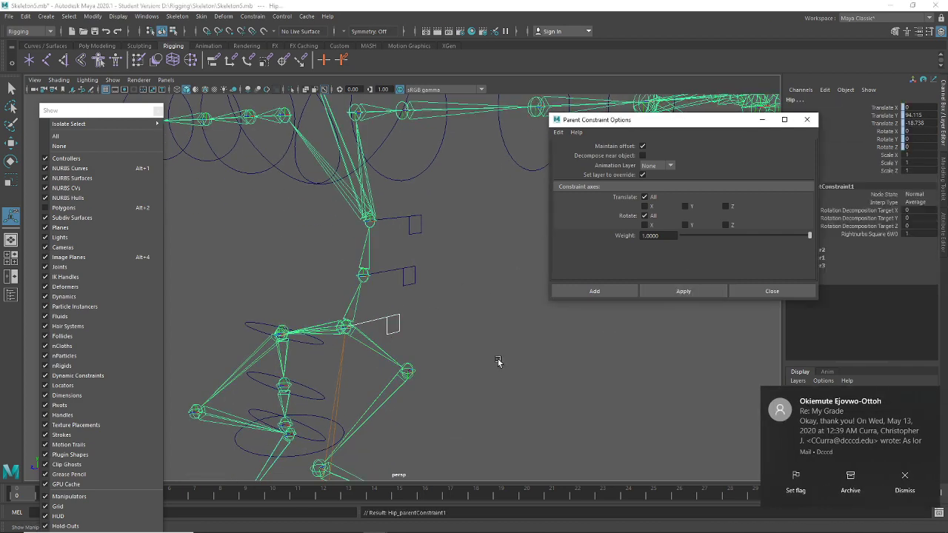
# Parent-constrain the LClav joint to its angled clavicle circle, moving the constraint options window clear of the arm
pyautogui.keyDown('alt'); pyautogui.moveTo(441, 376); pyautogui.dragTo(456, 260, button='middle'); pyautogui.keyUp('alt')
pyautogui.scroll(-4, 461, 270)
pyautogui.keyDown('alt'); pyautogui.moveTo(388, 378); pyautogui.dragTo(404, 383); pyautogui.keyUp('alt')
pyautogui.keyDown('alt'); pyautogui.moveTo(415, 251); pyautogui.dragTo(419, 327, button='middle'); pyautogui.keyUp('alt')
pyautogui.keyDown('alt'); pyautogui.moveTo(468, 182); pyautogui.dragTo(461, 262, button='middle'); pyautogui.keyUp('alt')
pyautogui.keyDown('alt'); pyautogui.moveTo(357, 319); pyautogui.dragTo(409, 302); pyautogui.keyUp('alt')
pyautogui.keyDown('alt'); pyautogui.moveTo(394, 313); pyautogui.dragTo(405, 287, button='middle'); pyautogui.keyUp('alt')
pyautogui.moveTo(629, 120); pyautogui.dragTo(763, 132)
pyautogui.keyDown('alt'); pyautogui.moveTo(411, 293); pyautogui.dragTo(498, 285, button='middle'); pyautogui.keyUp('alt')
pyautogui.keyDown('alt'); pyautogui.moveTo(497, 286); pyautogui.dragTo(440, 286); pyautogui.keyUp('alt')
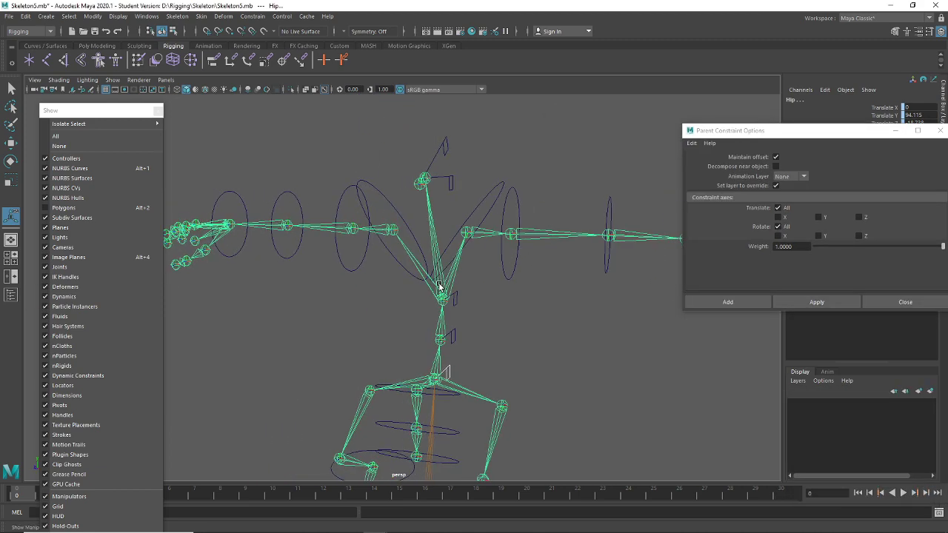
pyautogui.keyDown('alt'); pyautogui.moveTo(440, 287); pyautogui.dragTo(383, 309, button='middle'); pyautogui.keyUp('alt')
pyautogui.scroll(4, 383, 309)
pyautogui.keyDown('alt'); pyautogui.moveTo(383, 309); pyautogui.dragTo(403, 301); pyautogui.keyUp('alt')
pyautogui.moveTo(445, 184); pyautogui.dragTo(459, 265)
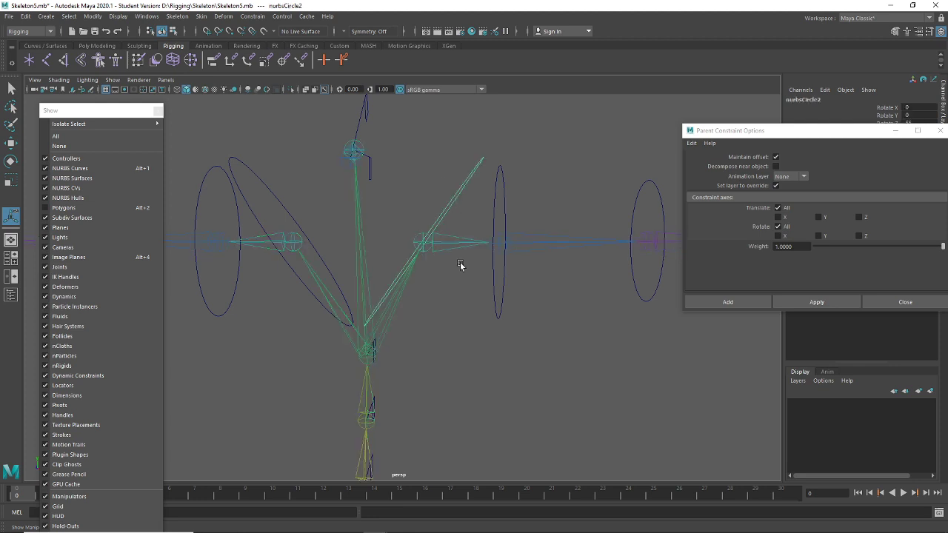
pyautogui.keyDown('shift'); pyautogui.click(450, 243); pyautogui.keyUp('shift')
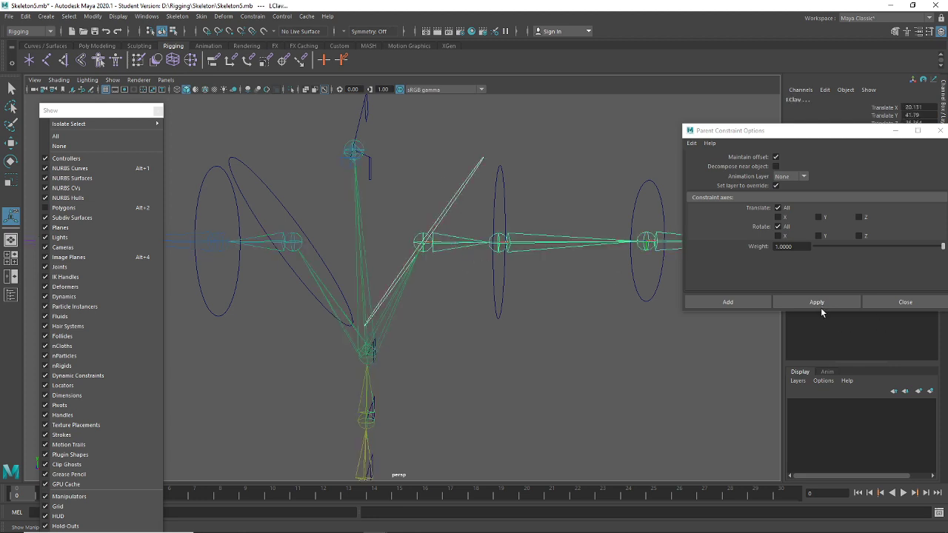
pyautogui.click(820, 305)
# Parent-constrain the LShoulder and LElbow joints, each to the control circle around it
pyautogui.moveTo(535, 289); pyautogui.dragTo(471, 314)
pyautogui.keyDown('shift'); pyautogui.moveTo(562, 205); pyautogui.dragTo(594, 261); pyautogui.keyUp('shift')
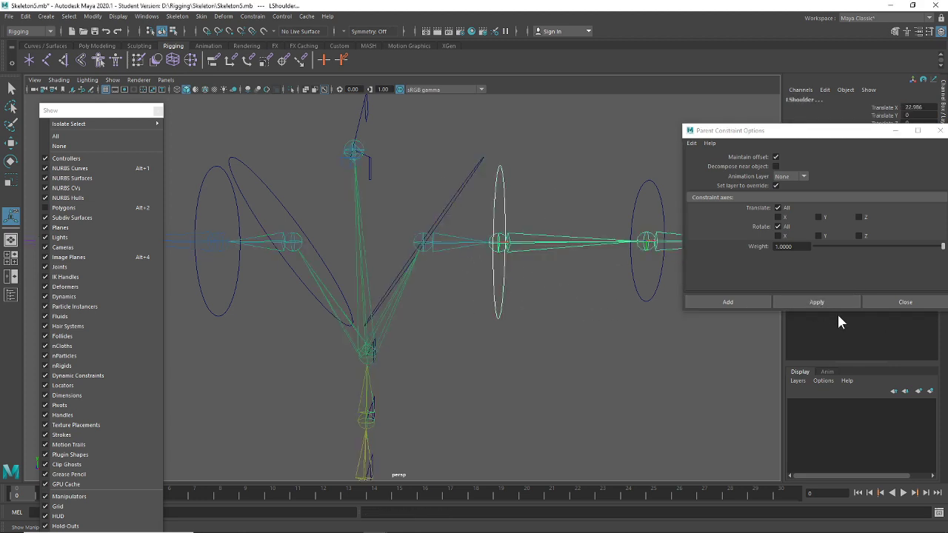
pyautogui.click(822, 304)
pyautogui.keyDown('alt'); pyautogui.moveTo(665, 307); pyautogui.dragTo(502, 309, button='middle'); pyautogui.keyUp('alt')
pyautogui.moveTo(502, 293); pyautogui.dragTo(471, 315)
pyautogui.keyDown('shift'); pyautogui.moveTo(525, 205); pyautogui.dragTo(518, 281); pyautogui.keyUp('shift')
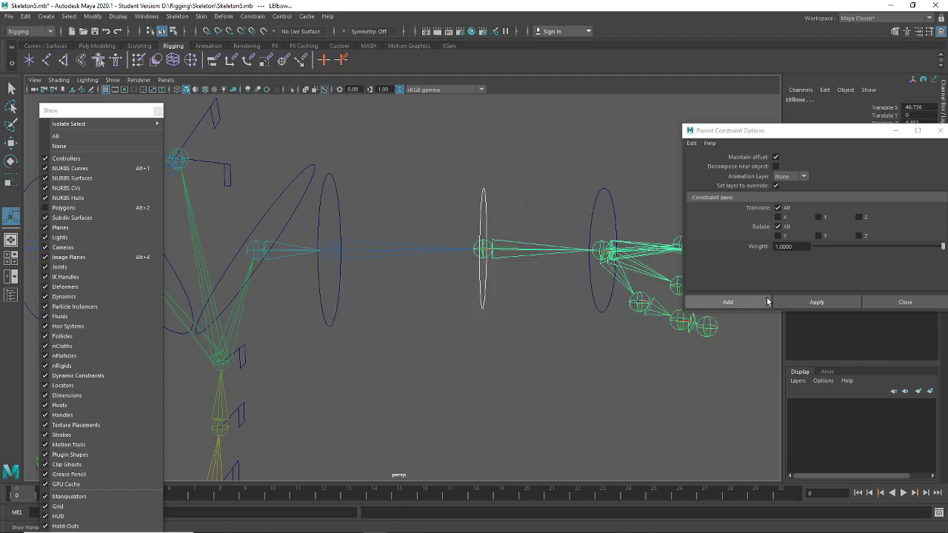
pyautogui.click(813, 304)
# Parent-constrain the LElbow1 wrist joint to the control circle around it
pyautogui.keyDown('alt'); pyautogui.moveTo(640, 240); pyautogui.dragTo(562, 237, button='middle'); pyautogui.keyUp('alt')
pyautogui.moveTo(539, 186); pyautogui.dragTo(518, 207)
pyautogui.keyDown('shift'); pyautogui.click(539, 254); pyautogui.keyUp('shift')
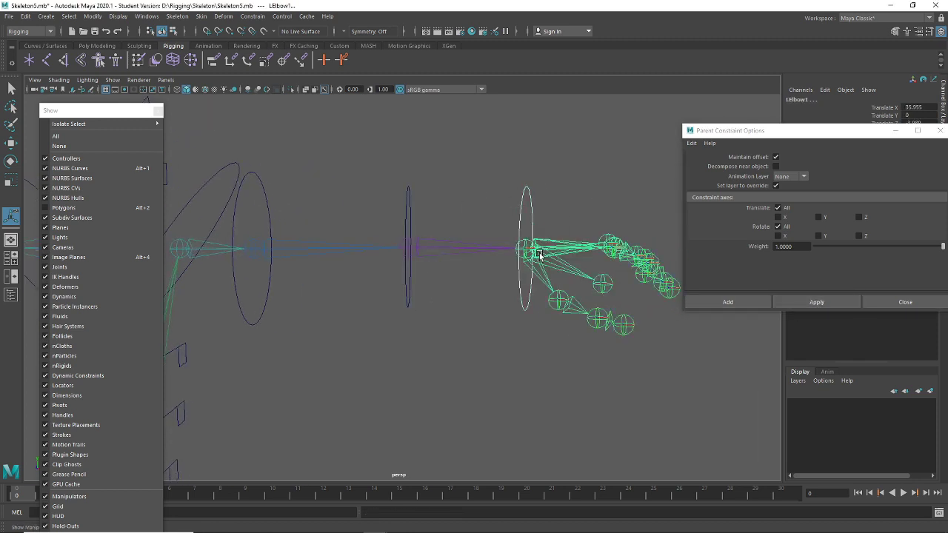
pyautogui.click(833, 305)
# Parent-constrain the RClav joint to its angled circle and the RShoulder joint to its control circle
pyautogui.scroll(-5, 444, 312)
pyautogui.keyDown('alt'); pyautogui.moveTo(330, 320); pyautogui.dragTo(608, 330, button='middle'); pyautogui.keyUp('alt')
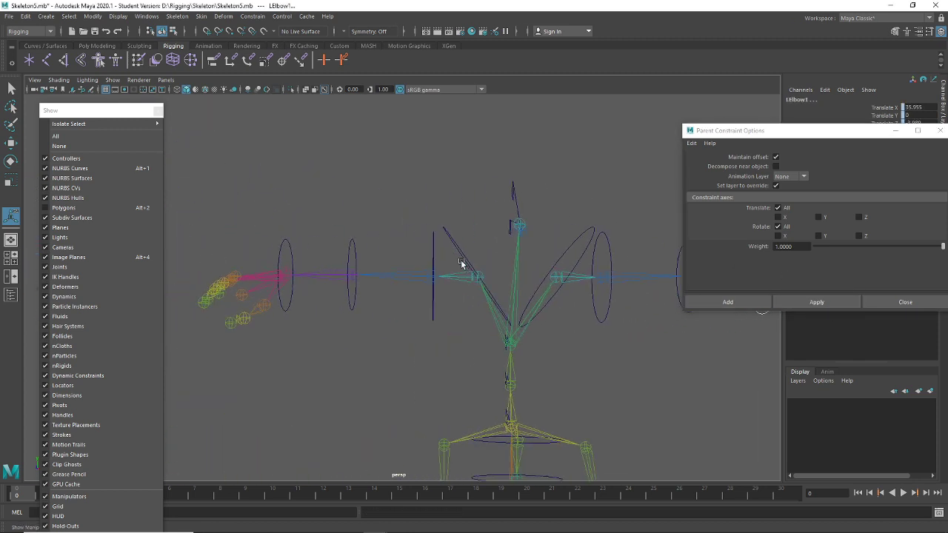
pyautogui.click(448, 235)
pyautogui.keyDown('shift'); pyautogui.click(474, 290); pyautogui.keyUp('shift')
pyautogui.click(815, 302)
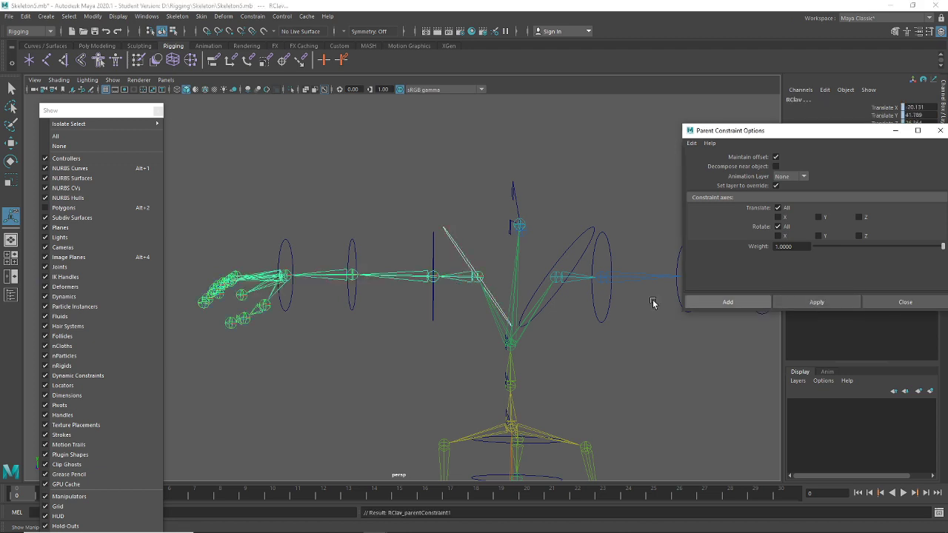
pyautogui.click(434, 314)
pyautogui.keyDown('shift'); pyautogui.click(405, 276); pyautogui.keyUp('shift')
pyautogui.click(786, 304)
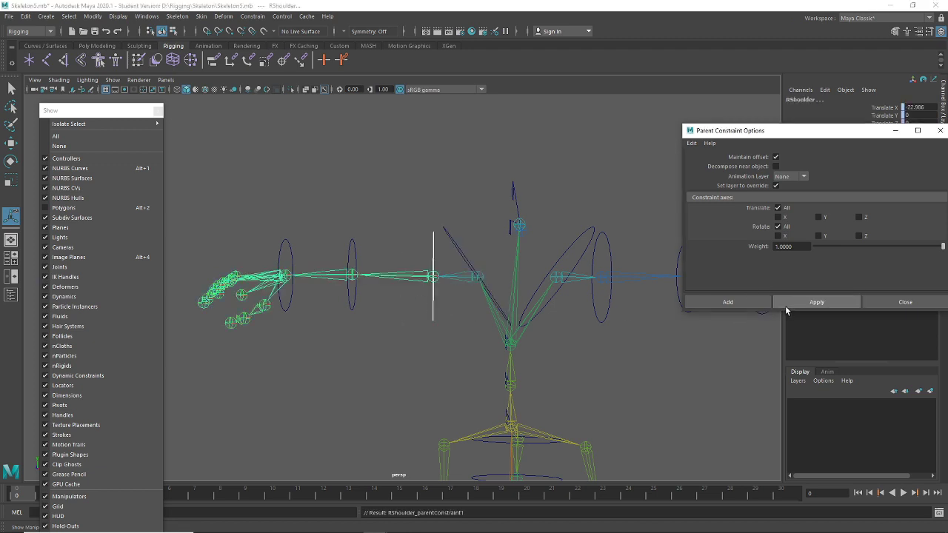
# Parent-constrain the joints at the right elbow and right wrist to their control circles, keeping Maintain offset enabled
pyautogui.click(353, 252)
pyautogui.keyDown('shift'); pyautogui.click(326, 275); pyautogui.keyUp('shift')
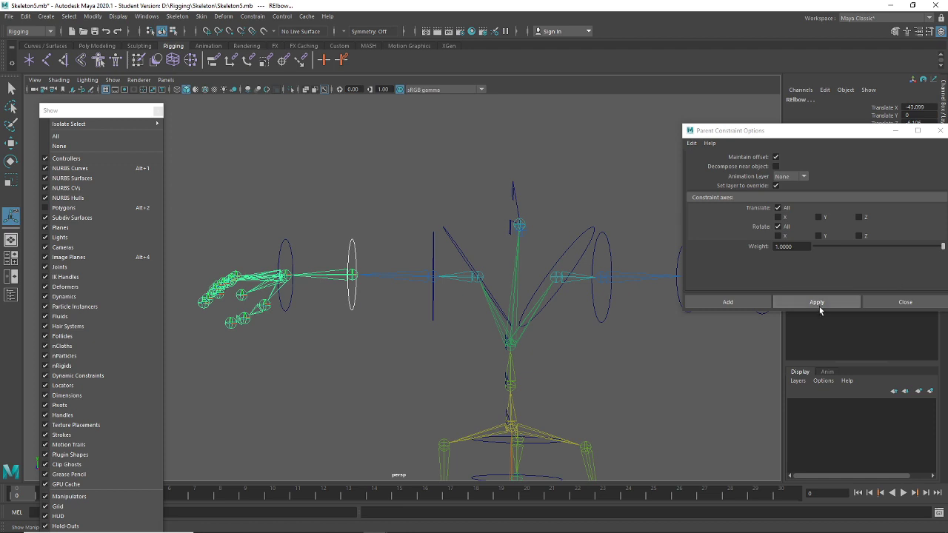
pyautogui.click(816, 302)
pyautogui.click(286, 245)
pyautogui.keyDown('shift'); pyautogui.click(276, 280); pyautogui.keyUp('shift')
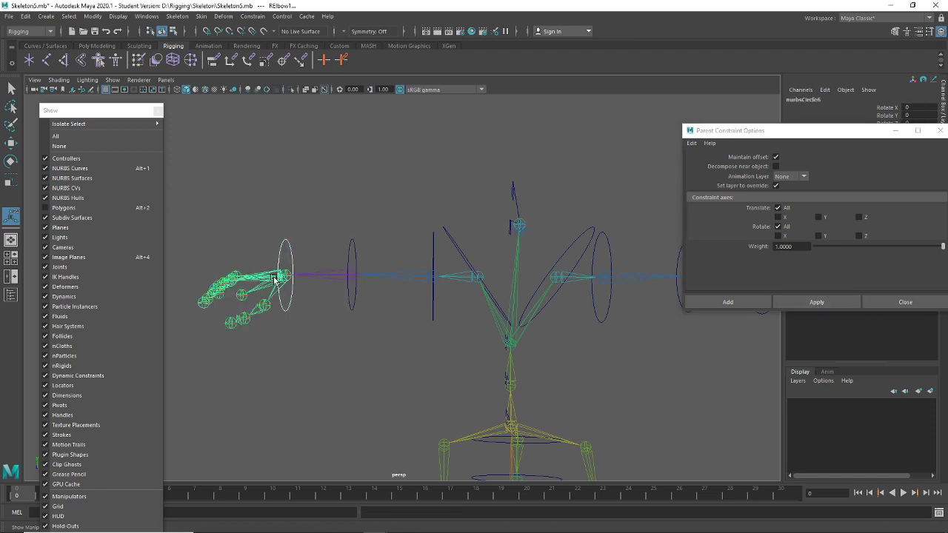
pyautogui.click(845, 302)
# Test-rotate the right clavicle control circle, undo the rotation, and check the right shoulder control
pyautogui.keyDown('alt'); pyautogui.moveTo(610, 382); pyautogui.dragTo(560, 336); pyautogui.keyUp('alt')
pyautogui.click(432, 256)
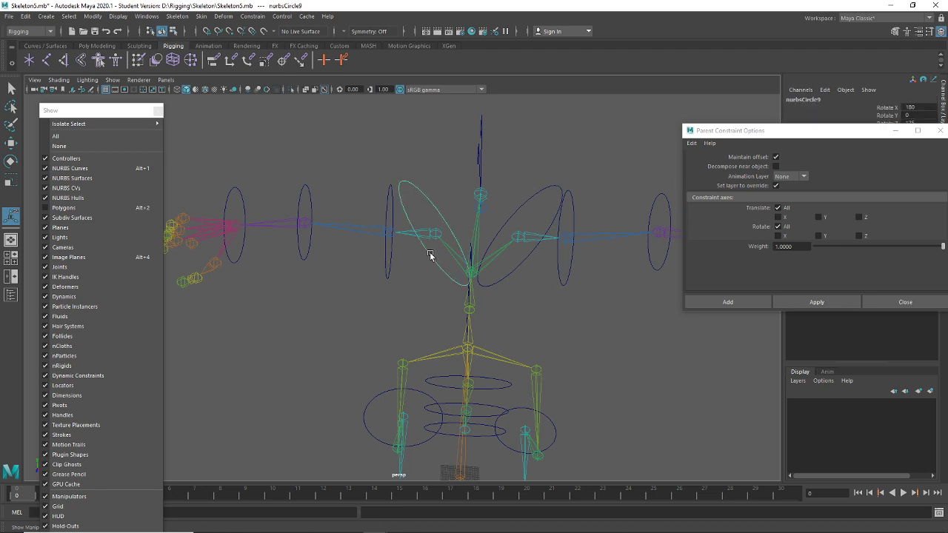
pyautogui.press('e')
pyautogui.moveTo(444, 258); pyautogui.dragTo(478, 250)
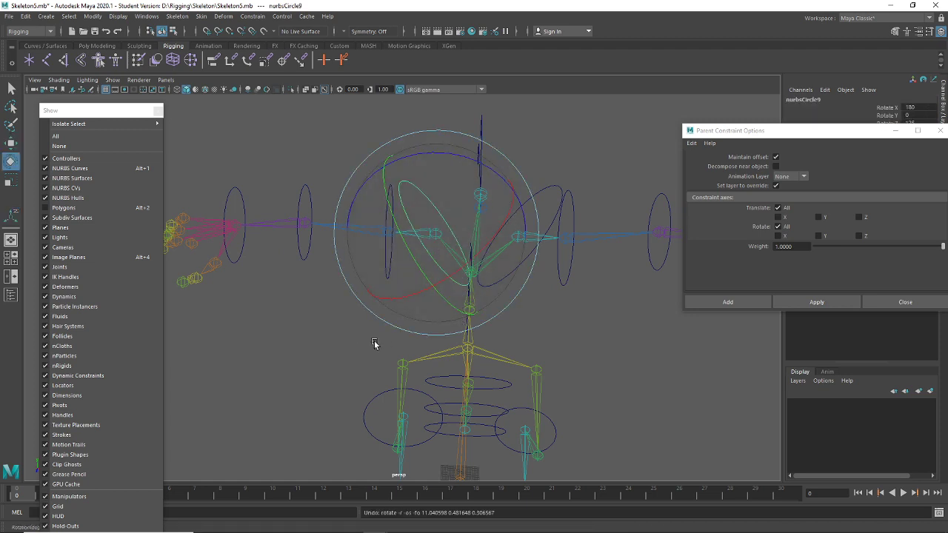
pyautogui.click(342, 350)
pyautogui.click(388, 259)
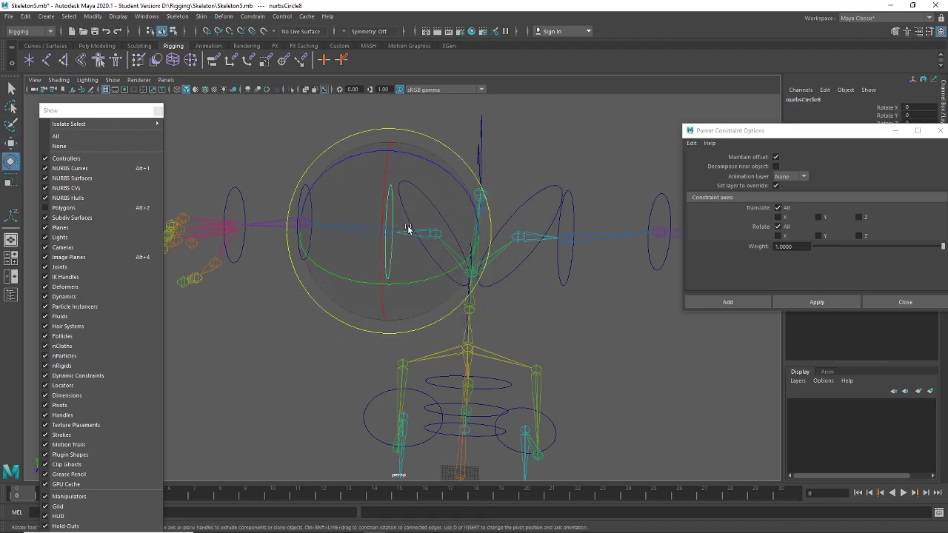
pyautogui.click(371, 324)
# Try to parent the right wrist control circle directly under the elbow control circle, and undo it
pyautogui.keyDown('alt'); pyautogui.moveTo(370, 323); pyautogui.dragTo(289, 203); pyautogui.keyUp('alt')
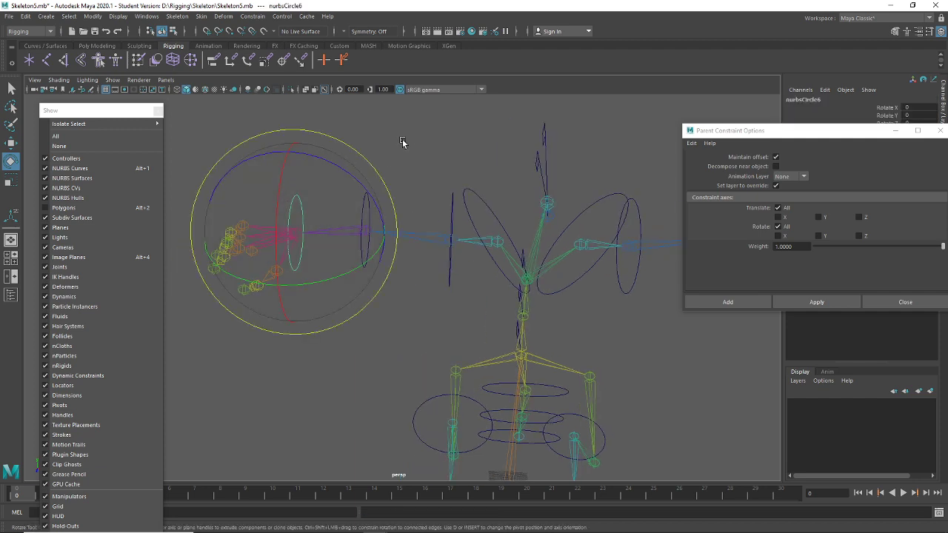
pyautogui.press('t')
pyautogui.moveTo(392, 158); pyautogui.dragTo(366, 223)
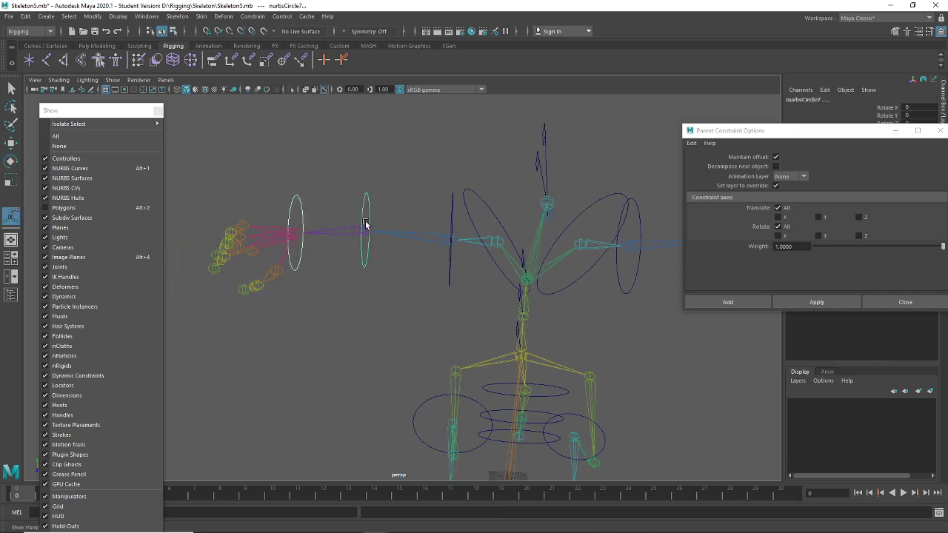
pyautogui.press('p')
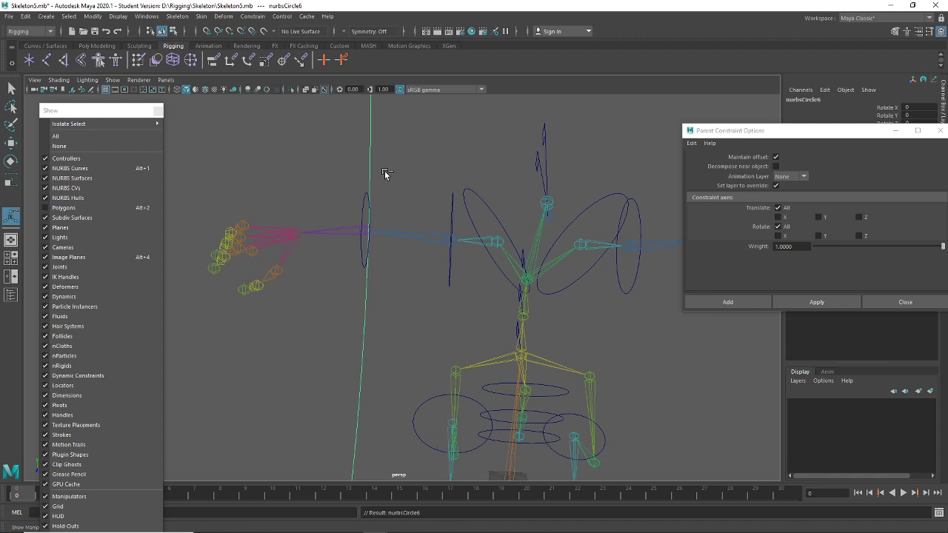
pyautogui.hotkey('ctrl', 'z')
pyautogui.scroll(-3, 373, 328)
pyautogui.keyDown('alt'); pyautogui.moveTo(422, 313); pyautogui.dragTo(341, 306, button='middle'); pyautogui.keyUp('alt')
pyautogui.click(721, 119)
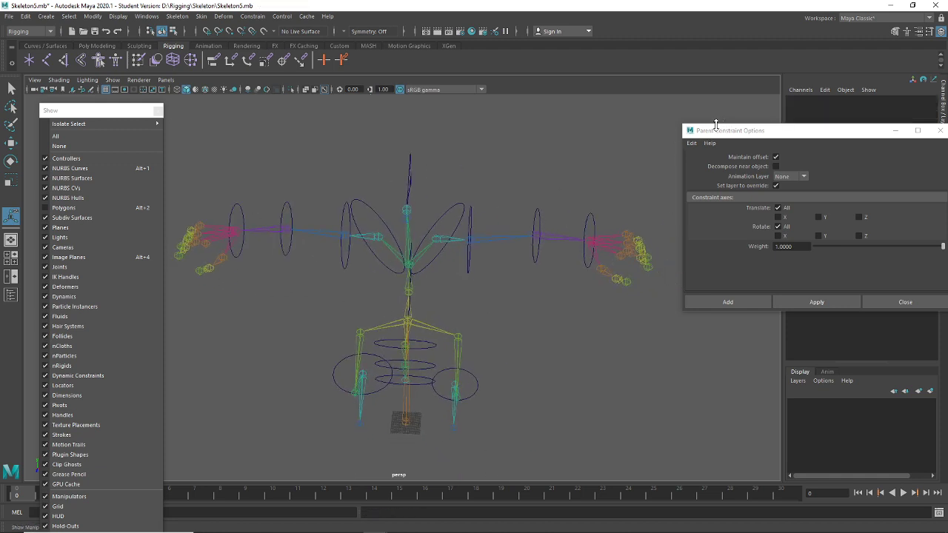
pyautogui.keyDown('alt'); pyautogui.moveTo(415, 166); pyautogui.dragTo(399, 186); pyautogui.keyUp('alt')
pyautogui.keyDown('alt'); pyautogui.moveTo(399, 186); pyautogui.dragTo(412, 204, button='middle'); pyautogui.keyUp('alt')
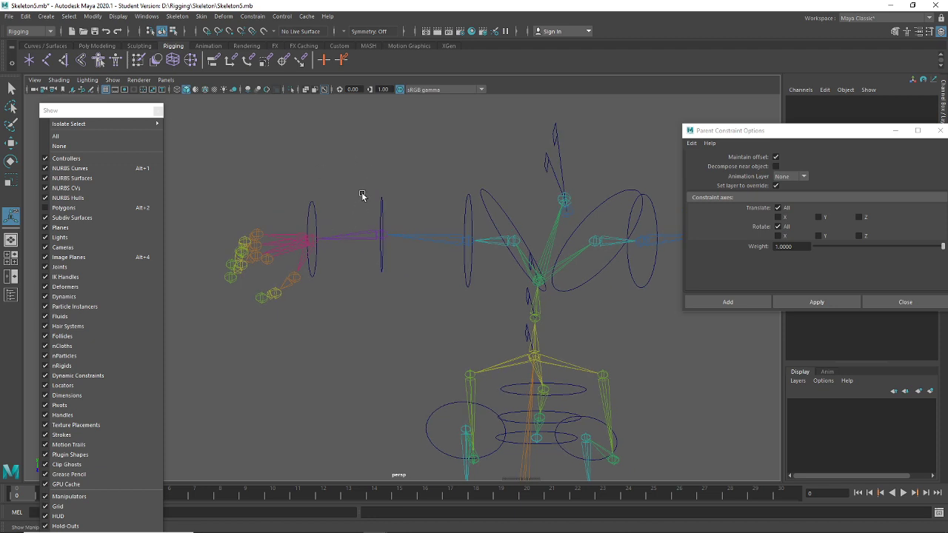
pyautogui.moveTo(811, 133); pyautogui.dragTo(755, 223)
pyautogui.keyDown('alt'); pyautogui.moveTo(381, 229); pyautogui.dragTo(368, 202); pyautogui.keyUp('alt')
pyautogui.moveTo(767, 228); pyautogui.dragTo(772, 132)
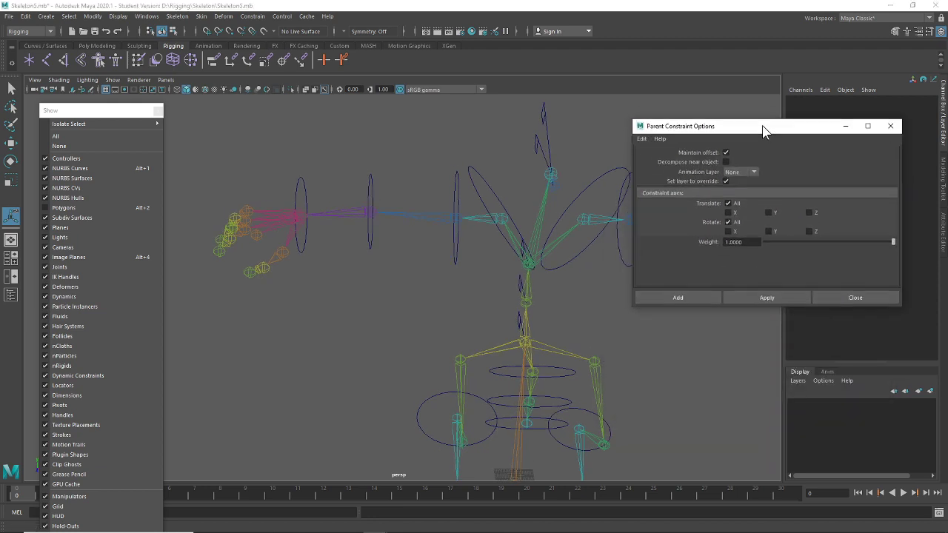
pyautogui.keyDown('alt'); pyautogui.moveTo(375, 289); pyautogui.dragTo(469, 291); pyautogui.keyUp('alt')
# Close the Parent Constraint options and open the Hypergraph Hierarchy, placed so the right arm controls stay visible
pyautogui.click(859, 298)
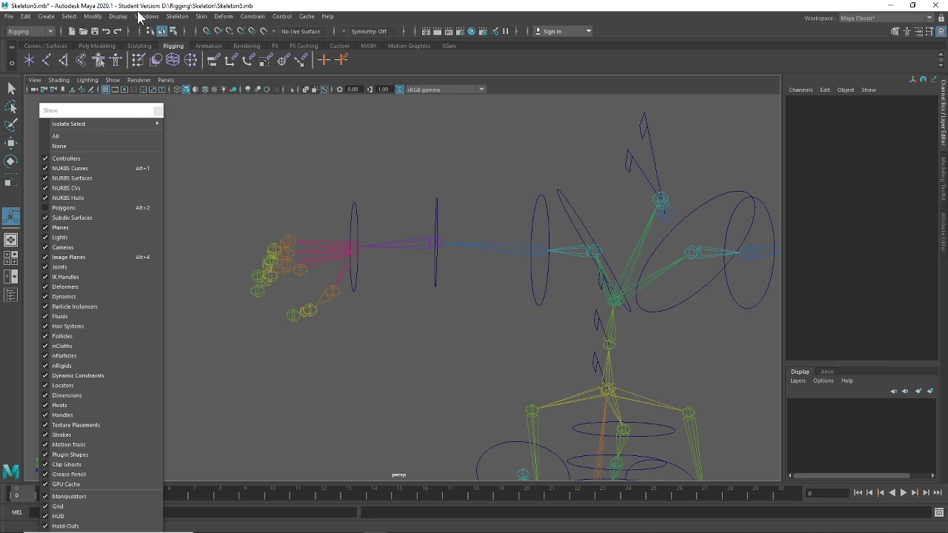
pyautogui.click(168, 19)
pyautogui.moveTo(156, 19)
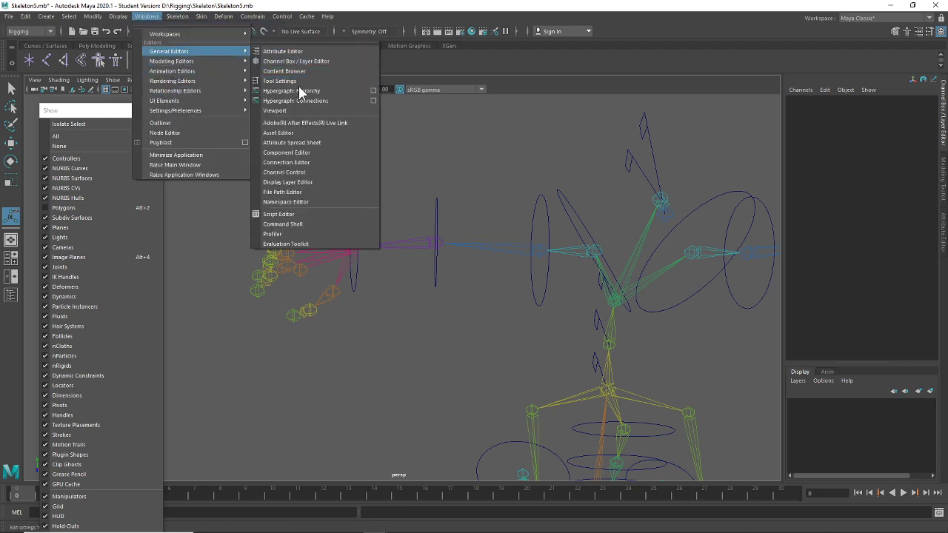
pyautogui.click(310, 110)
pyautogui.moveTo(331, 184); pyautogui.dragTo(741, 184)
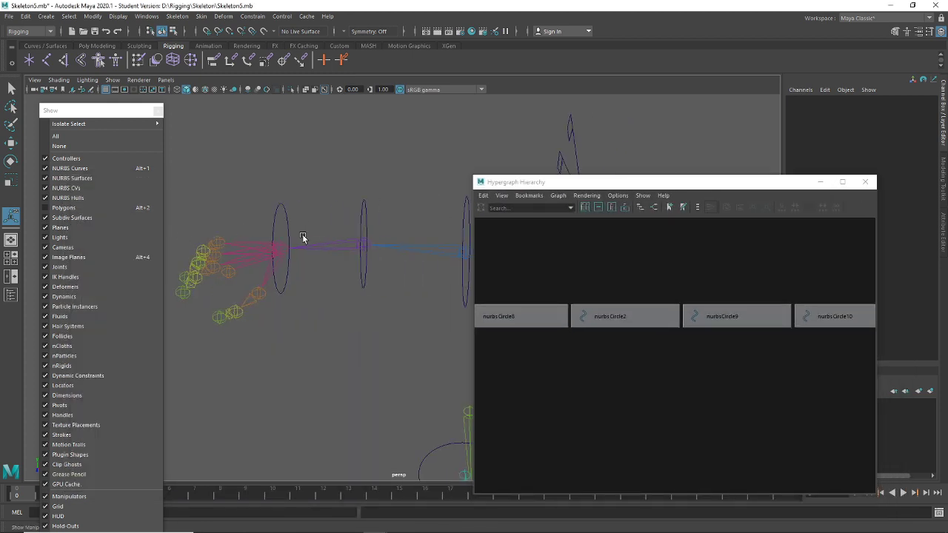
pyautogui.click(671, 376)
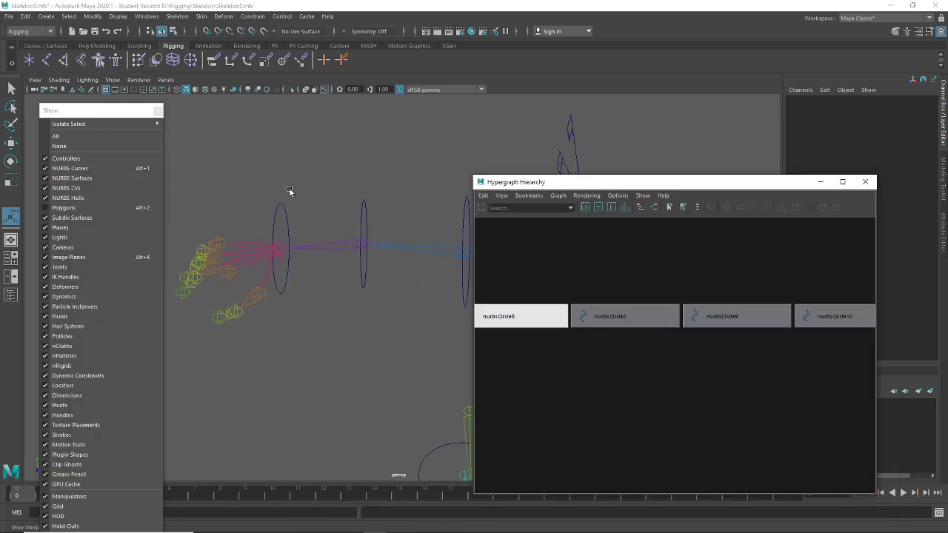
# Group the right wrist control circle on its own and frame the group in the Hypergraph Hierarchy
pyautogui.click(281, 222)
pyautogui.press('f')
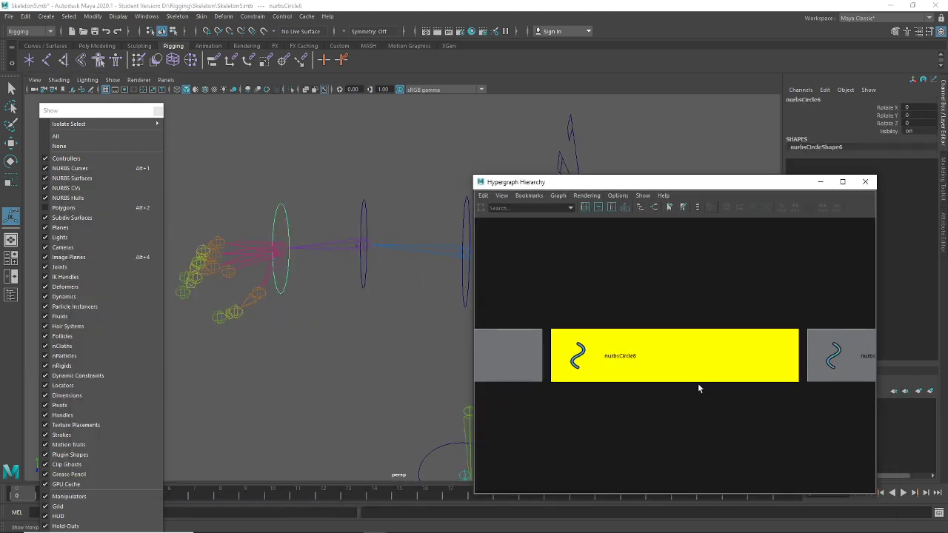
pyautogui.hotkey('ctrl', 'g')
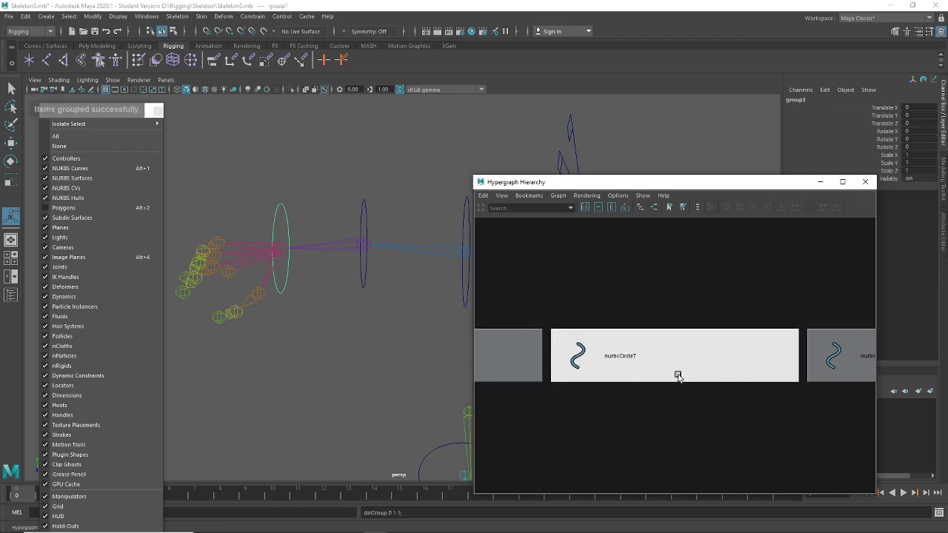
pyautogui.press('f')
pyautogui.scroll(-4, 682, 374)
pyautogui.keyDown('alt'); pyautogui.moveTo(710, 394); pyautogui.dragTo(674, 377, button='middle'); pyautogui.keyUp('alt')
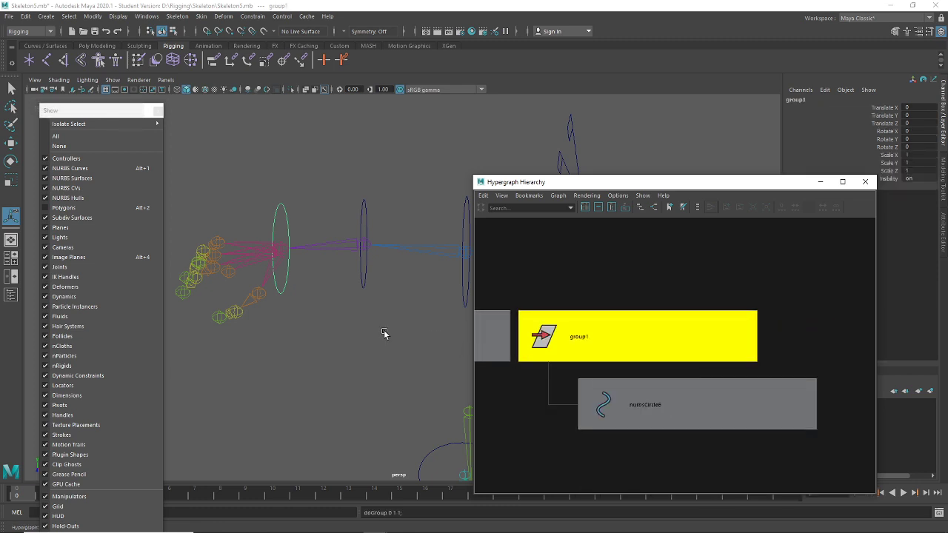
# Parent group1, which holds the wrist control, under the right elbow control circle
pyautogui.click(364, 284)
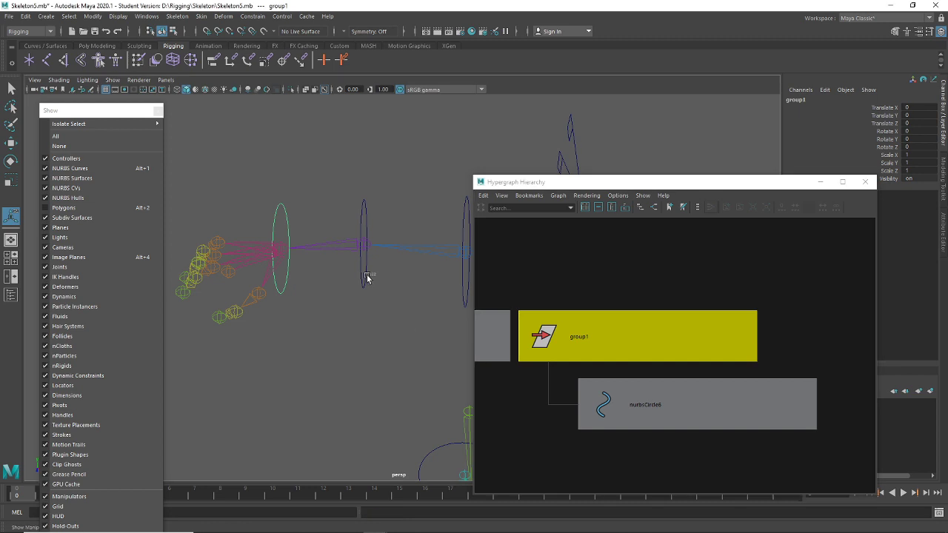
pyautogui.click(288, 272)
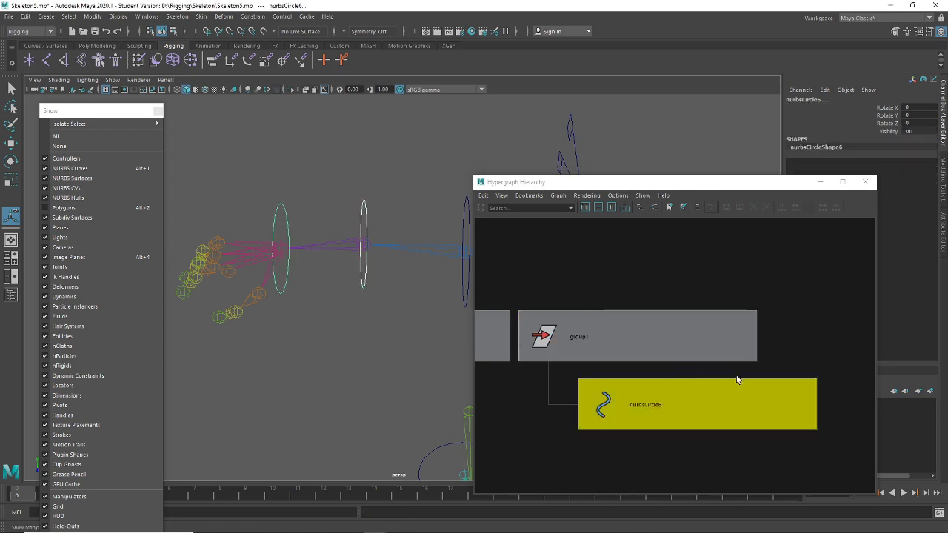
pyautogui.press('a')
pyautogui.keyDown('alt'); pyautogui.moveTo(719, 391); pyautogui.dragTo(722, 376, button='middle'); pyautogui.keyUp('alt')
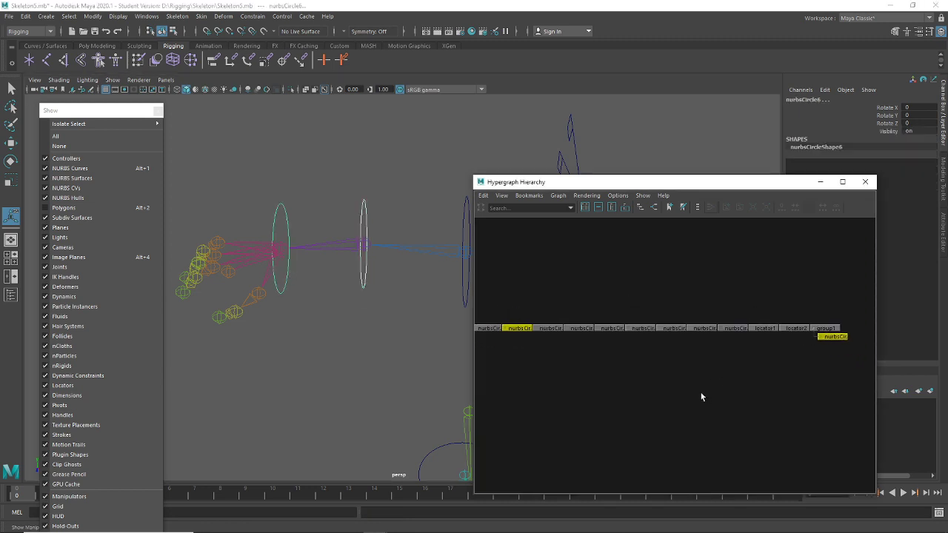
pyautogui.click(701, 390)
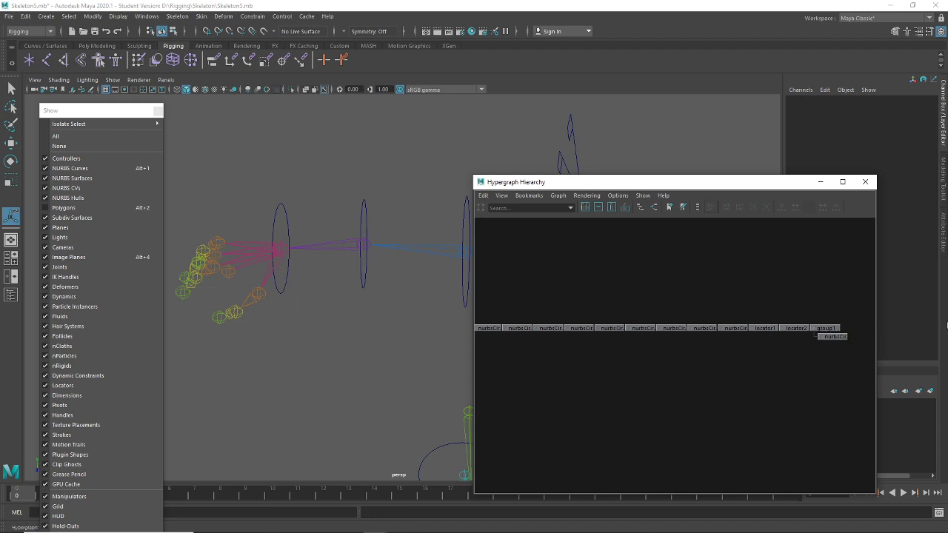
pyautogui.click(825, 327)
pyautogui.keyDown('shift'); pyautogui.click(368, 283); pyautogui.keyUp('shift')
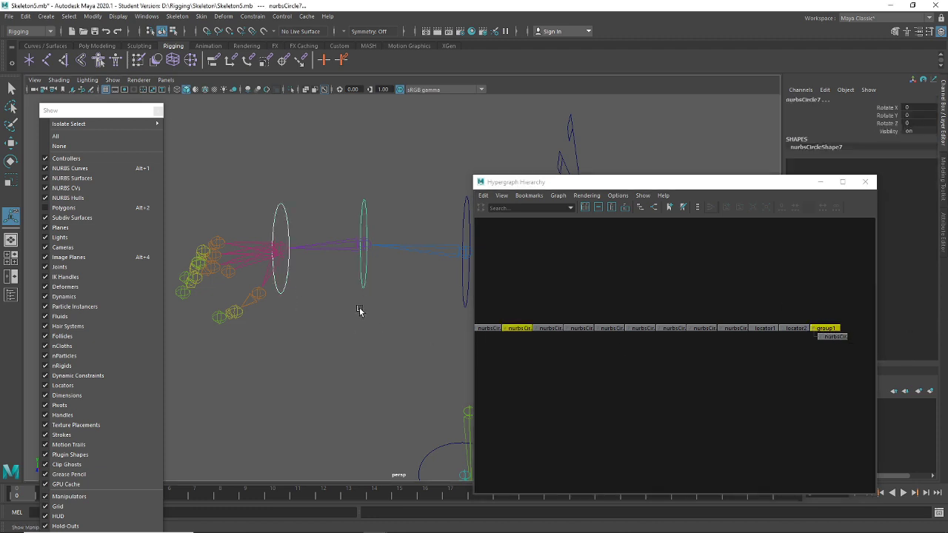
pyautogui.press('p')
# Test-rotate the right elbow control circle, undo the rotation, and clear the selection
pyautogui.click(372, 274)
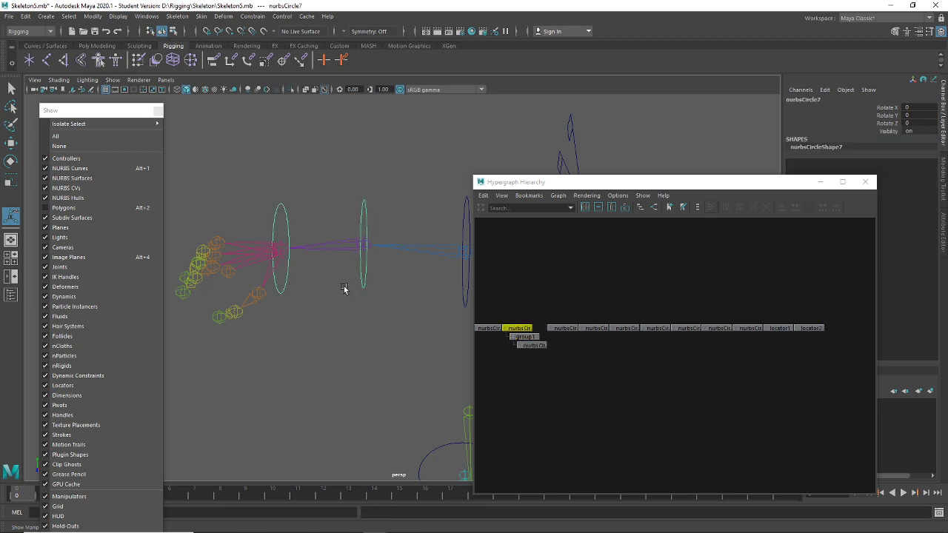
pyautogui.press('w')
pyautogui.press('e')
pyautogui.moveTo(376, 271); pyautogui.dragTo(371, 282)
pyautogui.hotkey('ctrl', 'z')
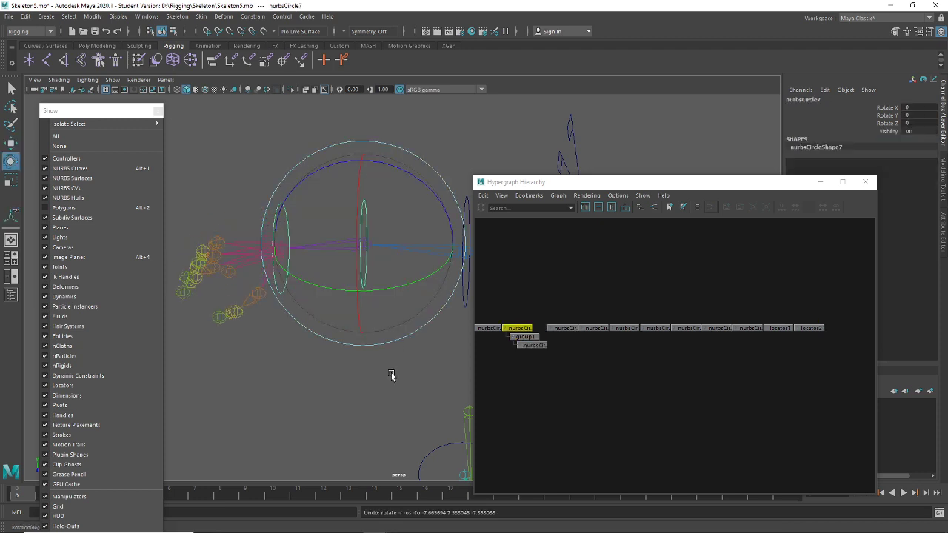
pyautogui.keyDown('alt'); pyautogui.moveTo(390, 377); pyautogui.dragTo(230, 296, button='middle'); pyautogui.keyUp('alt')
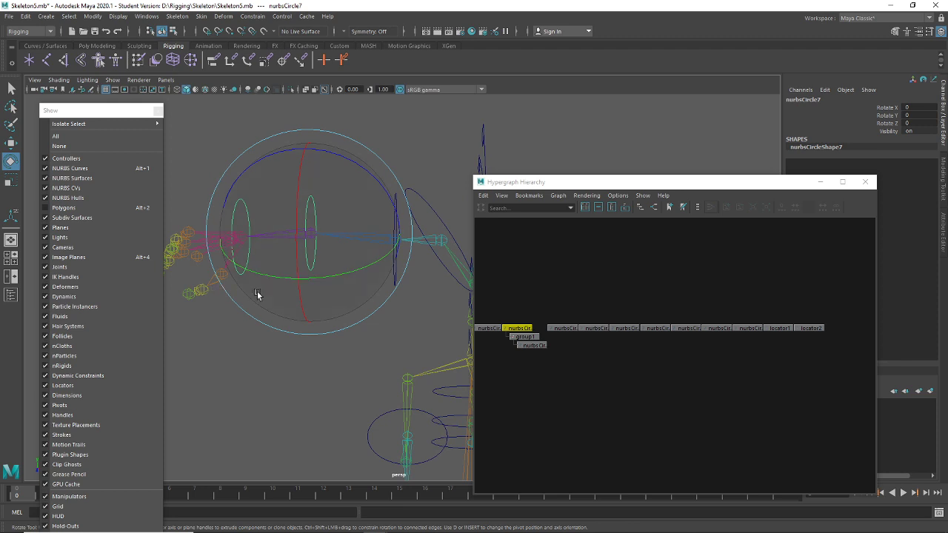
pyautogui.click(358, 369)
# Try grouping the right elbow control circle, nurbsCircle7, and undo the grouping
pyautogui.scroll(2, 572, 357)
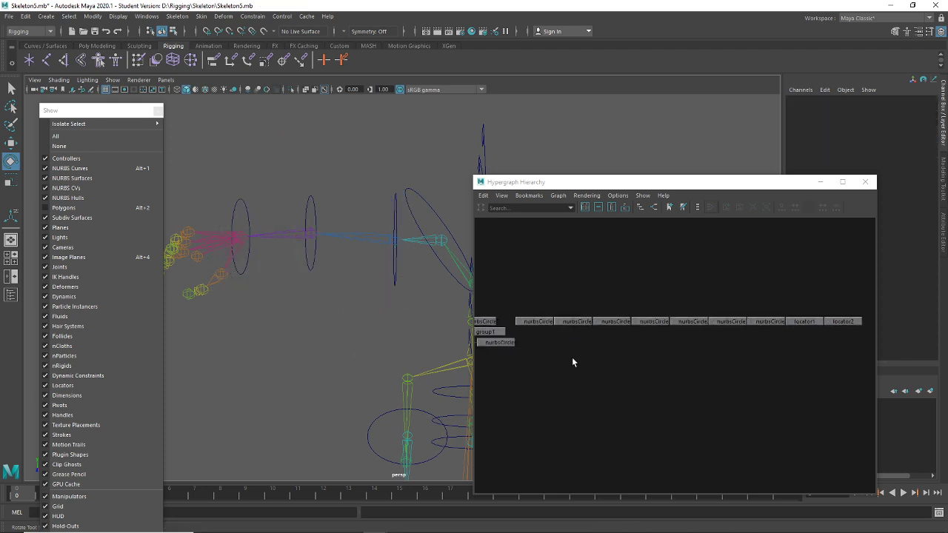
pyautogui.scroll(3, 625, 374)
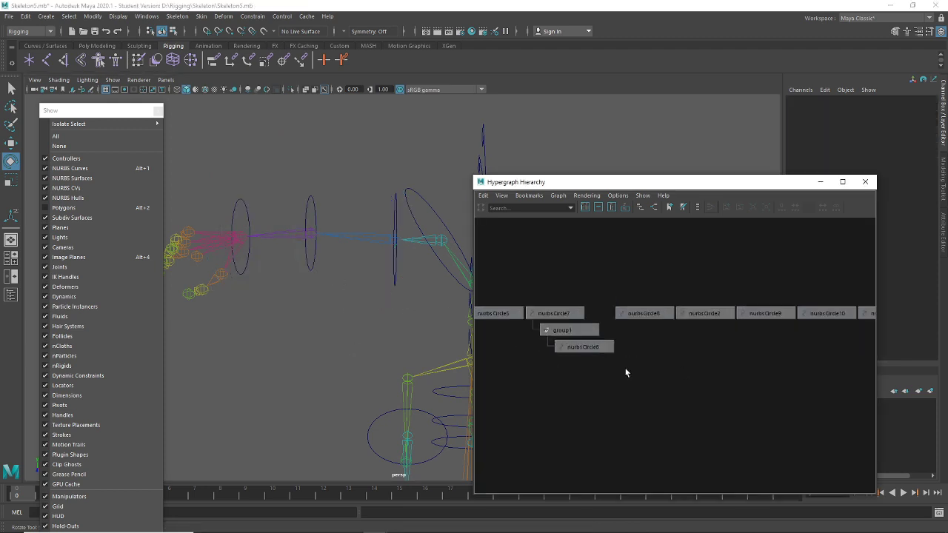
pyautogui.click(294, 280)
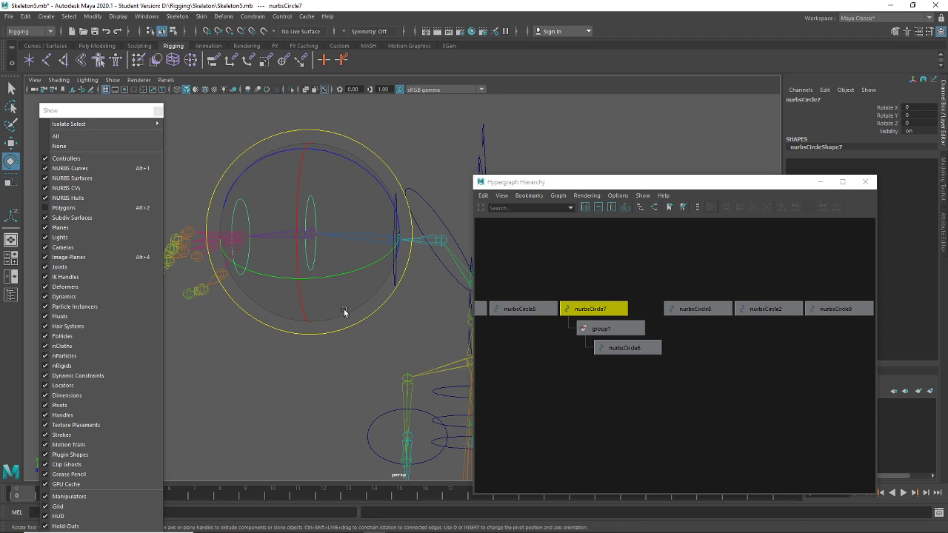
pyautogui.hotkey('ctrl', 'g')
pyautogui.scroll(-4, 357, 310)
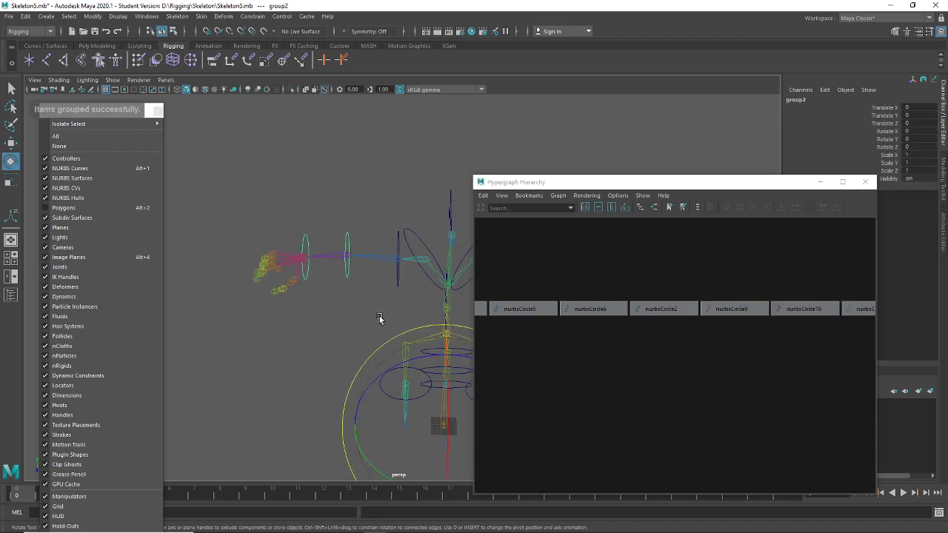
pyautogui.click(309, 363)
pyautogui.scroll(3, 288, 214)
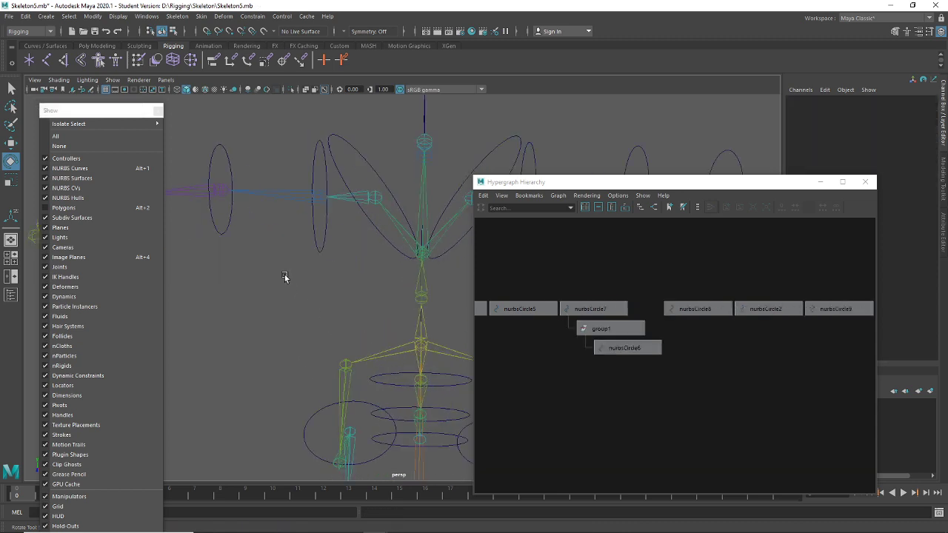
pyautogui.scroll(3, 368, 296)
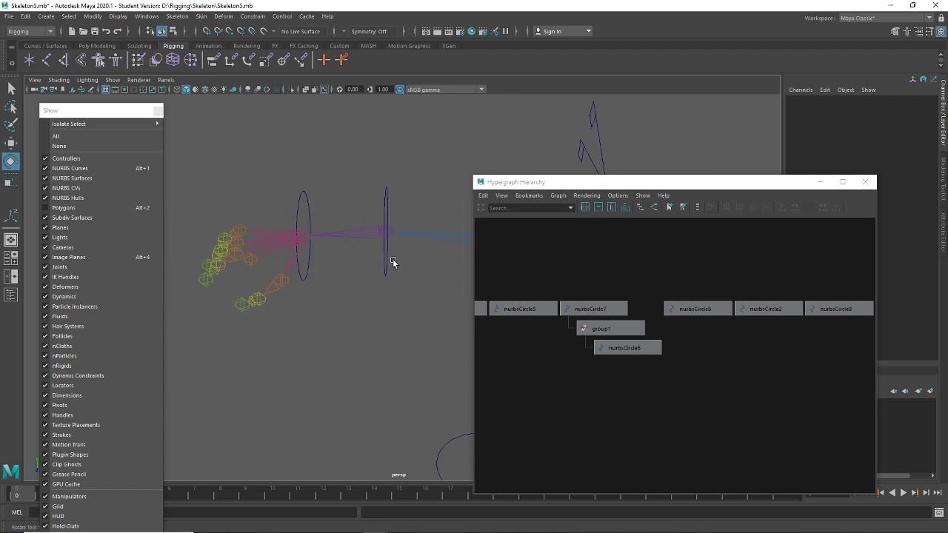
# Undo the parenting of the wrist control's group under the elbow control
pyautogui.click(593, 308)
pyautogui.moveTo(592, 308); pyautogui.dragTo(647, 348, button='middle')
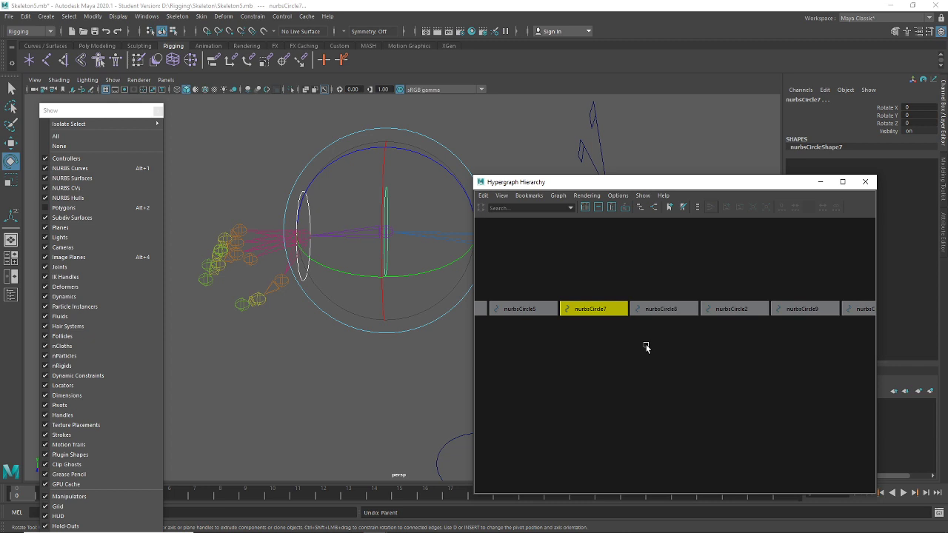
pyautogui.click(312, 296)
# Select group1 above the wrist control circle, center its pivot, and keep the pivot and transform commands open in a floating window
pyautogui.click(307, 275)
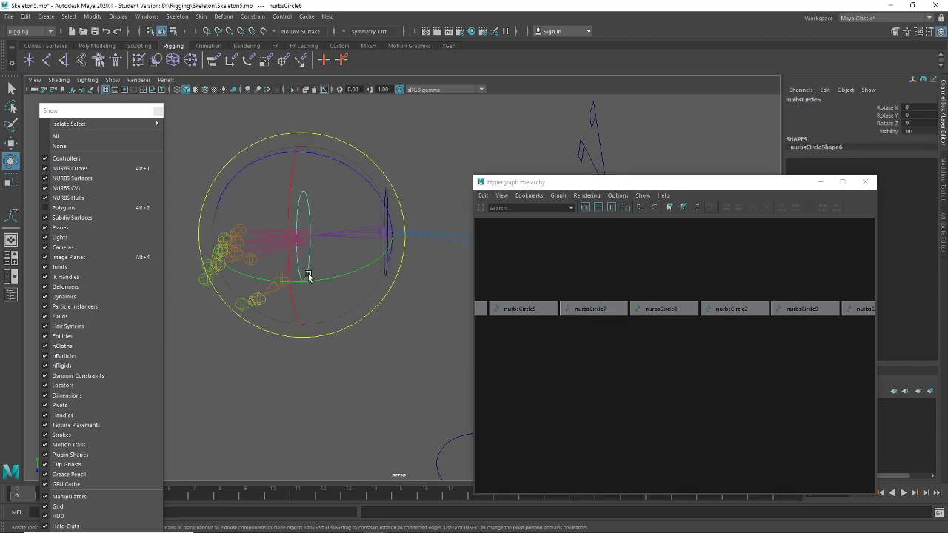
pyautogui.press('f')
pyautogui.click(642, 290)
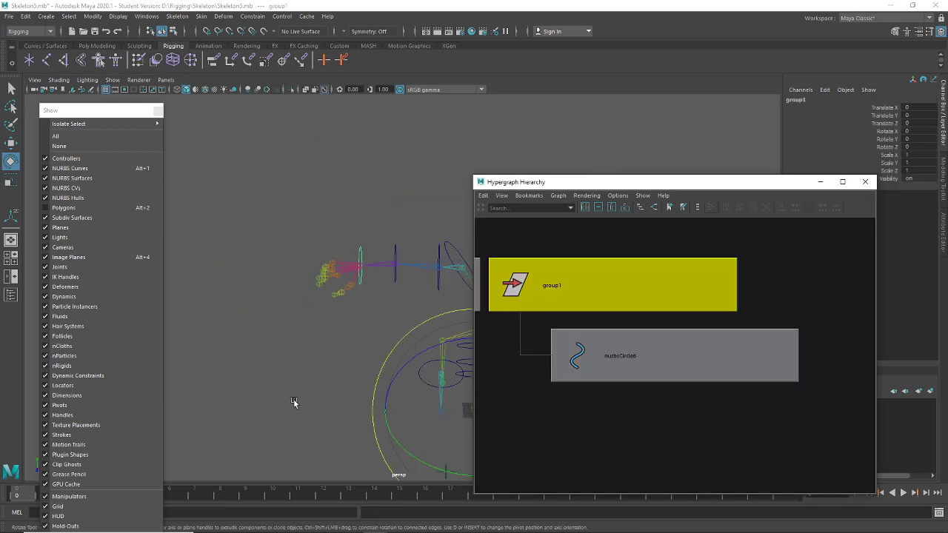
pyautogui.press('f')
pyautogui.keyDown('alt'); pyautogui.moveTo(277, 300); pyautogui.dragTo(265, 315, button='middle'); pyautogui.keyUp('alt')
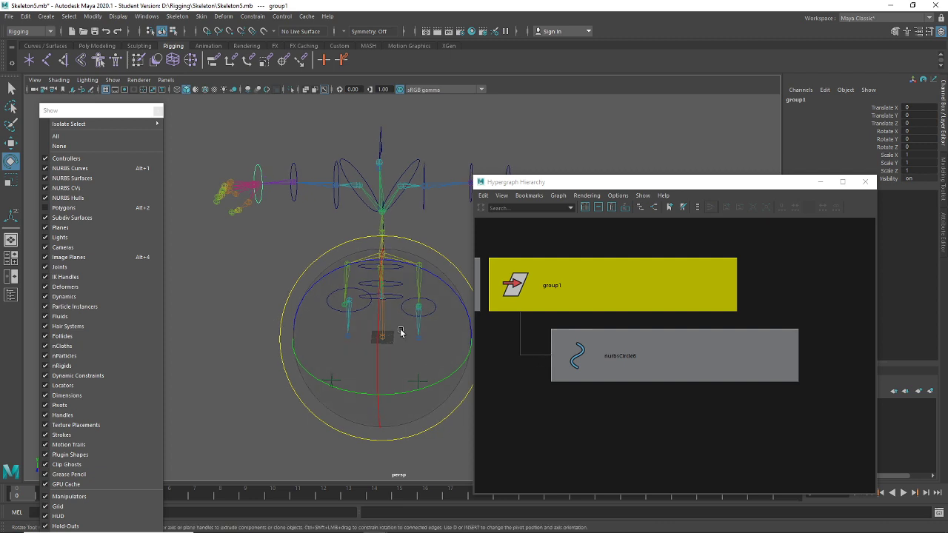
pyautogui.keyDown('alt'); pyautogui.moveTo(247, 302); pyautogui.dragTo(279, 288); pyautogui.keyUp('alt')
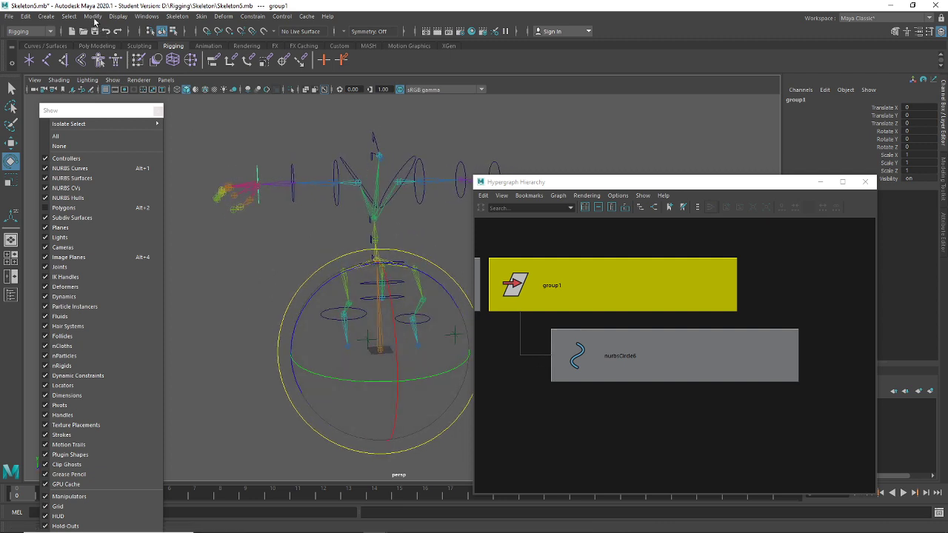
pyautogui.click(93, 17)
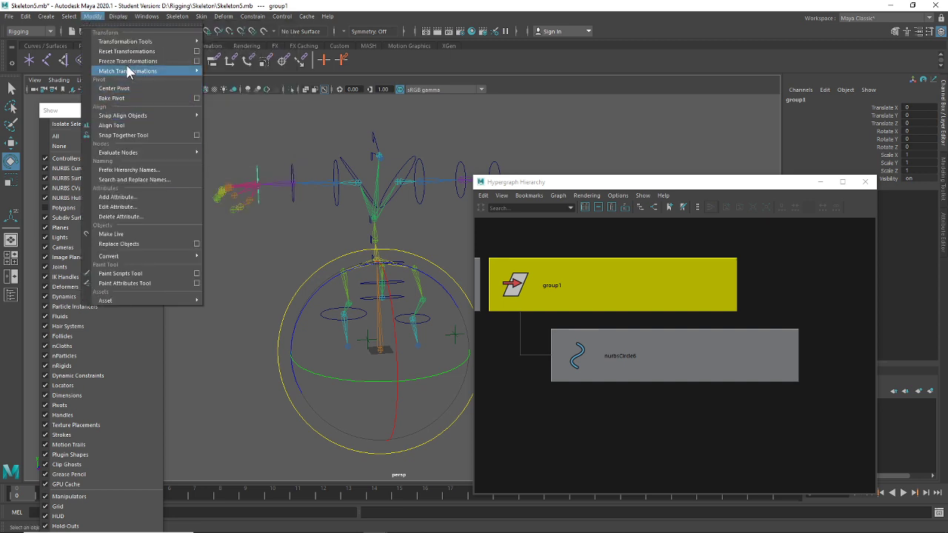
pyautogui.moveTo(123, 24)
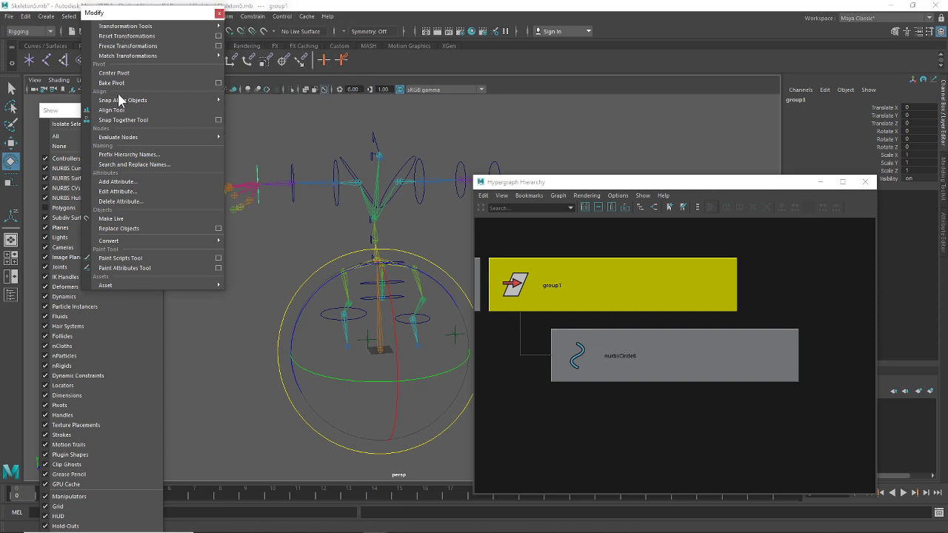
pyautogui.moveTo(117, 18); pyautogui.dragTo(129, 94)
pyautogui.moveTo(333, 222); pyautogui.dragTo(385, 334)
pyautogui.click(348, 376)
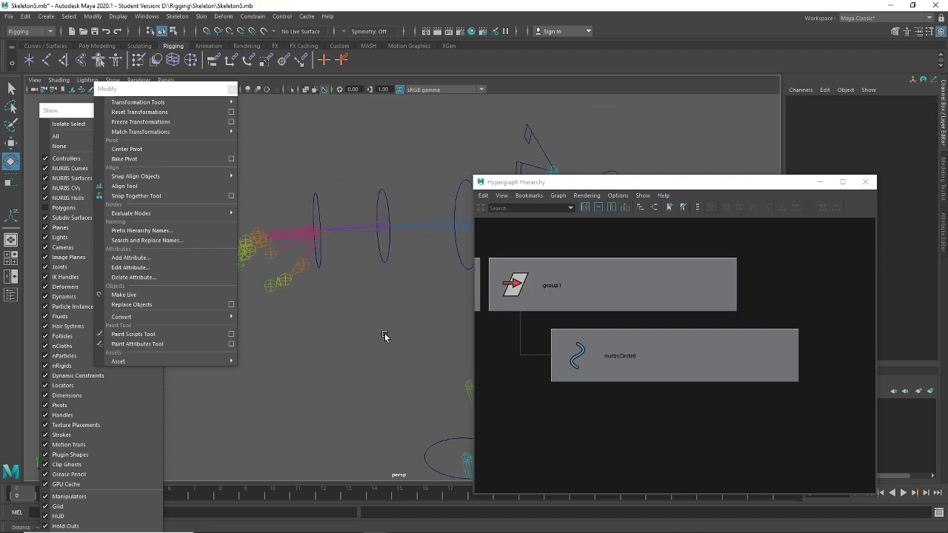
# Parent group1 under the right elbow control circle, nurbsCircle7, and clear the selection
pyautogui.click(601, 298)
pyautogui.press('t')
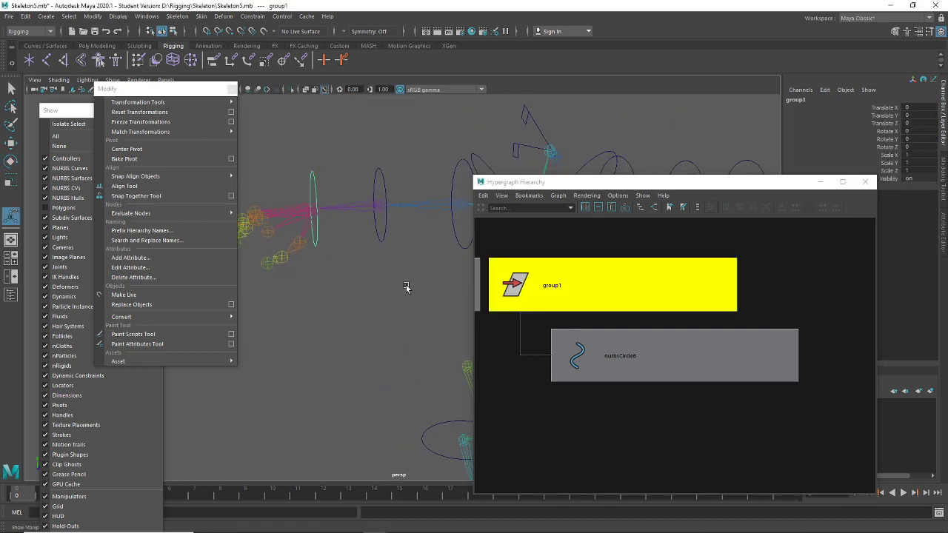
pyautogui.click(382, 239)
pyautogui.press('Up')
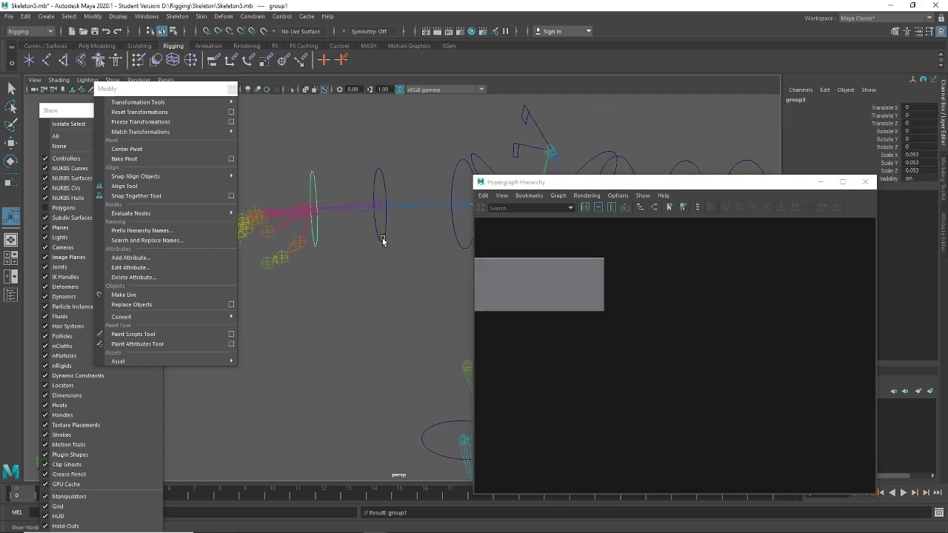
pyautogui.press('e')
pyautogui.click(379, 363)
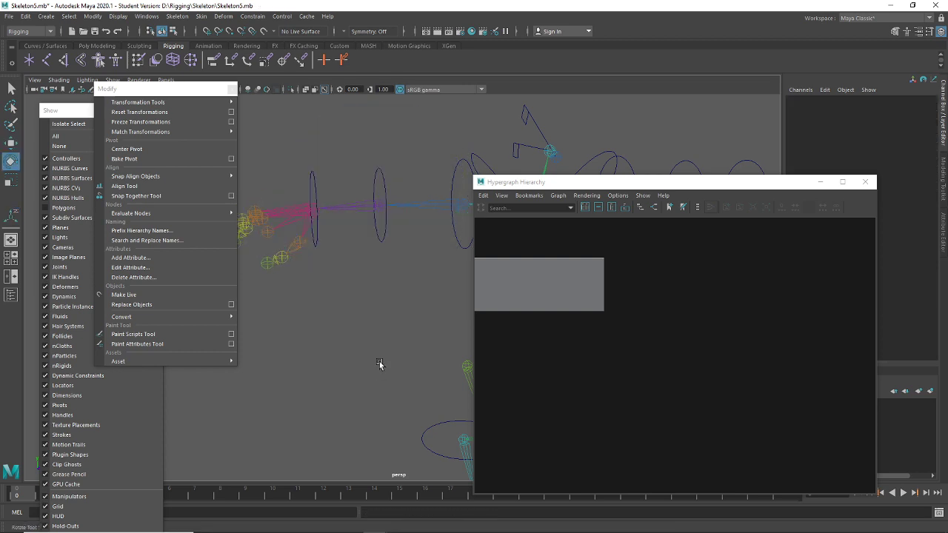
# Group the right elbow control circle, nurbsCircle7, and center the new group's pivot
pyautogui.keyDown('alt'); pyautogui.moveTo(379, 364); pyautogui.dragTo(351, 294); pyautogui.keyUp('alt')
pyautogui.click(340, 256)
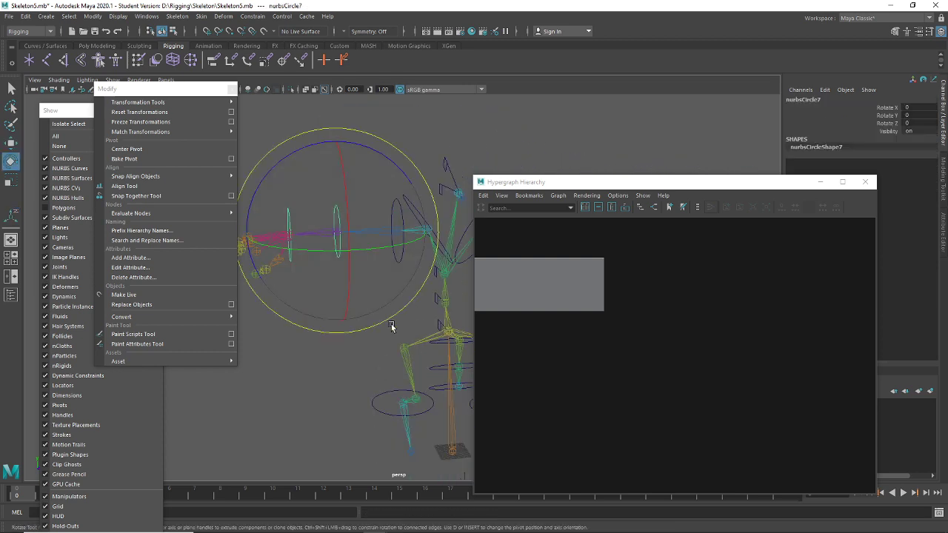
pyautogui.hotkey('ctrl', 'g')
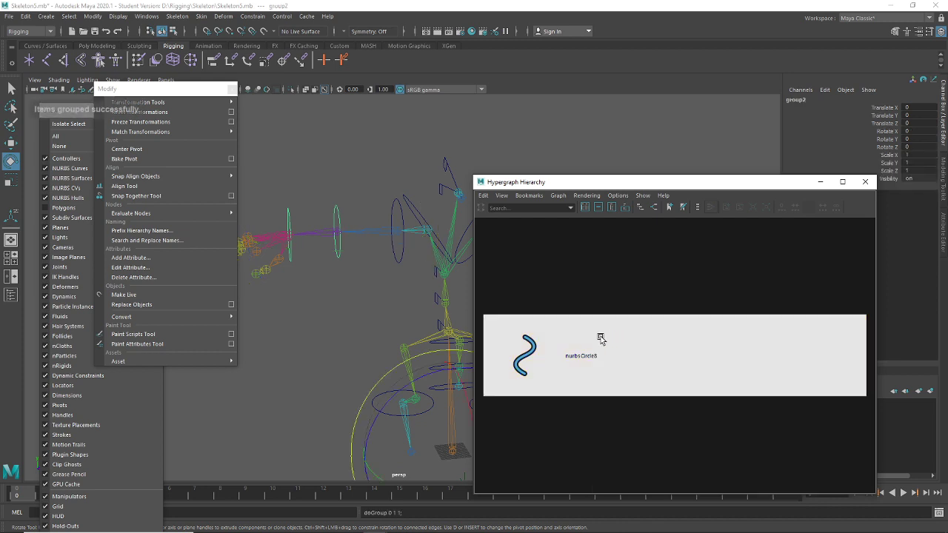
pyautogui.click(148, 147)
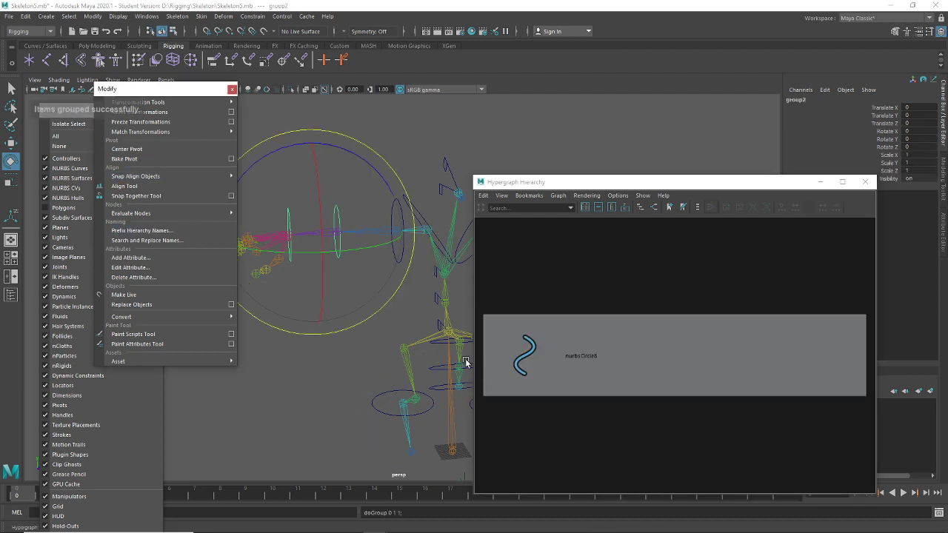
pyautogui.click(617, 360)
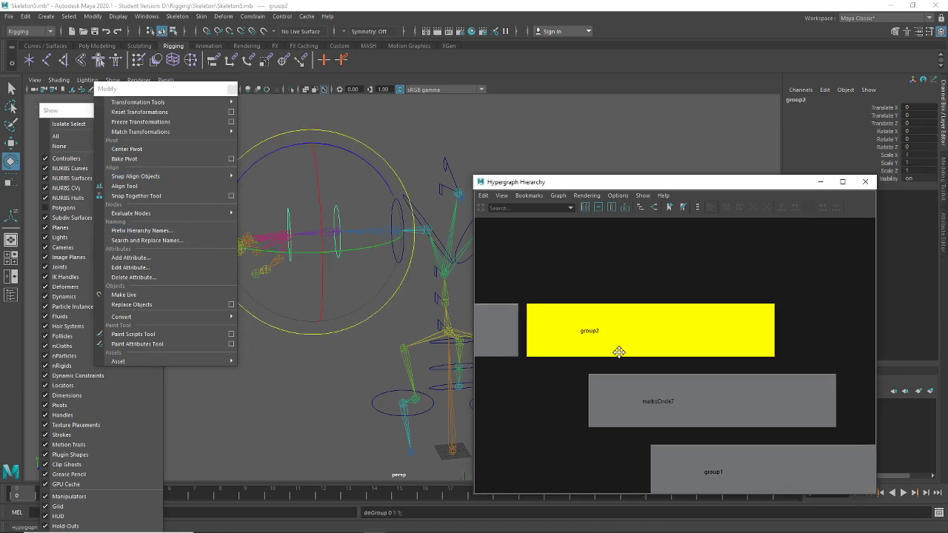
# Parent group2, which holds the elbow control, under the right shoulder control circle, nurbsCircle8
pyautogui.press('t')
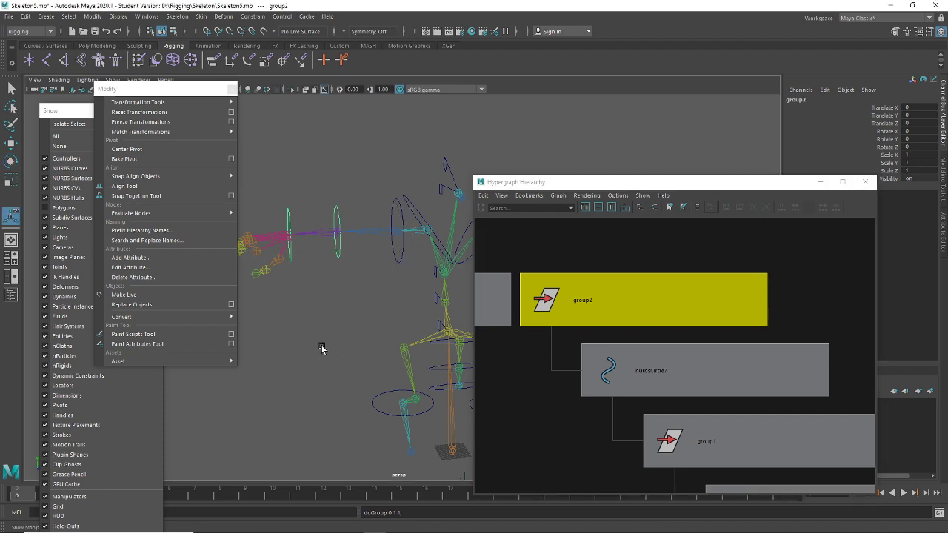
pyautogui.keyDown('shift'); pyautogui.click(390, 261); pyautogui.keyUp('shift')
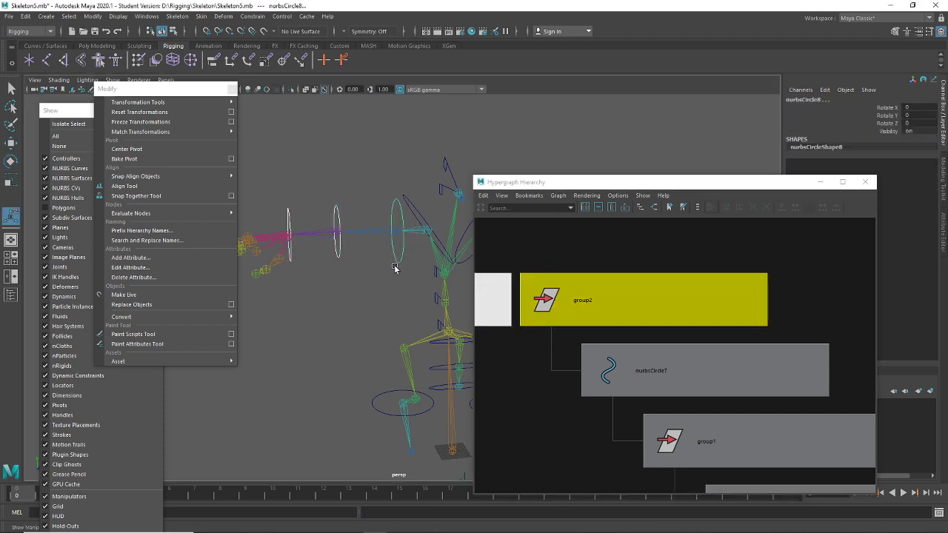
pyautogui.press('p')
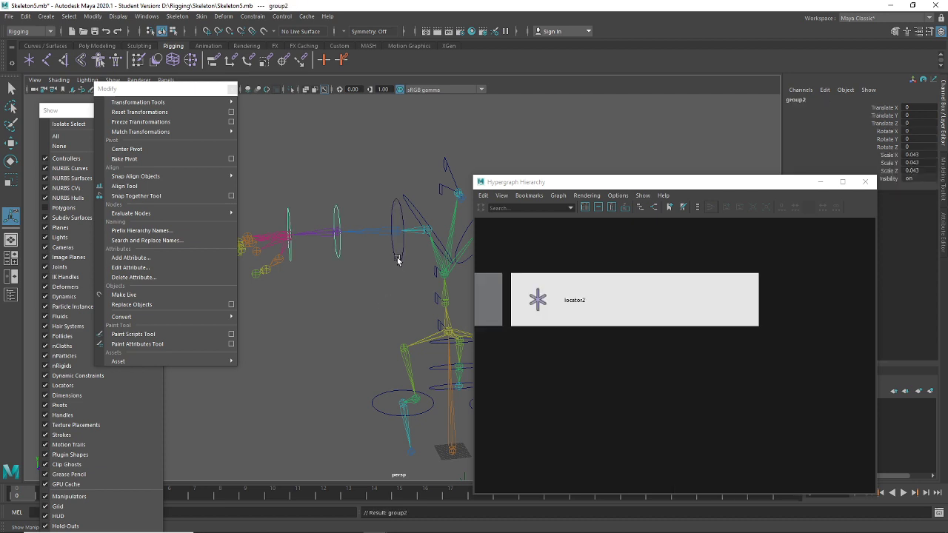
pyautogui.click(398, 260)
pyautogui.keyDown('alt'); pyautogui.moveTo(404, 314); pyautogui.dragTo(370, 324, button='middle'); pyautogui.keyUp('alt')
pyautogui.click(369, 323)
# Group the right shoulder control circle, nurbsCircle8, together with the elbow and wrist controls beneath it
pyautogui.click(362, 271)
pyautogui.press('f')
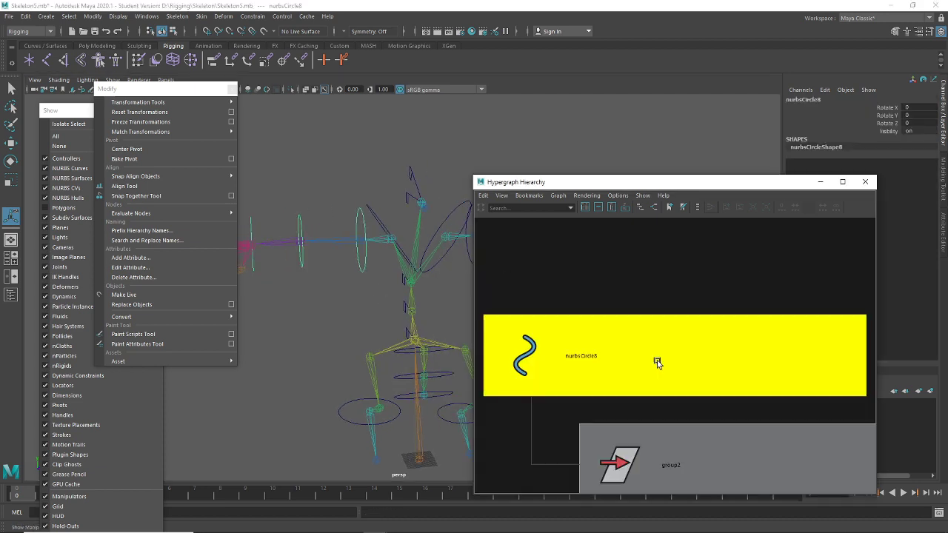
pyautogui.scroll(-2, 696, 381)
pyautogui.keyDown('alt'); pyautogui.moveTo(663, 354); pyautogui.dragTo(657, 321, button='middle'); pyautogui.keyUp('alt')
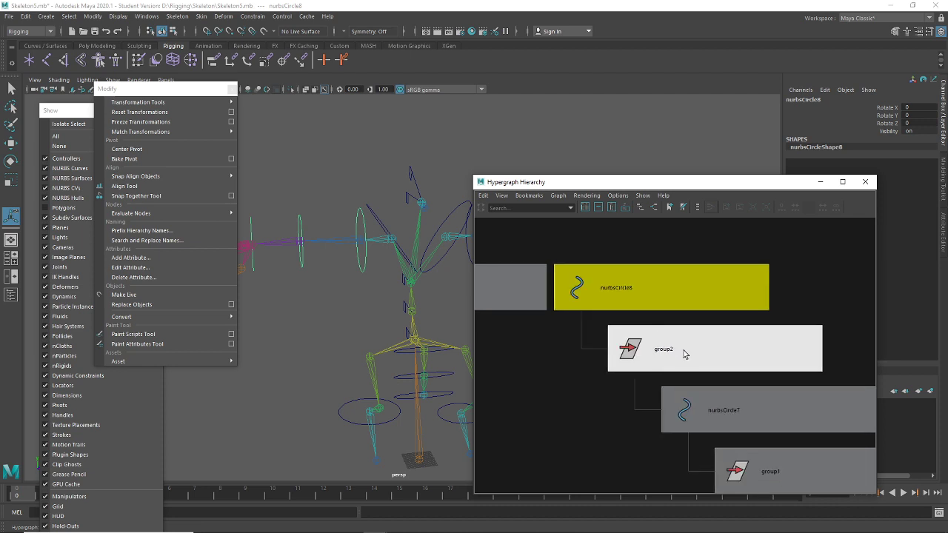
pyautogui.scroll(-6, 676, 350)
pyautogui.keyDown('alt'); pyautogui.moveTo(728, 384); pyautogui.dragTo(702, 358, button='middle'); pyautogui.keyUp('alt')
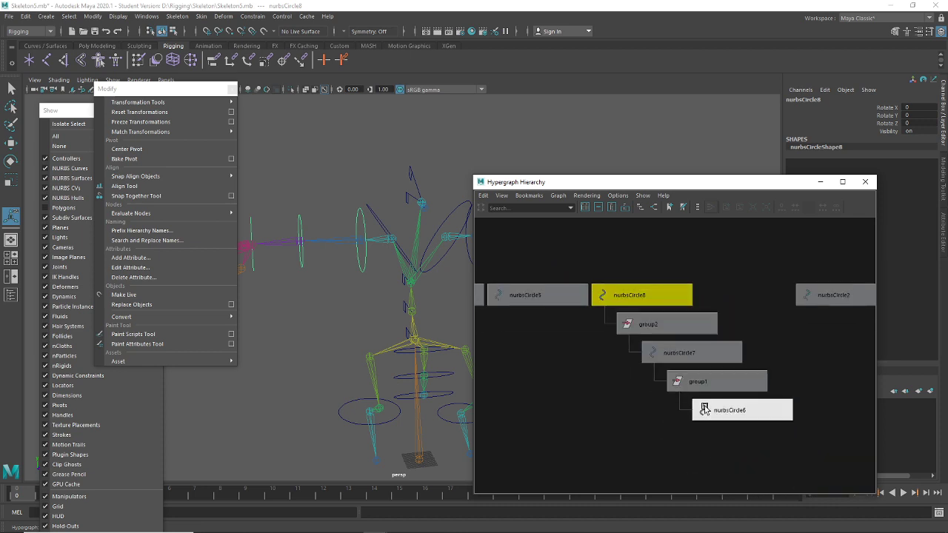
pyautogui.keyDown('alt'); pyautogui.moveTo(358, 311); pyautogui.dragTo(364, 299); pyautogui.keyUp('alt')
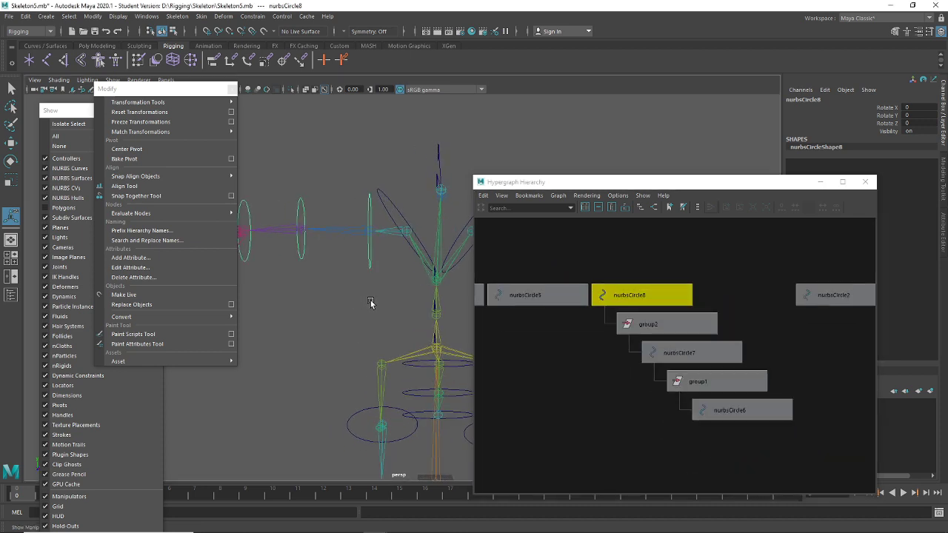
pyautogui.hotkey('ctrl', 'g')
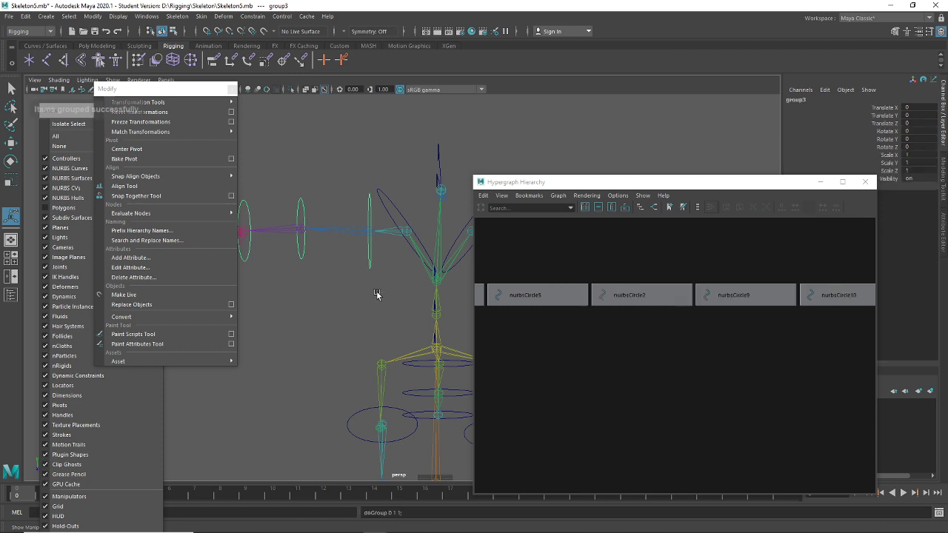
pyautogui.press('f')
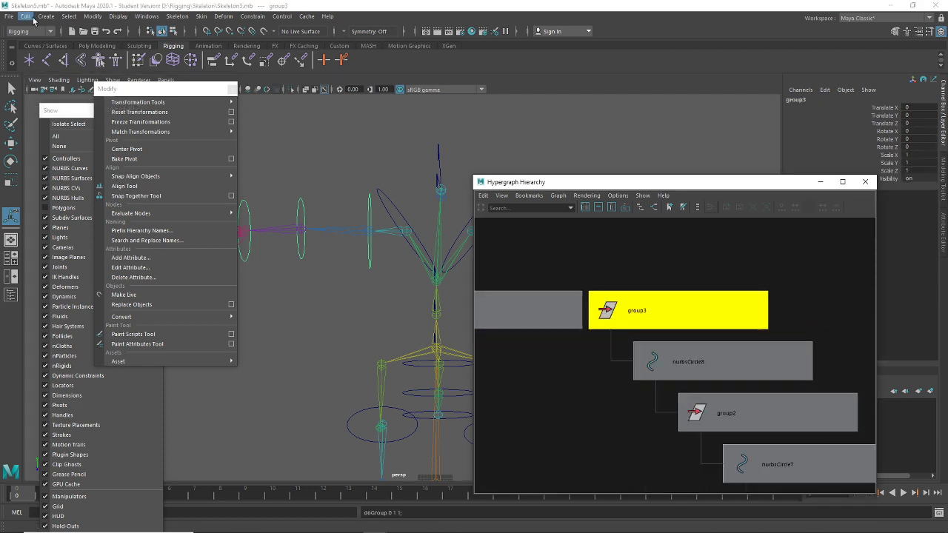
# Center the pivot of group3, the group above the shoulder control
pyautogui.click(149, 157)
pyautogui.press('w')
pyautogui.press('f')
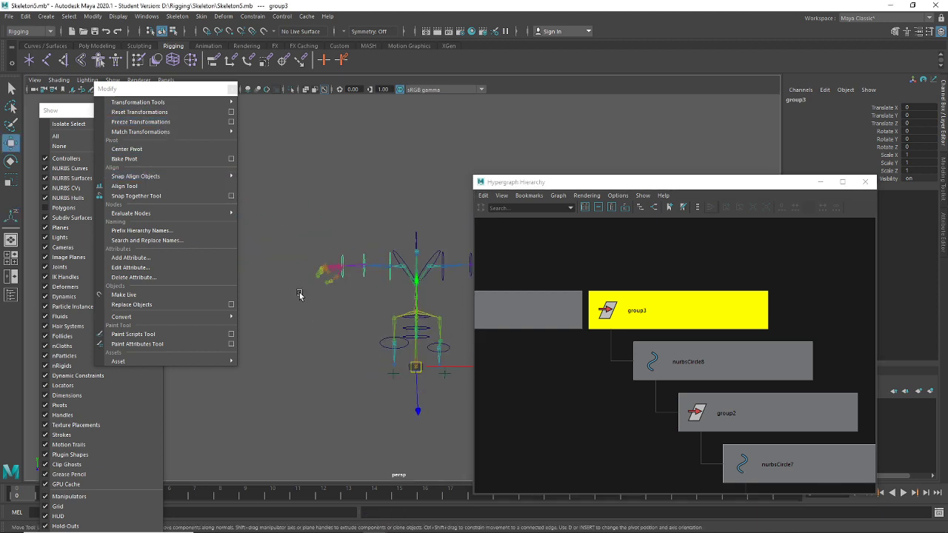
pyautogui.click(140, 151)
pyautogui.scroll(4, 372, 321)
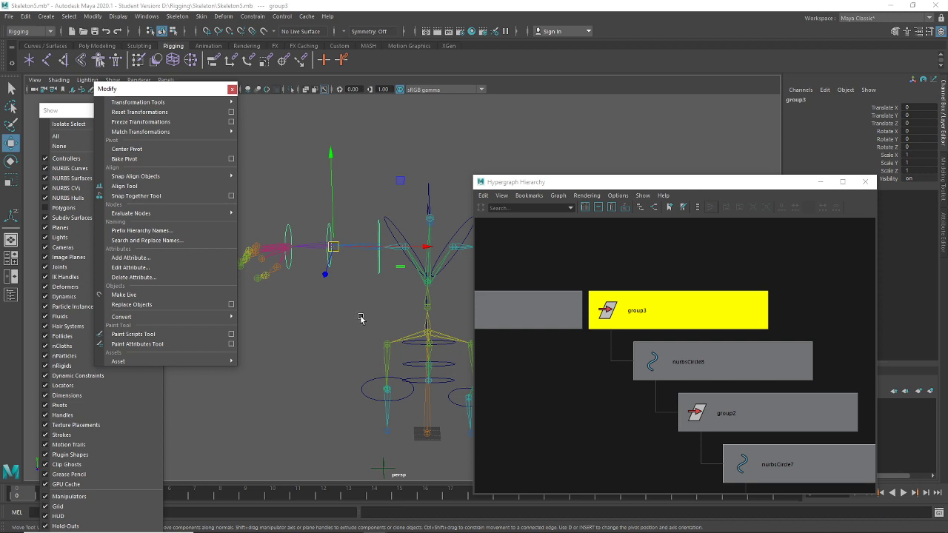
pyautogui.keyDown('alt'); pyautogui.moveTo(361, 318); pyautogui.dragTo(384, 330); pyautogui.keyUp('alt')
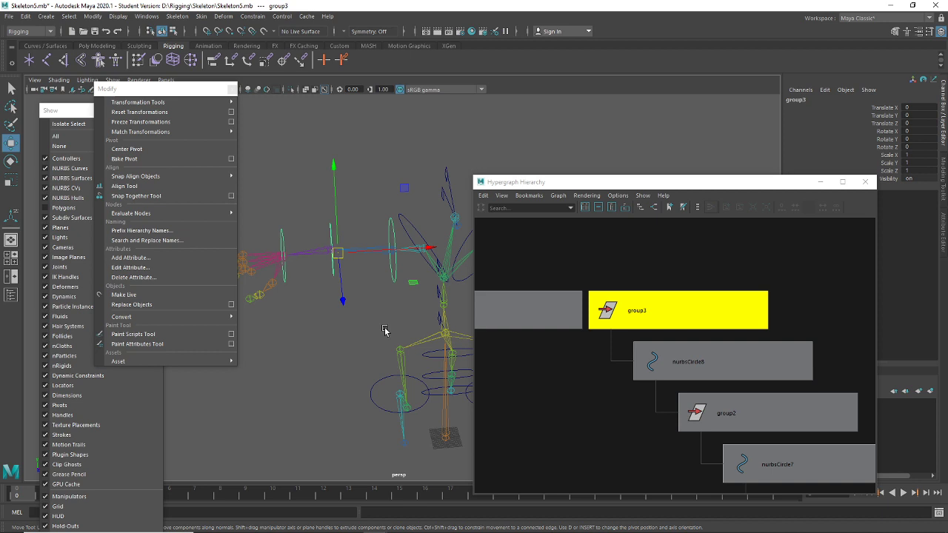
# Snap group3's pivot onto the right shoulder joint at the center of the shoulder control circle
pyautogui.press('d')
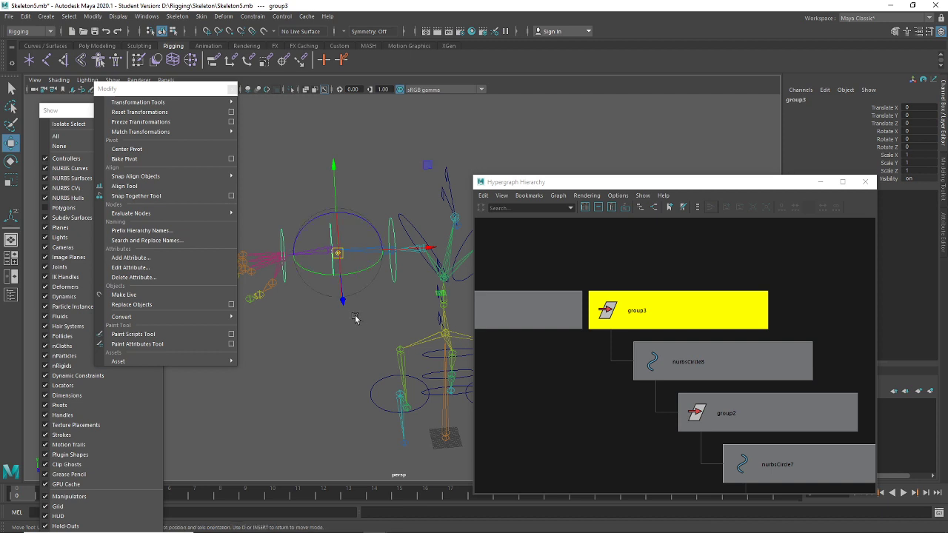
pyautogui.press('v')
pyautogui.moveTo(338, 254); pyautogui.dragTo(390, 252)
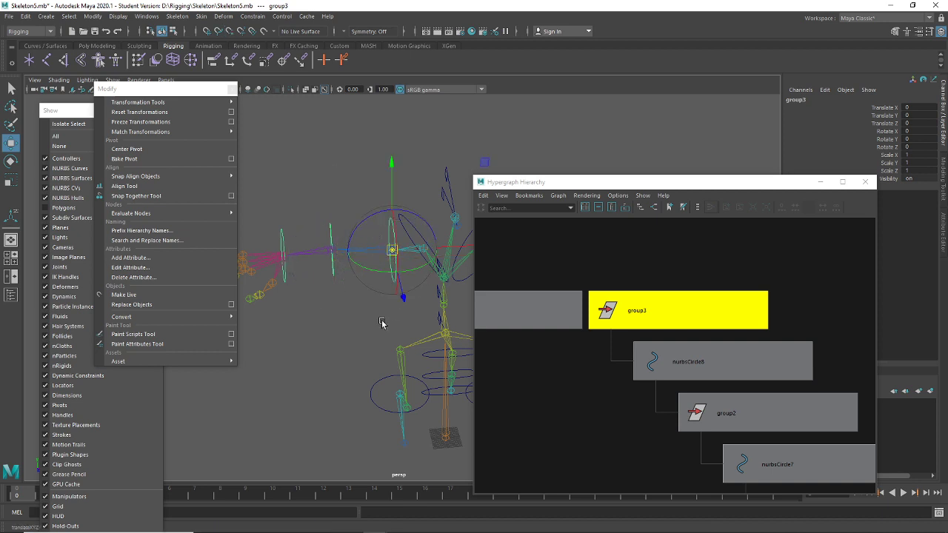
pyautogui.scroll(5, 382, 323)
pyautogui.scroll(-3, 362, 322)
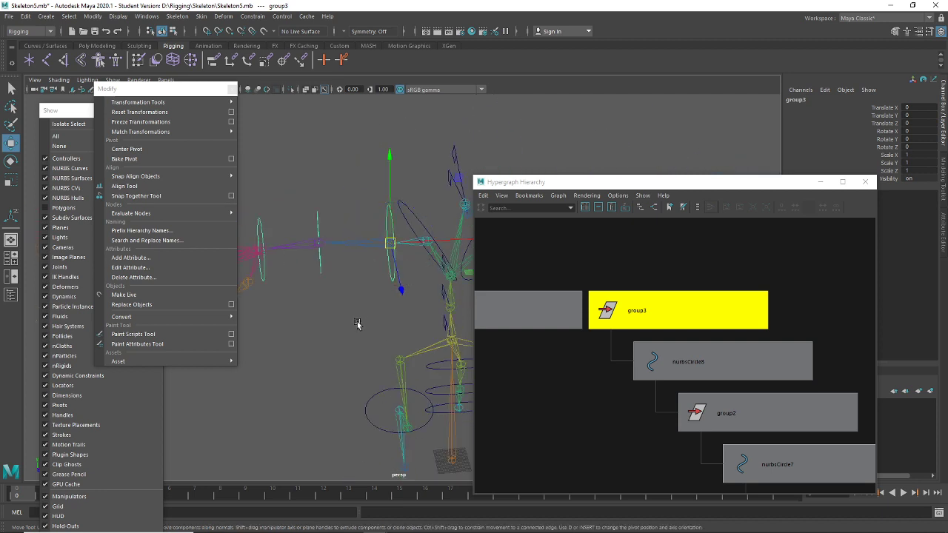
# Snap group2's pivot onto the right elbow joint at the center of the elbow control circle
pyautogui.click(691, 407)
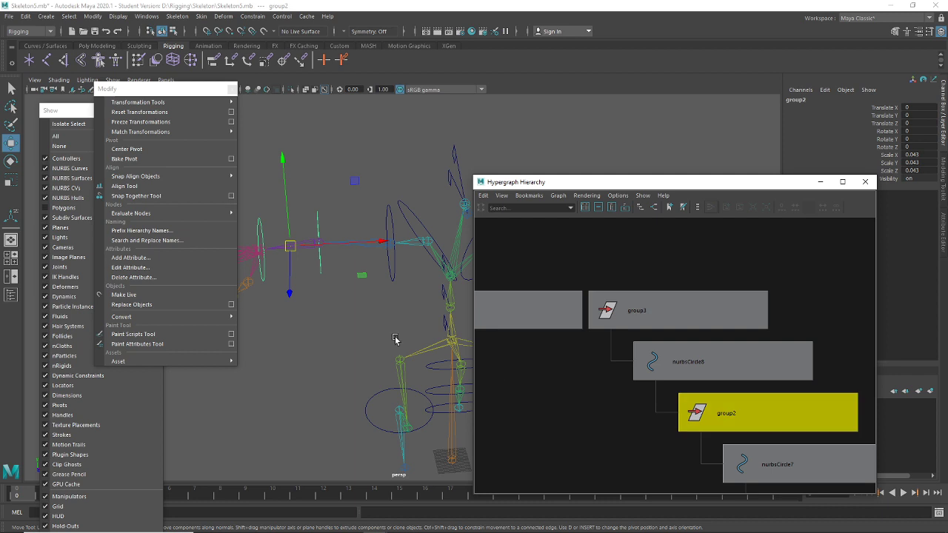
pyautogui.press('d')
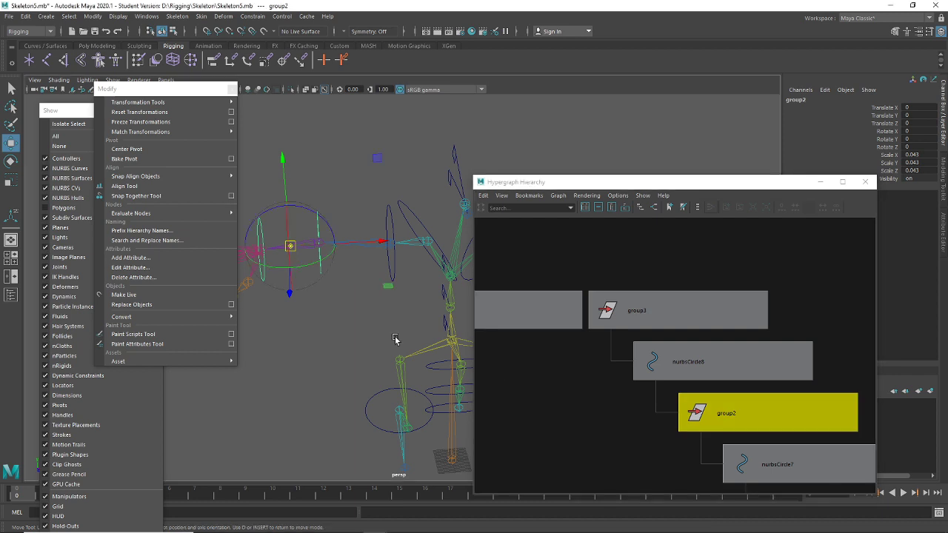
pyautogui.moveTo(291, 248); pyautogui.dragTo(320, 246)
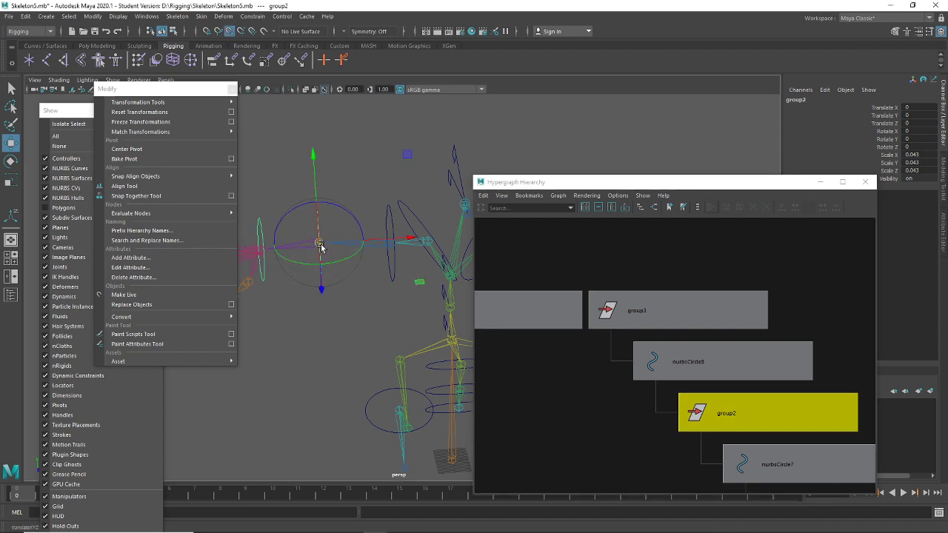
pyautogui.press('d')
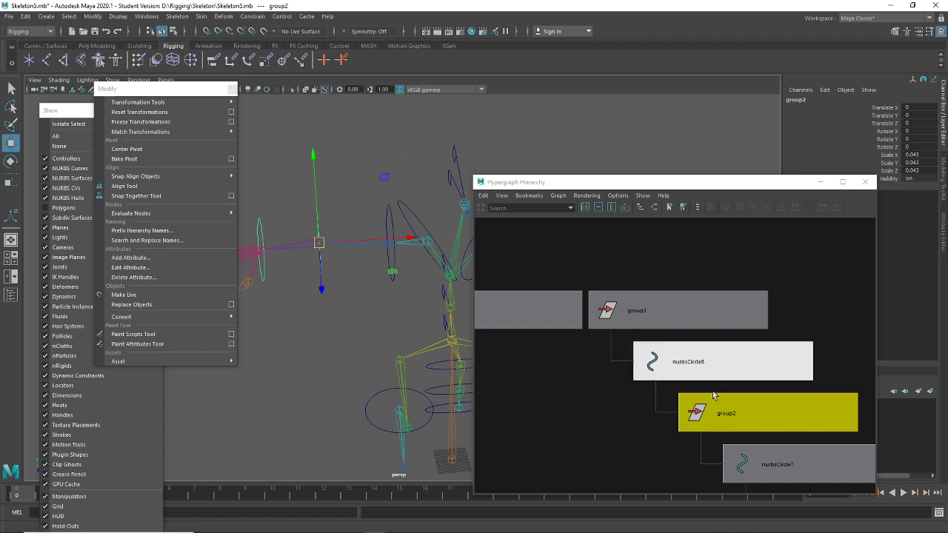
# Check the pivot positions of group1 at the wrist and group3 at the shoulder
pyautogui.scroll(-2, 674, 353)
pyautogui.click(778, 469)
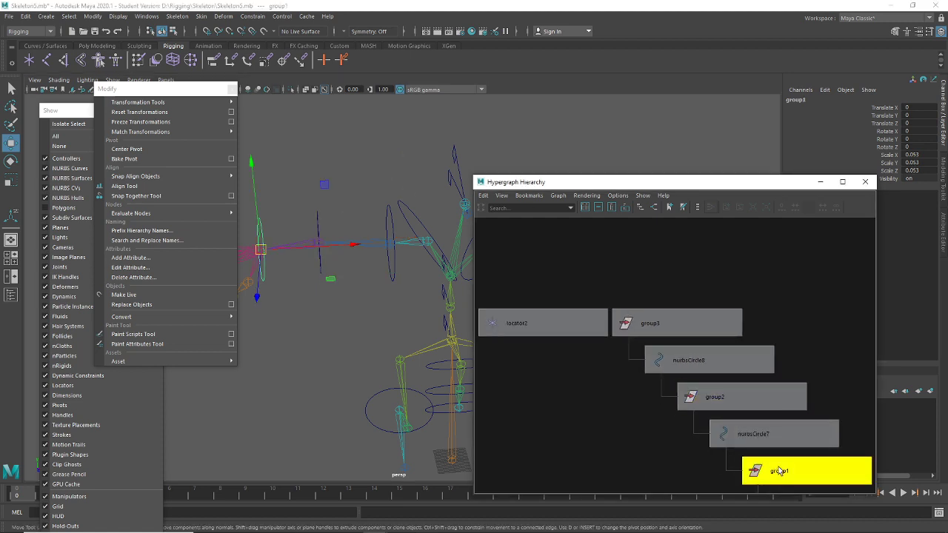
pyautogui.click(400, 300)
pyautogui.click(674, 327)
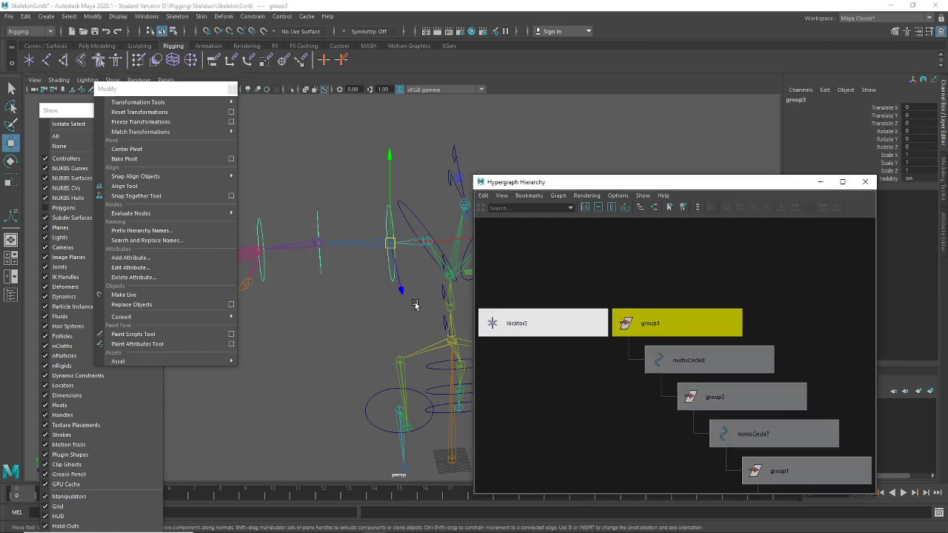
# Parent group3 under the right clavicle control circle nurbsCircle9 and place that circle in its own group
pyautogui.click(422, 222)
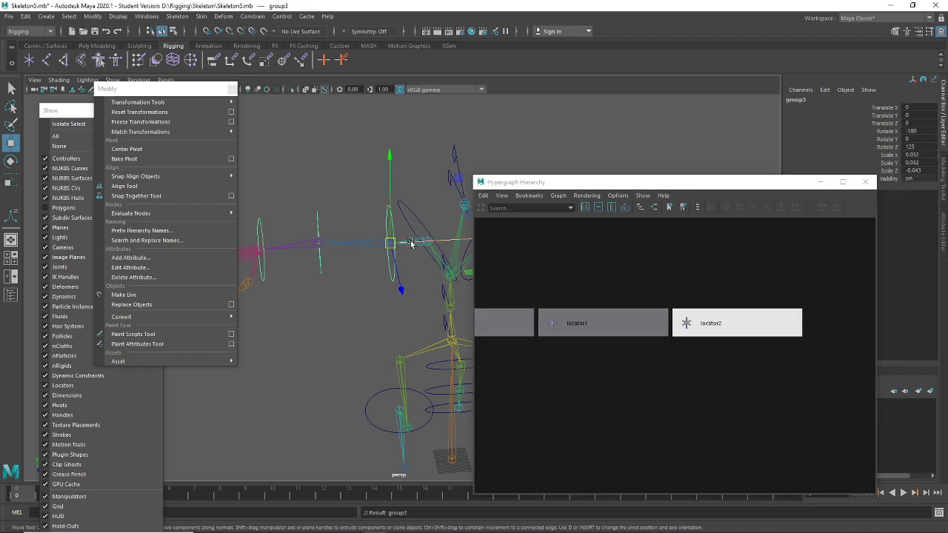
pyautogui.click(414, 212)
pyautogui.keyDown('alt'); pyautogui.moveTo(414, 360); pyautogui.dragTo(340, 324); pyautogui.keyUp('alt')
pyautogui.press('f')
pyautogui.scroll(-2, 666, 351)
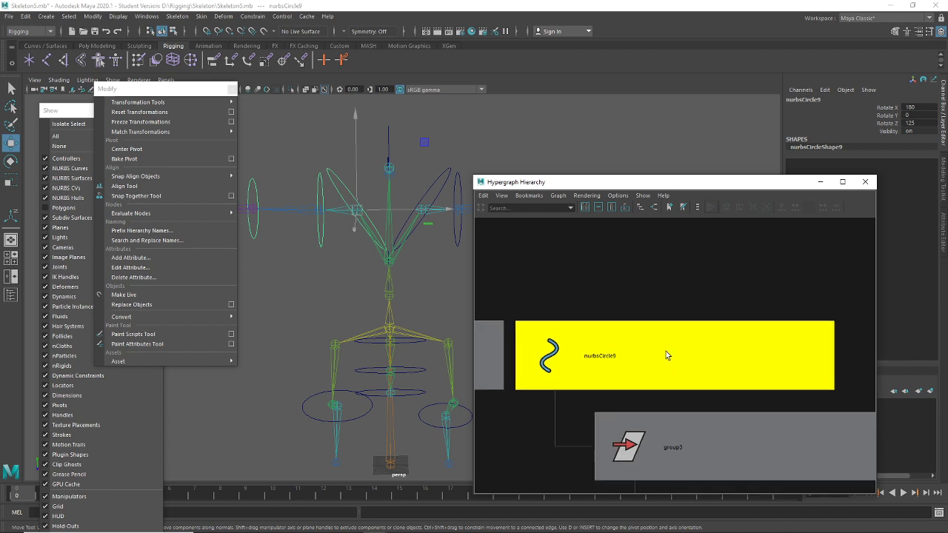
pyautogui.hotkey('ctrl', 'g')
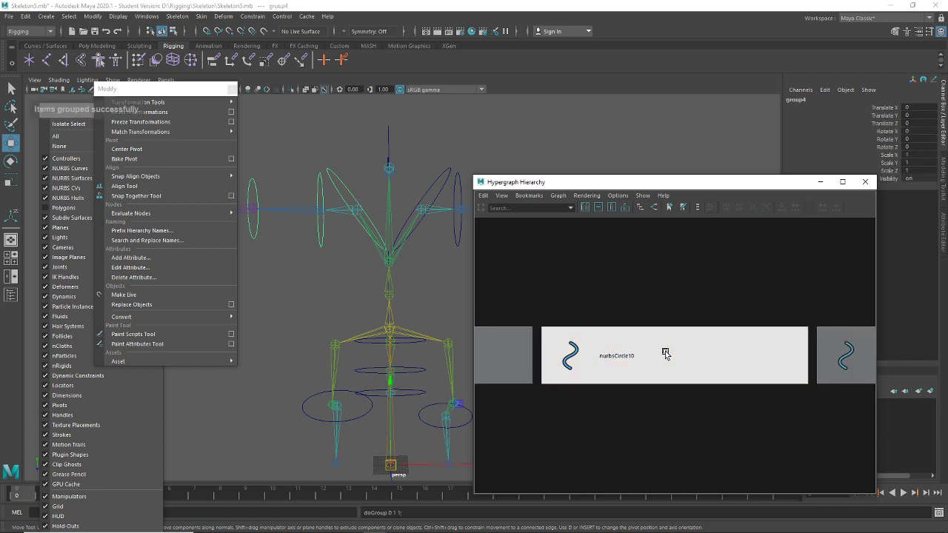
pyautogui.press('f')
pyautogui.scroll(-2, 665, 351)
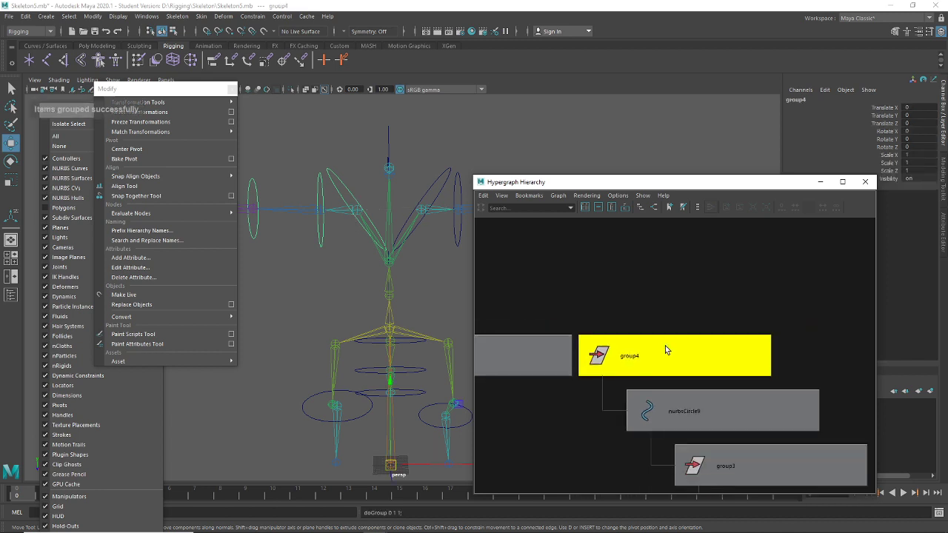
# Center group4's pivot and snap it onto the right clavicle joint
pyautogui.click(154, 147)
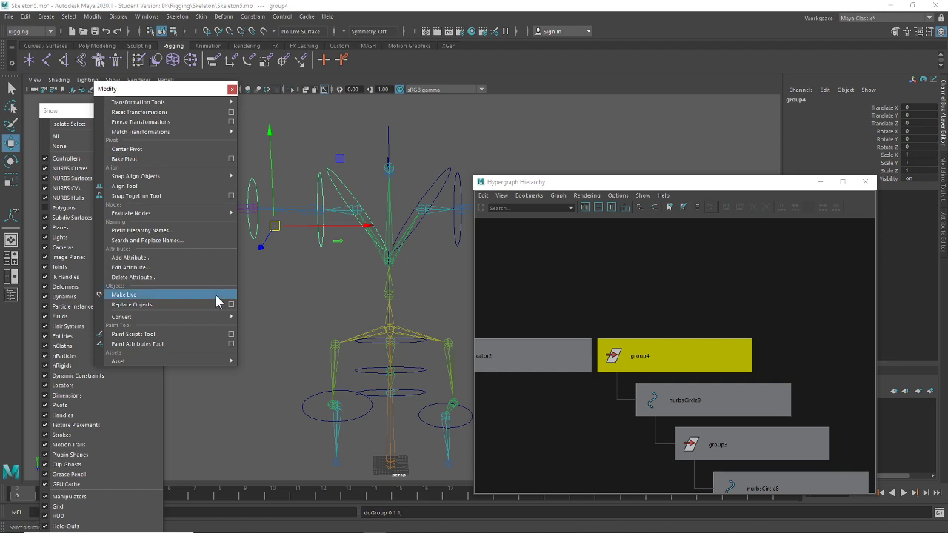
pyautogui.press('d')
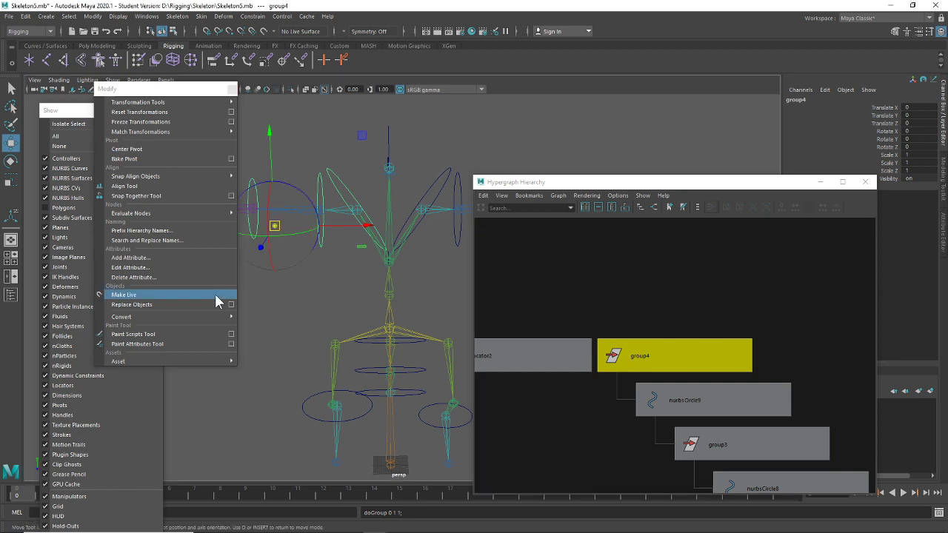
pyautogui.moveTo(274, 225); pyautogui.dragTo(364, 212)
pyautogui.press('d')
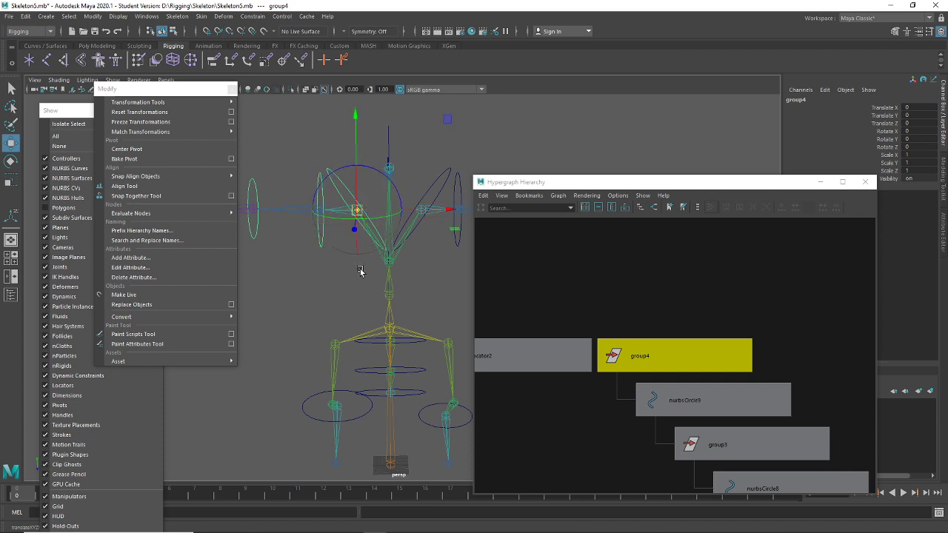
pyautogui.press('w')
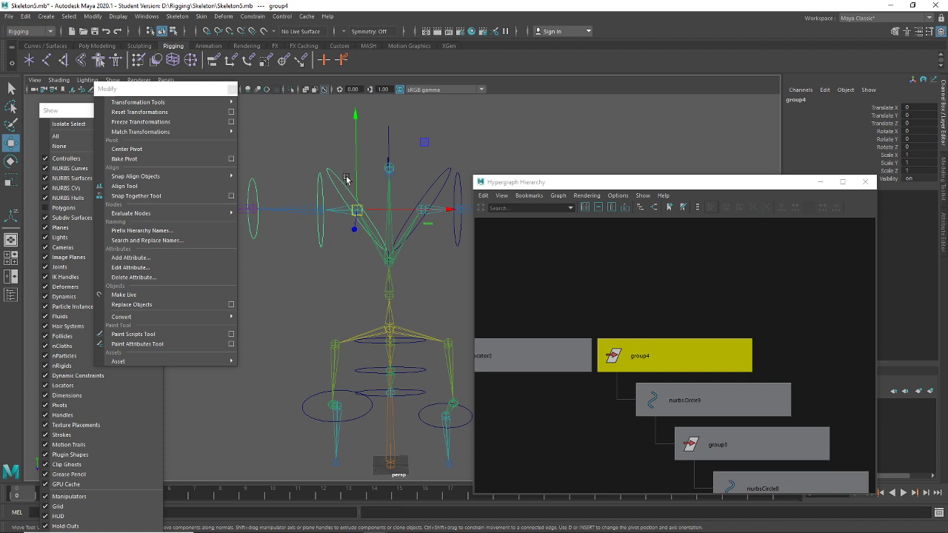
# Parent group4 under the upper spine control rightnurbsSquare2
pyautogui.moveTo(400, 324); pyautogui.dragTo(398, 297)
pyautogui.click(424, 274)
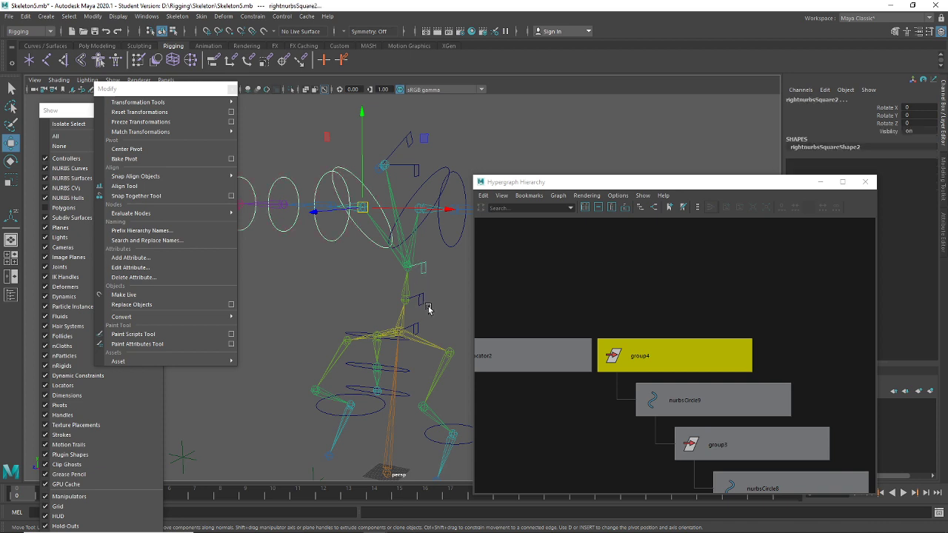
pyautogui.press('Up')
# Test-rotate the upper spine control rightnurbsSquare2 with the right arm controls attached and undo the rotation
pyautogui.click(423, 286)
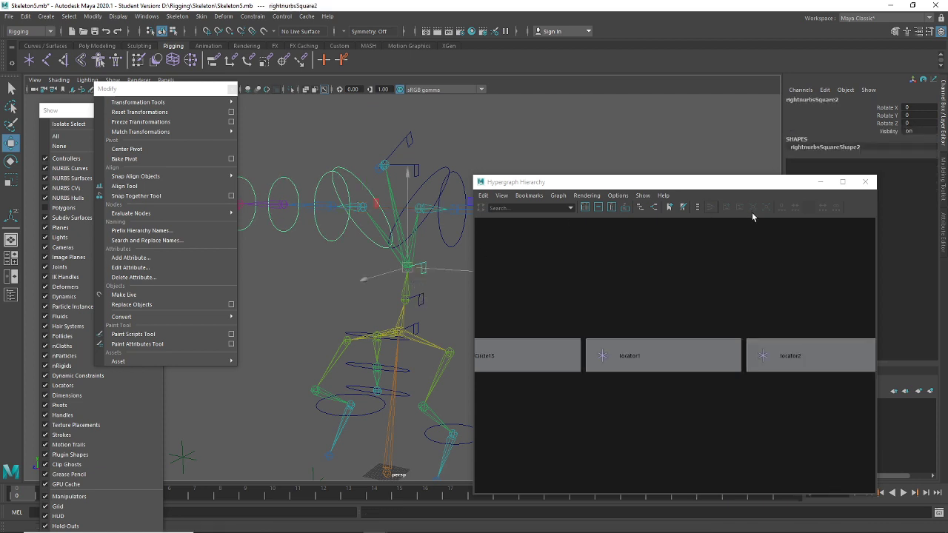
pyautogui.keyDown('alt'); pyautogui.moveTo(368, 183); pyautogui.dragTo(394, 322); pyautogui.keyUp('alt')
pyautogui.press('e')
pyautogui.moveTo(408, 260); pyautogui.dragTo(404, 263)
pyautogui.hotkey('ctrl', 'z')
# Select the left arm's control circles from wrist to clavicle and frame their nodes in the Hypergraph
pyautogui.keyDown('alt'); pyautogui.moveTo(382, 428); pyautogui.dragTo(378, 343, button='middle'); pyautogui.keyUp('alt')
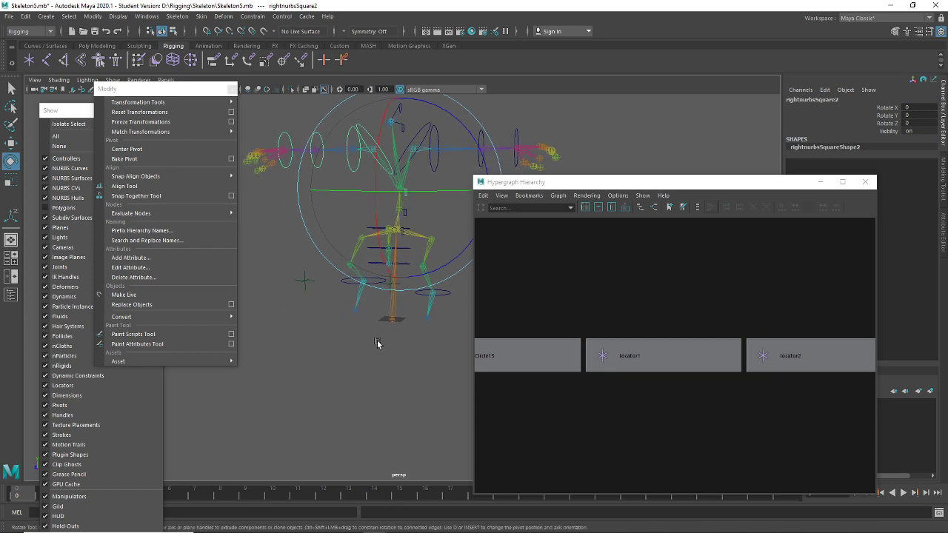
pyautogui.keyDown('alt'); pyautogui.moveTo(378, 343); pyautogui.dragTo(414, 310); pyautogui.keyUp('alt')
pyautogui.moveTo(558, 183); pyautogui.dragTo(622, 232)
pyautogui.keyDown('alt'); pyautogui.moveTo(511, 289); pyautogui.dragTo(455, 324); pyautogui.keyUp('alt')
pyautogui.click(654, 434)
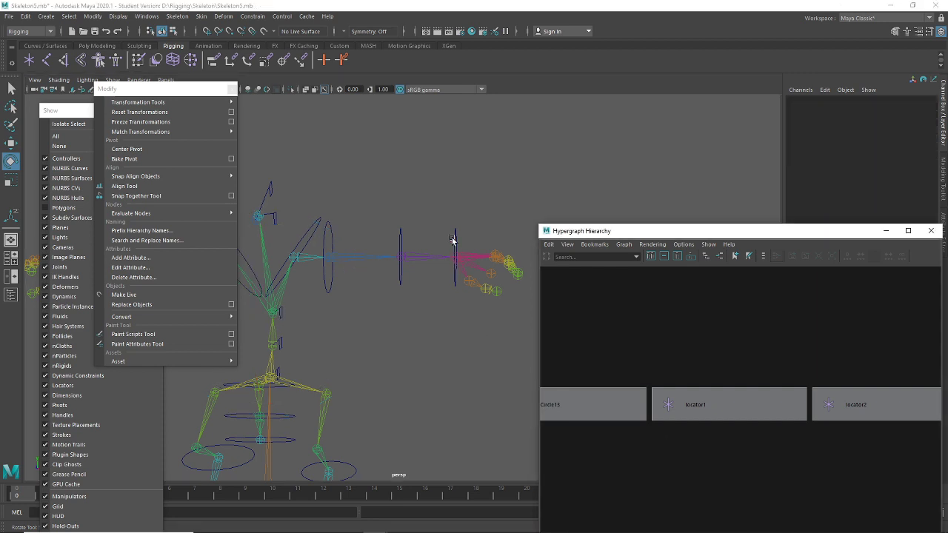
pyautogui.moveTo(472, 192); pyautogui.dragTo(294, 237)
pyautogui.press('f')
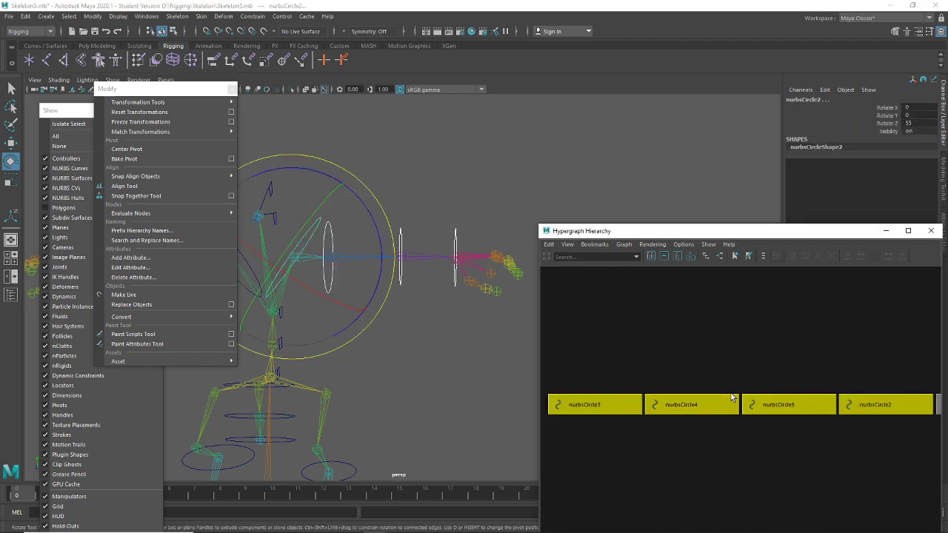
pyautogui.click(706, 447)
pyautogui.click(618, 394)
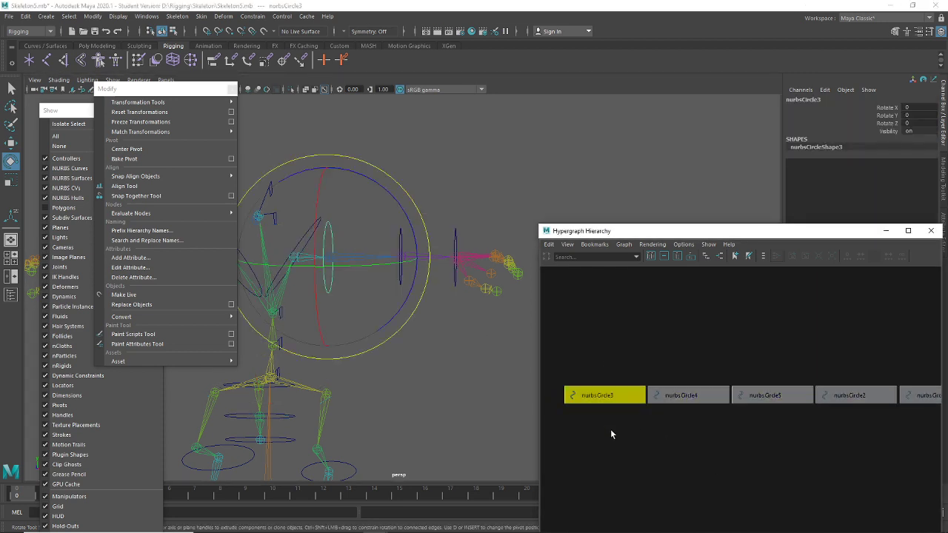
pyautogui.hotkey('ctrl', 'g')
pyautogui.click(695, 392)
pyautogui.hotkey('ctrl', 'g')
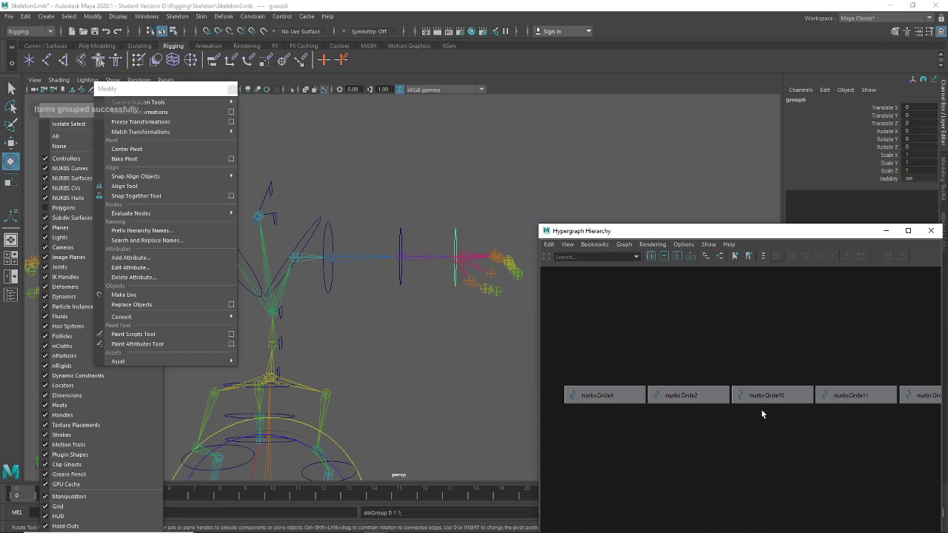
pyautogui.click(767, 395)
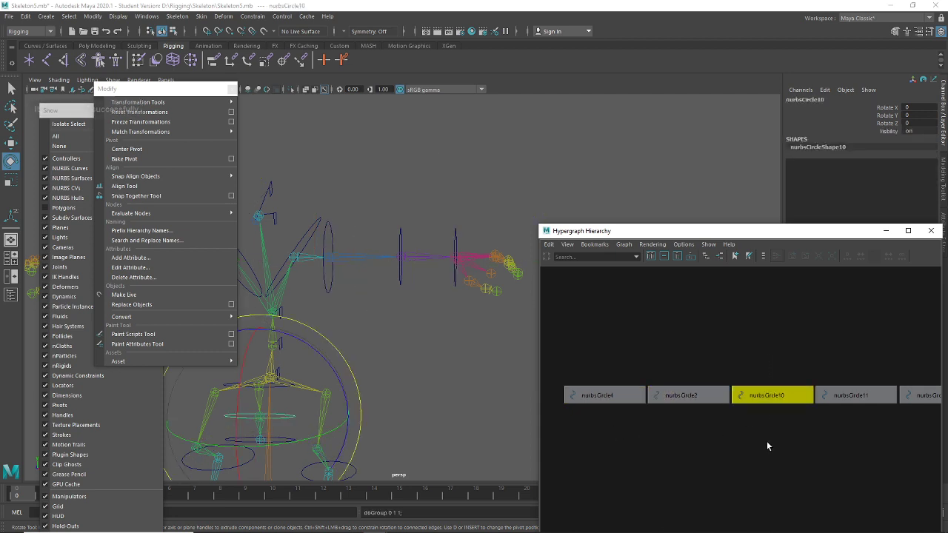
pyautogui.hotkey('ctrl', 'z')
pyautogui.hotkey('ctrl', 'z')
pyautogui.hotkey('ctrl', 'z')
pyautogui.hotkey('ctrl', 'z')
pyautogui.hotkey('ctrl', 'z')
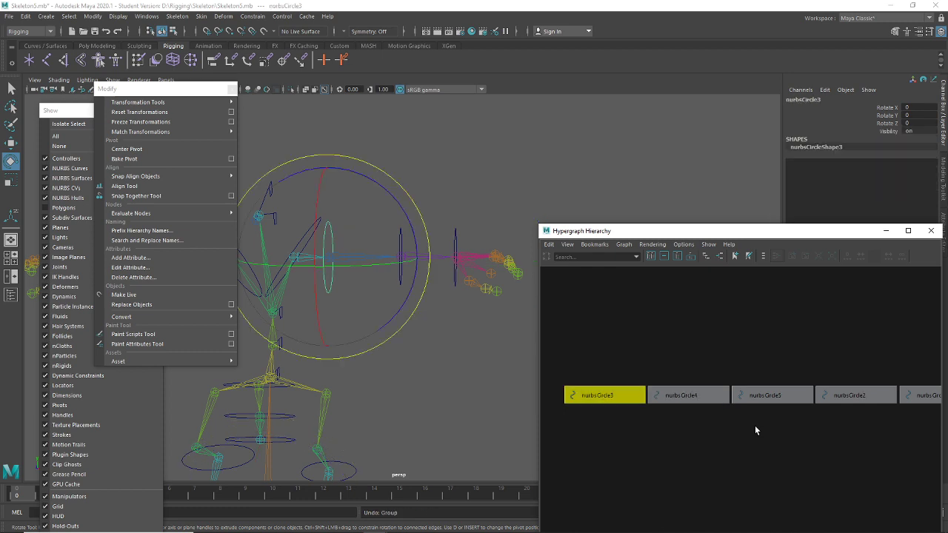
pyautogui.hotkey('ctrl', 'z')
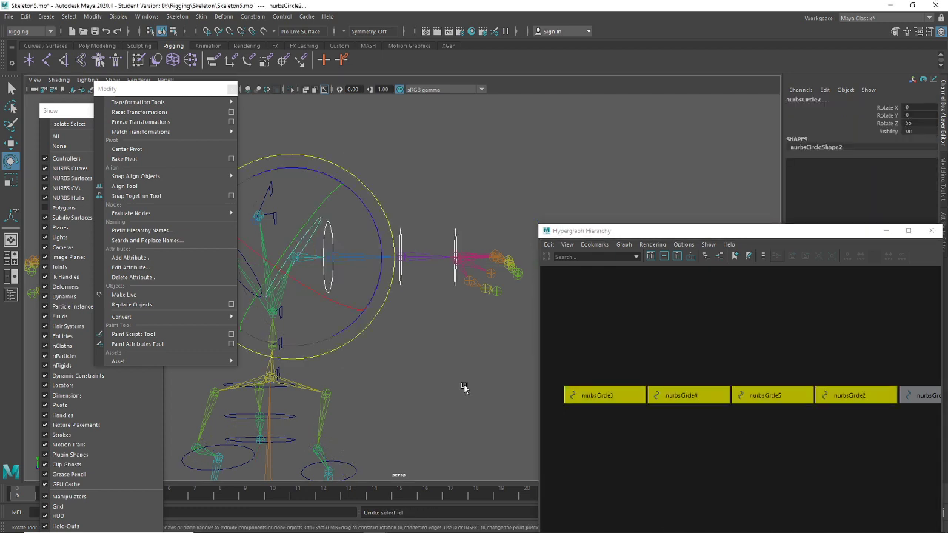
# Group nurbsCircle2, nurbsCircle5, nurbsCircle4 and nurbsCircle3 separately, in that order, so each left arm control has its own parent group
pyautogui.click(852, 396)
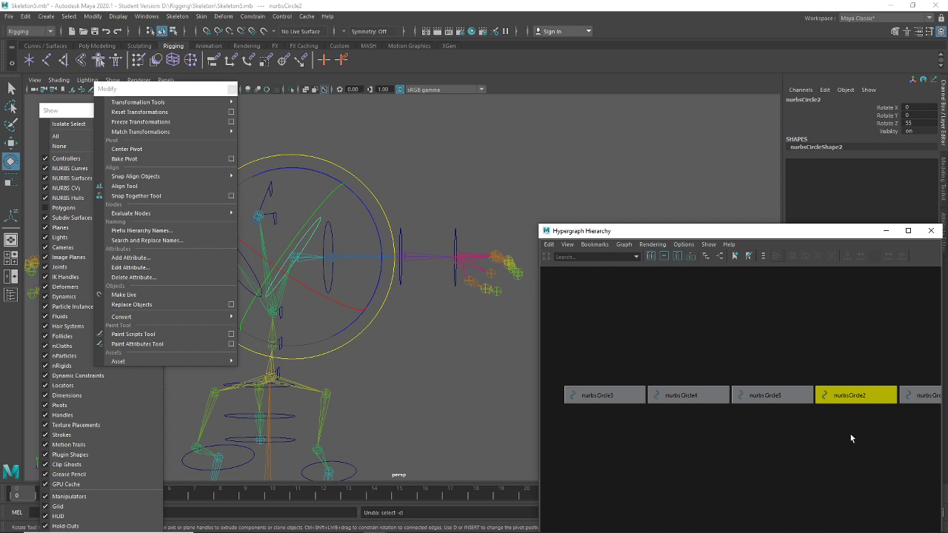
pyautogui.hotkey('ctrl', 'g')
pyautogui.click(774, 393)
pyautogui.hotkey('ctrl', 'g')
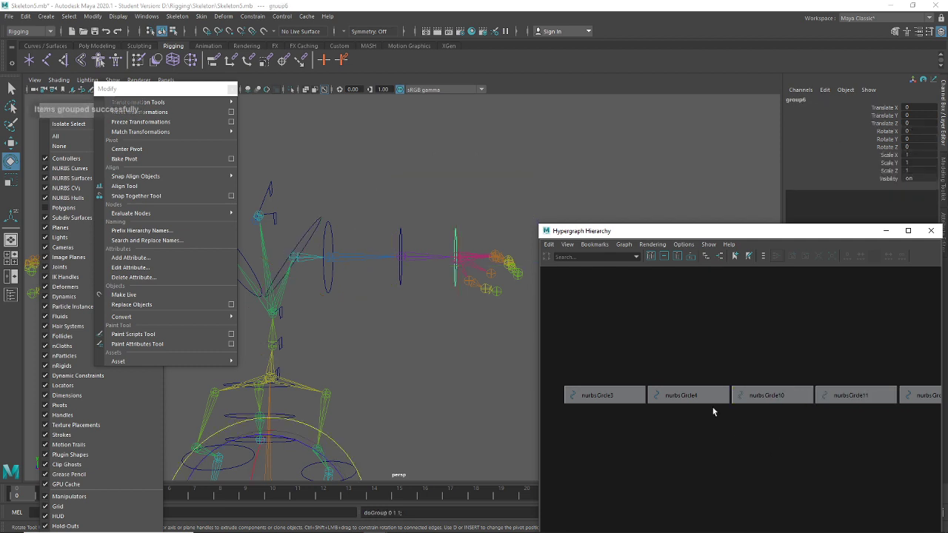
pyautogui.click(685, 396)
pyautogui.hotkey('ctrl', 'g')
pyautogui.click(605, 396)
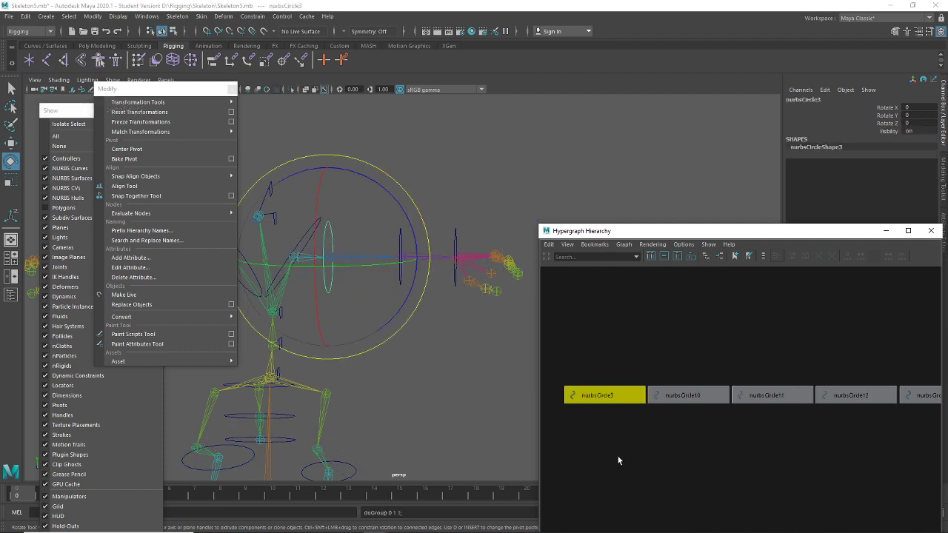
pyautogui.hotkey('ctrl', 'g')
# Frame the new left arm groups in the Hypergraph and center the pivot of group5 above the clavicle control
pyautogui.click(397, 356)
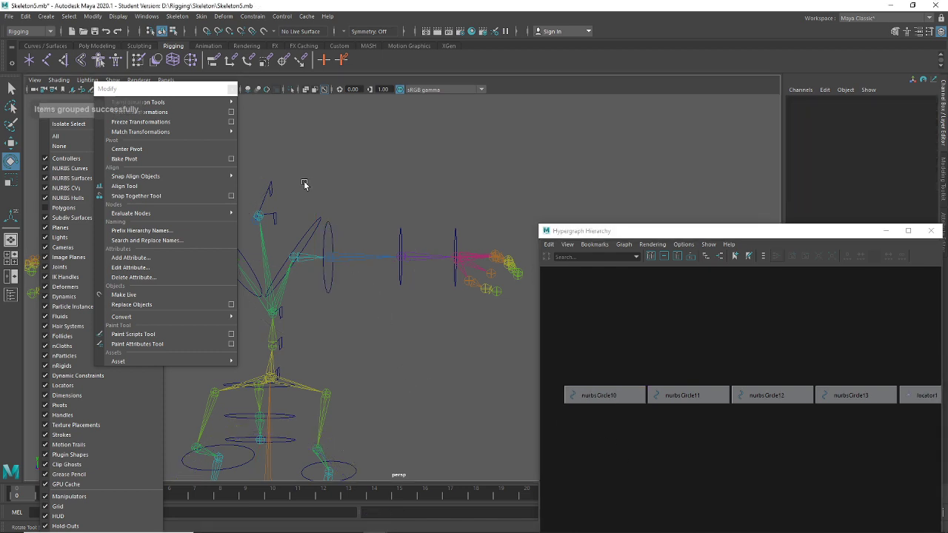
pyautogui.moveTo(304, 183); pyautogui.dragTo(470, 246)
pyautogui.press('f')
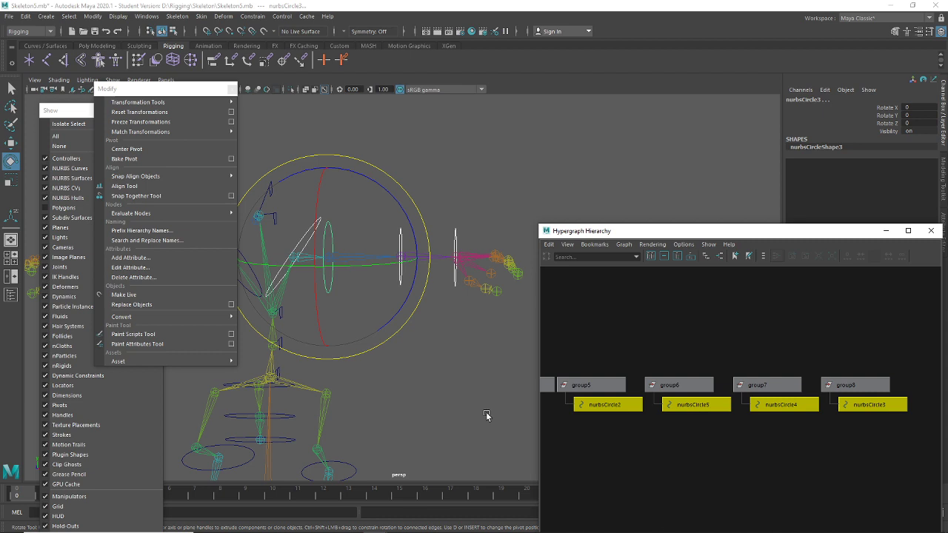
pyautogui.click(592, 333)
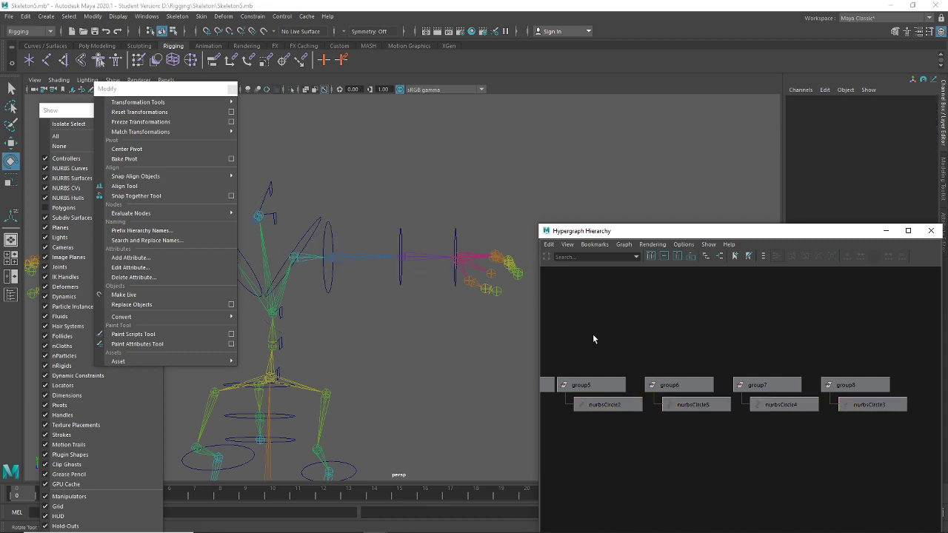
pyautogui.click(591, 384)
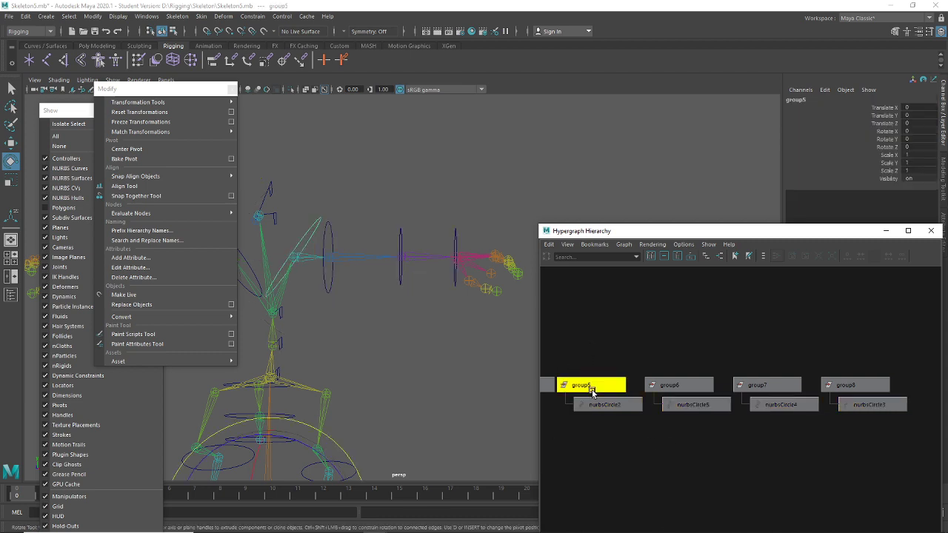
pyautogui.click(165, 149)
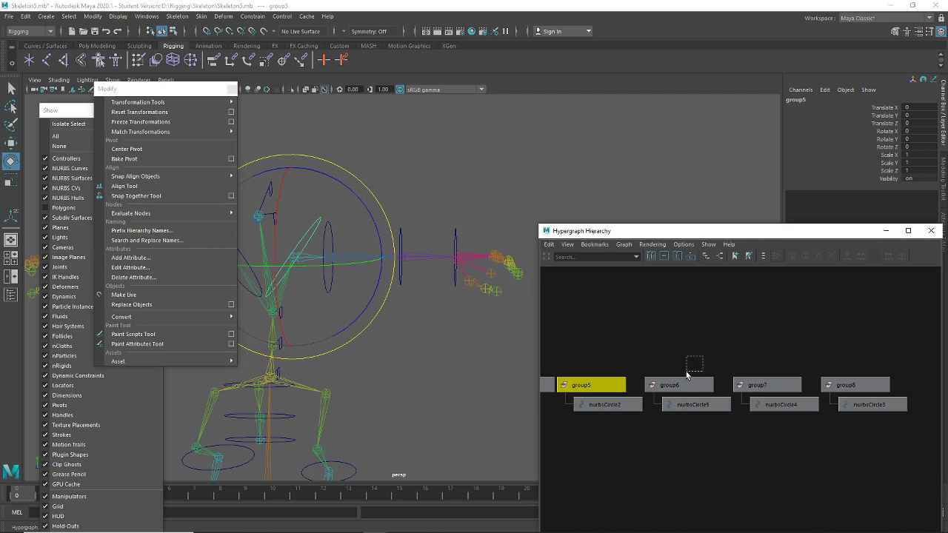
pyautogui.moveTo(686, 372); pyautogui.dragTo(696, 353)
pyautogui.click(622, 382)
pyautogui.press('w')
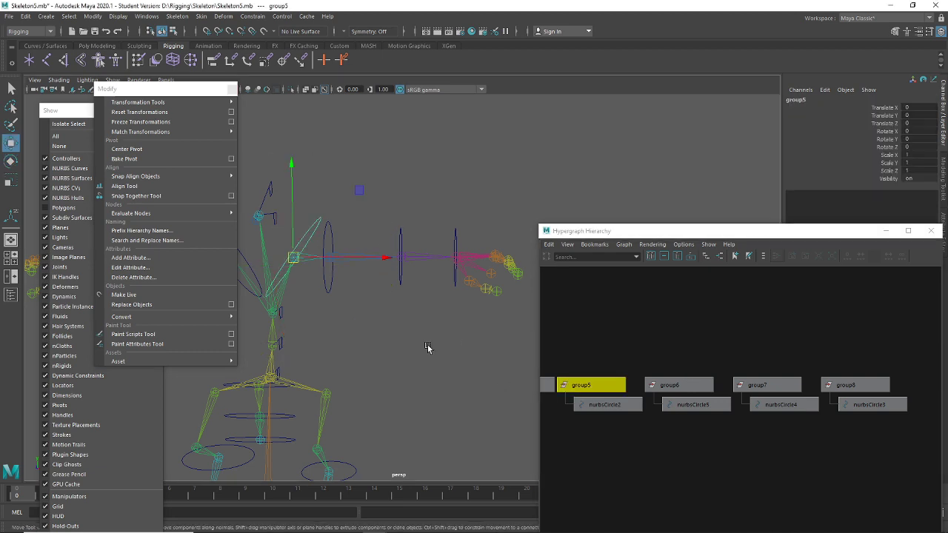
# Center the pivots of group6, group7 and group8 on the left wrist, elbow and shoulder controls
pyautogui.click(680, 384)
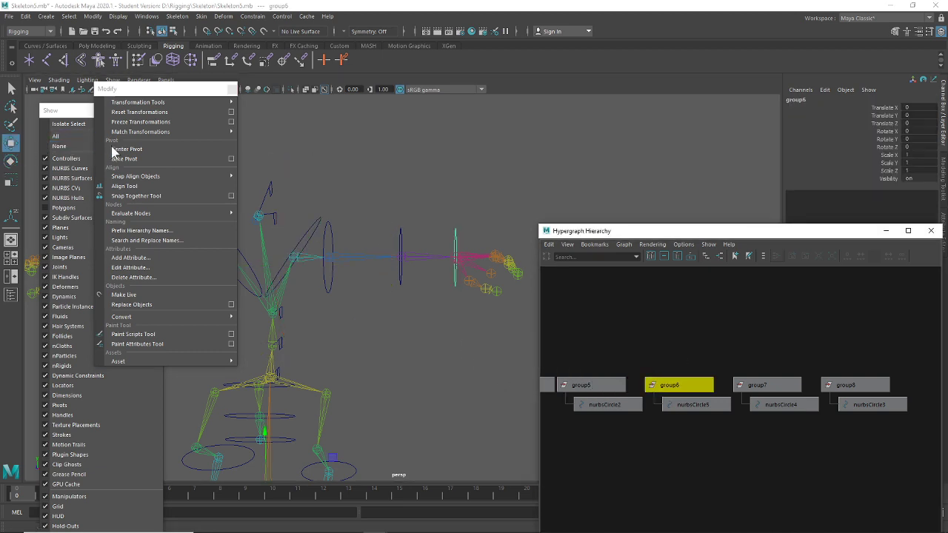
pyautogui.click(128, 149)
pyautogui.click(765, 385)
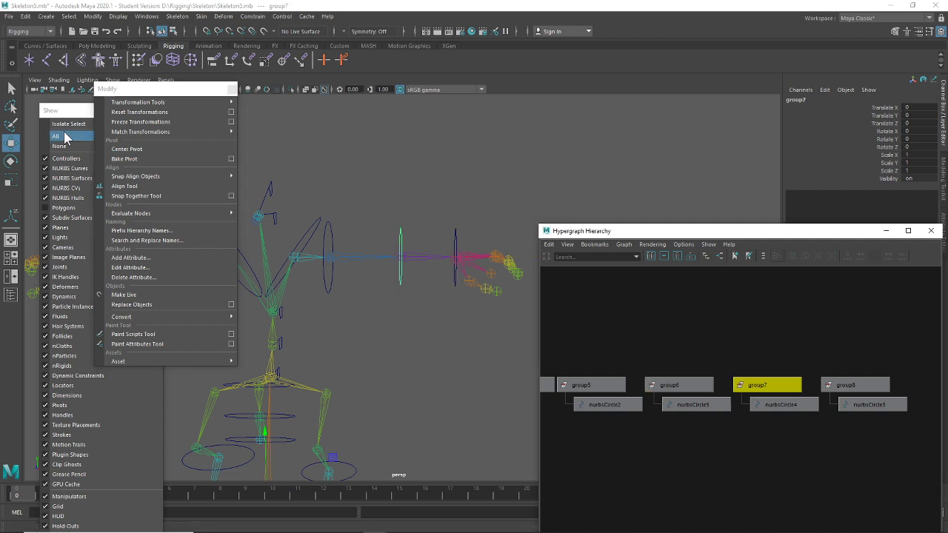
pyautogui.click(137, 149)
pyautogui.moveTo(849, 327); pyautogui.dragTo(852, 344)
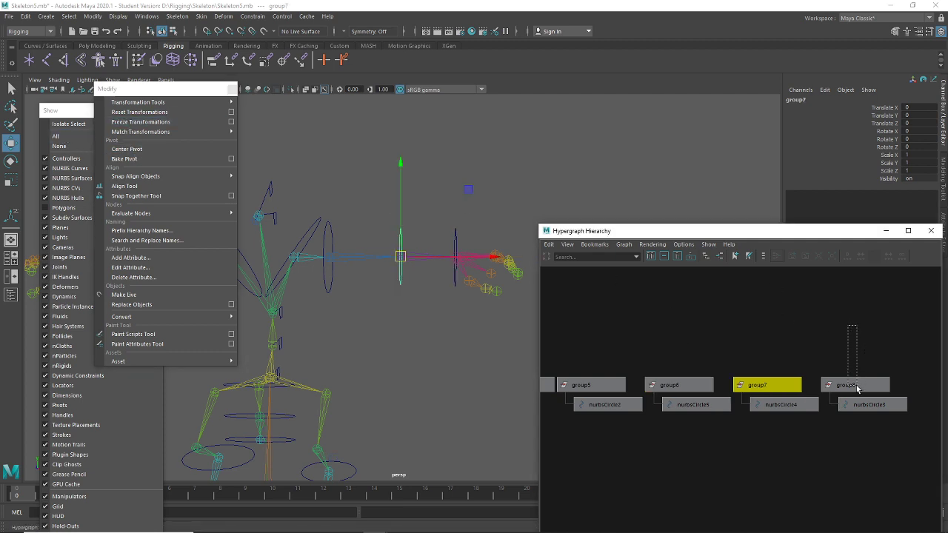
pyautogui.moveTo(857, 387); pyautogui.dragTo(858, 388)
pyautogui.click(127, 149)
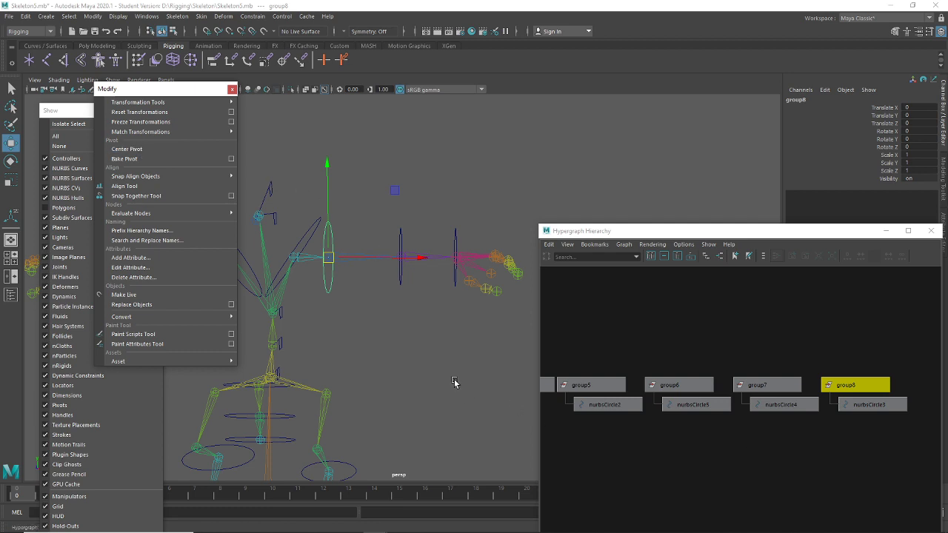
# Parent the wrist group group6 under the left elbow control nurbsCircle4
pyautogui.click(597, 385)
pyautogui.click(671, 385)
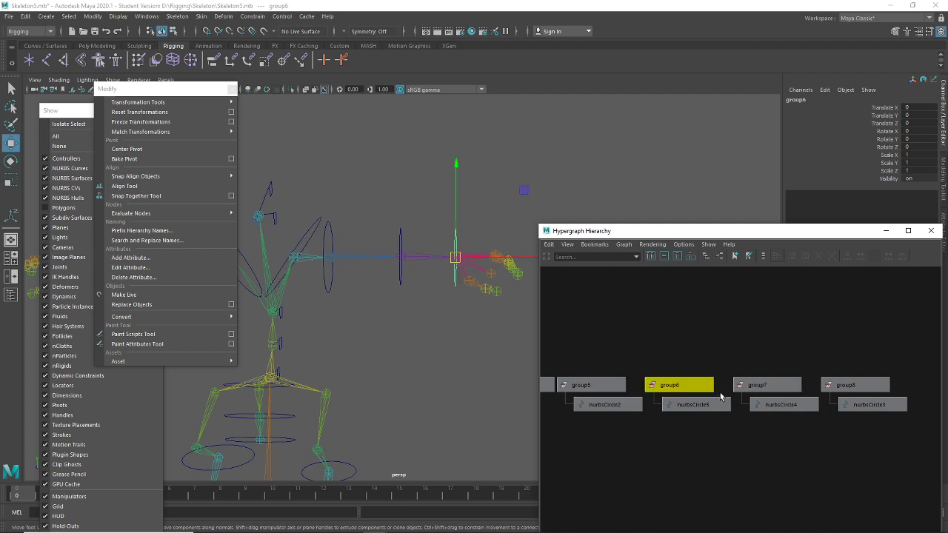
pyautogui.click(765, 386)
pyautogui.click(680, 384)
pyautogui.moveTo(798, 409); pyautogui.dragTo(798, 407, button='middle')
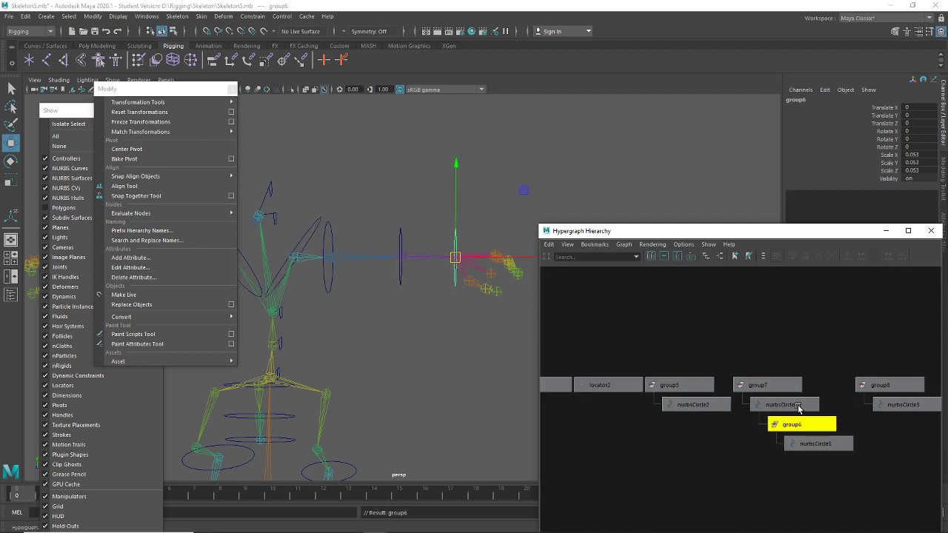
# Test-rotate group7 at the left elbow with the wrist control attached and undo the rotation
pyautogui.click(778, 385)
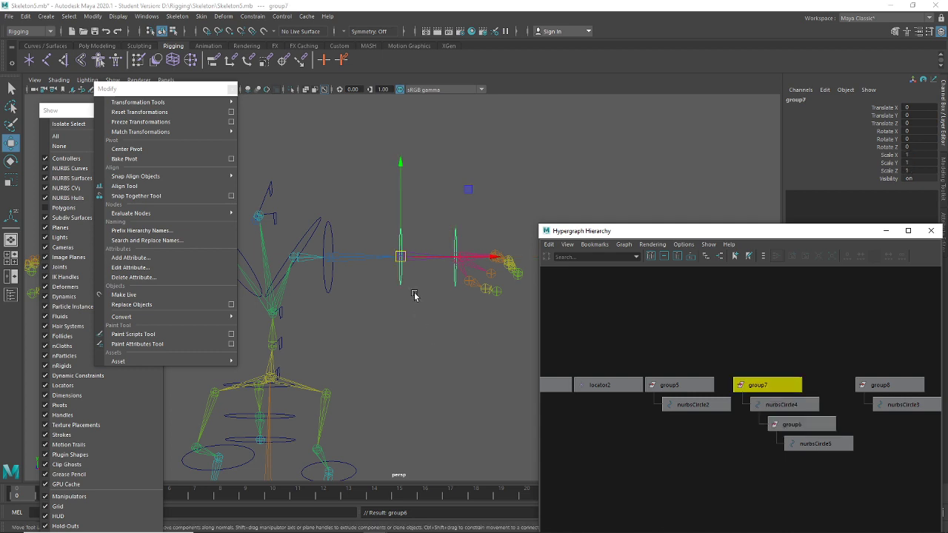
pyautogui.press('e')
pyautogui.moveTo(410, 259); pyautogui.dragTo(422, 229)
pyautogui.hotkey('ctrl', 'z')
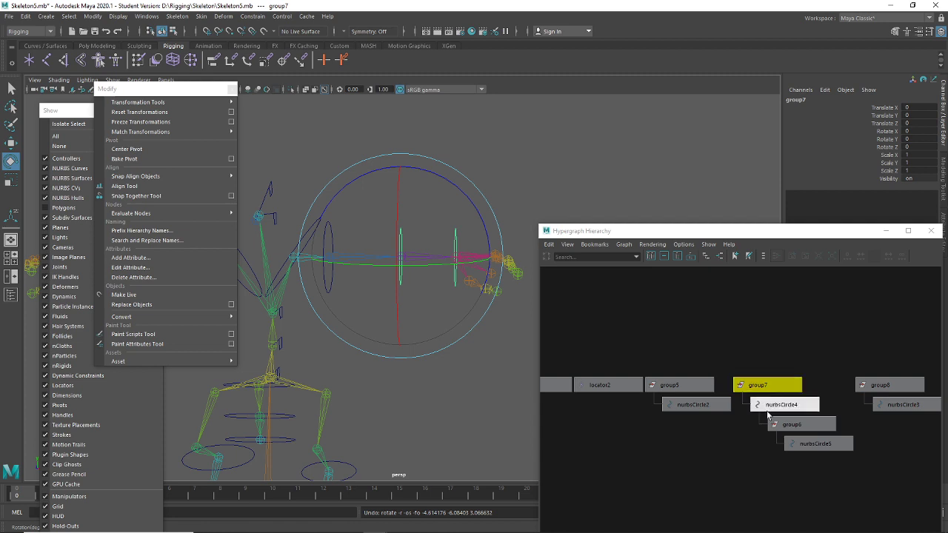
# Parent the left shoulder group group8 under the clavicle control nurbsCircle2 in the Hypergraph
pyautogui.click(687, 386)
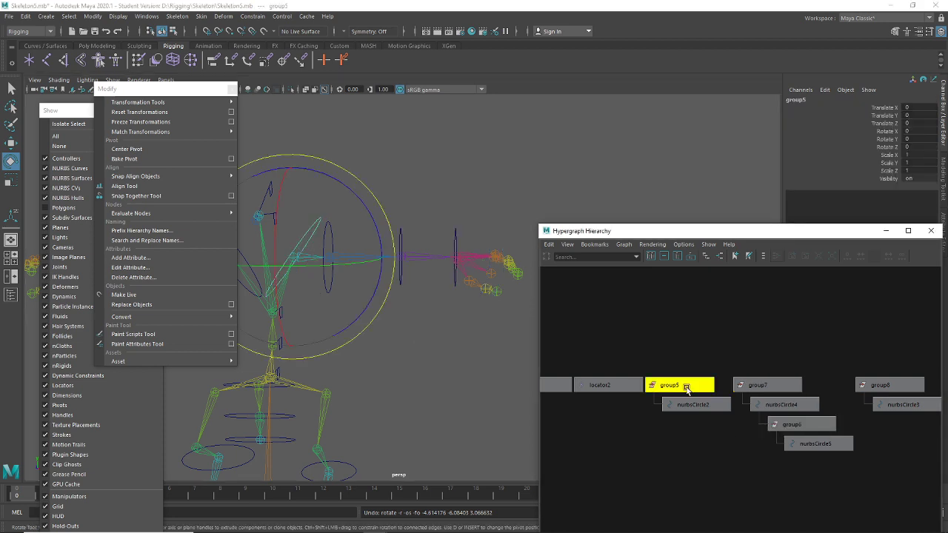
pyautogui.click(870, 386)
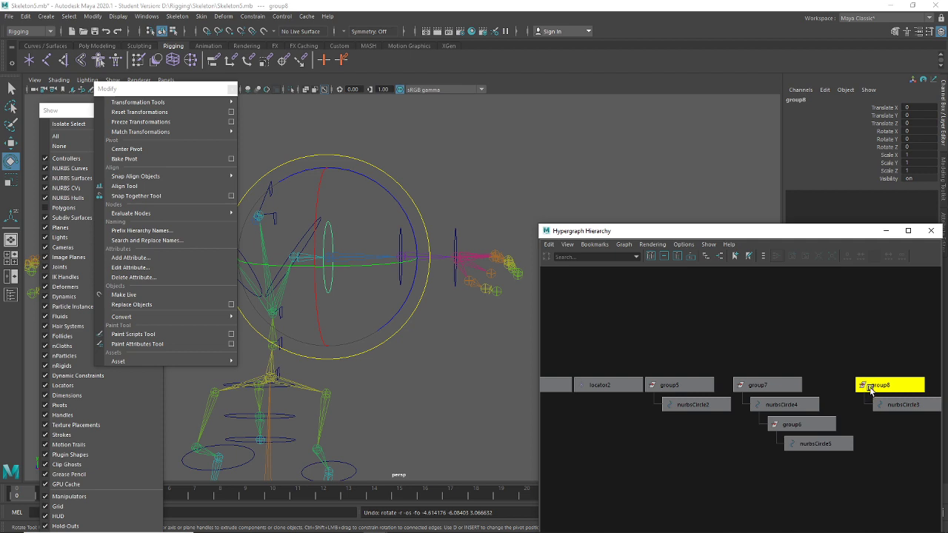
pyautogui.moveTo(869, 387); pyautogui.dragTo(661, 446, button='middle')
pyautogui.moveTo(698, 402); pyautogui.dragTo(697, 403, button='middle')
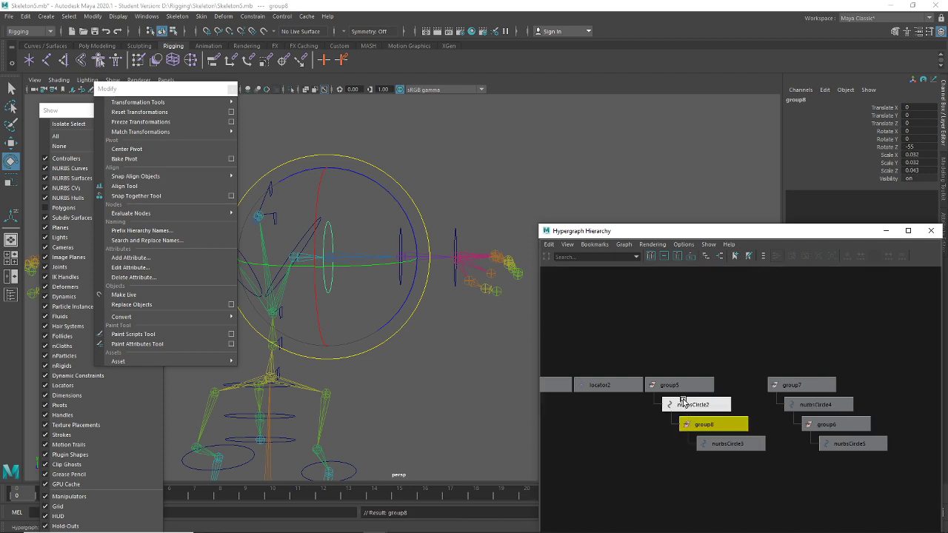
# Parent the left elbow group group7 under the shoulder control nurbsCircle3 in the Hypergraph
pyautogui.click(680, 385)
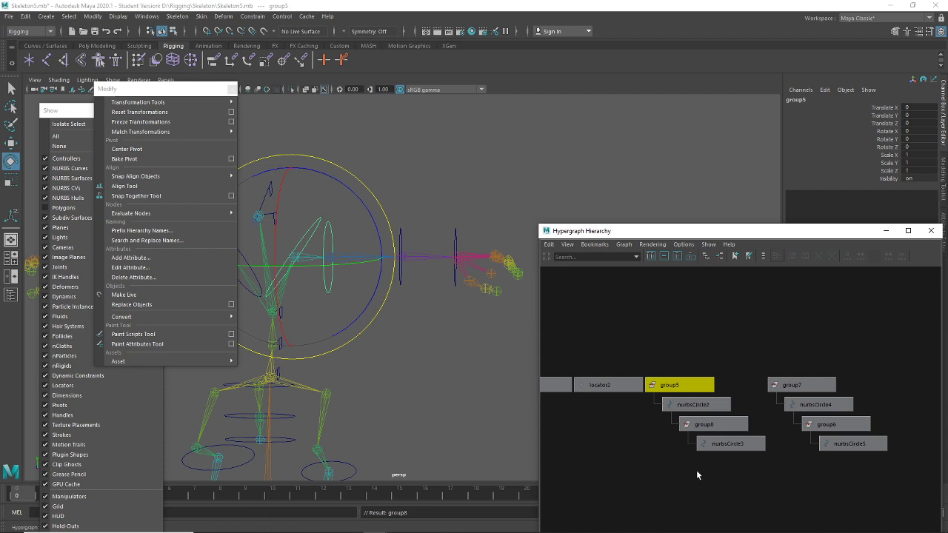
pyautogui.click(799, 386)
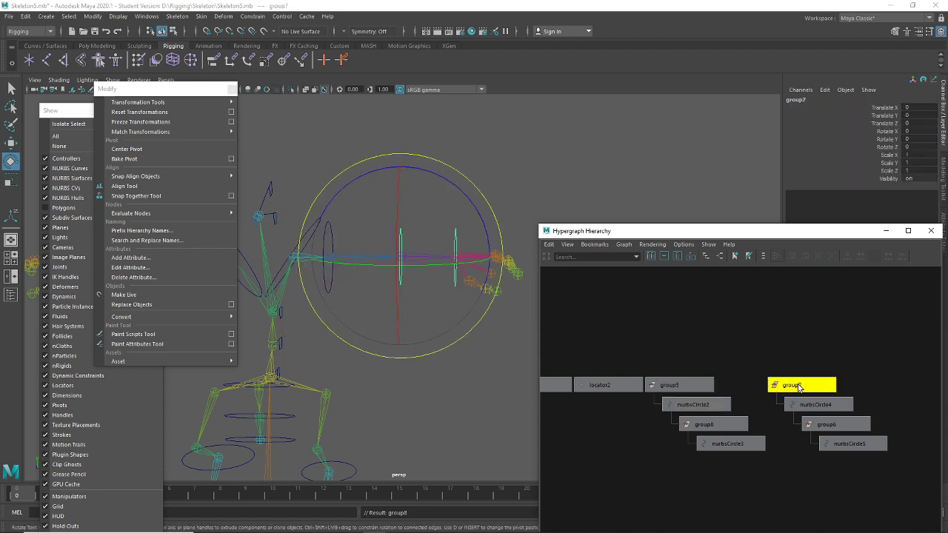
pyautogui.click(835, 445)
pyautogui.click(796, 384)
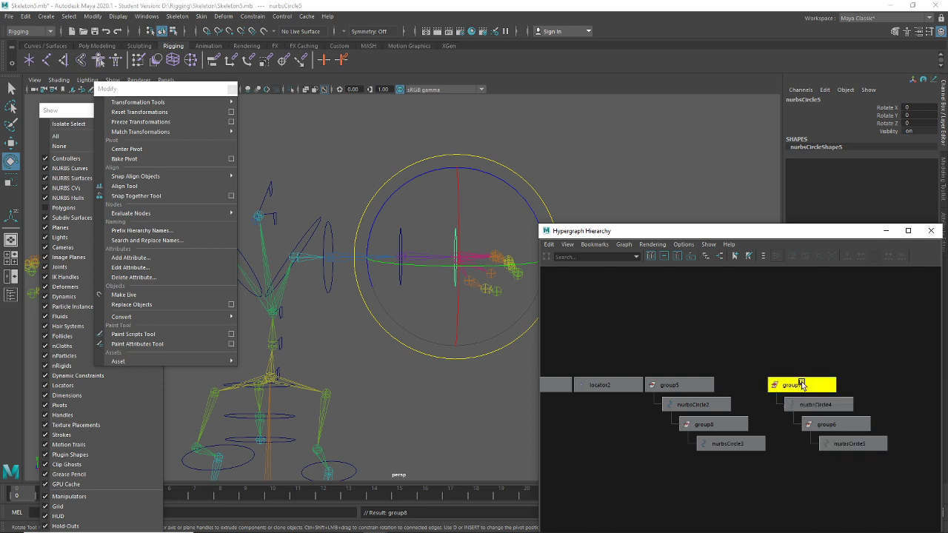
pyautogui.moveTo(720, 444); pyautogui.dragTo(715, 443, button='middle')
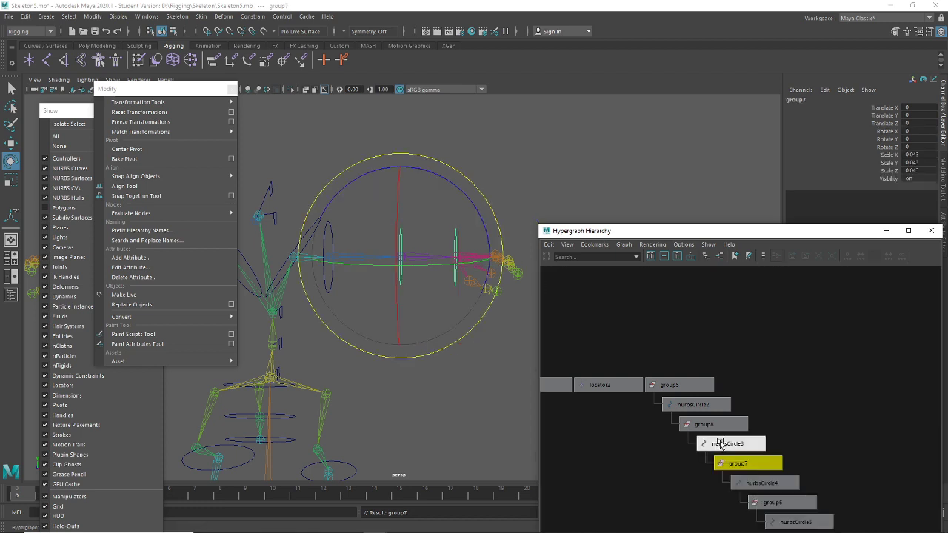
# Test-rotate group5 and the clavicle control nurbsCircle2 with the attached arm hierarchy, undoing each rotation
pyautogui.click(653, 384)
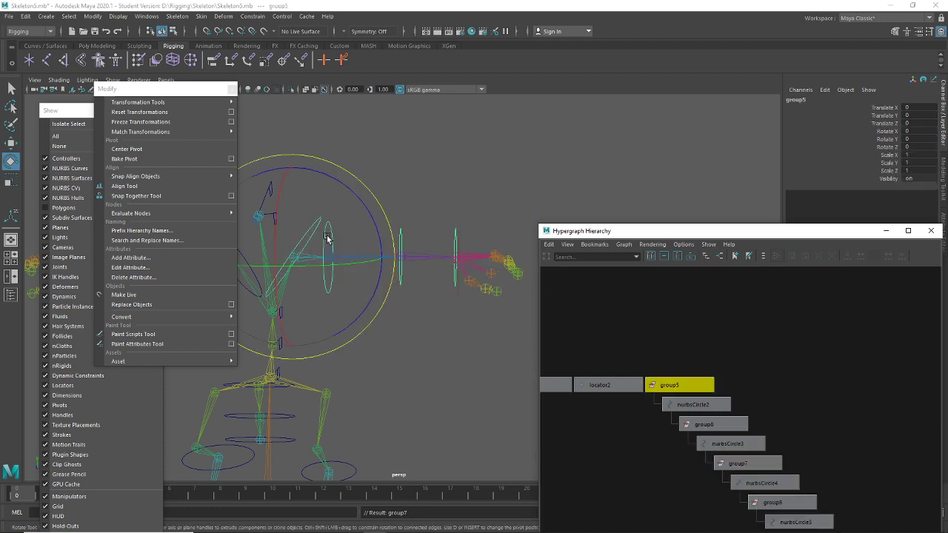
pyautogui.moveTo(327, 238); pyautogui.dragTo(332, 248)
pyautogui.hotkey('ctrl', 'z')
pyautogui.click(732, 426)
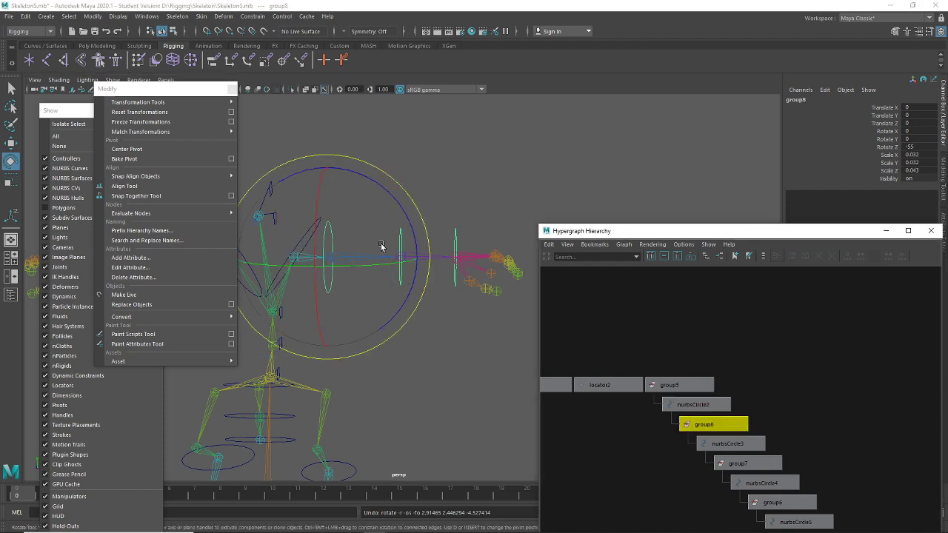
pyautogui.click(694, 404)
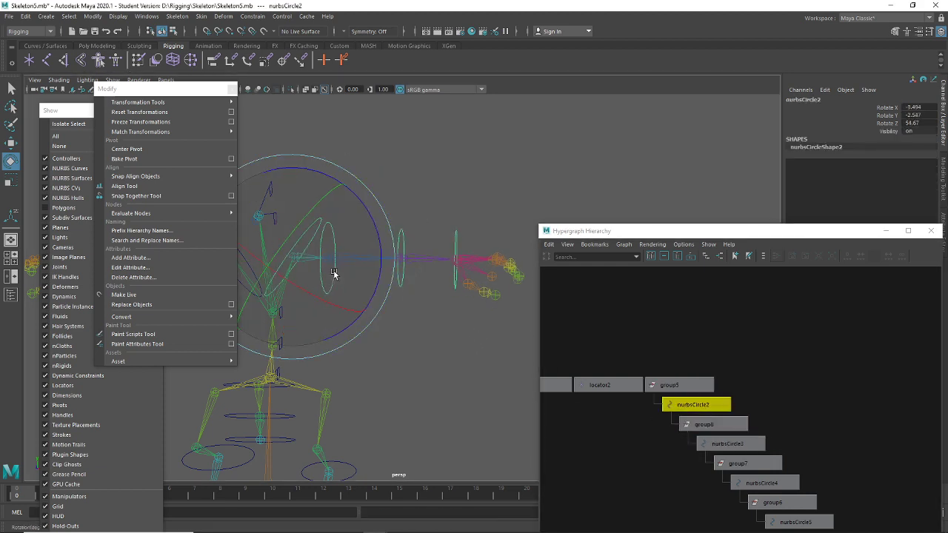
pyautogui.moveTo(332, 273); pyautogui.dragTo(329, 270)
pyautogui.hotkey('ctrl', 'z')
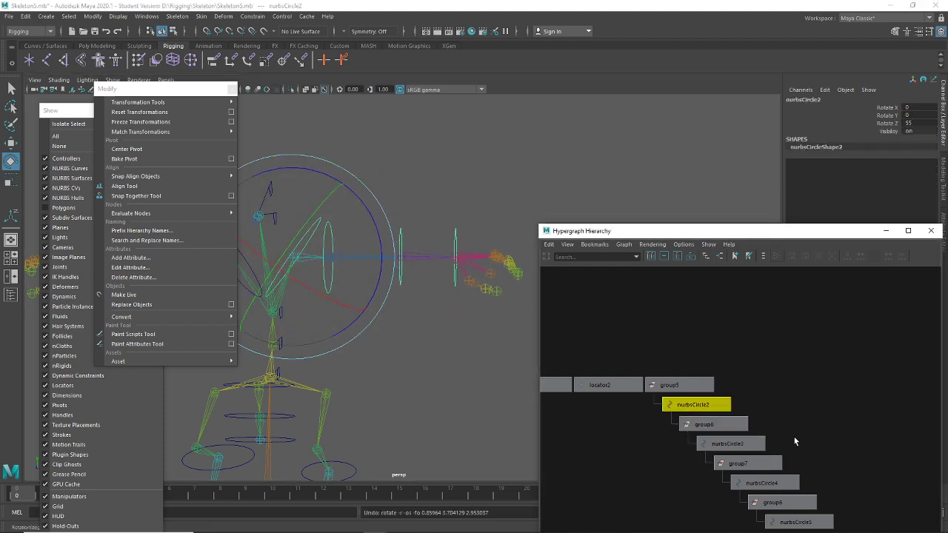
# Test-rotate the left shoulder, elbow and wrist controls nurbsCircle3, nurbsCircle4 and nurbsCircle5, undoing each rotation
pyautogui.click(726, 442)
pyautogui.moveTo(366, 245); pyautogui.dragTo(370, 234)
pyautogui.hotkey('ctrl', 'z')
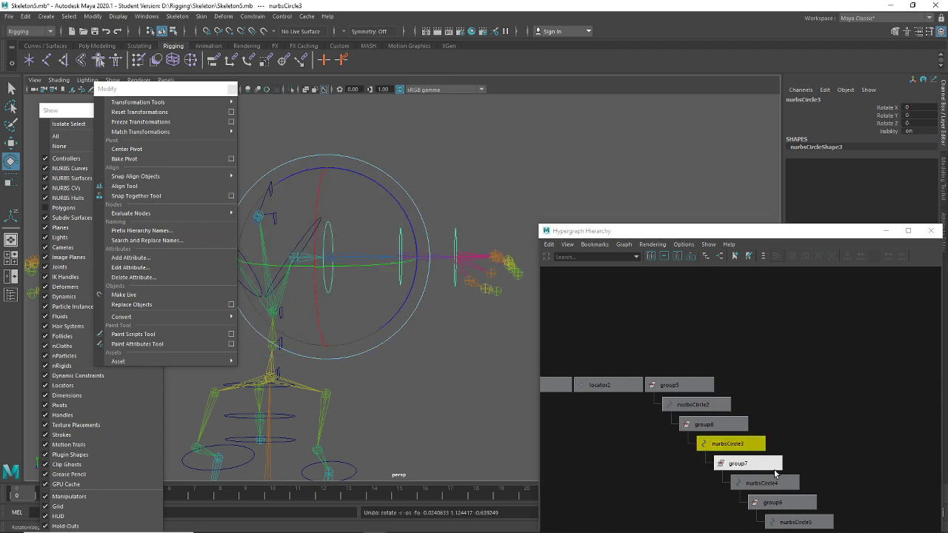
pyautogui.click(763, 482)
pyautogui.moveTo(434, 233); pyautogui.dragTo(493, 271)
pyautogui.hotkey('ctrl', 'z')
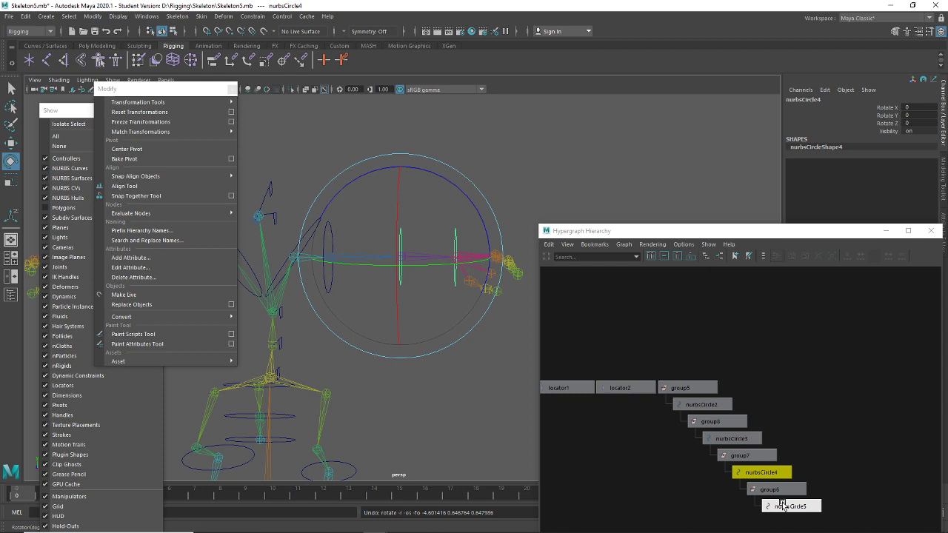
pyautogui.click(782, 505)
pyautogui.moveTo(445, 244); pyautogui.dragTo(469, 220)
pyautogui.hotkey('ctrl', 'z')
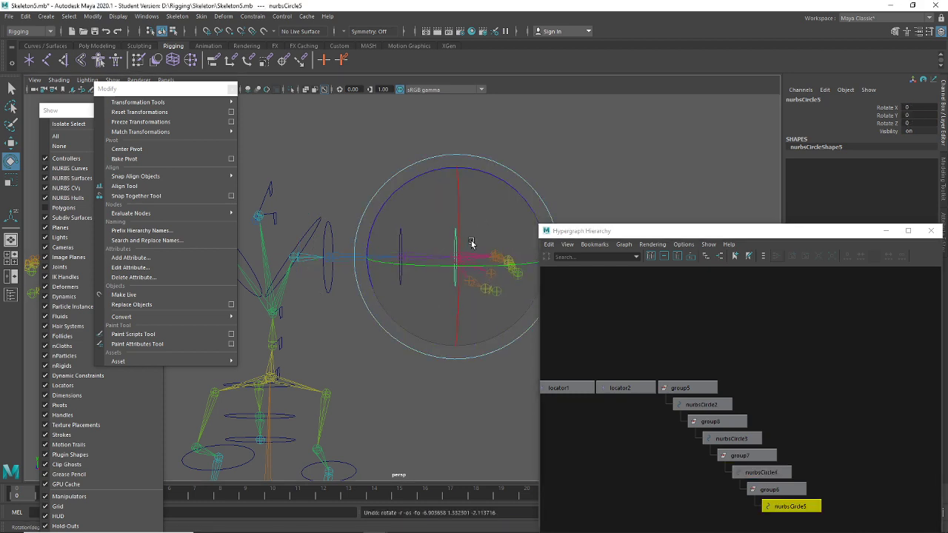
# Parent the left arm's group5 under the upper spine square control rightnurbsSquare2
pyautogui.click(414, 389)
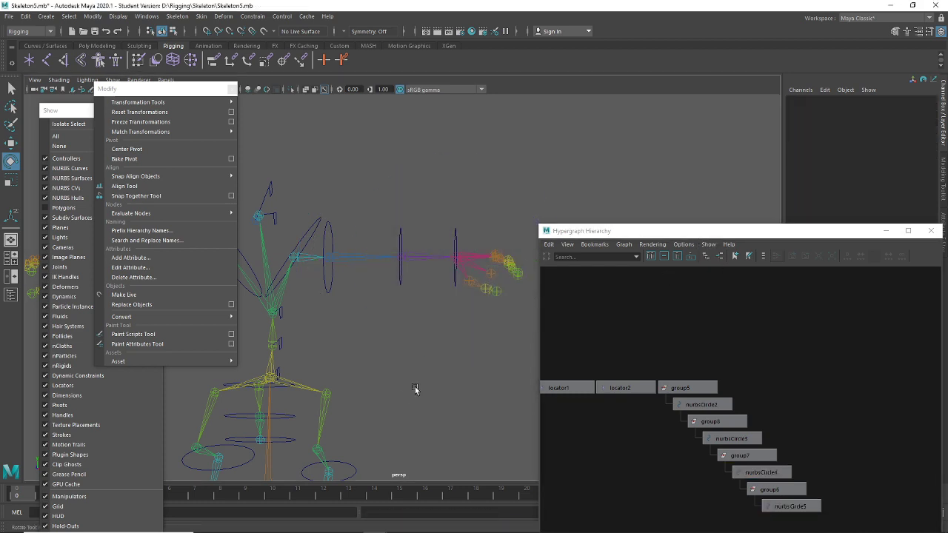
pyautogui.keyDown('alt'); pyautogui.moveTo(345, 367); pyautogui.dragTo(403, 360); pyautogui.keyUp('alt')
pyautogui.click(371, 247)
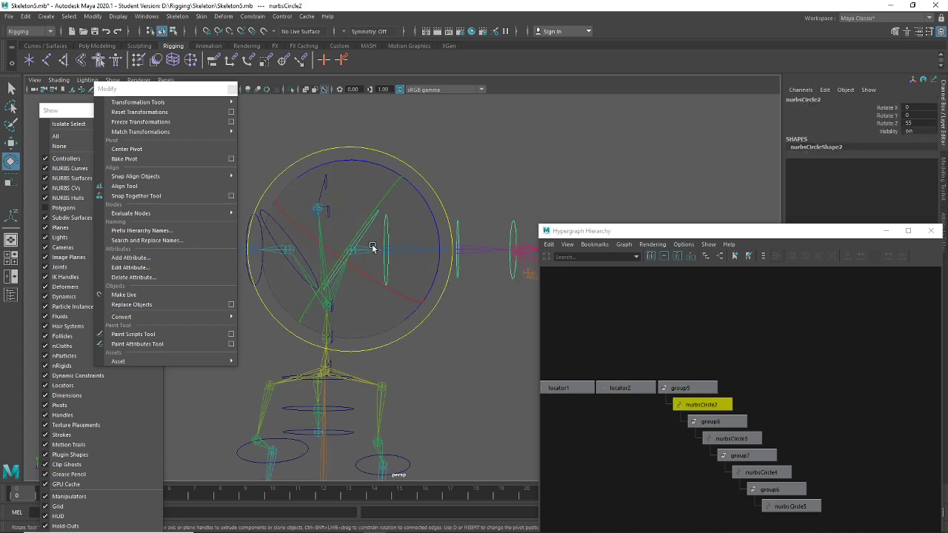
pyautogui.click(683, 388)
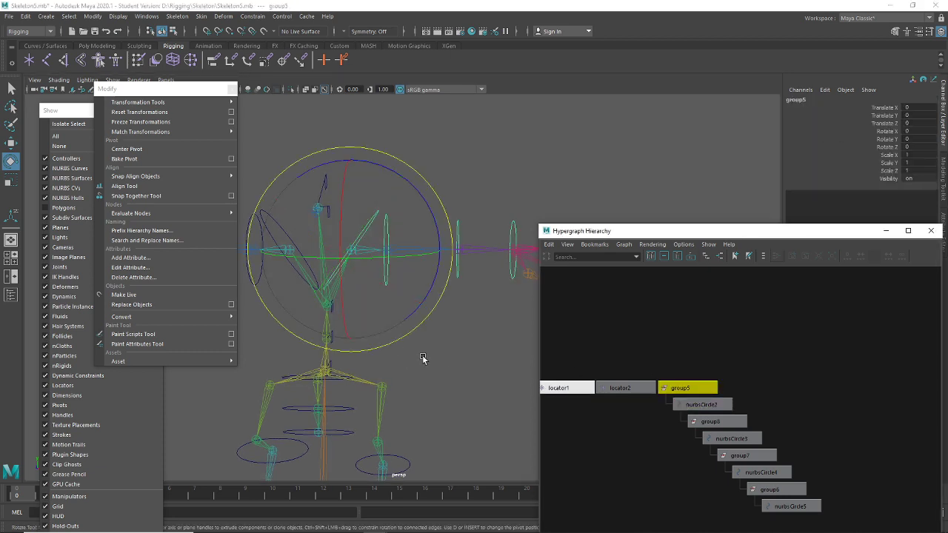
pyautogui.keyDown('alt'); pyautogui.moveTo(458, 372); pyautogui.dragTo(425, 377); pyautogui.keyUp('alt')
pyautogui.press('t')
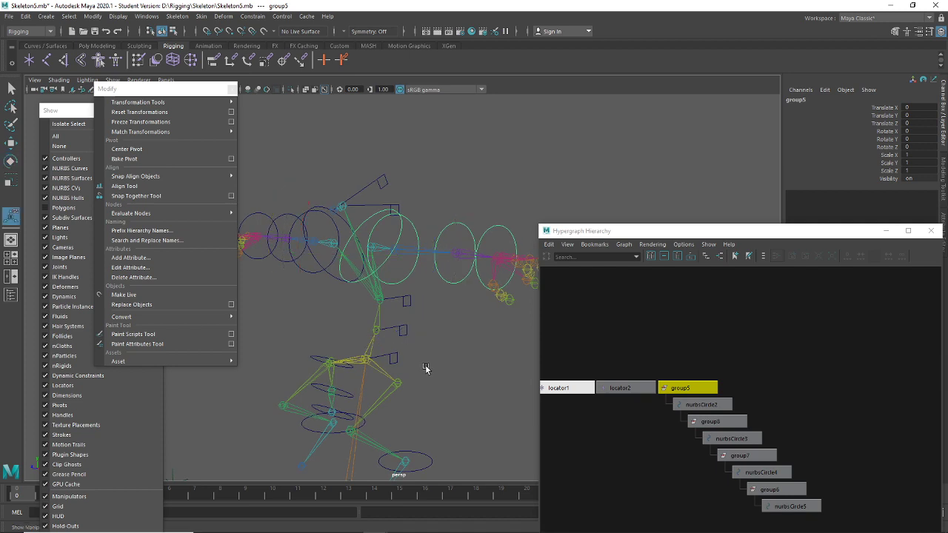
pyautogui.click(412, 303)
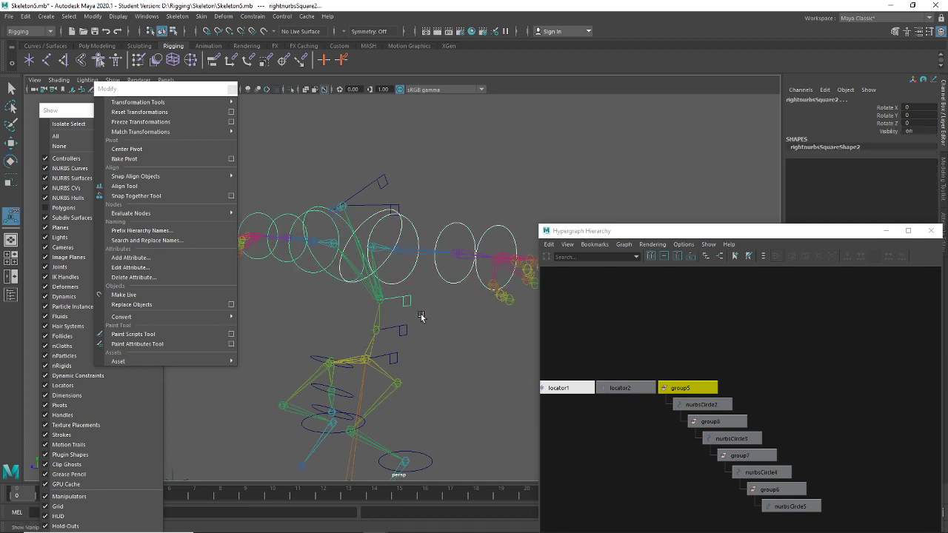
pyautogui.press('p')
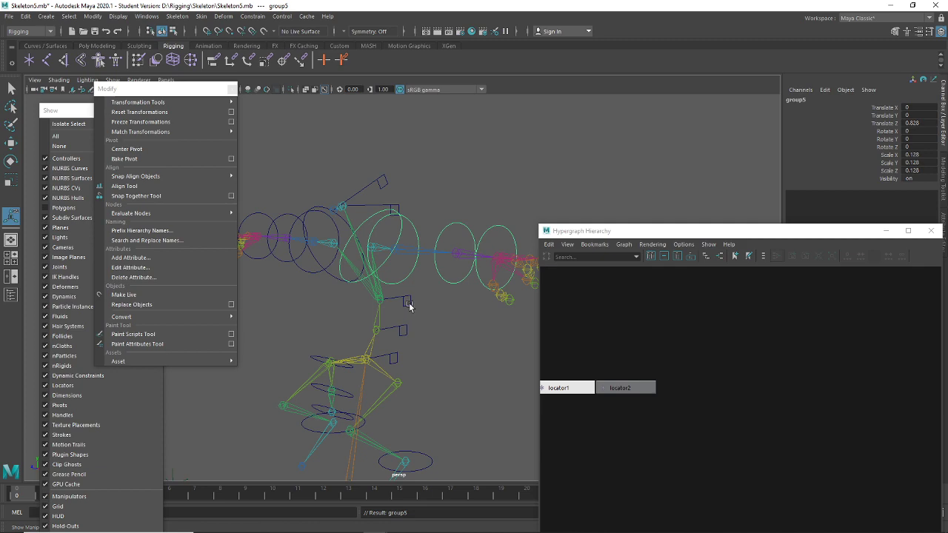
# Test-rotate the upper spine square control with both arms attached, undo the rotation and clear the selection
pyautogui.click(409, 305)
pyautogui.press('e')
pyautogui.moveTo(395, 297); pyautogui.dragTo(408, 282)
pyautogui.hotkey('ctrl', 'z')
pyautogui.click(442, 168)
# Locate the two head square controls in the Hypergraph and examine their place in the control hierarchy
pyautogui.keyDown('alt'); pyautogui.moveTo(413, 263); pyautogui.dragTo(434, 305, button='middle'); pyautogui.keyUp('alt')
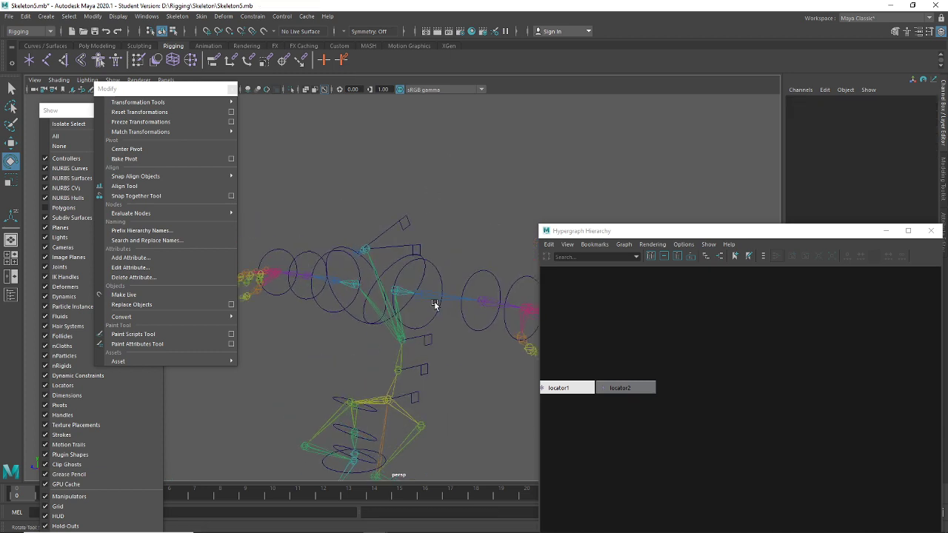
pyautogui.moveTo(435, 304)
pyautogui.keyDown('alt'); pyautogui.mouseDown()
pyautogui.moveTo(393, 267)
pyautogui.moveTo(377, 277)
pyautogui.mouseUp(); pyautogui.keyUp('alt')
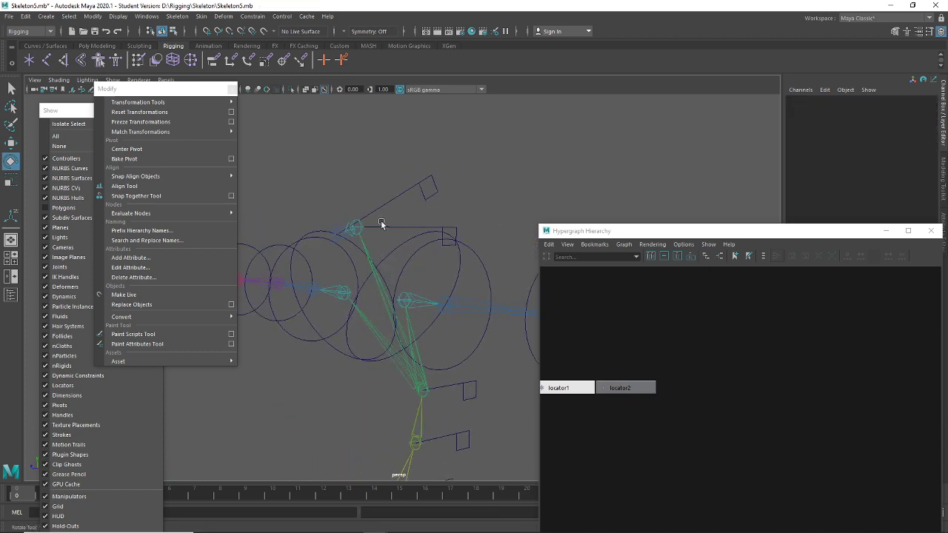
pyautogui.keyDown('alt'); pyautogui.moveTo(347, 328); pyautogui.dragTo(363, 329); pyautogui.keyUp('alt')
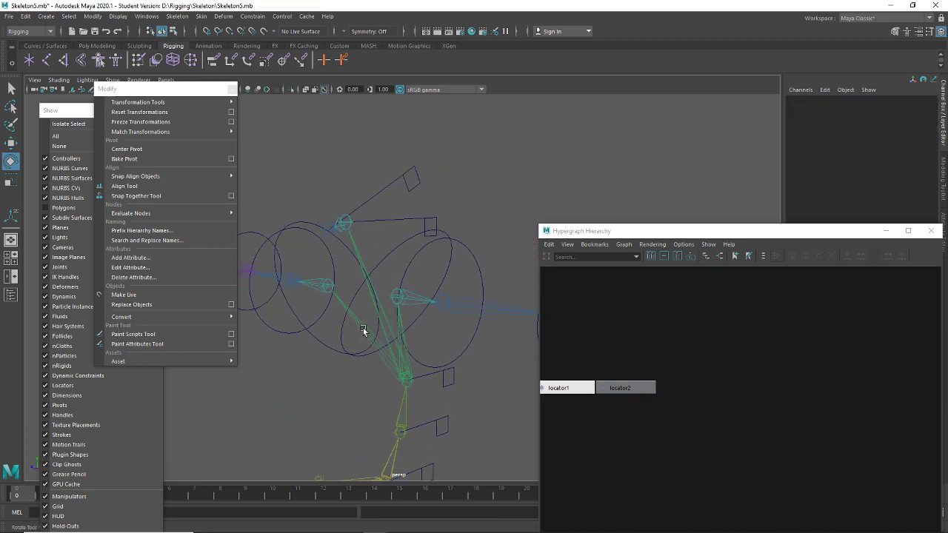
pyautogui.moveTo(370, 157); pyautogui.dragTo(376, 233)
pyautogui.press('f')
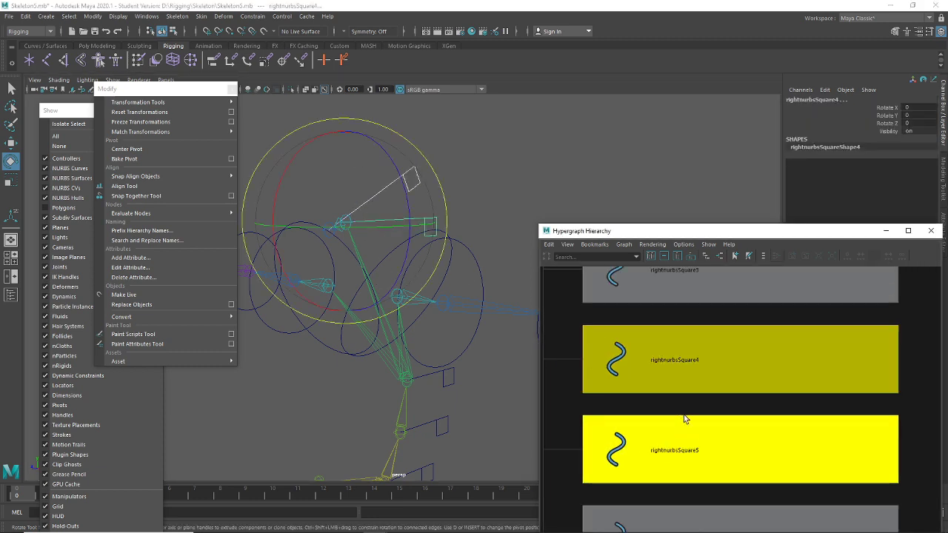
pyautogui.scroll(-5, 684, 405)
pyautogui.keyDown('alt'); pyautogui.moveTo(755, 438); pyautogui.dragTo(702, 438, button='middle'); pyautogui.keyUp('alt')
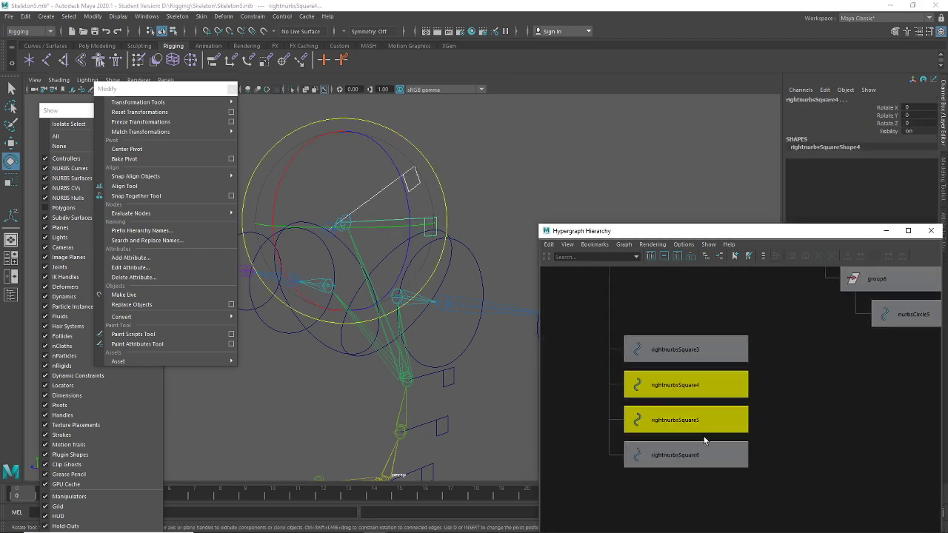
pyautogui.scroll(-4, 683, 432)
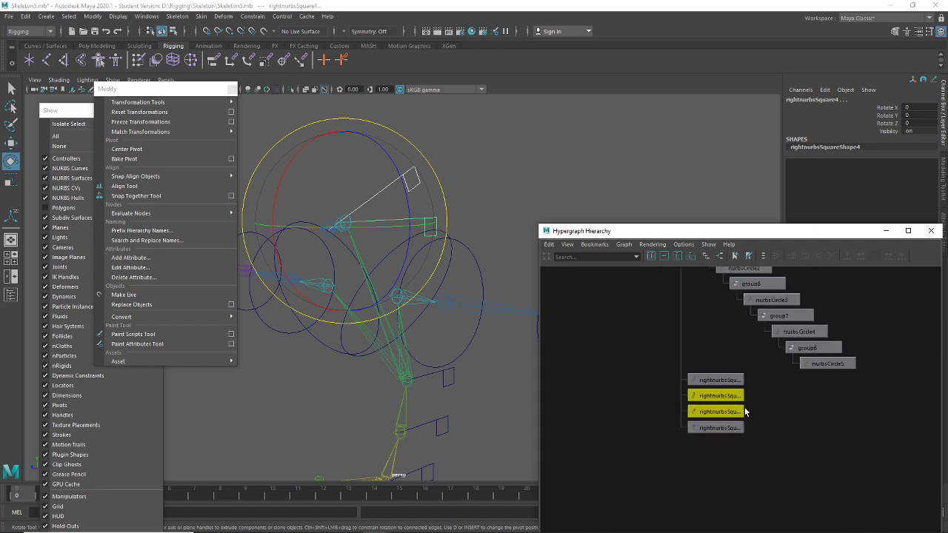
pyautogui.keyDown('alt'); pyautogui.moveTo(745, 407); pyautogui.dragTo(724, 425, button='middle'); pyautogui.keyUp('alt')
pyautogui.scroll(-4, 712, 405)
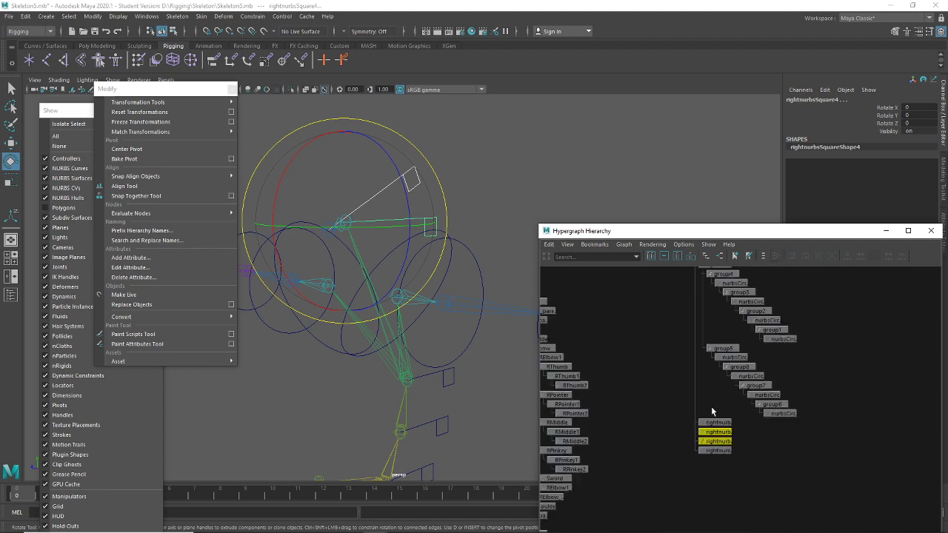
pyautogui.scroll(3, 713, 407)
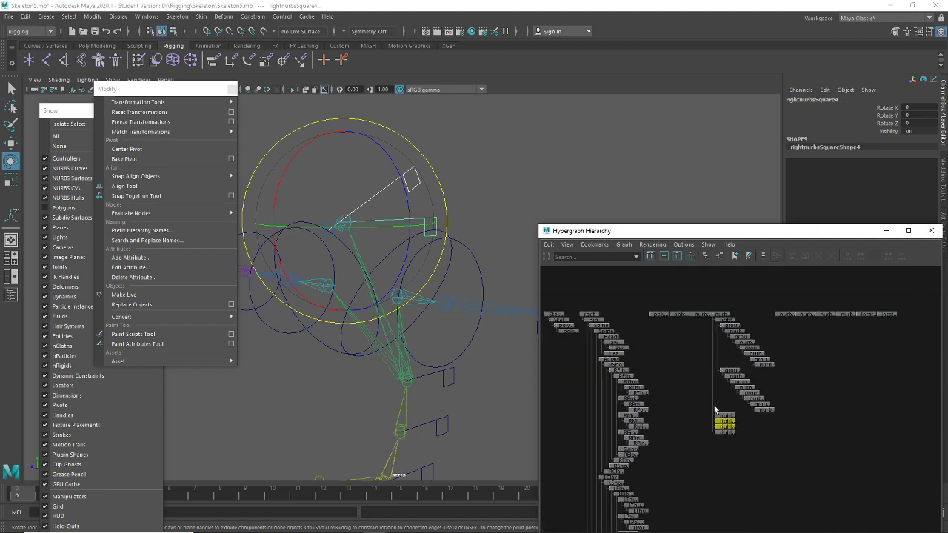
pyautogui.scroll(5, 715, 416)
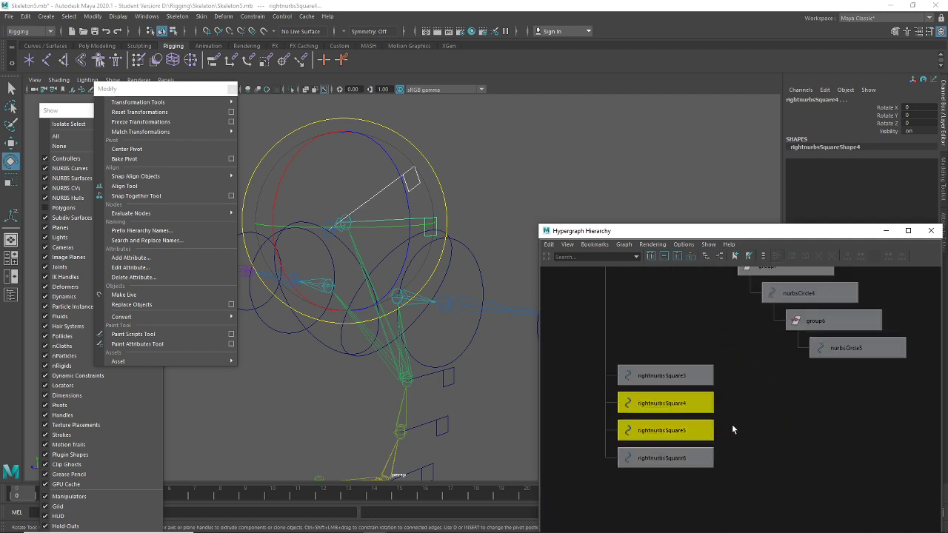
# Check which spine and head square controls correspond to the Hypergraph nodes rightnurbsSquare3 through rightnurbsSquare6
pyautogui.keyDown('alt'); pyautogui.moveTo(732, 424); pyautogui.dragTo(741, 402, button='middle'); pyautogui.keyUp('alt')
pyautogui.click(705, 358)
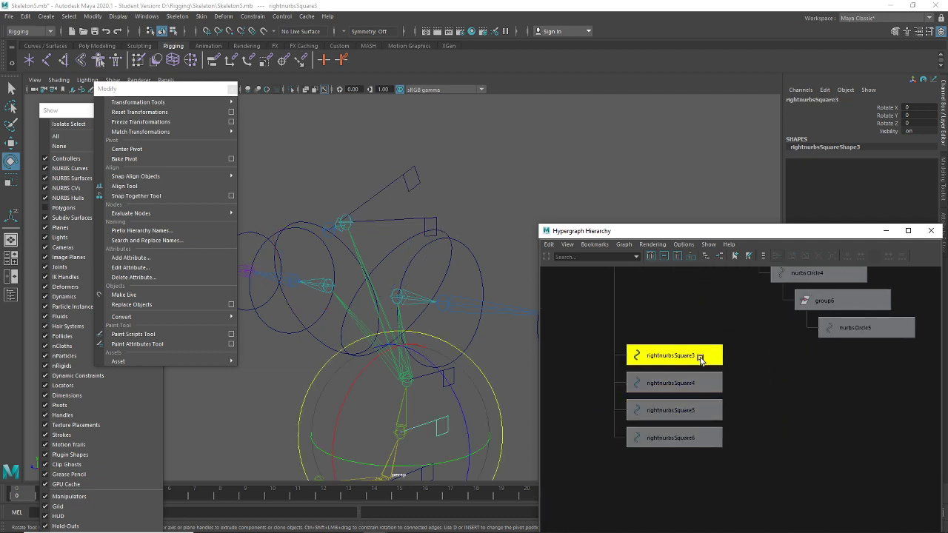
pyautogui.click(737, 379)
pyautogui.moveTo(710, 412); pyautogui.dragTo(710, 412)
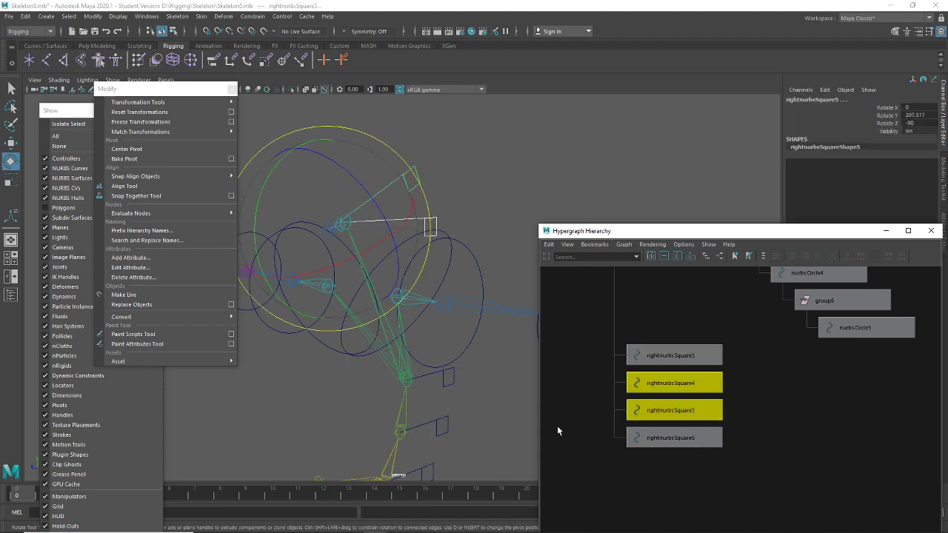
pyautogui.scroll(-4, 497, 426)
pyautogui.keyDown('alt'); pyautogui.moveTo(497, 426); pyautogui.dragTo(482, 396, button='middle'); pyautogui.keyUp('alt')
pyautogui.click(405, 390)
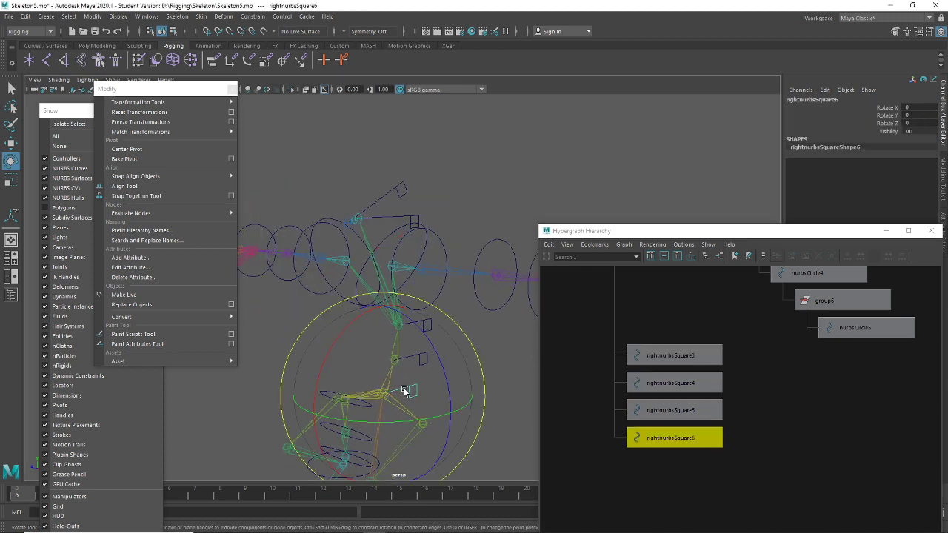
pyautogui.click(493, 343)
pyautogui.keyDown('alt'); pyautogui.moveTo(320, 240); pyautogui.dragTo(365, 229); pyautogui.keyUp('alt')
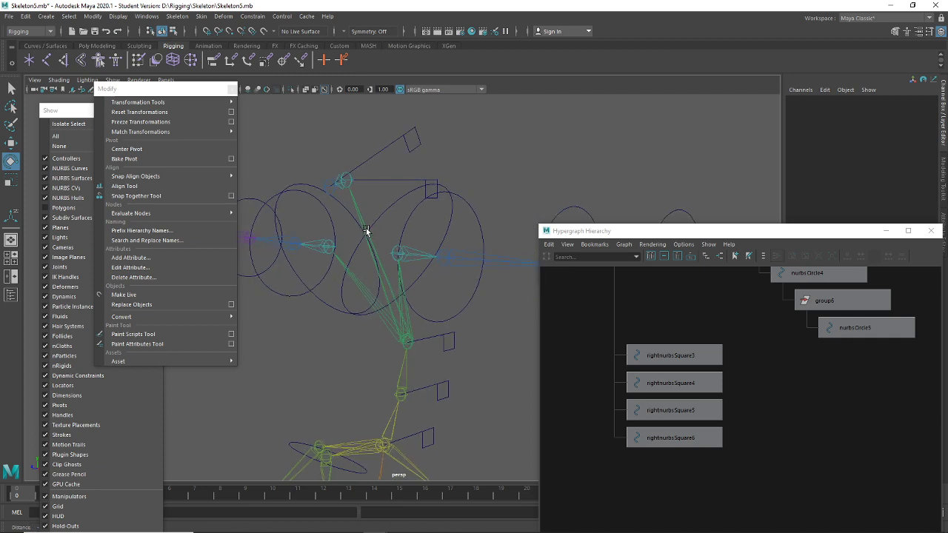
pyautogui.click(394, 139)
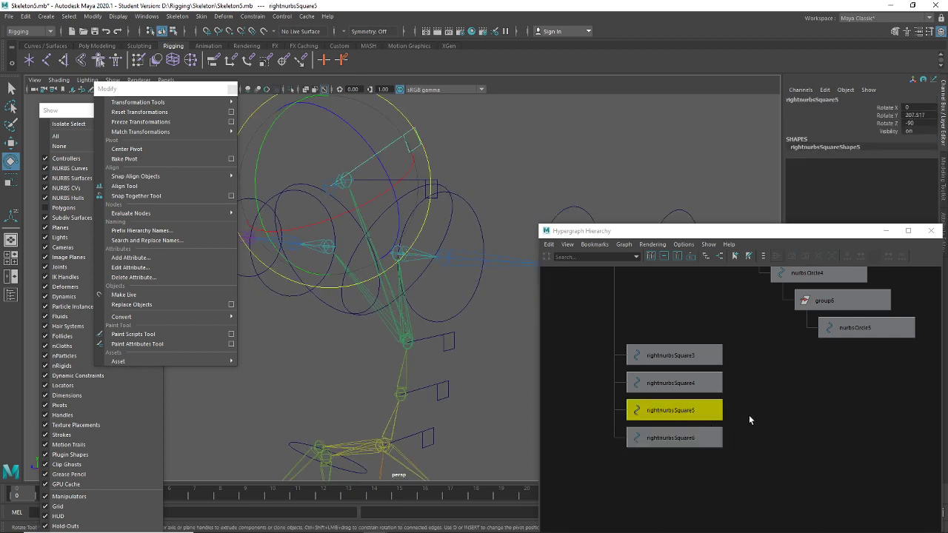
pyautogui.scroll(-6, 751, 419)
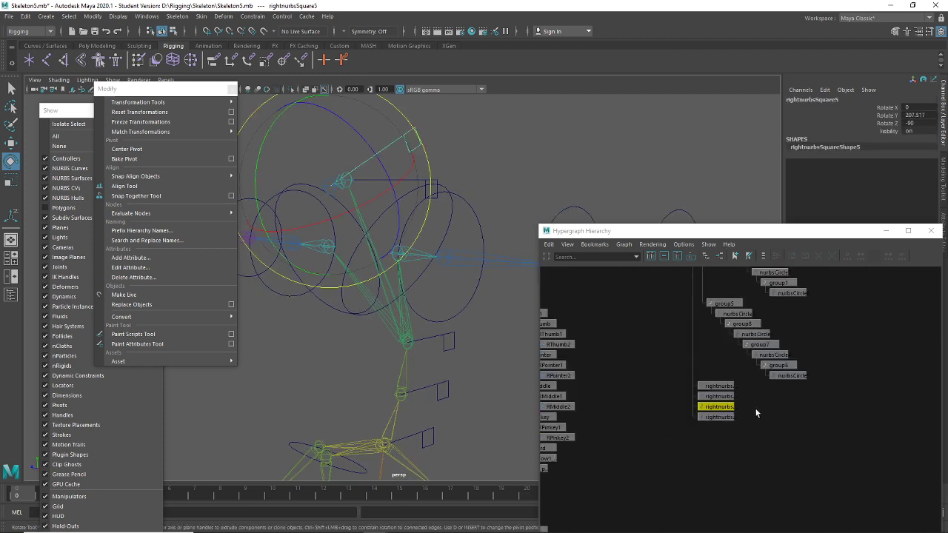
# Test-rotate the root control nurbsSquare1 with its attached controls, undo the rotation and clear the selection
pyautogui.keyDown('alt'); pyautogui.moveTo(770, 380); pyautogui.dragTo(754, 478, button='middle'); pyautogui.keyUp('alt')
pyautogui.click(696, 287)
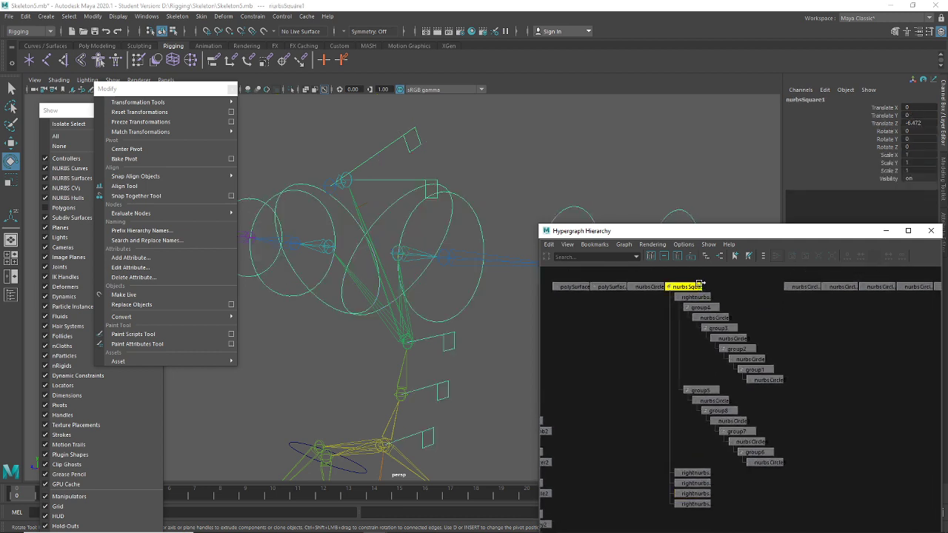
pyautogui.scroll(-5, 438, 428)
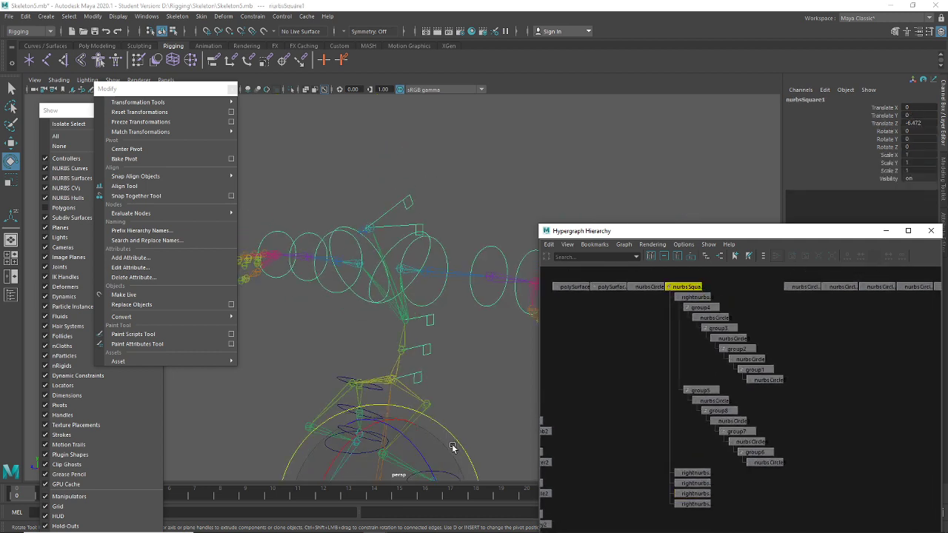
pyautogui.keyDown('alt'); pyautogui.moveTo(452, 447); pyautogui.dragTo(442, 383, button='middle'); pyautogui.keyUp('alt')
pyautogui.moveTo(364, 453)
pyautogui.mouseDown()
pyautogui.moveTo(385, 440)
pyautogui.moveTo(370, 444)
pyautogui.moveTo(368, 434)
pyautogui.moveTo(363, 451)
pyautogui.moveTo(376, 455)
pyautogui.mouseUp()
pyautogui.hotkey('ctrl', 'z')
pyautogui.click(671, 298)
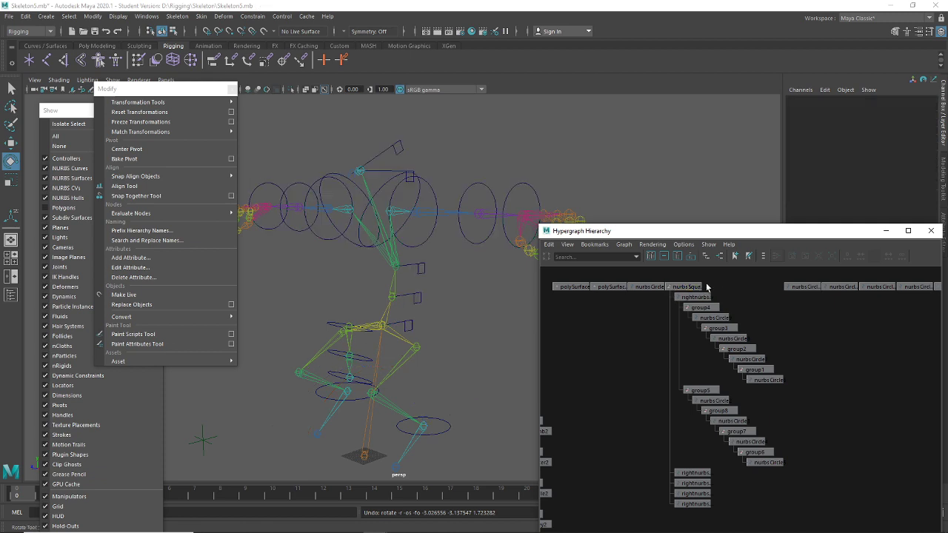
# Examine the hierarchy below nurbsSquare1 in the Hypergraph, checking the rightnurbsSquare2 and nurbsCircle9 nodes
pyautogui.click(684, 287)
pyautogui.scroll(2, 687, 330)
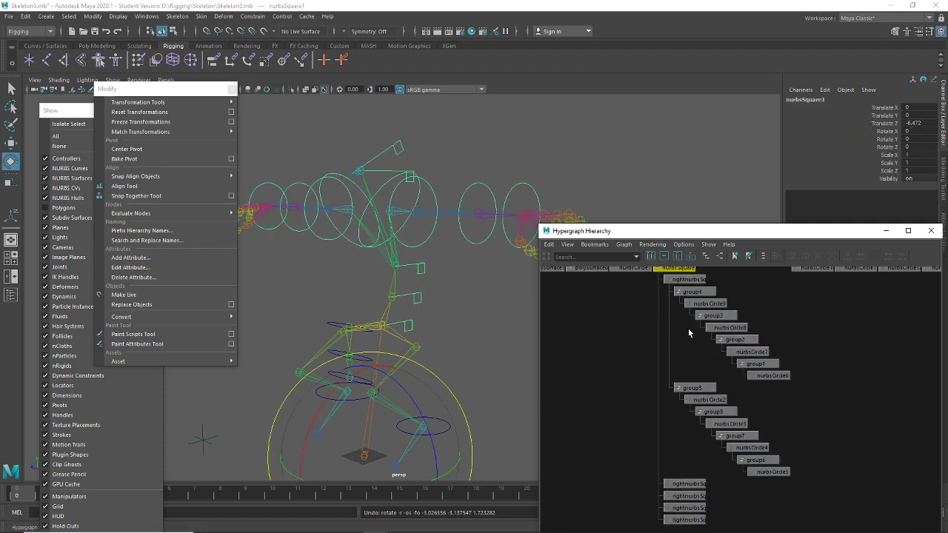
pyautogui.keyDown('alt'); pyautogui.moveTo(680, 333); pyautogui.dragTo(687, 396, button='middle'); pyautogui.keyUp('alt')
pyautogui.scroll(1, 689, 394)
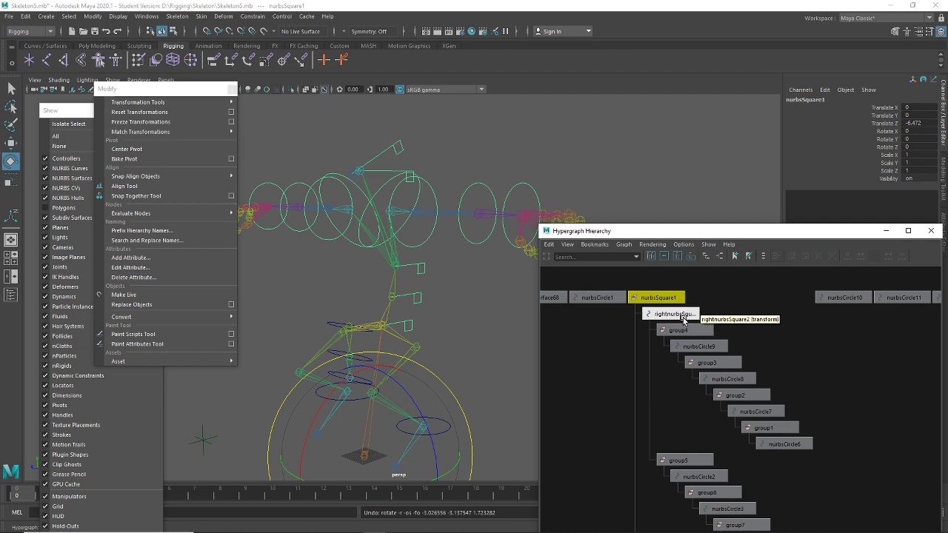
pyautogui.moveTo(684, 320)
pyautogui.mouseDown(button='middle')
pyautogui.moveTo(686, 335)
pyautogui.moveTo(687, 315)
pyautogui.mouseUp(button='middle')
pyautogui.scroll(3, 675, 374)
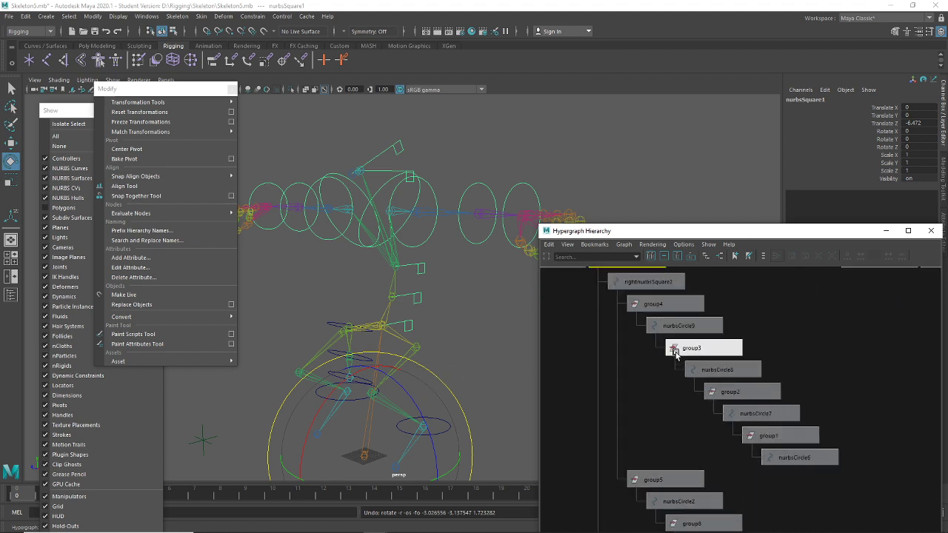
pyautogui.click(749, 364)
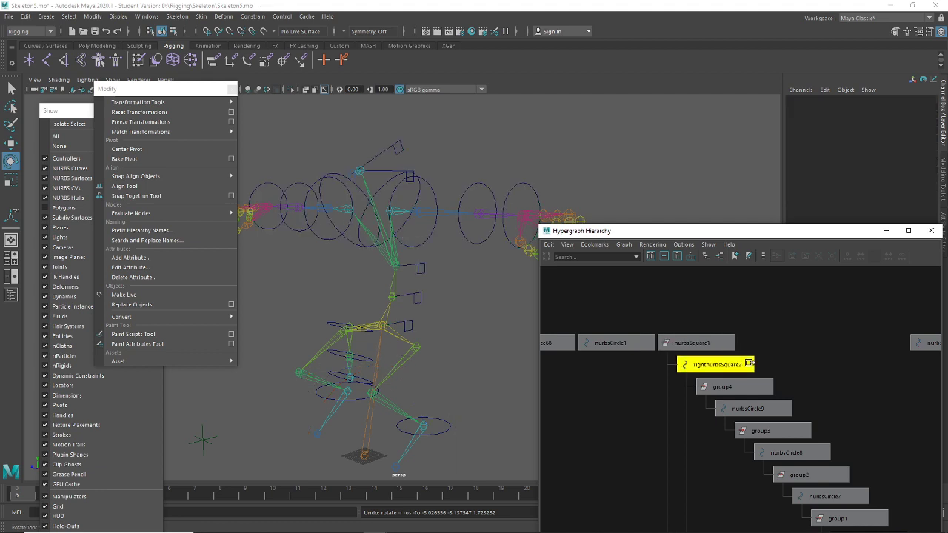
pyautogui.click(716, 342)
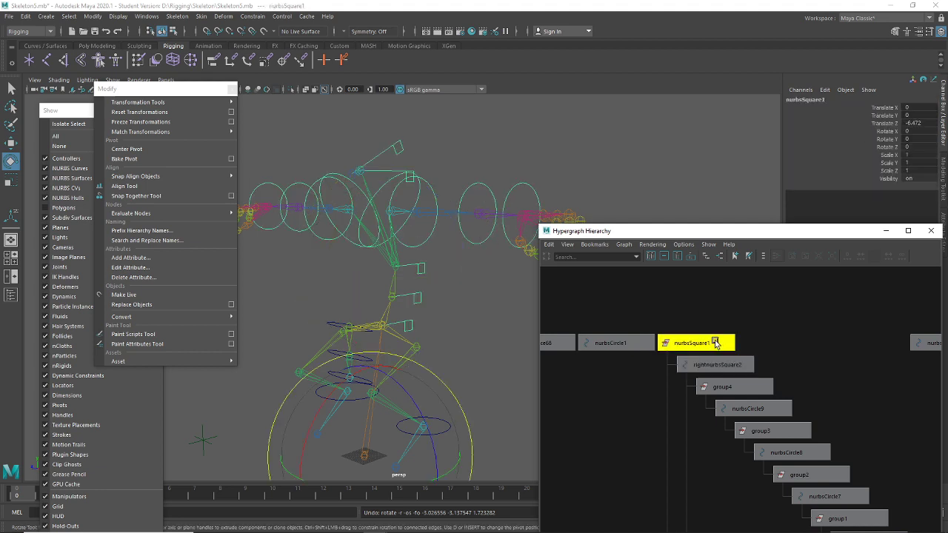
pyautogui.keyDown('alt'); pyautogui.moveTo(762, 408); pyautogui.dragTo(741, 348, button='middle'); pyautogui.keyUp('alt')
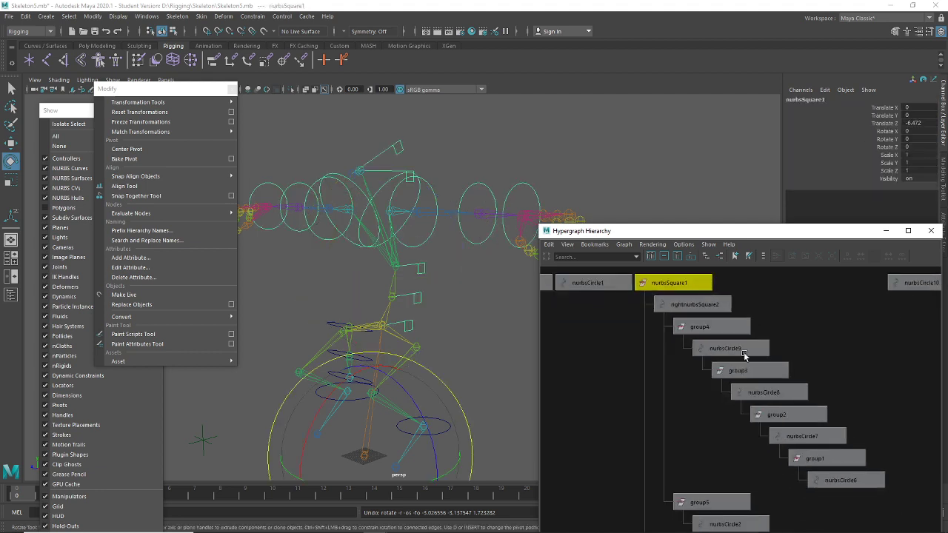
pyautogui.click(740, 348)
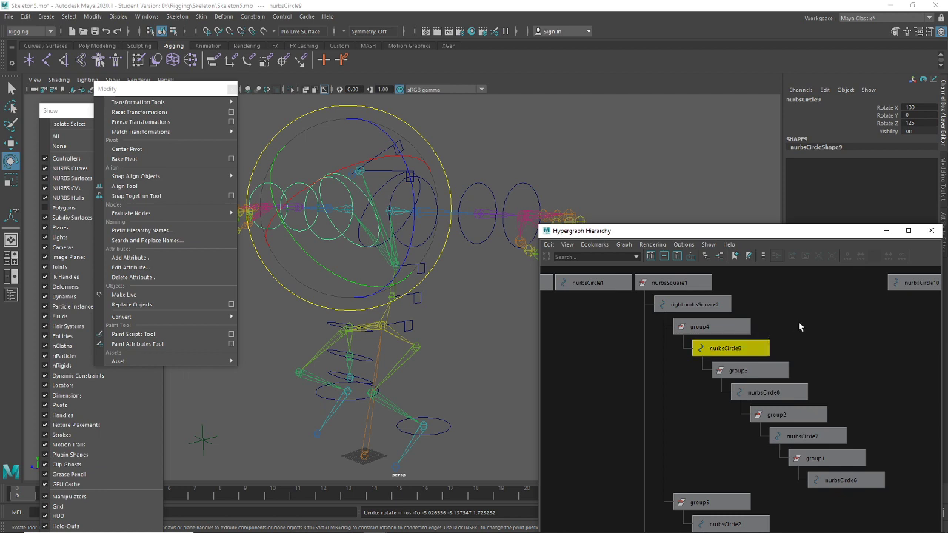
# Examine the four remaining square controls directly under nurbsSquare1 and which rig controls they correspond to
pyautogui.click(674, 283)
pyautogui.scroll(-2, 743, 421)
pyautogui.scroll(-3, 743, 420)
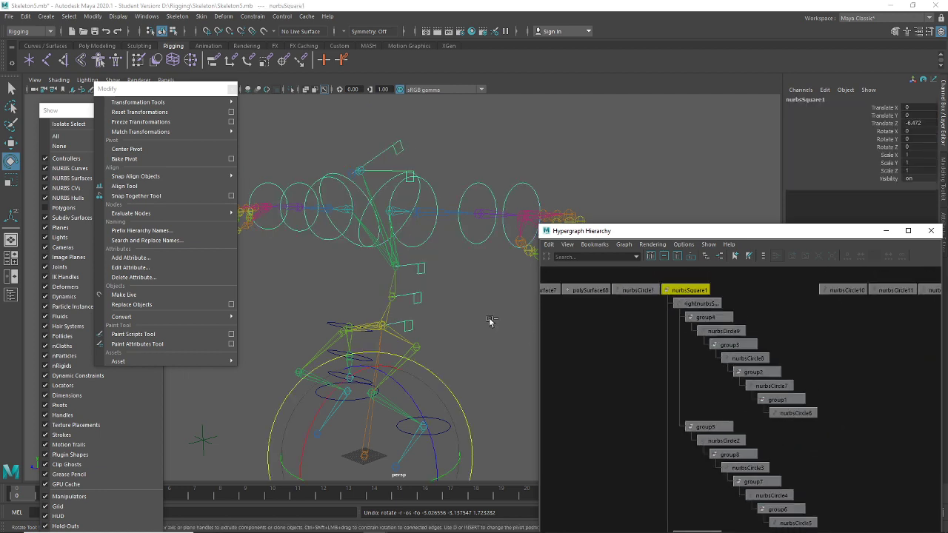
pyautogui.click(640, 331)
pyautogui.click(689, 290)
pyautogui.scroll(-1, 671, 393)
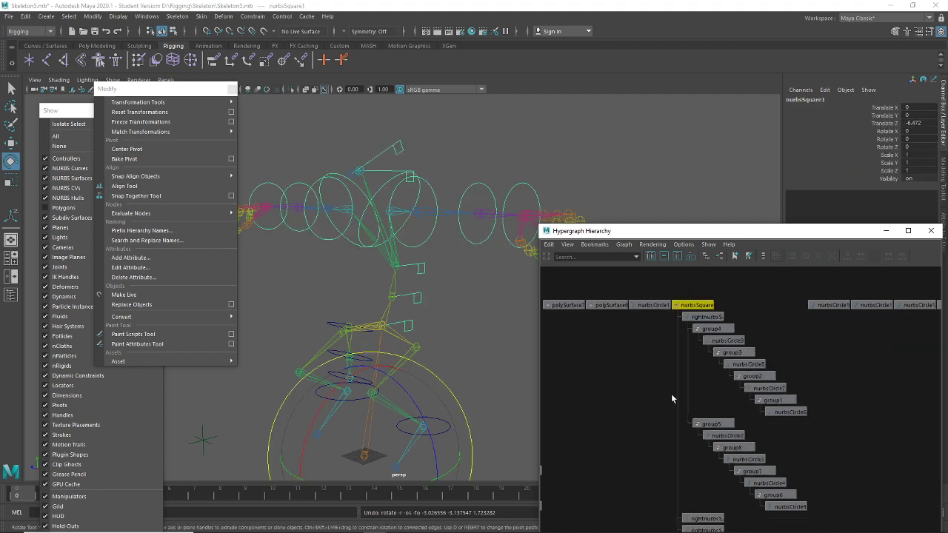
pyautogui.keyDown('alt'); pyautogui.moveTo(671, 393); pyautogui.dragTo(651, 290, button='middle'); pyautogui.keyUp('alt')
pyautogui.moveTo(693, 448); pyautogui.dragTo(679, 415)
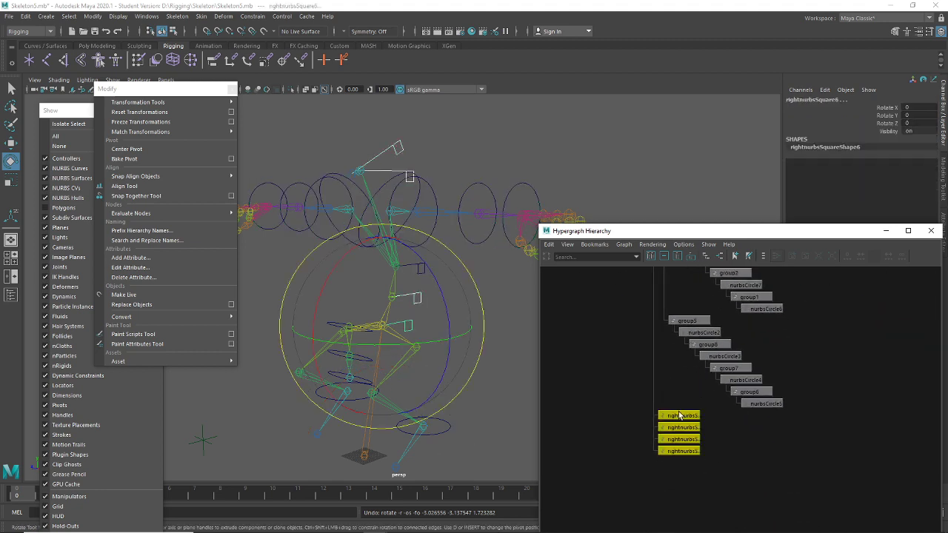
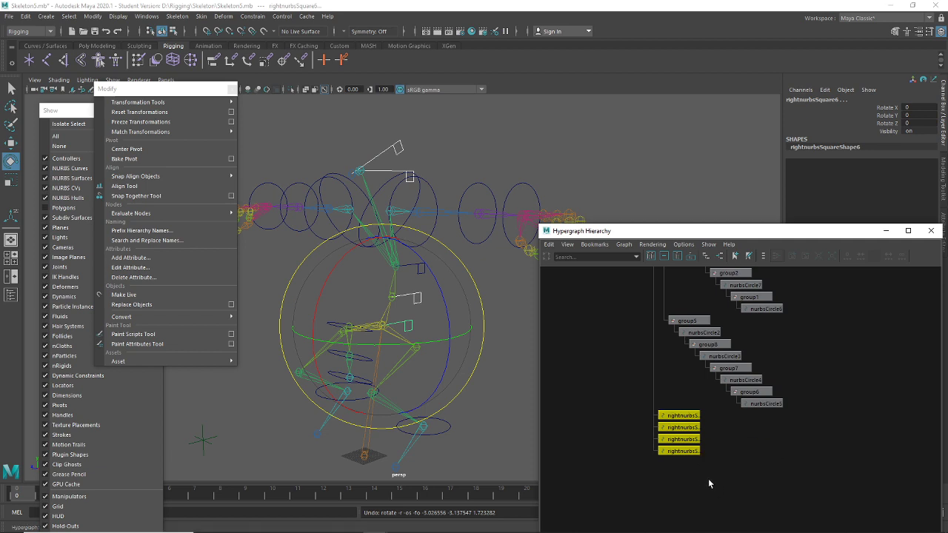
pyautogui.keyDown('alt'); pyautogui.moveTo(703, 357); pyautogui.dragTo(733, 501, button='middle'); pyautogui.keyUp('alt')
pyautogui.click(698, 345)
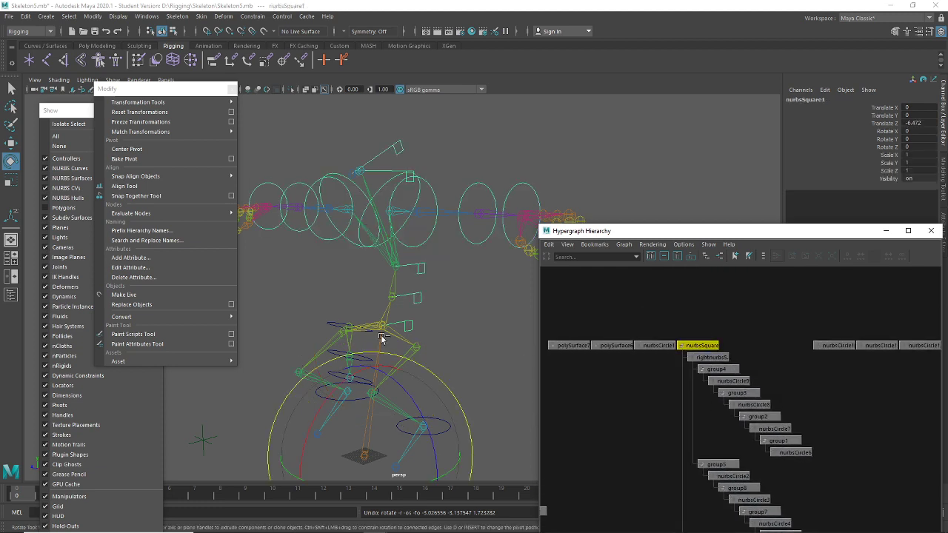
# Try unparenting the four square controls rightnurbsSquare3 through rightnurbsSquare6 from nurbsSquare1, then undo it and clear the selection
pyautogui.click(401, 324)
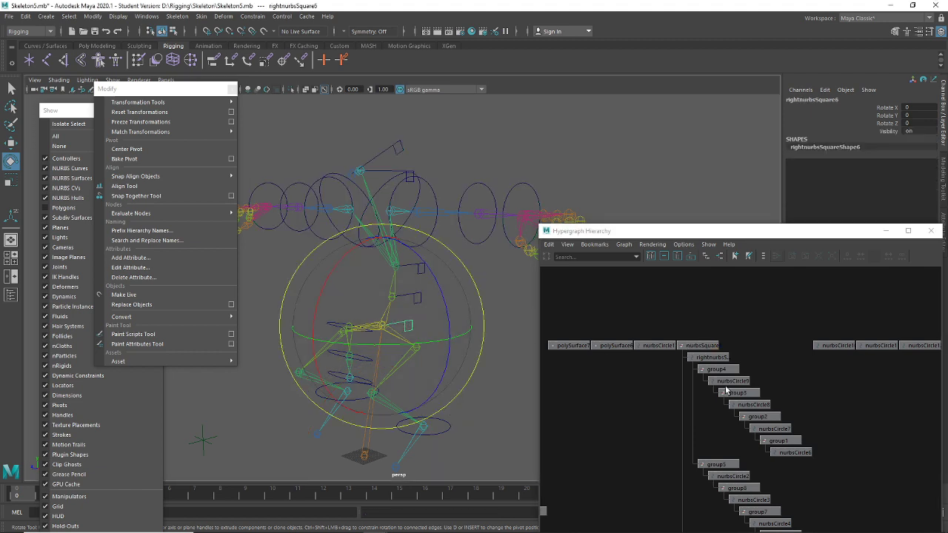
pyautogui.scroll(3, 725, 390)
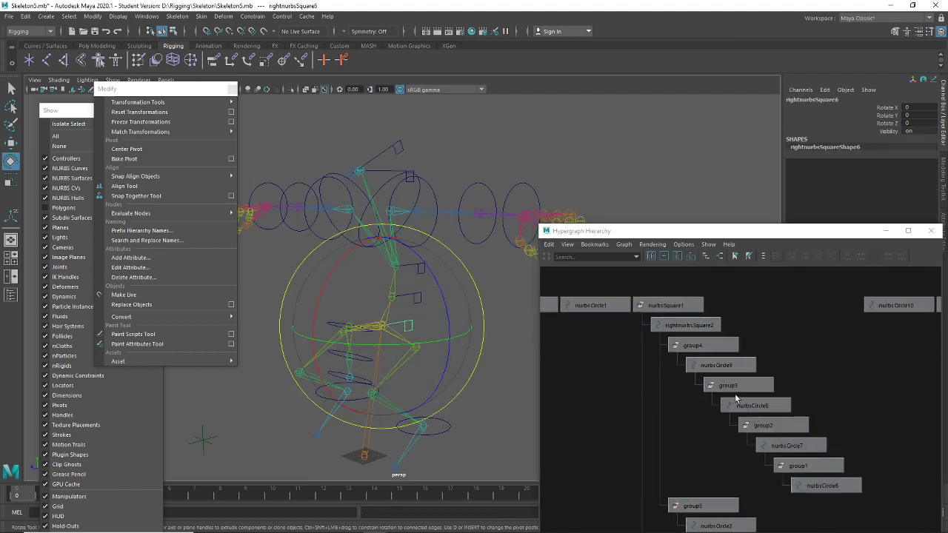
pyautogui.scroll(-4, 740, 378)
pyautogui.keyDown('alt'); pyautogui.moveTo(752, 412); pyautogui.dragTo(741, 380, button='middle'); pyautogui.keyUp('alt')
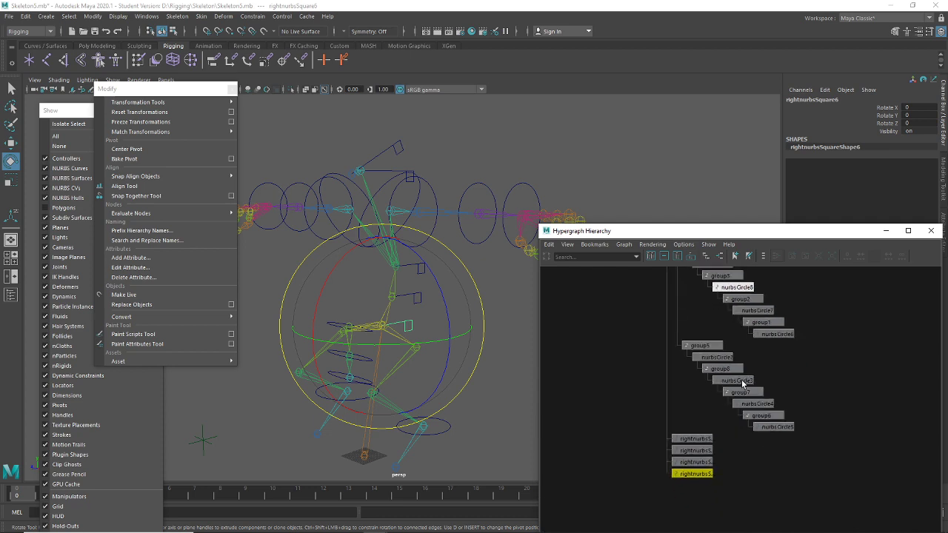
pyautogui.click(714, 493)
pyautogui.click(697, 474)
pyautogui.moveTo(700, 489); pyautogui.dragTo(701, 490)
pyautogui.hotkey('shift', 'p')
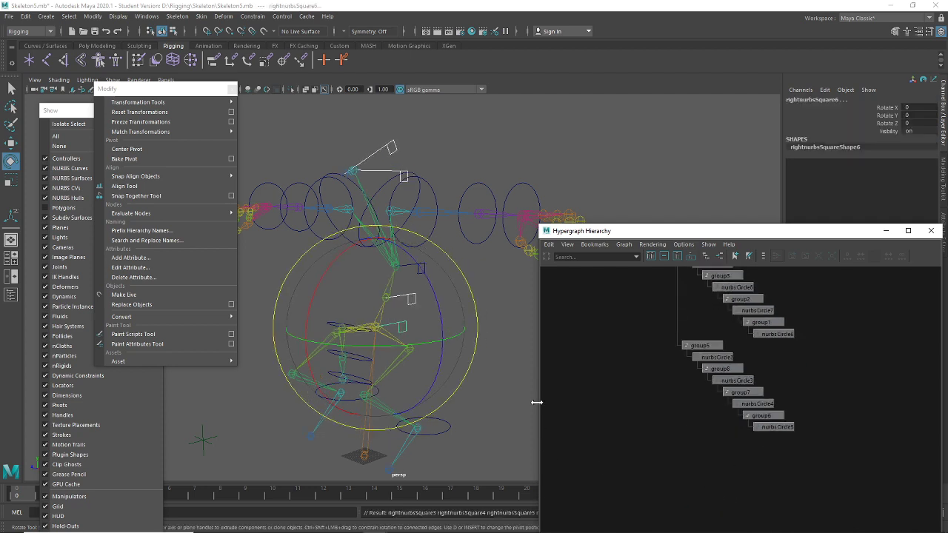
pyautogui.click(518, 357)
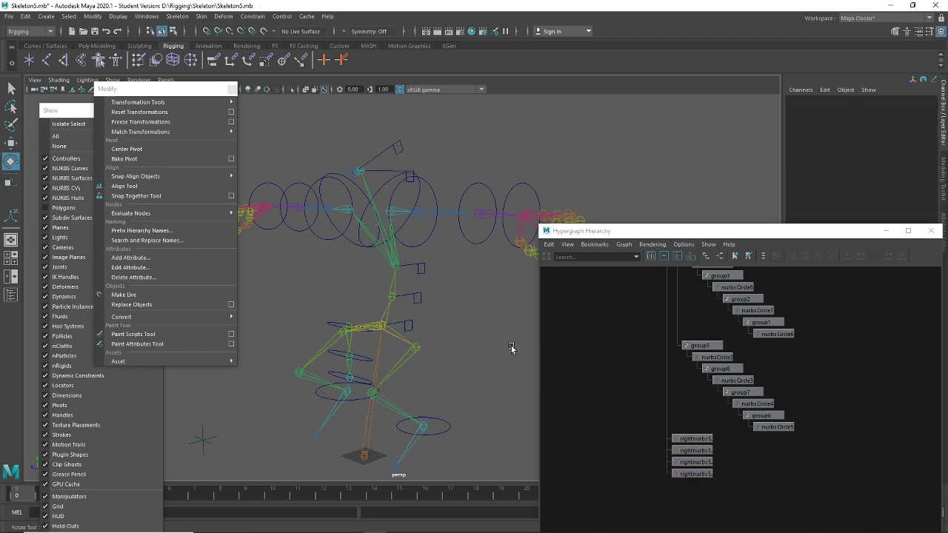
# Frame the lowest spine square rightnurbsSquare6 in the Hypergraph, try unparenting it from nurbsSquare1, undo that and deselect it
pyautogui.keyDown('alt'); pyautogui.moveTo(846, 361); pyautogui.dragTo(810, 432, button='middle'); pyautogui.keyUp('alt')
pyautogui.keyDown('alt'); pyautogui.moveTo(716, 351); pyautogui.dragTo(729, 398, button='middle'); pyautogui.keyUp('alt')
pyautogui.scroll(2, 730, 398)
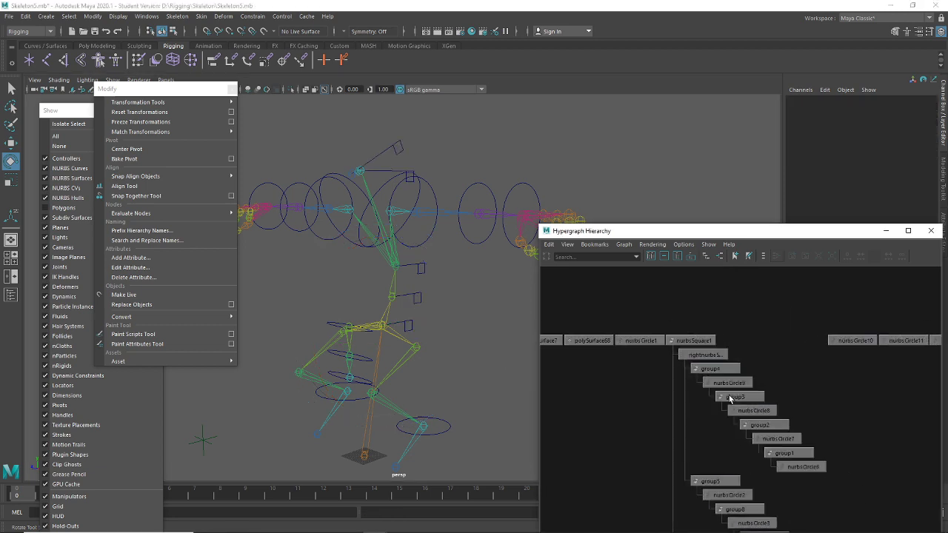
pyautogui.scroll(3, 729, 398)
pyautogui.scroll(3, 405, 342)
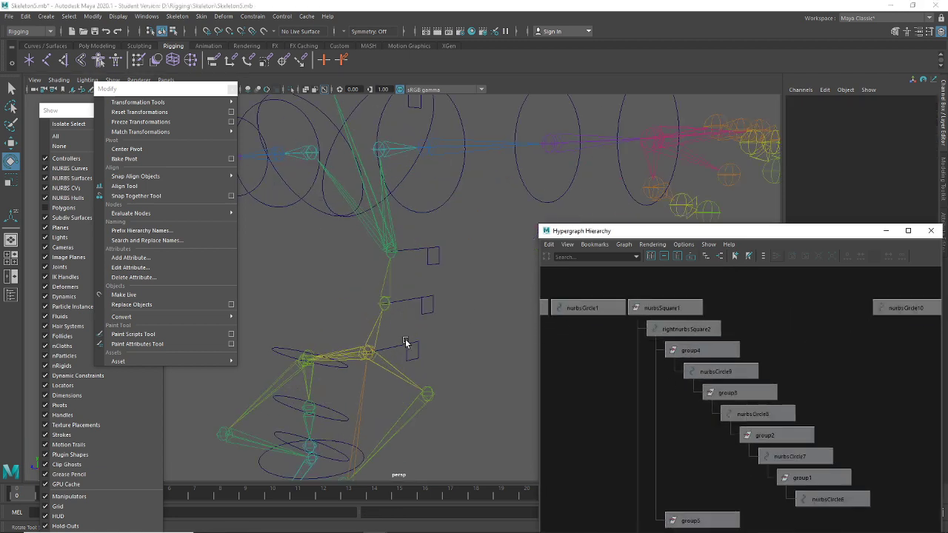
pyautogui.click(397, 351)
pyautogui.click(395, 351)
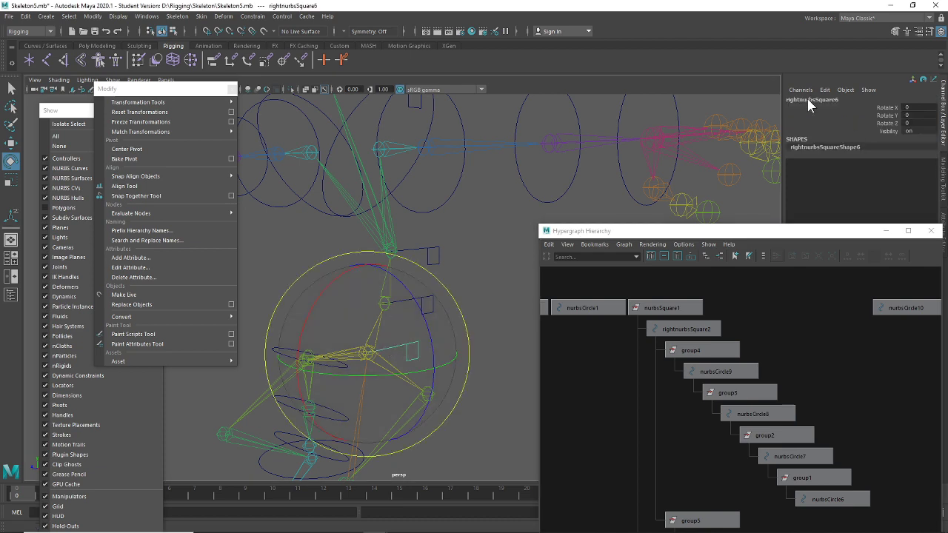
pyautogui.press('f')
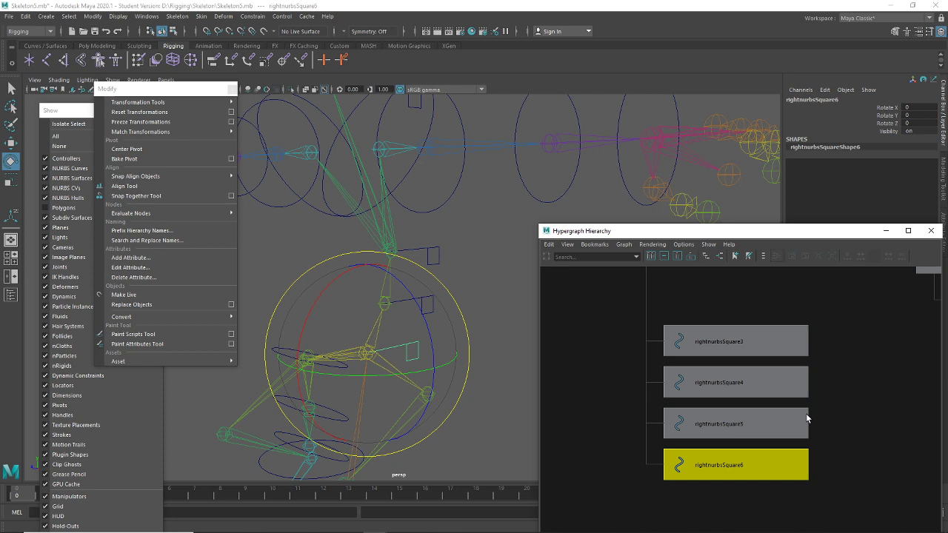
pyautogui.hotkey('shift', 'p')
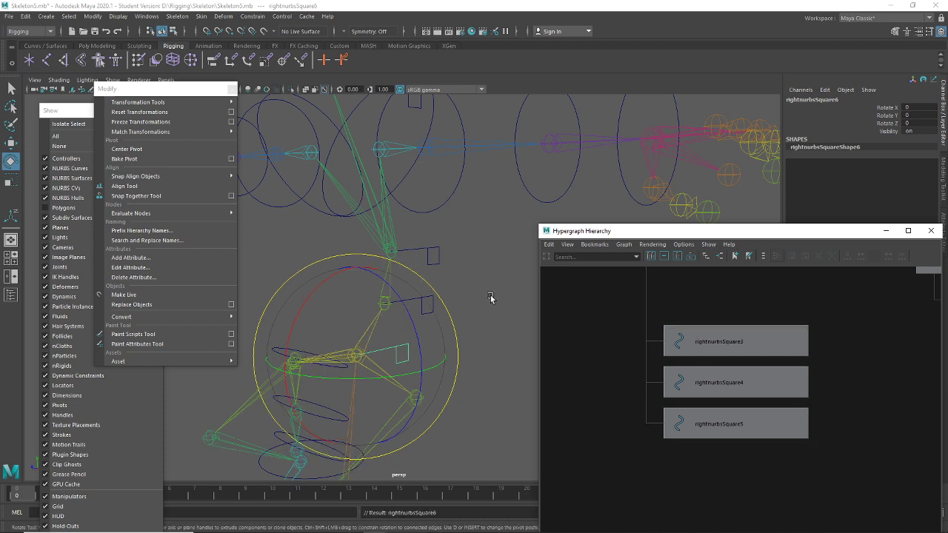
pyautogui.hotkey('ctrl', 'z')
pyautogui.click(487, 333)
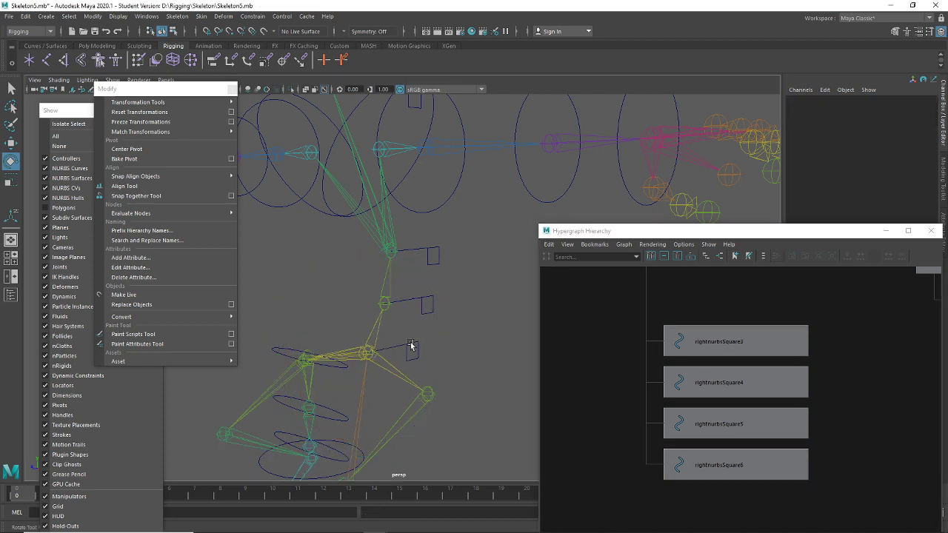
# Test-rotate the lowest spine square control rightnurbsSquare6 and undo the rotation
pyautogui.click(413, 348)
pyautogui.moveTo(400, 351); pyautogui.dragTo(462, 369)
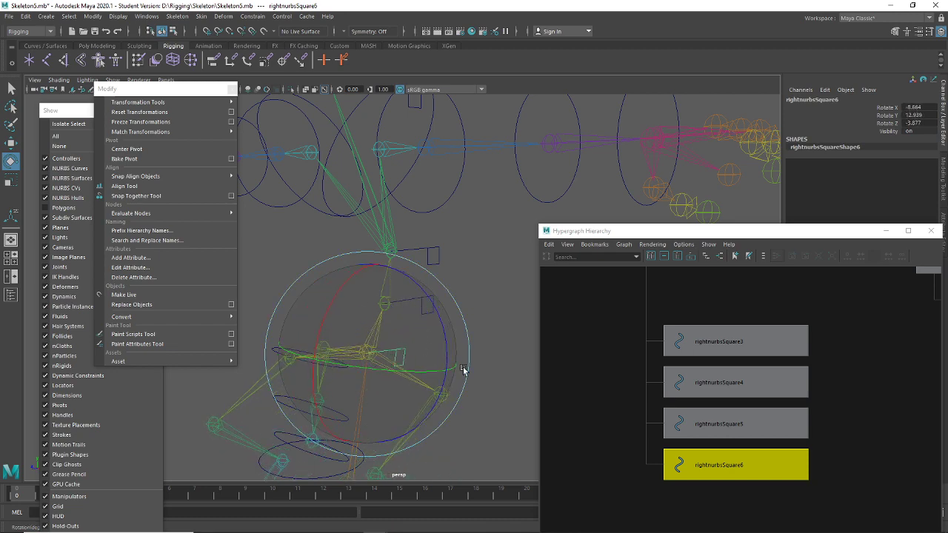
pyautogui.hotkey('ctrl', 'z')
pyautogui.hotkey('ctrl', 'z')
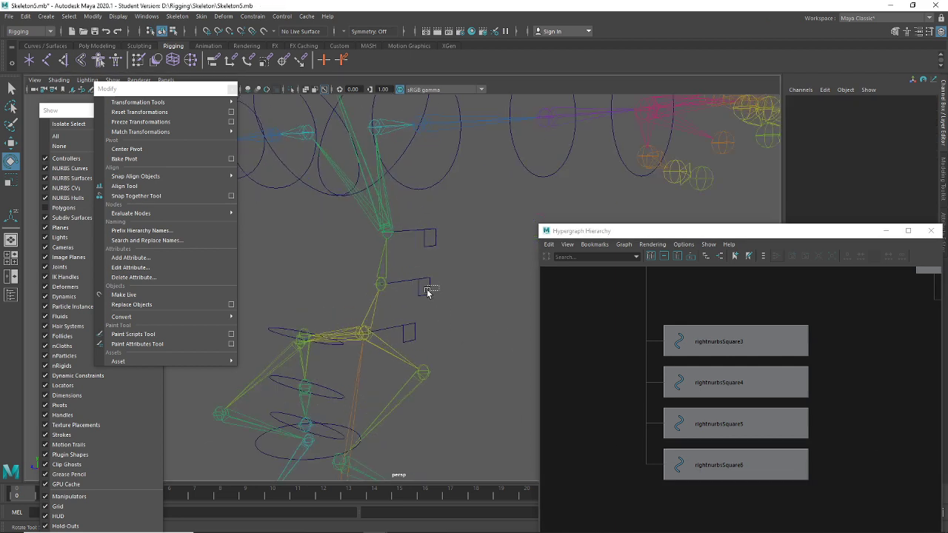
# Group the middle spine square control rightnurbsSquare3 and snap the group's pivot onto its spine joint
pyautogui.click(424, 288)
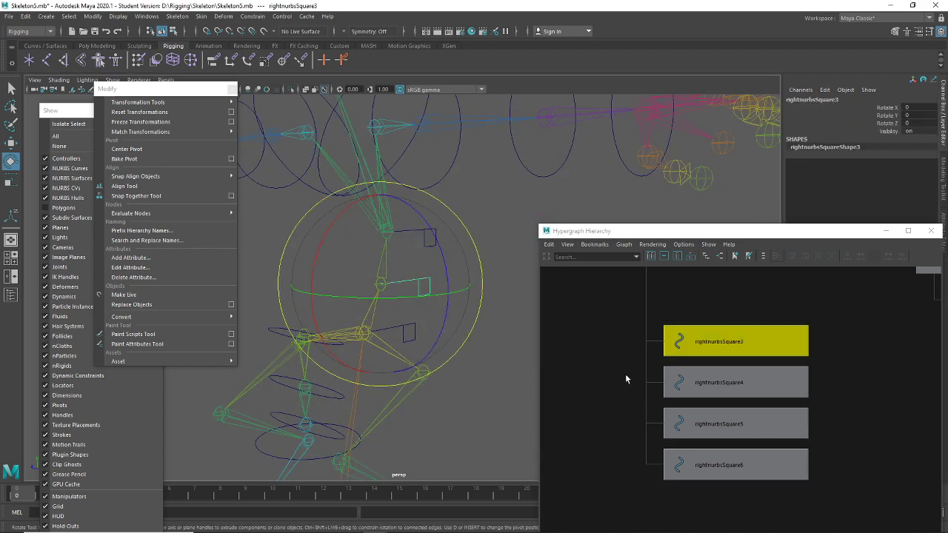
pyautogui.hotkey('ctrl', 'g')
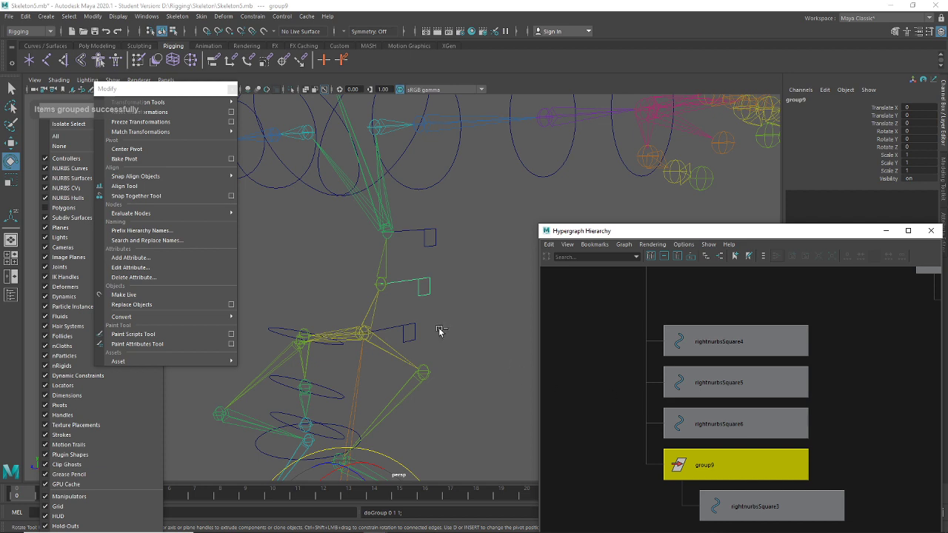
pyautogui.keyDown('alt'); pyautogui.moveTo(439, 331); pyautogui.dragTo(429, 237); pyautogui.keyUp('alt')
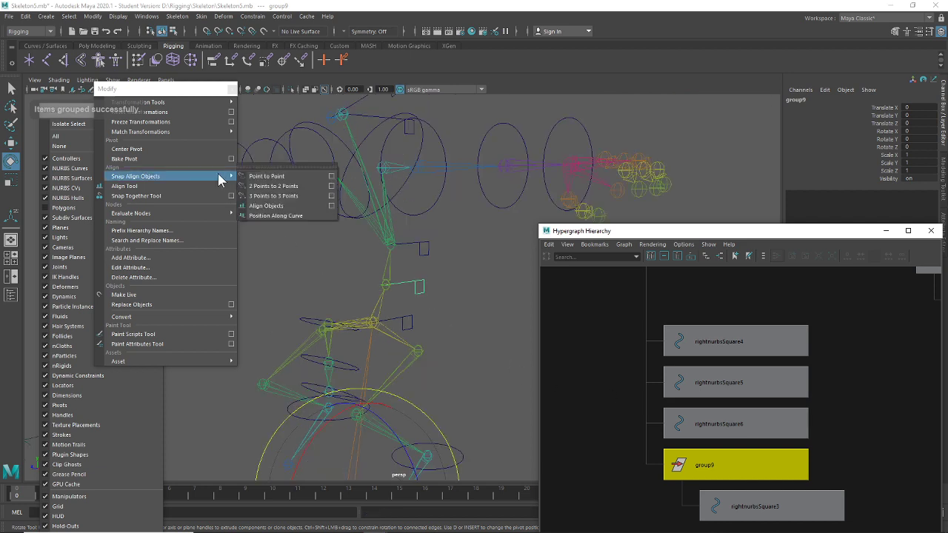
pyautogui.click(141, 151)
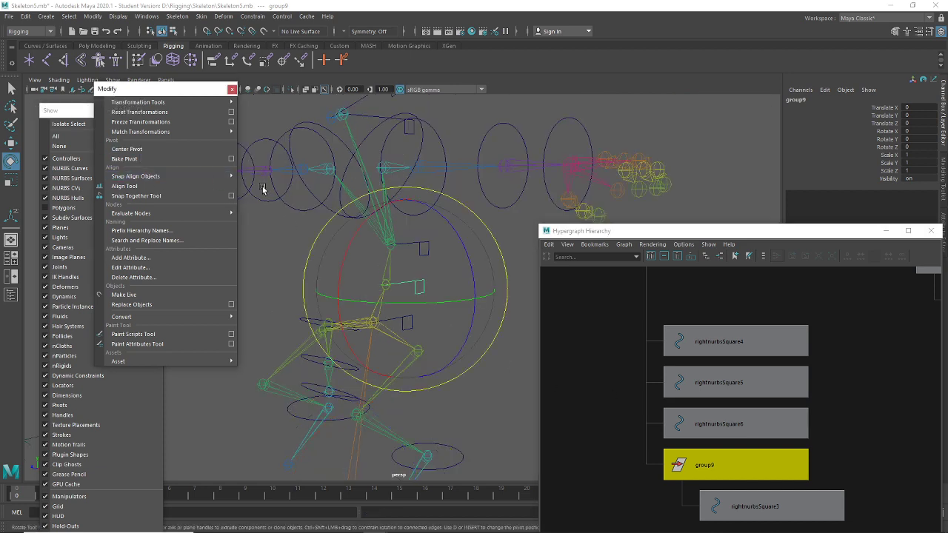
pyautogui.press('w')
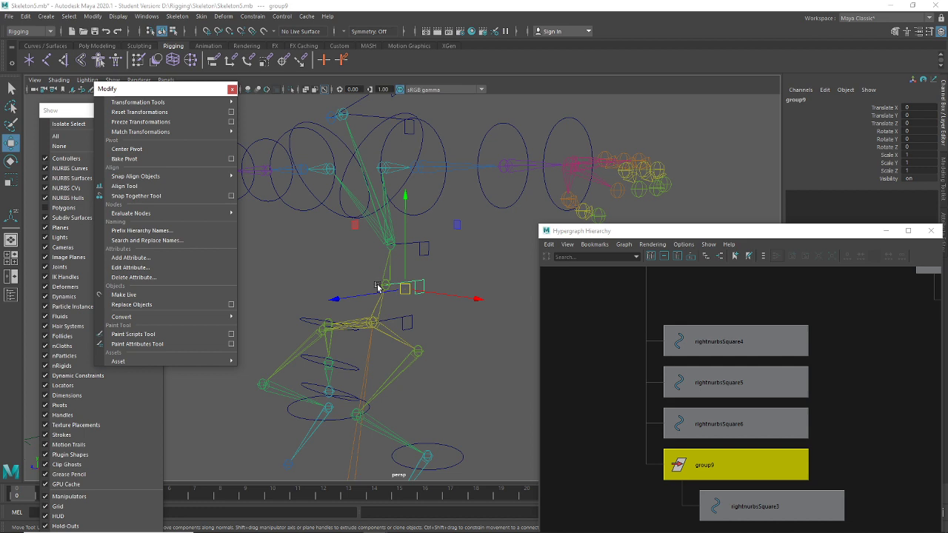
pyautogui.press('d')
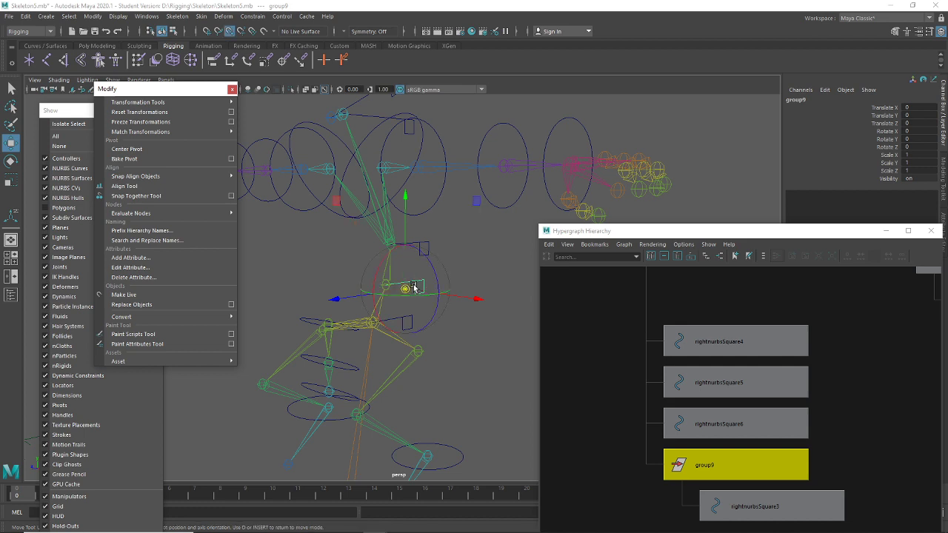
pyautogui.moveTo(415, 289); pyautogui.dragTo(396, 294)
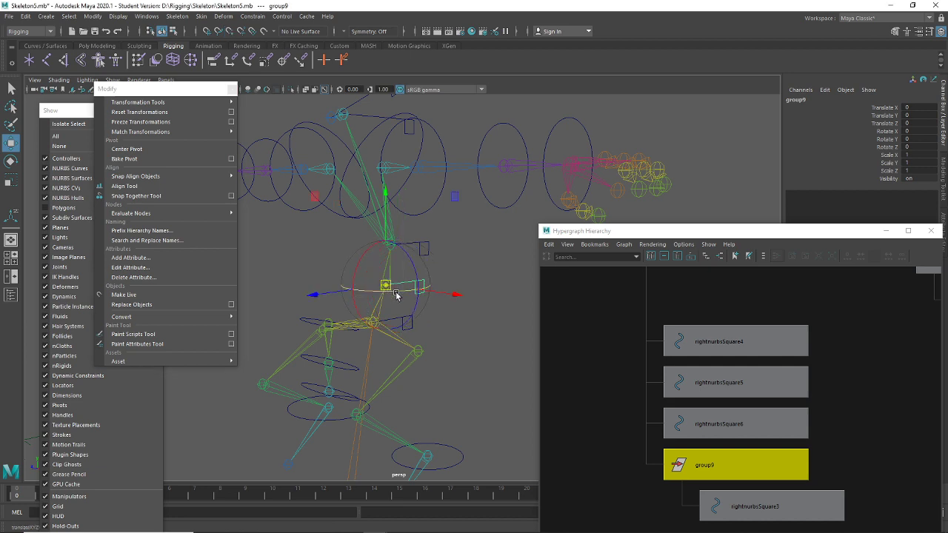
# Parent group9, which holds the middle spine square control, under the lowest spine square control rightnurbsSquare6
pyautogui.press('d')
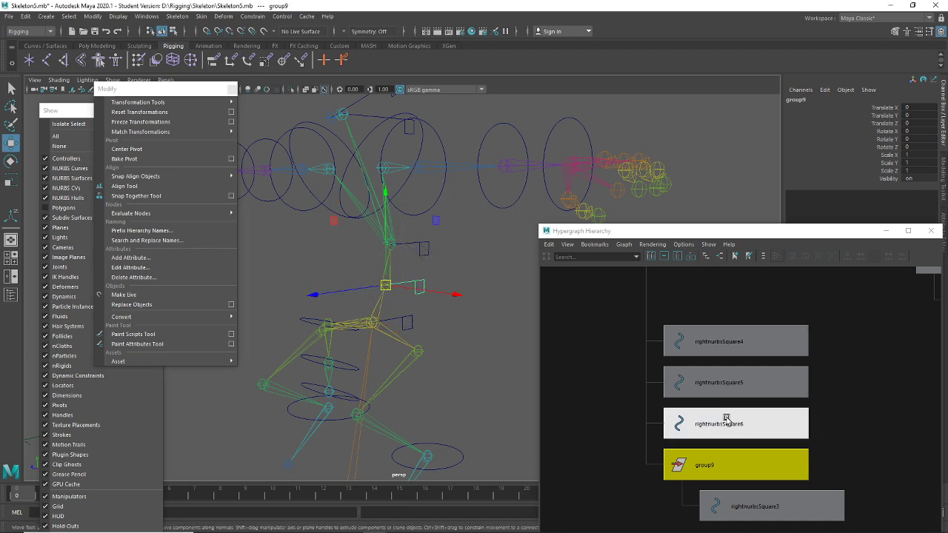
pyautogui.click(753, 428)
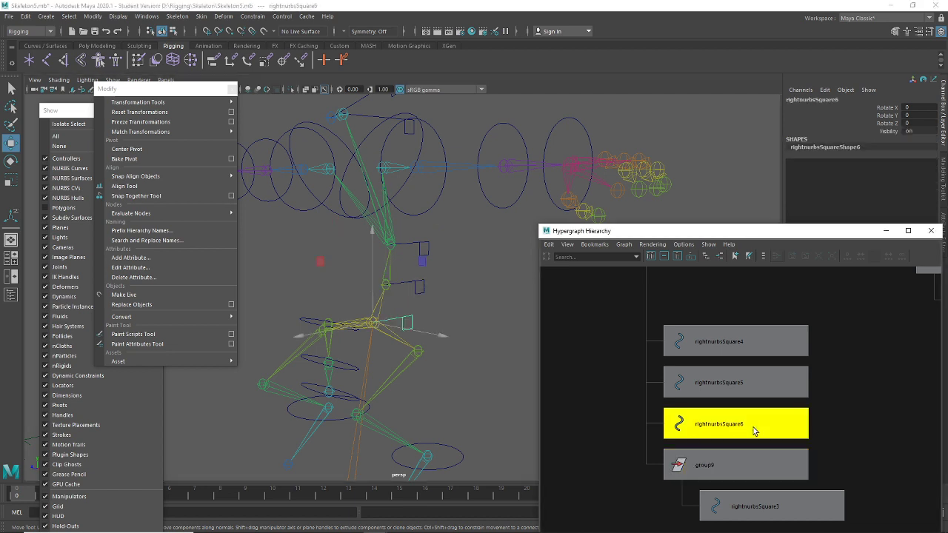
pyautogui.moveTo(753, 427); pyautogui.dragTo(730, 459, button='middle')
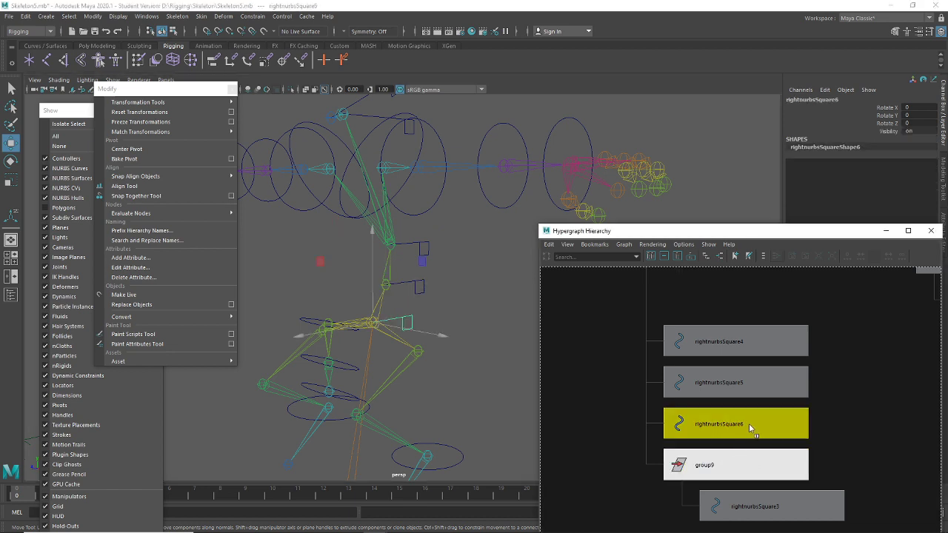
pyautogui.moveTo(750, 428); pyautogui.dragTo(750, 425, button='middle')
pyautogui.click(749, 426)
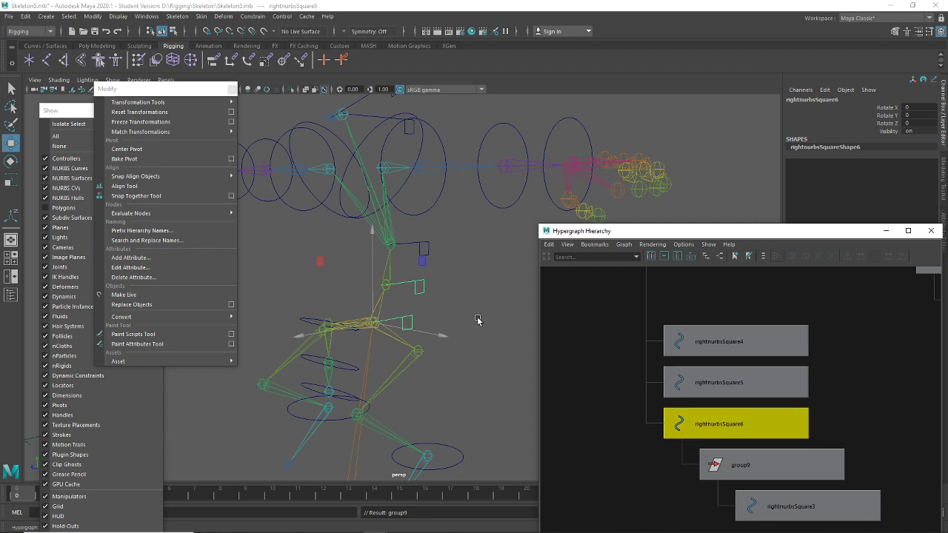
# Frame the upper spine square rightnurbsSquare2 in the Hypergraph, try unparenting it from nurbsSquare1, and undo that
pyautogui.click(453, 293)
pyautogui.click(428, 255)
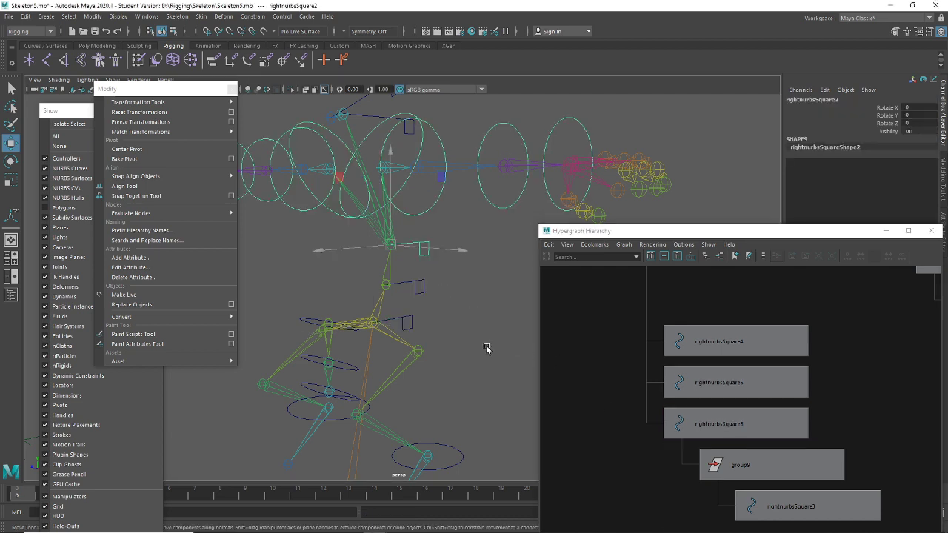
pyautogui.press('f')
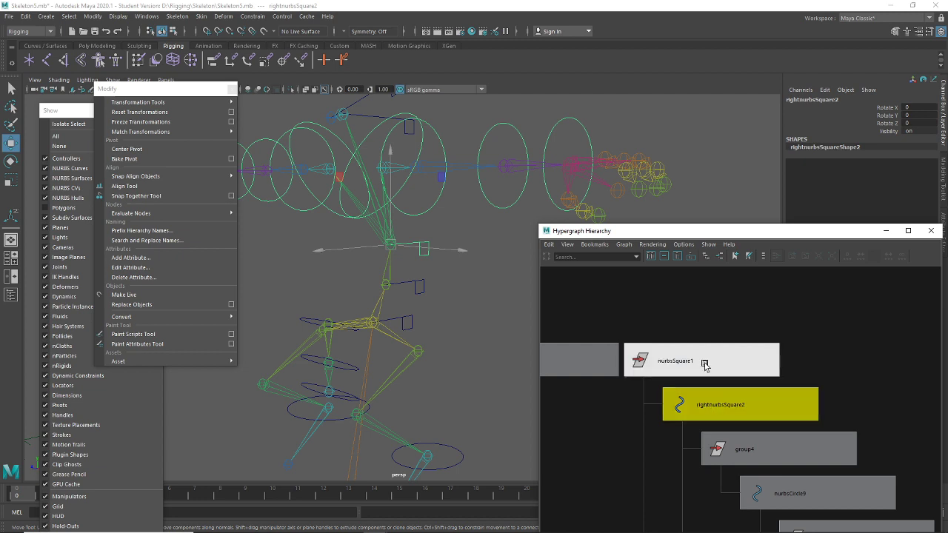
pyautogui.click(704, 365)
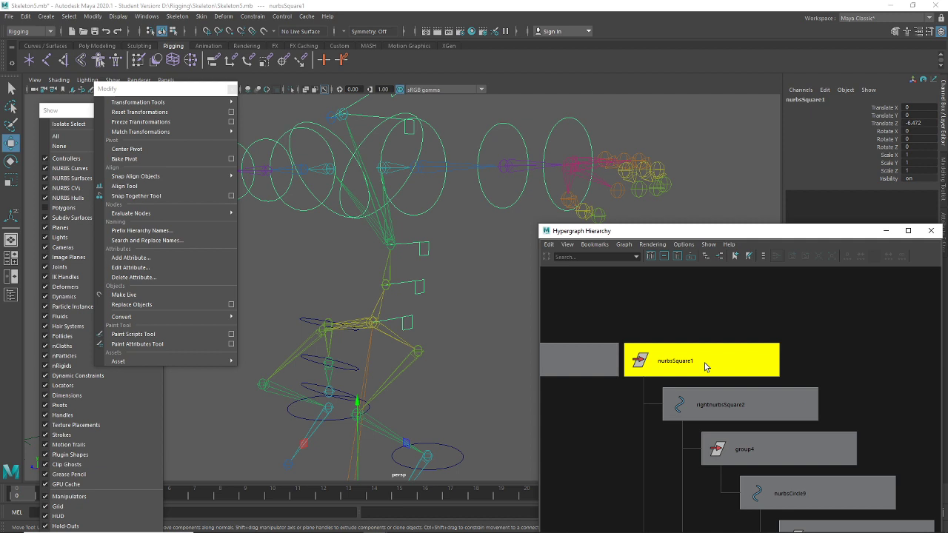
pyautogui.press('Down')
pyautogui.press('f')
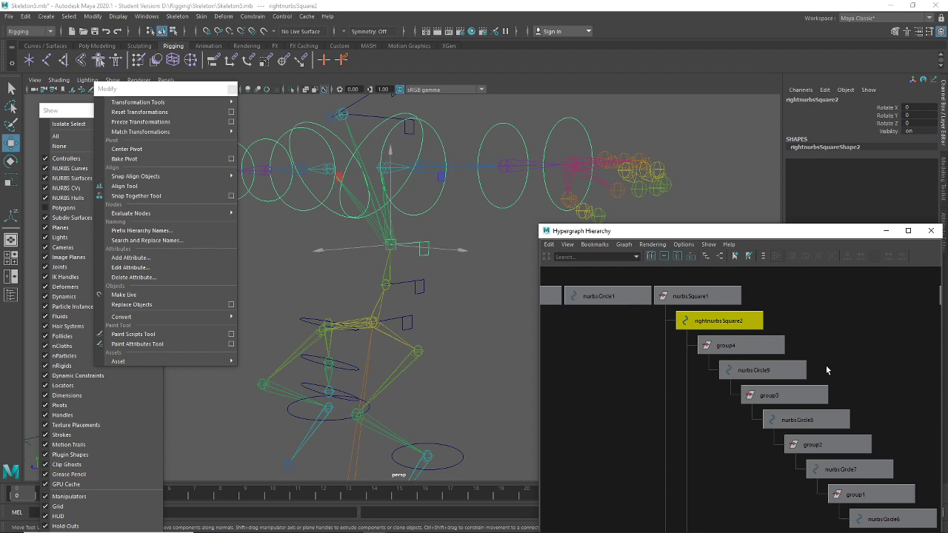
pyautogui.moveTo(672, 297); pyautogui.dragTo(716, 325, button='middle')
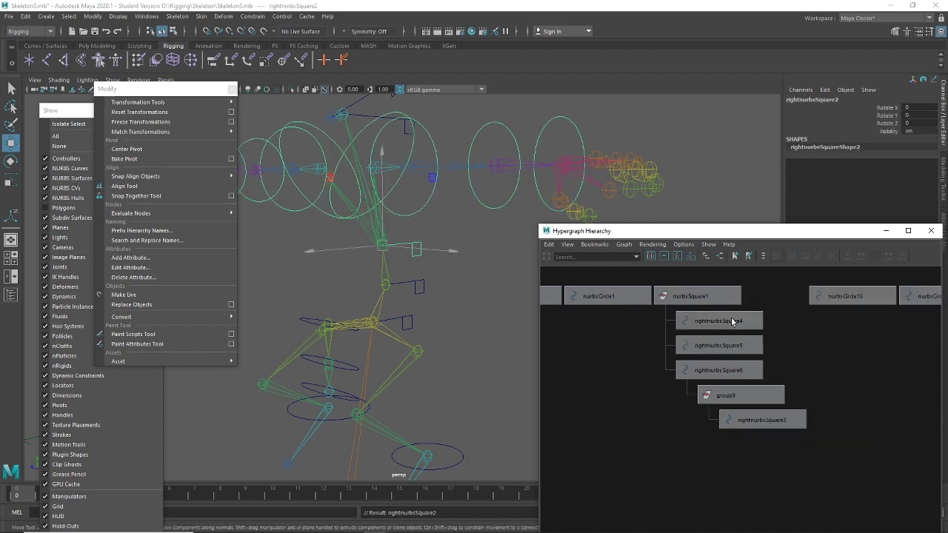
pyautogui.hotkey('ctrl', 'z')
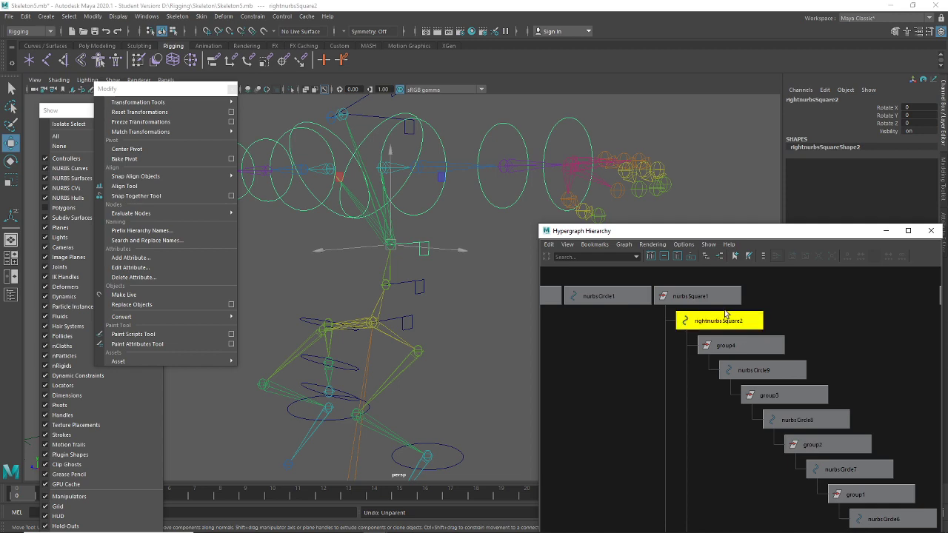
# Center the pivot of the nurbsSquare1 group and snap it onto the upper spine joint beside rightnurbsSquare2
pyautogui.click(716, 299)
pyautogui.keyDown('alt'); pyautogui.moveTo(428, 368); pyautogui.dragTo(437, 346, button='middle'); pyautogui.keyUp('alt')
pyautogui.scroll(-3, 450, 392)
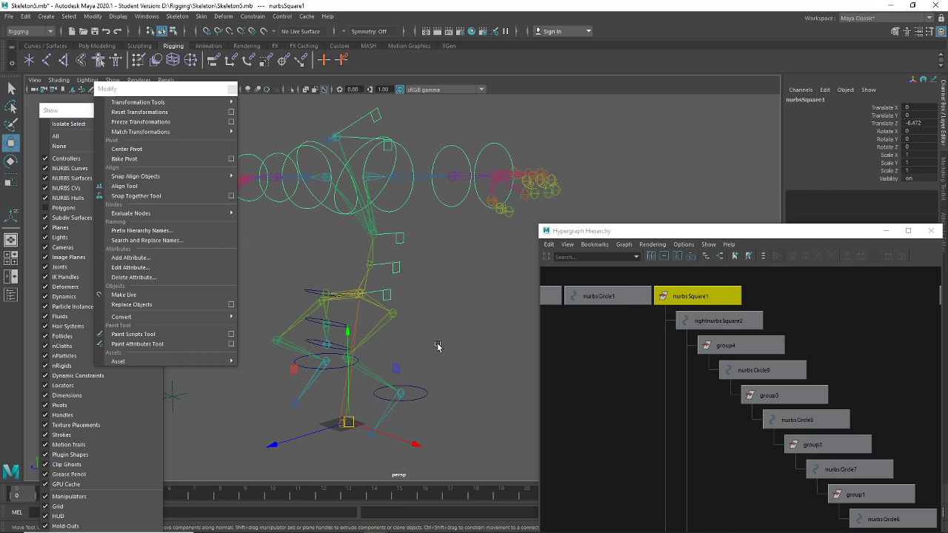
pyautogui.click(137, 151)
pyautogui.keyDown('alt'); pyautogui.moveTo(296, 252); pyautogui.dragTo(428, 347); pyautogui.keyUp('alt')
pyautogui.press('d')
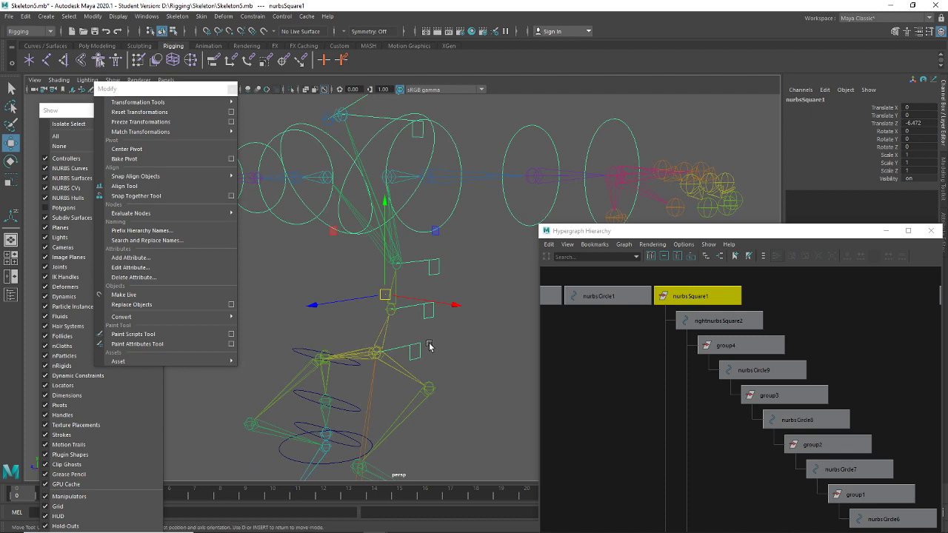
pyautogui.press('v')
pyautogui.moveTo(392, 305); pyautogui.dragTo(400, 274)
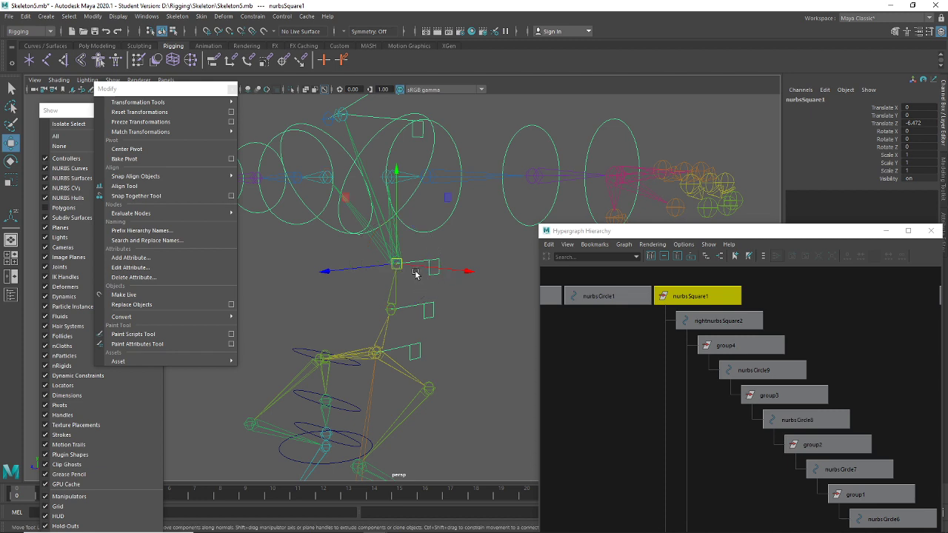
# Select rightnurbsSquare4, rightnurbsSquare5 and rightnurbsSquare6 in turn to identify their controls on the skeleton, then clear the selection
pyautogui.keyDown('alt'); pyautogui.moveTo(828, 414); pyautogui.dragTo(776, 422, button='right'); pyautogui.keyUp('alt')
pyautogui.scroll(3, 777, 422)
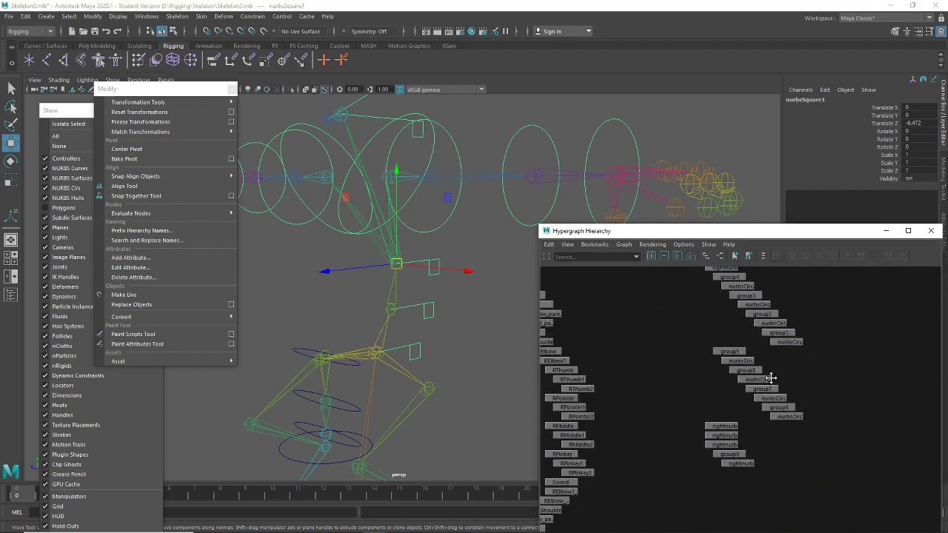
pyautogui.click(716, 433)
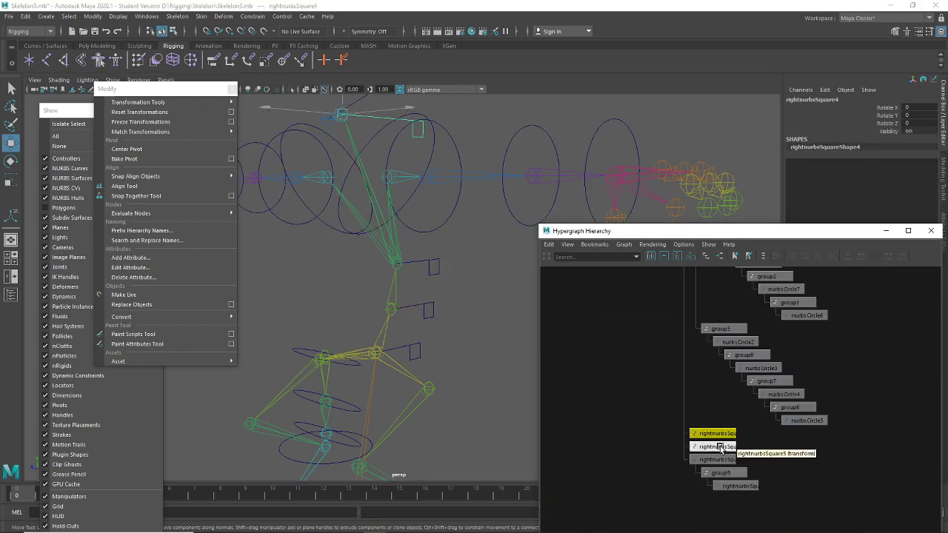
pyautogui.click(718, 448)
pyautogui.click(723, 460)
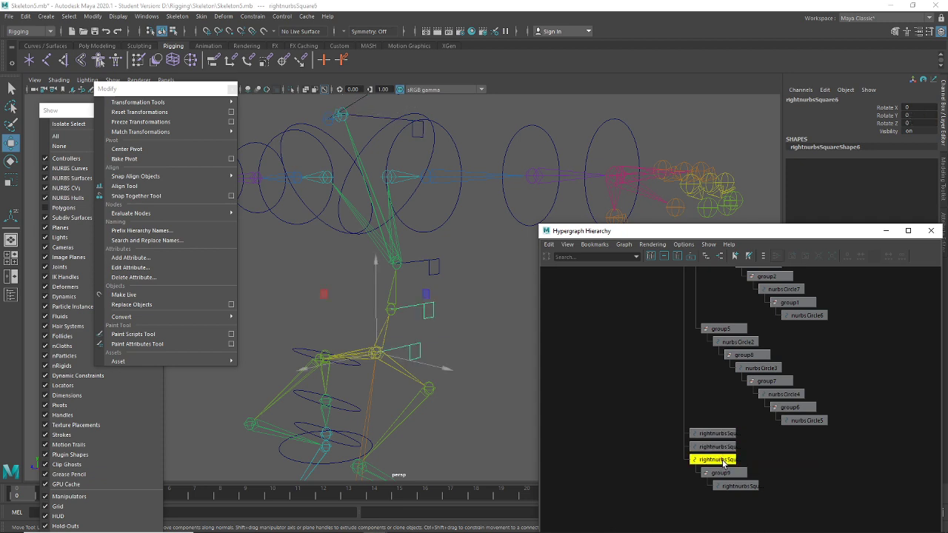
pyautogui.click(724, 447)
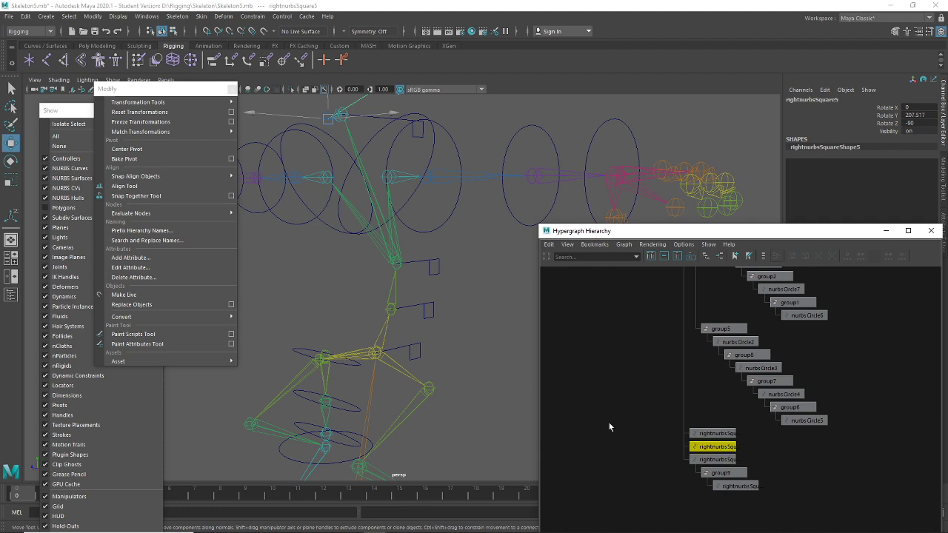
pyautogui.keyDown('alt'); pyautogui.moveTo(448, 366); pyautogui.dragTo(446, 386, button='middle'); pyautogui.keyUp('alt')
pyautogui.scroll(4, 803, 436)
pyautogui.scroll(2, 781, 375)
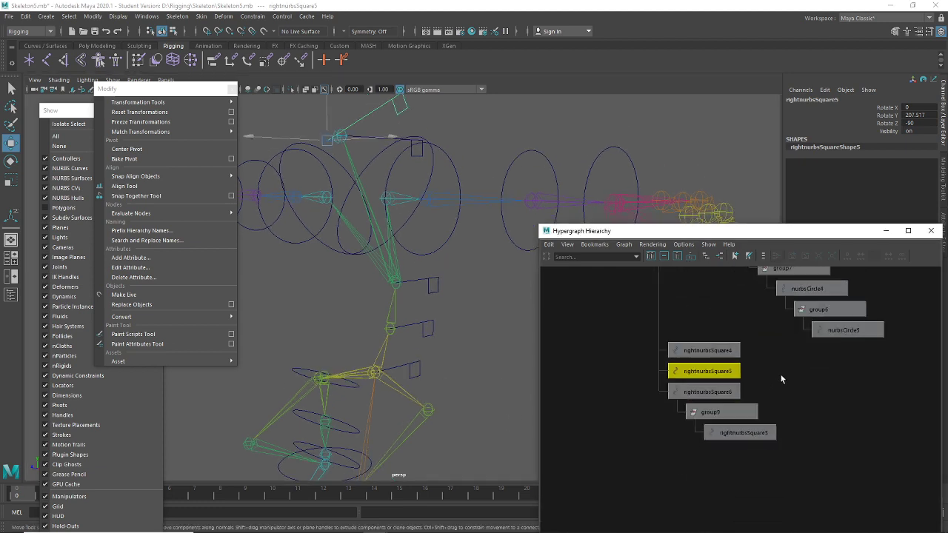
pyautogui.click(466, 343)
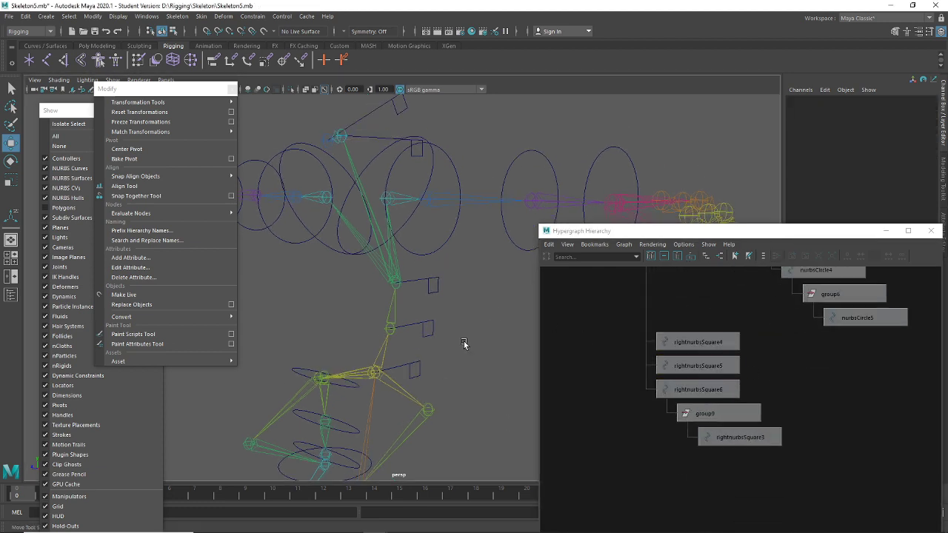
# Select the middle spine square rightnurbsSquare3 and compare its place in the Hypergraph with the other square controls under nurbsSquare1
pyautogui.click(423, 334)
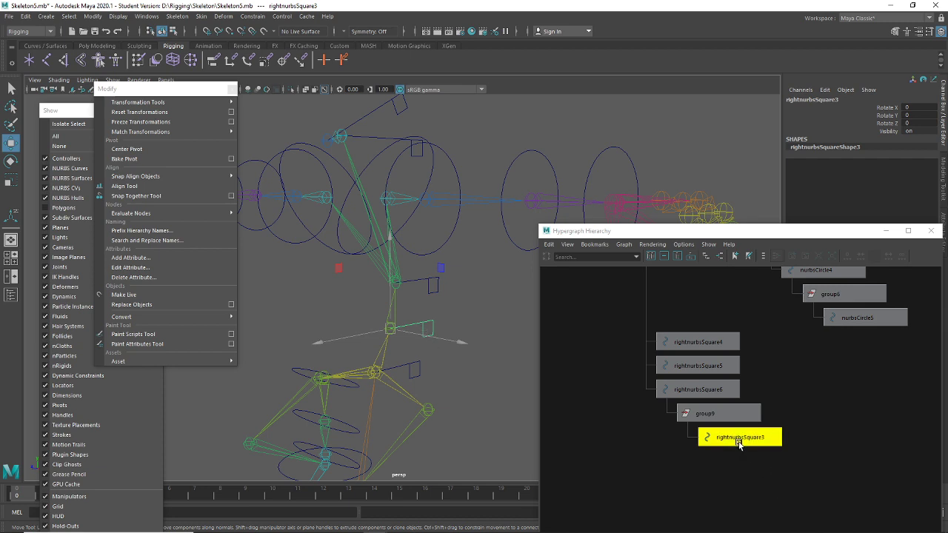
pyautogui.click(719, 391)
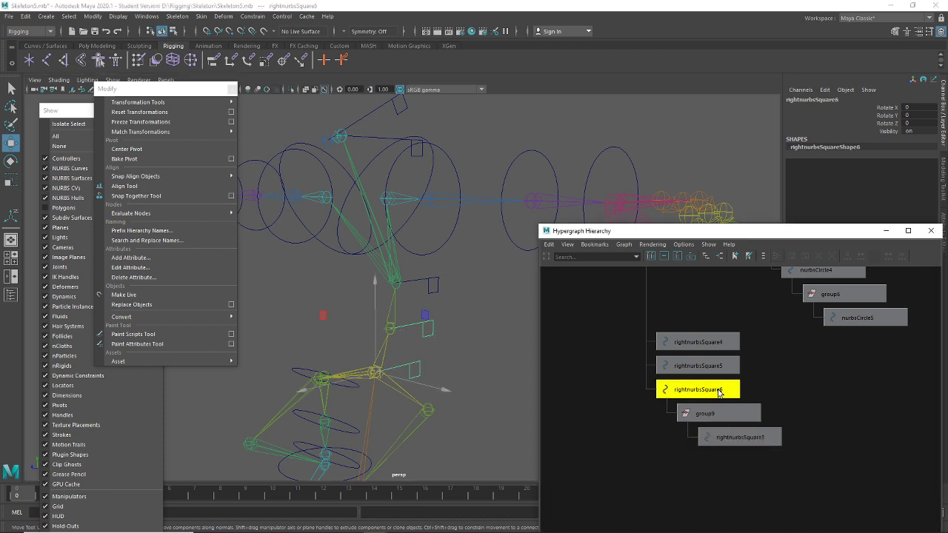
pyautogui.click(716, 366)
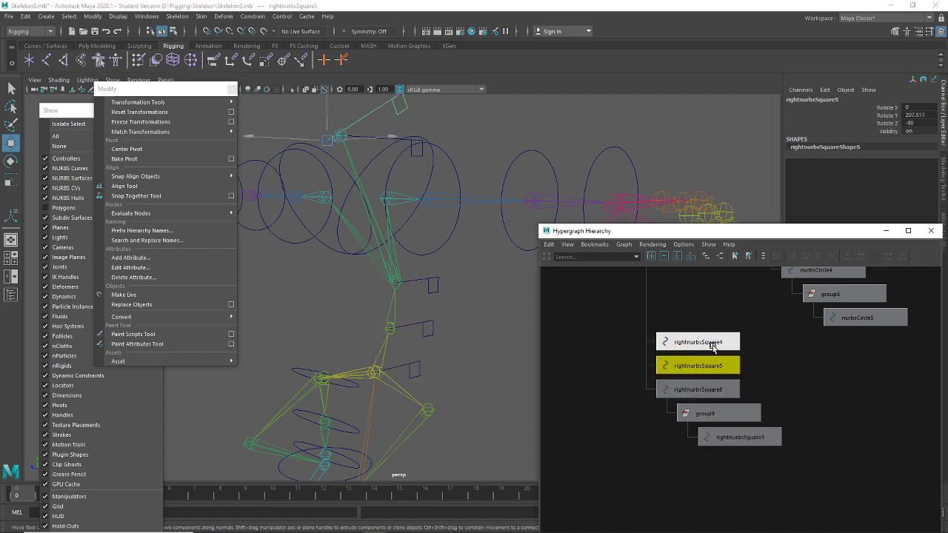
pyautogui.click(713, 344)
pyautogui.scroll(-3, 726, 370)
pyautogui.click(732, 425)
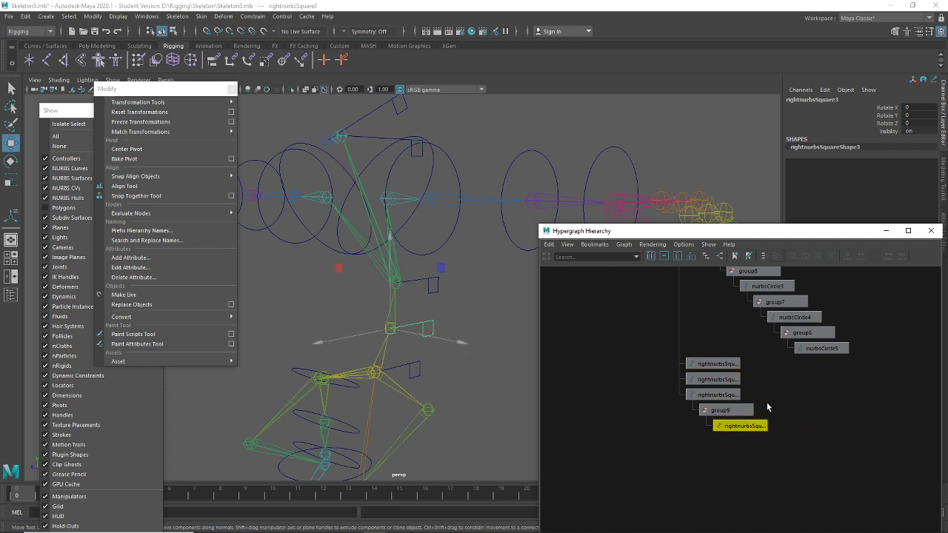
pyautogui.scroll(-2, 740, 400)
pyautogui.keyDown('alt'); pyautogui.moveTo(763, 364); pyautogui.dragTo(760, 480, button='middle'); pyautogui.keyUp('alt')
# Try parenting the nurbsSquare1 group under the middle spine control rightnurbsSquare3 and clear the selection
pyautogui.click(718, 319)
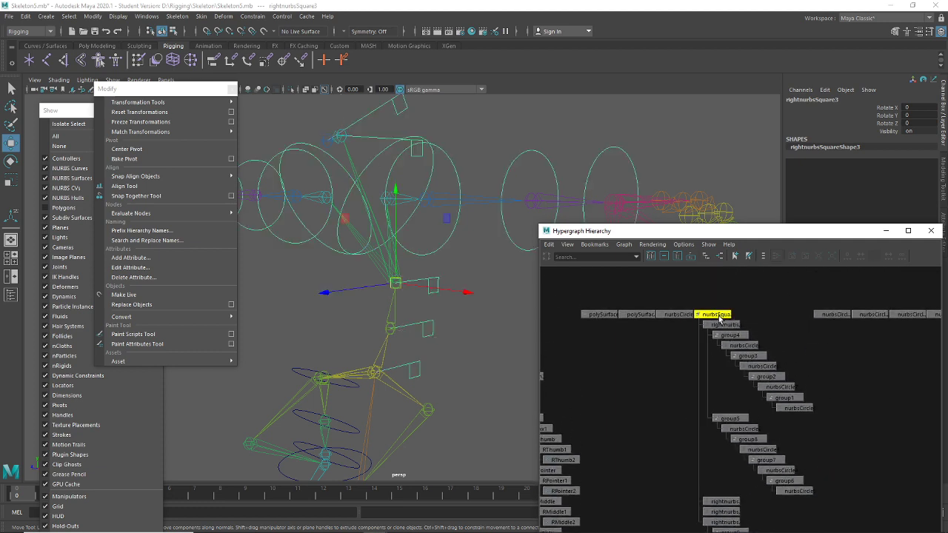
pyautogui.keyDown('alt'); pyautogui.moveTo(823, 417); pyautogui.dragTo(824, 363, button='middle'); pyautogui.keyUp('alt')
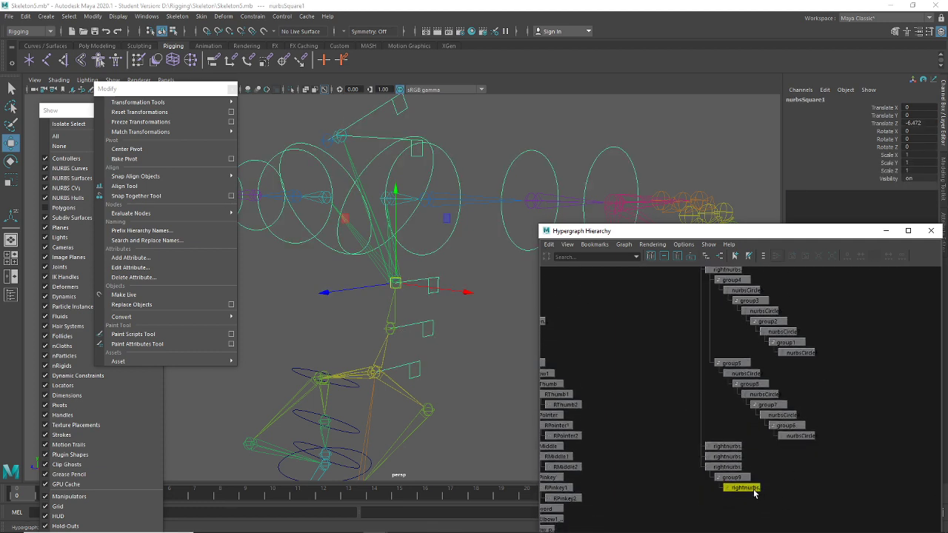
pyautogui.click(753, 489)
pyautogui.middleClick(754, 490)
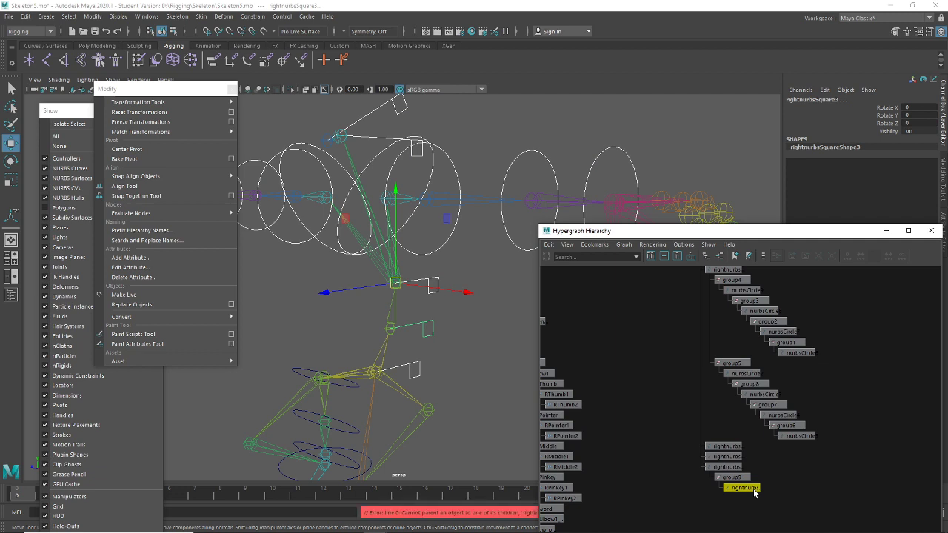
pyautogui.scroll(-1, 766, 471)
pyautogui.keyDown('alt'); pyautogui.moveTo(759, 395); pyautogui.dragTo(756, 421, button='middle'); pyautogui.keyUp('alt')
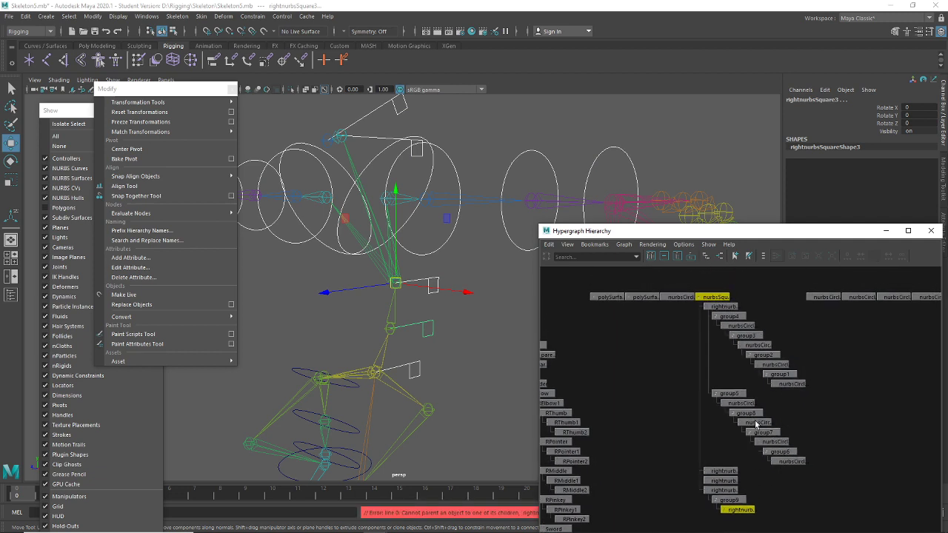
pyautogui.scroll(1, 753, 477)
pyautogui.keyDown('alt'); pyautogui.moveTo(754, 479); pyautogui.dragTo(745, 497, button='middle'); pyautogui.keyUp('alt')
pyautogui.scroll(-1, 748, 486)
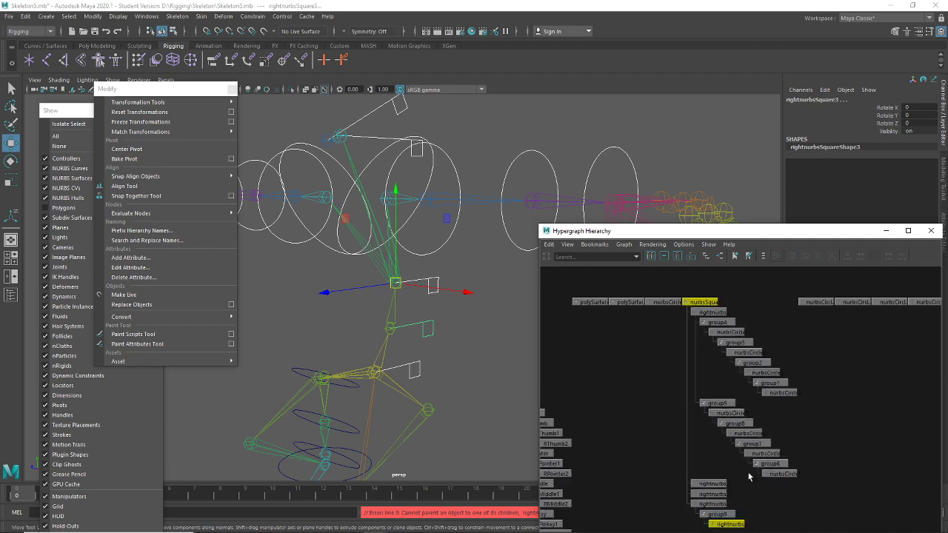
pyautogui.click(737, 303)
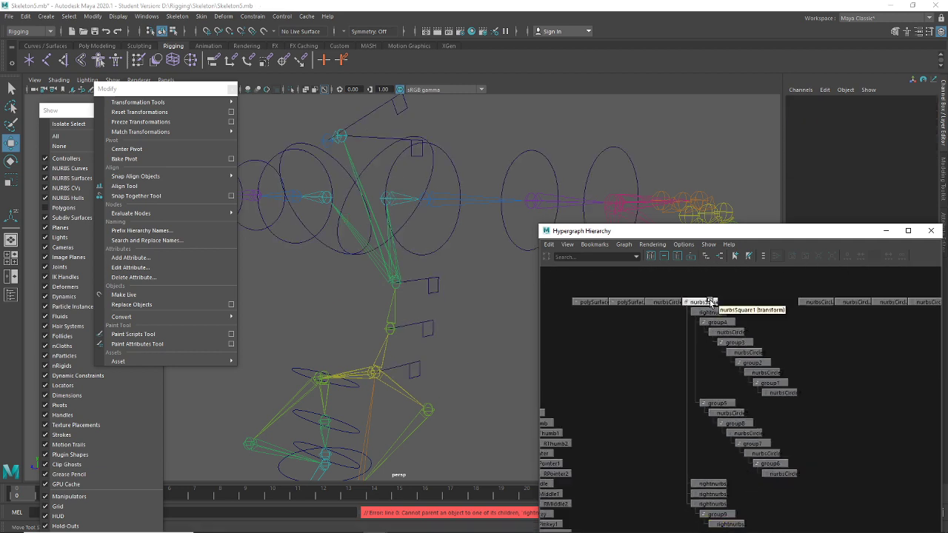
# Select nurbsSquare1 to check its hierarchy, try unparenting the lowest spine square rightnurbsSquare6 from it, and undo that
pyautogui.click(710, 302)
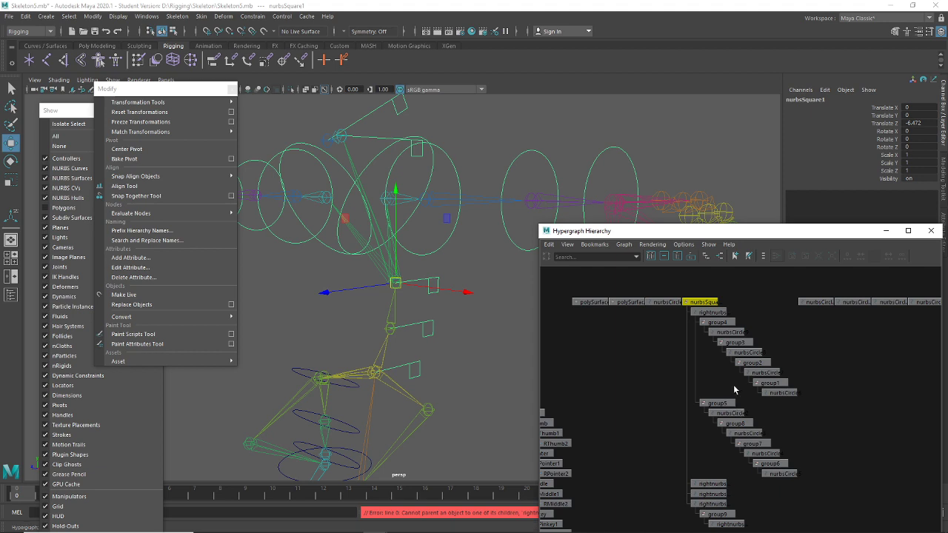
pyautogui.scroll(1, 782, 474)
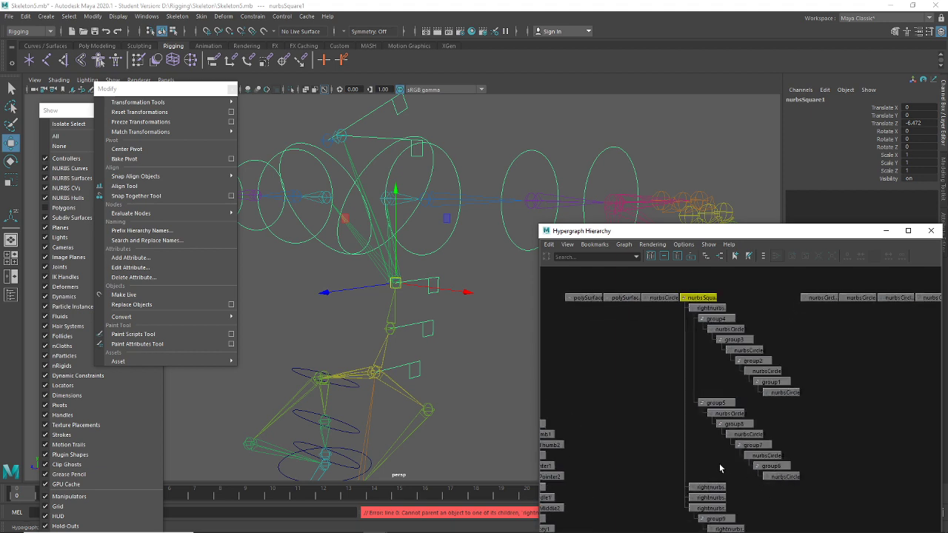
pyautogui.scroll(-1, 716, 464)
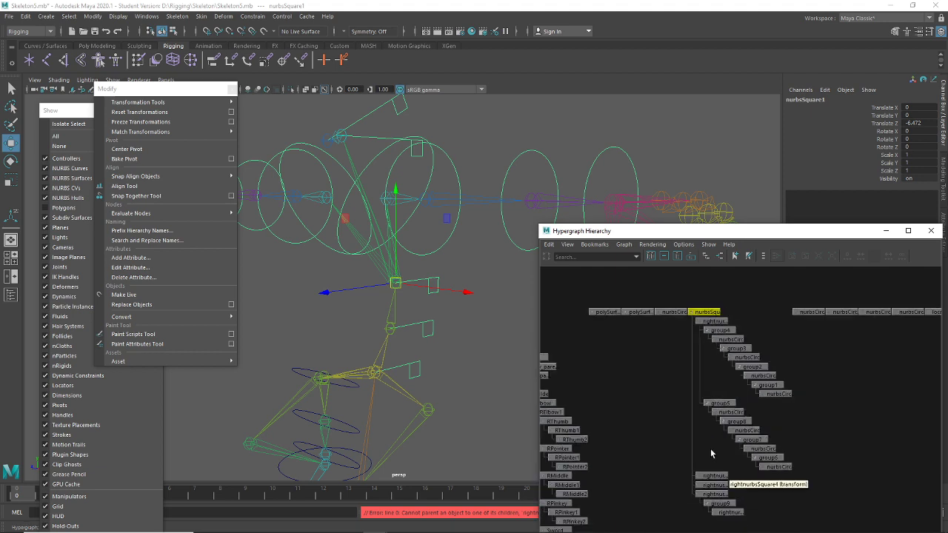
pyautogui.click(710, 494)
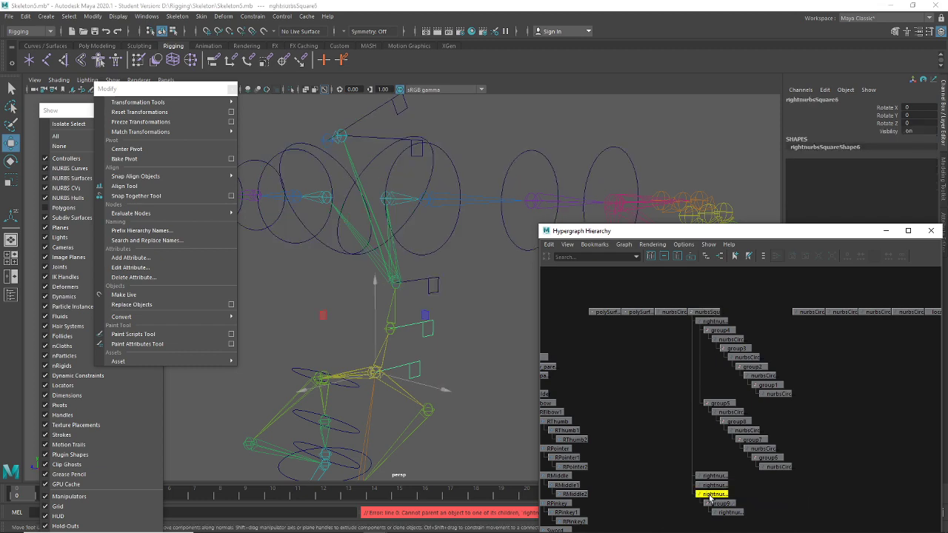
pyautogui.hotkey('shift', 'p')
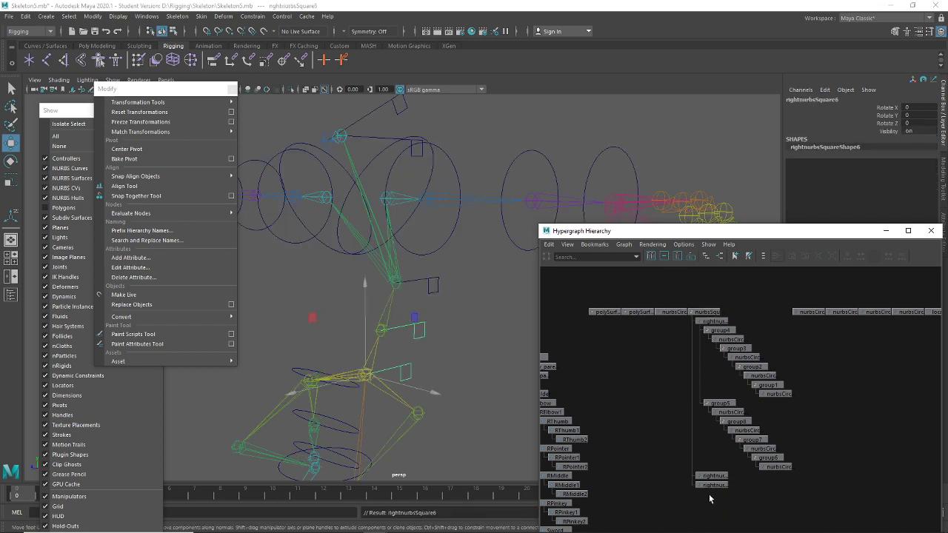
pyautogui.hotkey('ctrl', 'z')
pyautogui.scroll(-4, 466, 434)
pyautogui.moveTo(479, 418)
pyautogui.keyDown('alt'); pyautogui.mouseDown()
pyautogui.moveTo(454, 409)
pyautogui.moveTo(464, 419)
pyautogui.mouseUp(); pyautogui.keyUp('alt')
pyautogui.scroll(4, 455, 417)
pyautogui.keyDown('alt'); pyautogui.moveTo(454, 413); pyautogui.dragTo(454, 346, button='middle'); pyautogui.keyUp('alt')
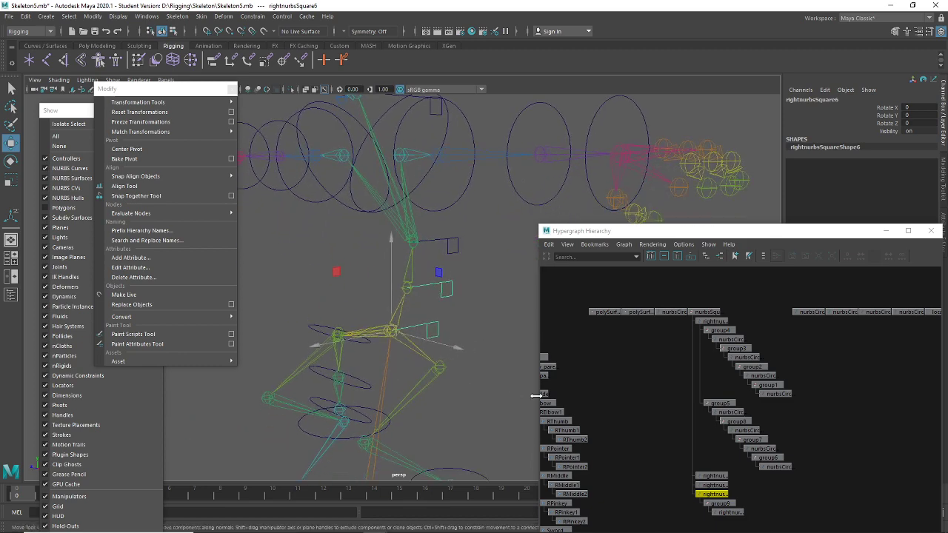
# Try unparenting the head square rightnurbsSquare4 from nurbsSquare1 and undo it
pyautogui.scroll(4, 651, 434)
pyautogui.keyDown('alt'); pyautogui.moveTo(669, 365); pyautogui.dragTo(675, 419, button='middle'); pyautogui.keyUp('alt')
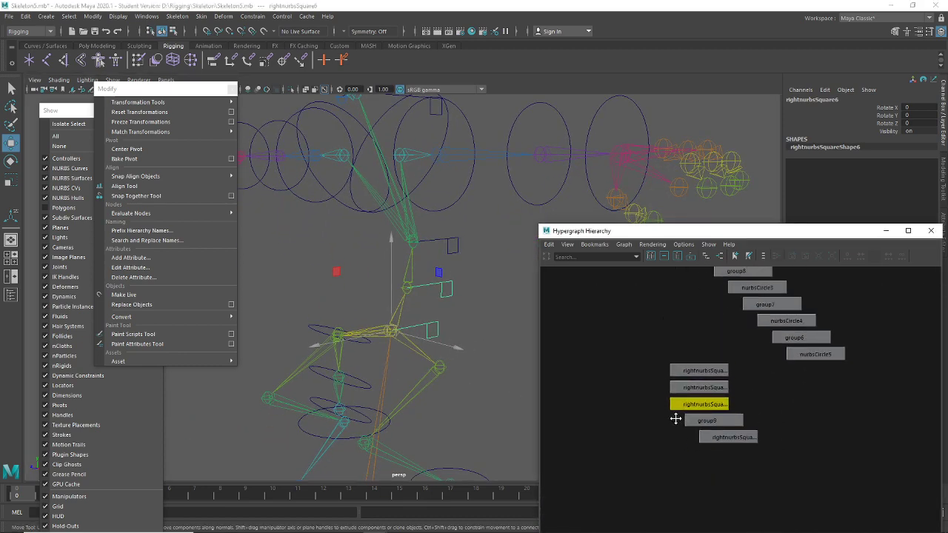
pyautogui.click(699, 372)
pyautogui.press('f')
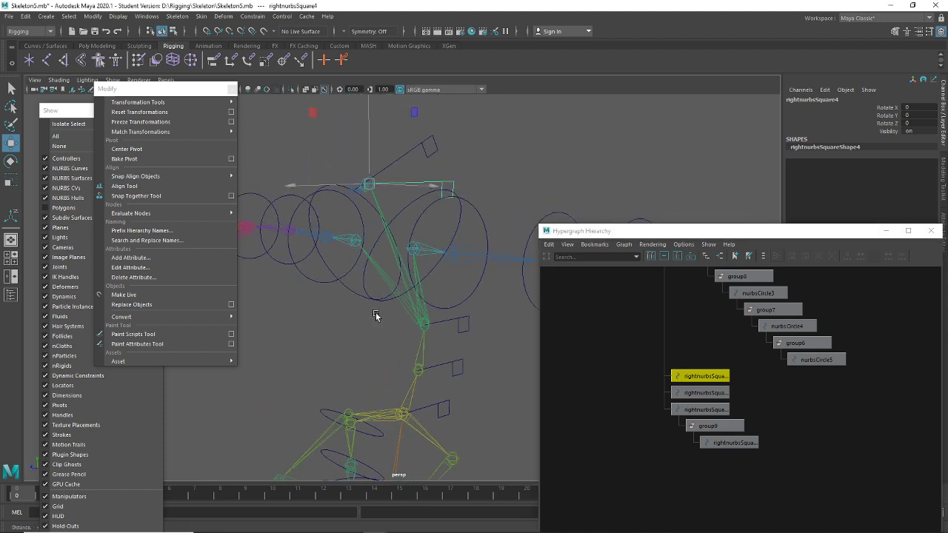
pyautogui.hotkey('shift', 'p')
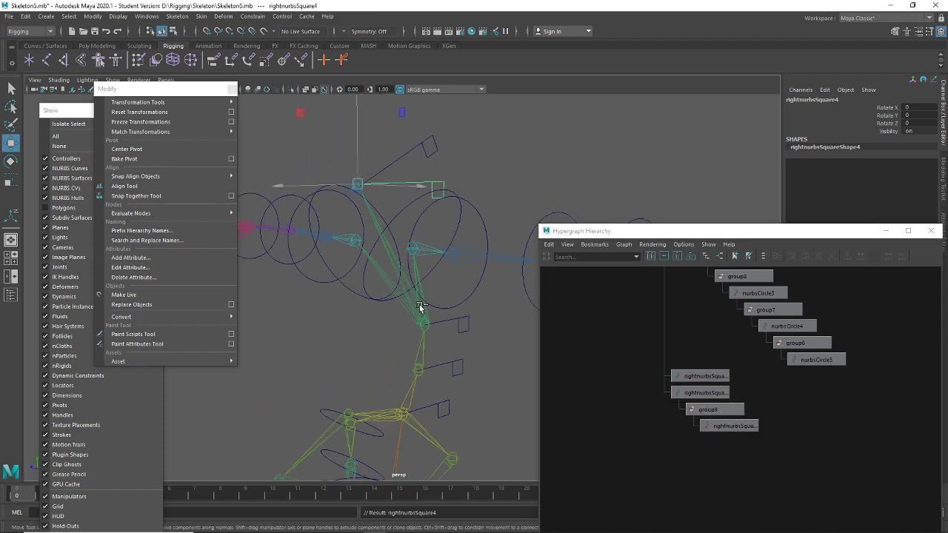
pyautogui.hotkey('ctrl', 'z')
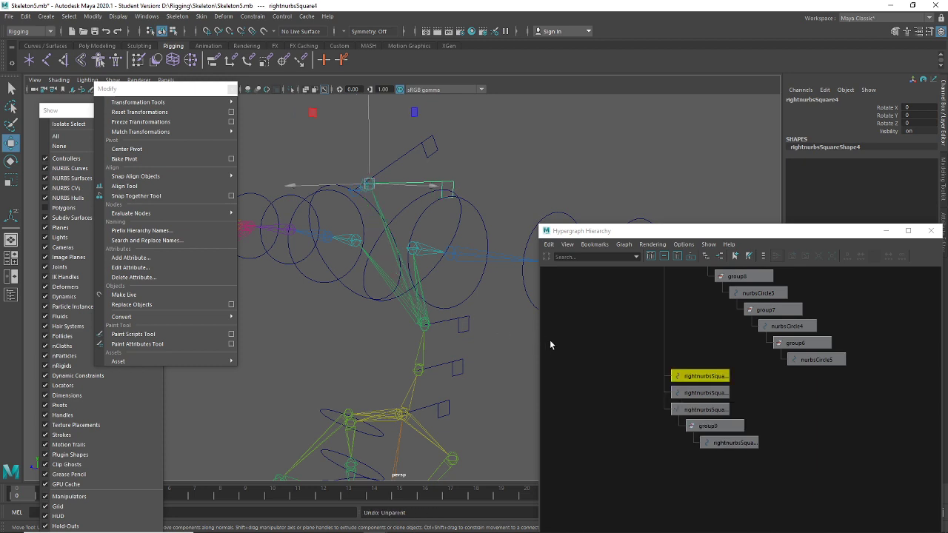
# Select the lowest spine square rightnurbsSquare6 with the Rotate tool to check which controls follow it, then clear the selection
pyautogui.click(440, 408)
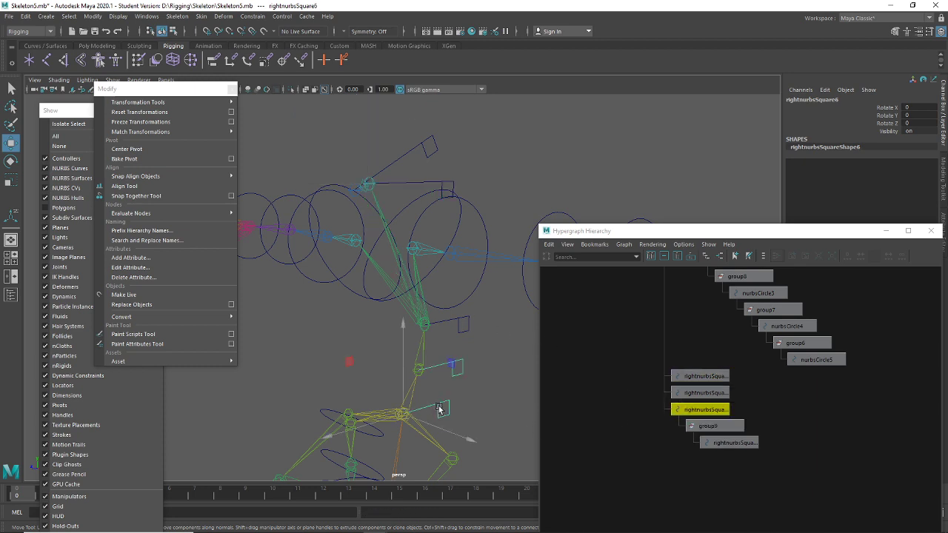
pyautogui.press('e')
pyautogui.moveTo(451, 402); pyautogui.dragTo(470, 354)
pyautogui.click(497, 343)
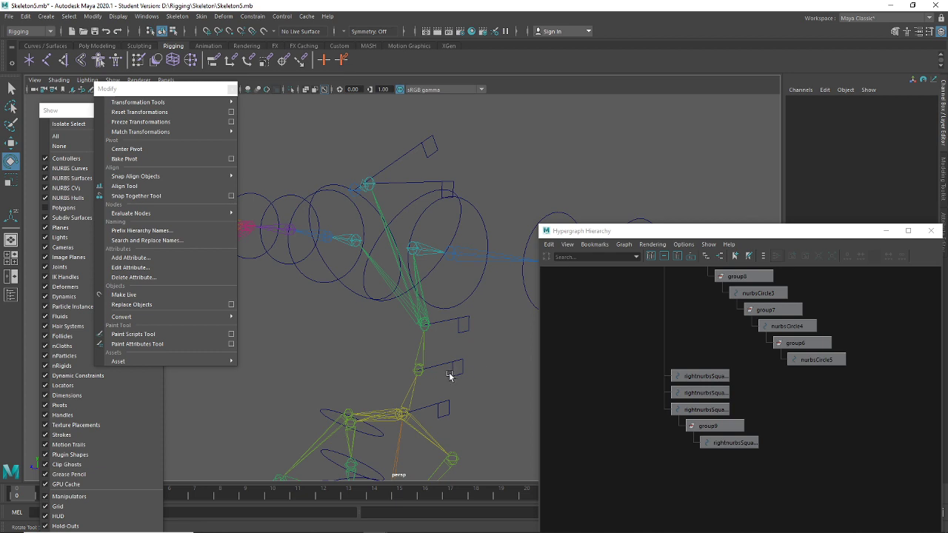
# Try parenting the upper spine square rightnurbsSquare2 directly under the middle spine square rightnurbsSquare3, inspect the skeleton, and undo the parenting
pyautogui.click(451, 323)
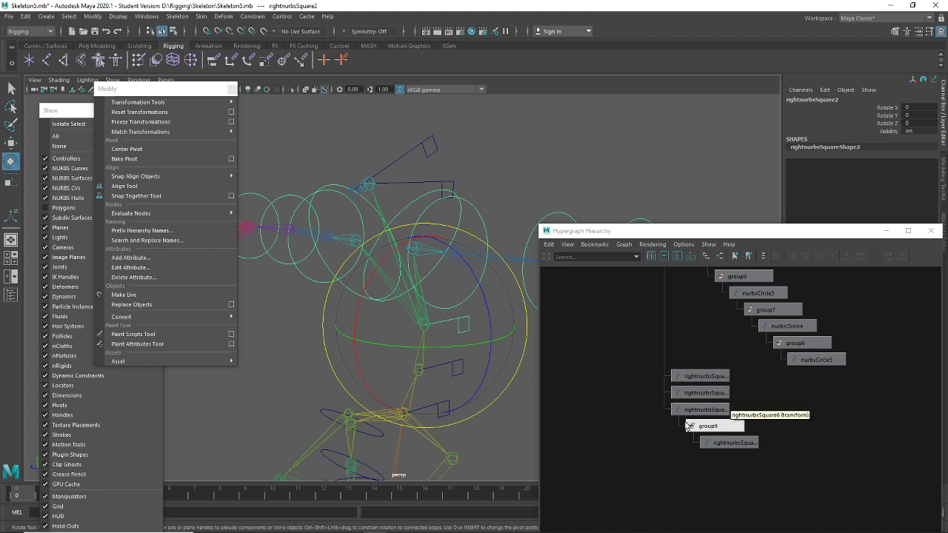
pyautogui.click(721, 443)
pyautogui.hotkey('ctrl', 'z')
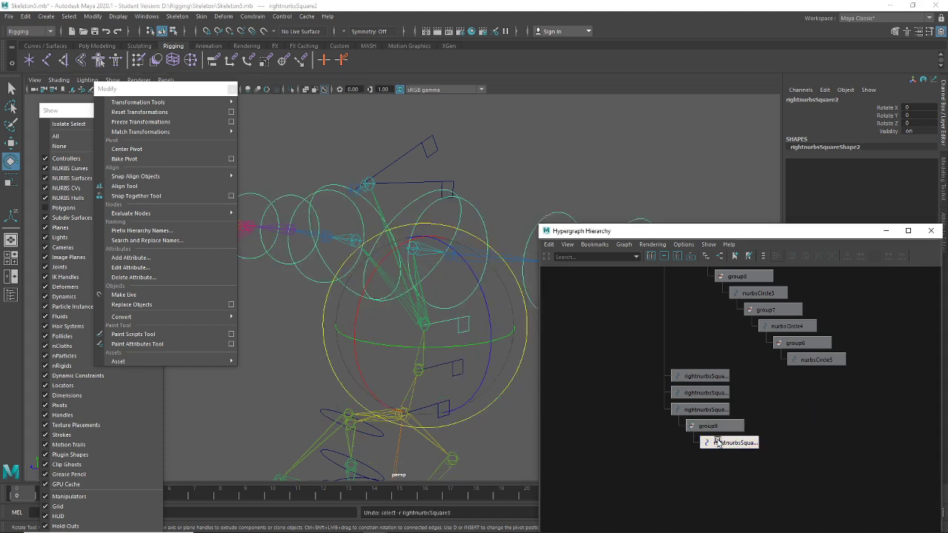
pyautogui.click(723, 443)
pyautogui.hotkey('ctrl', 'z')
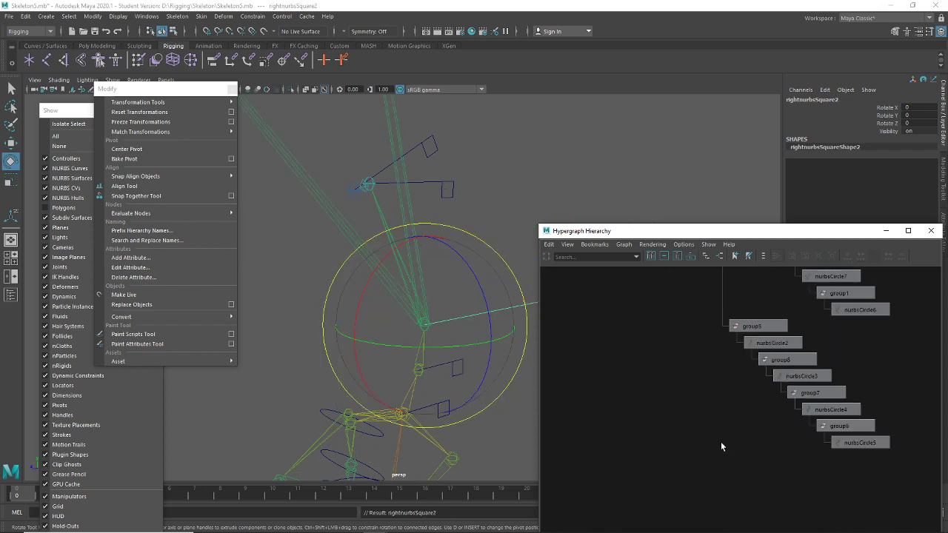
pyautogui.keyDown('alt'); pyautogui.moveTo(461, 153); pyautogui.dragTo(480, 185); pyautogui.keyUp('alt')
pyautogui.keyDown('alt'); pyautogui.moveTo(429, 353); pyautogui.dragTo(466, 438); pyautogui.keyUp('alt')
pyautogui.click(436, 378)
pyautogui.click(398, 366)
pyautogui.hotkey('ctrl', 'z')
pyautogui.hotkey('ctrl', 'z')
pyautogui.hotkey('ctrl', 'z')
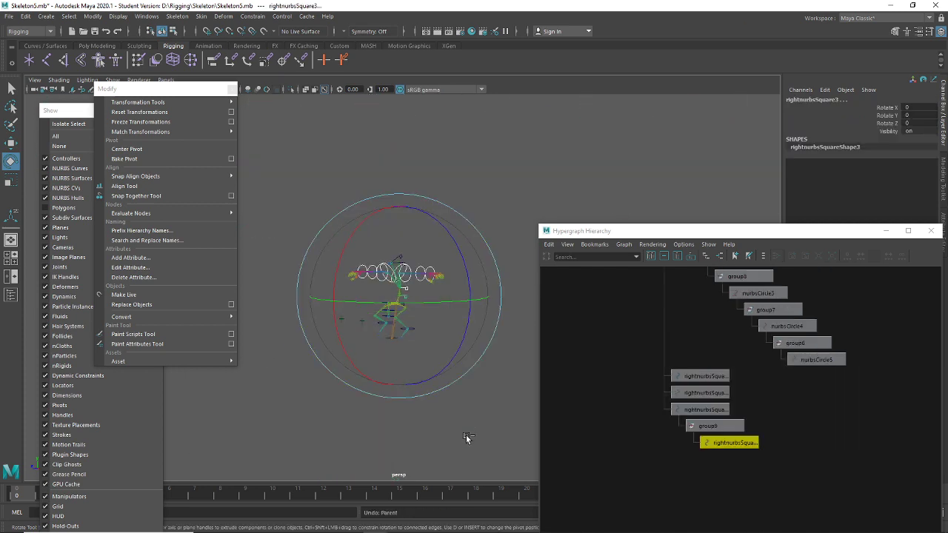
# Try unparenting the upper spine square rightnurbsSquare2 from nurbsSquare1, inspect the controls, and undo it
pyautogui.scroll(-4, 711, 444)
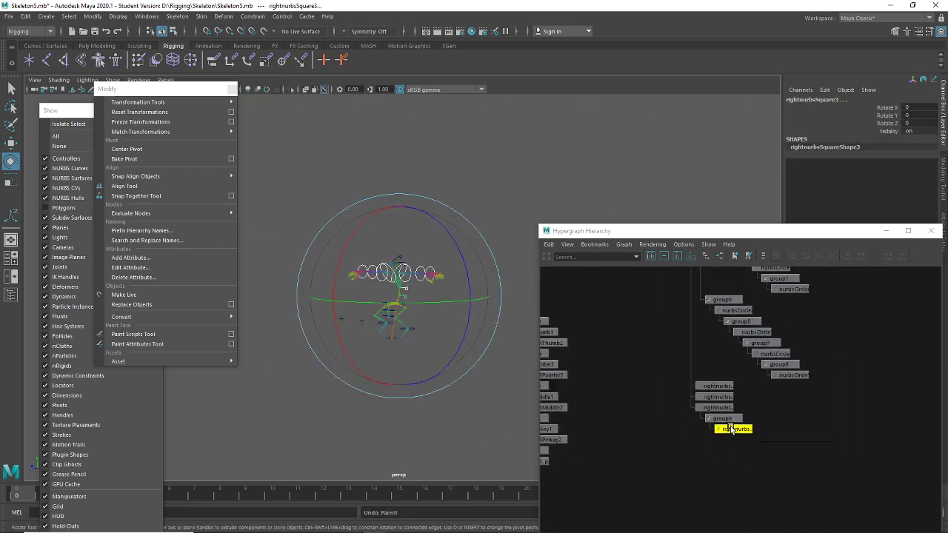
pyautogui.scroll(3, 681, 429)
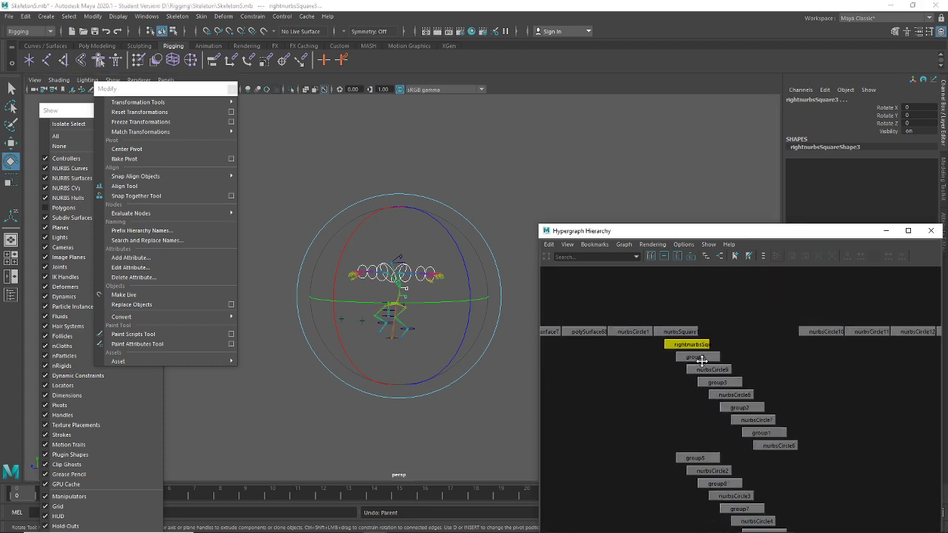
pyautogui.click(346, 343)
pyautogui.scroll(3, 338, 333)
pyautogui.scroll(2, 348, 333)
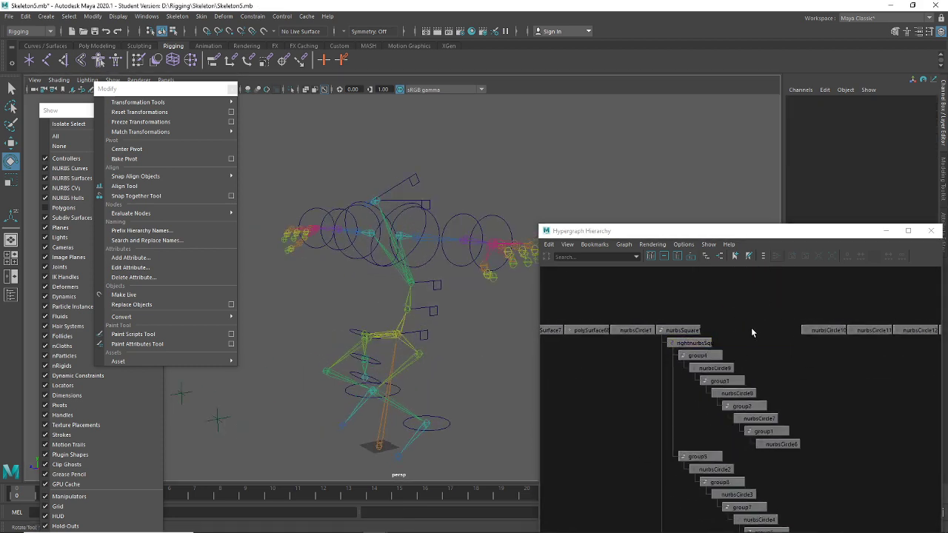
pyautogui.click(706, 343)
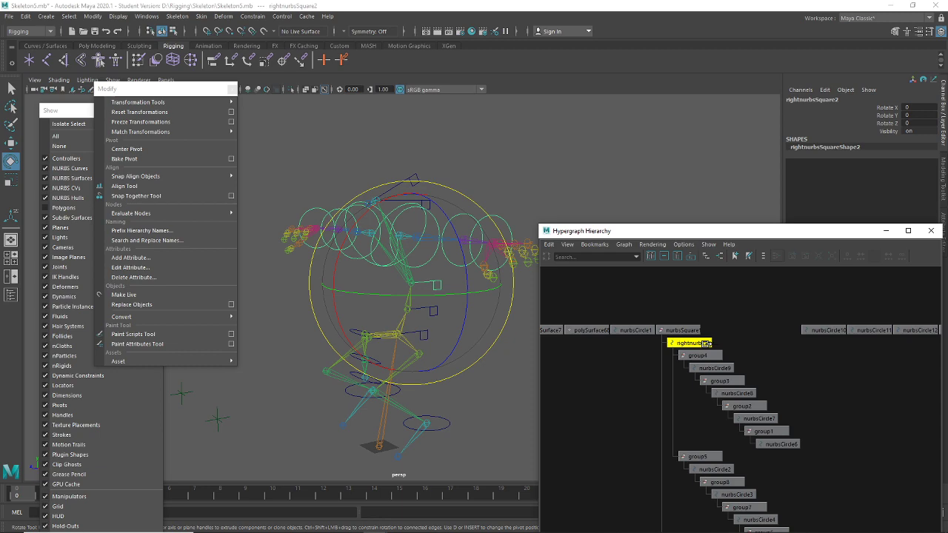
pyautogui.hotkey('shift', 'p')
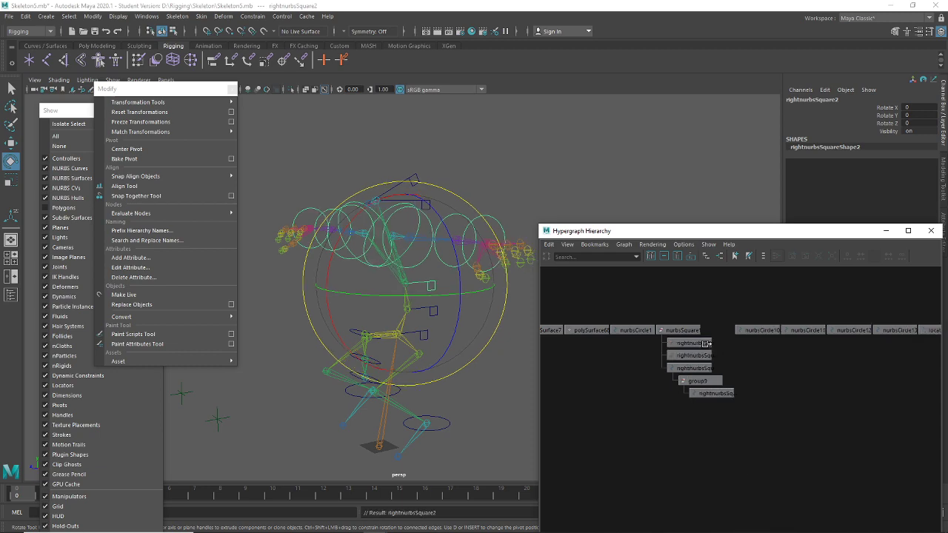
pyautogui.moveTo(462, 426)
pyautogui.keyDown('alt'); pyautogui.mouseDown()
pyautogui.moveTo(452, 424)
pyautogui.moveTo(457, 412)
pyautogui.mouseUp(); pyautogui.keyUp('alt')
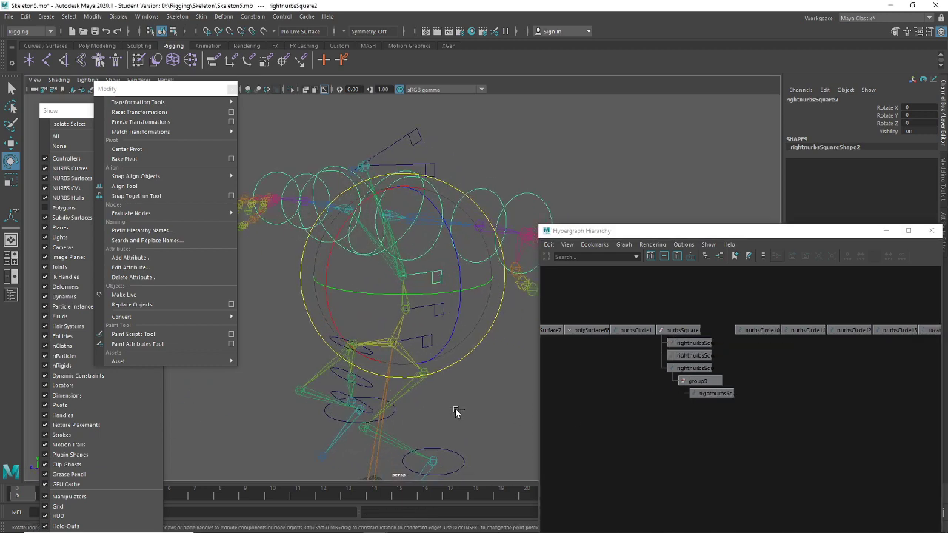
pyautogui.hotkey('ctrl', 'z')
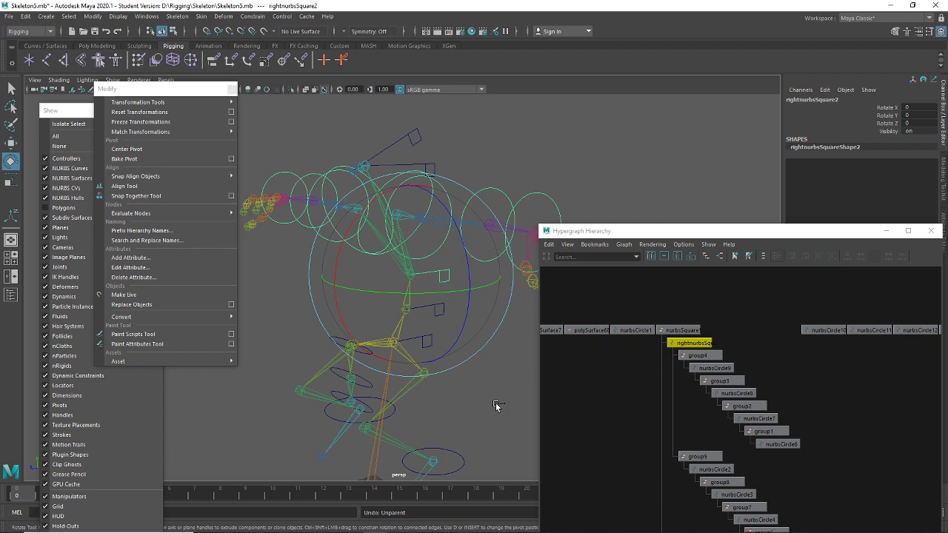
# Unparent the upper spine square rightnurbsSquare2 from nurbsSquare1 and put it in a new group
pyautogui.click(703, 343)
pyautogui.hotkey('shift', 'p')
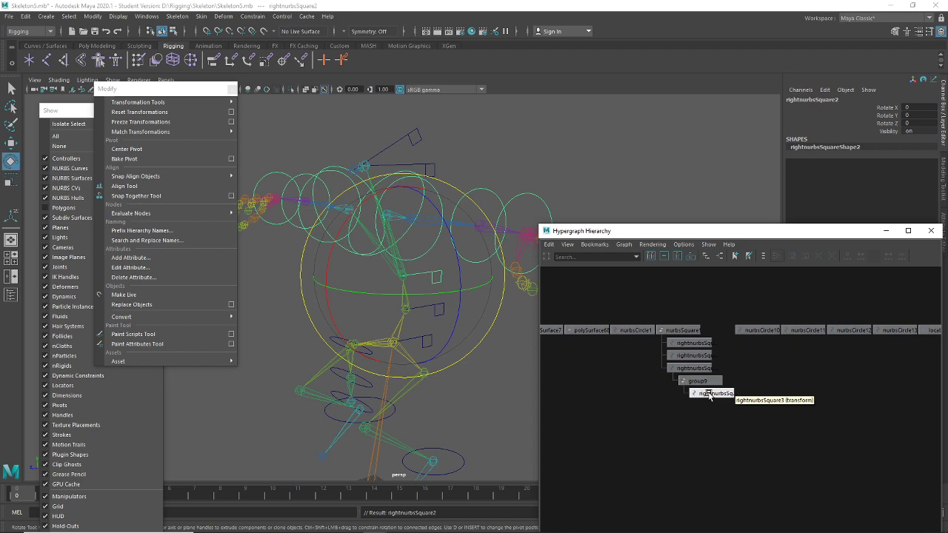
pyautogui.moveTo(481, 406)
pyautogui.keyDown('alt'); pyautogui.mouseDown()
pyautogui.moveTo(450, 394)
pyautogui.moveTo(482, 390)
pyautogui.mouseUp(); pyautogui.keyUp('alt')
pyautogui.press('f')
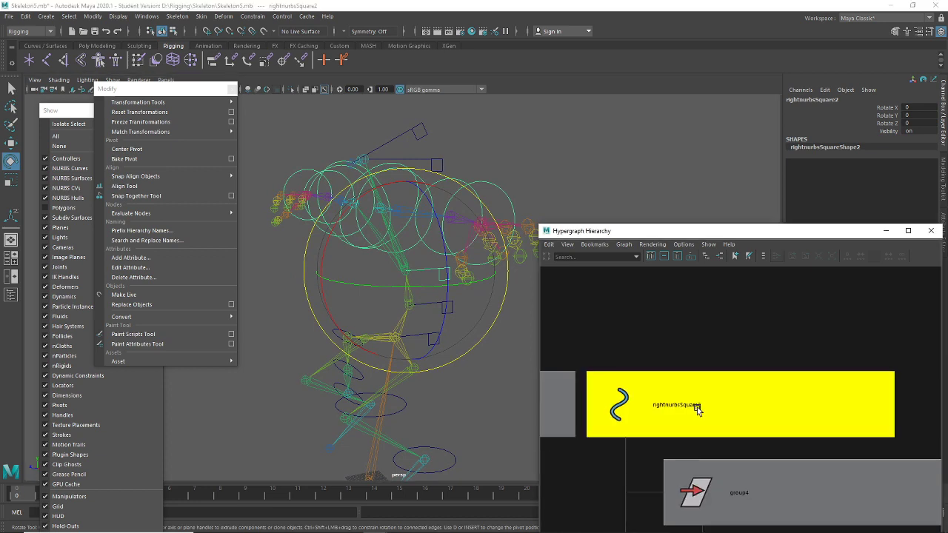
pyautogui.click(712, 312)
pyautogui.click(698, 368)
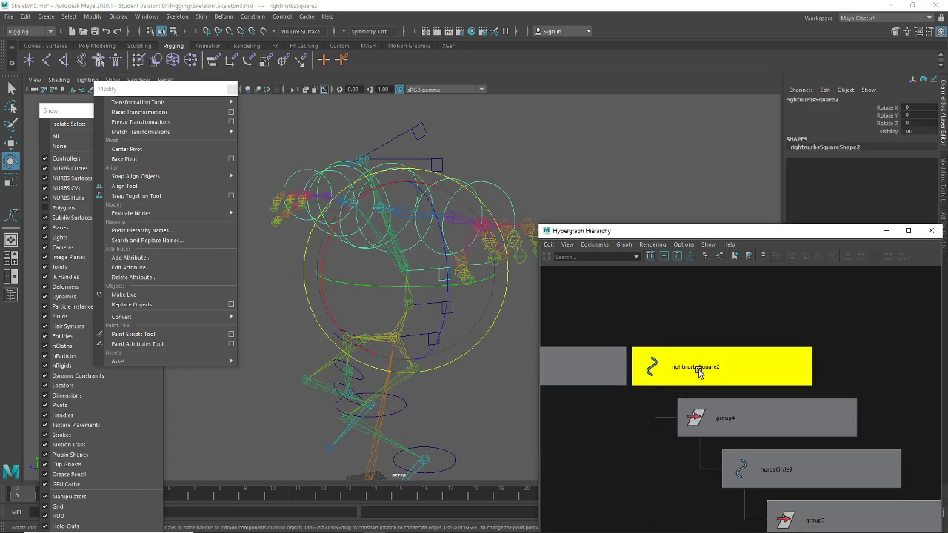
pyautogui.hotkey('ctrl', 'g')
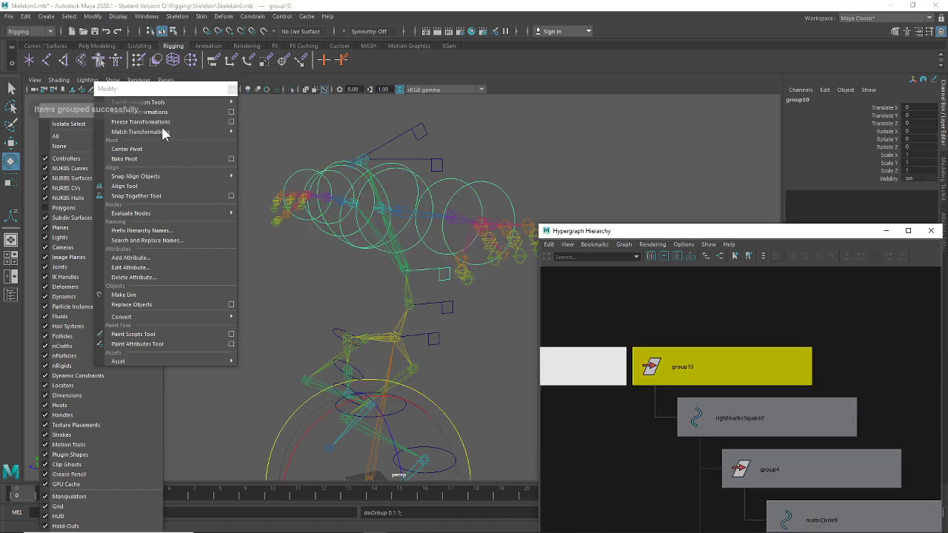
# Center the new group's pivot and move it onto the upper spine joint beside rightnurbsSquare2
pyautogui.click(127, 151)
pyautogui.moveTo(414, 368)
pyautogui.keyDown('alt'); pyautogui.mouseDown()
pyautogui.moveTo(378, 365)
pyautogui.moveTo(417, 383)
pyautogui.moveTo(354, 391)
pyautogui.moveTo(387, 360)
pyautogui.moveTo(368, 355)
pyautogui.moveTo(428, 362)
pyautogui.mouseUp(); pyautogui.keyUp('alt')
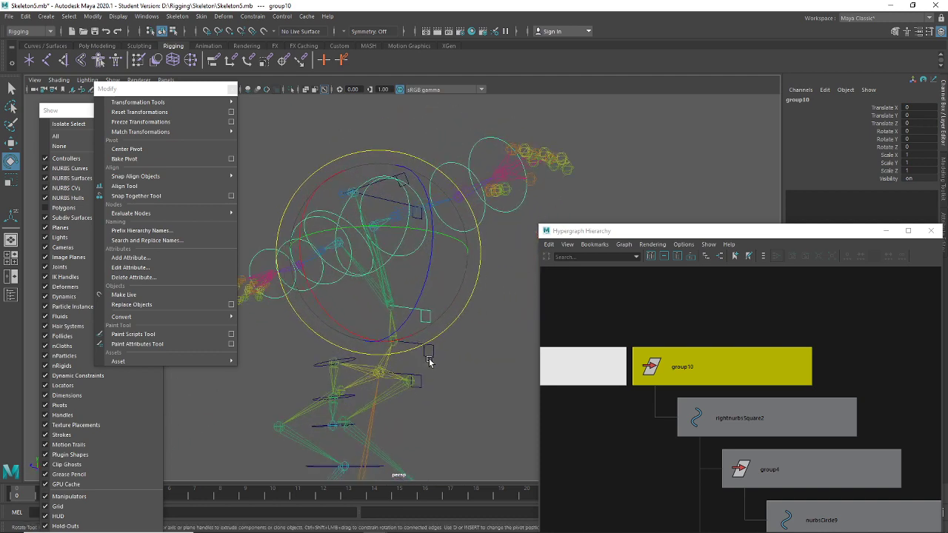
pyautogui.press('d')
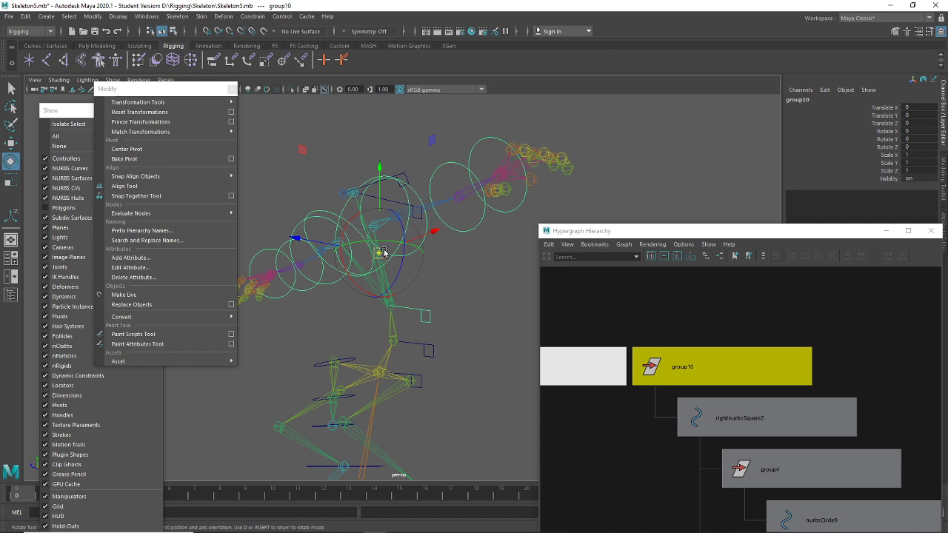
pyautogui.moveTo(379, 253); pyautogui.dragTo(390, 303)
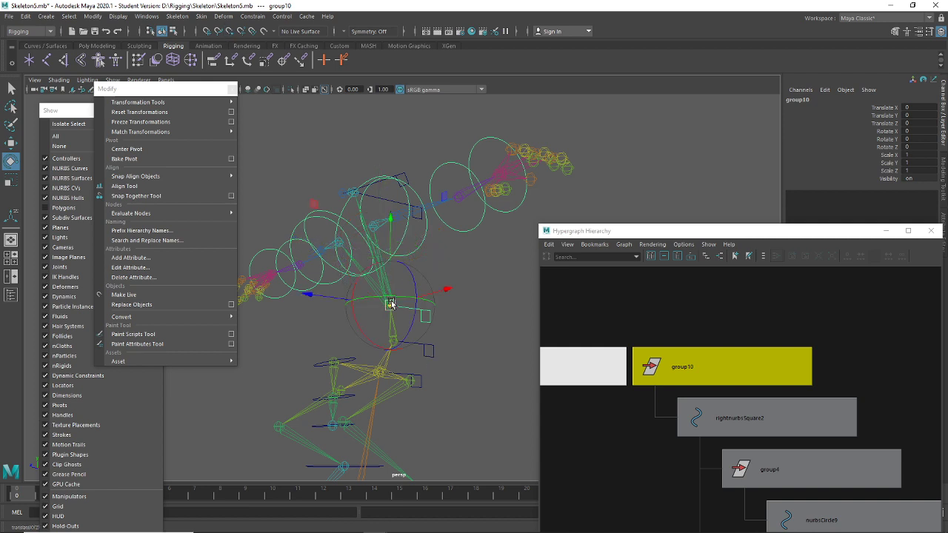
pyautogui.press('d')
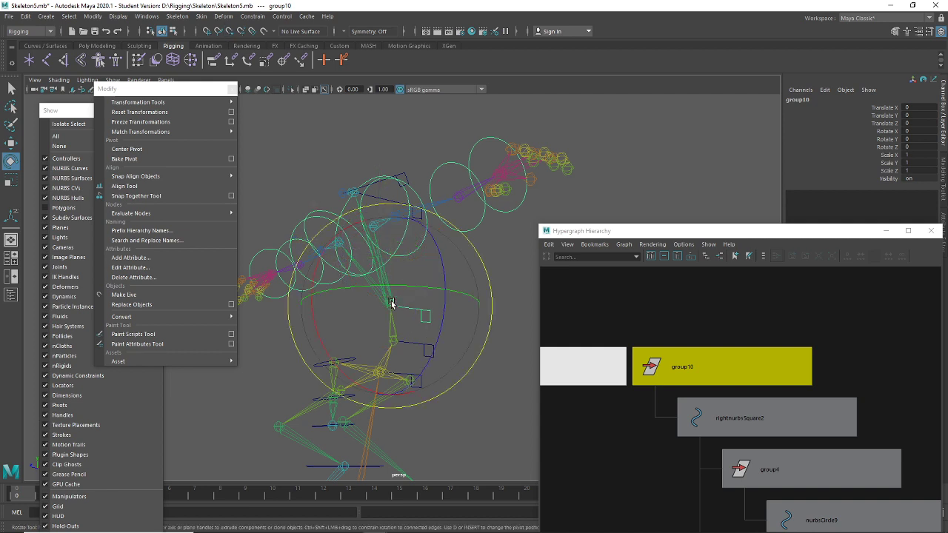
# Parent the group holding rightnurbsSquare2 under the middle spine square rightnurbsSquare3
pyautogui.press('f')
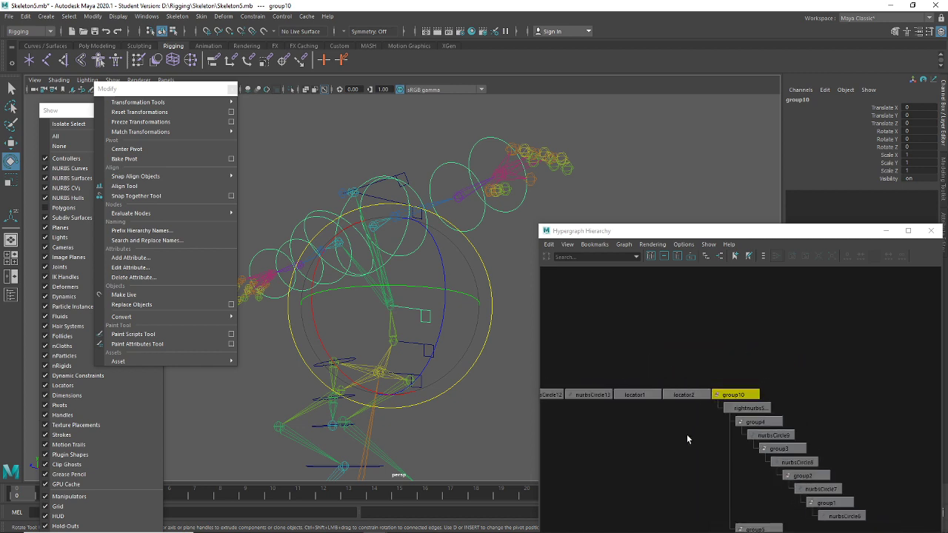
pyautogui.keyDown('alt'); pyautogui.moveTo(687, 439); pyautogui.dragTo(721, 393, button='middle'); pyautogui.keyUp('alt')
pyautogui.click(797, 316)
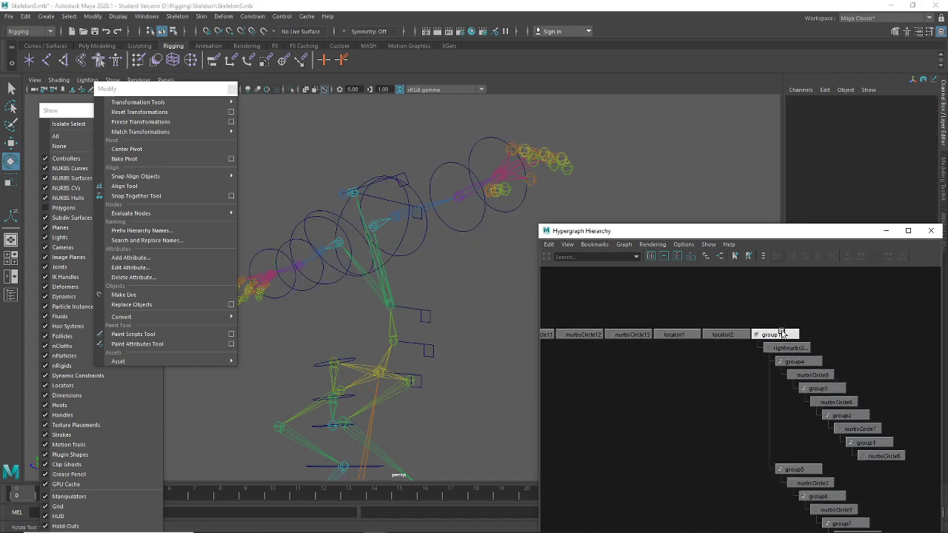
pyautogui.click(774, 334)
pyautogui.keyDown('alt'); pyautogui.moveTo(764, 348); pyautogui.dragTo(735, 378, button='middle'); pyautogui.keyUp('alt')
pyautogui.click(684, 369)
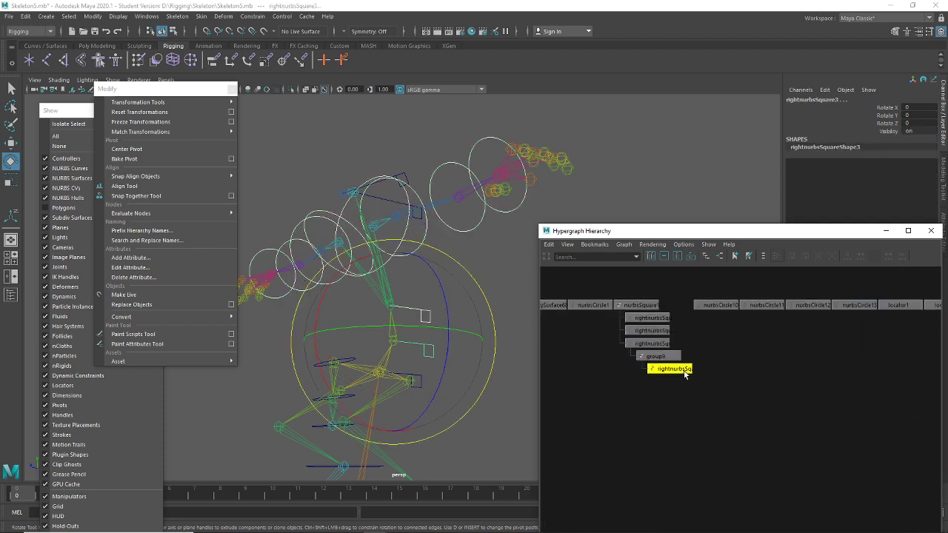
pyautogui.doubleClick(684, 370)
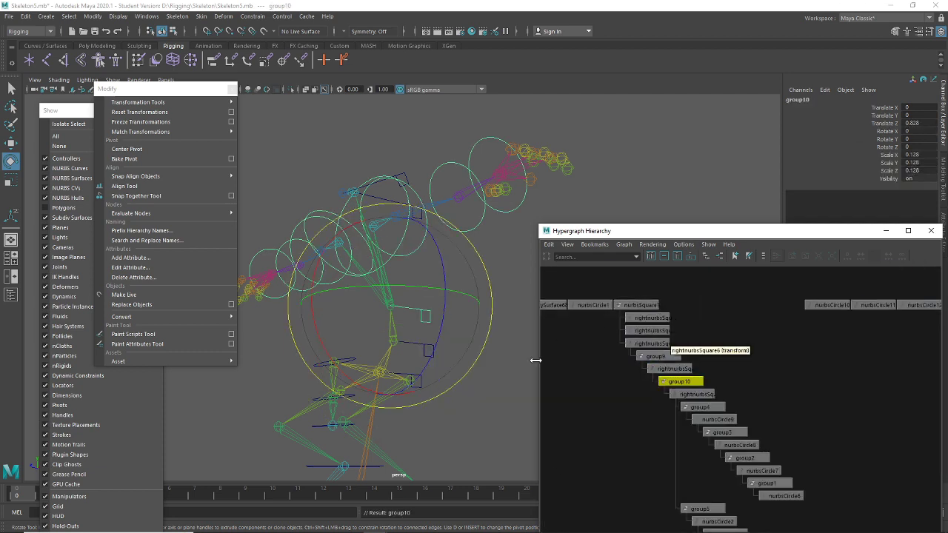
# Select the lowest and middle spine squares in turn to check that the controls above follow them, then clear the selection
pyautogui.click(467, 397)
pyautogui.click(422, 385)
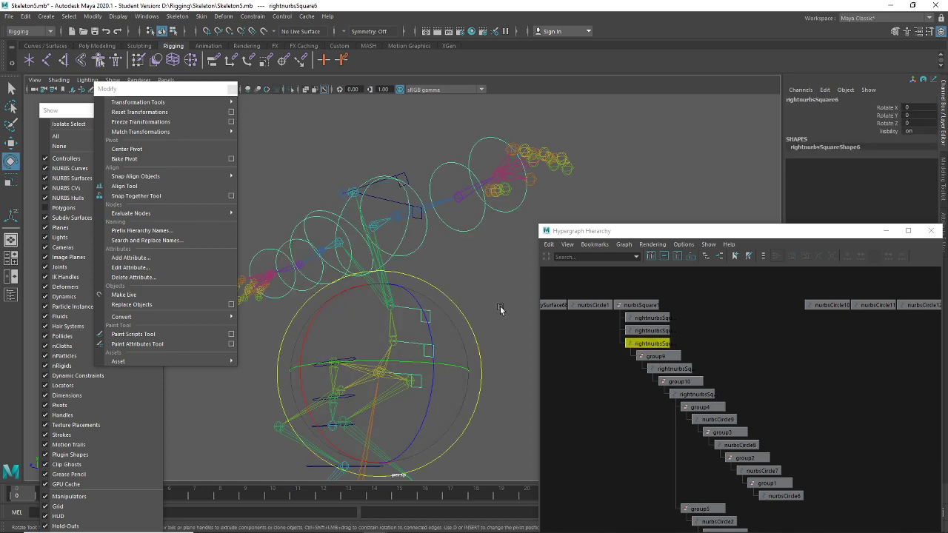
pyautogui.click(472, 345)
pyautogui.click(434, 353)
pyautogui.moveTo(434, 353); pyautogui.dragTo(465, 324)
pyautogui.click(498, 254)
# Examine where the head squares rightnurbsSquare4 and rightnurbsSquare5 sit under nurbsSquare1 in the hierarchy, then clear the selection
pyautogui.click(431, 219)
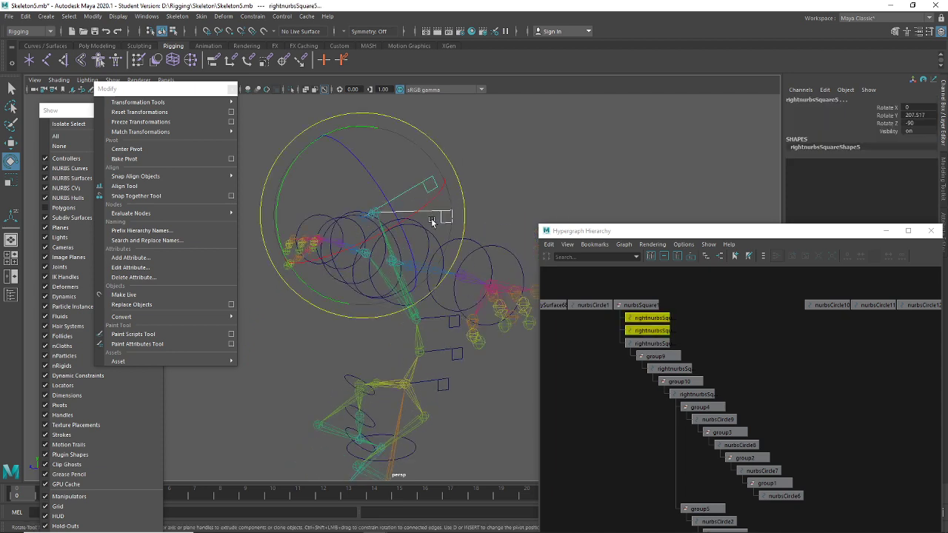
pyautogui.press('f')
pyautogui.scroll(-4, 763, 451)
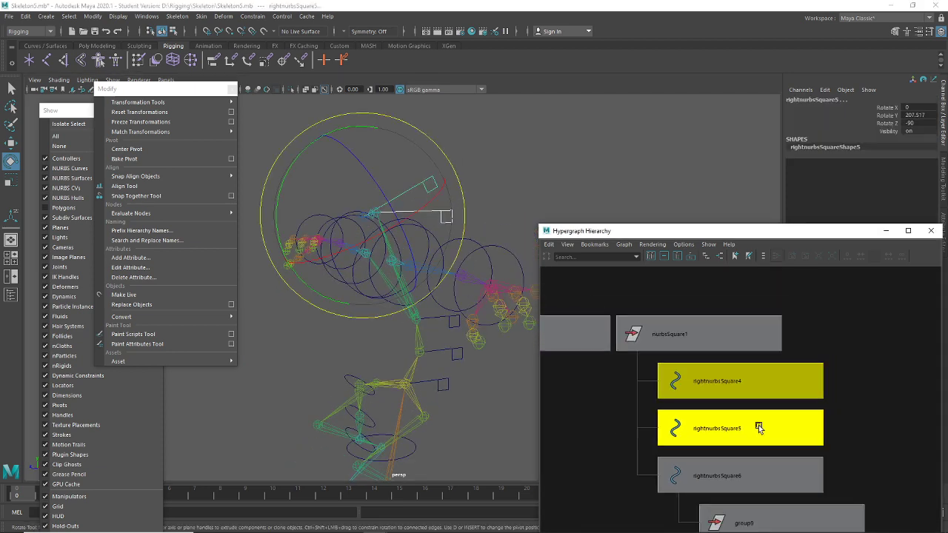
pyautogui.keyDown('alt'); pyautogui.moveTo(758, 458); pyautogui.dragTo(763, 359, button='middle'); pyautogui.keyUp('alt')
pyautogui.scroll(-1, 732, 379)
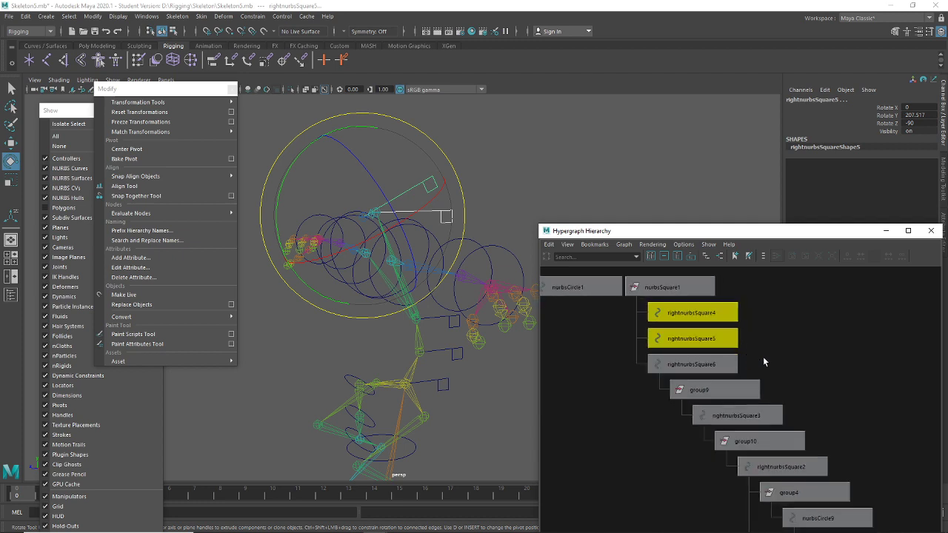
pyautogui.scroll(-4, 753, 316)
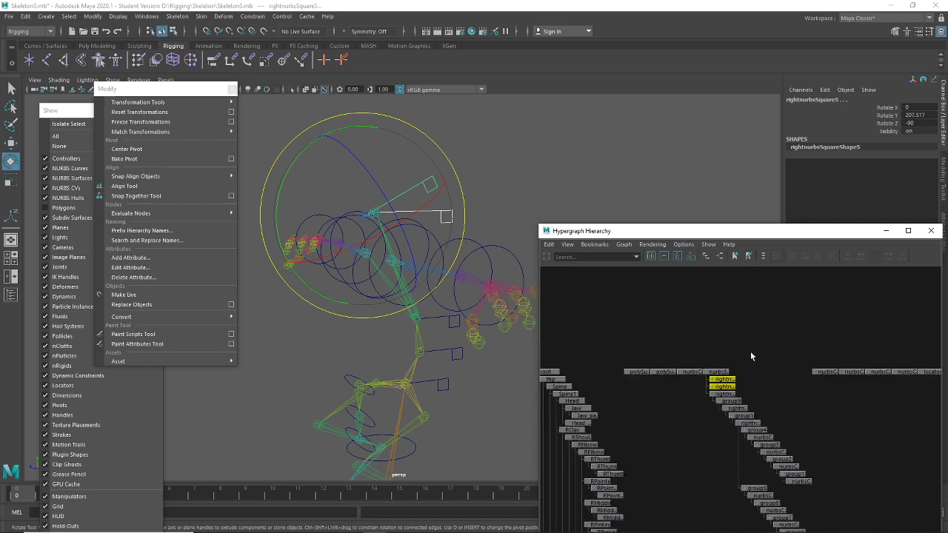
pyautogui.scroll(4, 752, 354)
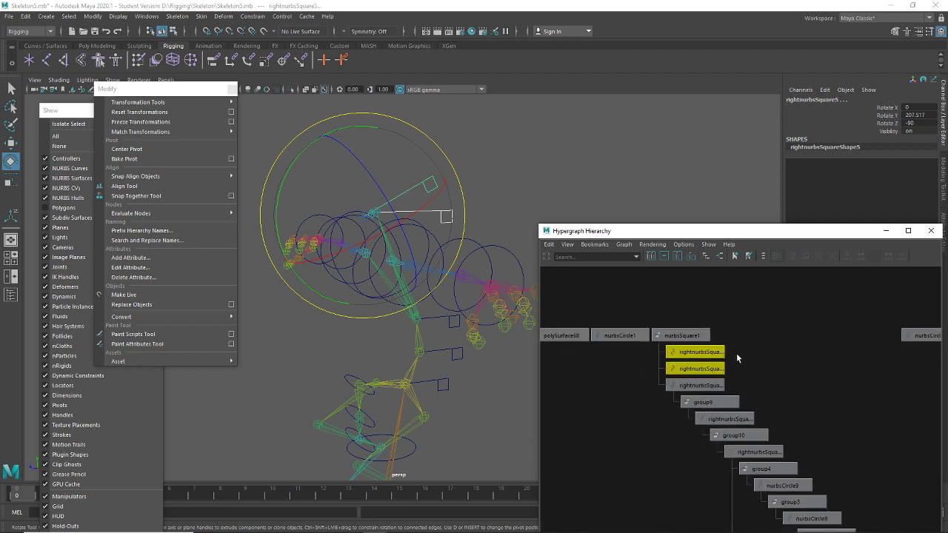
pyautogui.click(683, 330)
pyautogui.click(688, 333)
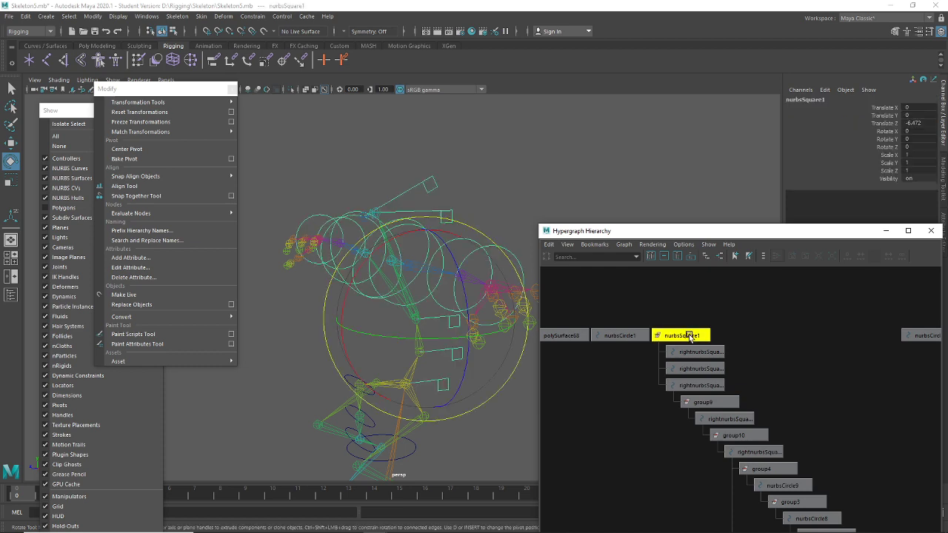
pyautogui.click(755, 339)
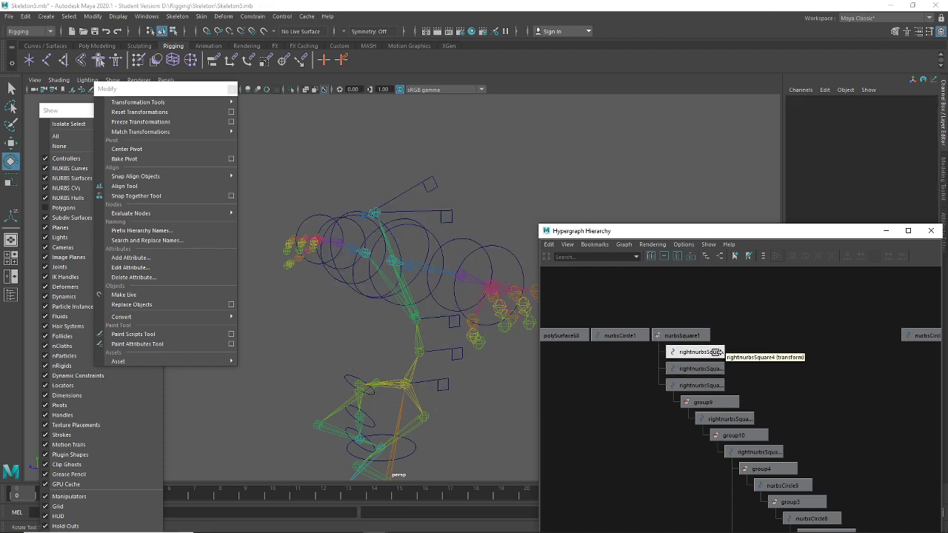
# Select the lower head square rightnurbsSquare4 and put it in a new group
pyautogui.keyDown('alt'); pyautogui.moveTo(479, 356); pyautogui.dragTo(464, 277); pyautogui.keyUp('alt')
pyautogui.click(460, 222)
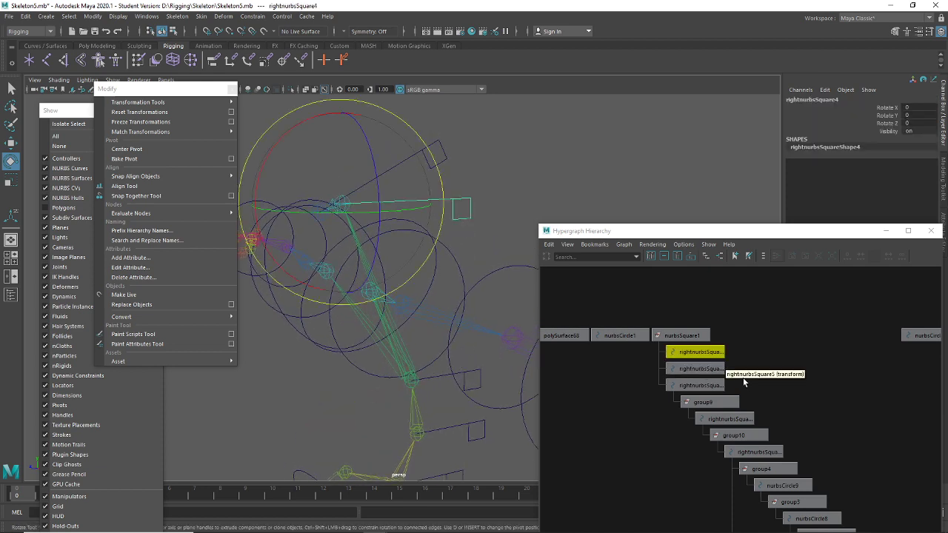
pyautogui.hotkey('ctrl', 'g')
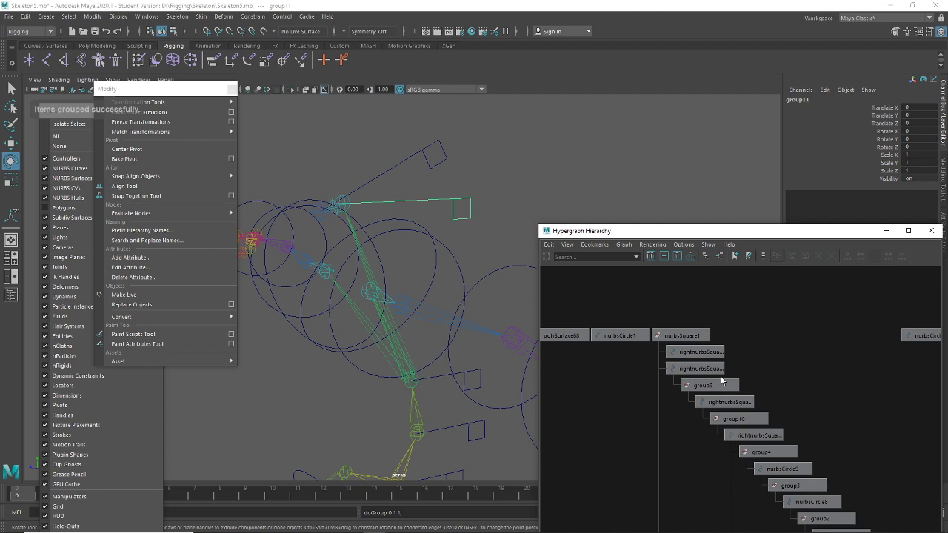
# Center the new group's pivot and move it onto the head joint at the inner end of rightnurbsSquare4
pyautogui.click(128, 149)
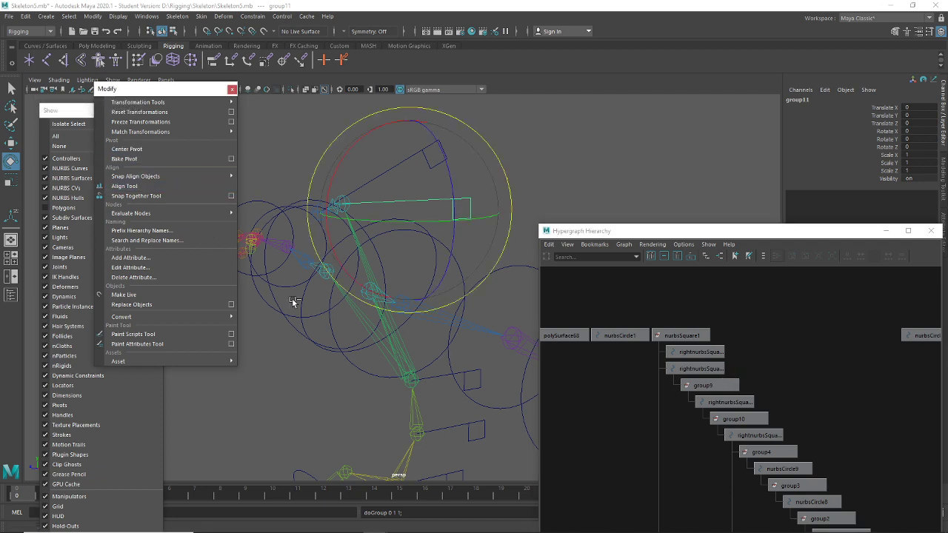
pyautogui.press('d')
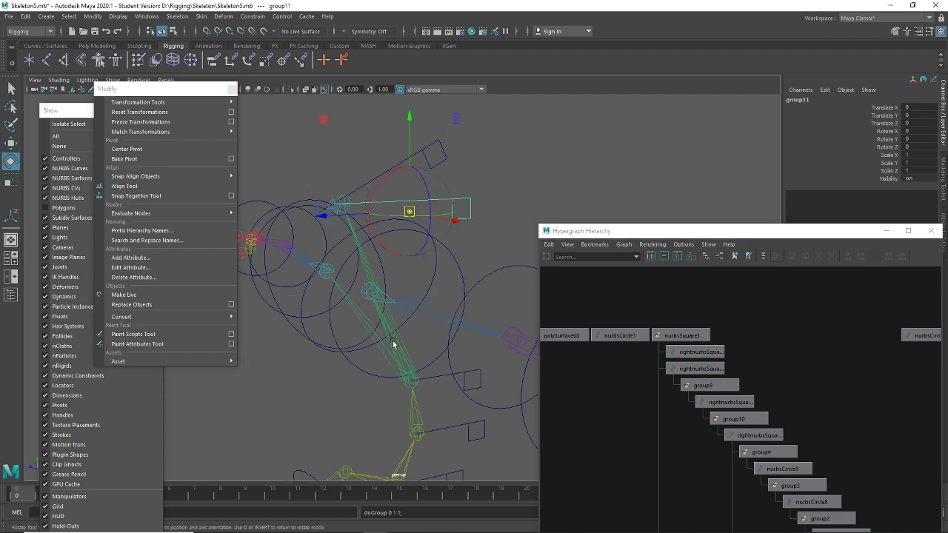
pyautogui.press('v')
pyautogui.moveTo(409, 214); pyautogui.dragTo(374, 215)
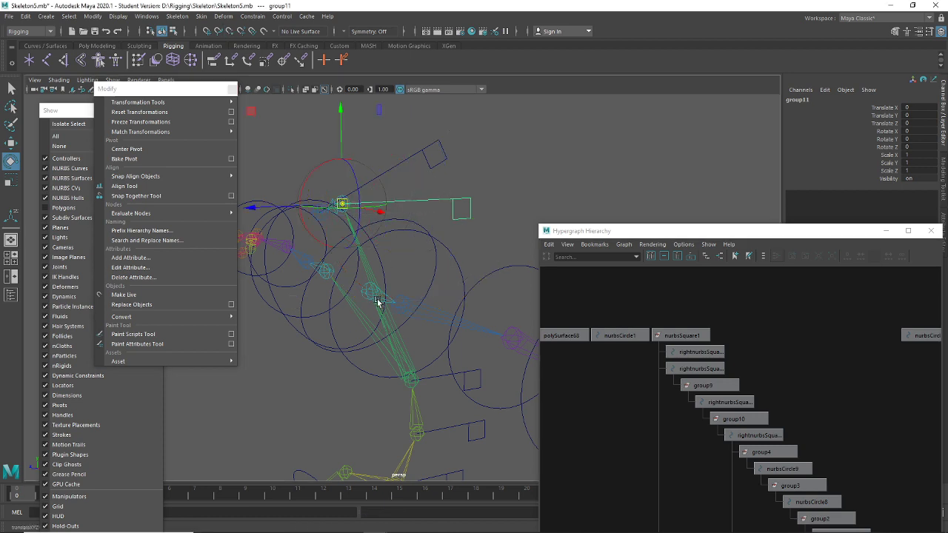
pyautogui.press('e')
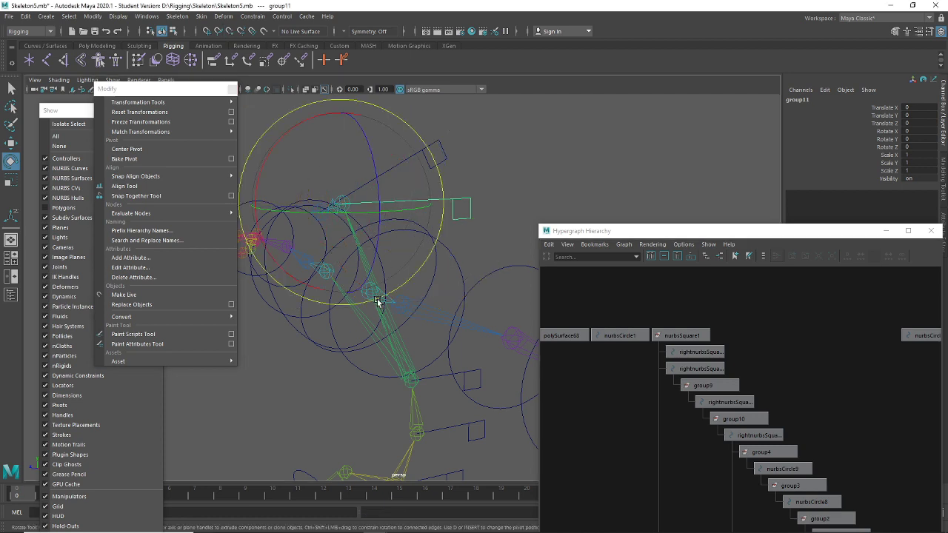
# Parent the group holding rightnurbsSquare4 under the upper spine square rightnurbsSquare2
pyautogui.scroll(-1, 767, 399)
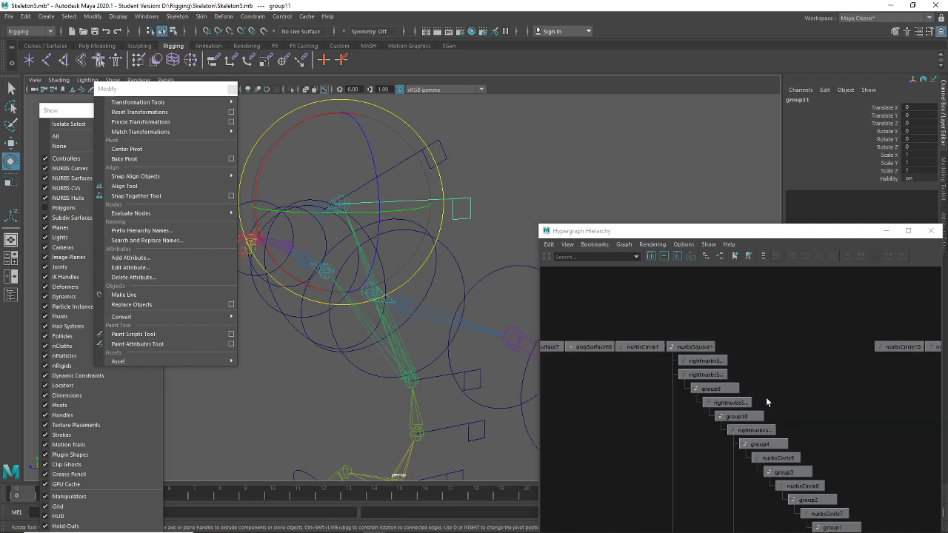
pyautogui.keyDown('alt'); pyautogui.moveTo(458, 459); pyautogui.dragTo(423, 438); pyautogui.keyUp('alt')
pyautogui.scroll(-1, 744, 447)
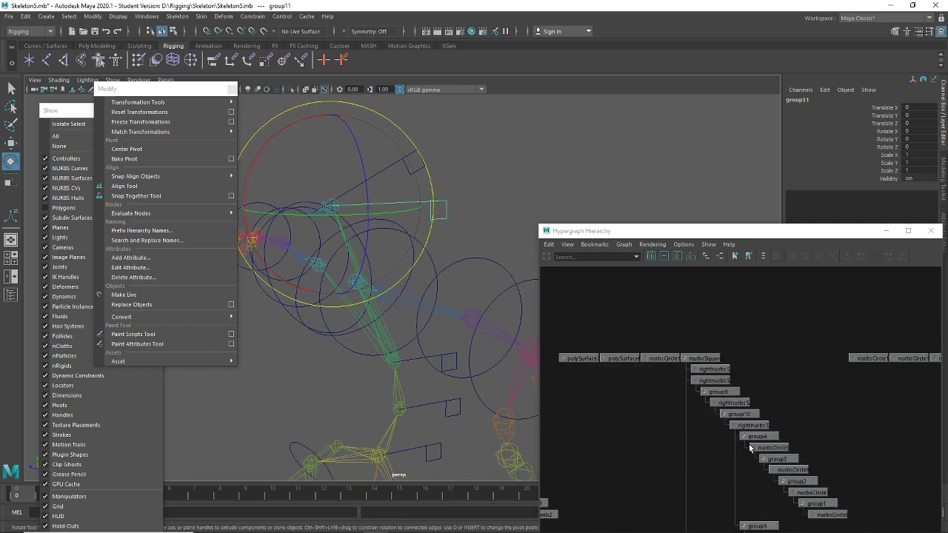
pyautogui.keyDown('alt'); pyautogui.moveTo(744, 448); pyautogui.dragTo(719, 290, button='middle'); pyautogui.keyUp('alt')
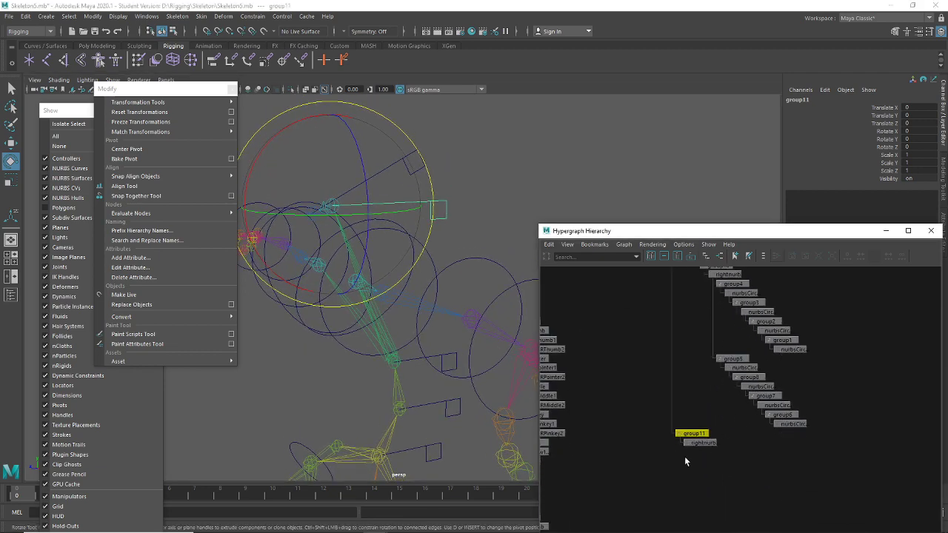
pyautogui.click(413, 362)
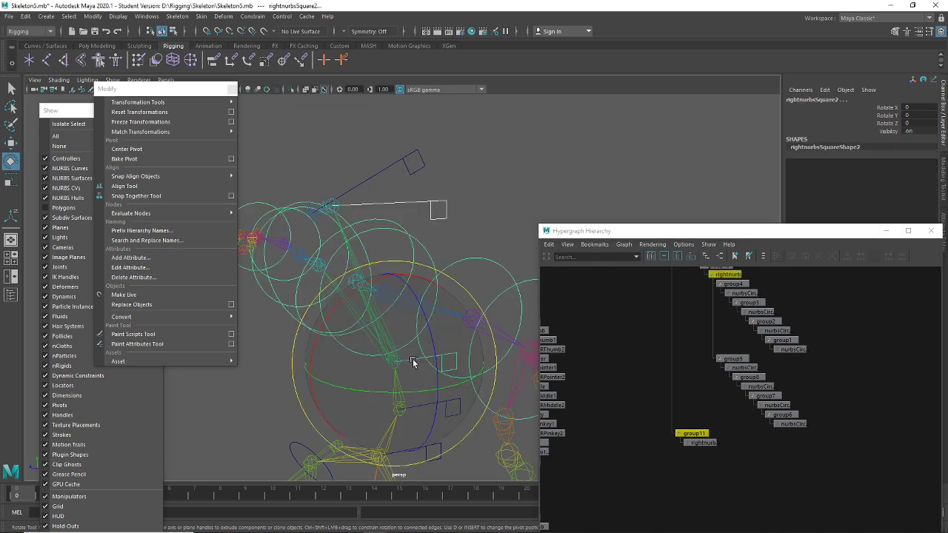
pyautogui.press('p')
pyautogui.click(413, 362)
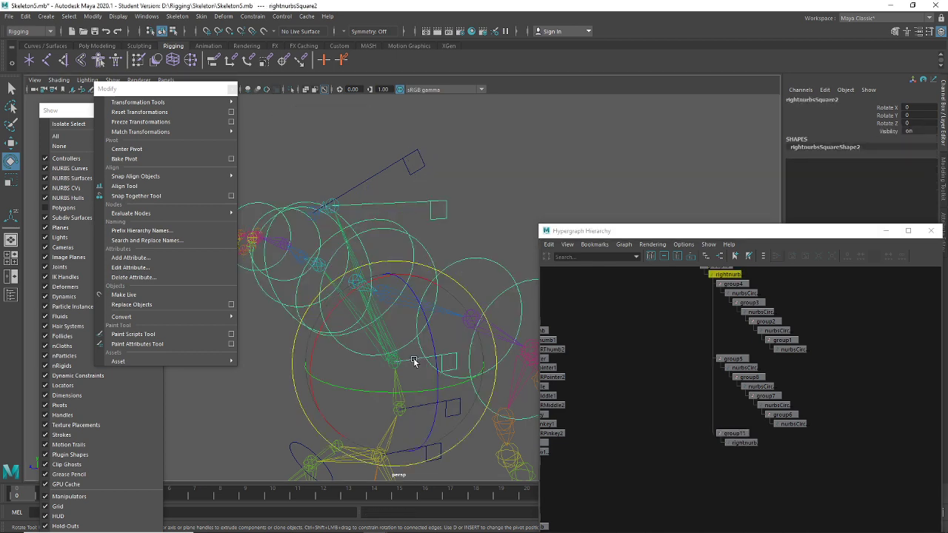
# Group rightnurbsSquare5, center the group's pivot and move it onto the joint at that control's inner end
pyautogui.click(428, 160)
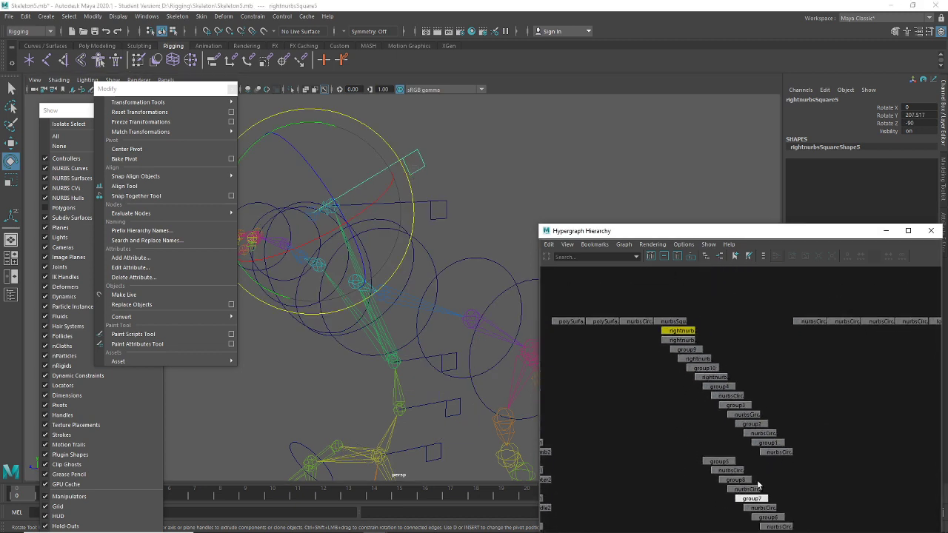
pyautogui.hotkey('ctrl', 'g')
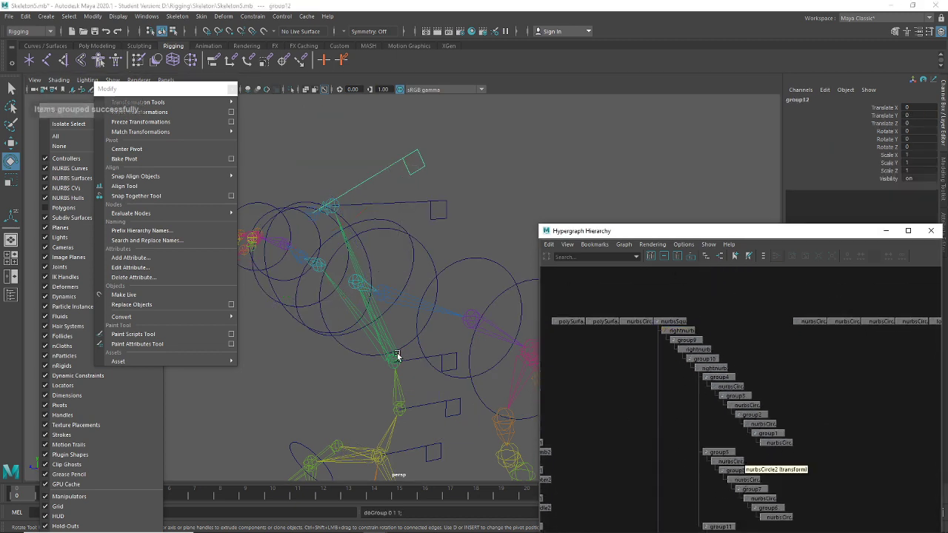
pyautogui.click(127, 149)
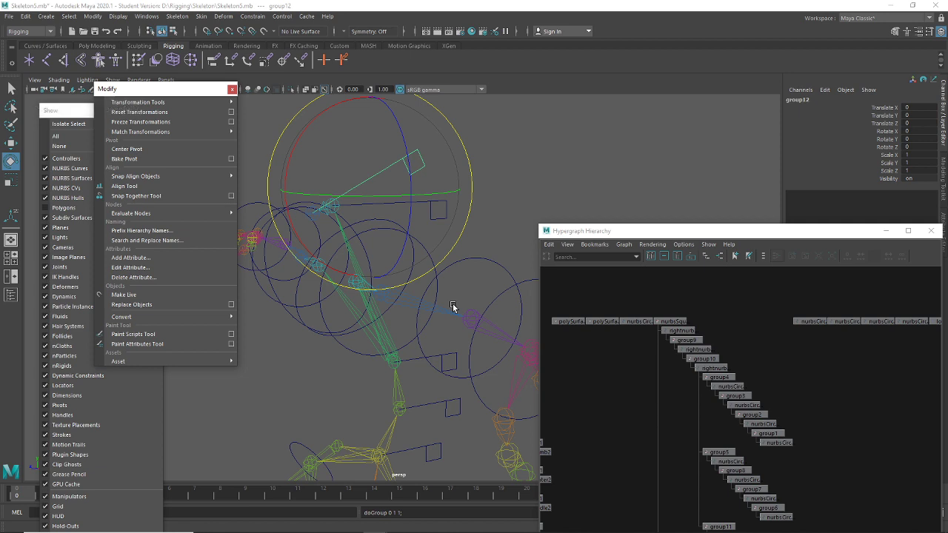
pyautogui.press('Insert')
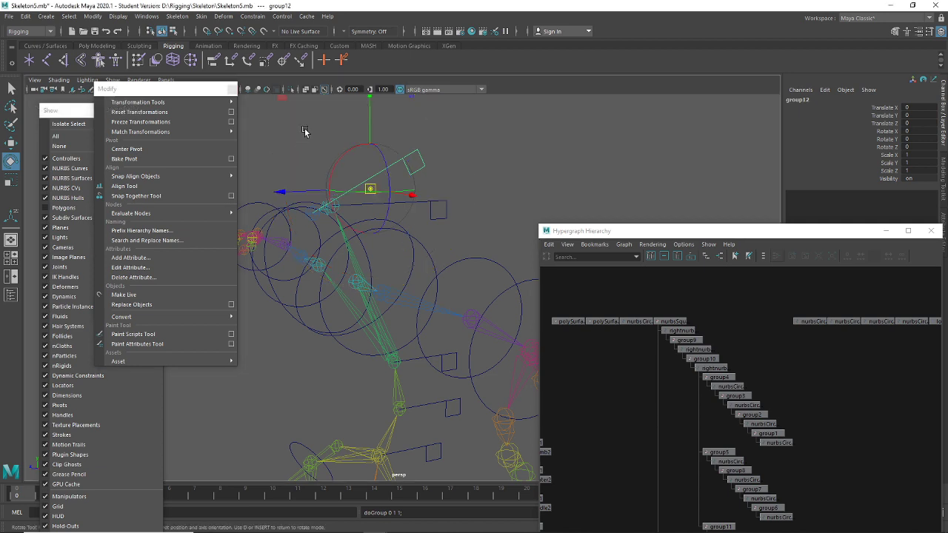
pyautogui.moveTo(372, 191); pyautogui.dragTo(313, 215)
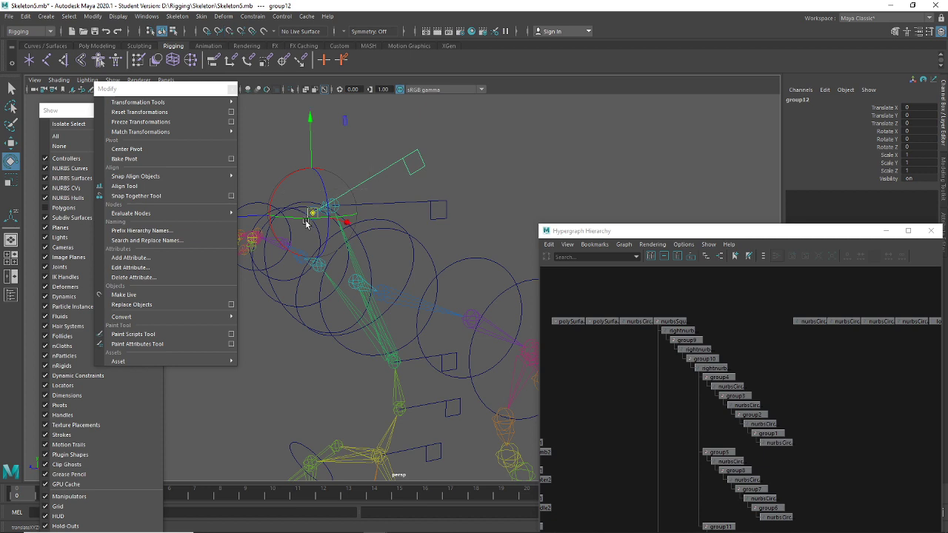
pyautogui.press('Insert')
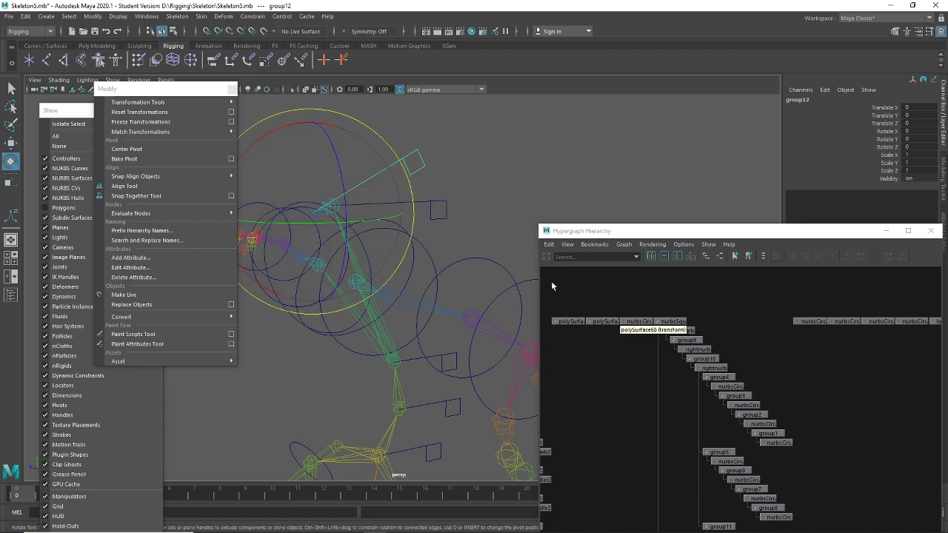
# Parent the group holding rightnurbsSquare5 under the lower head square rightnurbsSquare4
pyautogui.scroll(-2, 729, 437)
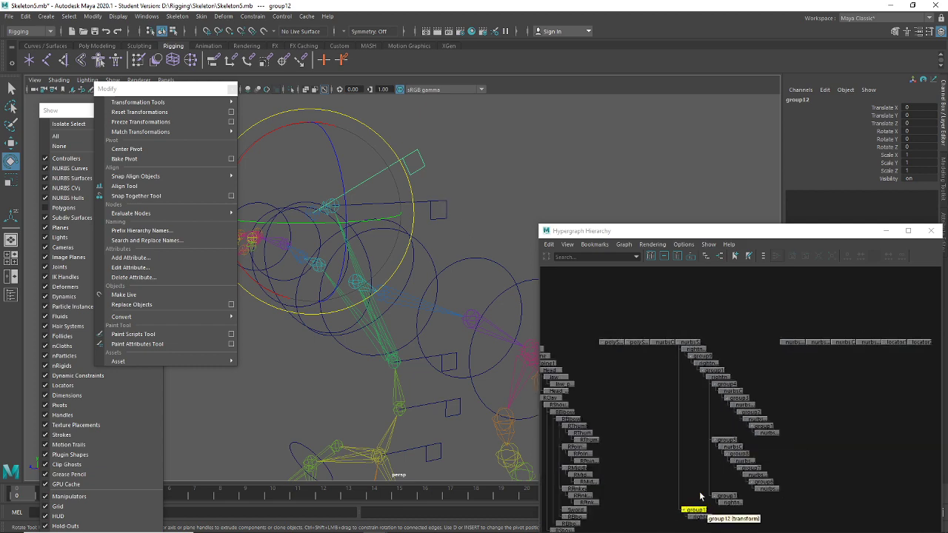
pyautogui.click(444, 208)
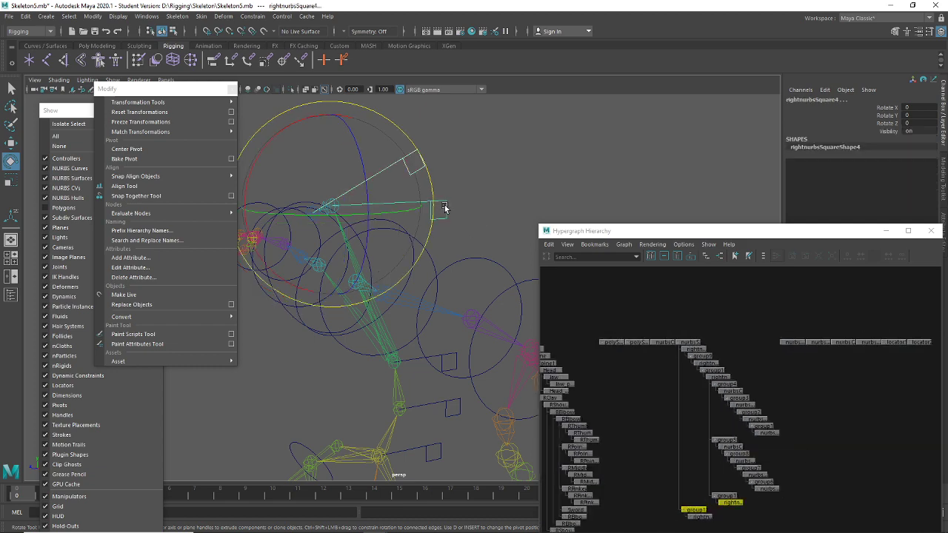
pyautogui.press('p')
# Select nurbsSquare1 and inspect the control hierarchy beneath it together with the whole skeleton
pyautogui.moveTo(619, 234); pyautogui.dragTo(574, 145)
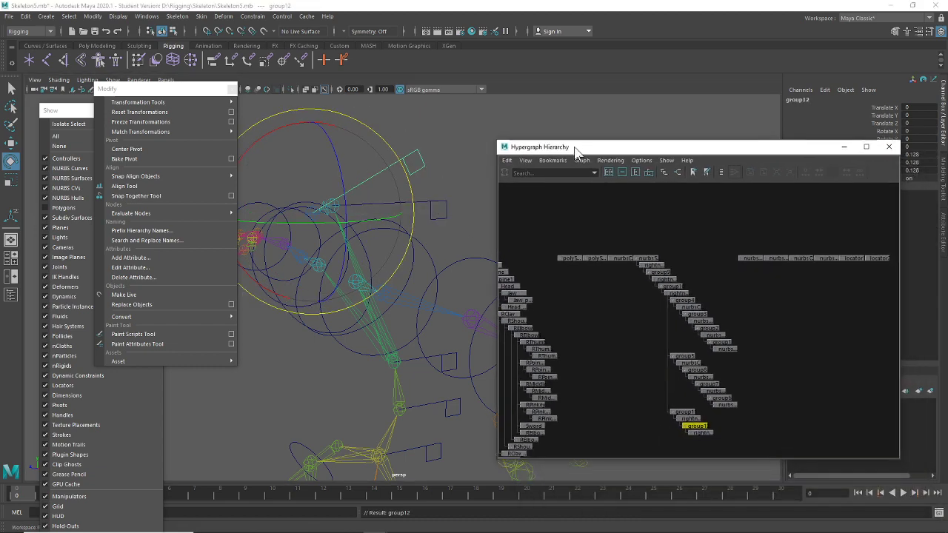
pyautogui.scroll(4, 655, 225)
pyautogui.click(628, 217)
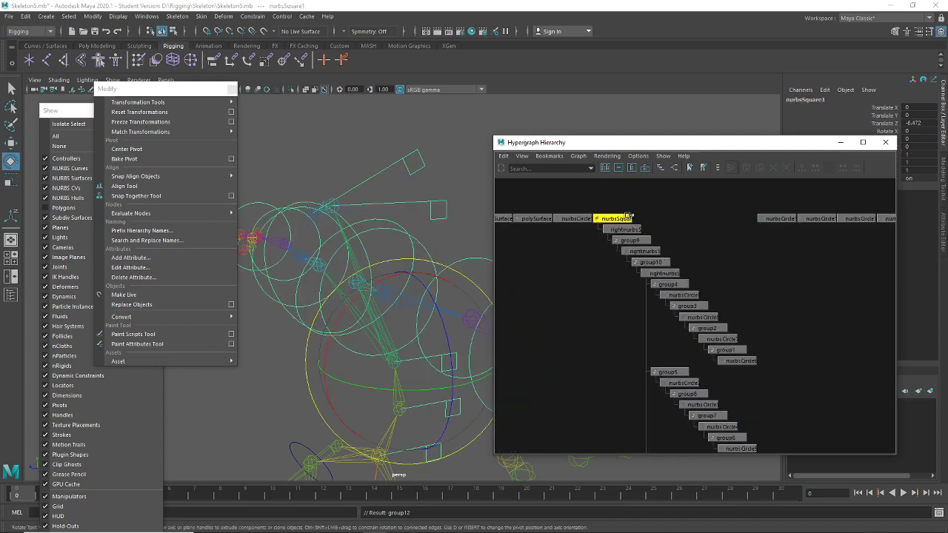
pyautogui.scroll(-6, 378, 357)
pyautogui.scroll(3, 383, 433)
pyautogui.keyDown('alt'); pyautogui.moveTo(408, 447); pyautogui.dragTo(376, 385, button='middle'); pyautogui.keyUp('alt')
pyautogui.press('w')
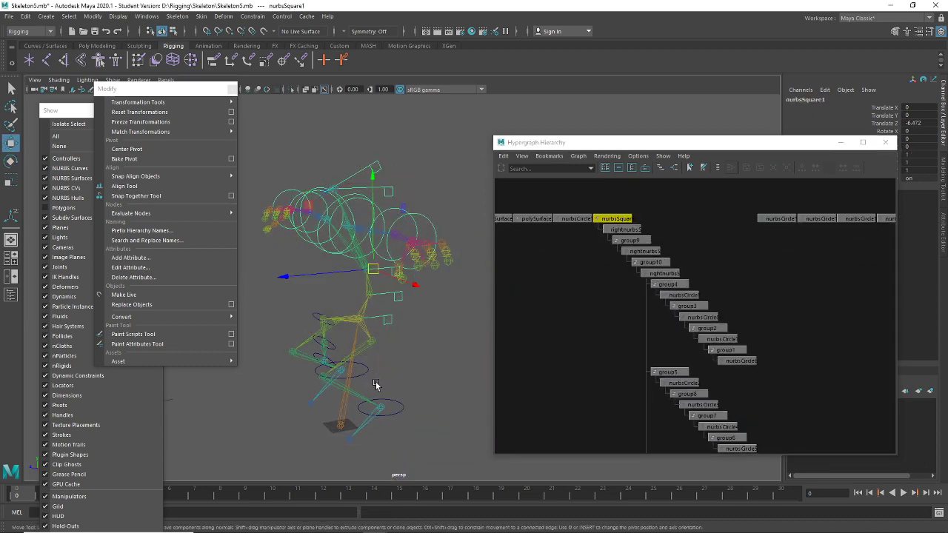
pyautogui.keyDown('alt'); pyautogui.moveTo(376, 385); pyautogui.dragTo(391, 364); pyautogui.keyUp('alt')
pyautogui.keyDown('alt'); pyautogui.moveTo(572, 289); pyautogui.dragTo(612, 320, button='middle'); pyautogui.keyUp('alt')
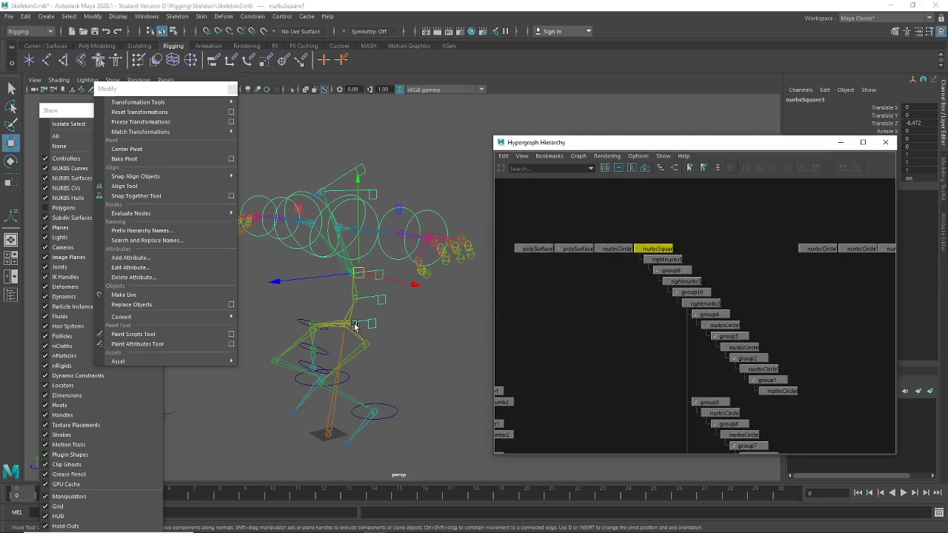
# Test-rotate the lowest spine square rightnurbsSquare6 to check the controls above it, and undo the rotation
pyautogui.click(667, 260)
pyautogui.keyDown('alt'); pyautogui.moveTo(320, 395); pyautogui.dragTo(314, 396); pyautogui.keyUp('alt')
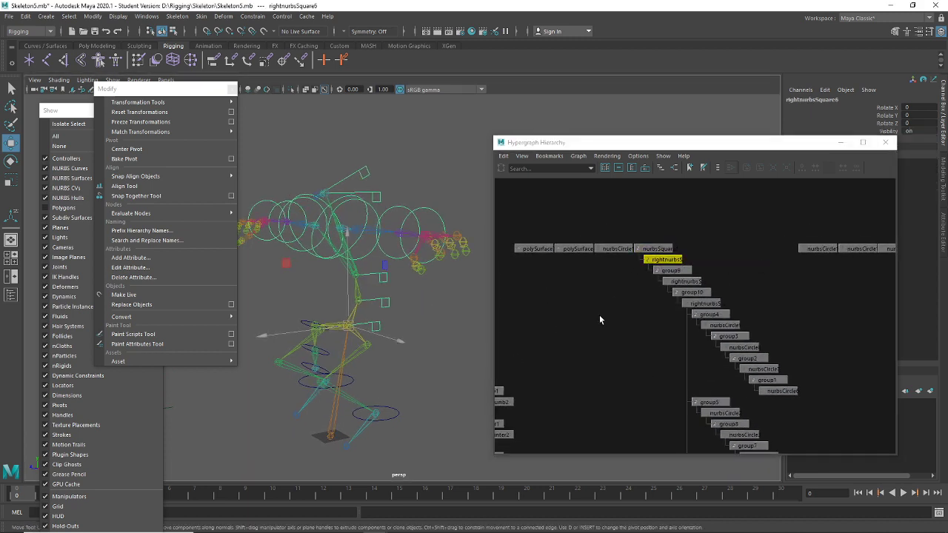
pyautogui.press('e')
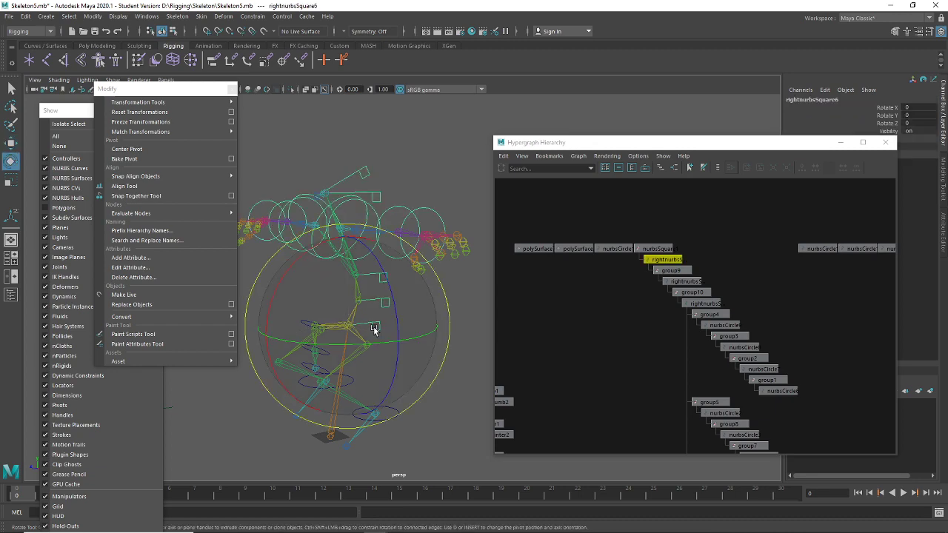
pyautogui.moveTo(376, 333); pyautogui.dragTo(277, 338)
pyautogui.hotkey('ctrl', 'z')
pyautogui.hotkey('ctrl', 'z')
pyautogui.hotkey('ctrl', 'z')
pyautogui.hotkey('ctrl', 'z')
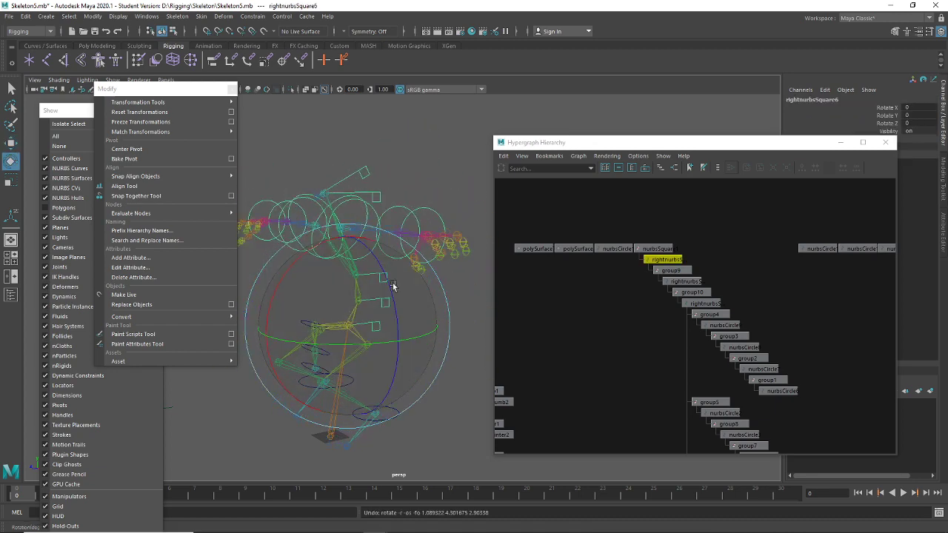
# Test-rotate the middle spine square rightnurbsSquare3 and undo the rotation
pyautogui.click(460, 291)
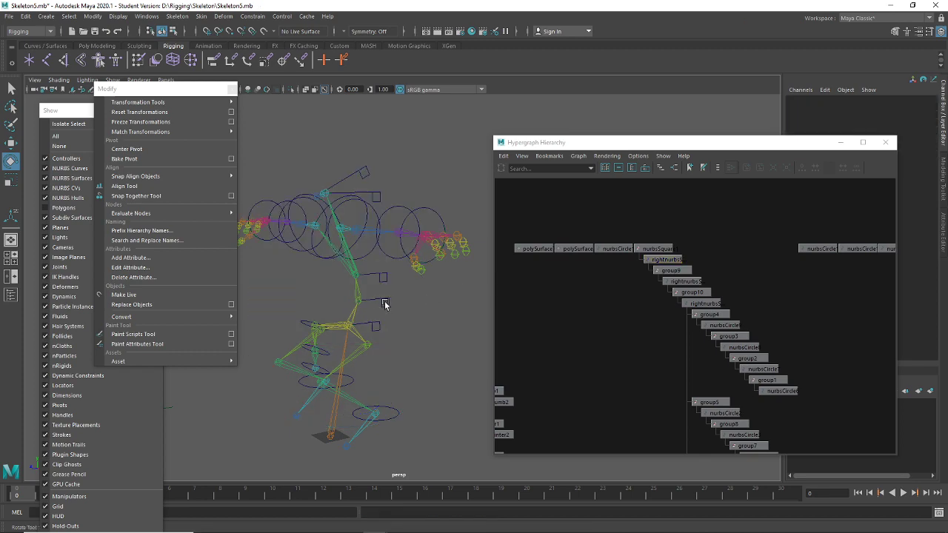
pyautogui.click(377, 301)
pyautogui.moveTo(370, 303); pyautogui.dragTo(362, 257)
pyautogui.hotkey('ctrl', 'z')
# Test-rotate the upper spine square rightnurbsSquare2 to check the arms and head above it, and undo the rotation
pyautogui.click(469, 275)
pyautogui.click(373, 274)
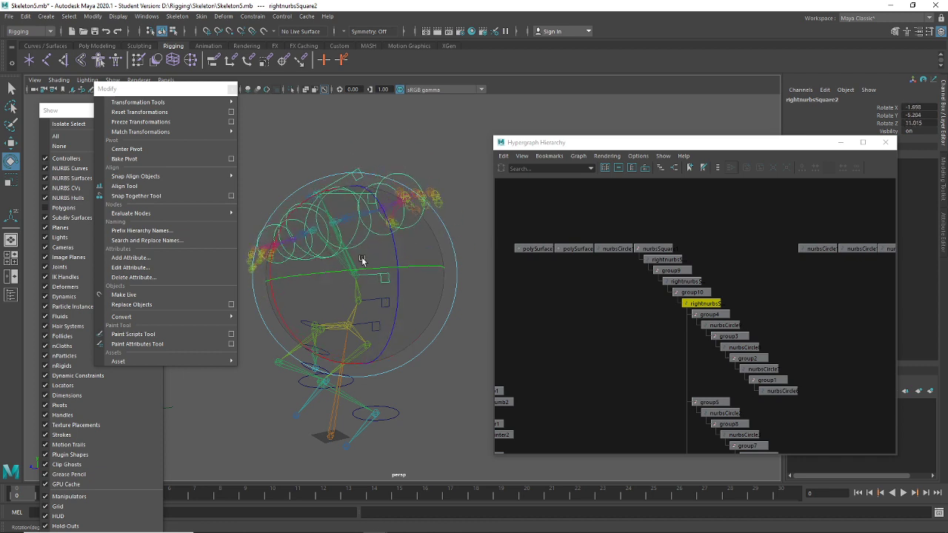
pyautogui.hotkey('ctrl', 'z')
# Test-rotate the lower head square rightnurbsSquare4 and undo the rotation
pyautogui.click(417, 154)
pyautogui.click(378, 196)
pyautogui.moveTo(330, 154); pyautogui.dragTo(348, 119)
pyautogui.hotkey('ctrl', 'z')
# Test-rotate the topmost head square rightnurbsSquare5, undo the rotation and clear the selection
pyautogui.click(459, 159)
pyautogui.click(357, 173)
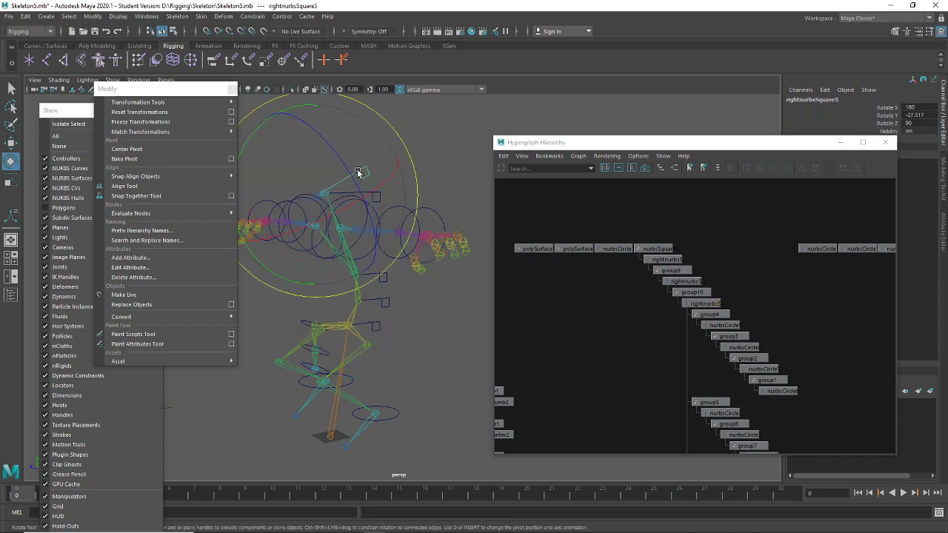
pyautogui.moveTo(360, 176); pyautogui.dragTo(411, 319)
pyautogui.hotkey('ctrl', 'z')
pyautogui.click(457, 346)
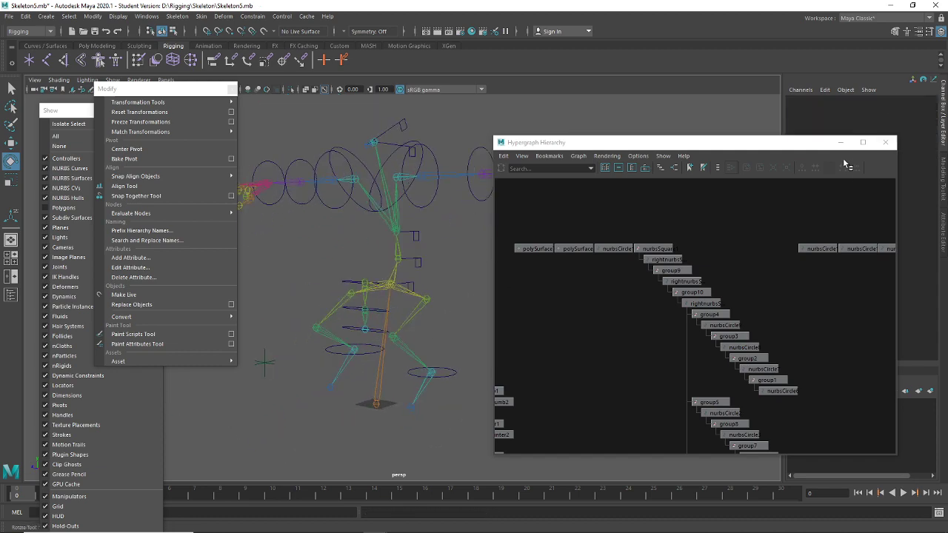
# Close the Hypergraph and parent-constrain the top Sash joint to the upper sash circle nurbsCircle1
pyautogui.click(884, 143)
pyautogui.scroll(5, 474, 329)
pyautogui.keyDown('alt'); pyautogui.moveTo(494, 336); pyautogui.dragTo(548, 326); pyautogui.keyUp('alt')
pyautogui.click(447, 268)
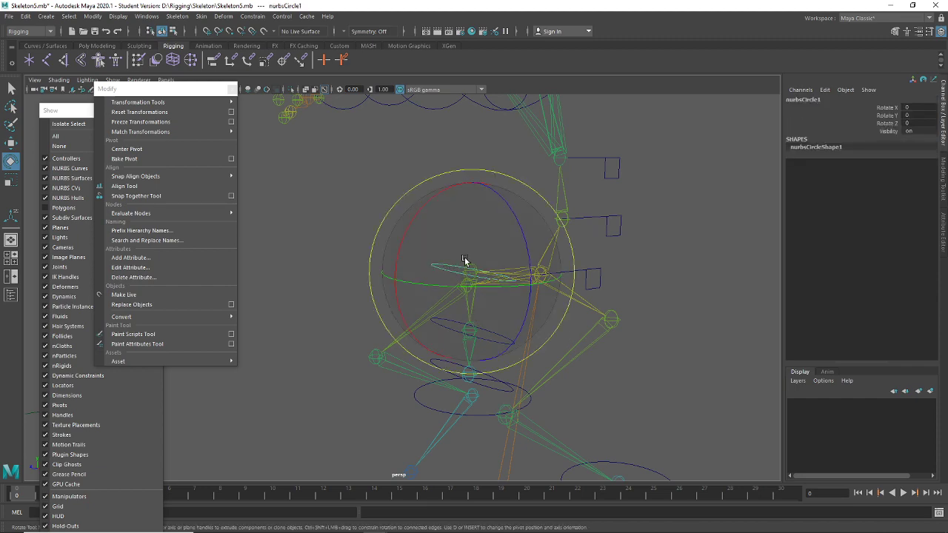
pyautogui.click(577, 341)
pyautogui.keyDown('alt'); pyautogui.moveTo(578, 340); pyautogui.dragTo(474, 245); pyautogui.keyUp('alt')
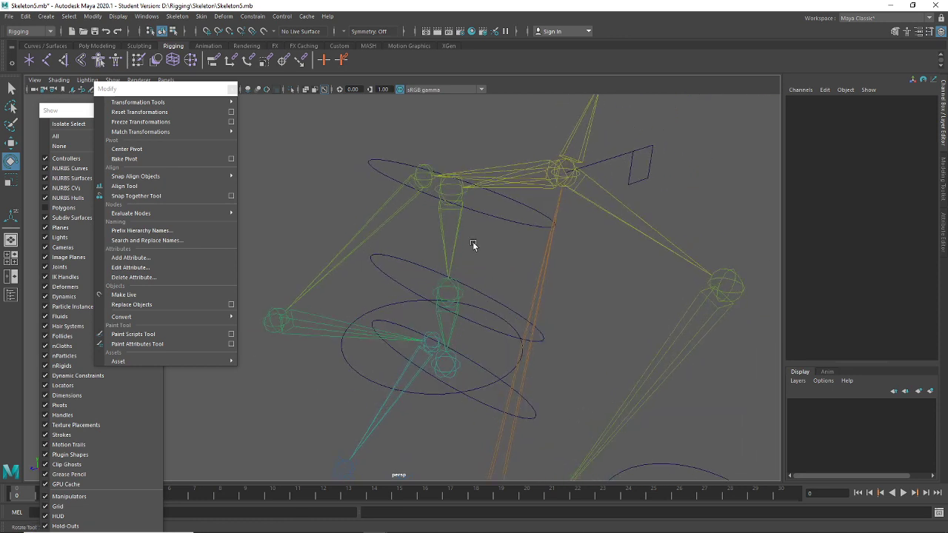
pyautogui.click(501, 227)
pyautogui.press('t')
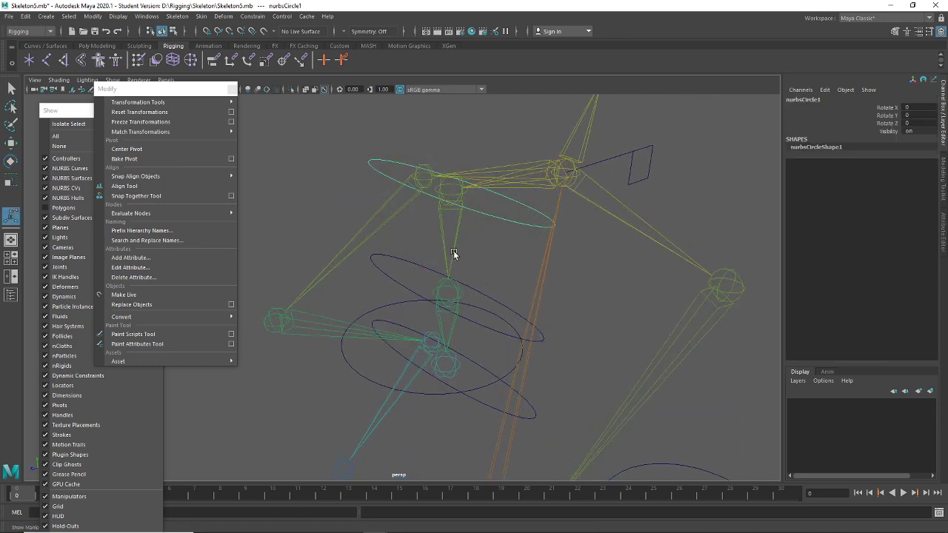
pyautogui.click(456, 247)
pyautogui.click(265, 17)
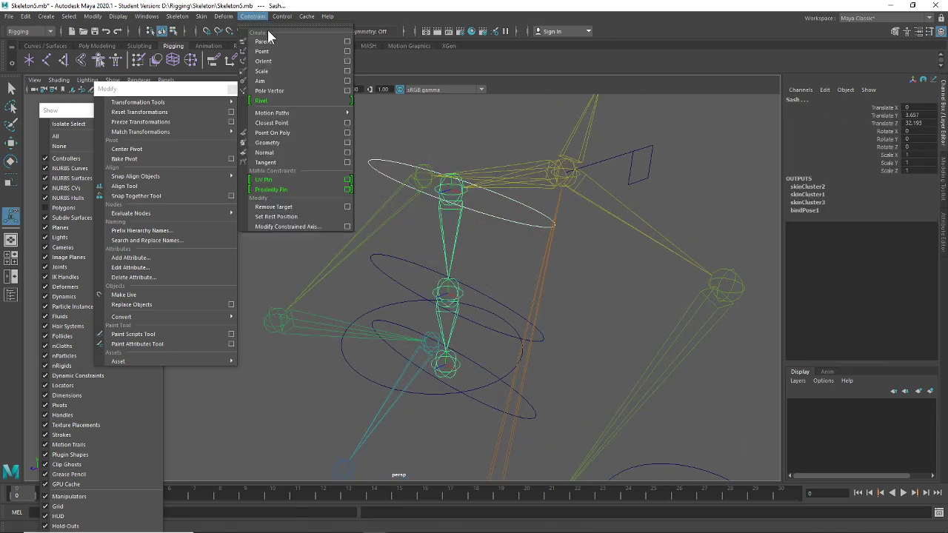
pyautogui.click(270, 38)
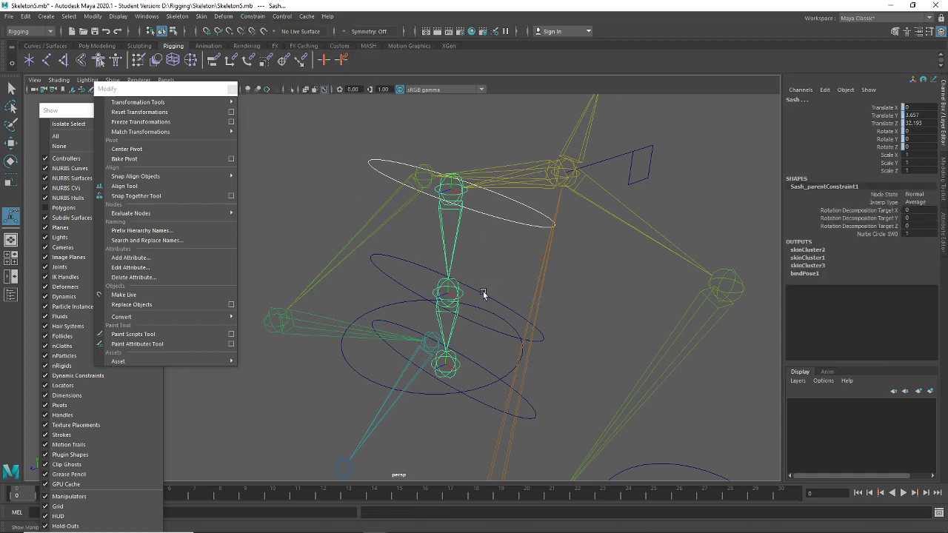
# Parent-constrain the middle joint Sash1 to the circle around it, nurbsCircle10
pyautogui.click(483, 295)
pyautogui.click(451, 301)
pyautogui.click(252, 16)
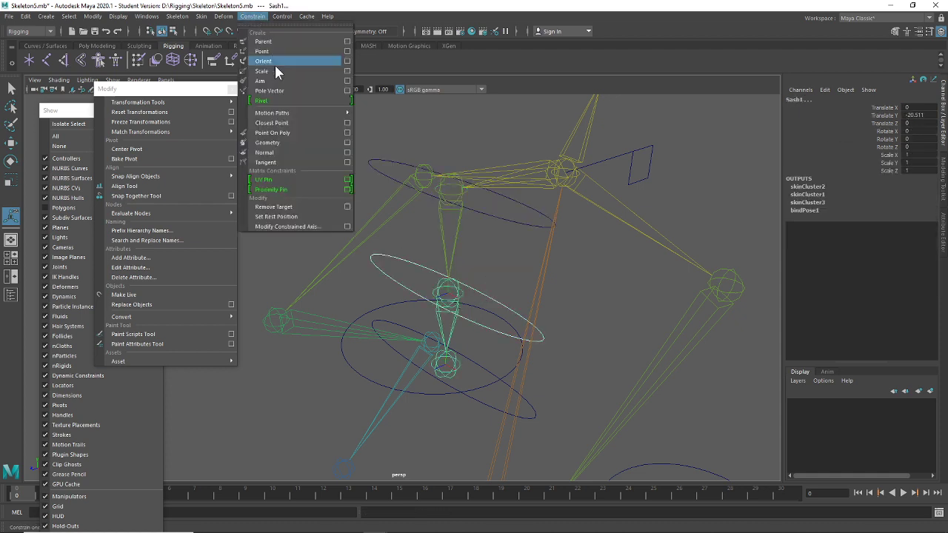
pyautogui.click(267, 42)
# Parent-constrain the lowest joint Sash2 to the circle around it, nurbsCircle11, and clear the selection
pyautogui.click(477, 366)
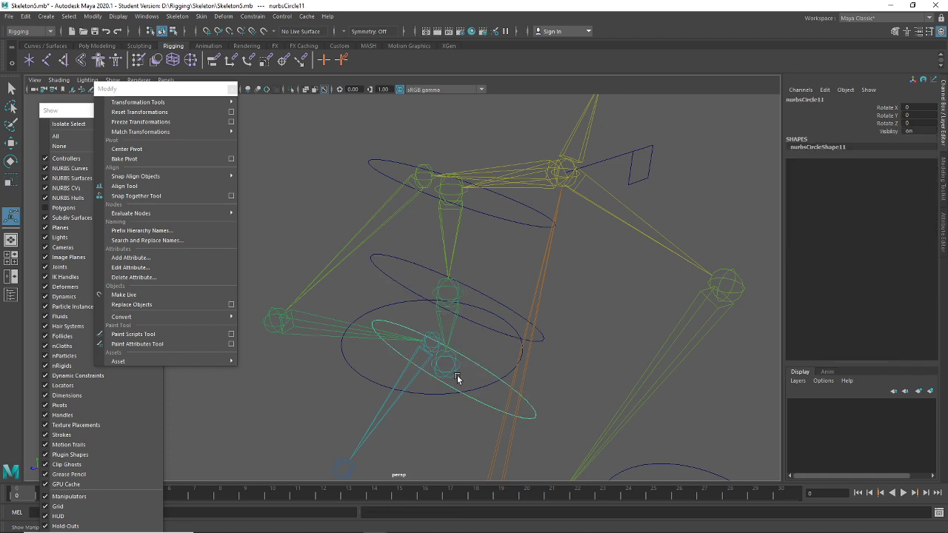
pyautogui.click(425, 334)
pyautogui.click(242, 17)
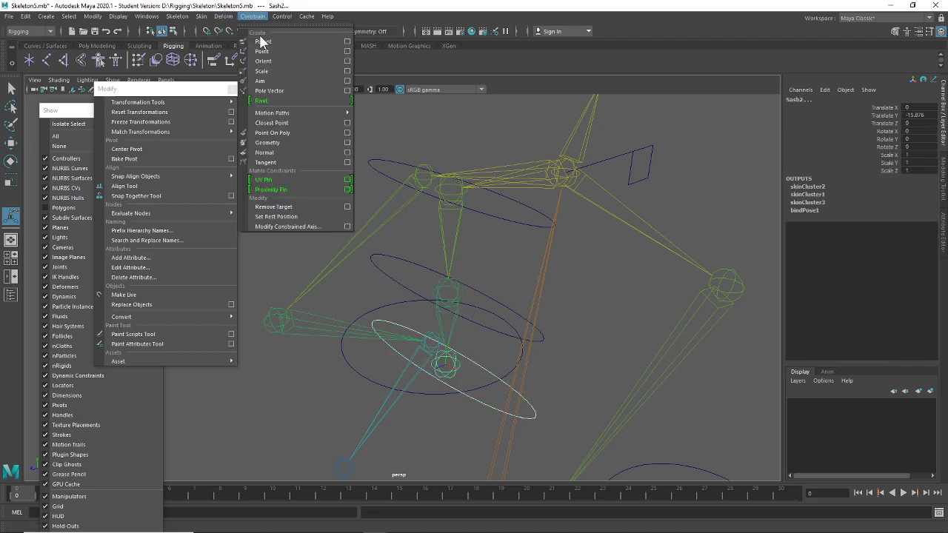
pyautogui.click(262, 41)
pyautogui.click(620, 332)
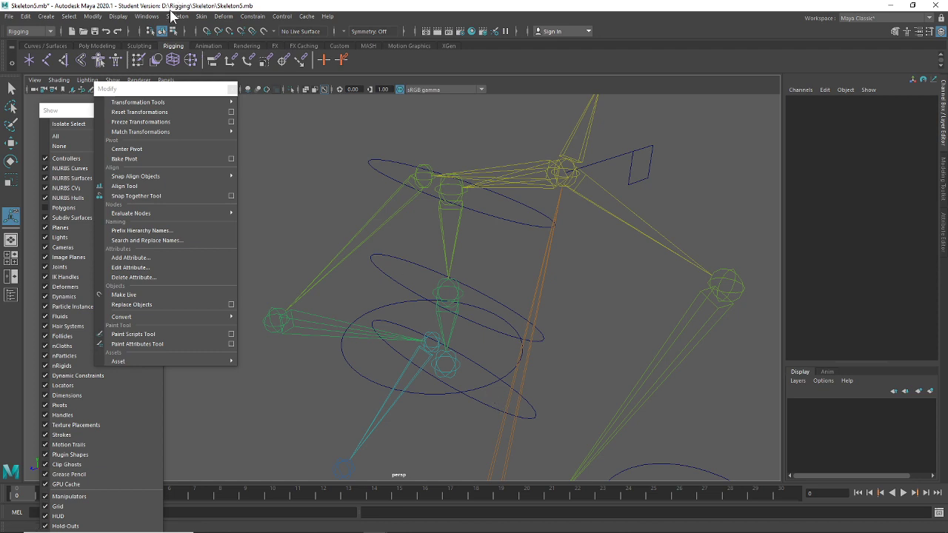
# Open the Hypergraph Hierarchy, select the three sash circles and frame their nodes
pyautogui.click(147, 17)
pyautogui.moveTo(215, 51)
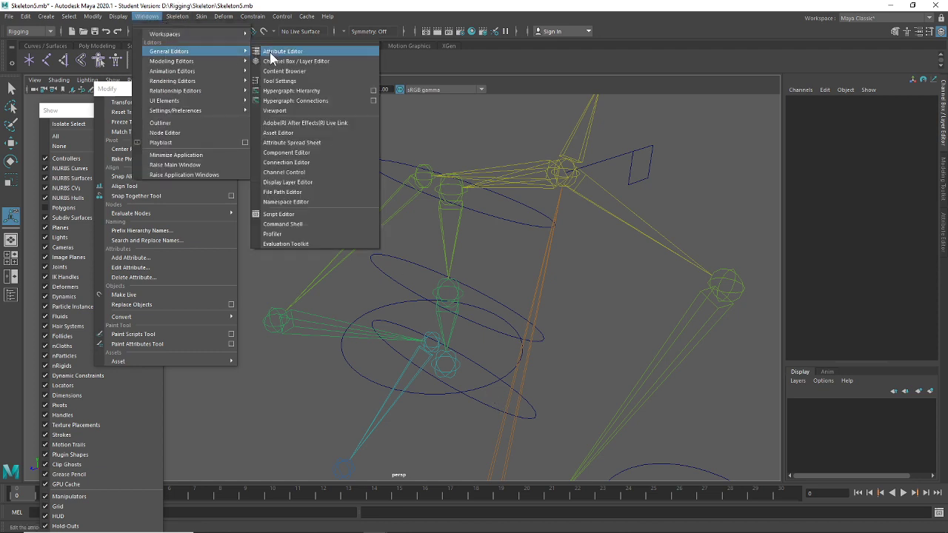
pyautogui.click(285, 91)
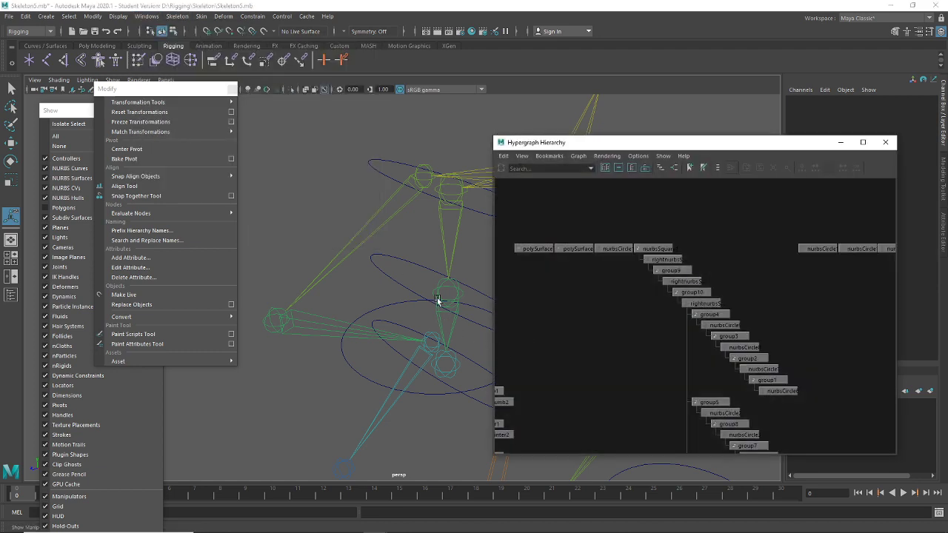
pyautogui.keyDown('alt'); pyautogui.moveTo(440, 284); pyautogui.dragTo(430, 389); pyautogui.keyUp('alt')
pyautogui.keyDown('shift'); pyautogui.click(425, 133); pyautogui.keyUp('shift')
pyautogui.press('f')
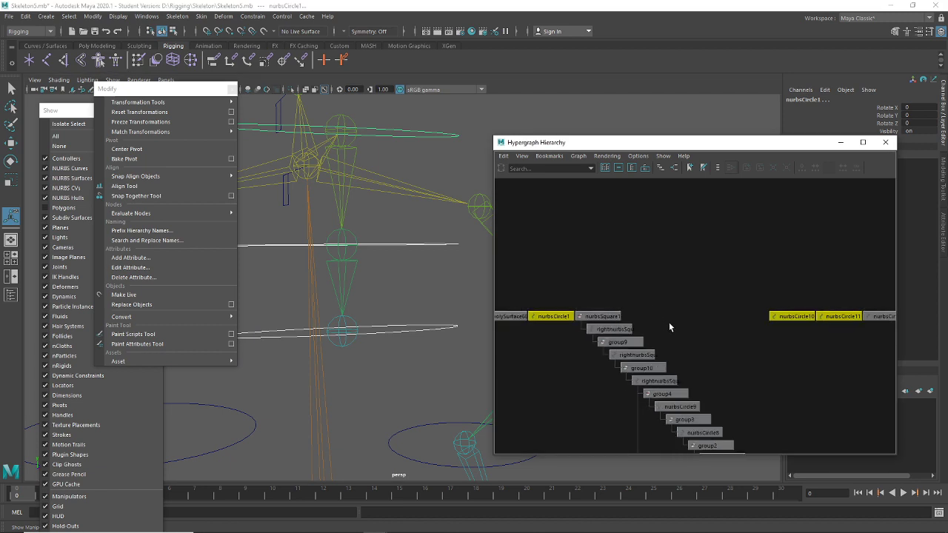
# Group each of the three sash circles nurbsCircle1, nurbsCircle10 and nurbsCircle11 into its own separate group
pyautogui.click(456, 155)
pyautogui.click(454, 132)
pyautogui.hotkey('ctrl', 'g')
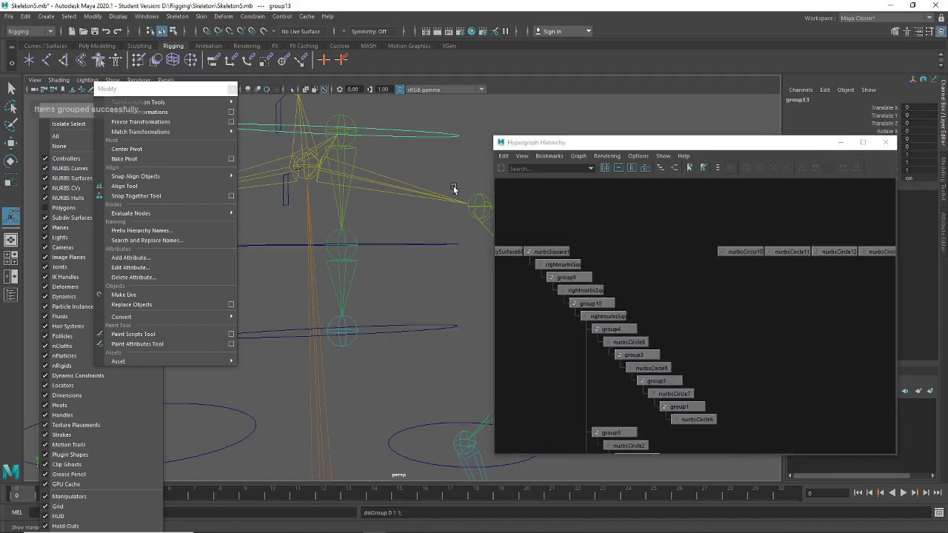
pyautogui.moveTo(396, 289); pyautogui.dragTo(406, 361)
pyautogui.hotkey('ctrl', 'g')
pyautogui.hotkey('ctrl', 'g')
# Frame the sash circle groups in the Hypergraph and center the pivot of the group holding nurbsCircle1
pyautogui.moveTo(394, 257); pyautogui.dragTo(403, 232)
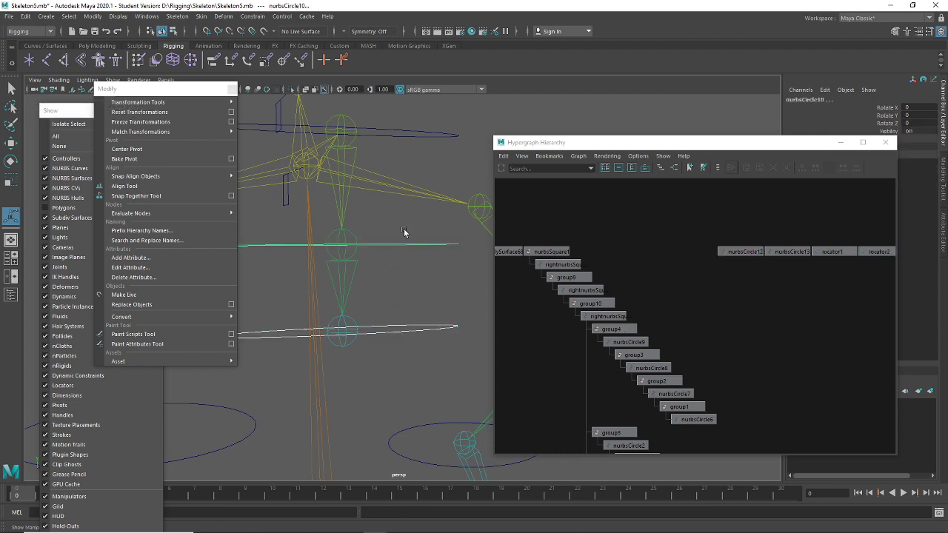
pyautogui.keyDown('shift'); pyautogui.click(423, 139); pyautogui.keyUp('shift')
pyautogui.press('f')
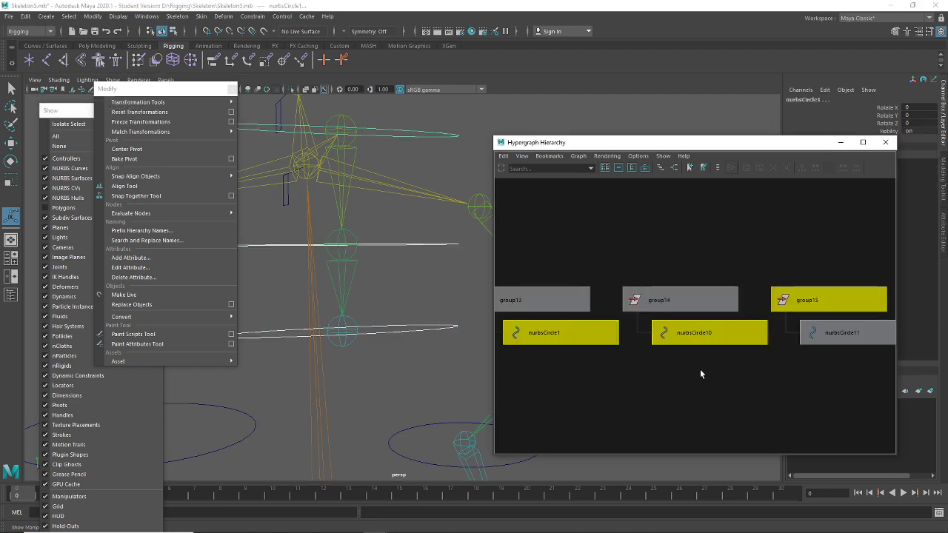
pyautogui.click(581, 240)
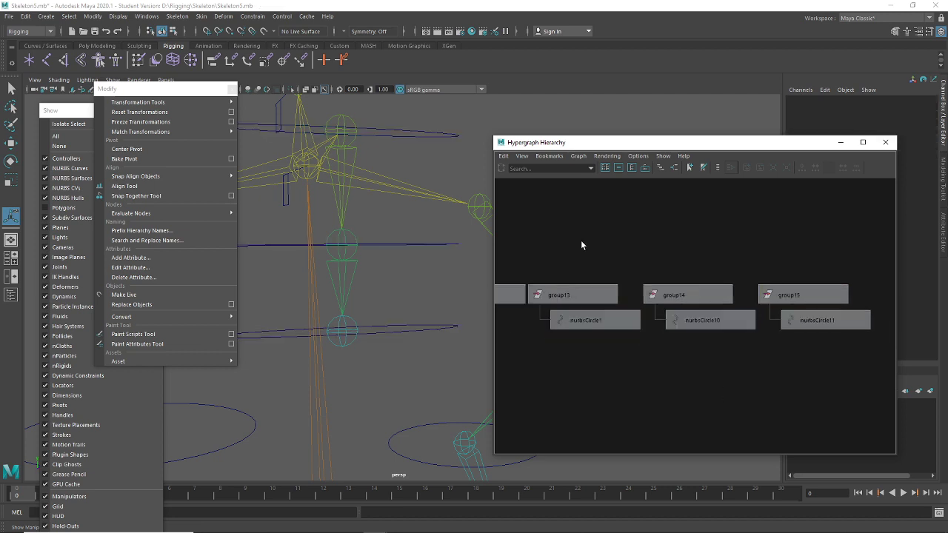
pyautogui.click(562, 296)
pyautogui.click(148, 147)
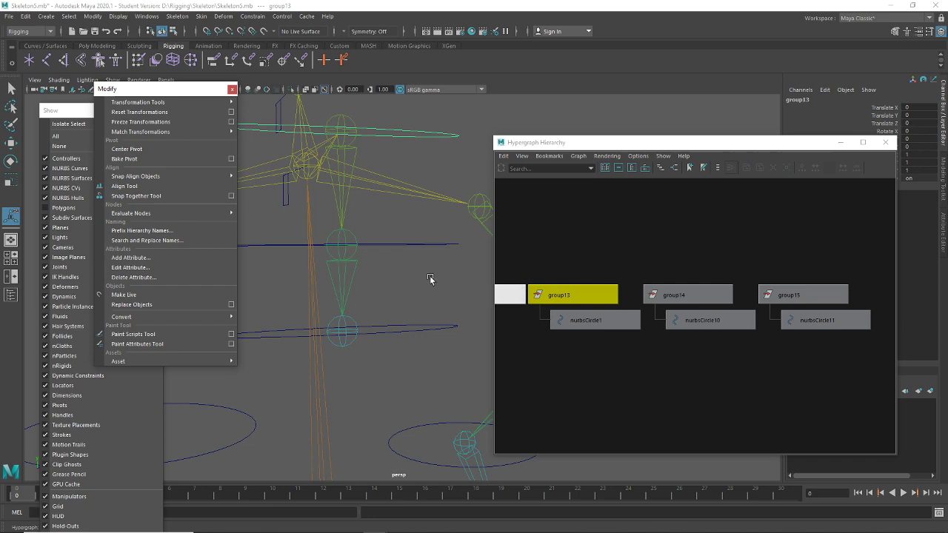
pyautogui.press('f')
pyautogui.click(129, 151)
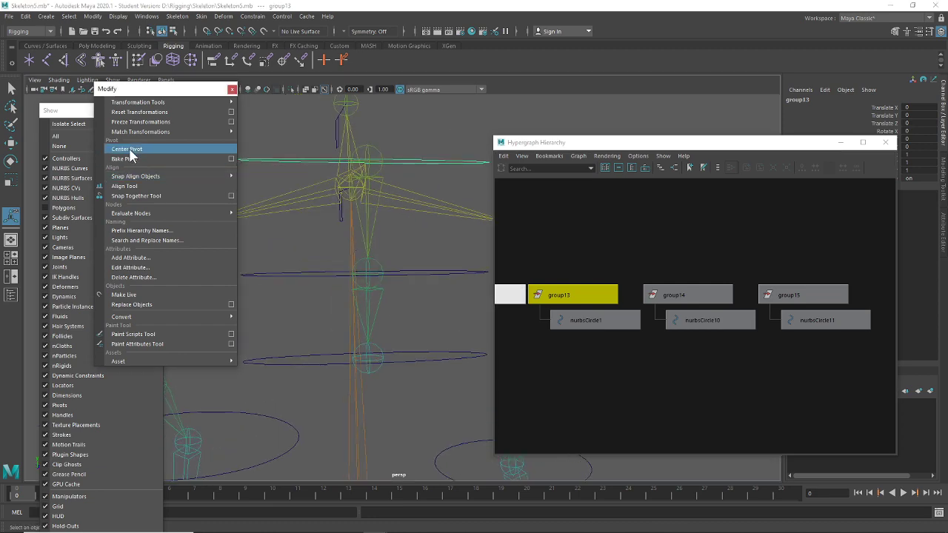
pyautogui.scroll(-8, 324, 215)
pyautogui.keyDown('alt'); pyautogui.moveTo(325, 229); pyautogui.dragTo(389, 311); pyautogui.keyUp('alt')
pyautogui.press('w')
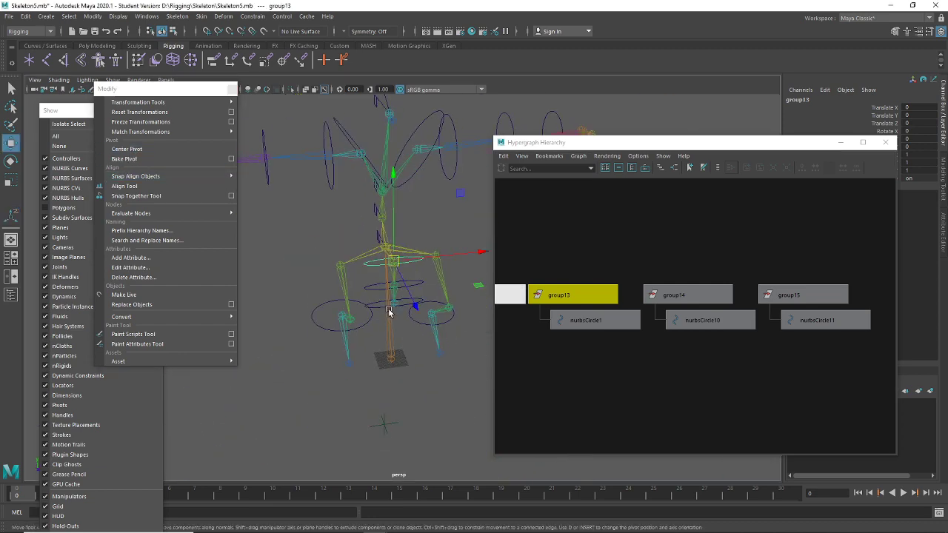
# Center the pivots of the groups holding nurbsCircle10 and nurbsCircle11, and dismiss the mail notification
pyautogui.scroll(5, 389, 317)
pyautogui.moveTo(659, 240); pyautogui.dragTo(673, 301)
pyautogui.click(131, 150)
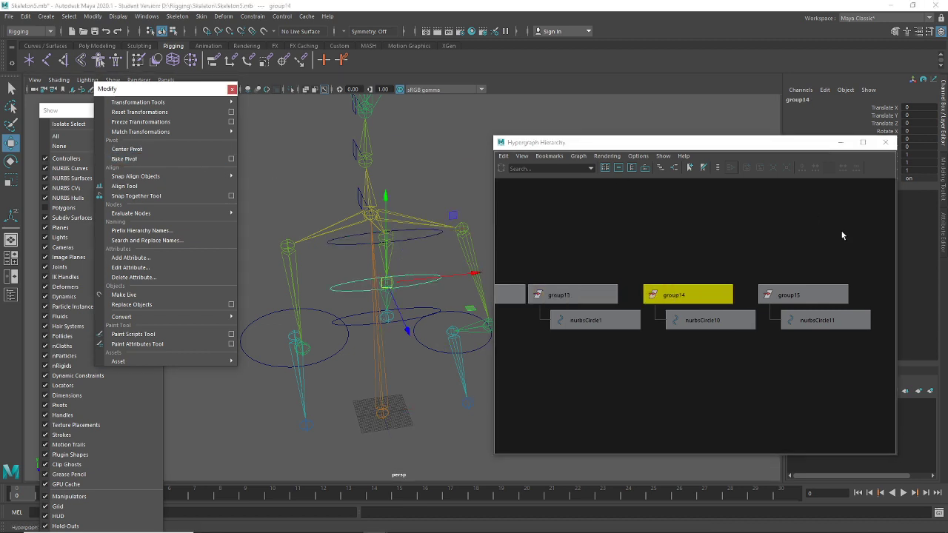
pyautogui.moveTo(824, 252); pyautogui.dragTo(811, 296)
pyautogui.click(142, 149)
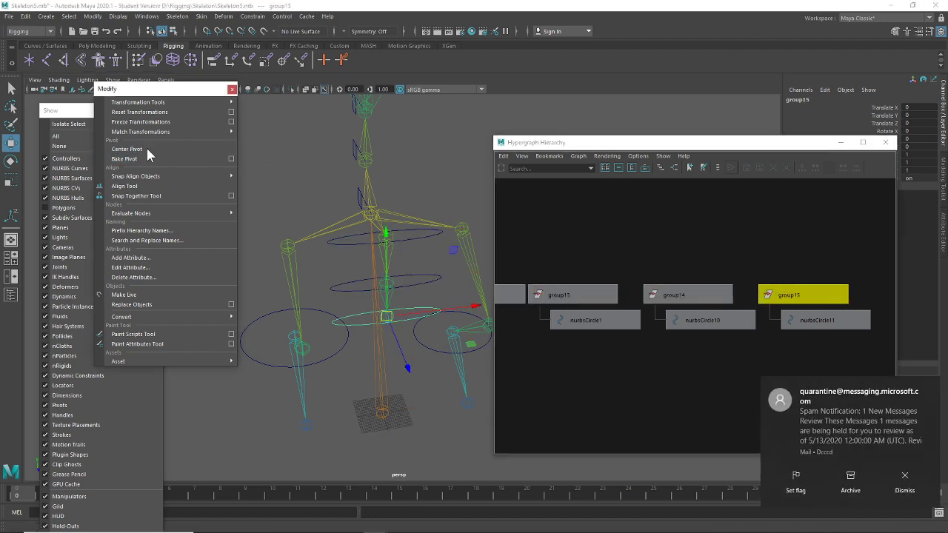
pyautogui.click(903, 474)
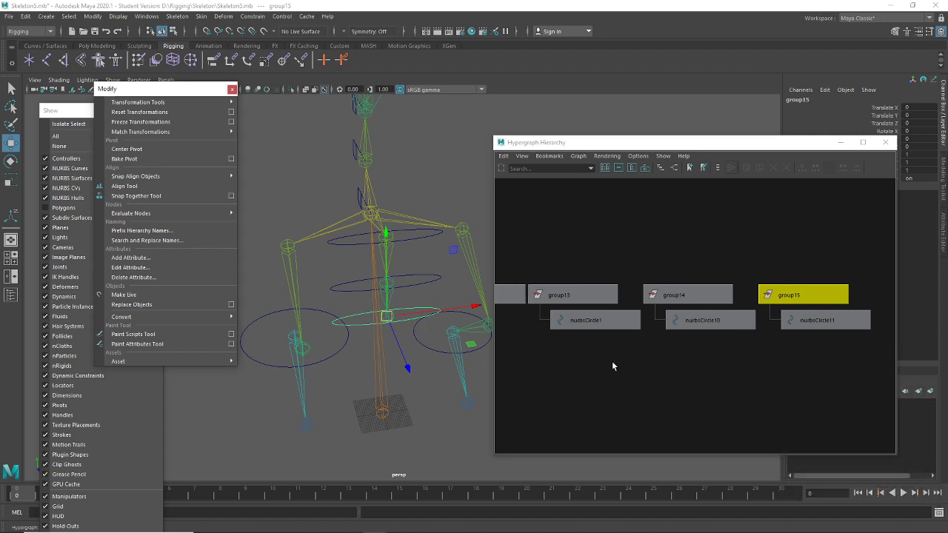
# Check the three groups' pivots, parent group15 under nurbsCircle10, and parent group14 under nurbsCircle1
pyautogui.click(560, 271)
pyautogui.click(561, 296)
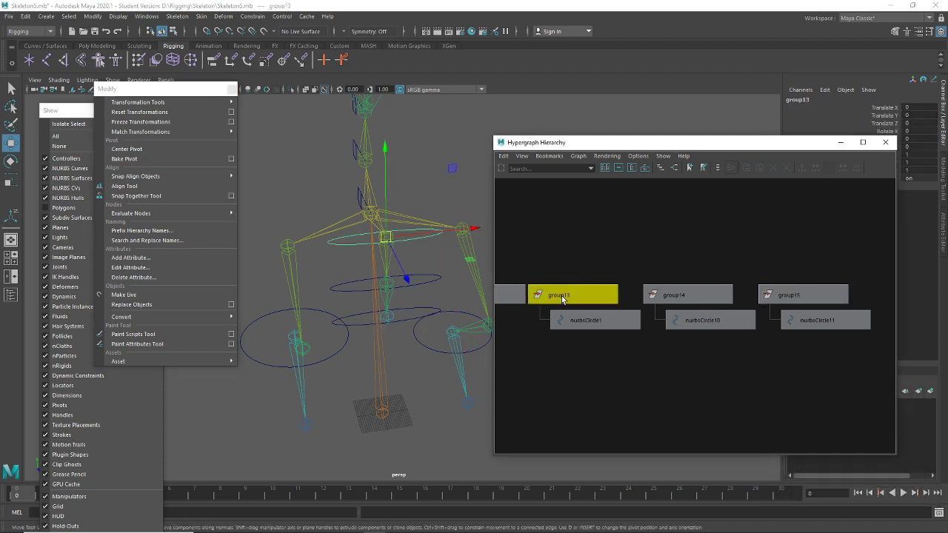
pyautogui.click(673, 295)
pyautogui.click(804, 293)
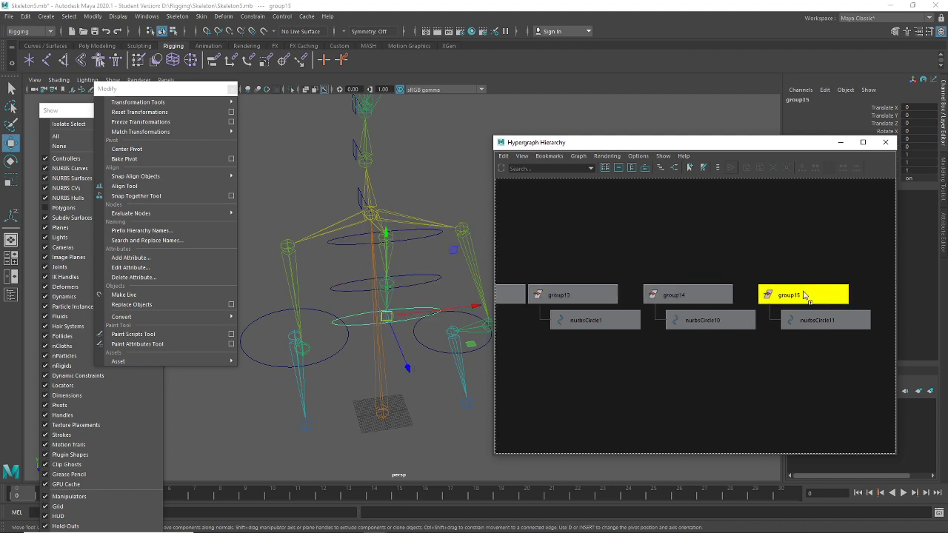
pyautogui.moveTo(803, 292); pyautogui.dragTo(678, 295, button='middle')
pyautogui.click(686, 295)
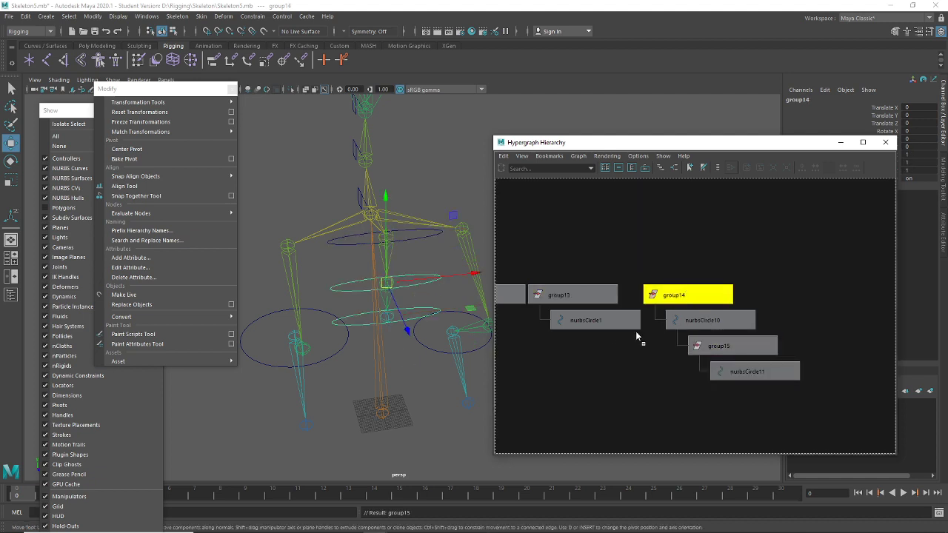
pyautogui.moveTo(636, 336); pyautogui.dragTo(600, 322, button='middle')
# Test-rotate the top sash group group13 to check the circles beneath it, and undo the rotation
pyautogui.click(566, 296)
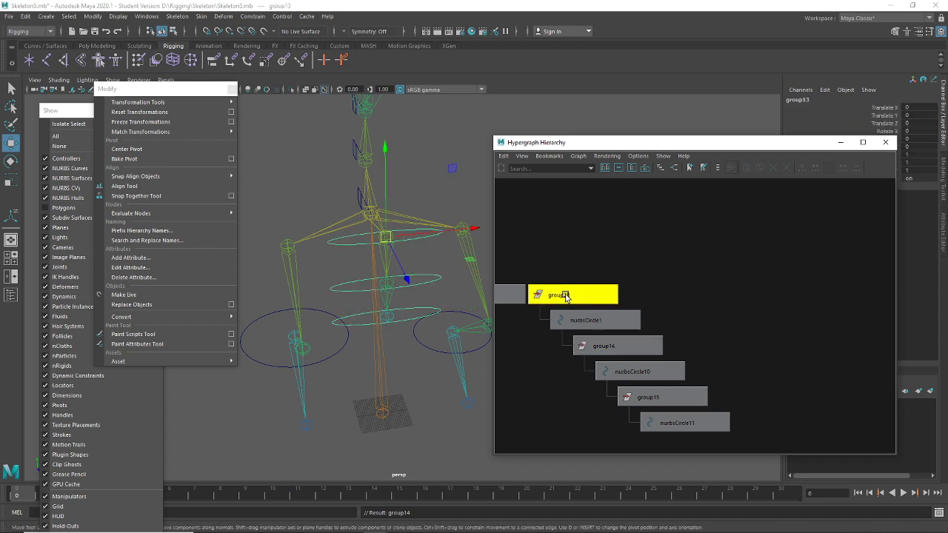
pyautogui.press('e')
pyautogui.moveTo(455, 260); pyautogui.dragTo(444, 213)
pyautogui.hotkey('ctrl', 'z')
# Test-rotate nurbsCircle1 and nurbsCircle10 in turn, undo each rotation, and select nurbsCircle11
pyautogui.click(675, 272)
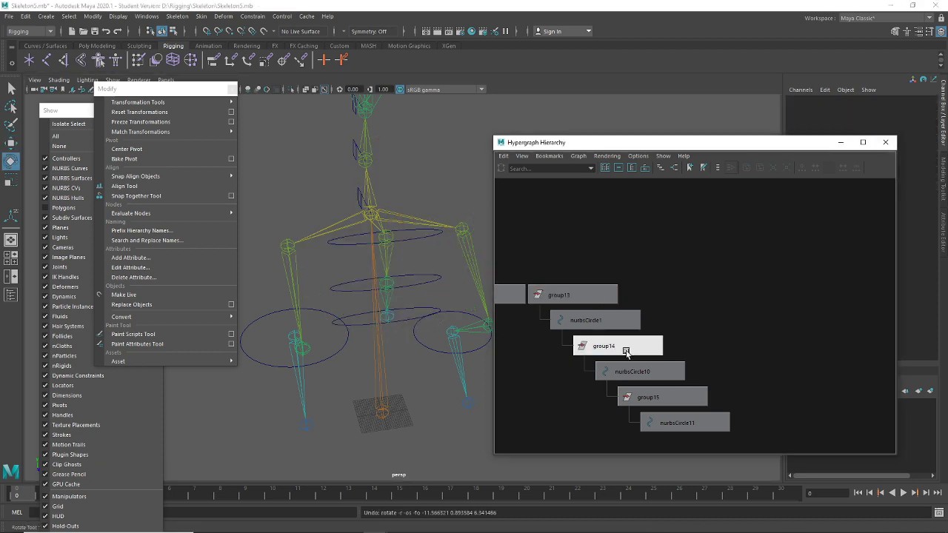
pyautogui.click(607, 321)
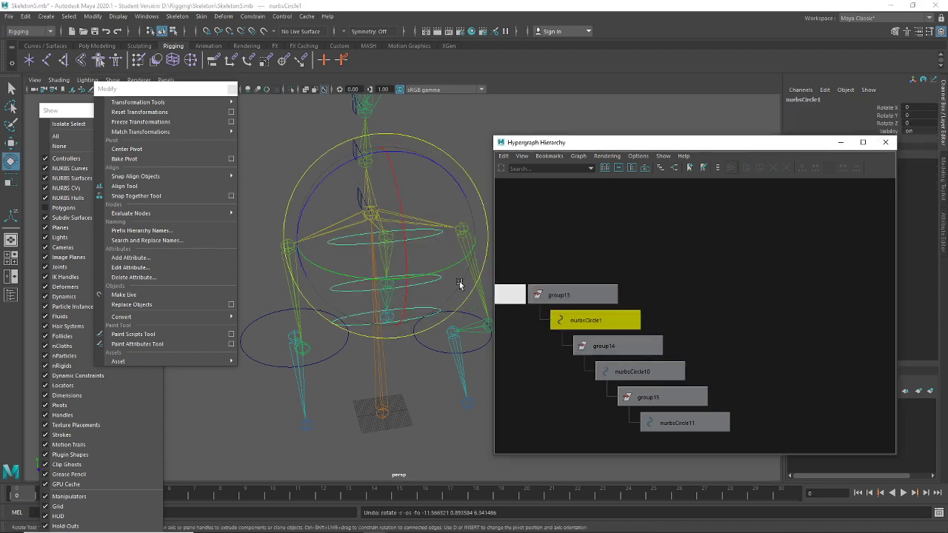
pyautogui.click(652, 371)
pyautogui.hotkey('ctrl', 'z')
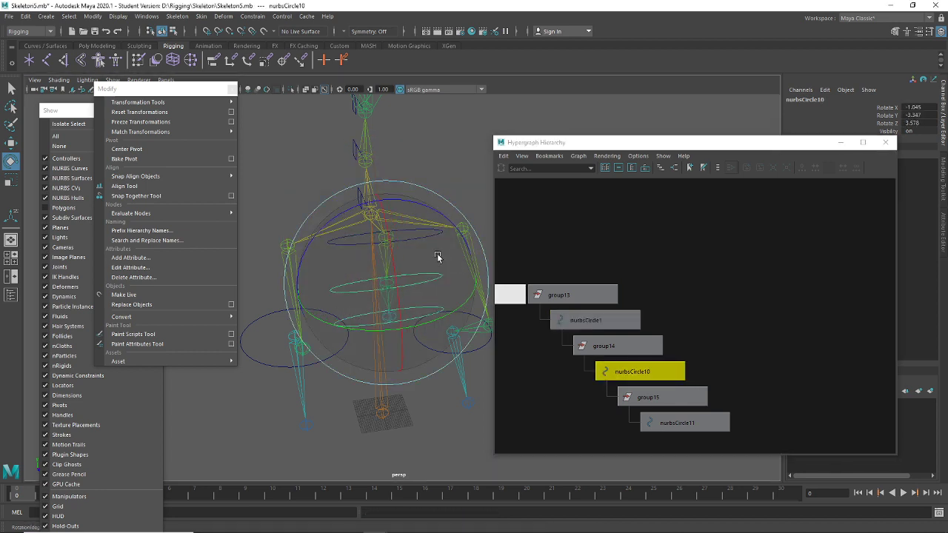
pyautogui.click(660, 422)
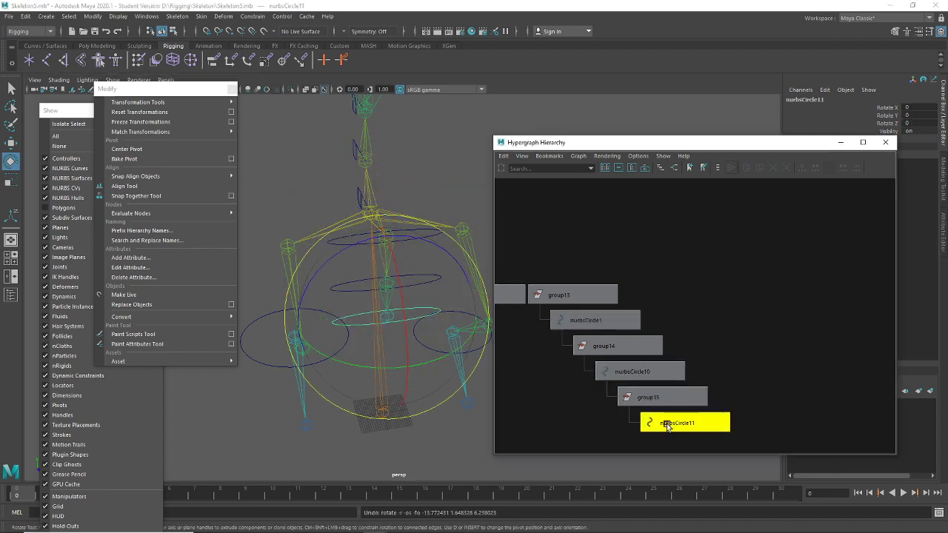
# Undo the last test rotations of the stacked circle controls and close the Hypergraph Hierarchy and the floating Modify list
pyautogui.hotkey('ctrl', 'z')
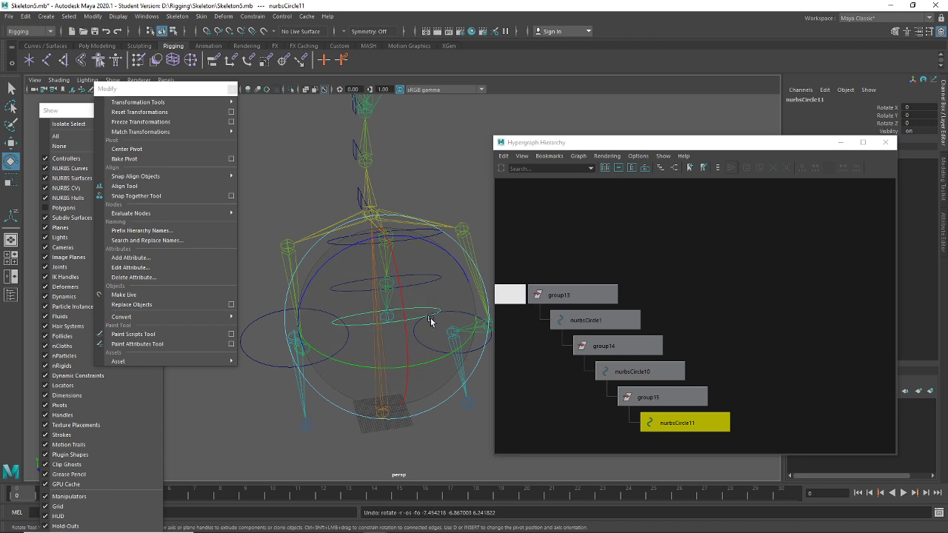
pyautogui.hotkey('ctrl', 'z')
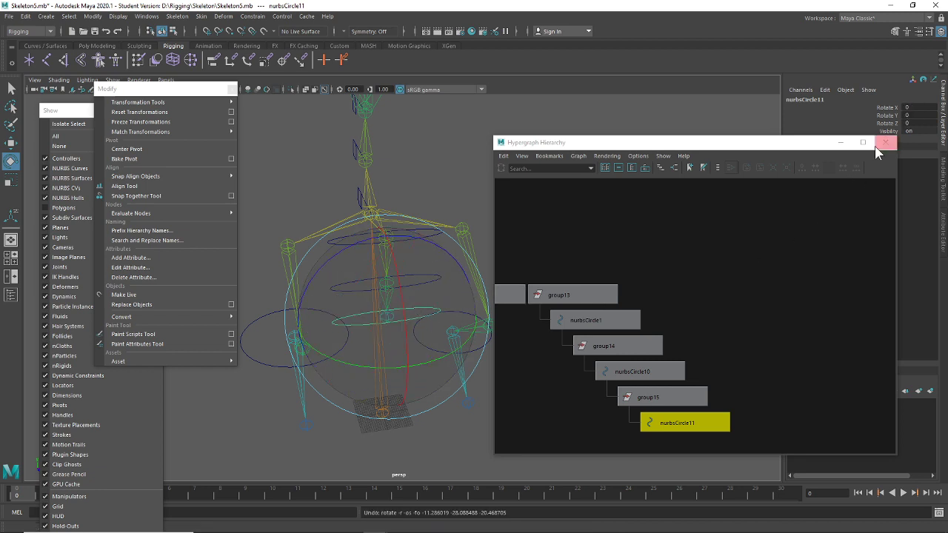
pyautogui.click(885, 142)
pyautogui.click(518, 252)
pyautogui.keyDown('alt'); pyautogui.moveTo(519, 252); pyautogui.dragTo(450, 239); pyautogui.keyUp('alt')
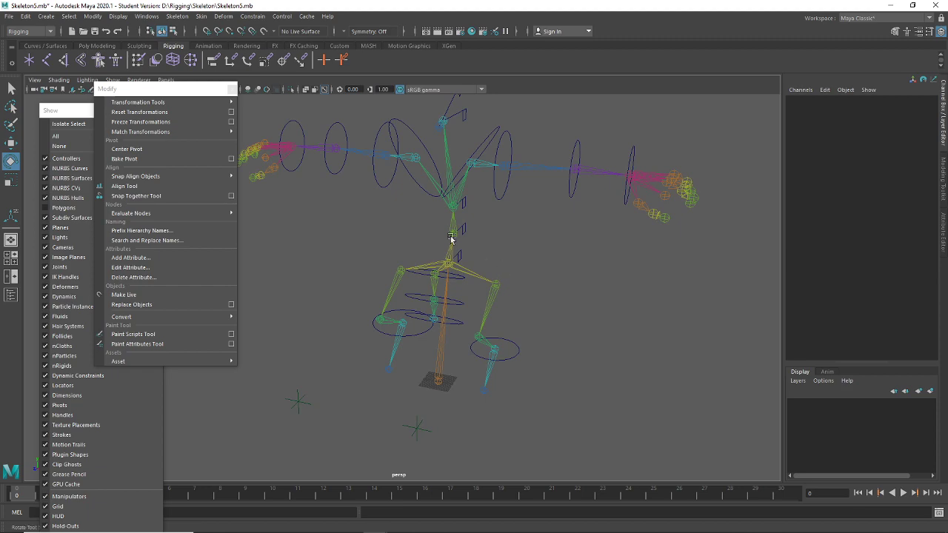
pyautogui.click(231, 90)
# Parent the top group of the three stacked circle controls, group13, under the square control at the pelvis
pyautogui.keyDown('alt'); pyautogui.moveTo(538, 311); pyautogui.dragTo(516, 299); pyautogui.keyUp('alt')
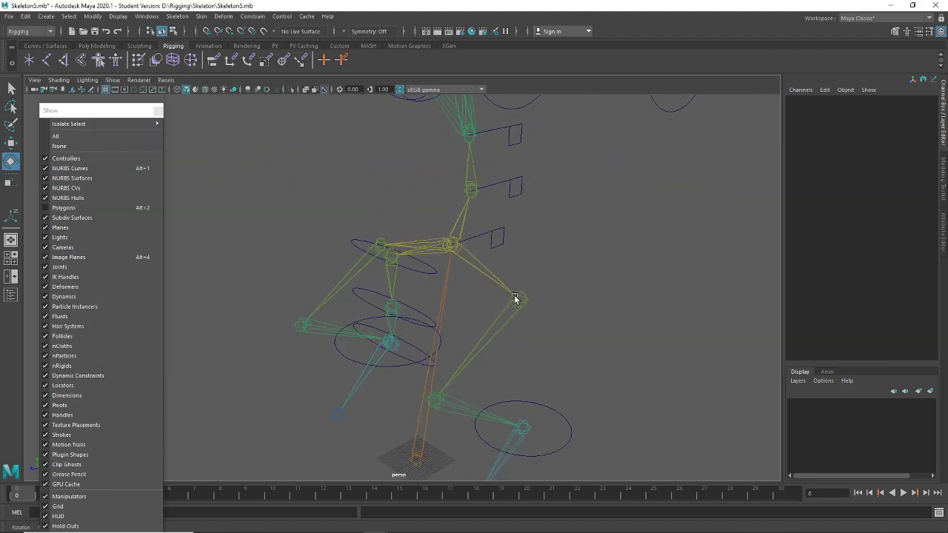
pyautogui.click(424, 275)
pyautogui.hotkey('ctrl', 'g')
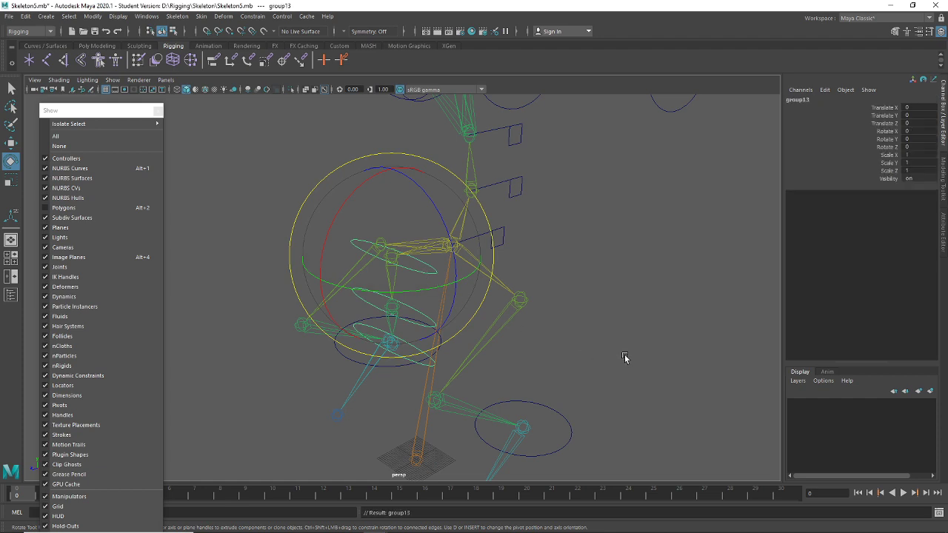
pyautogui.click(502, 231)
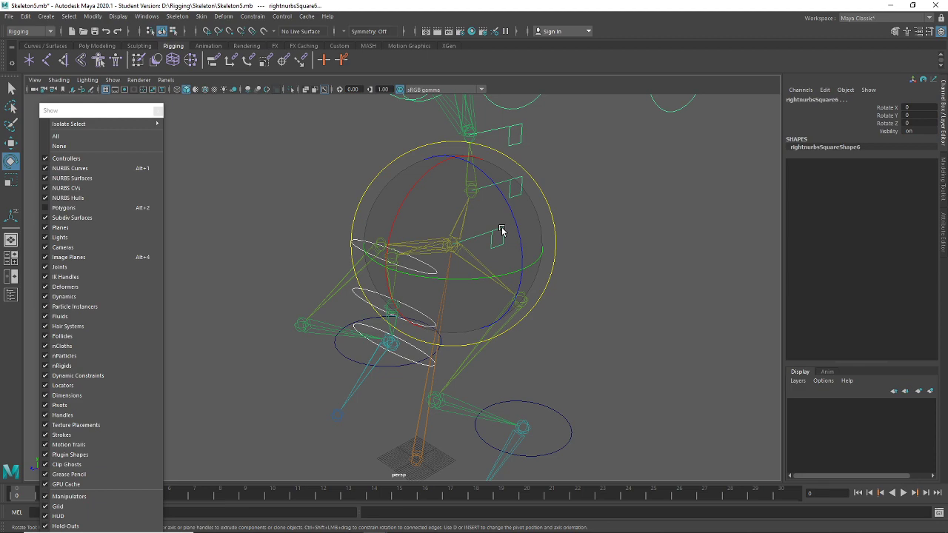
pyautogui.hotkey('ctrl', 'z')
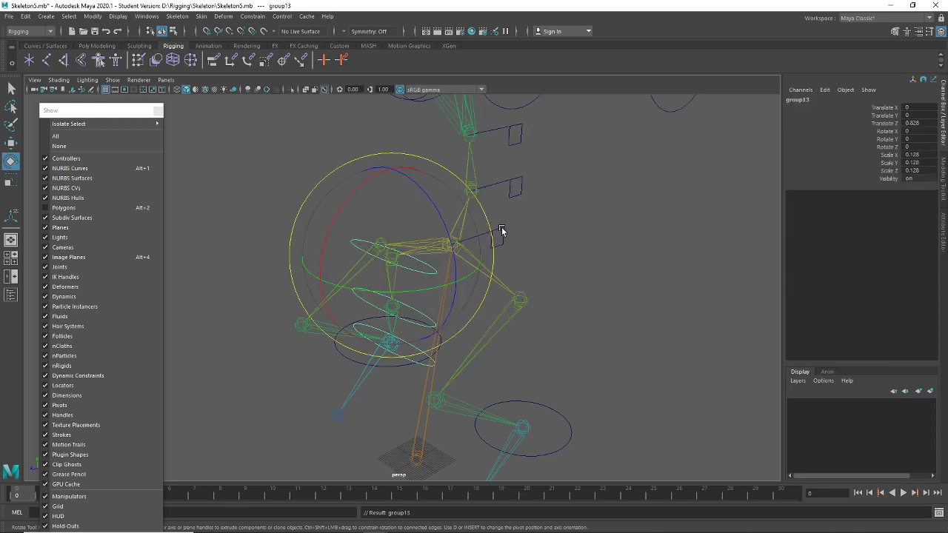
pyautogui.click(501, 232)
pyautogui.scroll(-5, 627, 300)
pyautogui.moveTo(429, 284); pyautogui.dragTo(684, 380)
pyautogui.click(561, 379)
pyautogui.keyDown('alt'); pyautogui.moveTo(561, 379); pyautogui.dragTo(532, 371); pyautogui.keyUp('alt')
# Save the scene as a new version named Skeleton6.mb, accepting the student version notice
pyautogui.click(8, 20)
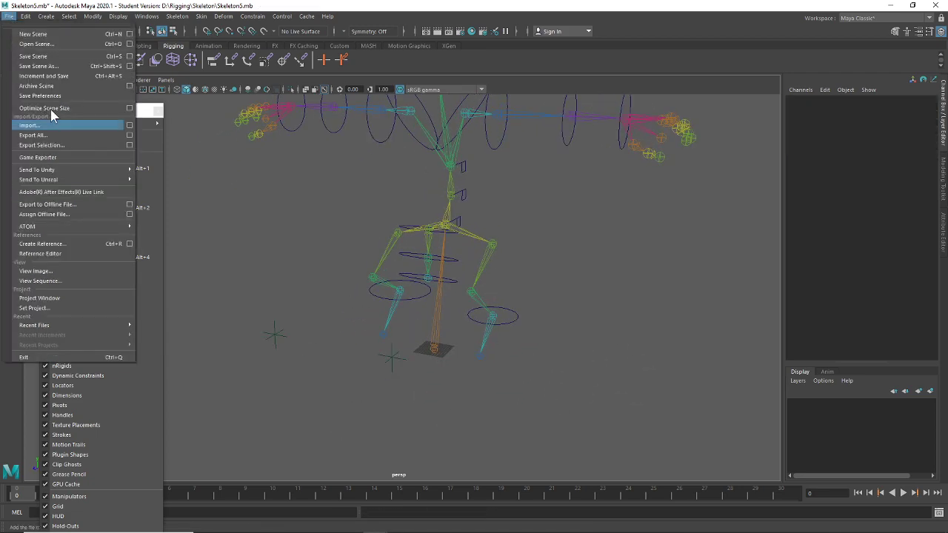
pyautogui.click(51, 65)
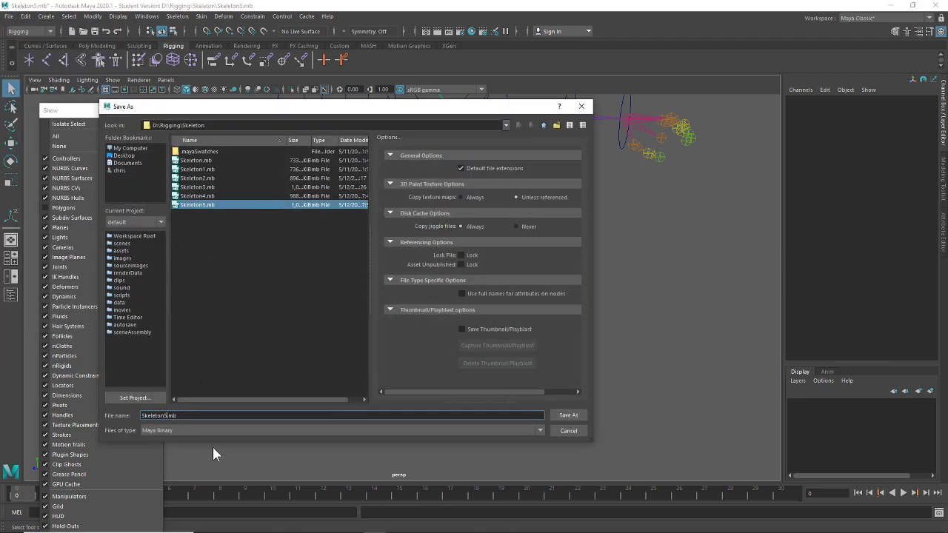
pyautogui.press('Return')
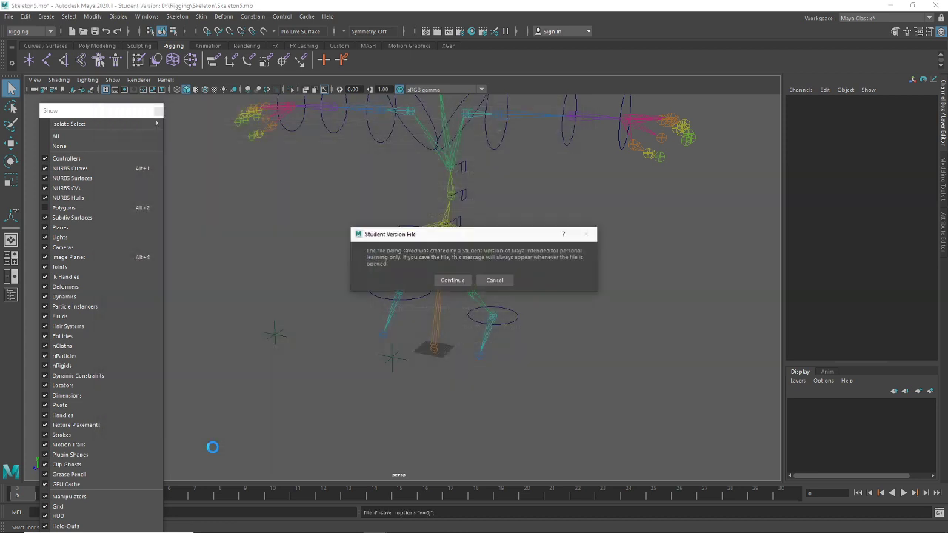
pyautogui.click(448, 278)
# Set the IK Handle tool's current solver to Rotate-Plane Solver
pyautogui.press('e')
pyautogui.keyDown('alt'); pyautogui.moveTo(491, 377); pyautogui.dragTo(429, 347); pyautogui.keyUp('alt')
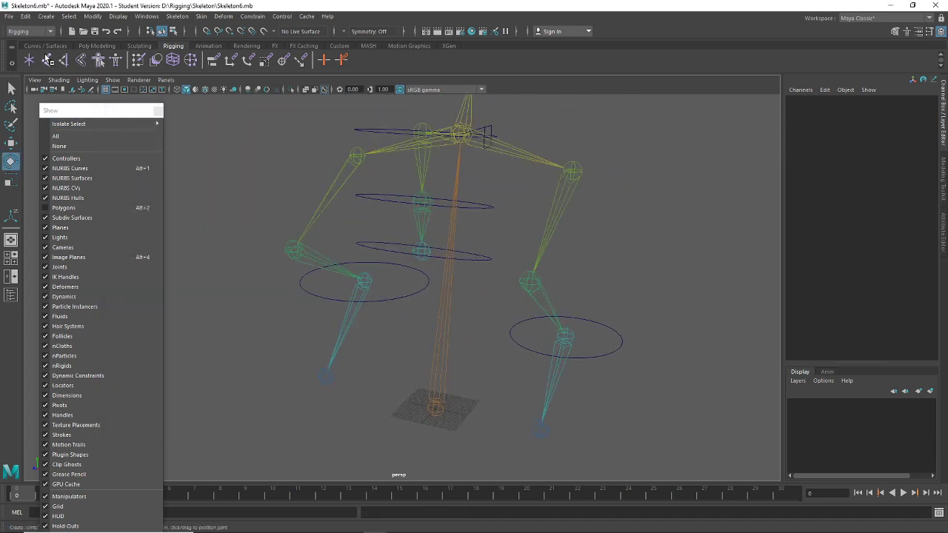
pyautogui.doubleClick(64, 63)
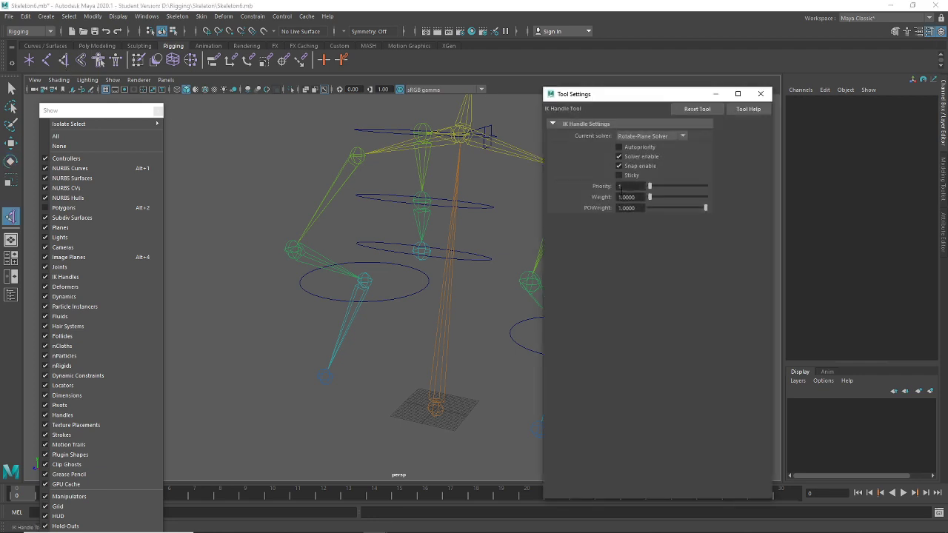
pyautogui.click(644, 138)
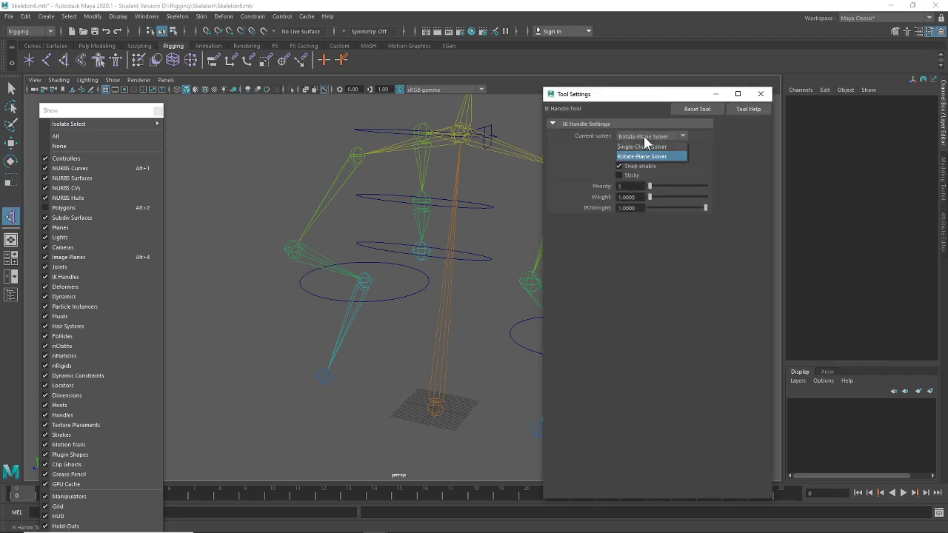
pyautogui.click(643, 156)
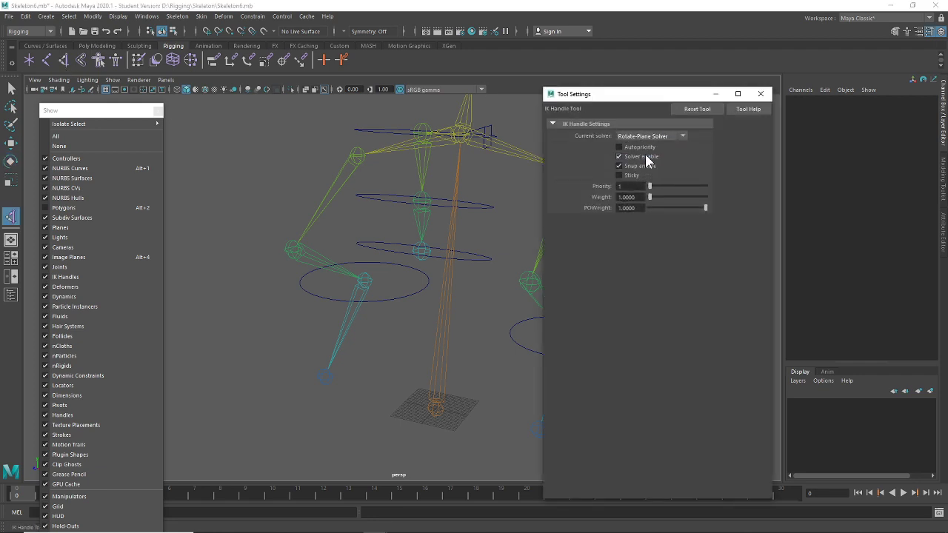
pyautogui.click(761, 95)
# Create an IK handle from the LLeg joint to the left ankle joint, then test-move it and undo the move
pyautogui.click(574, 170)
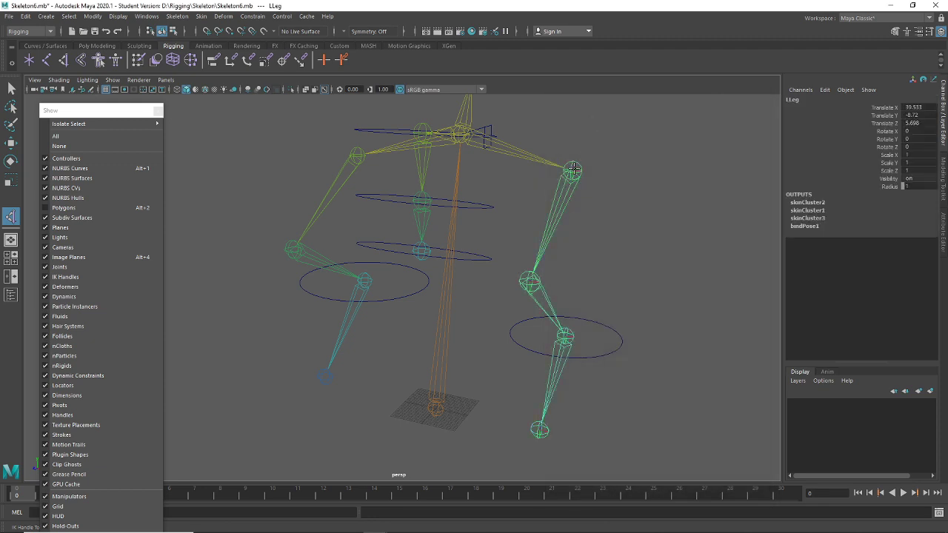
pyautogui.click(565, 335)
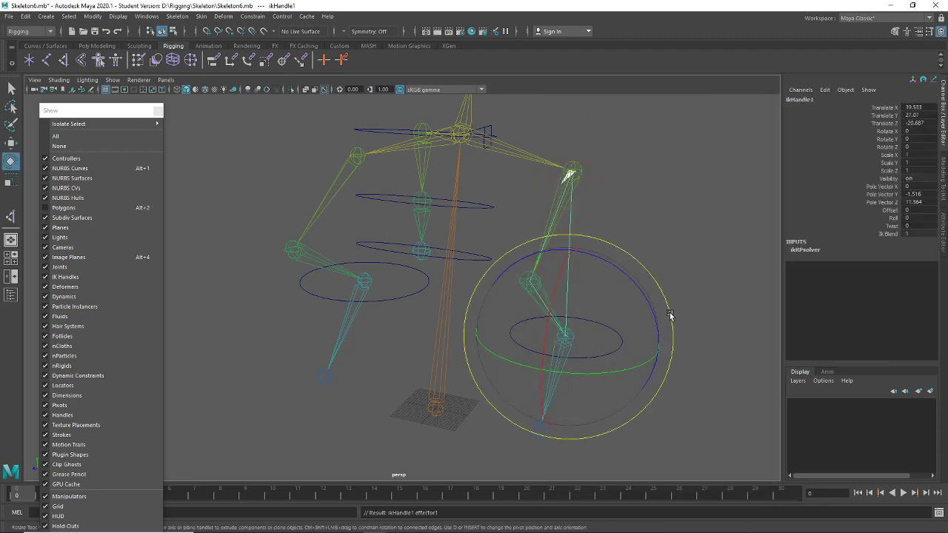
pyautogui.press('w')
pyautogui.moveTo(567, 339); pyautogui.dragTo(567, 360)
pyautogui.hotkey('ctrl', 'z')
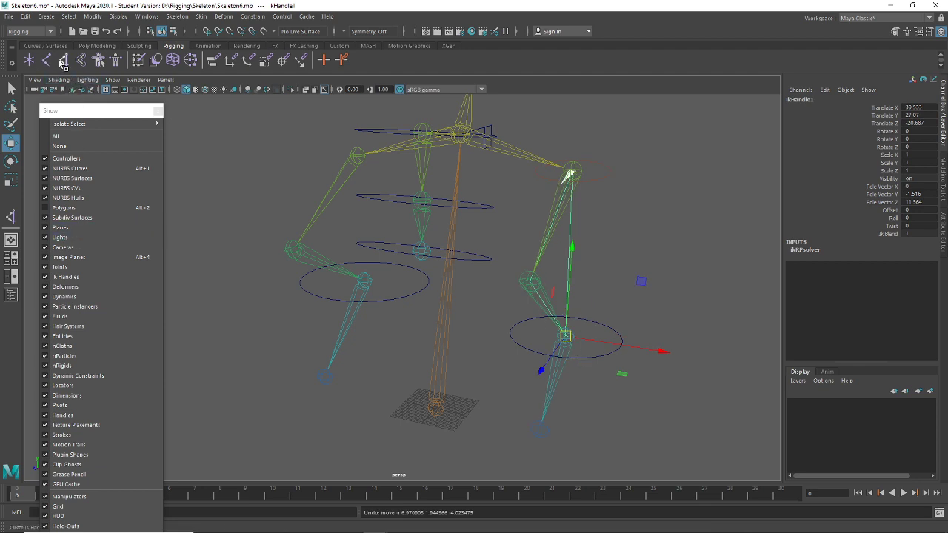
# Create an IK handle from the RLeg joint to the right ankle joint, then test-move it, undo the move and deselect
pyautogui.click(63, 62)
pyautogui.click(358, 156)
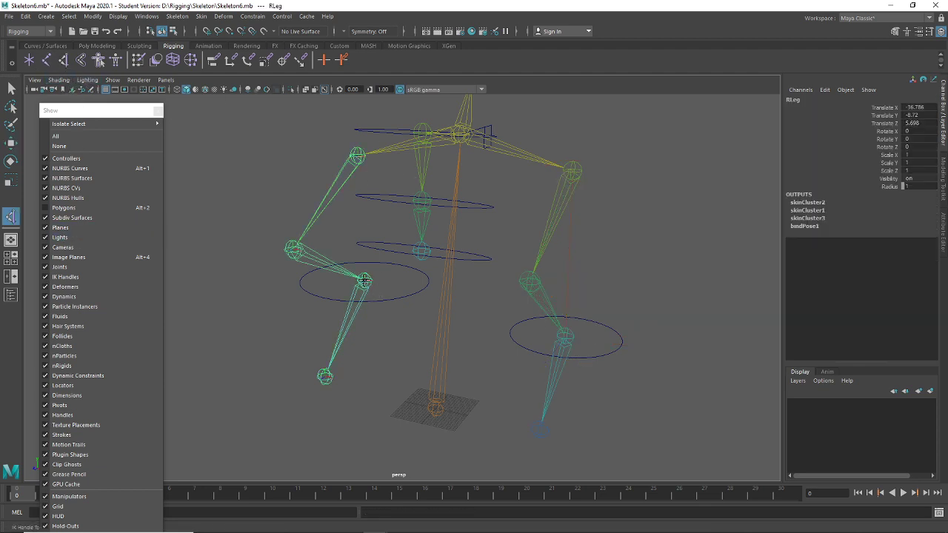
pyautogui.click(364, 280)
pyautogui.moveTo(366, 280); pyautogui.dragTo(332, 314)
pyautogui.hotkey('ctrl', 'z')
pyautogui.click(610, 388)
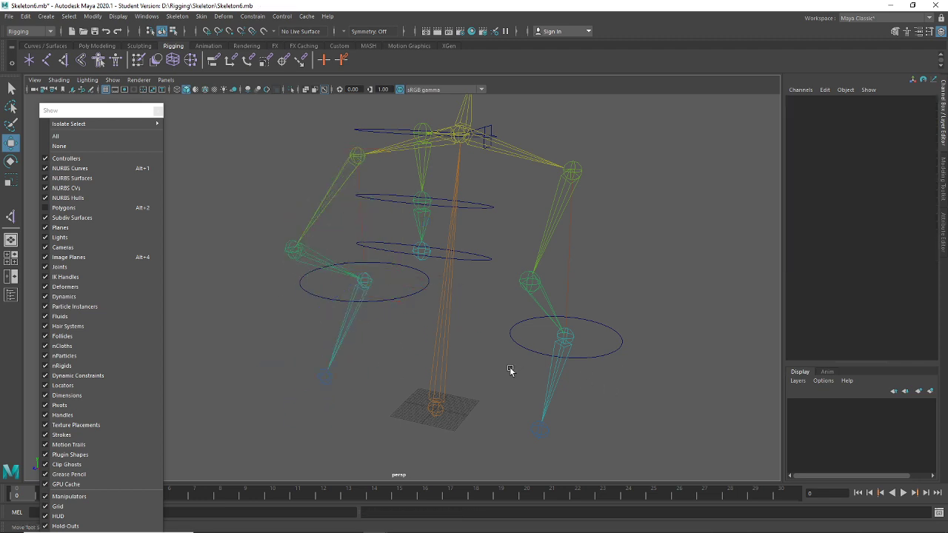
# Group the left leg's IK handle and snap the group's pivot to the left ankle joint
pyautogui.moveTo(616, 298); pyautogui.dragTo(563, 414)
pyautogui.hotkey('ctrl', 'g')
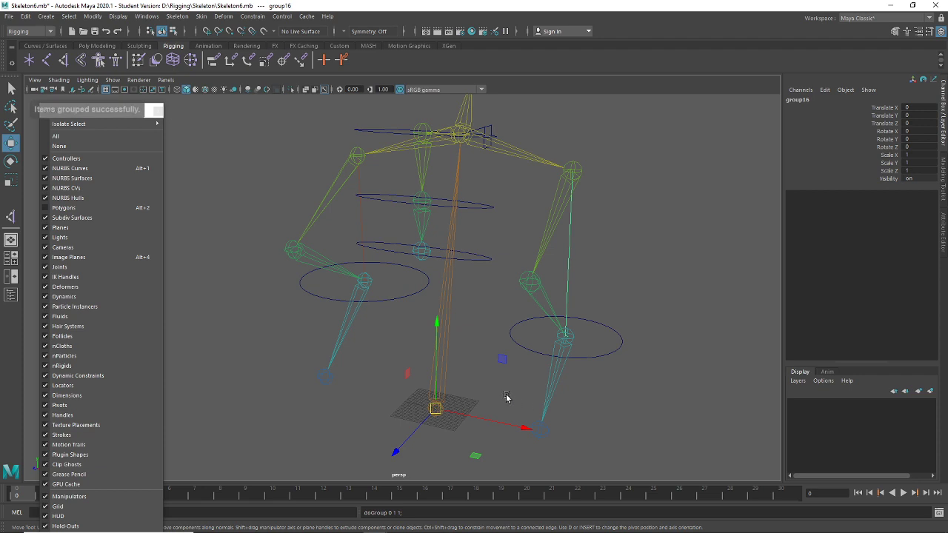
pyautogui.press('e')
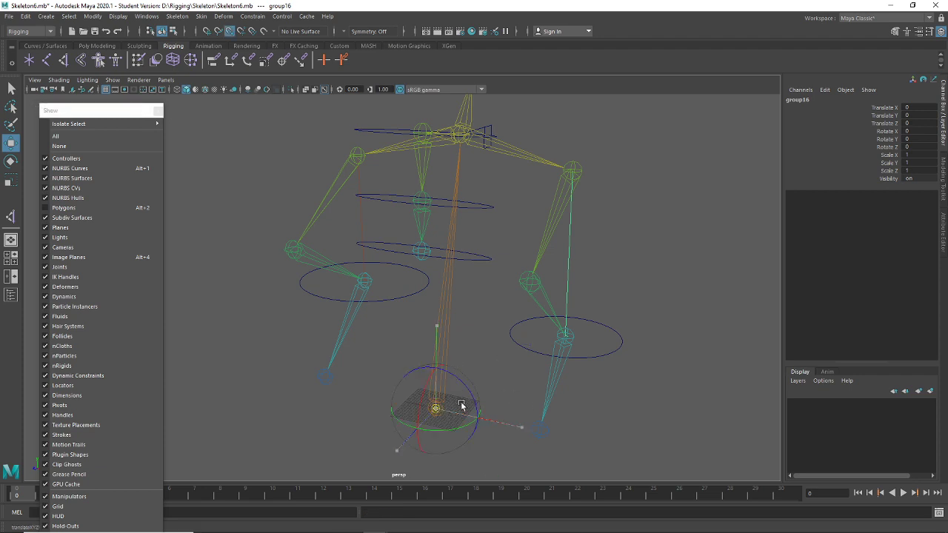
pyautogui.moveTo(461, 405); pyautogui.dragTo(559, 345)
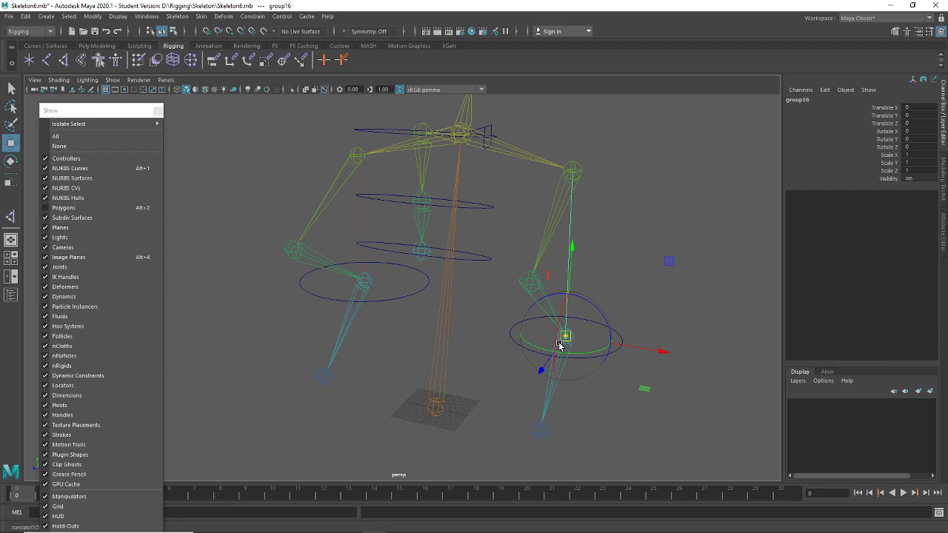
pyautogui.press('w')
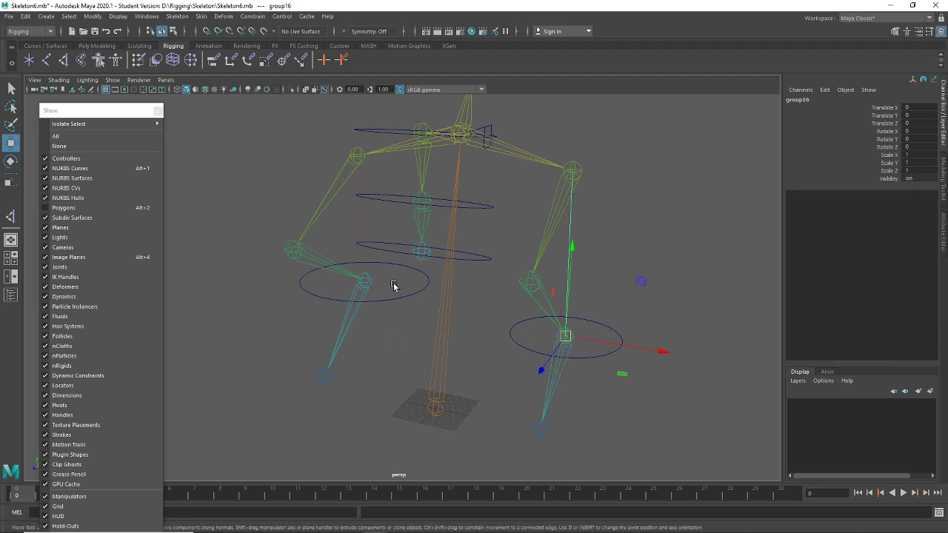
# Group the right leg's IK handle and snap the group's pivot to the right ankle joint
pyautogui.click(363, 253)
pyautogui.hotkey('ctrl', 'g')
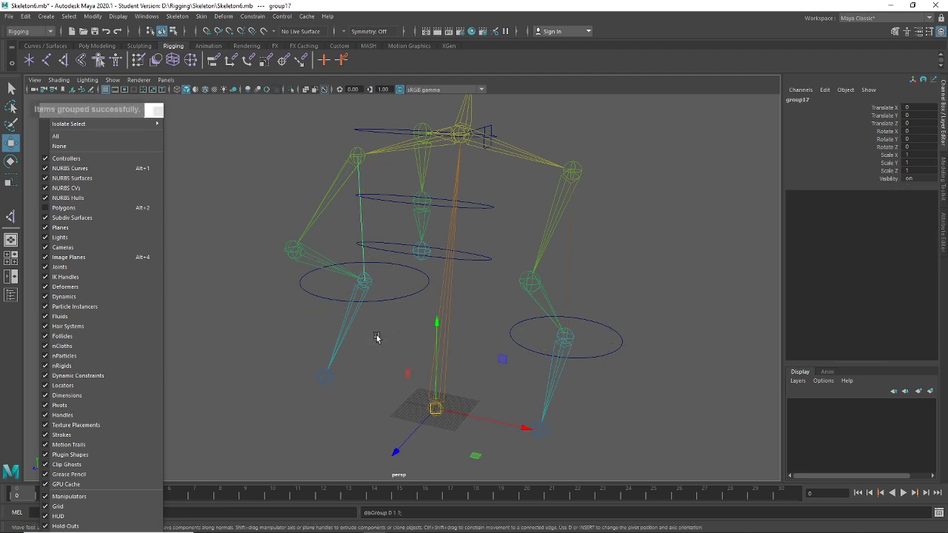
pyautogui.press('d')
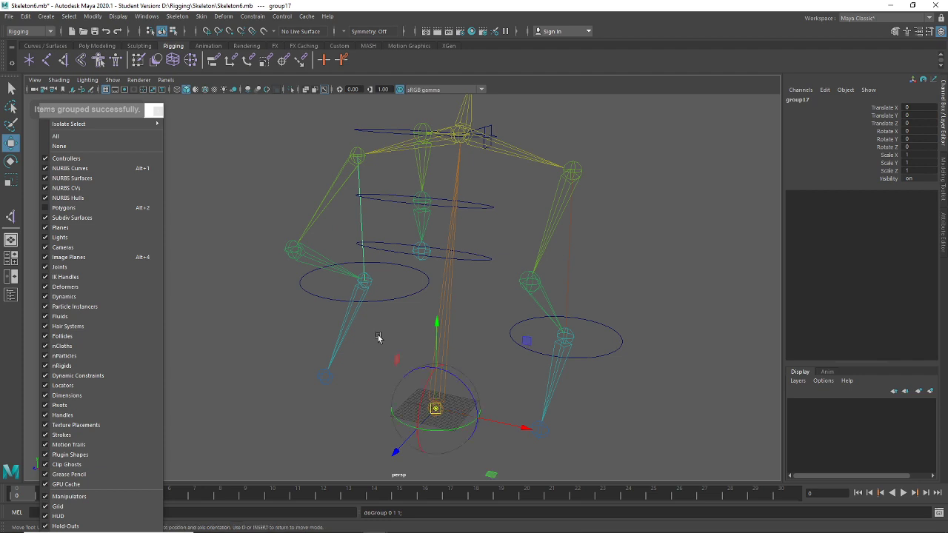
pyautogui.press('v')
pyautogui.moveTo(436, 409); pyautogui.dragTo(380, 300)
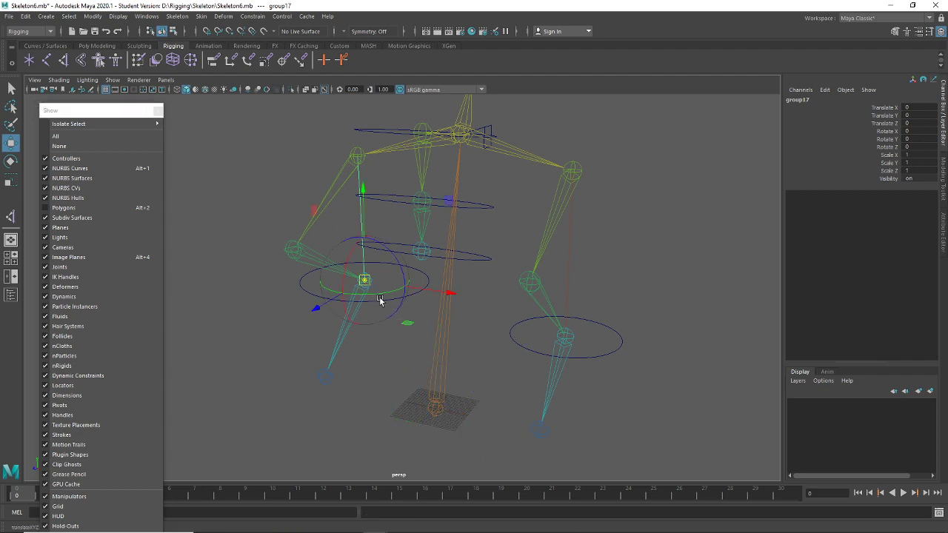
pyautogui.press('d')
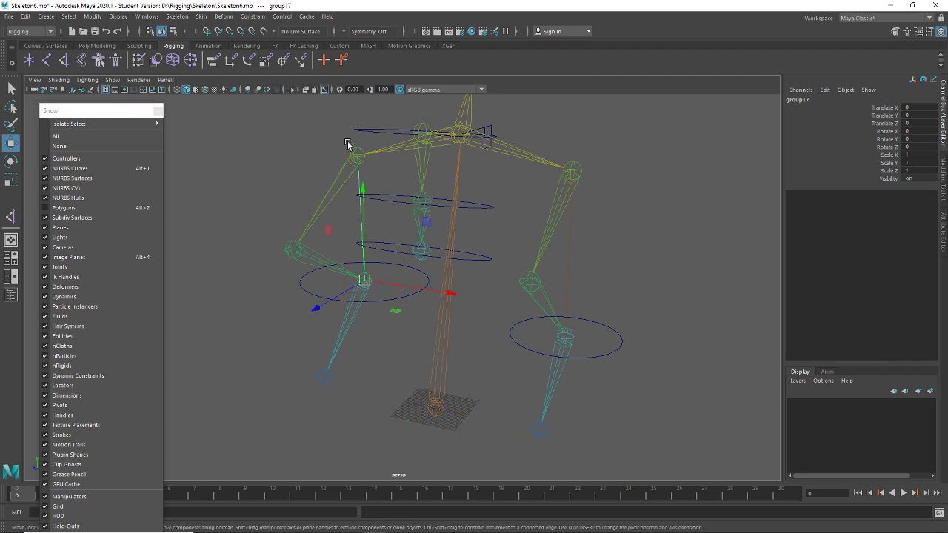
# Parent-constrain the left ankle's circle control to the left IK handle's group, selecting the group first and the circle last
pyautogui.click(610, 286)
pyautogui.moveTo(605, 302); pyautogui.dragTo(542, 352)
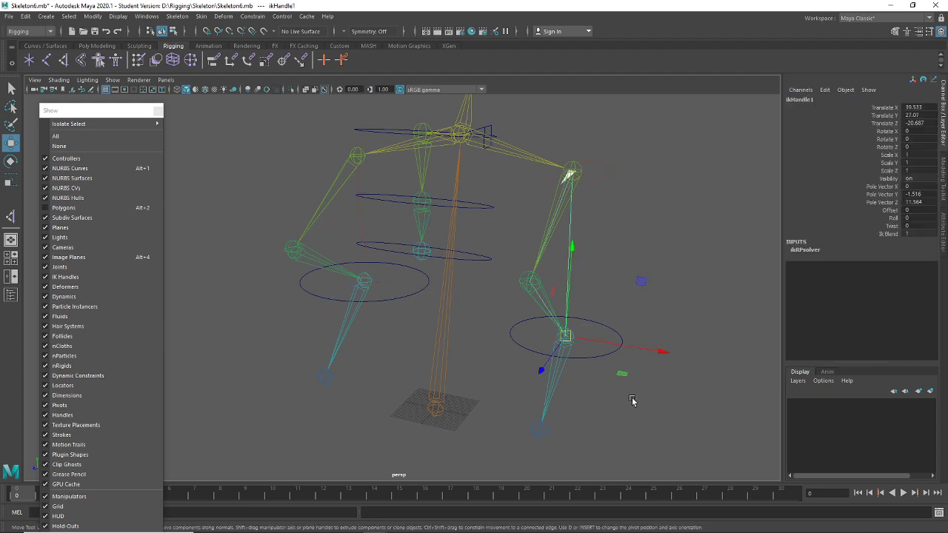
pyautogui.hotkey('ctrl', 'g')
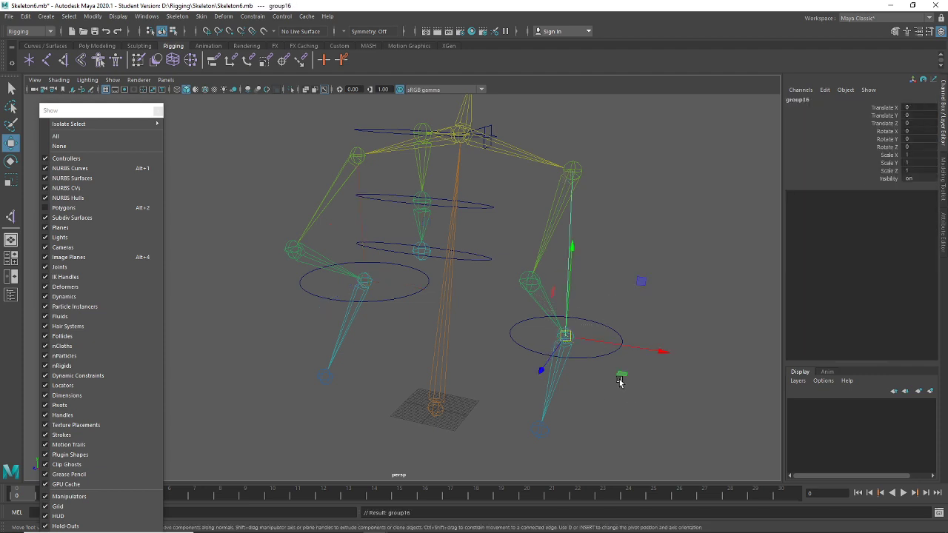
pyautogui.click(590, 359)
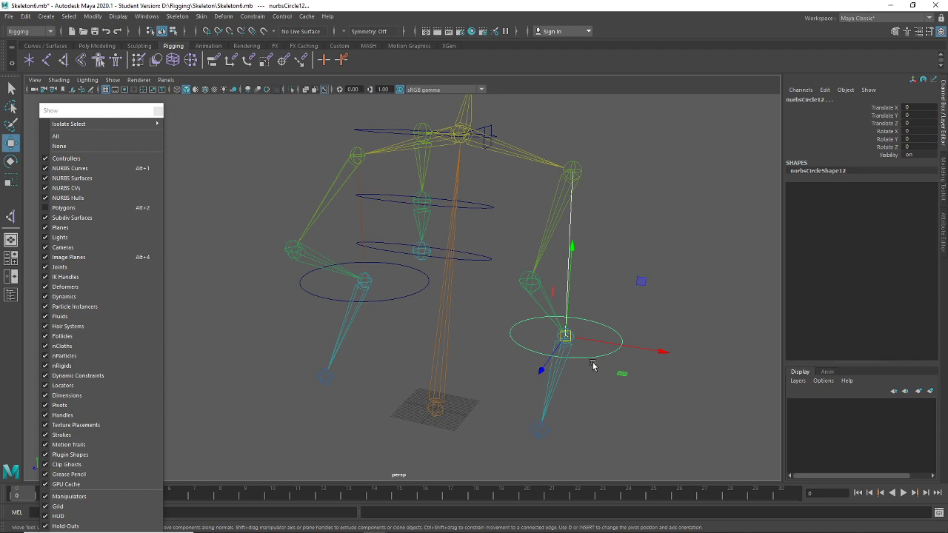
pyautogui.click(252, 17)
pyautogui.click(258, 39)
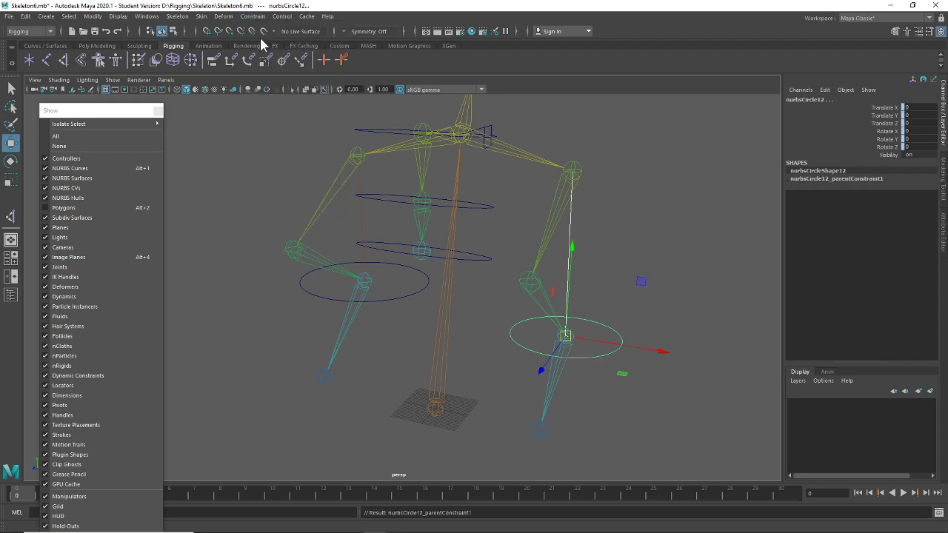
# Parent-constrain the right ankle's circle control to the right IK handle's group, selecting the group first and the circle last
pyautogui.click(382, 334)
pyautogui.moveTo(381, 257); pyautogui.dragTo(336, 306)
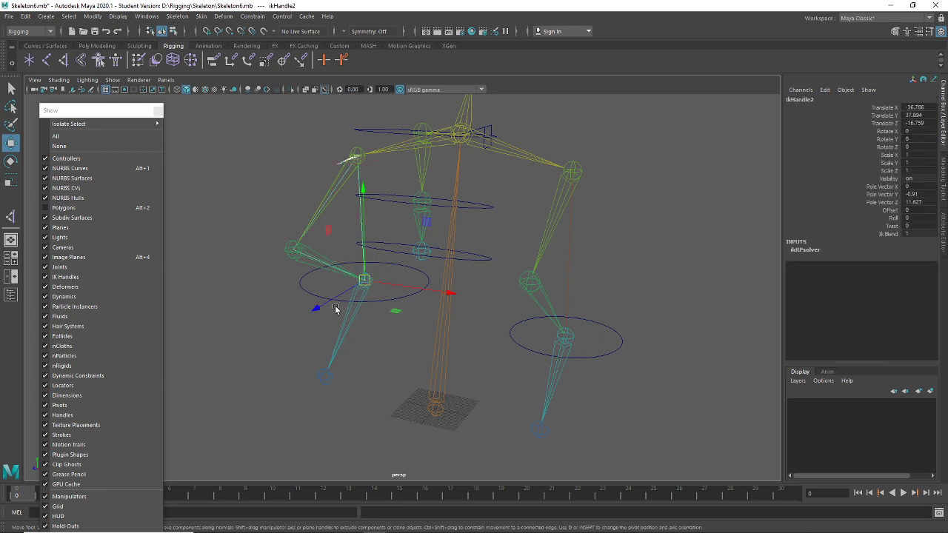
pyautogui.hotkey('ctrl', 'g')
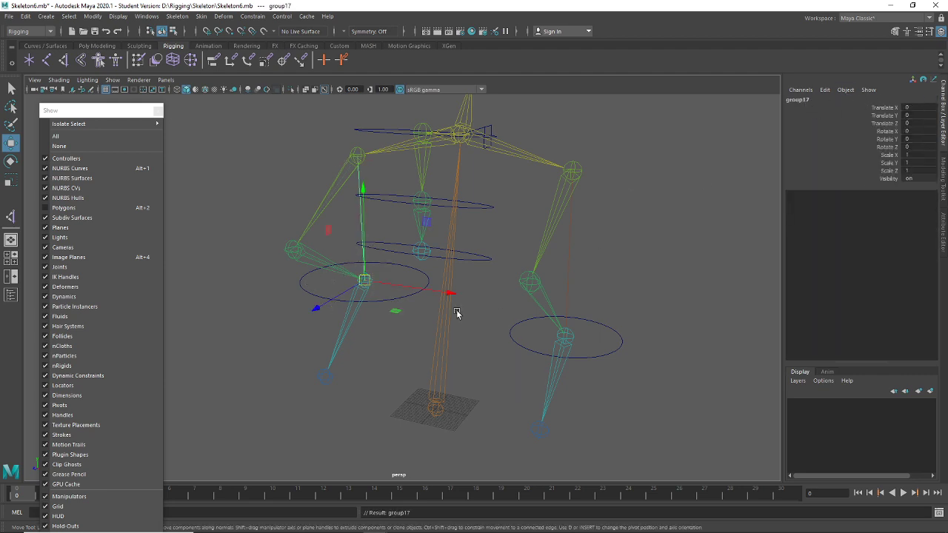
pyautogui.click(303, 286)
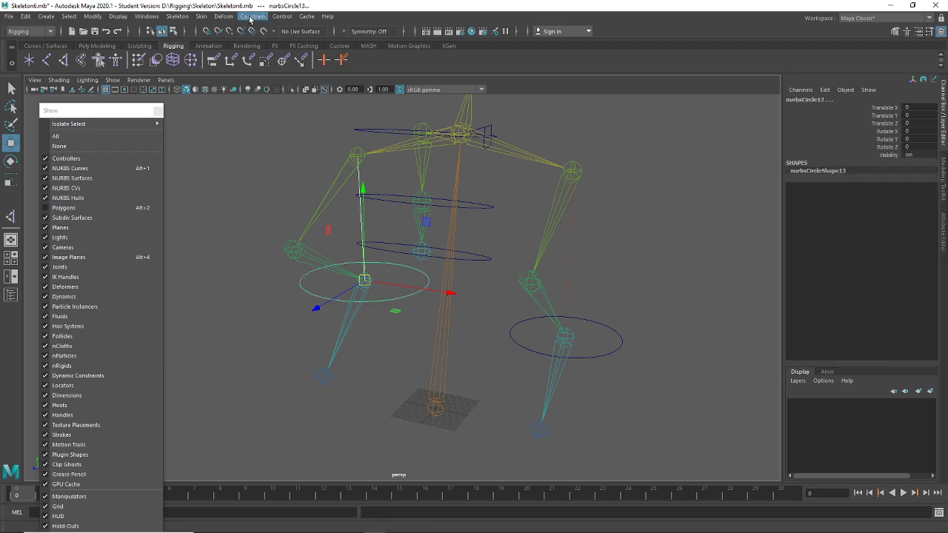
pyautogui.click(252, 16)
pyautogui.click(263, 41)
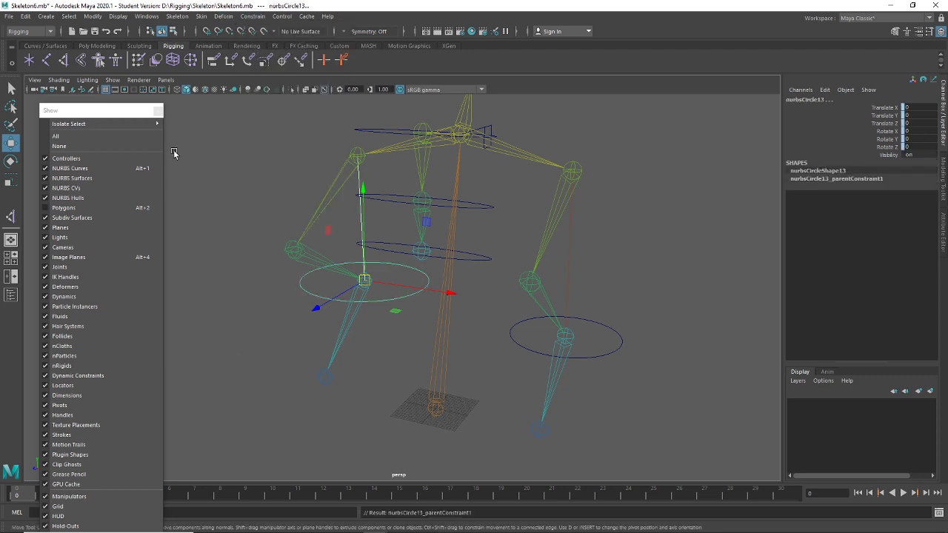
# Hide the polygon meshes and try moving the left ankle's circle control, undoing the move
pyautogui.click(74, 207)
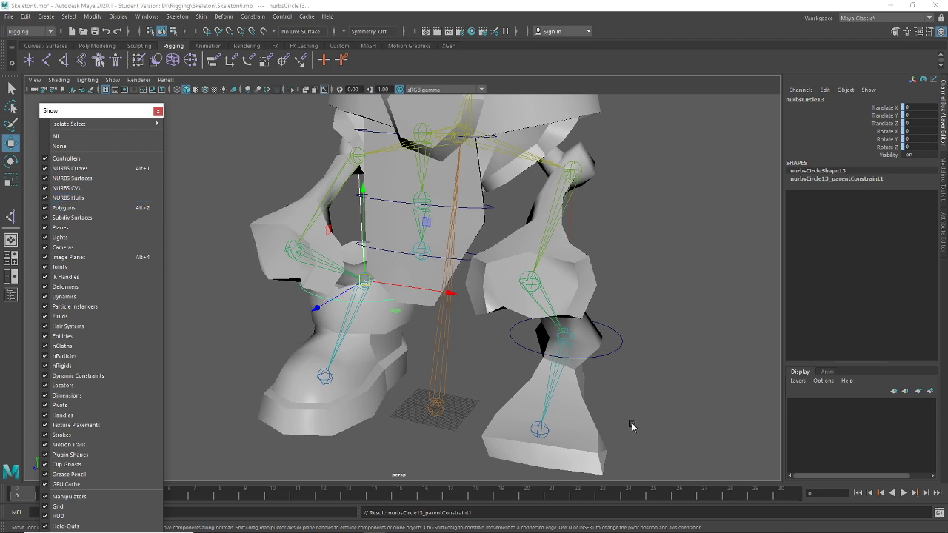
pyautogui.click(75, 209)
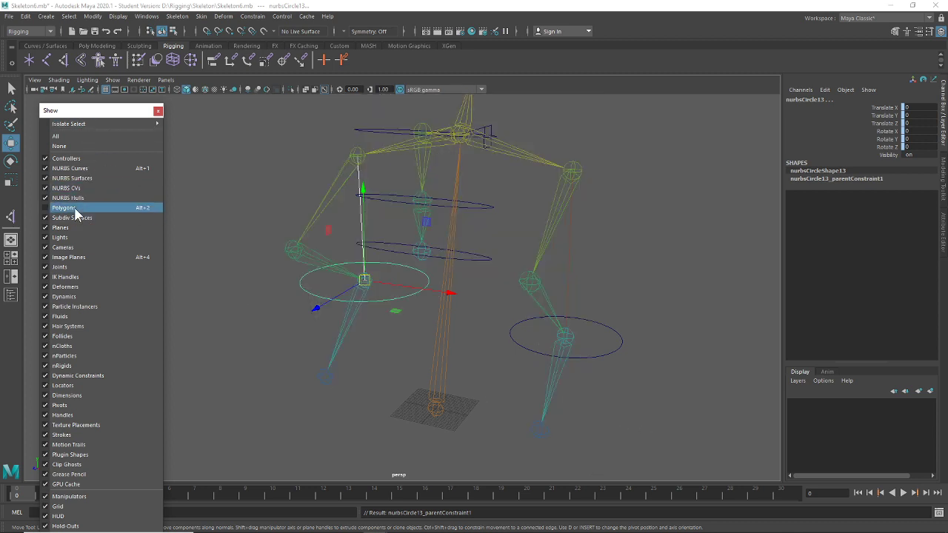
pyautogui.click(611, 350)
pyautogui.moveTo(574, 340); pyautogui.dragTo(621, 275)
pyautogui.hotkey('ctrl', 'z')
pyautogui.keyDown('alt'); pyautogui.moveTo(645, 408); pyautogui.dragTo(619, 407); pyautogui.keyUp('alt')
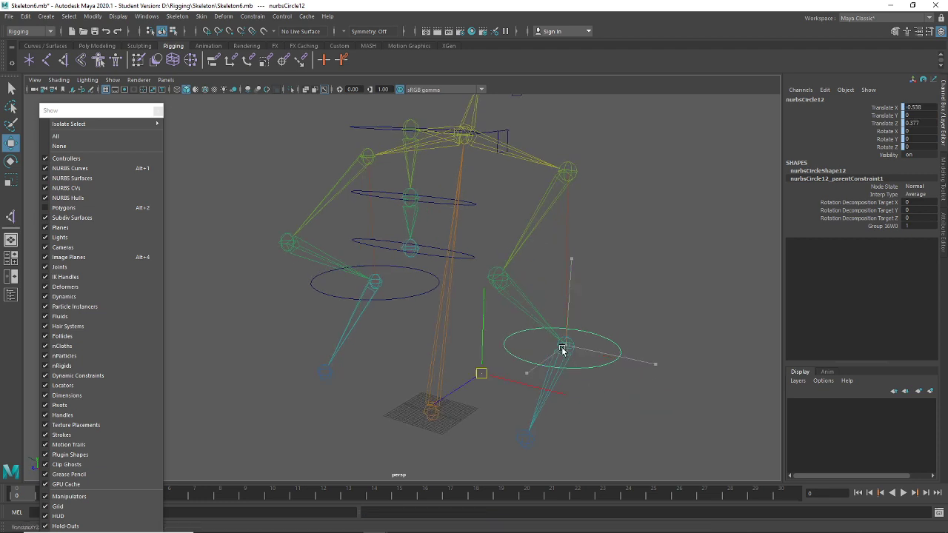
pyautogui.hotkey('ctrl', 'z')
# Try moving the right ankle's circle control and the right leg's IK handle, undoing each move
pyautogui.click(392, 299)
pyautogui.moveTo(377, 284)
pyautogui.mouseDown()
pyautogui.moveTo(425, 291)
pyautogui.moveTo(384, 302)
pyautogui.moveTo(363, 292)
pyautogui.moveTo(378, 293)
pyautogui.moveTo(377, 280)
pyautogui.mouseUp()
pyautogui.hotkey('ctrl', 'z')
pyautogui.hotkey('ctrl', 'z')
pyautogui.keyDown('alt'); pyautogui.moveTo(375, 371); pyautogui.dragTo(408, 363); pyautogui.keyUp('alt')
pyautogui.click(383, 355)
pyautogui.click(358, 294)
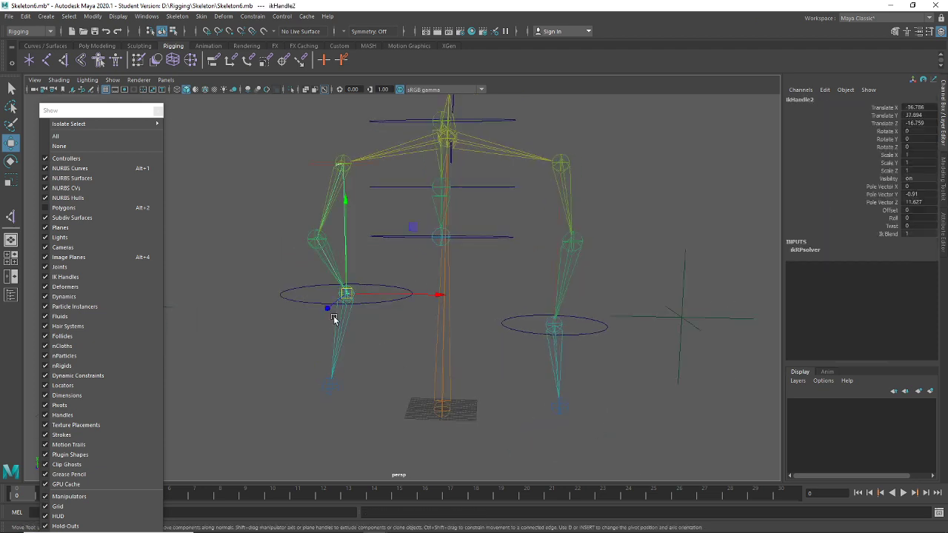
pyautogui.moveTo(349, 296); pyautogui.dragTo(369, 319)
pyautogui.hotkey('ctrl', 'z')
# Open the Hypergraph Hierarchy showing the IK handle groups beside the skeleton
pyautogui.click(147, 17)
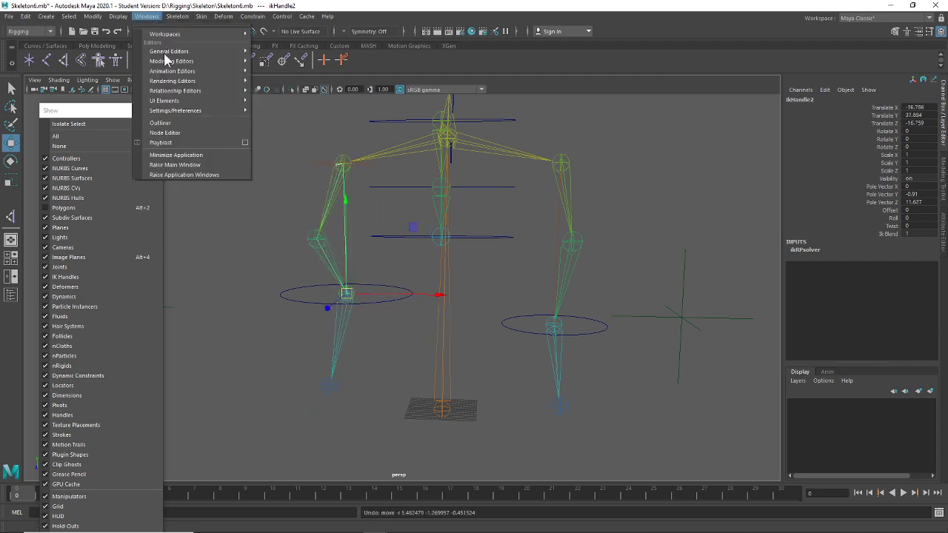
pyautogui.moveTo(174, 51)
pyautogui.click(302, 90)
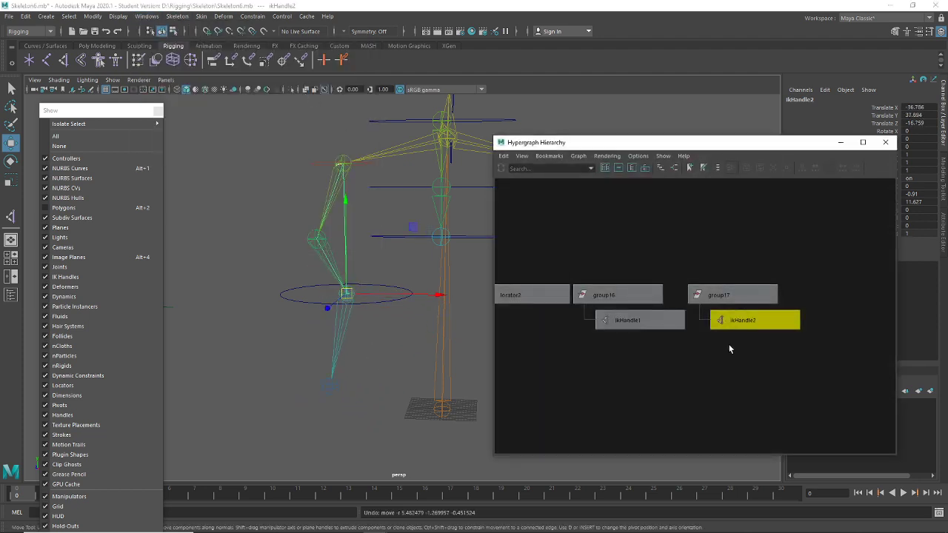
pyautogui.keyDown('alt'); pyautogui.moveTo(460, 383); pyautogui.dragTo(429, 379, button='middle'); pyautogui.keyUp('alt')
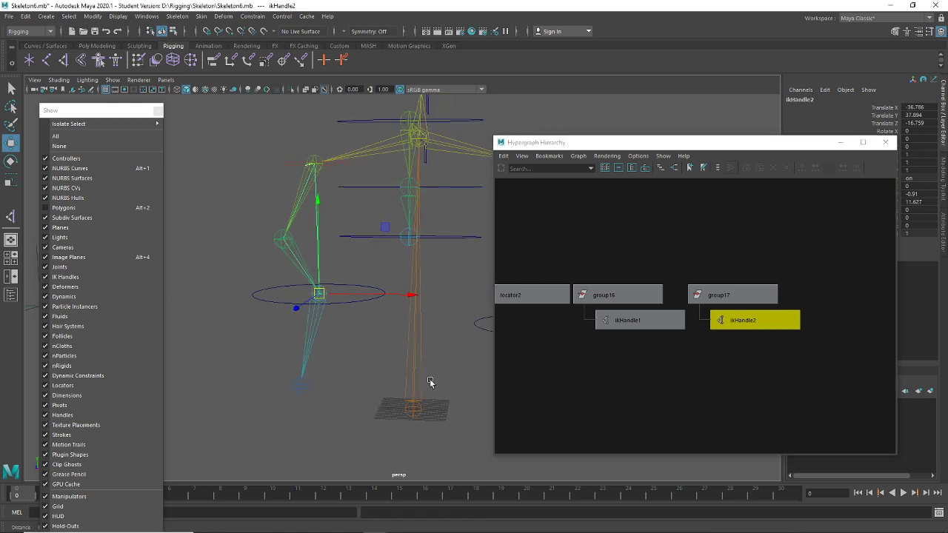
# Try moving group17, the right IK handle's group, and the right ankle's circle, undoing each move
pyautogui.click(759, 296)
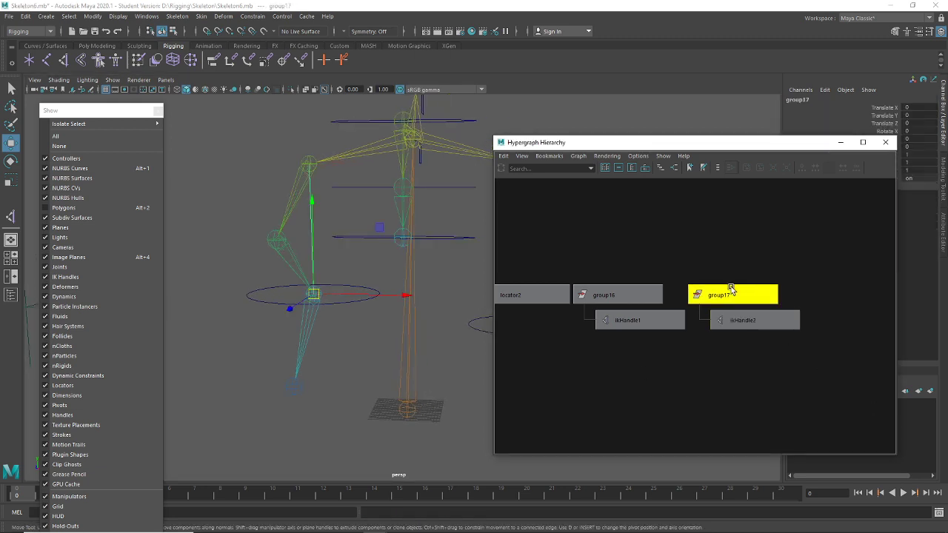
pyautogui.moveTo(315, 295)
pyautogui.mouseDown()
pyautogui.moveTo(317, 347)
pyautogui.moveTo(299, 287)
pyautogui.moveTo(297, 313)
pyautogui.moveTo(311, 296)
pyautogui.mouseUp()
pyautogui.hotkey('ctrl', 'z')
pyautogui.click(348, 308)
pyautogui.click(348, 303)
pyautogui.hotkey('ctrl', 'z')
# Delete the parent constraints under both ankle circles, nurbsCircle12 and nurbsCircle13, in the hierarchy
pyautogui.keyDown('alt'); pyautogui.moveTo(439, 345); pyautogui.dragTo(405, 341, button='middle'); pyautogui.keyUp('alt')
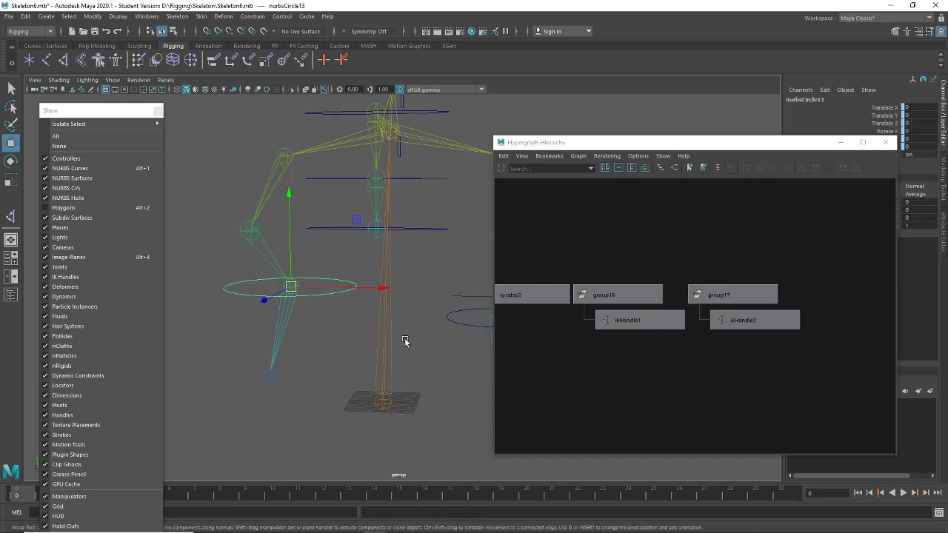
pyautogui.keyDown('shift'); pyautogui.click(454, 312); pyautogui.keyUp('shift')
pyautogui.press('f')
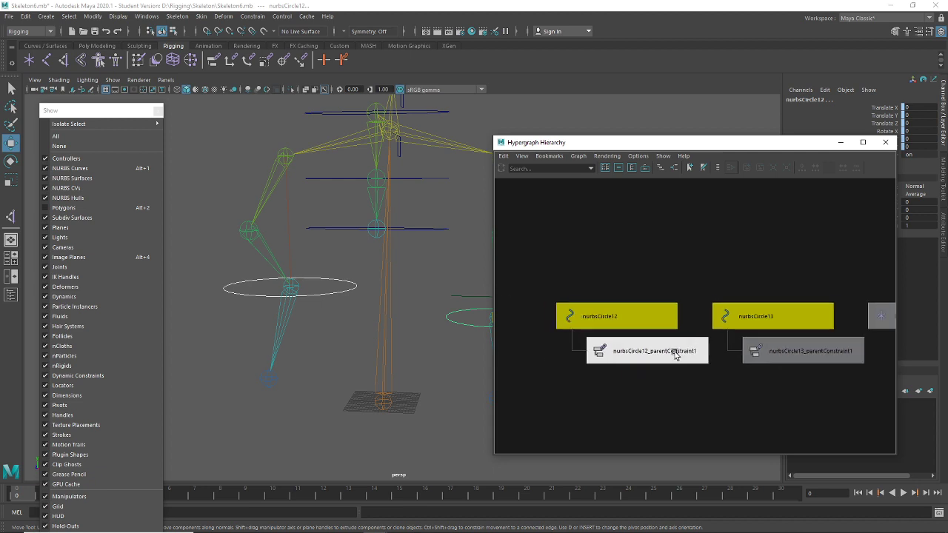
pyautogui.moveTo(573, 342); pyautogui.dragTo(575, 328)
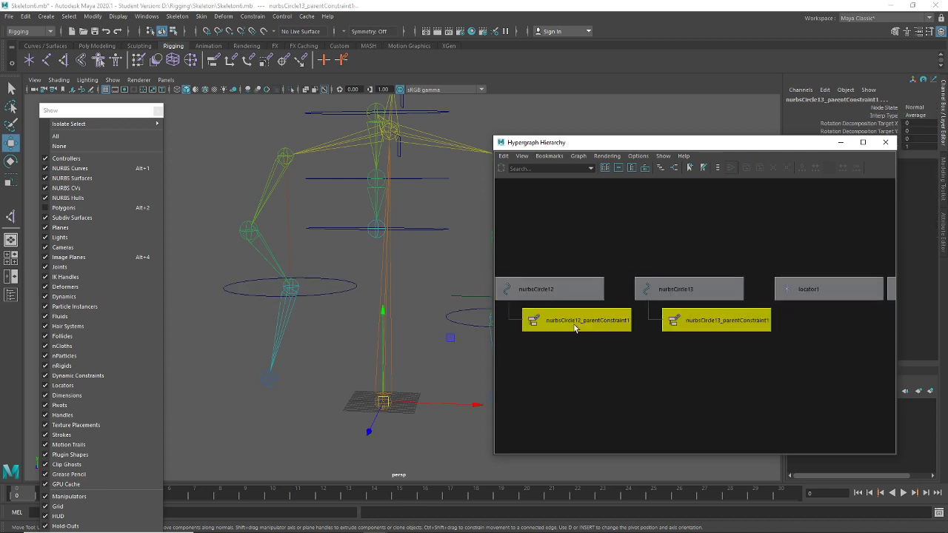
pyautogui.press('Delete')
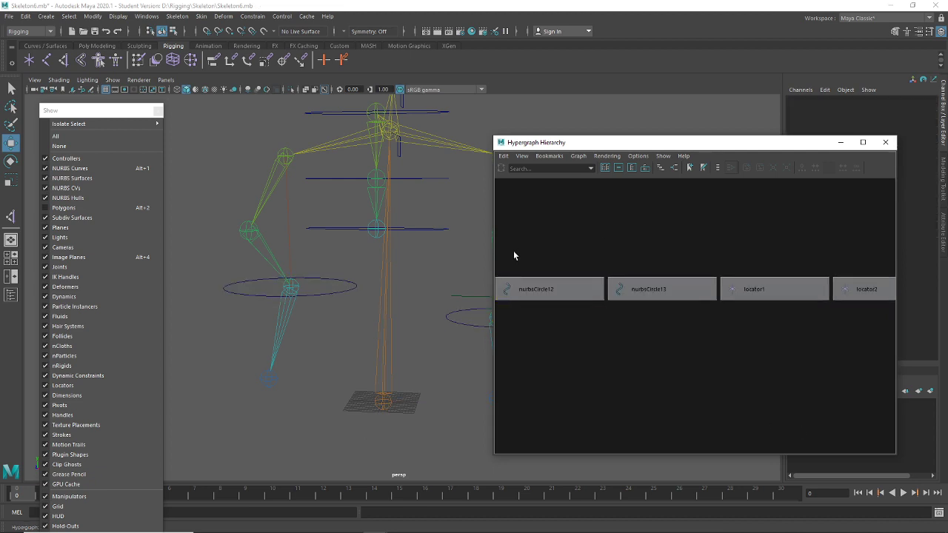
# Parent-constrain the left ankle's circle control to group16, selecting the group first and the circle last
pyautogui.keyDown('alt'); pyautogui.moveTo(400, 304); pyautogui.dragTo(336, 302); pyautogui.keyUp('alt')
pyautogui.moveTo(469, 292); pyautogui.dragTo(392, 342)
pyautogui.press('f')
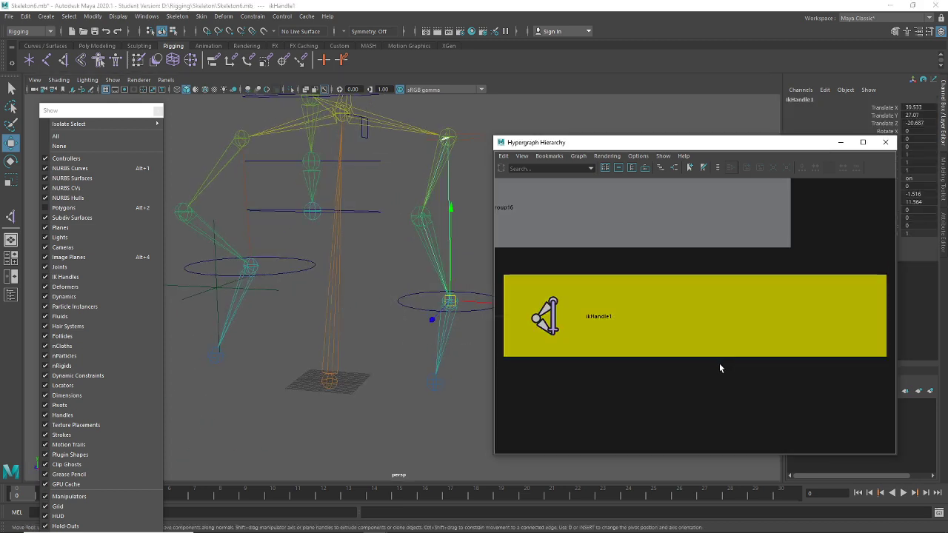
pyautogui.scroll(-5, 718, 353)
pyautogui.scroll(-2, 662, 356)
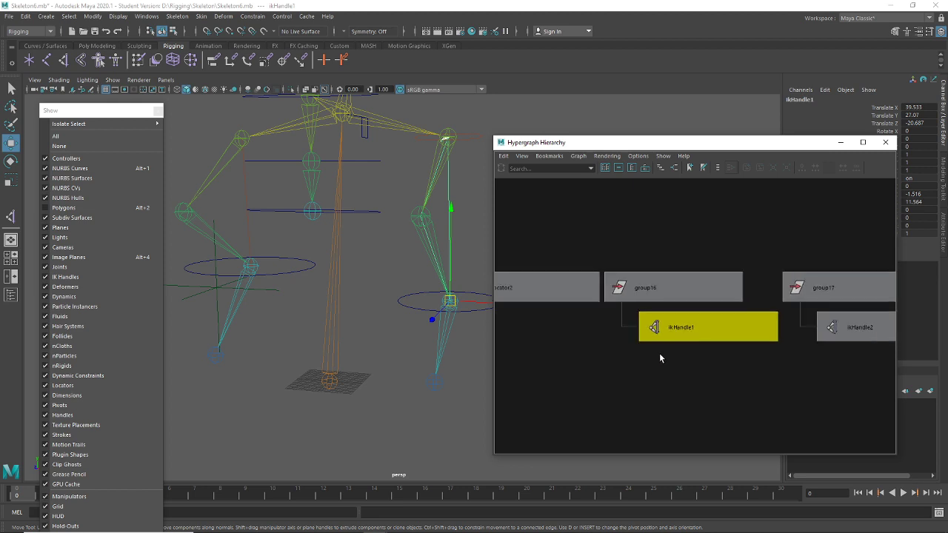
pyautogui.moveTo(388, 369)
pyautogui.keyDown('alt'); pyautogui.mouseDown()
pyautogui.moveTo(349, 377)
pyautogui.moveTo(386, 372)
pyautogui.mouseUp(); pyautogui.keyUp('alt')
pyautogui.click(608, 337)
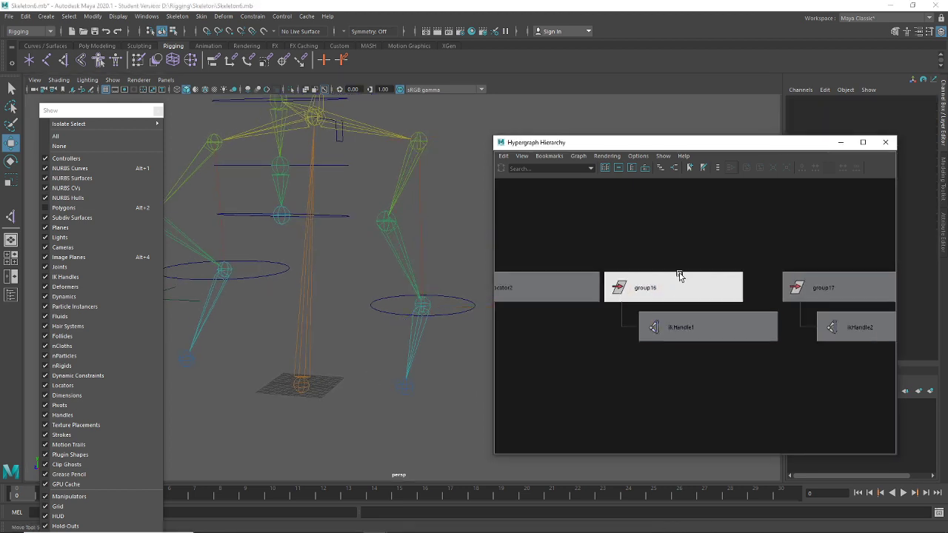
pyautogui.moveTo(682, 237); pyautogui.dragTo(664, 288)
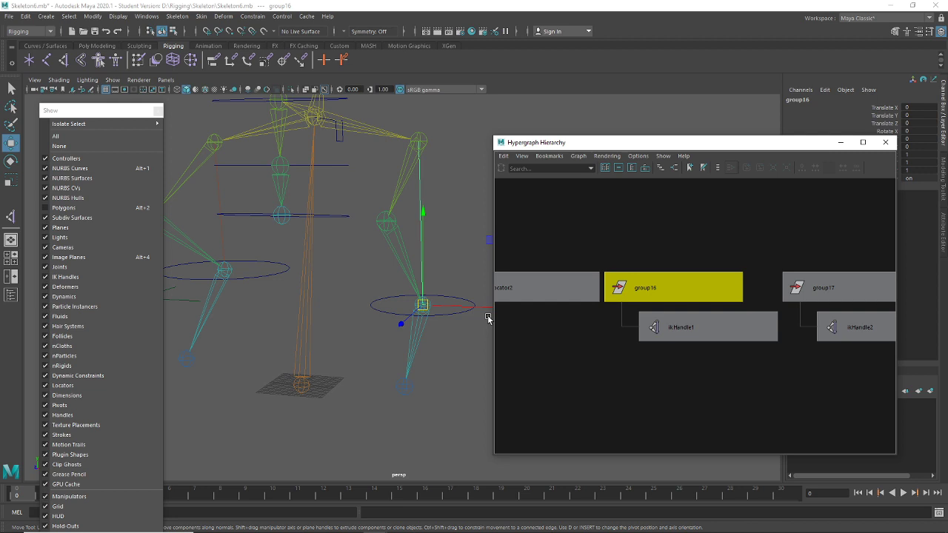
pyautogui.click(447, 316)
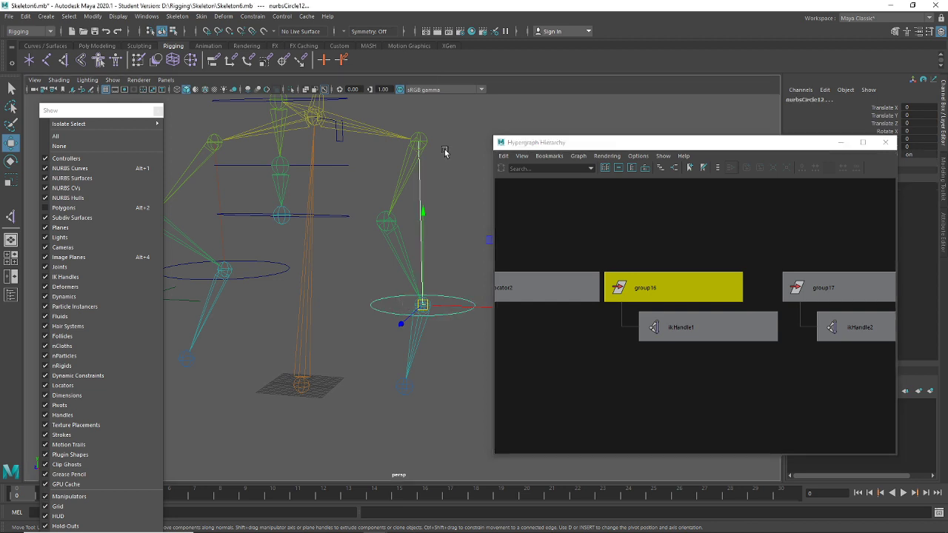
pyautogui.click(252, 16)
pyautogui.moveTo(225, 18)
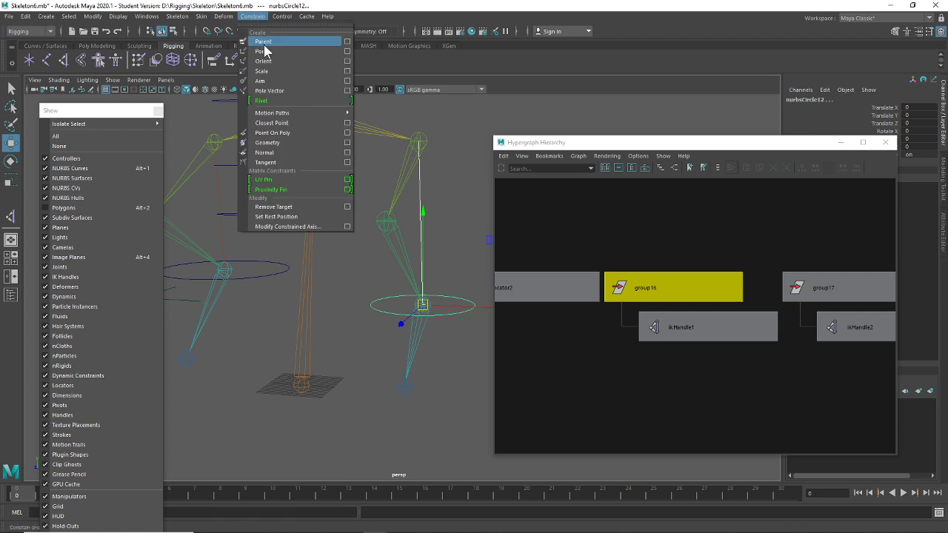
pyautogui.click(274, 49)
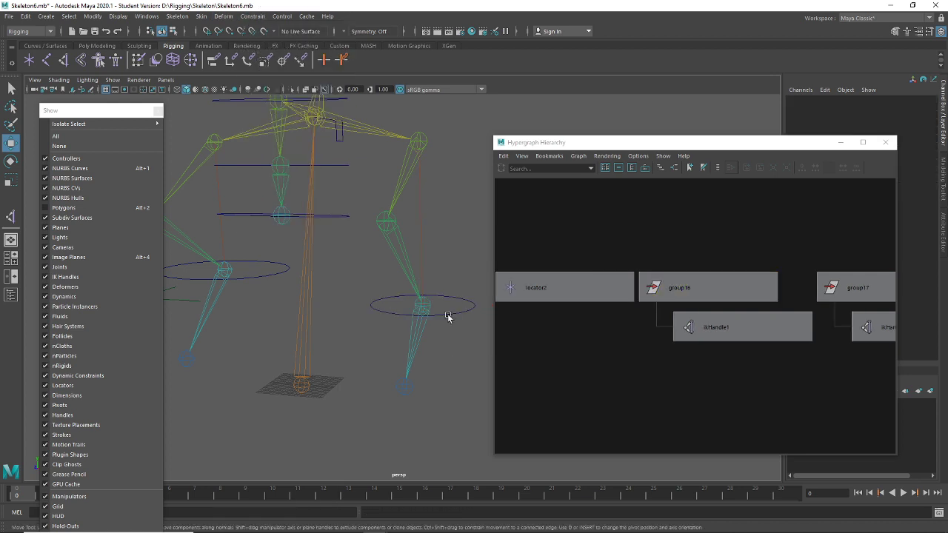
# Test the constraint by moving the left ankle's circle, and undo both the move and the parent constraint
pyautogui.moveTo(427, 311); pyautogui.dragTo(372, 363)
pyautogui.hotkey('ctrl', 'z')
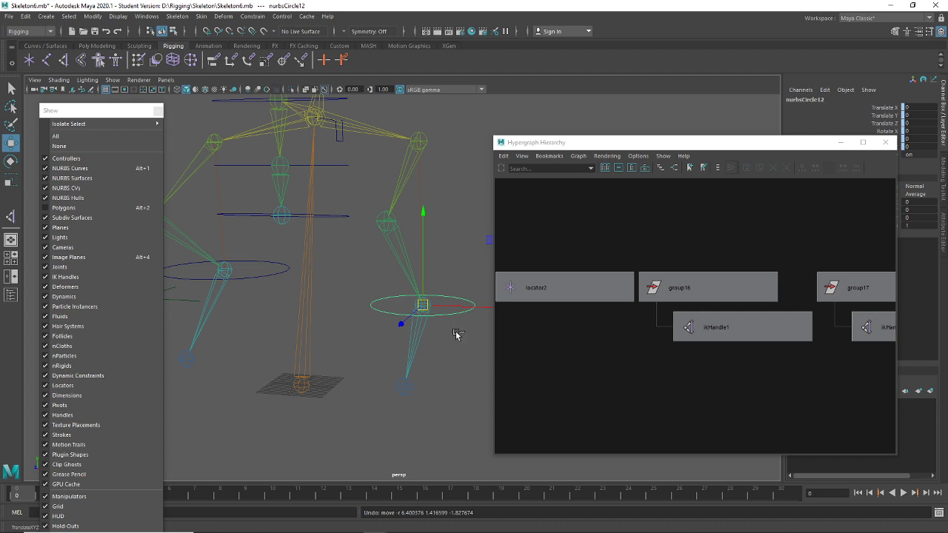
pyautogui.hotkey('ctrl', 'z')
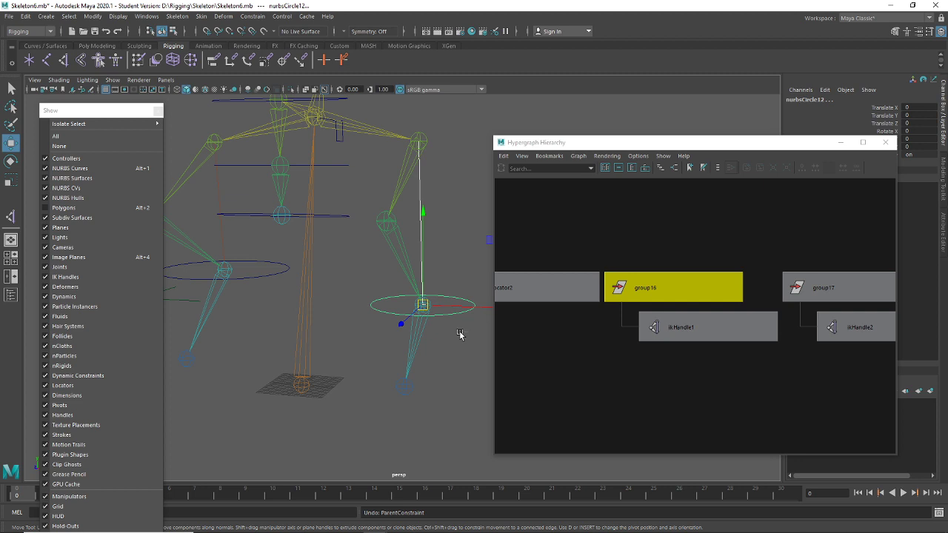
# Try moving the unconstrained left ankle circle on its own and undo the moves
pyautogui.click(435, 368)
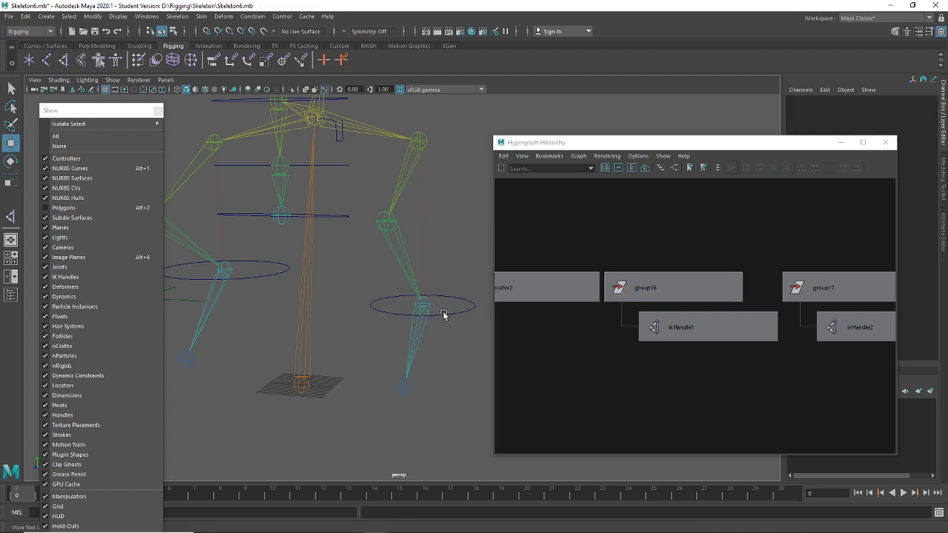
pyautogui.click(443, 315)
pyautogui.moveTo(425, 314)
pyautogui.mouseDown()
pyautogui.moveTo(408, 339)
pyautogui.moveTo(434, 309)
pyautogui.moveTo(426, 318)
pyautogui.mouseUp()
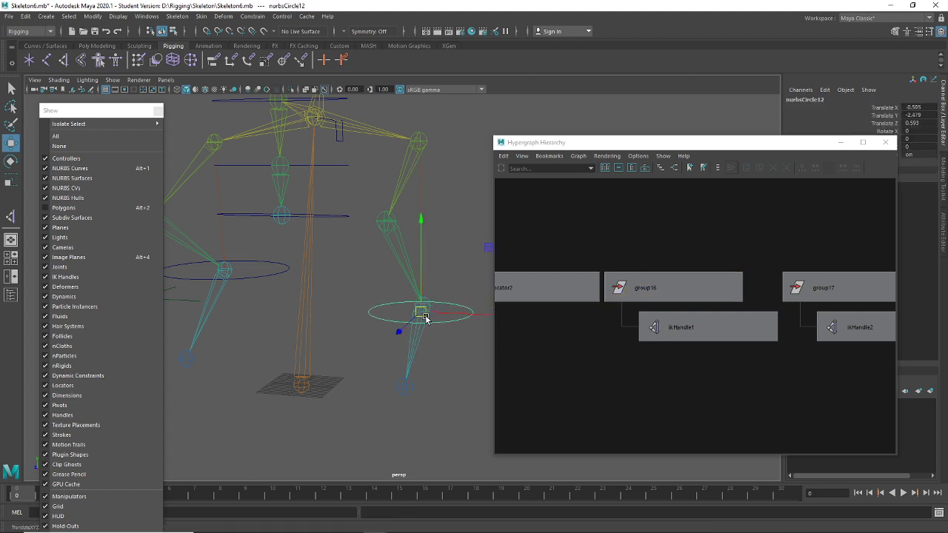
pyautogui.hotkey('ctrl', 'z')
pyautogui.click(647, 392)
pyautogui.press('f')
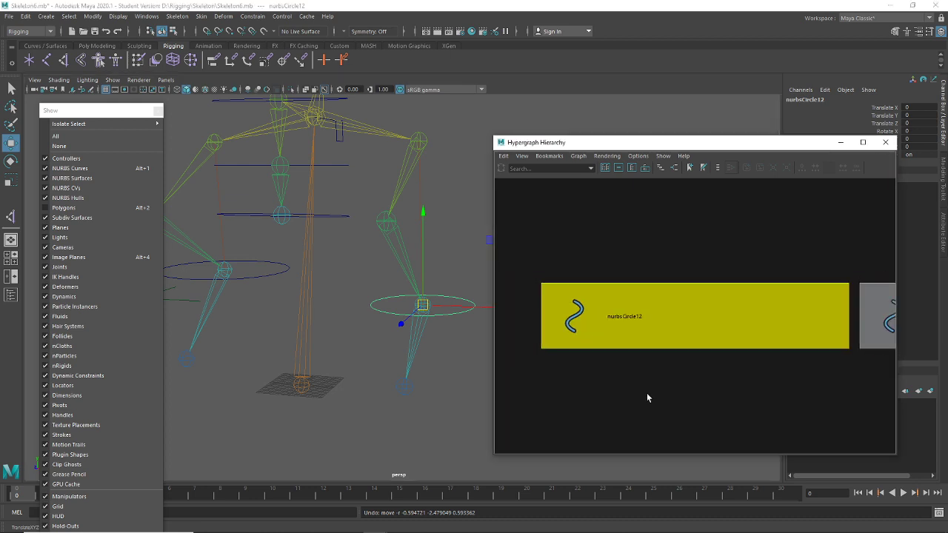
pyautogui.moveTo(424, 307)
pyautogui.mouseDown()
pyautogui.moveTo(329, 296)
pyautogui.moveTo(378, 372)
pyautogui.moveTo(462, 288)
pyautogui.moveTo(396, 288)
pyautogui.moveTo(425, 311)
pyautogui.moveTo(403, 311)
pyautogui.moveTo(432, 311)
pyautogui.moveTo(423, 311)
pyautogui.mouseUp()
pyautogui.hotkey('ctrl', 'z')
pyautogui.hotkey('ctrl', 'z')
# Select both ankle circles, nurbsCircle12 and nurbsCircle13, in the hierarchy and delete them
pyautogui.scroll(-3, 671, 337)
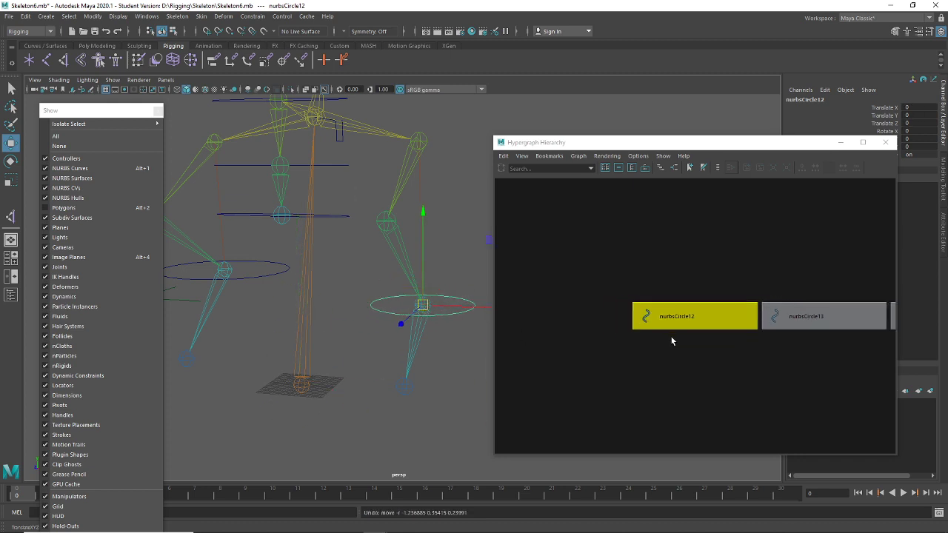
pyautogui.moveTo(656, 286); pyautogui.dragTo(767, 362)
pyautogui.moveTo(373, 371)
pyautogui.keyDown('alt'); pyautogui.mouseDown()
pyautogui.moveTo(360, 364)
pyautogui.moveTo(378, 370)
pyautogui.mouseUp(); pyautogui.keyUp('alt')
pyautogui.moveTo(259, 245)
pyautogui.mouseDown()
pyautogui.moveTo(250, 252)
pyautogui.moveTo(259, 246)
pyautogui.mouseUp()
pyautogui.hotkey('ctrl', 'z')
pyautogui.scroll(-1, 699, 385)
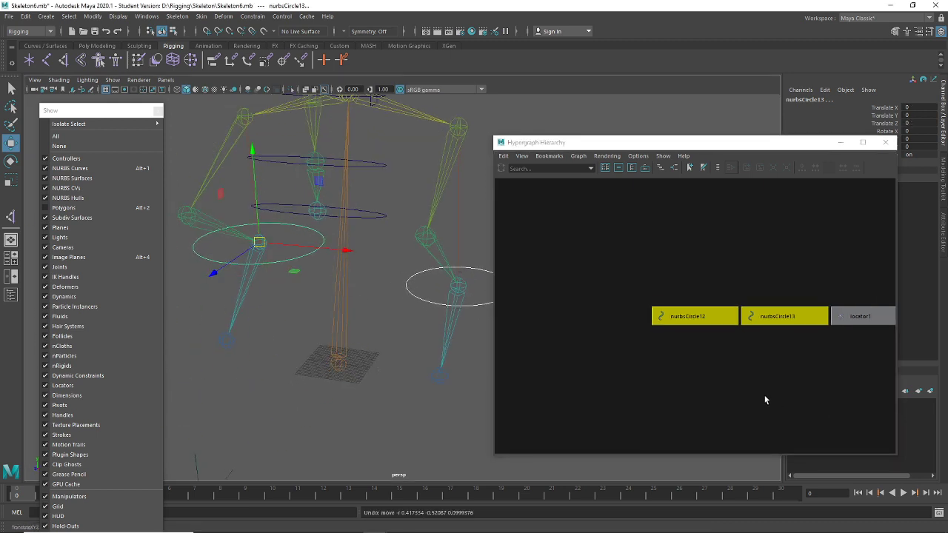
pyautogui.scroll(-3, 461, 377)
pyautogui.click(614, 311)
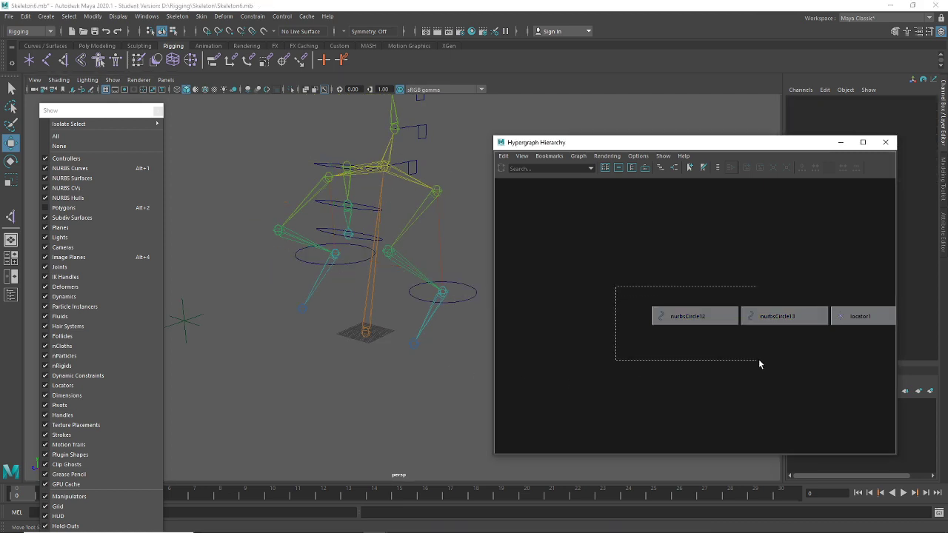
pyautogui.moveTo(758, 364); pyautogui.dragTo(766, 364)
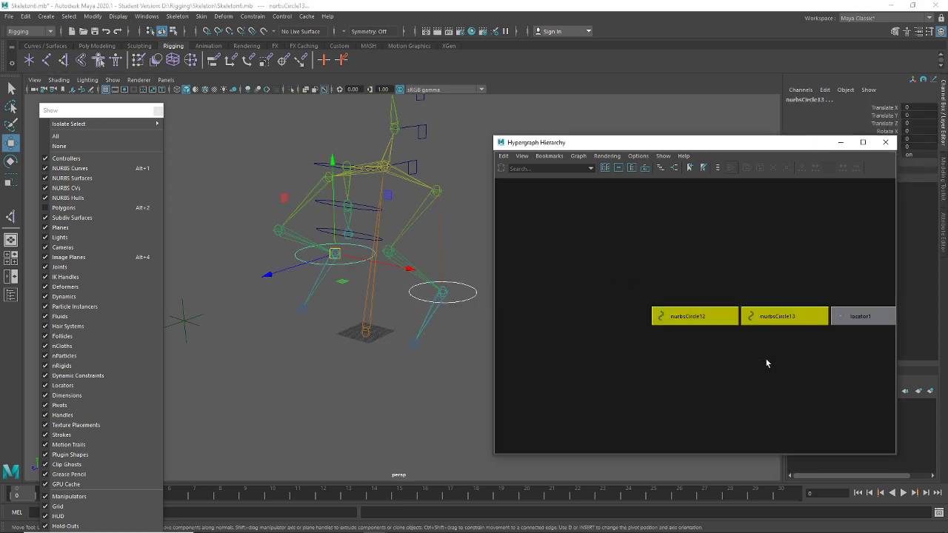
pyautogui.press('Delete')
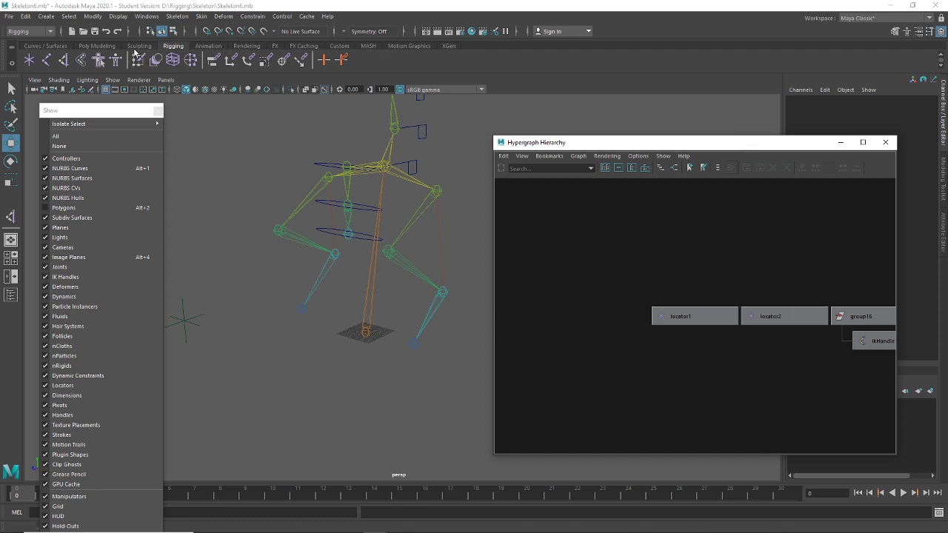
# Create a new NURBS circle at the origin and scale it uniformly to about 18.95
pyautogui.click(50, 31)
pyautogui.click(30, 43)
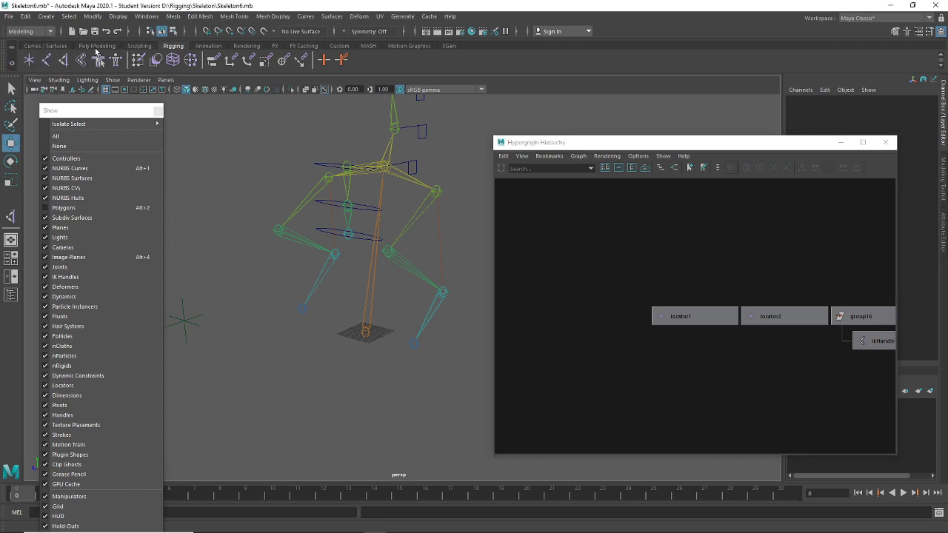
pyautogui.click(46, 45)
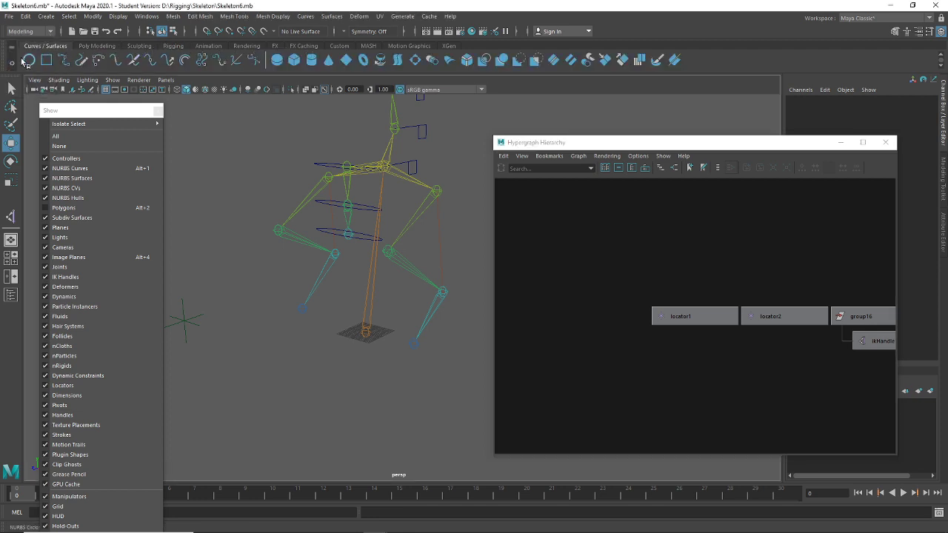
pyautogui.click(30, 60)
pyautogui.scroll(5, 339, 353)
pyautogui.press('r')
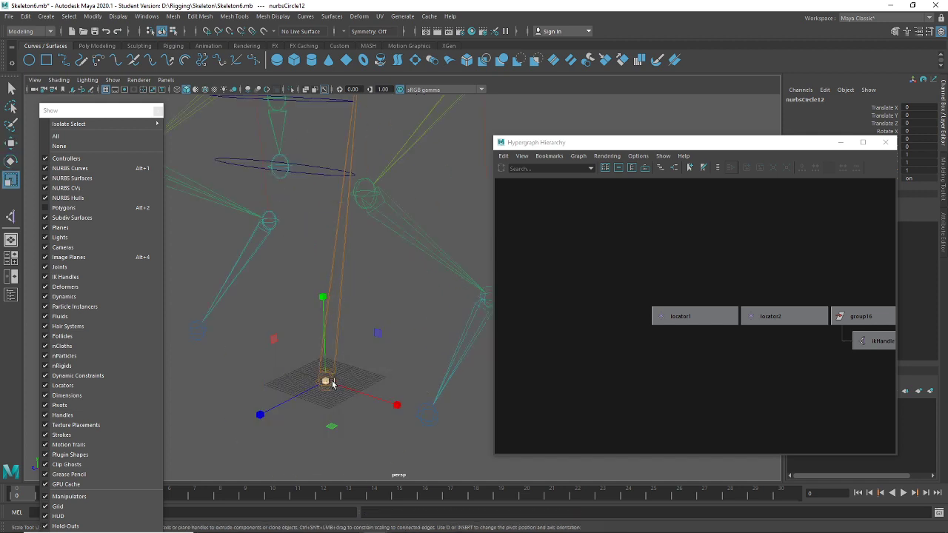
pyautogui.moveTo(328, 381); pyautogui.dragTo(413, 383)
pyautogui.scroll(-3, 415, 382)
pyautogui.press('w')
pyautogui.scroll(3, 385, 360)
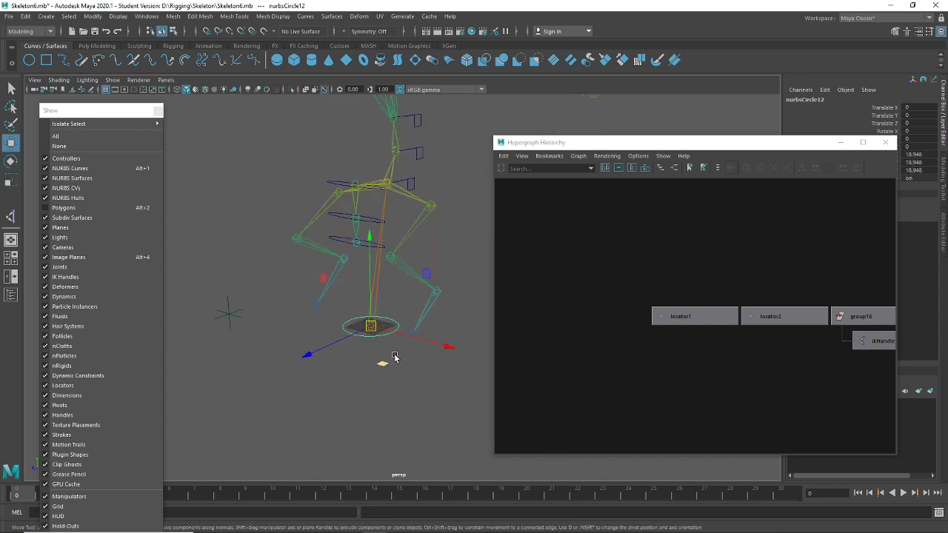
# Snap the new circle to the left ankle joint and a duplicate to the right one, and show the polygon meshes
pyautogui.moveTo(353, 358); pyautogui.dragTo(311, 242)
pyautogui.hotkey('ctrl', 'd')
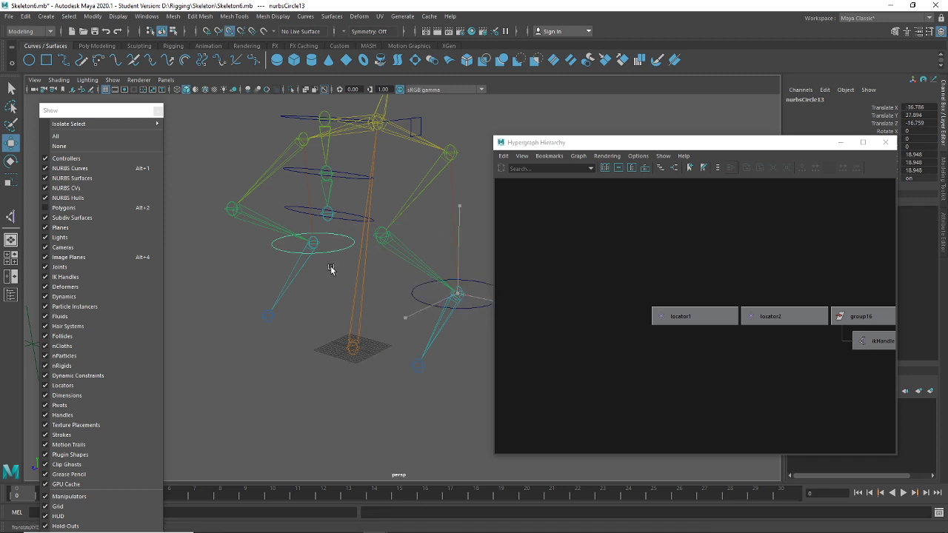
pyautogui.click(64, 208)
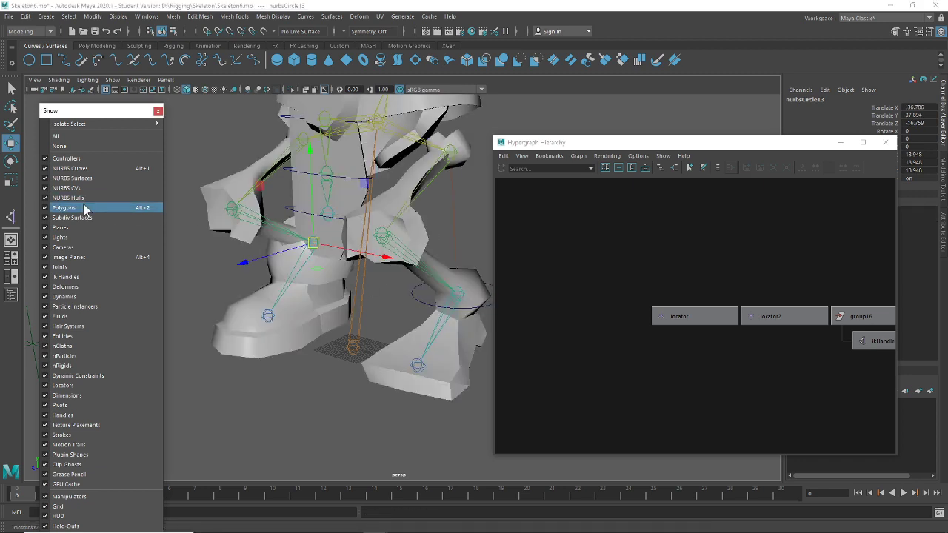
# Scale the left ankle circle uniformly to about 20.51 and the right ankle circle to about 25.91
pyautogui.scroll(3, 328, 328)
pyautogui.click(406, 268)
pyautogui.press('r')
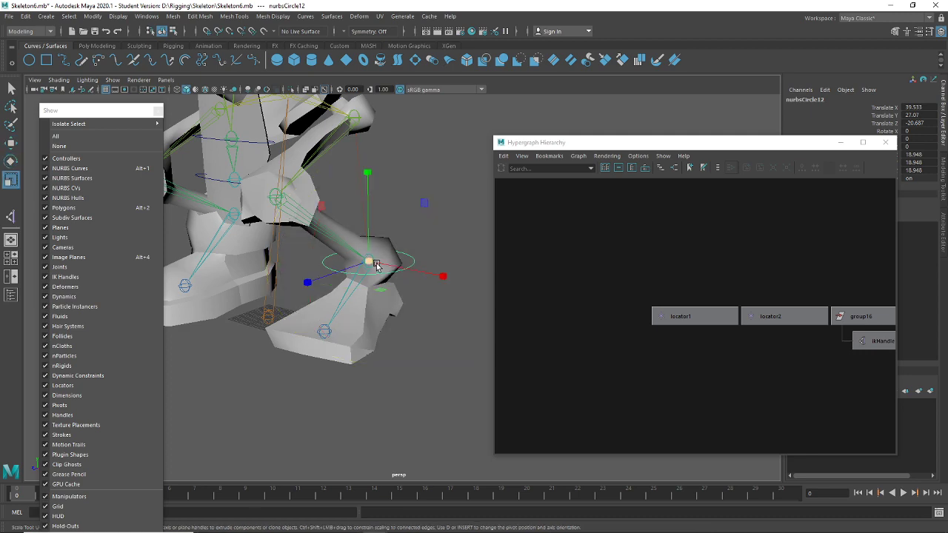
pyautogui.moveTo(368, 262); pyautogui.dragTo(389, 264)
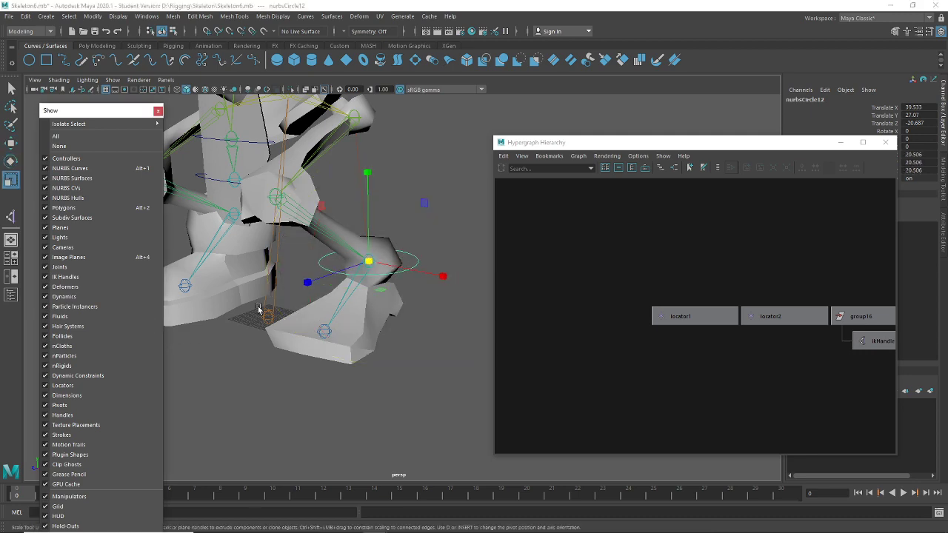
pyautogui.keyDown('alt'); pyautogui.moveTo(348, 311); pyautogui.dragTo(396, 307); pyautogui.keyUp('alt')
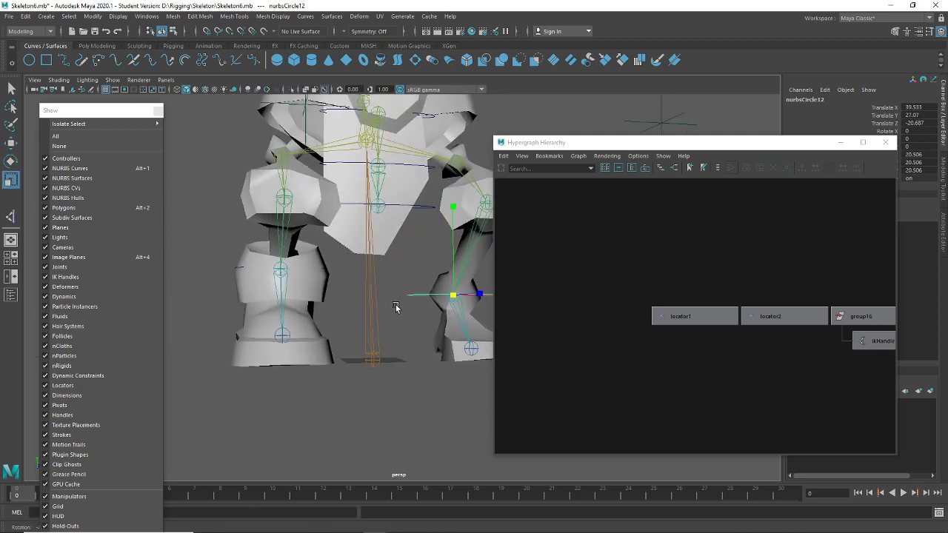
pyautogui.click(237, 268)
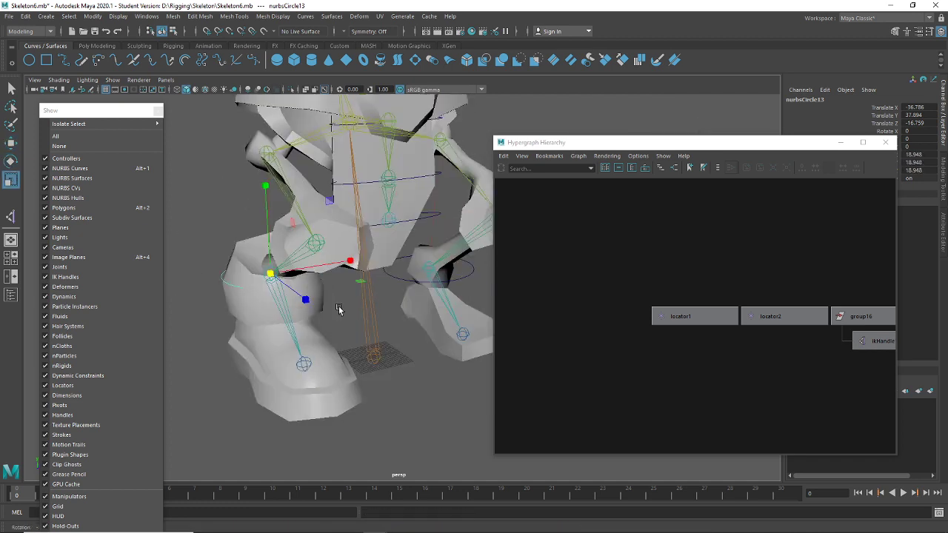
pyautogui.keyDown('alt'); pyautogui.moveTo(248, 271); pyautogui.dragTo(357, 368); pyautogui.keyUp('alt')
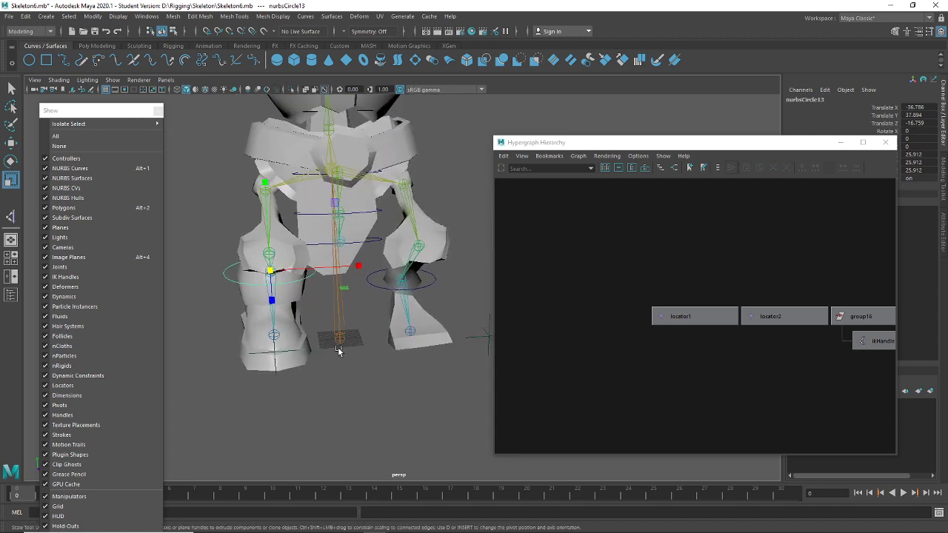
# Delete the history of both ankle circles and freeze their translate, rotate and scale transformations
pyautogui.click(427, 288)
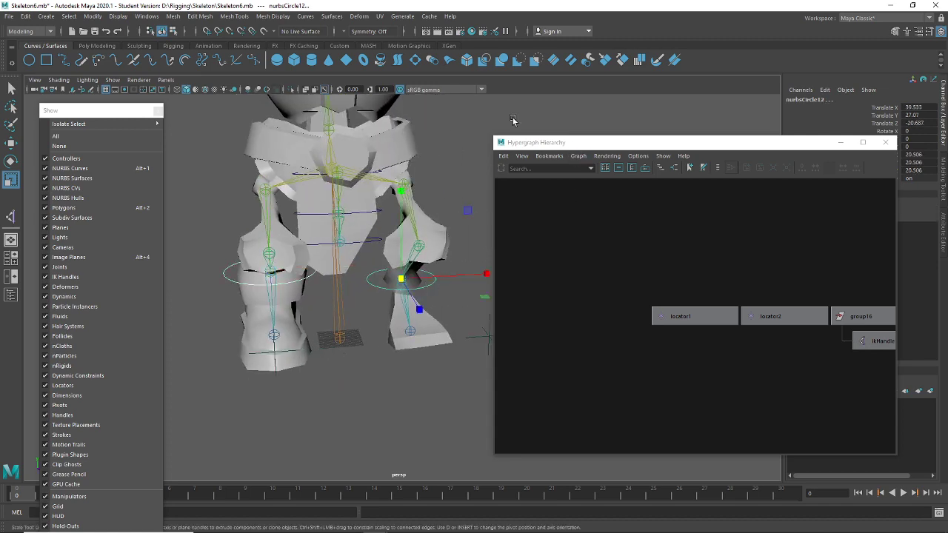
pyautogui.click(46, 16)
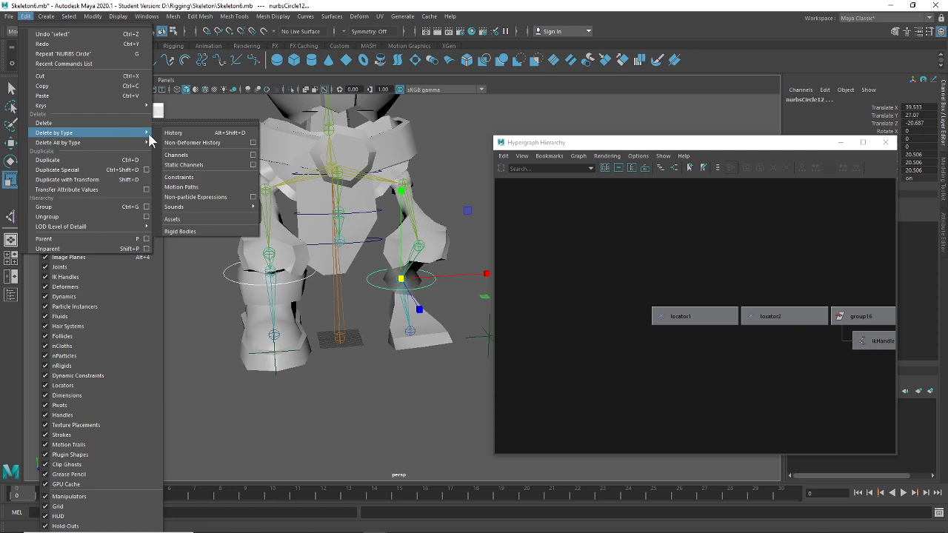
pyautogui.click(163, 131)
pyautogui.click(92, 17)
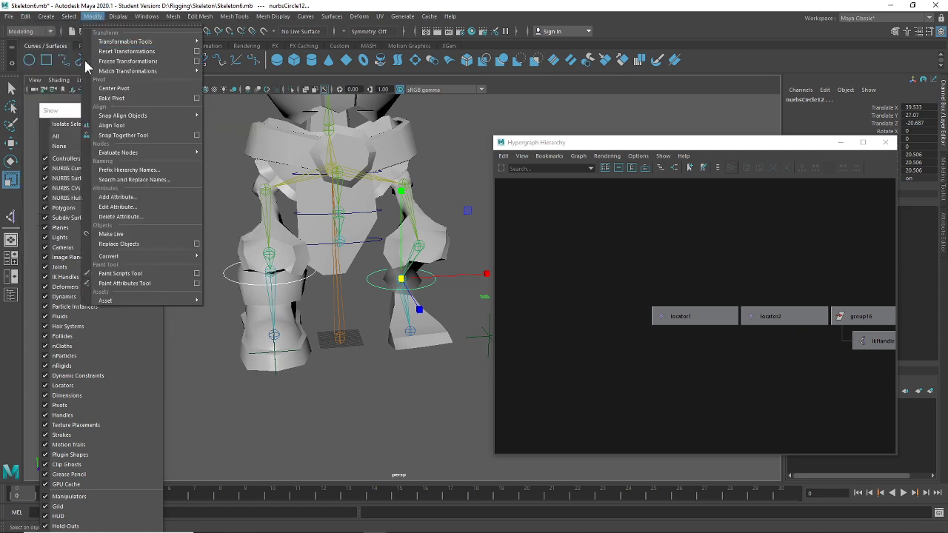
pyautogui.click(197, 61)
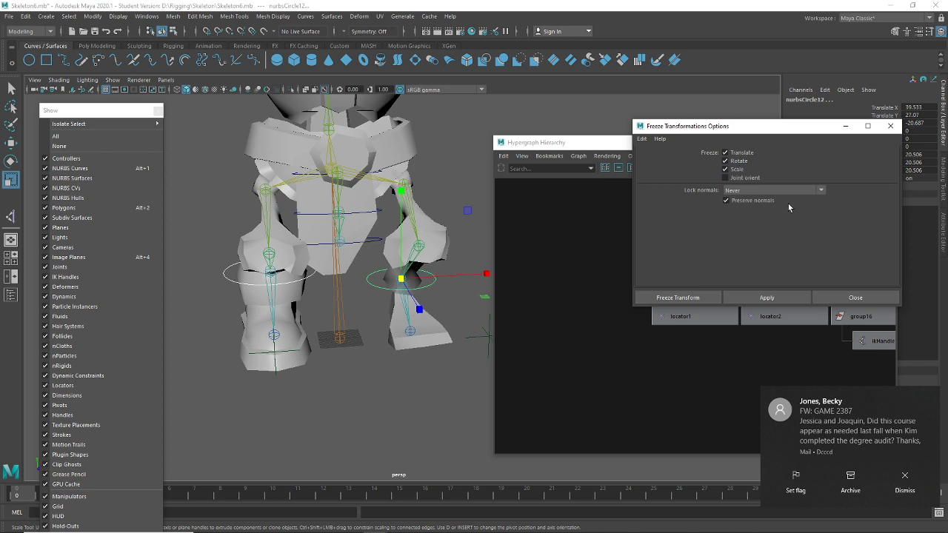
pyautogui.click(795, 304)
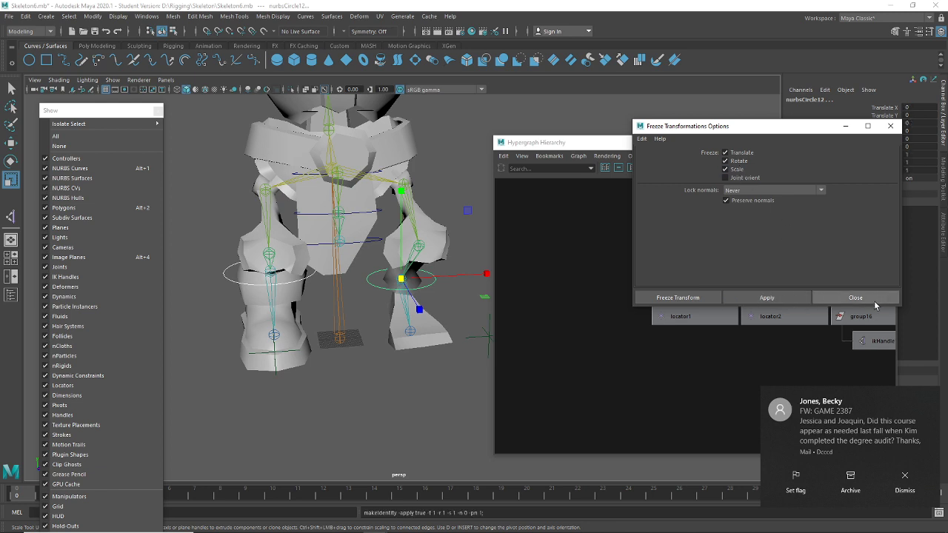
pyautogui.click(855, 297)
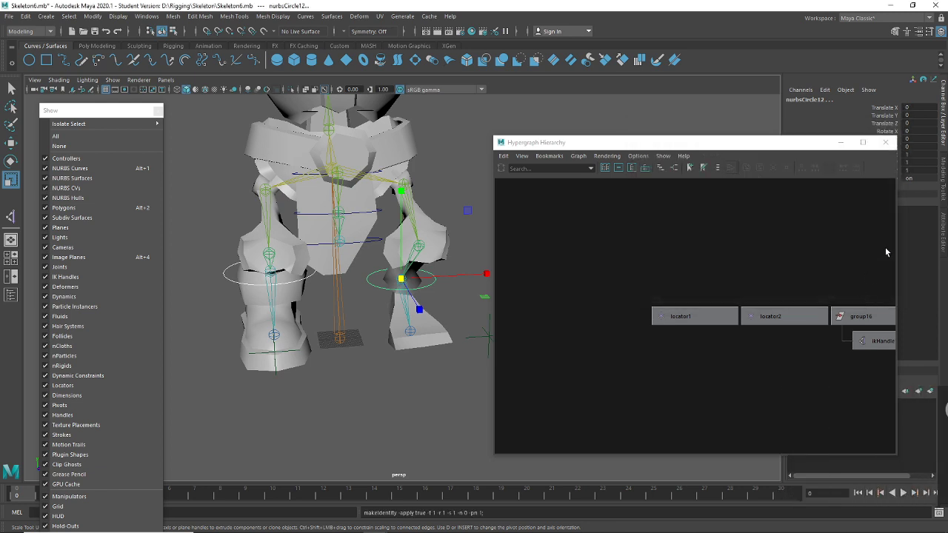
# Lock and hide the Scale X, Y and Z channels of both ankle circles
pyautogui.moveTo(810, 145); pyautogui.dragTo(769, 186)
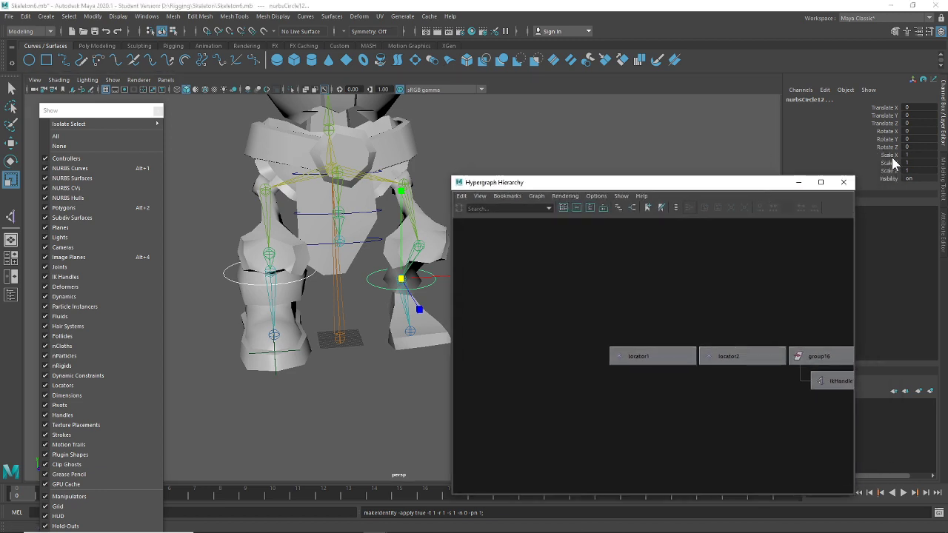
pyautogui.moveTo(891, 157); pyautogui.dragTo(893, 171)
pyautogui.rightClick(870, 159)
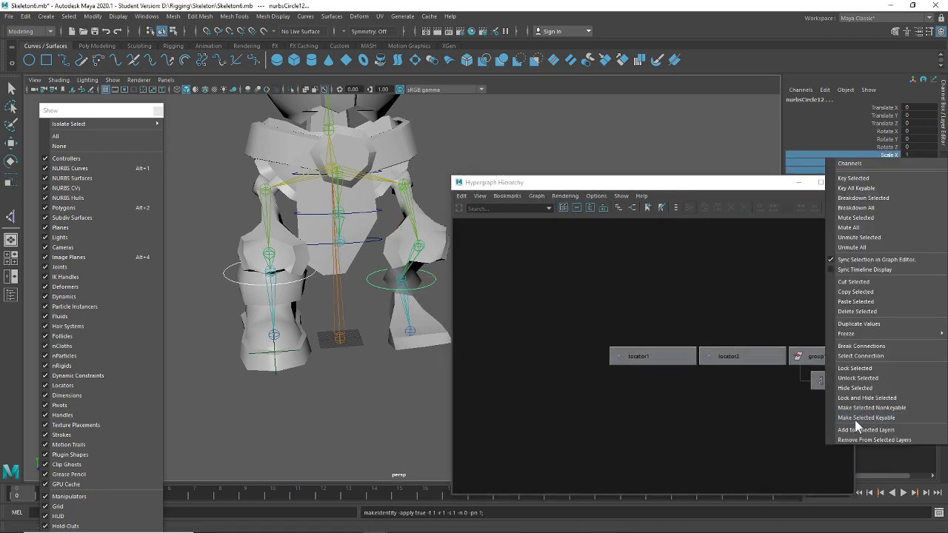
pyautogui.click(876, 398)
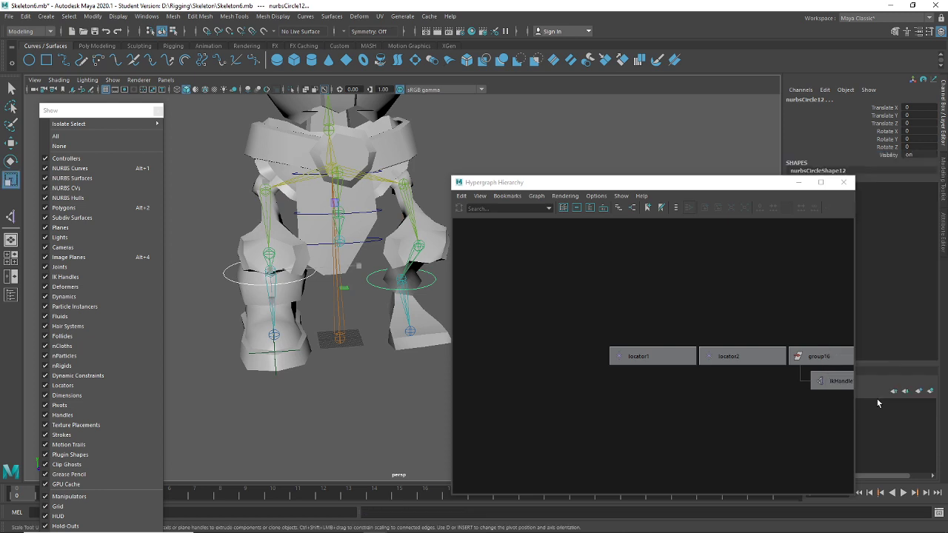
# Examine the nodes nurbsCircle12 and nurbsCircle13 of the ankle circles in the hierarchy
pyautogui.moveTo(561, 183); pyautogui.dragTo(574, 134)
pyautogui.press('f')
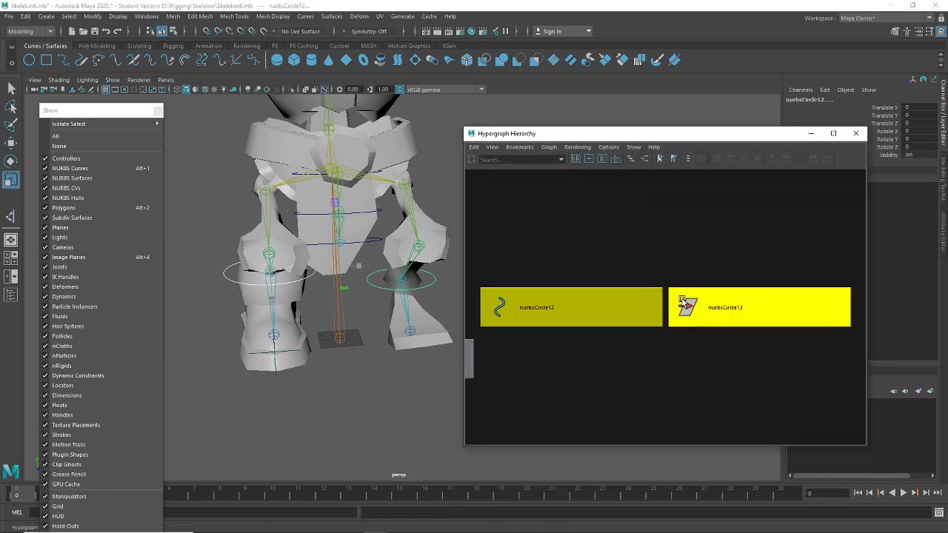
pyautogui.scroll(-3, 683, 302)
pyautogui.click(607, 262)
pyautogui.click(603, 308)
pyautogui.click(730, 314)
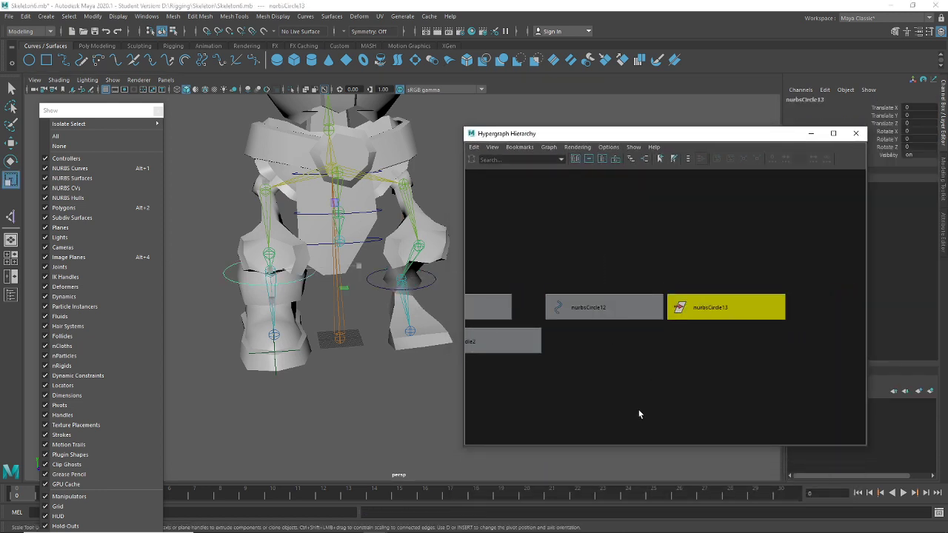
pyautogui.click(606, 262)
pyautogui.click(592, 307)
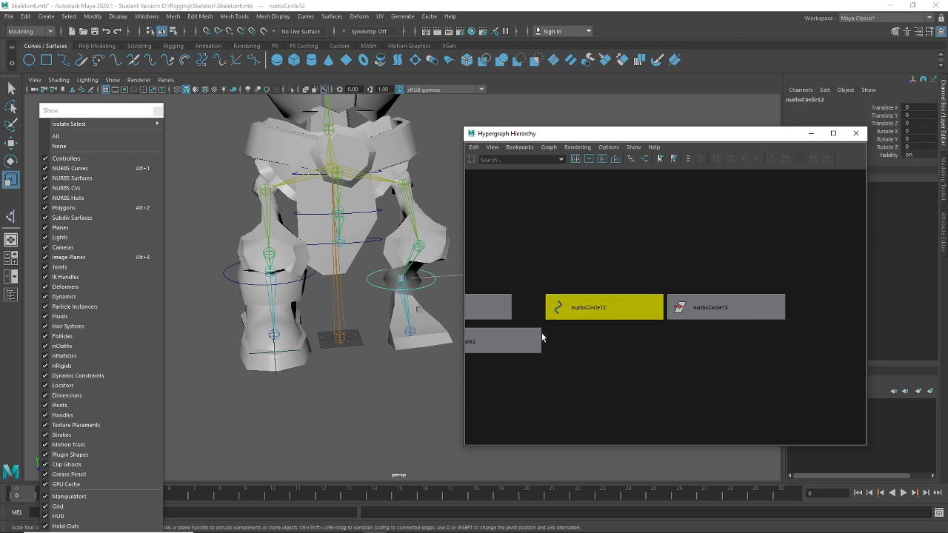
pyautogui.press('f')
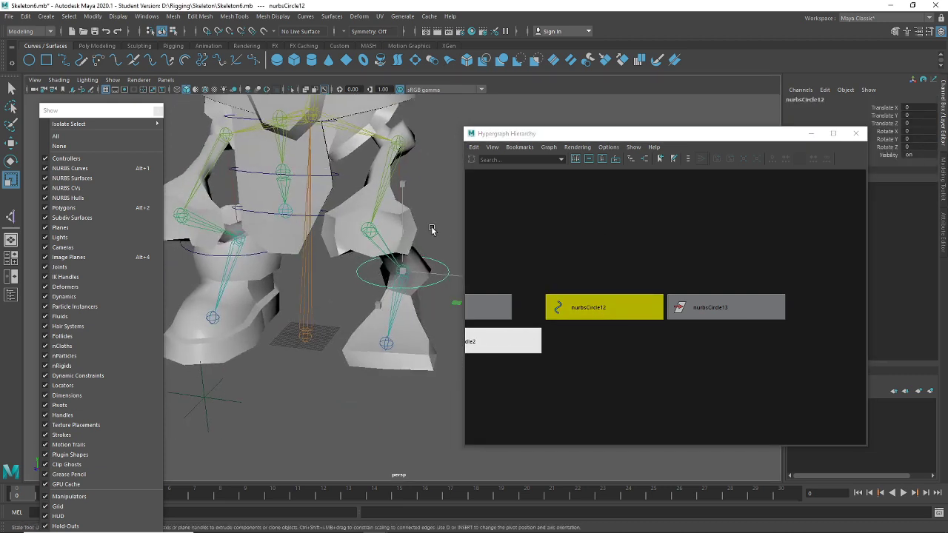
# Try to parent-constrain the left ankle circle, nurbsCircle12, to group16, the group holding ikHandle1
pyautogui.click(429, 244)
pyautogui.press('f')
pyautogui.scroll(-5, 649, 328)
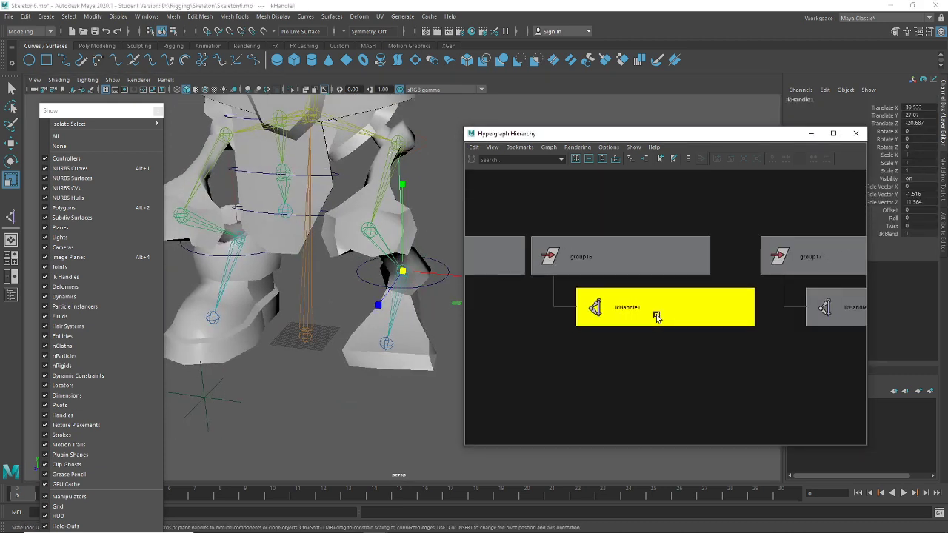
pyautogui.click(625, 280)
pyautogui.click(620, 259)
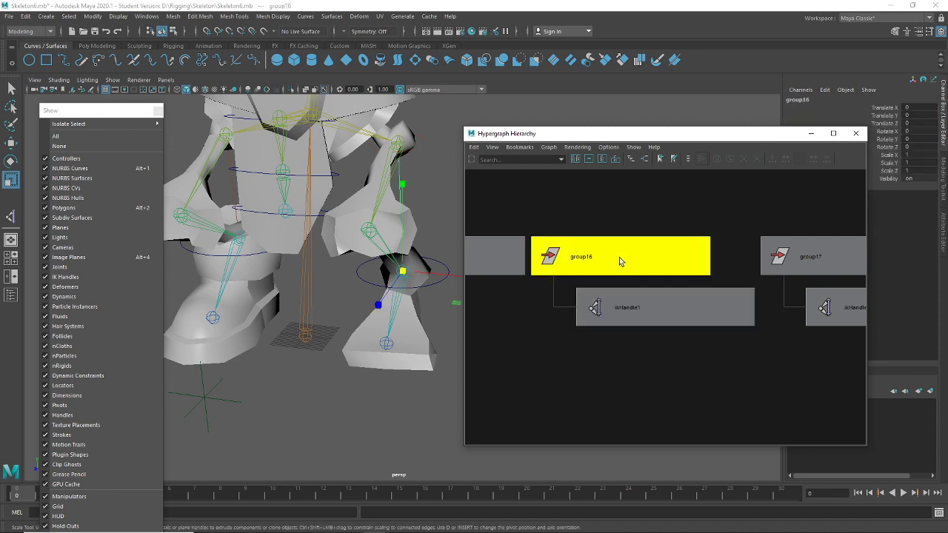
pyautogui.click(437, 285)
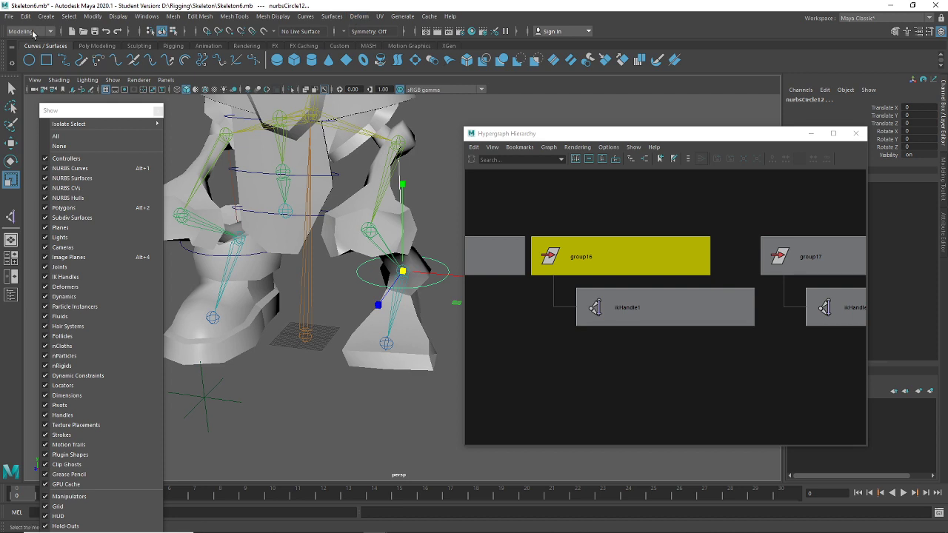
pyautogui.press('F3')
pyautogui.click(252, 16)
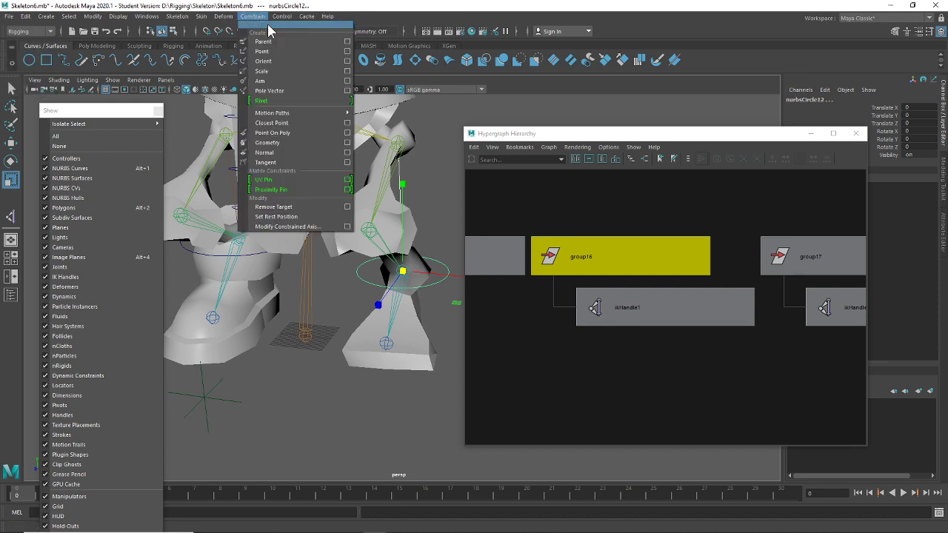
pyautogui.click(274, 40)
# Test the left ankle circle by moving it, and undo the move and the parent constraint
pyautogui.click(359, 276)
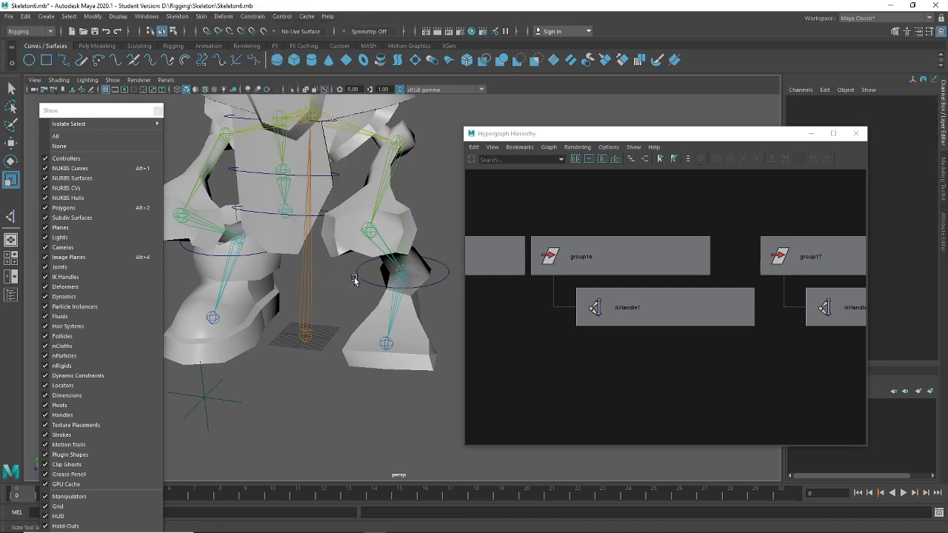
pyautogui.click(358, 279)
pyautogui.press('w')
pyautogui.moveTo(403, 277); pyautogui.dragTo(384, 278)
pyautogui.hotkey('ctrl', 'z')
pyautogui.hotkey('ctrl', 'z')
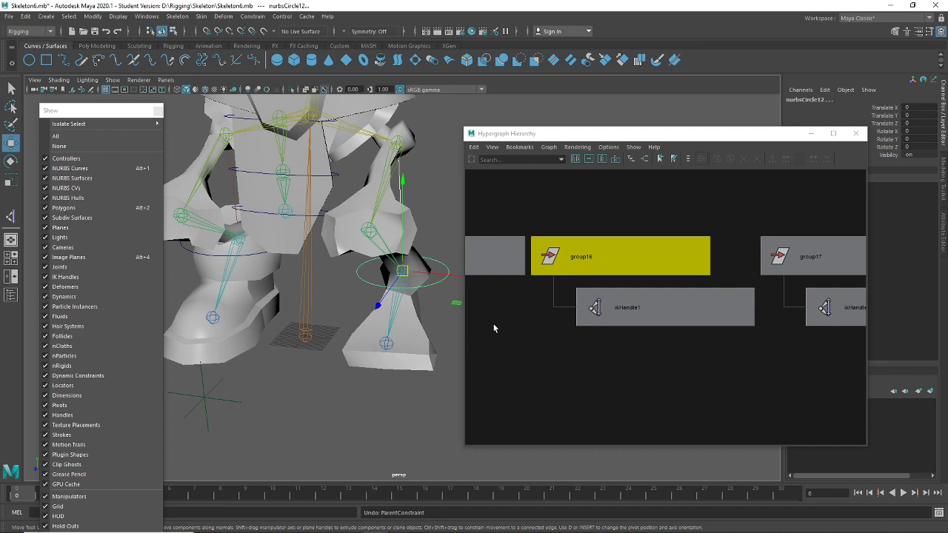
# Parent group16, which holds ikHandle1, under the left ankle circle nurbsCircle12
pyautogui.click(466, 339)
pyautogui.click(619, 258)
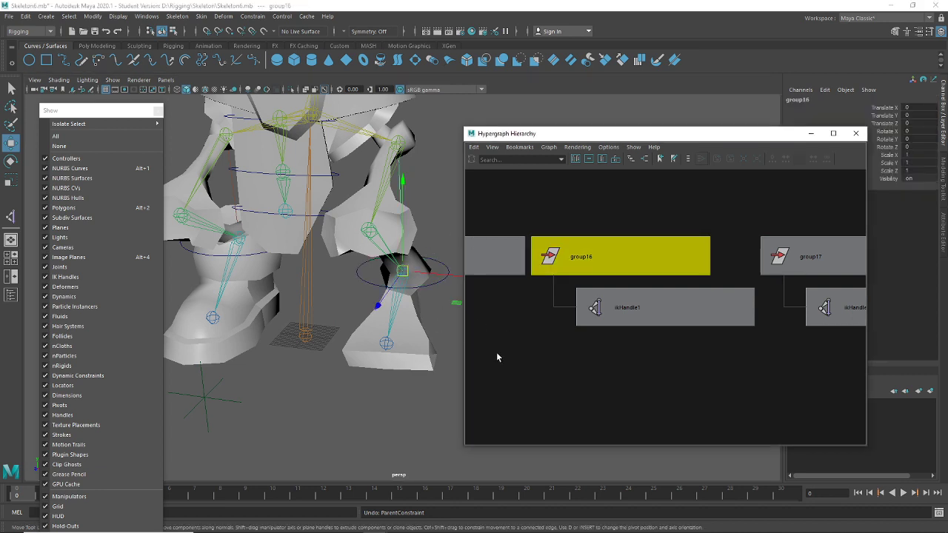
pyautogui.click(429, 288)
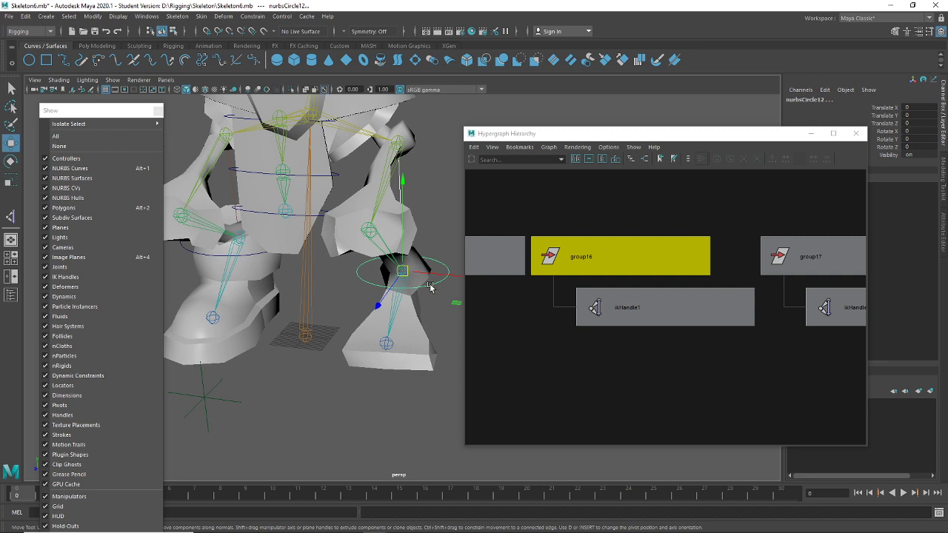
pyautogui.press('p')
# Test the left leg by moving its ankle circle downward, and undo the move
pyautogui.click(430, 287)
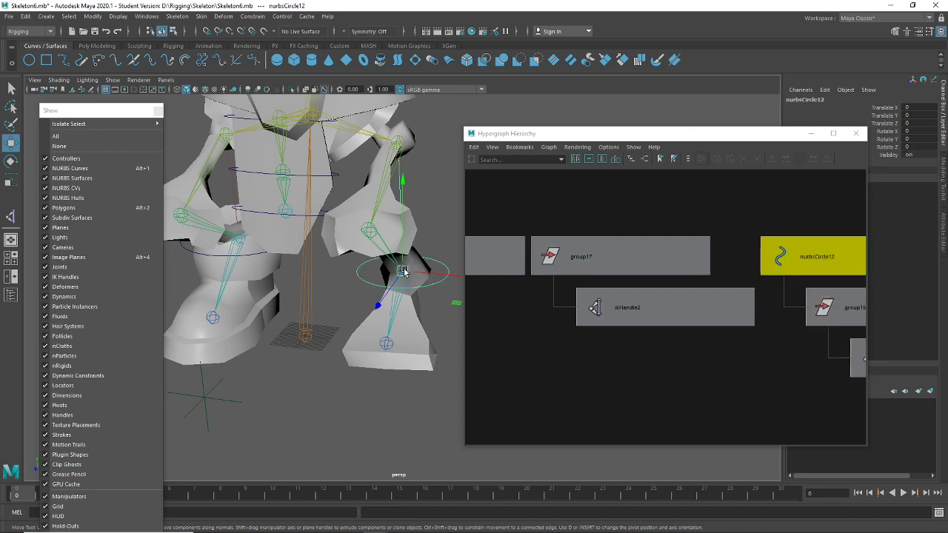
pyautogui.click(450, 313)
pyautogui.click(430, 287)
pyautogui.moveTo(401, 271); pyautogui.dragTo(387, 370)
pyautogui.hotkey('ctrl', 'z')
pyautogui.hotkey('ctrl', 'z')
# Parent group17, which holds ikHandle2, under the right ankle circle nurbsCircle13
pyautogui.keyDown('alt'); pyautogui.moveTo(273, 356); pyautogui.dragTo(360, 393, button='middle'); pyautogui.keyUp('alt')
pyautogui.keyDown('alt'); pyautogui.moveTo(360, 393); pyautogui.dragTo(357, 379); pyautogui.keyUp('alt')
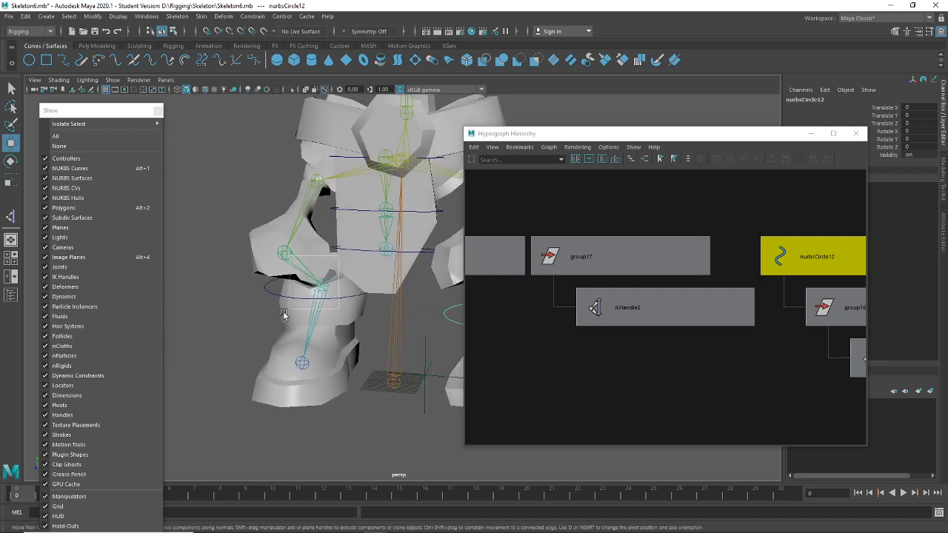
pyautogui.click(596, 315)
pyautogui.click(599, 265)
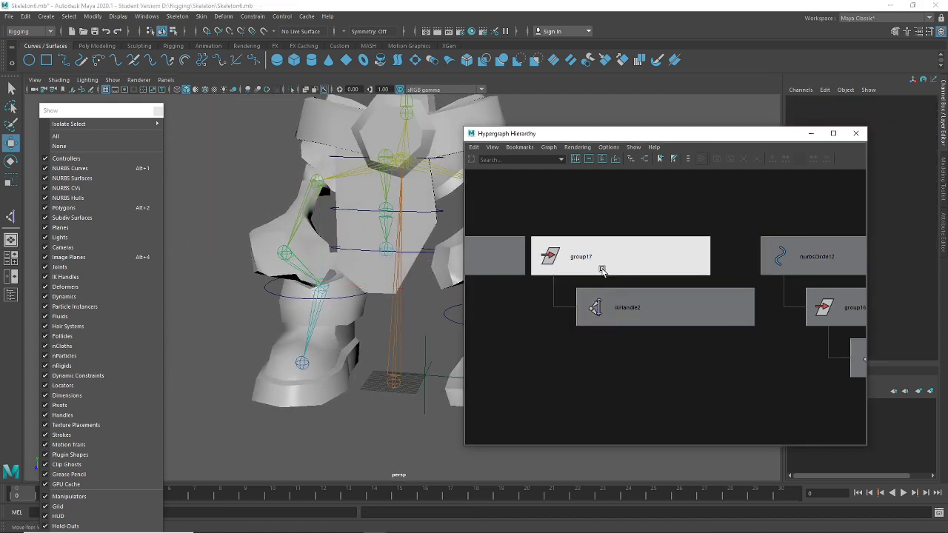
pyautogui.click(268, 290)
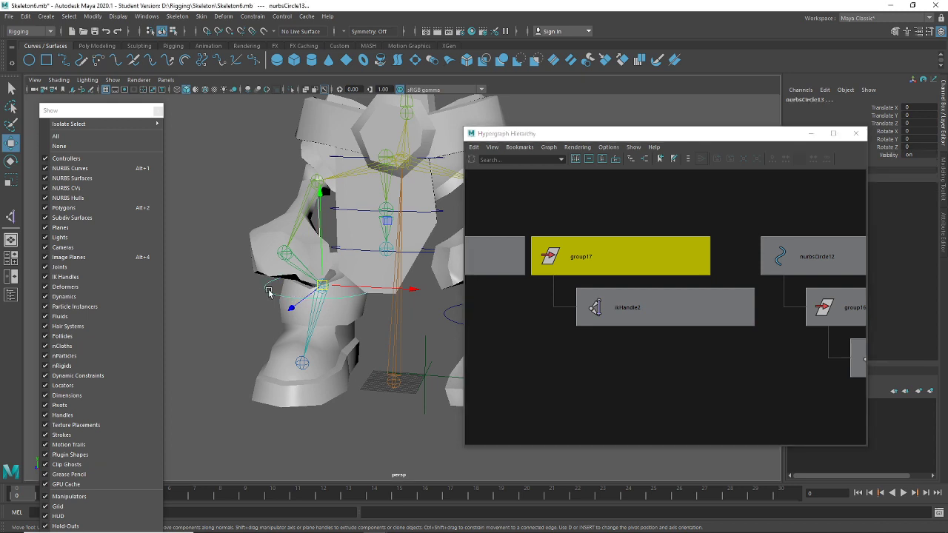
pyautogui.press('Up')
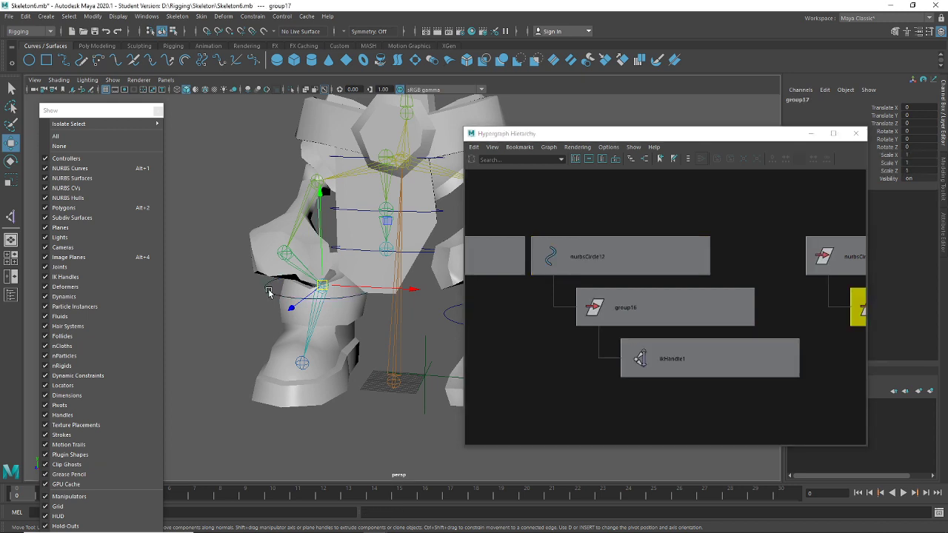
# Test the right leg by moving its ankle circle, and undo the move
pyautogui.click(268, 291)
pyautogui.moveTo(317, 288); pyautogui.dragTo(282, 314)
pyautogui.hotkey('ctrl', 'z')
# Create an IK handle from the left ankle joint to the joint in the front of the left foot
pyautogui.keyDown('alt'); pyautogui.moveTo(394, 418); pyautogui.dragTo(391, 394, button='middle'); pyautogui.keyUp('alt')
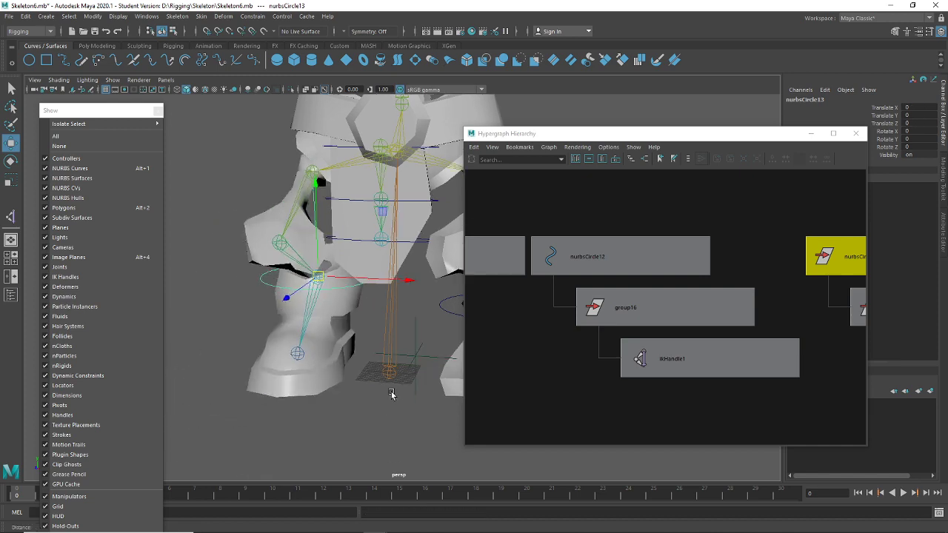
pyautogui.keyDown('alt'); pyautogui.moveTo(392, 394); pyautogui.dragTo(301, 332); pyautogui.keyUp('alt')
pyautogui.click(348, 370)
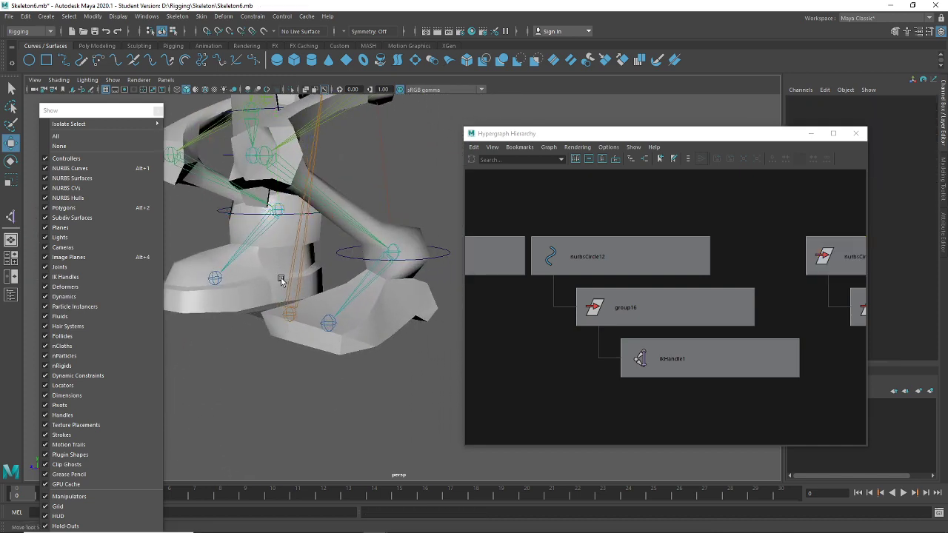
pyautogui.click(172, 46)
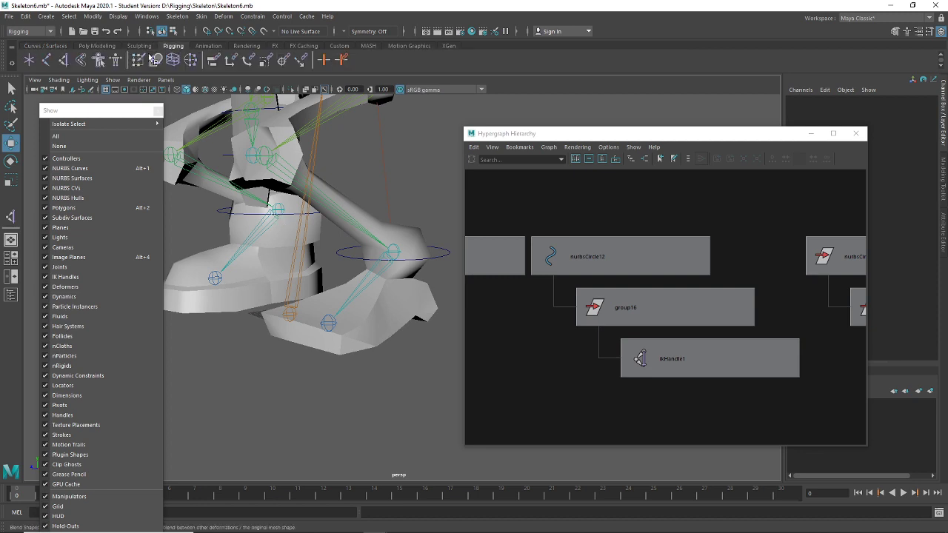
pyautogui.press('y')
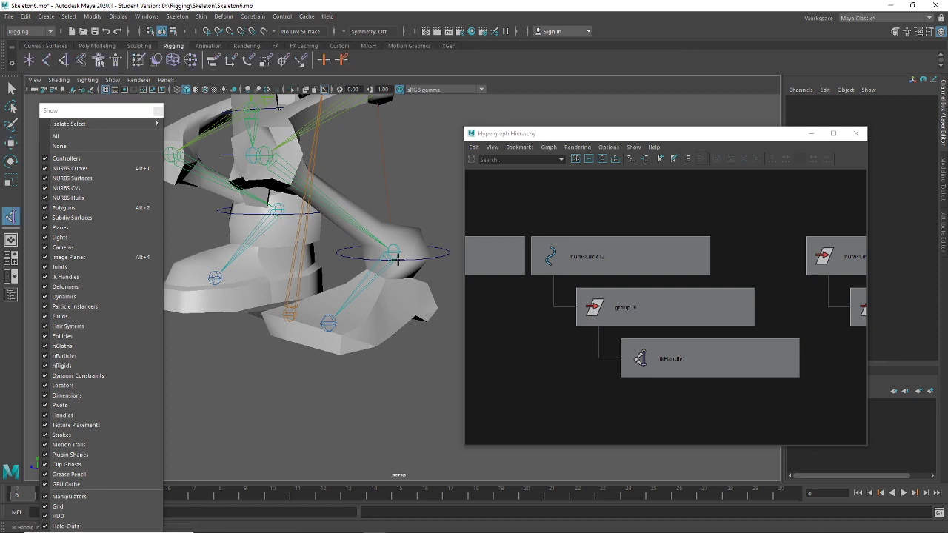
pyautogui.click(392, 253)
pyautogui.click(330, 319)
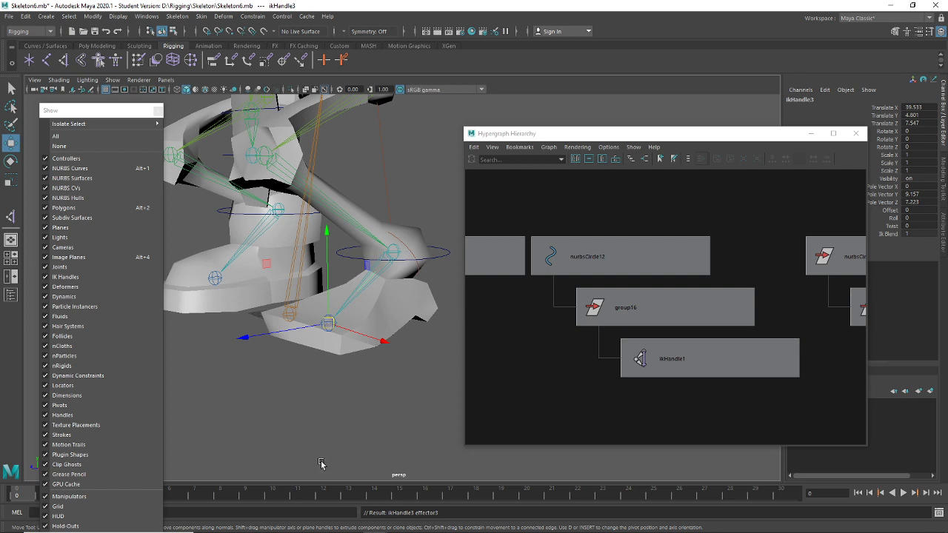
# Frame ikHandle3 in the Hypergraph and group it
pyautogui.scroll(4, 288, 418)
pyautogui.press('f')
pyautogui.scroll(-5, 620, 350)
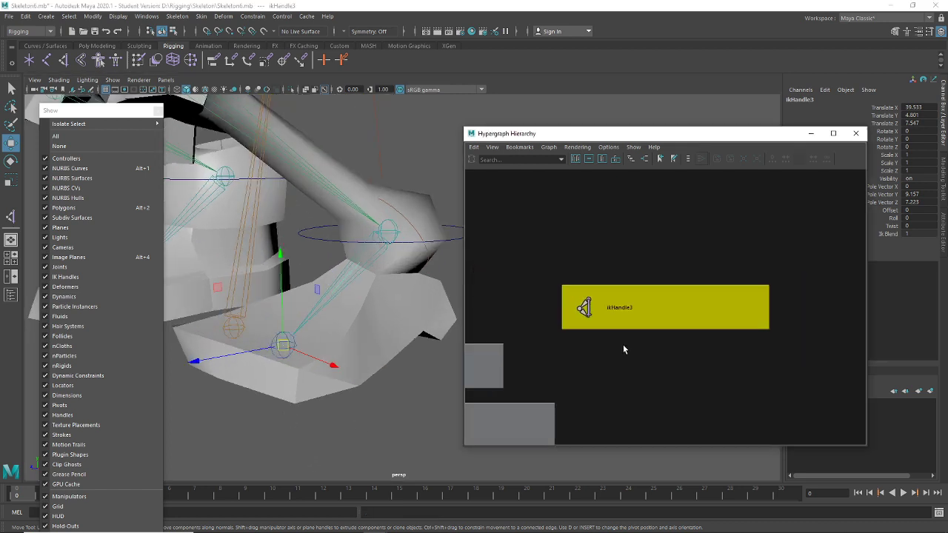
pyautogui.click(628, 383)
pyautogui.hotkey('ctrl', 'z')
pyautogui.hotkey('ctrl', 'g')
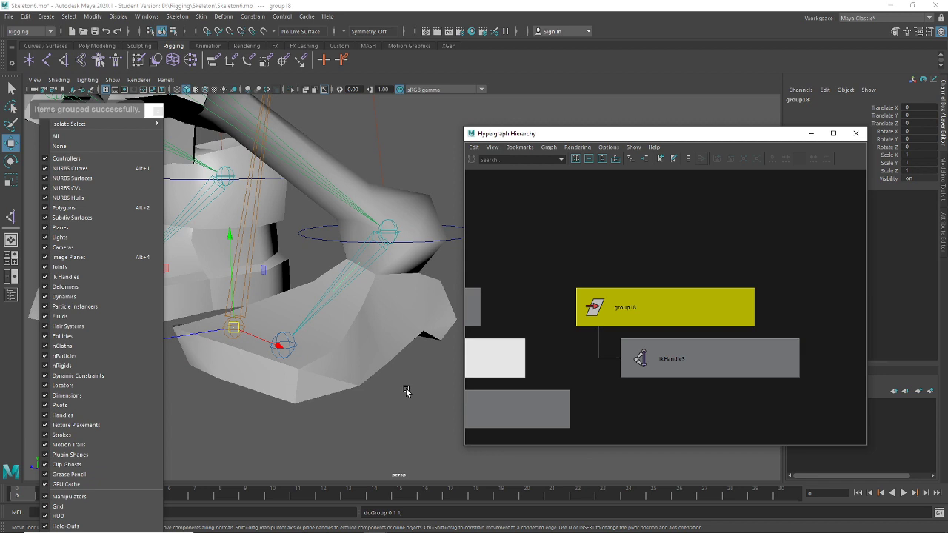
# Snap the pivot of group18 onto the joint in the front of the left foot
pyautogui.press('e')
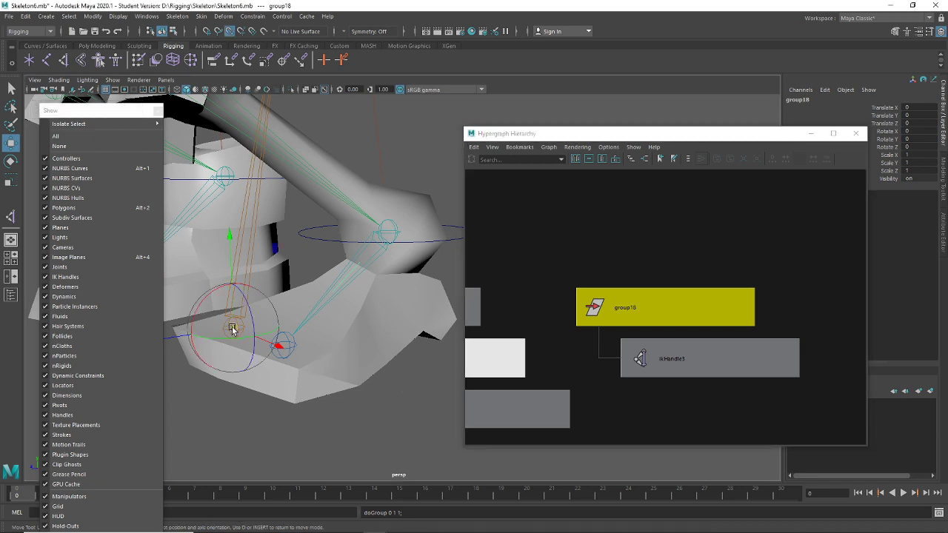
pyautogui.moveTo(232, 328); pyautogui.dragTo(283, 345)
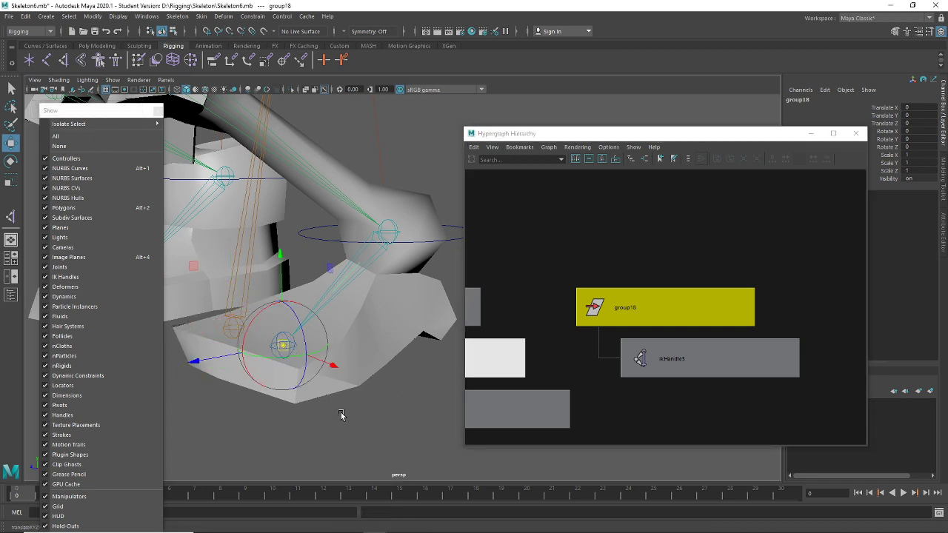
pyautogui.press('w')
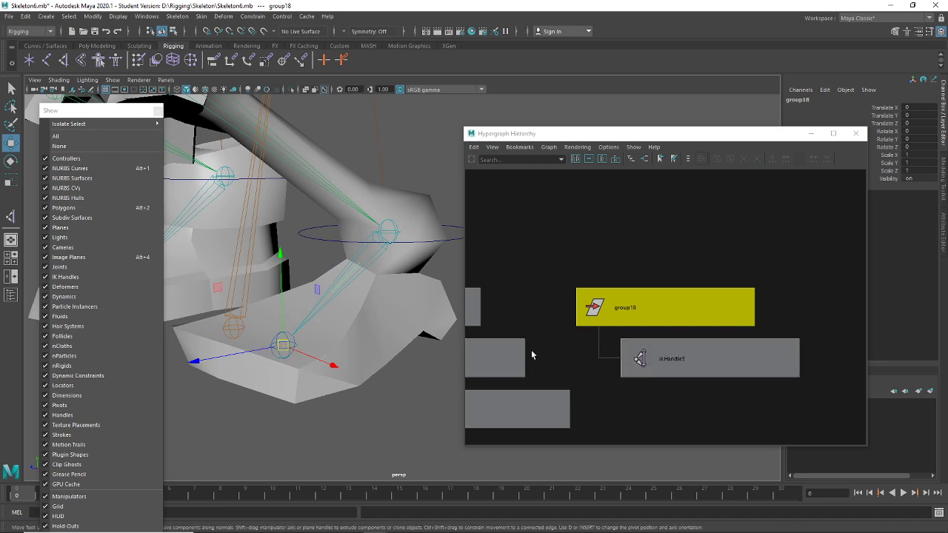
# Parent group18, which holds ikHandle3, under the left ankle circle nurbsCircle12
pyautogui.click(692, 271)
pyautogui.click(671, 311)
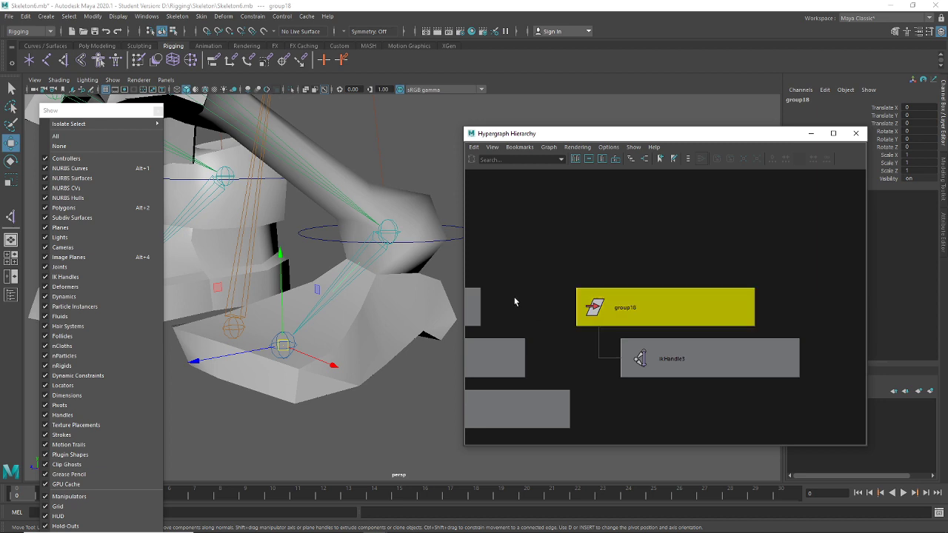
pyautogui.click(451, 241)
pyautogui.press('p')
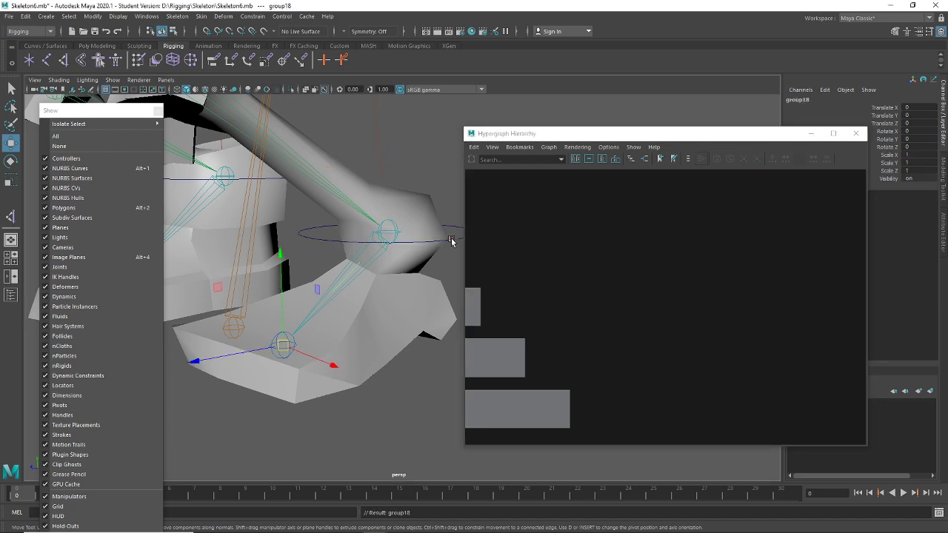
# Test the left foot by rotating its ankle circle nurbsCircle12, and undo the rotation
pyautogui.click(451, 240)
pyautogui.keyDown('alt'); pyautogui.moveTo(413, 312); pyautogui.dragTo(376, 320, button='middle'); pyautogui.keyUp('alt')
pyautogui.press('e')
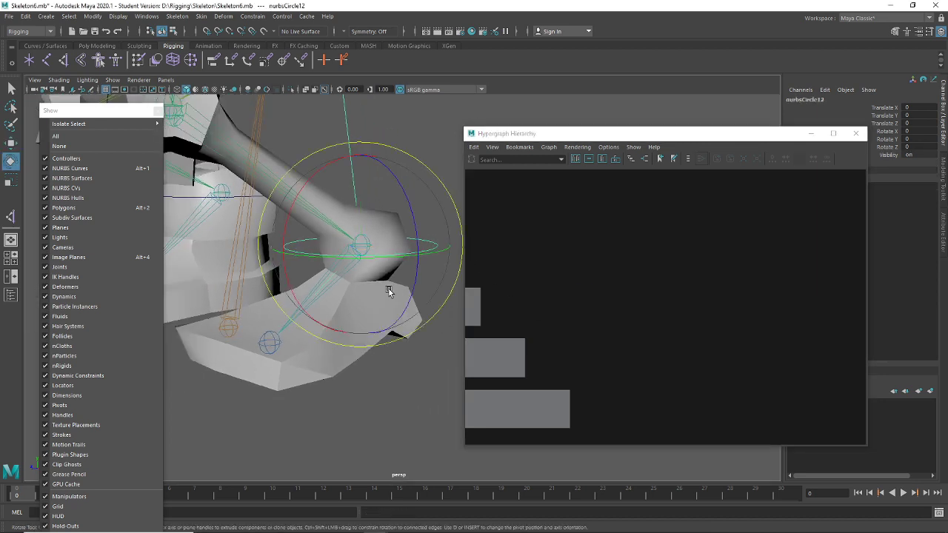
pyautogui.moveTo(389, 292); pyautogui.dragTo(330, 174)
pyautogui.hotkey('ctrl', 'z')
pyautogui.hotkey('ctrl', 'z')
pyautogui.hotkey('ctrl', 'z')
pyautogui.hotkey('ctrl', 'z')
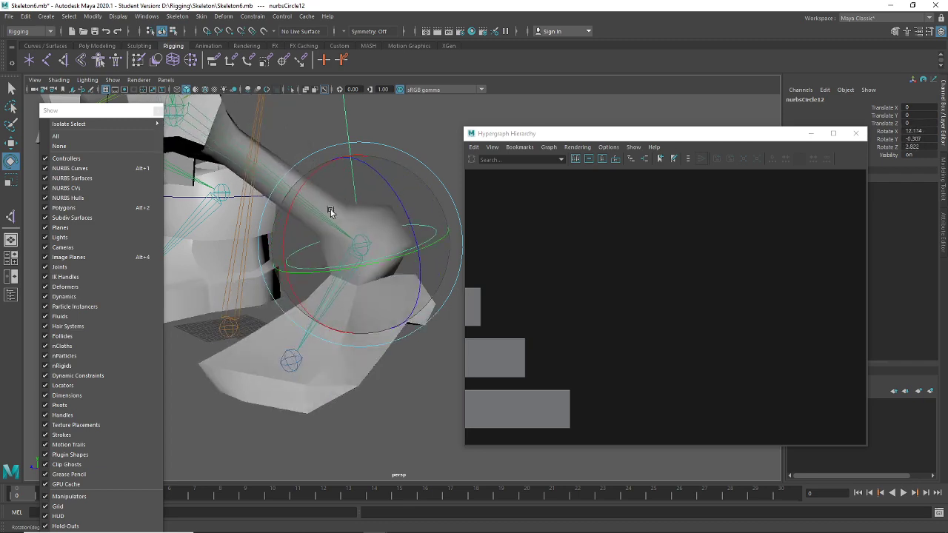
# Create an IK handle from the right ankle joint Rankle to the joint in the front of the right foot
pyautogui.keyDown('alt'); pyautogui.moveTo(296, 385); pyautogui.dragTo(252, 226); pyautogui.keyUp('alt')
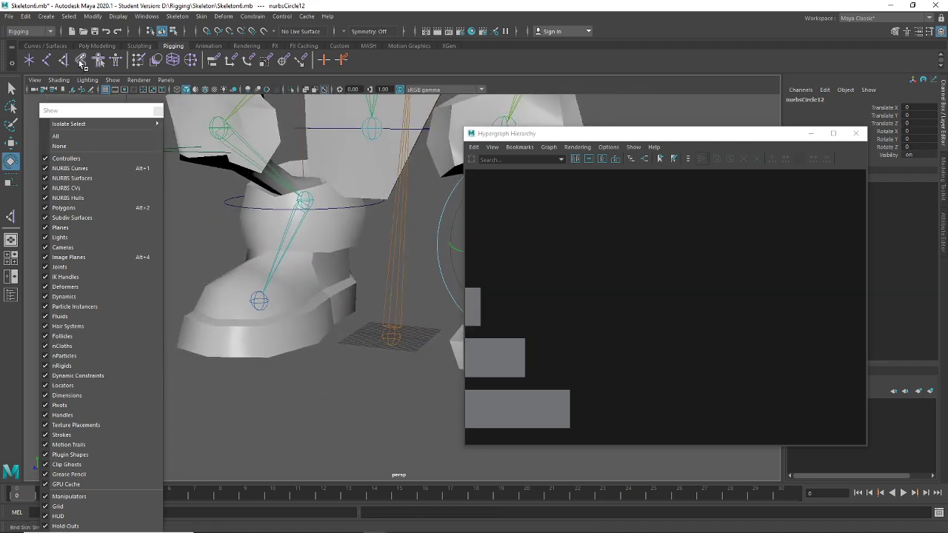
pyautogui.click(305, 200)
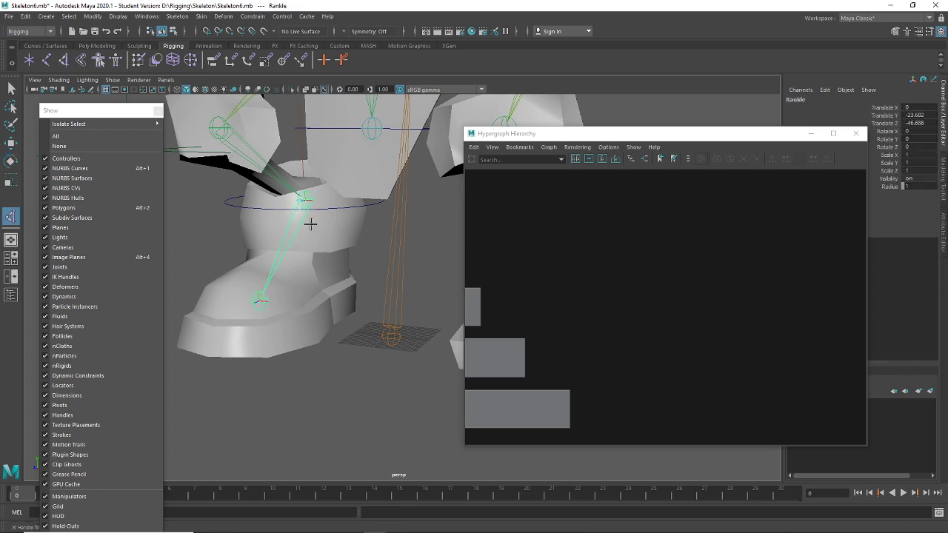
pyautogui.click(260, 304)
# Group ikHandle4 and snap the group's pivot onto the joint in the front of the right foot
pyautogui.moveTo(655, 276); pyautogui.dragTo(656, 342)
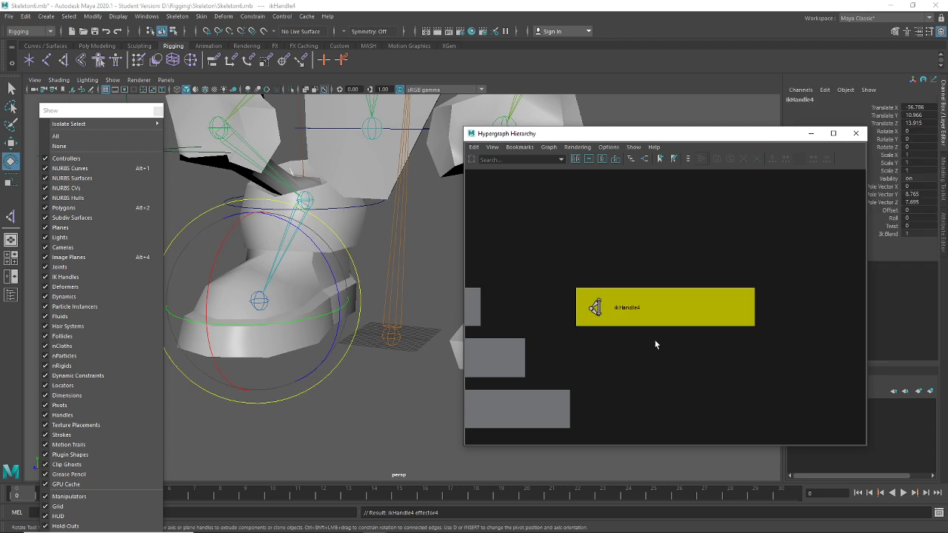
pyautogui.hotkey('ctrl', 'g')
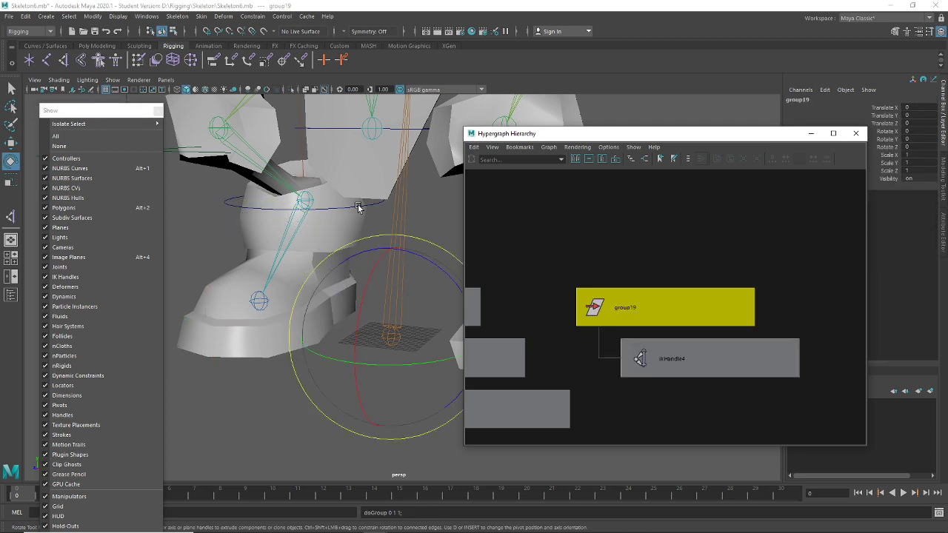
pyautogui.press('d')
pyautogui.press('v')
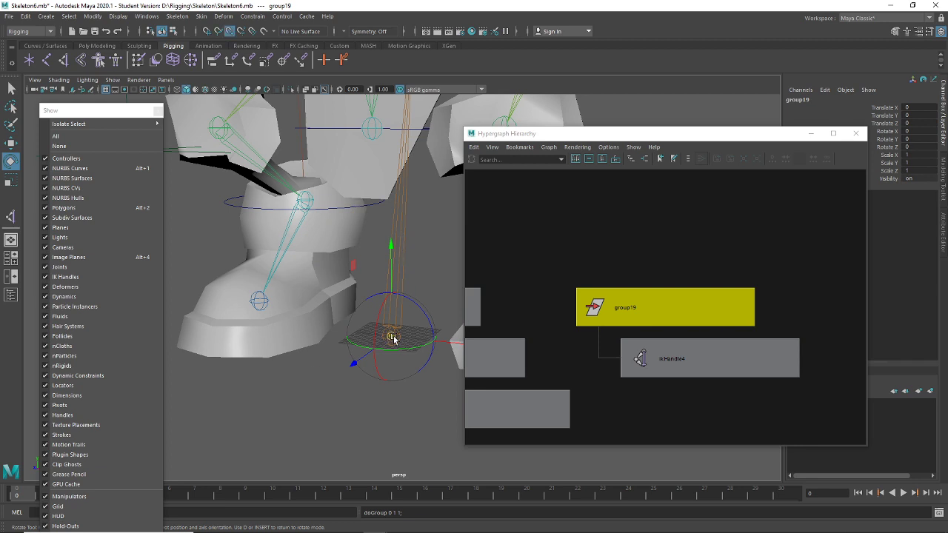
pyautogui.moveTo(391, 335); pyautogui.dragTo(290, 352)
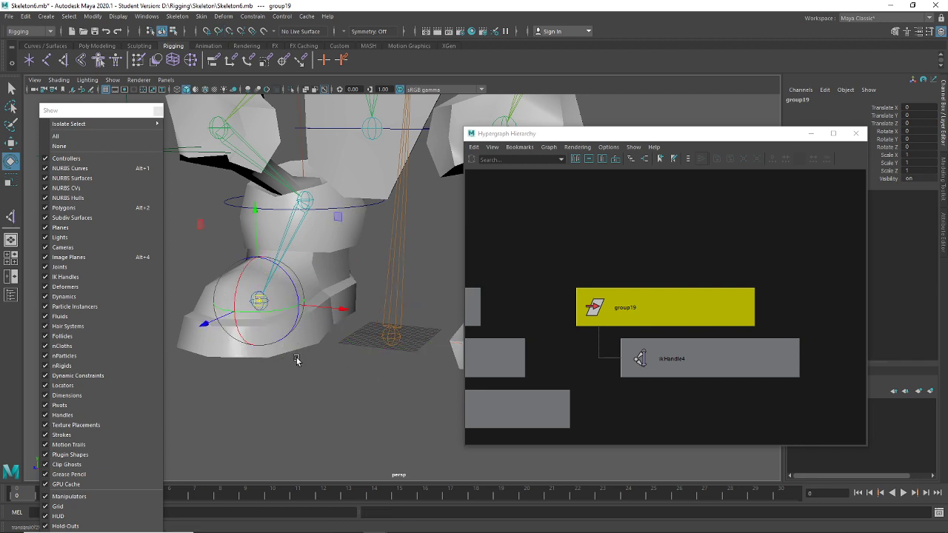
pyautogui.press('d')
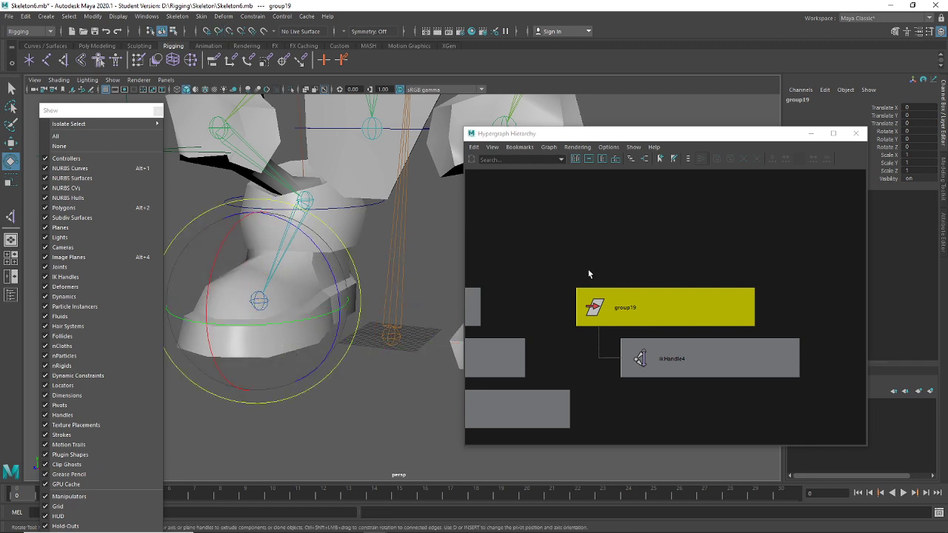
# Parent group19, which holds ikHandle4, under the right ankle circle nurbsCircle13
pyautogui.press('t')
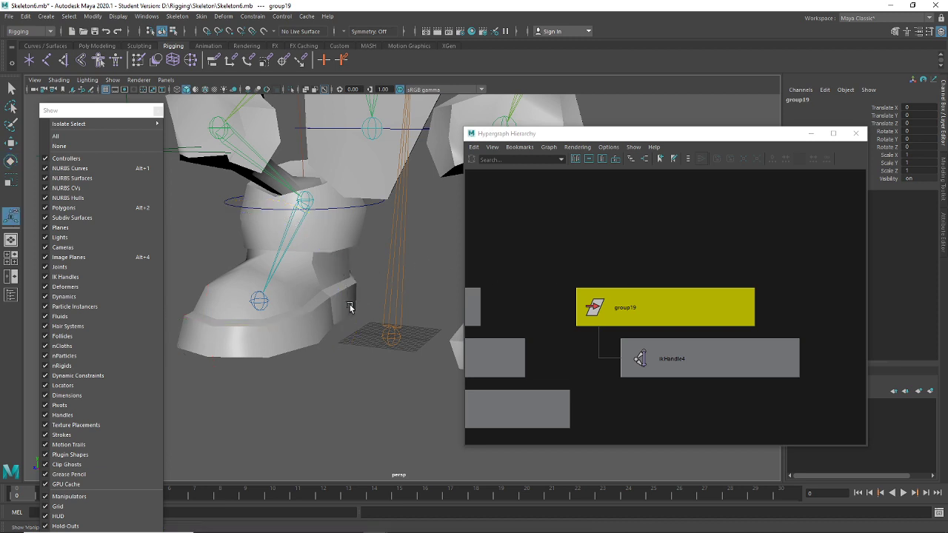
pyautogui.click(373, 208)
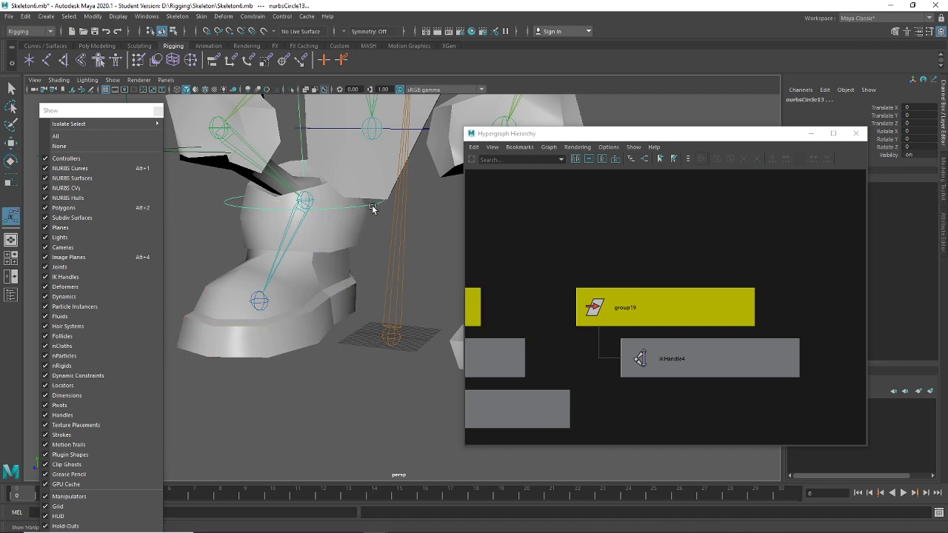
pyautogui.hotkey('ctrl', 'g')
pyautogui.click(372, 207)
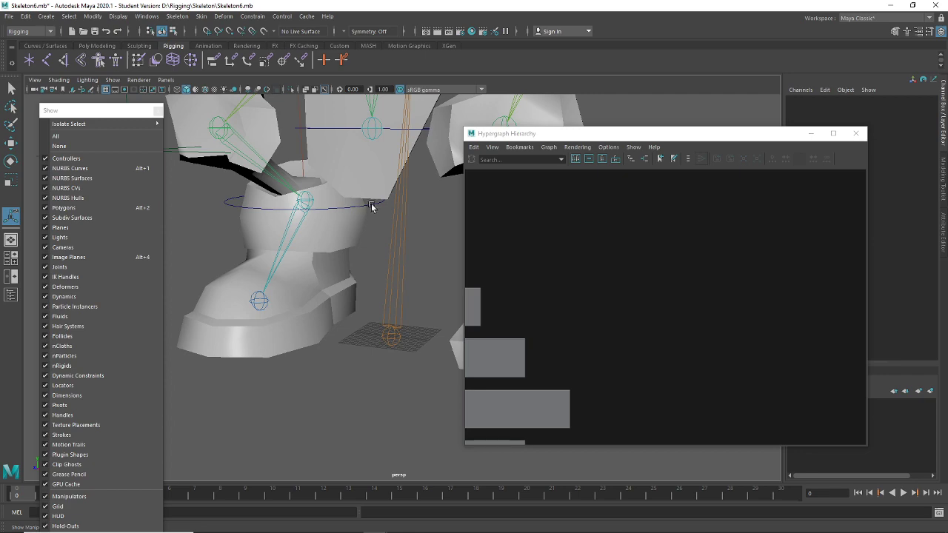
# Test the right foot by rotating its ankle circle nurbsCircle13, and undo the rotation
pyautogui.click(373, 207)
pyautogui.press('e')
pyautogui.moveTo(294, 157)
pyautogui.mouseDown()
pyautogui.moveTo(275, 181)
pyautogui.moveTo(306, 167)
pyautogui.mouseUp()
pyautogui.hotkey('ctrl', 'z')
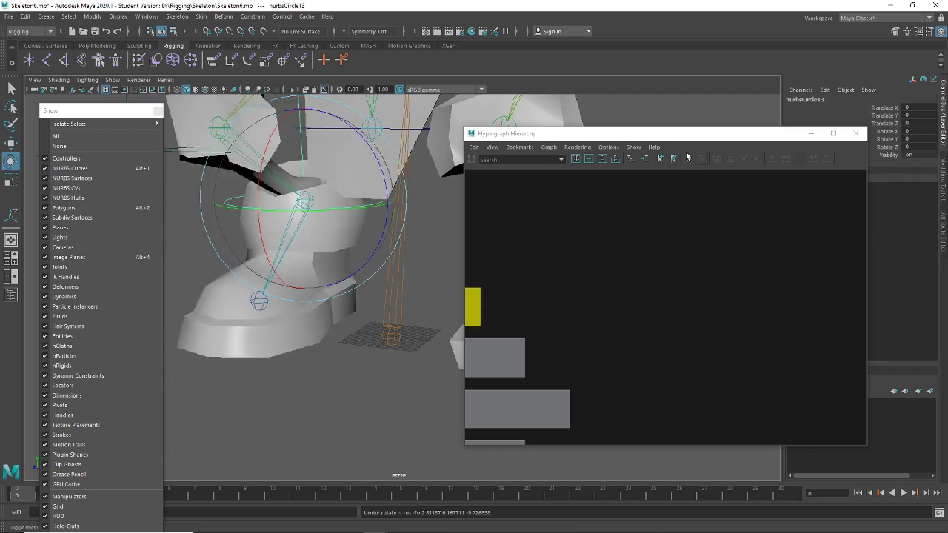
# Close the Hypergraph Hierarchy window and bring the locators in front of the legs into view
pyautogui.click(855, 135)
pyautogui.scroll(-5, 489, 260)
pyautogui.keyDown('alt'); pyautogui.moveTo(548, 285); pyautogui.dragTo(471, 319); pyautogui.keyUp('alt')
pyautogui.keyDown('alt'); pyautogui.moveTo(489, 337); pyautogui.dragTo(669, 353, button='middle'); pyautogui.keyUp('alt')
pyautogui.keyDown('alt'); pyautogui.moveTo(669, 353); pyautogui.dragTo(326, 318); pyautogui.keyUp('alt')
# Test moving locator1 in front of the legs, and undo the move
pyautogui.click(300, 255)
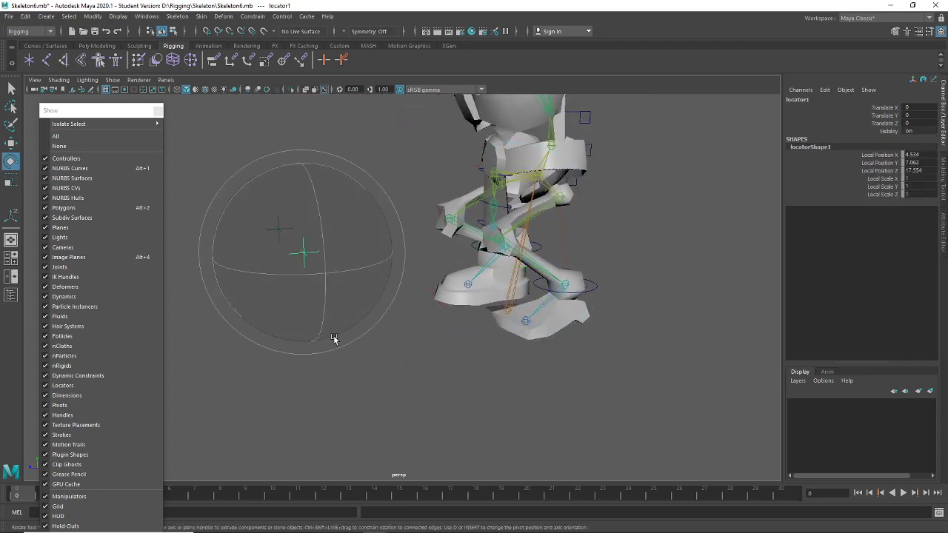
pyautogui.press('t')
pyautogui.press('w')
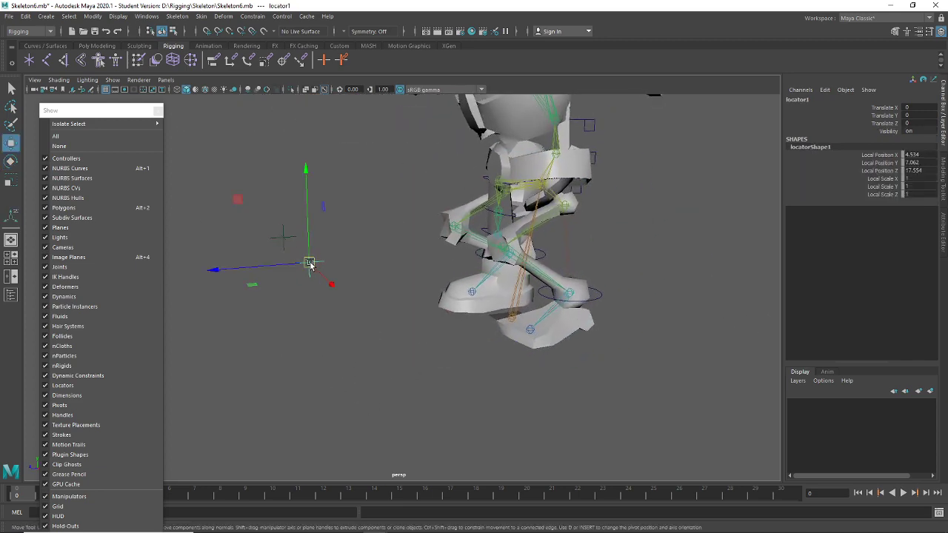
pyautogui.moveTo(309, 264); pyautogui.dragTo(383, 290)
pyautogui.hotkey('ctrl', 'z')
pyautogui.moveTo(314, 288)
pyautogui.mouseDown()
pyautogui.moveTo(338, 286)
pyautogui.moveTo(314, 268)
pyautogui.moveTo(322, 263)
pyautogui.moveTo(281, 269)
pyautogui.moveTo(311, 271)
pyautogui.mouseUp()
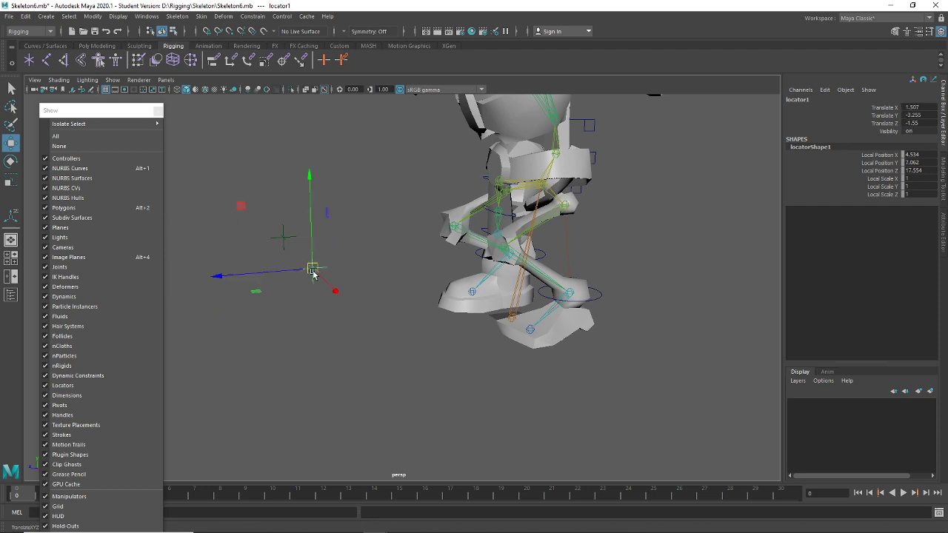
pyautogui.click(334, 373)
pyautogui.press('f')
pyautogui.moveTo(314, 211); pyautogui.dragTo(283, 294)
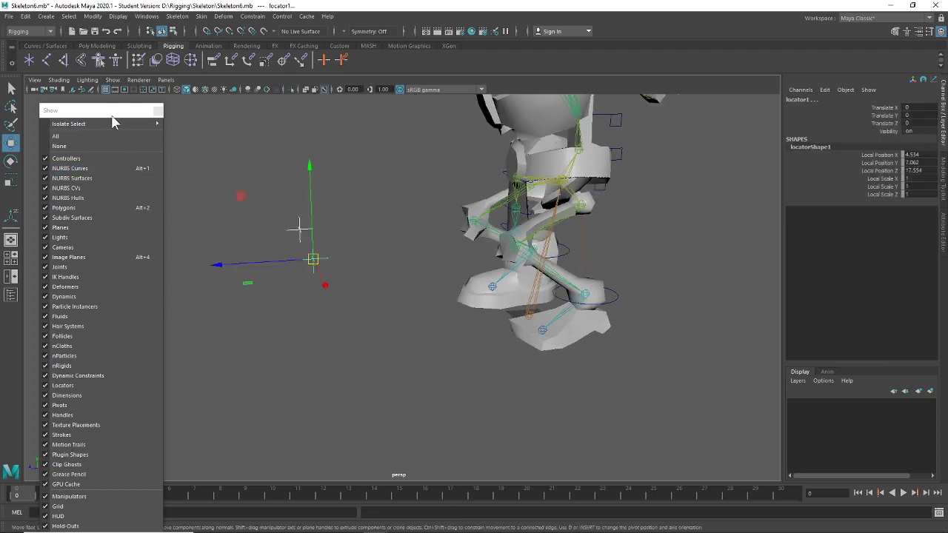
pyautogui.moveTo(108, 111); pyautogui.dragTo(130, 111)
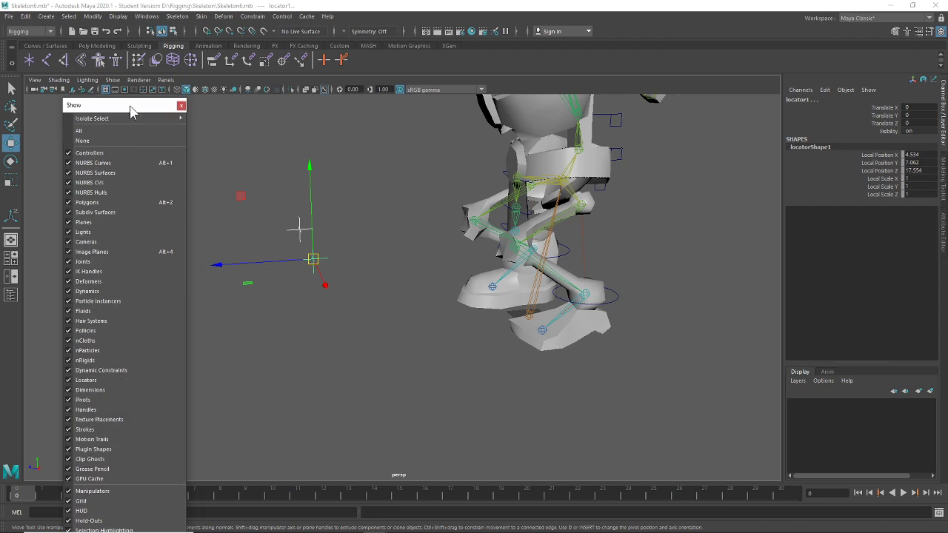
pyautogui.click(68, 16)
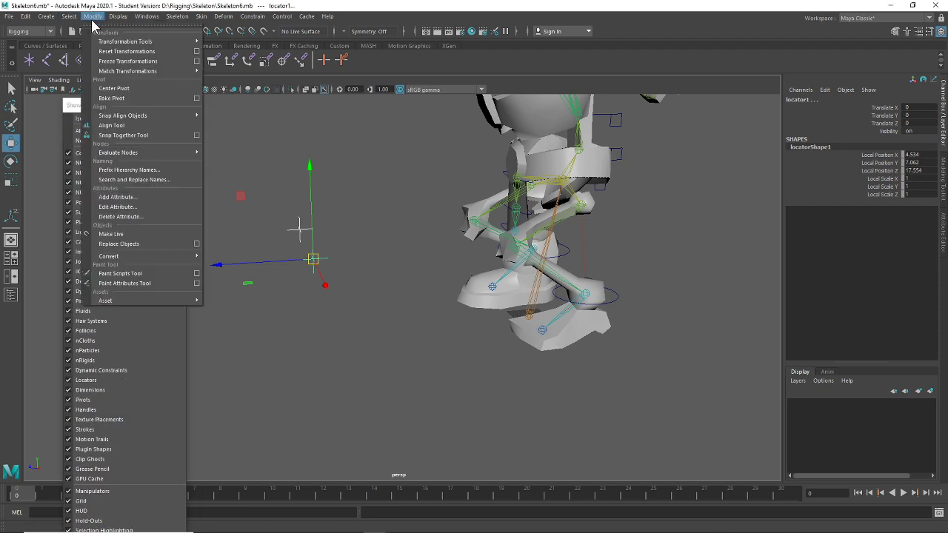
pyautogui.click(208, 6)
pyautogui.click(371, 228)
pyautogui.keyDown('alt'); pyautogui.moveTo(372, 231); pyautogui.dragTo(349, 264); pyautogui.keyUp('alt')
pyautogui.hotkey('ctrl', 'z')
pyautogui.press('f')
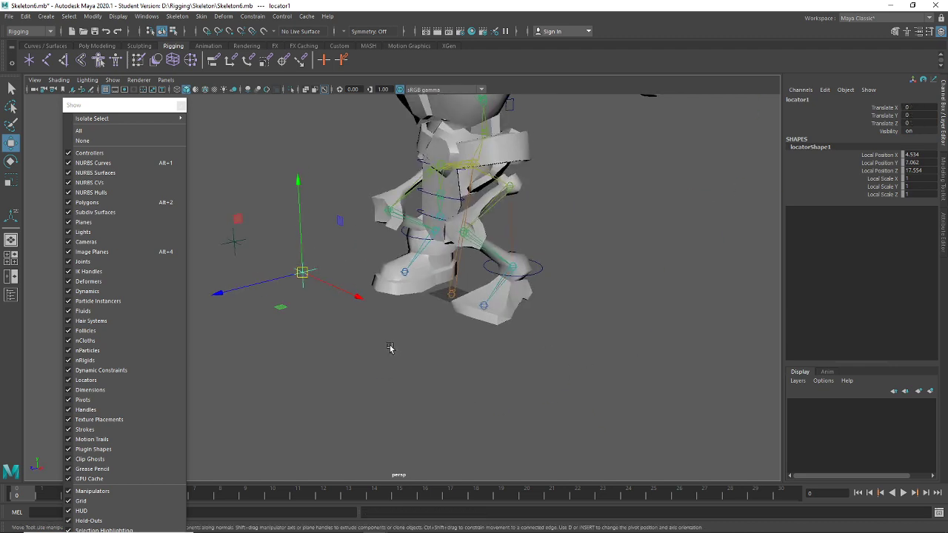
# Try to apply a pole vector constraint with ikHandle1 selected before locator1
pyautogui.keyDown('alt'); pyautogui.moveTo(496, 353); pyautogui.dragTo(533, 333); pyautogui.keyUp('alt')
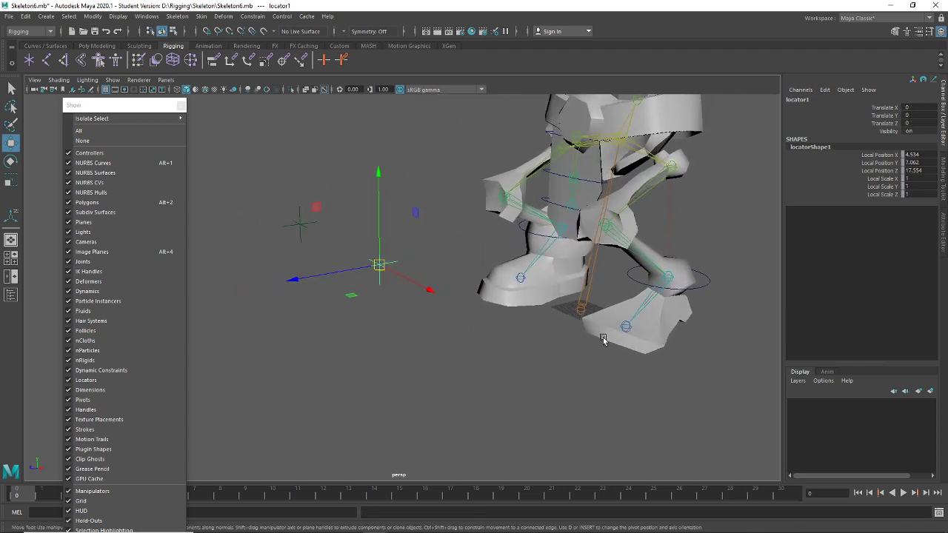
pyautogui.moveTo(704, 238); pyautogui.dragTo(631, 312)
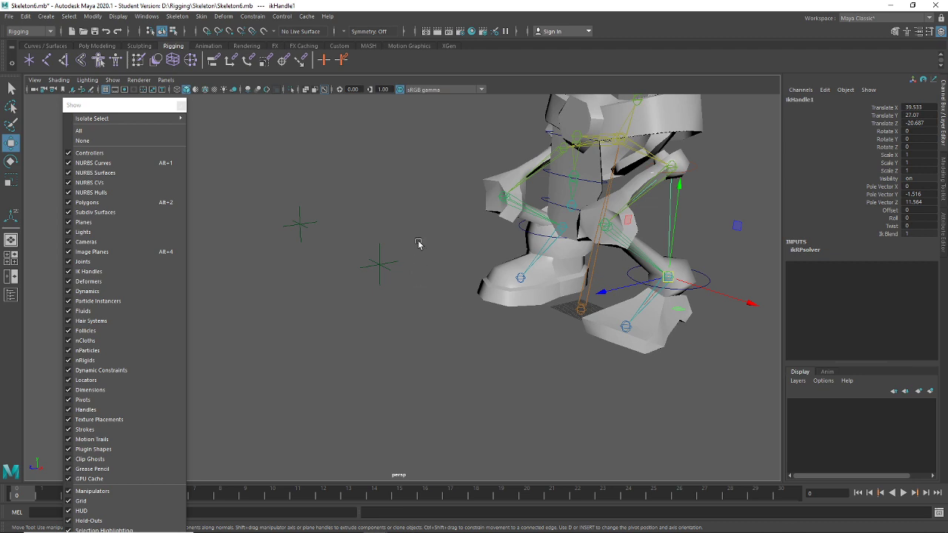
pyautogui.click(379, 264)
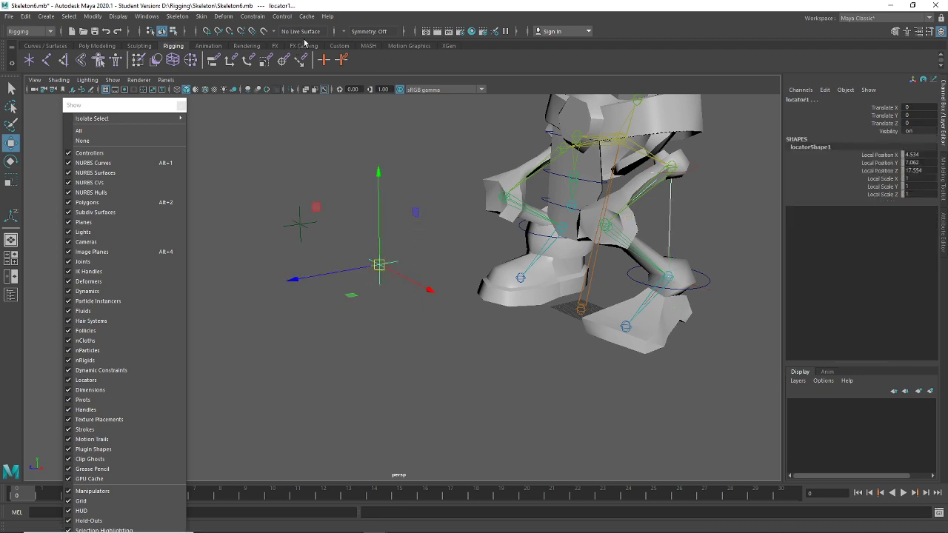
pyautogui.click(252, 16)
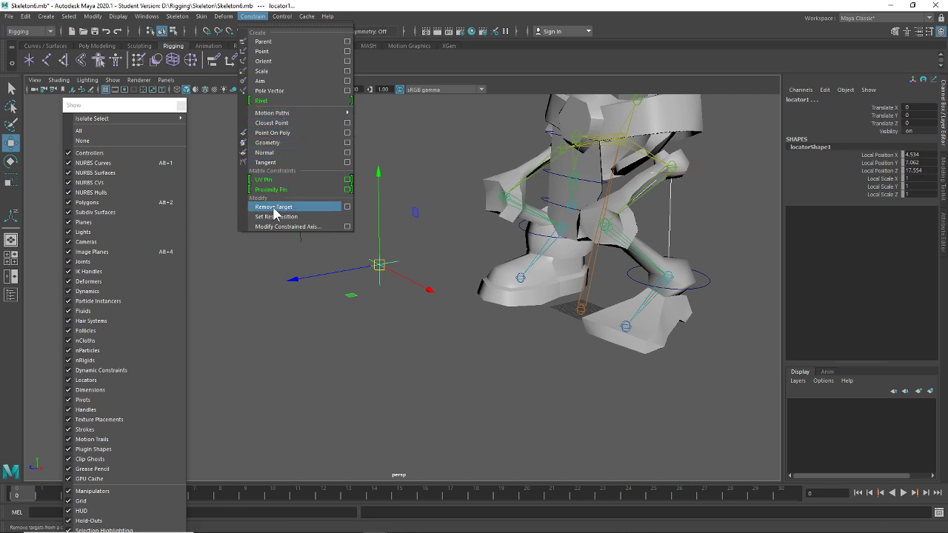
pyautogui.click(269, 91)
pyautogui.click(405, 343)
# Apply a pole vector constraint from locator1 to the left leg's ikHandle1
pyautogui.click(379, 265)
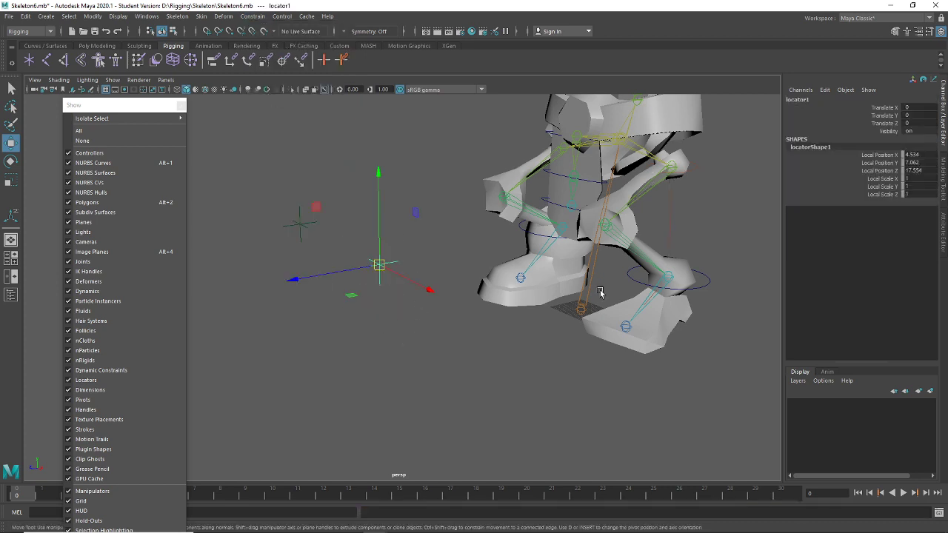
pyautogui.keyDown('shift'); pyautogui.moveTo(722, 238); pyautogui.dragTo(651, 312); pyautogui.keyUp('shift')
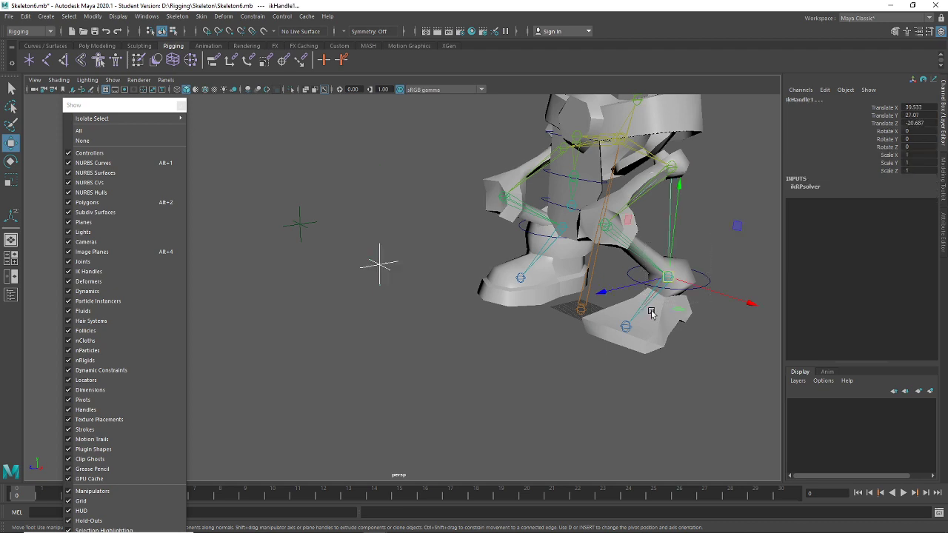
pyautogui.click(252, 16)
pyautogui.click(276, 97)
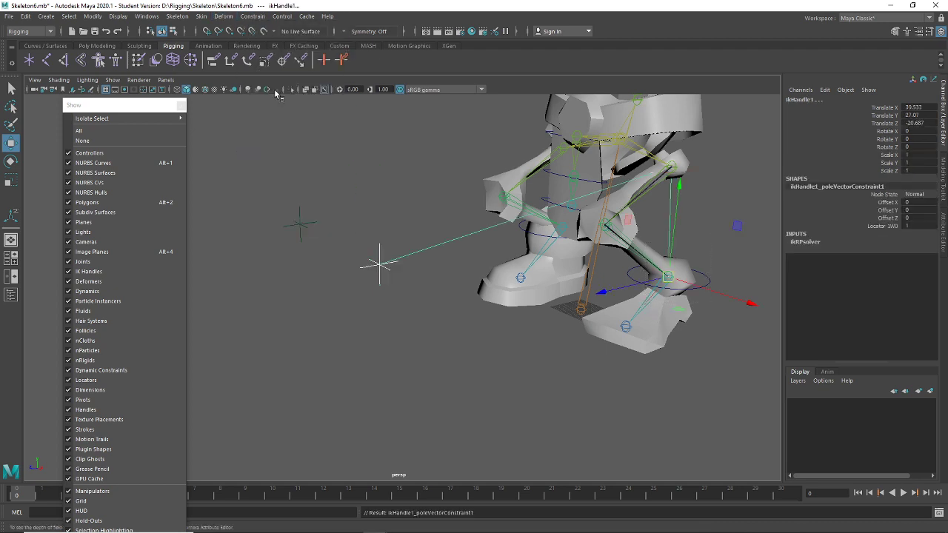
# Test the left leg's pole vector by moving locator1, and undo the move
pyautogui.click(403, 239)
pyautogui.click(379, 264)
pyautogui.moveTo(380, 265); pyautogui.dragTo(453, 376)
pyautogui.hotkey('ctrl', 'z')
pyautogui.hotkey('ctrl', 'z')
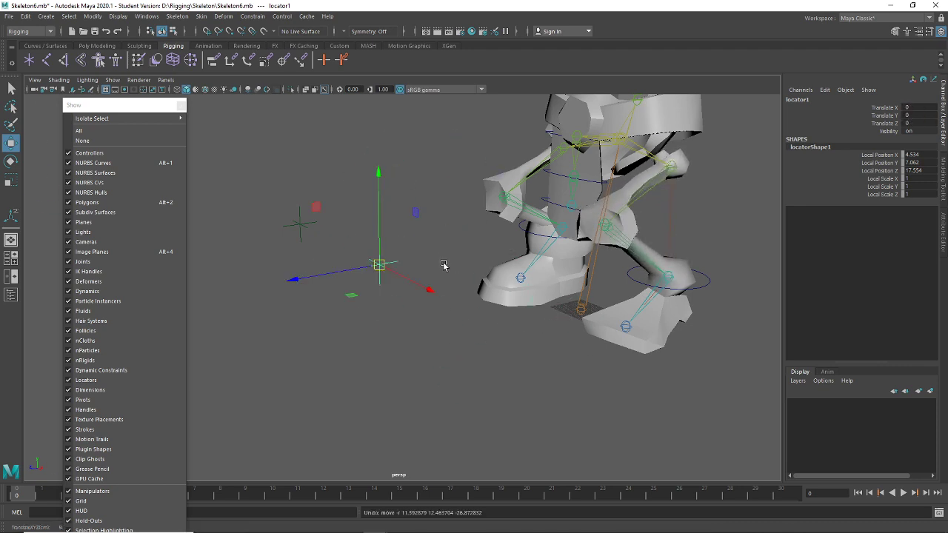
# Apply a pole vector constraint from locator2 to the right leg's ikHandle2
pyautogui.click(300, 221)
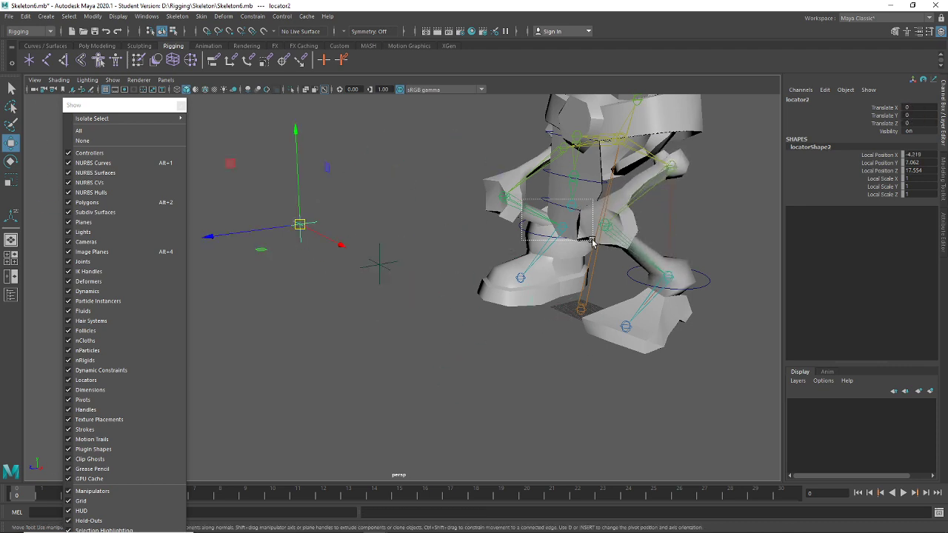
pyautogui.click(566, 230)
pyautogui.click(250, 16)
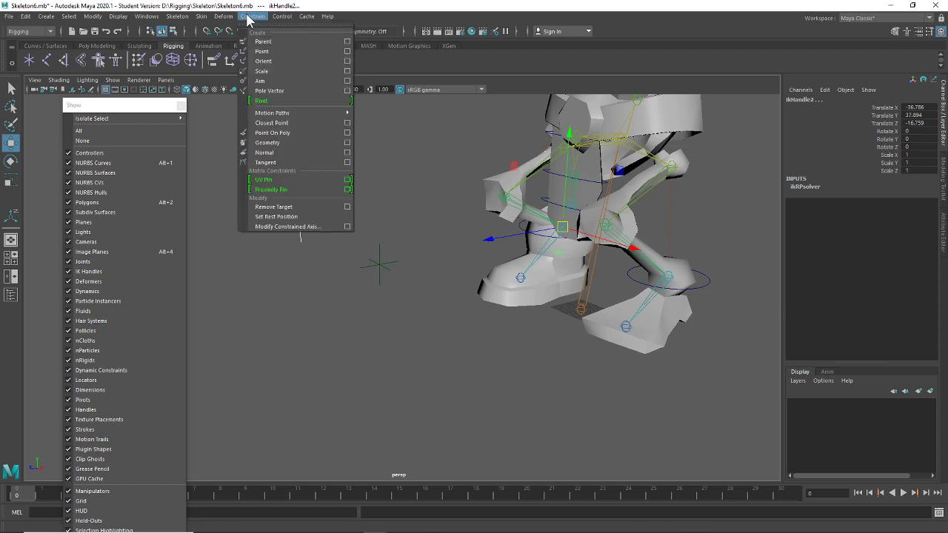
pyautogui.click(289, 91)
# Test both pole vectors by moving the two locators sideways together, and undo the move
pyautogui.moveTo(398, 193); pyautogui.dragTo(267, 314)
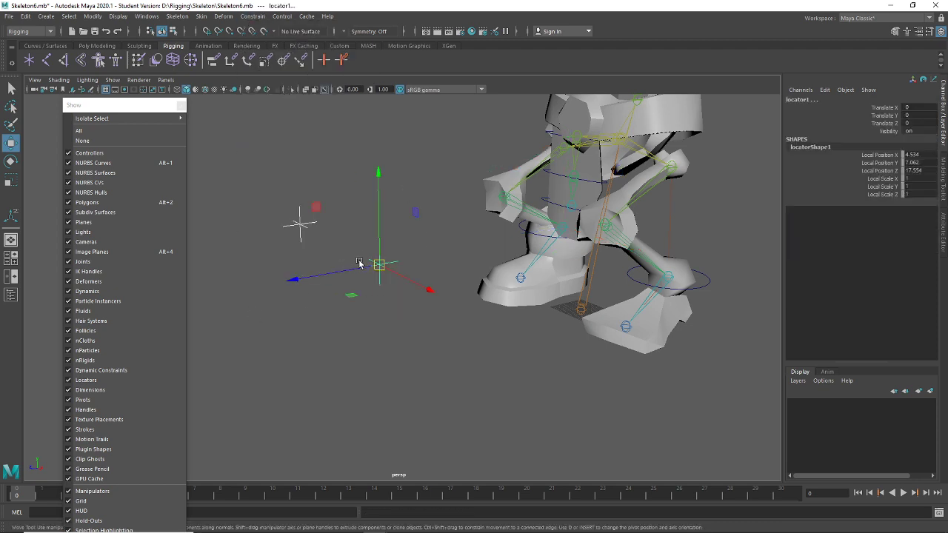
pyautogui.moveTo(387, 270); pyautogui.dragTo(419, 273)
pyautogui.hotkey('ctrl', 'z')
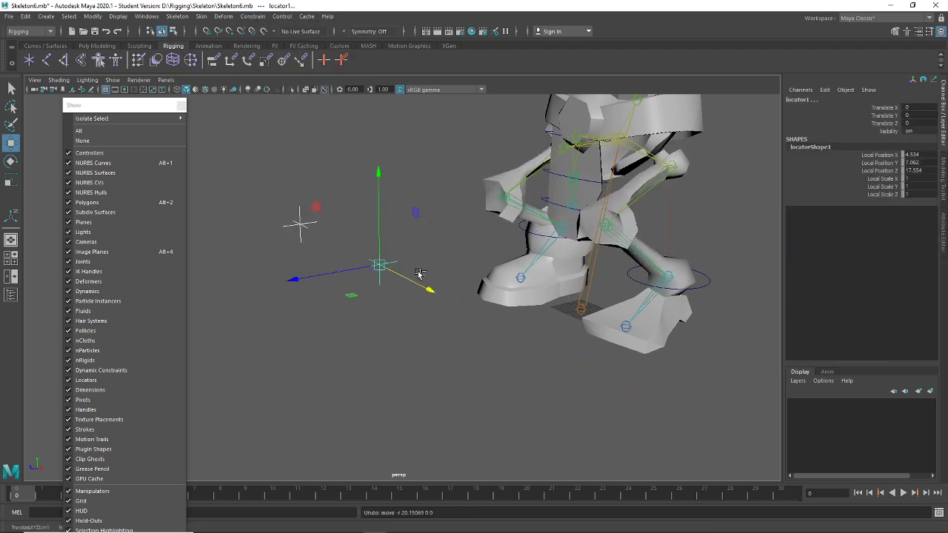
pyautogui.click(525, 384)
pyautogui.click(379, 265)
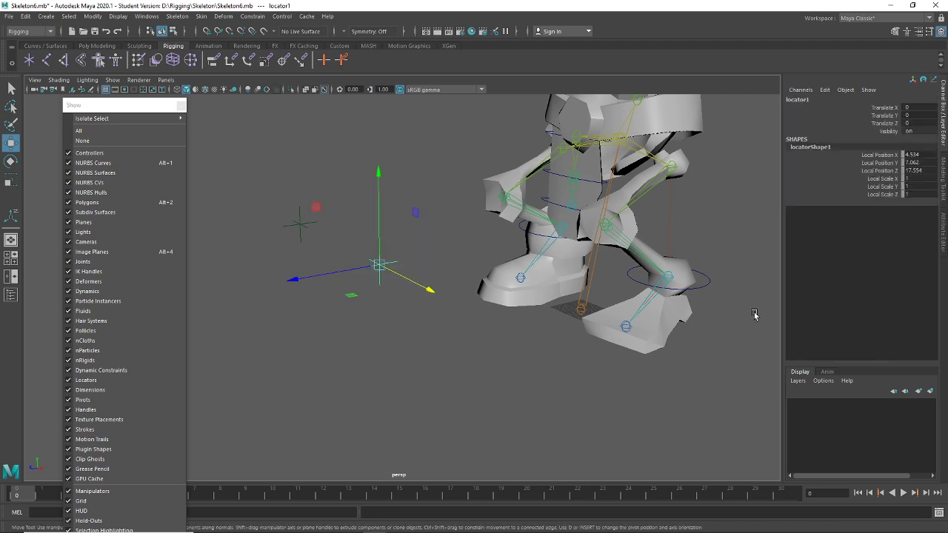
pyautogui.click(707, 285)
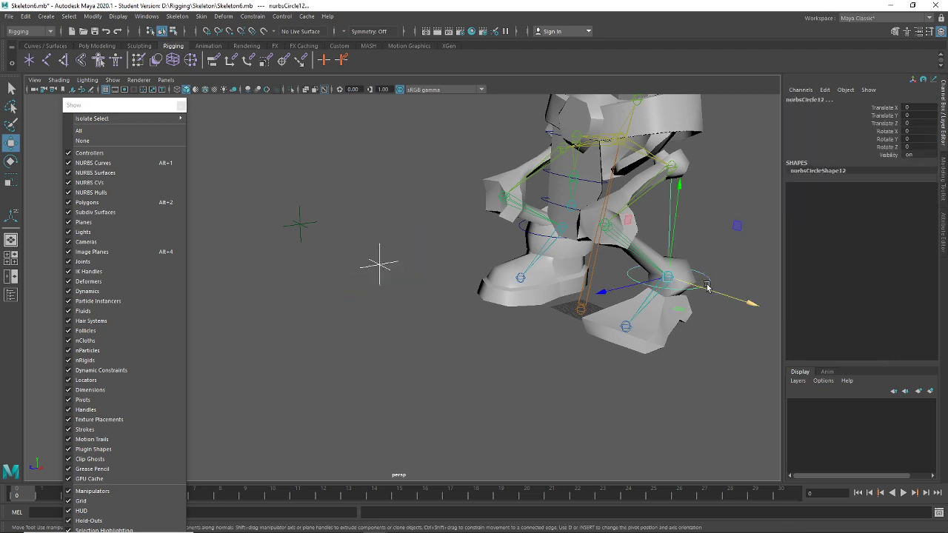
pyautogui.click(408, 269)
# Group locator1 on its own and snap the pivot of the new group20 onto the locator
pyautogui.click(380, 264)
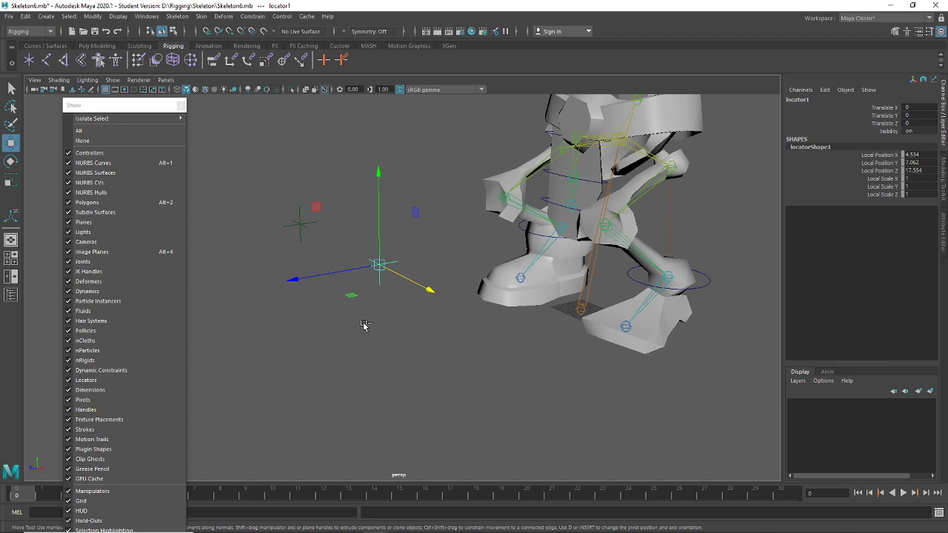
pyautogui.hotkey('ctrl', 'g')
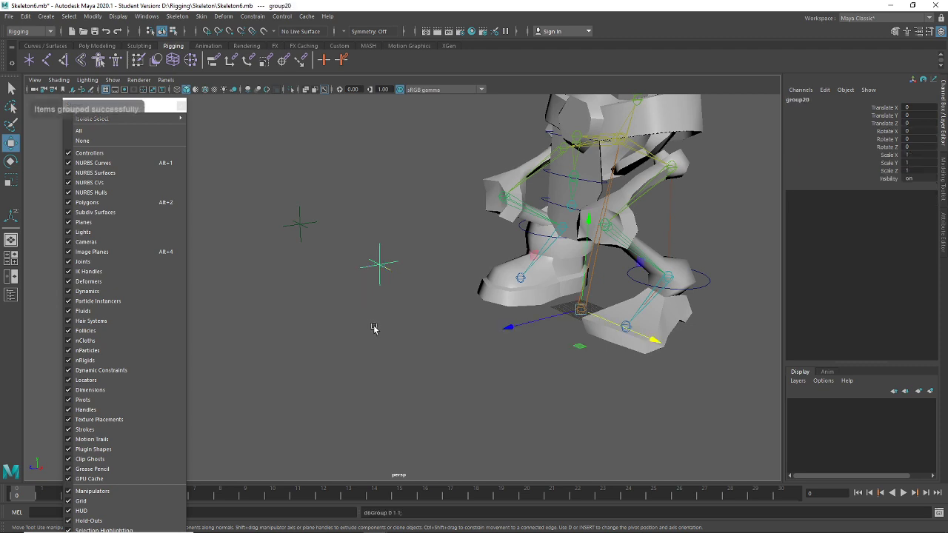
pyautogui.press('d')
pyautogui.press('v')
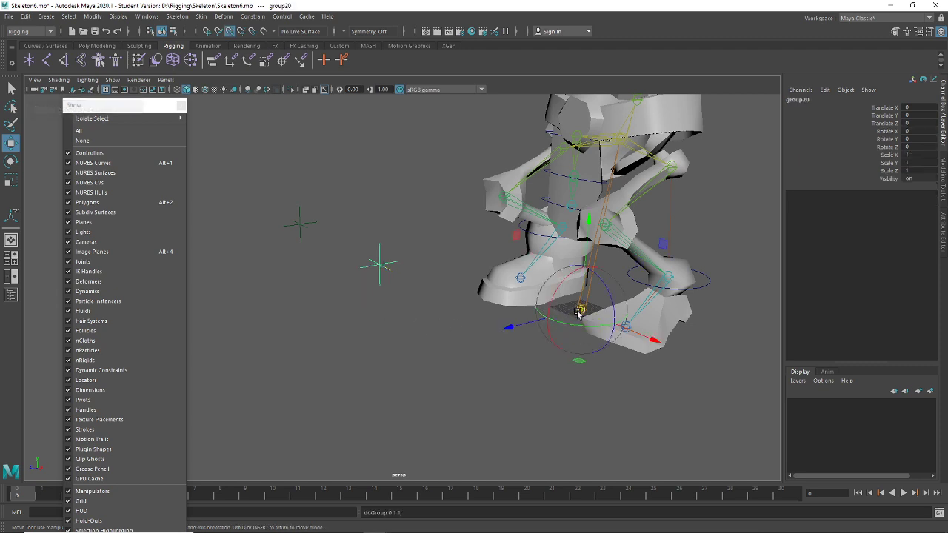
pyautogui.moveTo(581, 309); pyautogui.dragTo(366, 277)
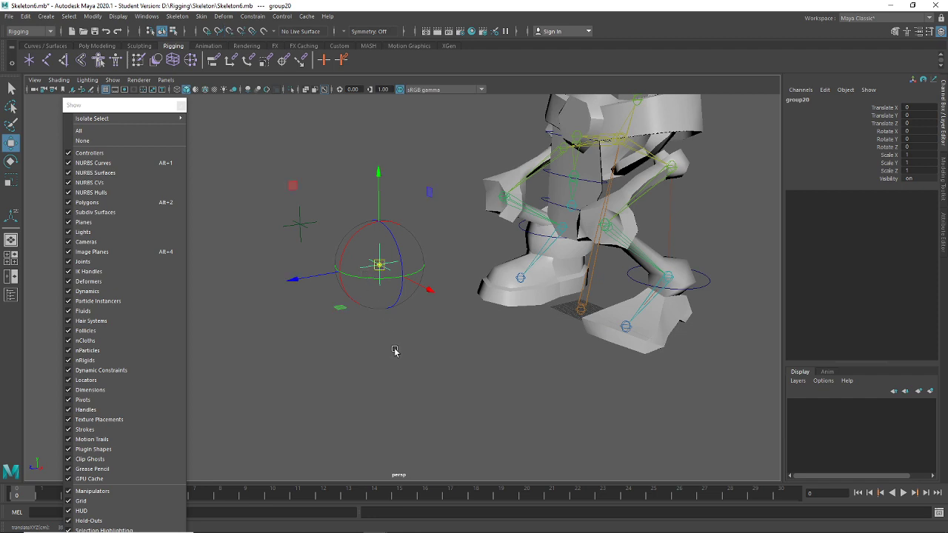
pyautogui.press('d')
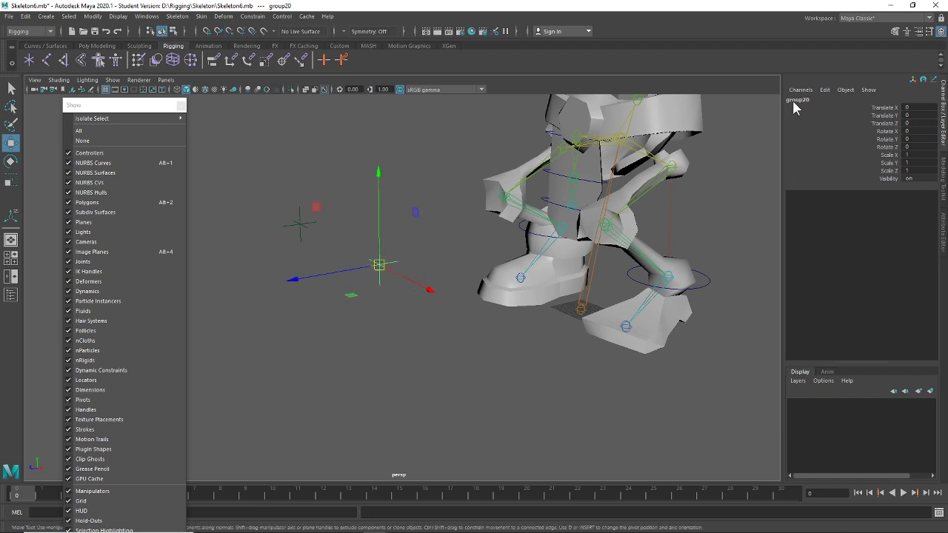
# Parent group20 under the left ankle circle nurbsCircle12, and test it by moving the circle and undoing the move
pyautogui.click(708, 284)
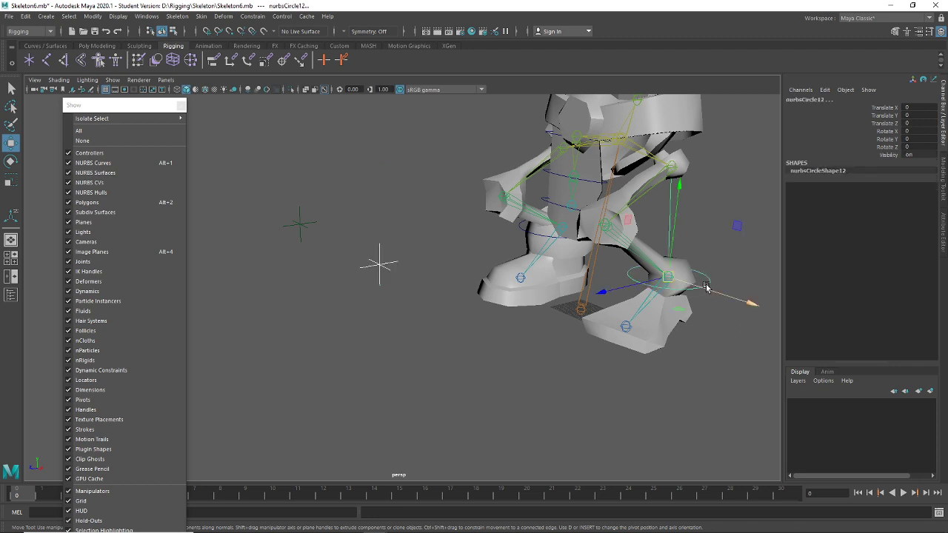
pyautogui.hotkey('ctrl', 'g')
pyautogui.click(706, 288)
pyautogui.moveTo(706, 288); pyautogui.dragTo(705, 253)
pyautogui.hotkey('ctrl', 'z')
pyautogui.hotkey('ctrl', 'z')
pyautogui.hotkey('ctrl', 'z')
pyautogui.hotkey('ctrl', 'z')
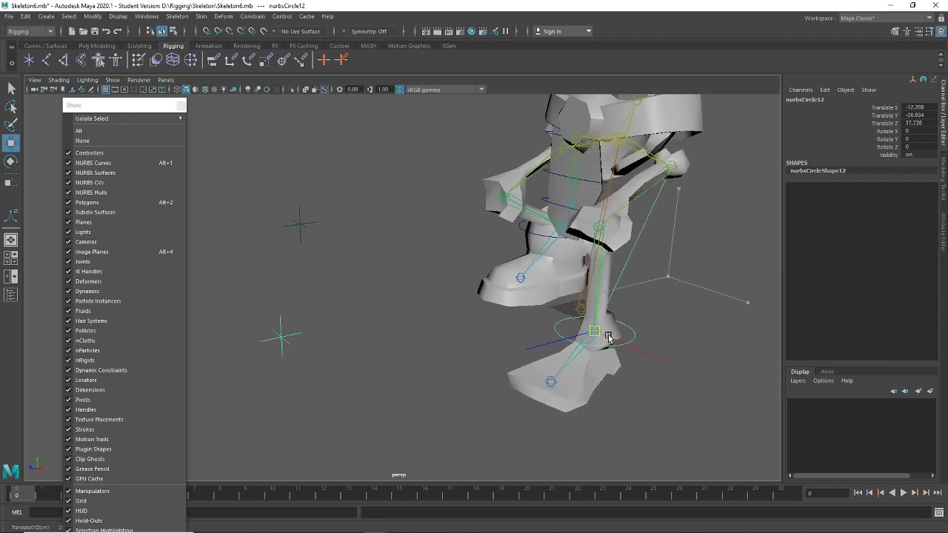
pyautogui.moveTo(380, 235); pyautogui.dragTo(358, 319)
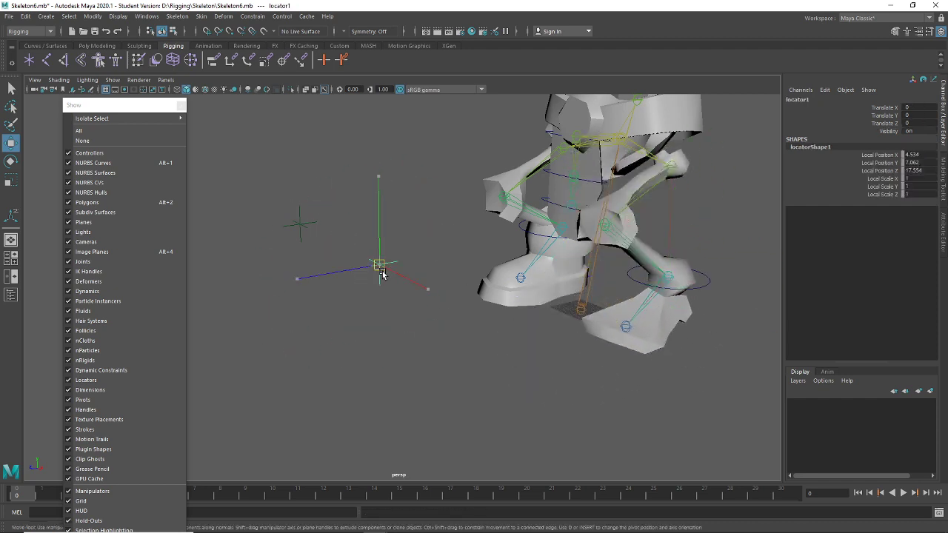
# Group locator2 on its own and snap the pivot of the new group21 onto the locator
pyautogui.click(298, 217)
pyautogui.click(299, 222)
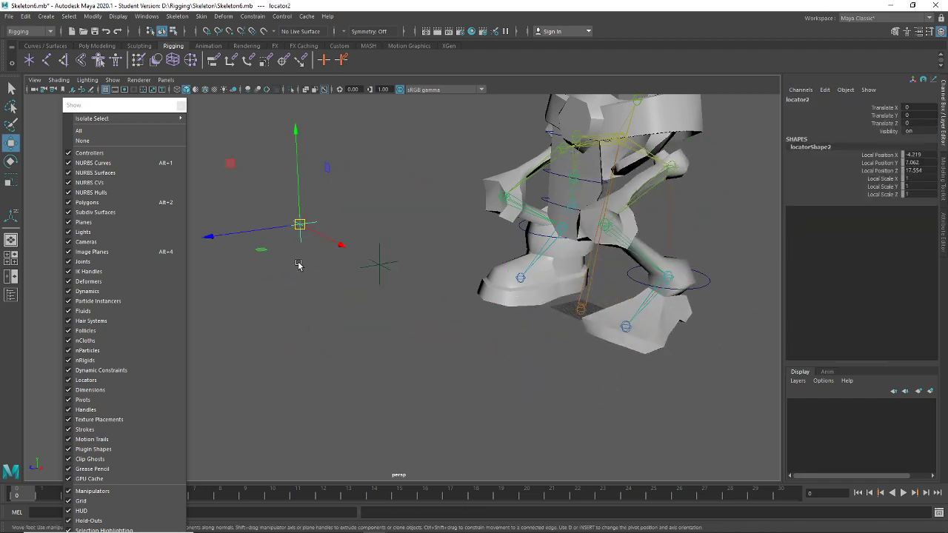
pyautogui.hotkey('ctrl', 'g')
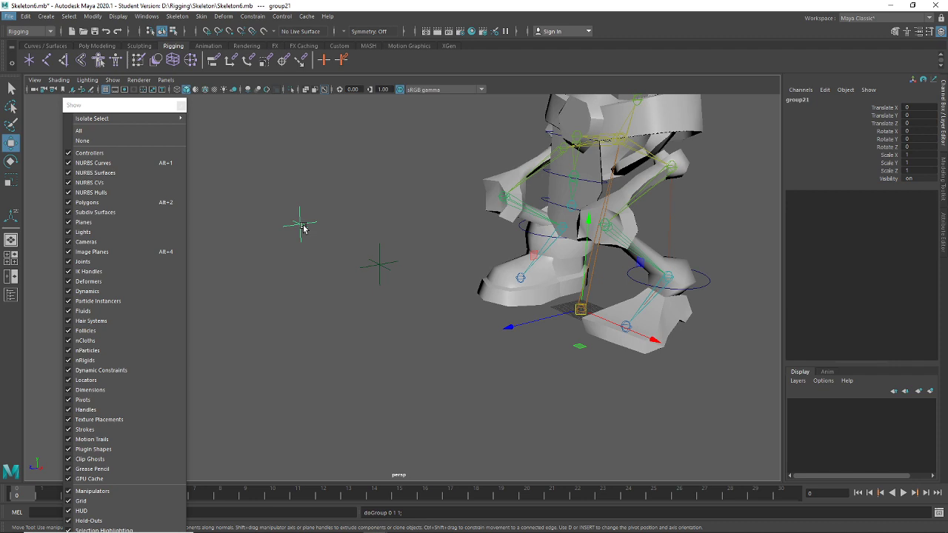
pyautogui.press('d')
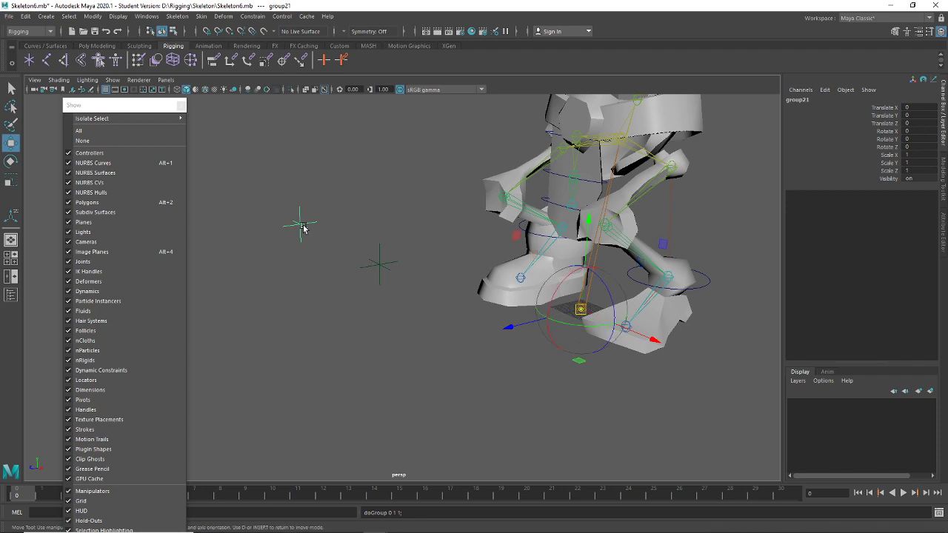
pyautogui.press('v')
pyautogui.moveTo(563, 311); pyautogui.dragTo(299, 224)
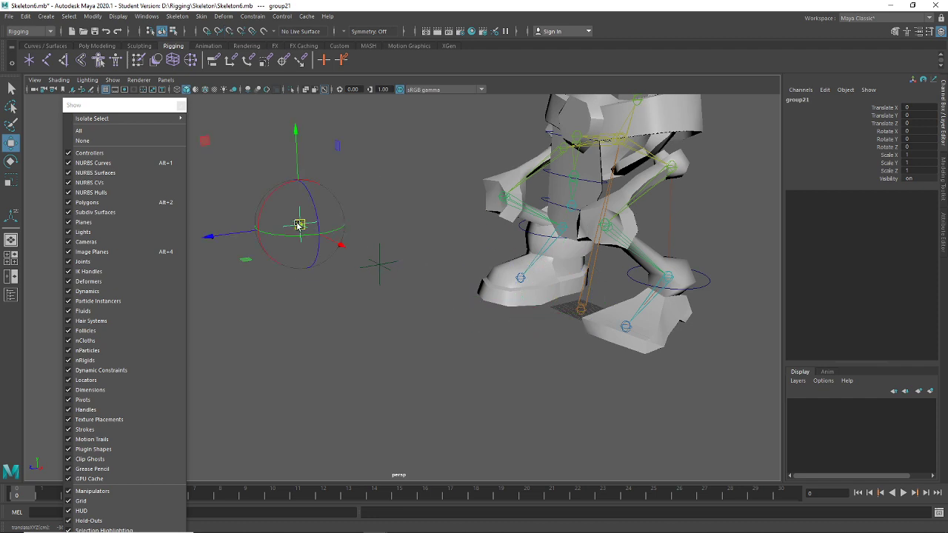
pyautogui.press('d')
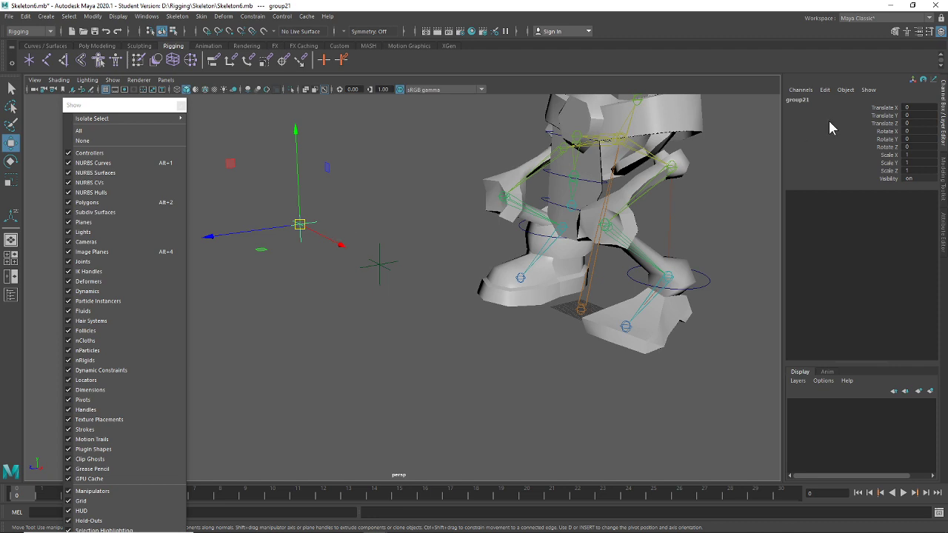
# Parent group21 under the right ankle circle nurbsCircle13, and test it by moving both ankle circles and undoing the move
pyautogui.click(525, 237)
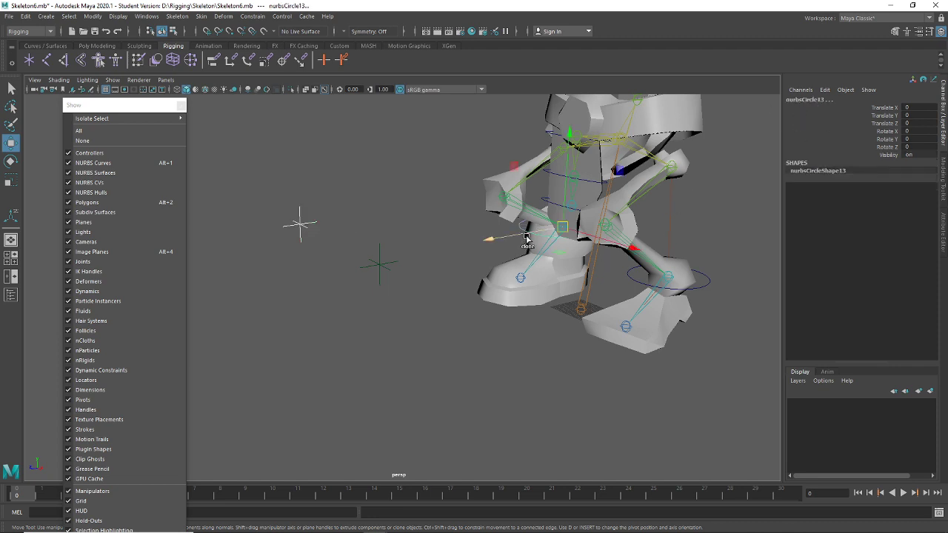
pyautogui.press('Up')
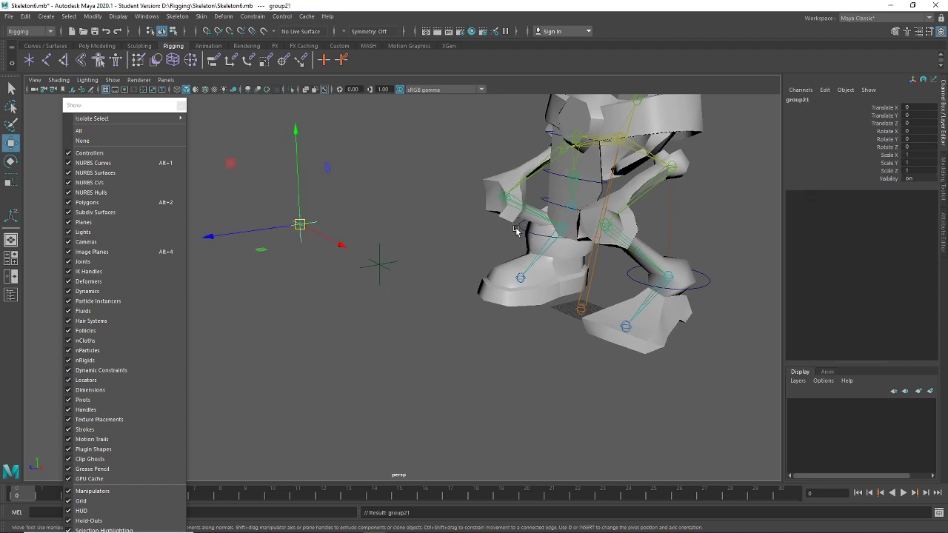
pyautogui.click(516, 230)
pyautogui.keyDown('shift'); pyautogui.click(652, 289); pyautogui.keyUp('shift')
pyautogui.moveTo(666, 279); pyautogui.dragTo(619, 270)
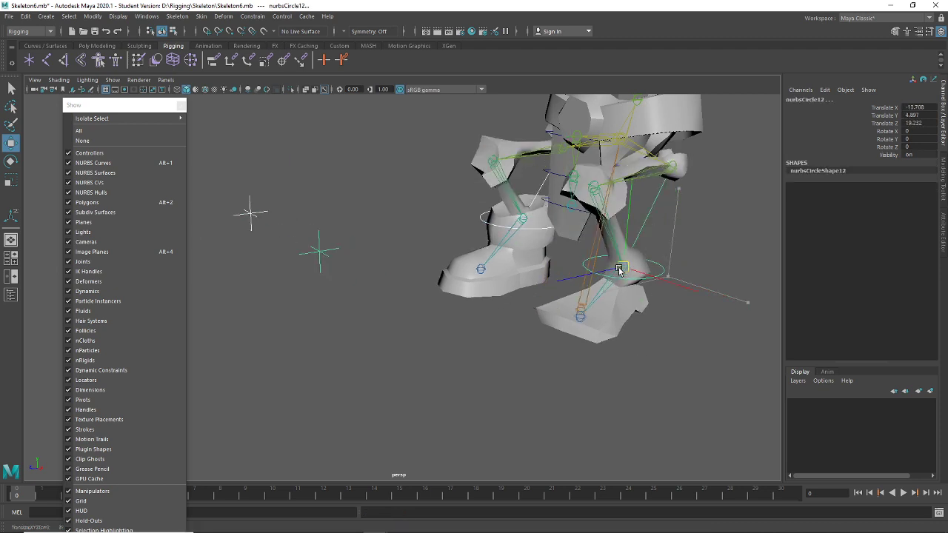
pyautogui.hotkey('ctrl', 'z')
pyautogui.hotkey('ctrl', 'z')
pyautogui.hotkey('ctrl', 'z')
pyautogui.hotkey('ctrl', 'z')
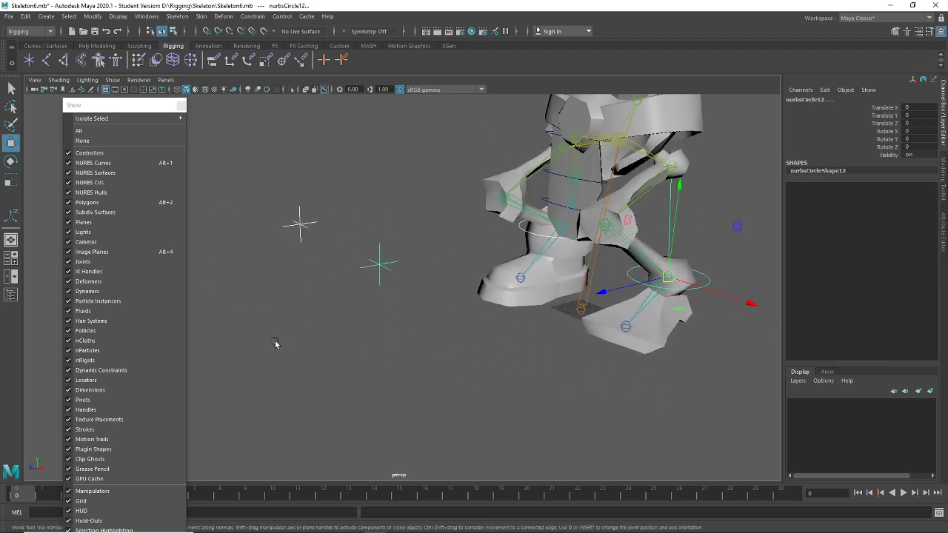
# Test the knees by moving both locators together, and undo the move
pyautogui.hotkey('ctrl', 'z')
pyautogui.hotkey('ctrl', 'z')
pyautogui.hotkey('ctrl', 'z')
pyautogui.hotkey('ctrl', 'z')
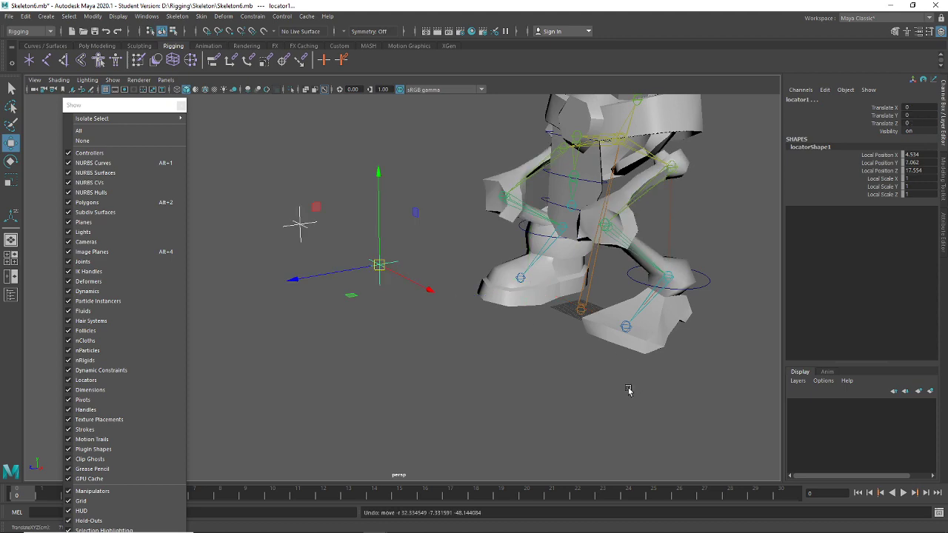
# Select the lowest control square behind the pelvis, rightnurbsSquare6, with the Rotate tool active
pyautogui.scroll(-2, 624, 383)
pyautogui.scroll(-3, 497, 338)
pyautogui.keyDown('alt'); pyautogui.moveTo(595, 262); pyautogui.dragTo(572, 303, button='middle'); pyautogui.keyUp('alt')
pyautogui.moveTo(572, 303)
pyautogui.keyDown('alt'); pyautogui.mouseDown()
pyautogui.moveTo(620, 309)
pyautogui.moveTo(562, 291)
pyautogui.mouseUp(); pyautogui.keyUp('alt')
pyautogui.click(570, 296)
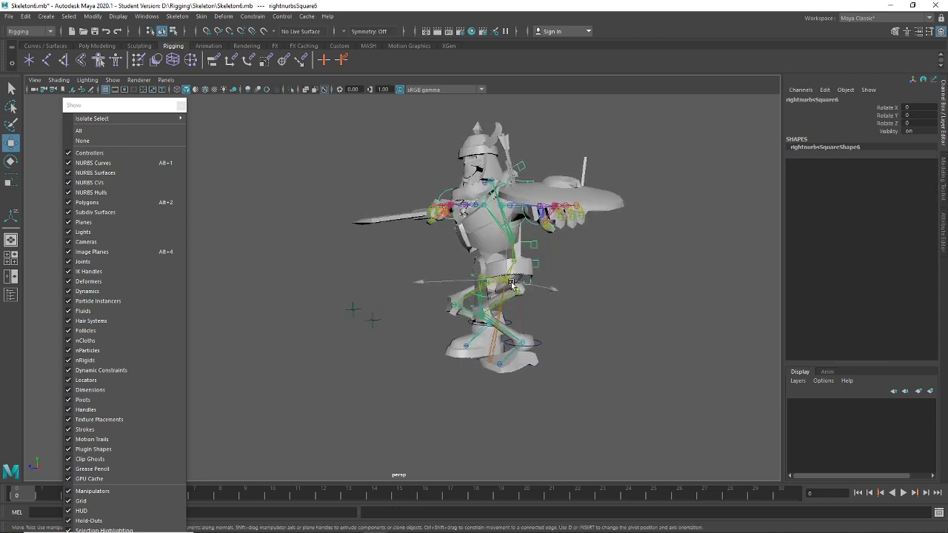
pyautogui.click(578, 296)
pyautogui.click(531, 278)
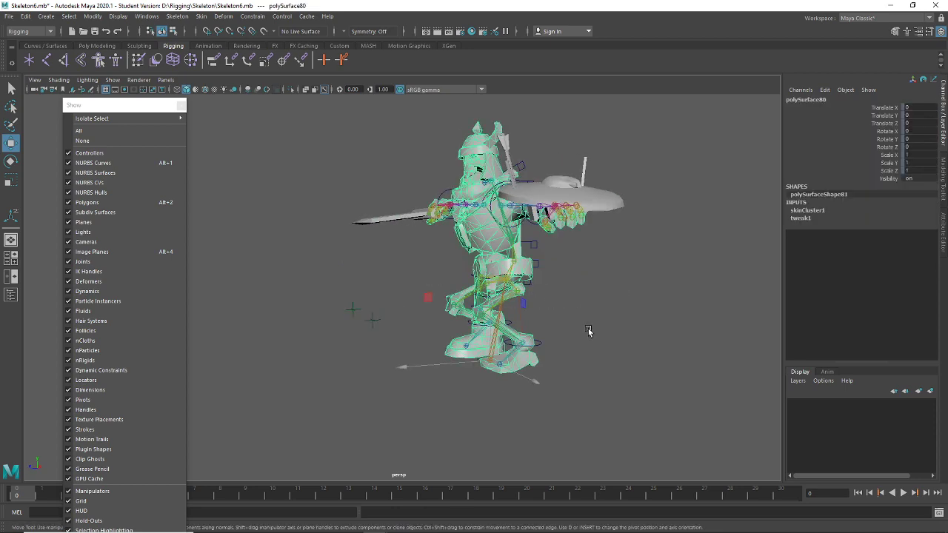
pyautogui.scroll(4, 593, 331)
pyautogui.keyDown('alt'); pyautogui.moveTo(674, 339); pyautogui.dragTo(734, 340); pyautogui.keyUp('alt')
pyautogui.click(614, 283)
pyautogui.press('e')
pyautogui.keyDown('alt'); pyautogui.moveTo(734, 340); pyautogui.dragTo(589, 325, button='middle'); pyautogui.keyUp('alt')
pyautogui.scroll(5, 589, 326)
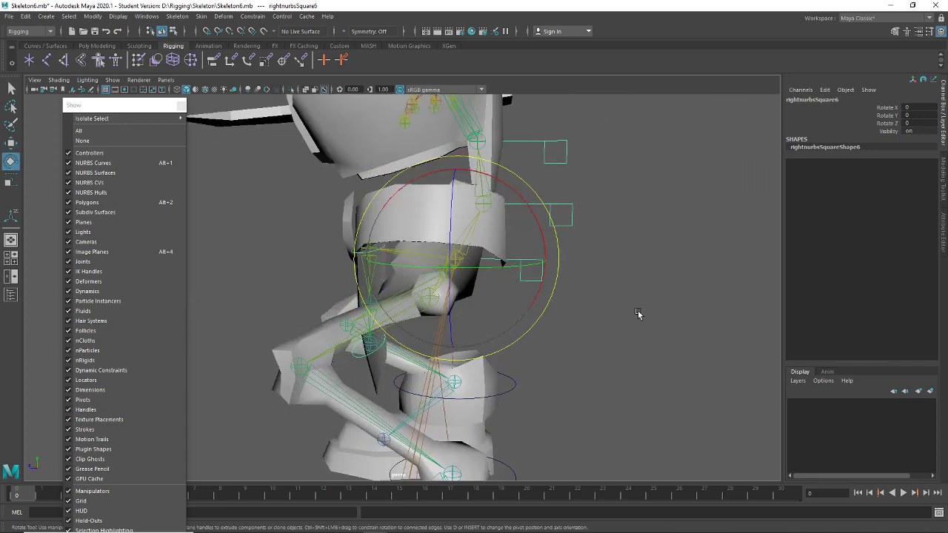
pyautogui.click(639, 315)
pyautogui.click(544, 267)
pyautogui.click(577, 288)
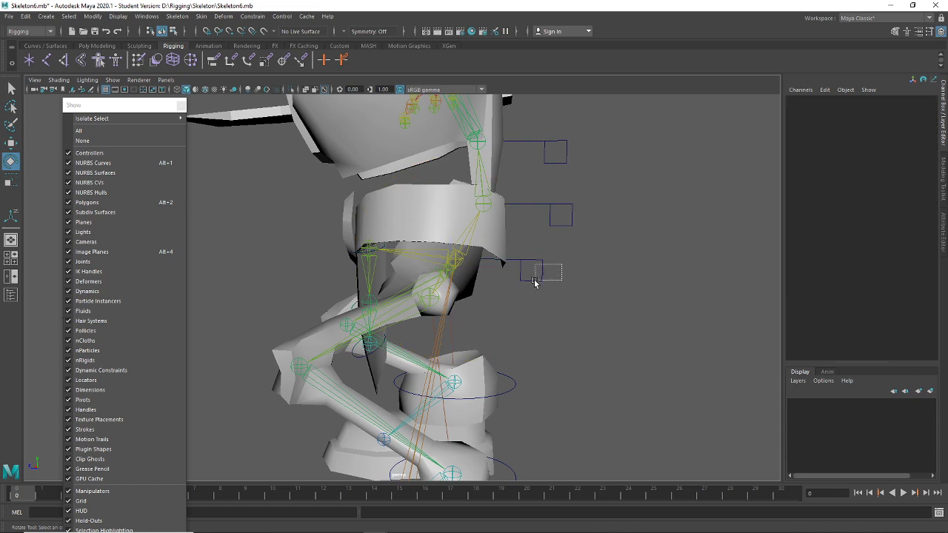
pyautogui.click(538, 280)
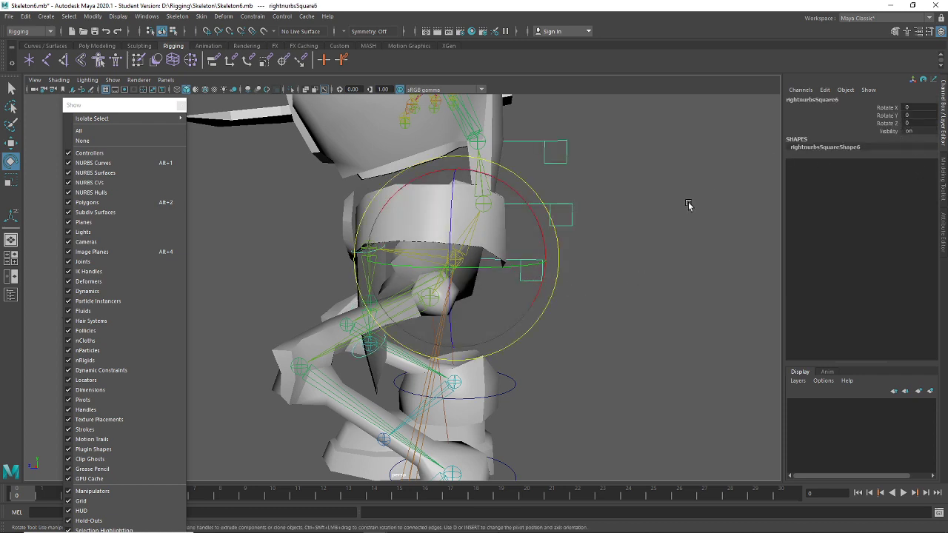
# Check the Rotate Y channel commands and the Edit Attribute window of the pelvis control for a way to unhide channels, and close the window
pyautogui.click(158, 17)
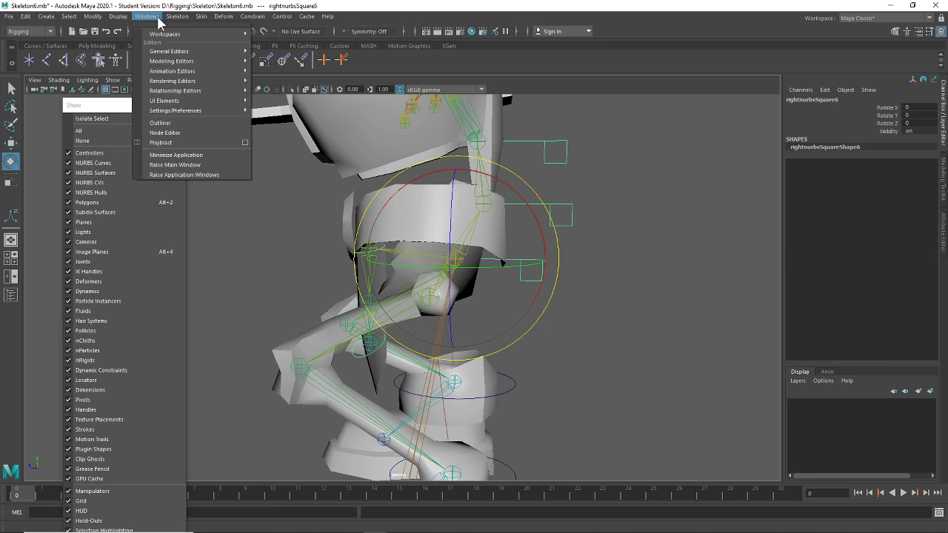
pyautogui.rightClick(817, 116)
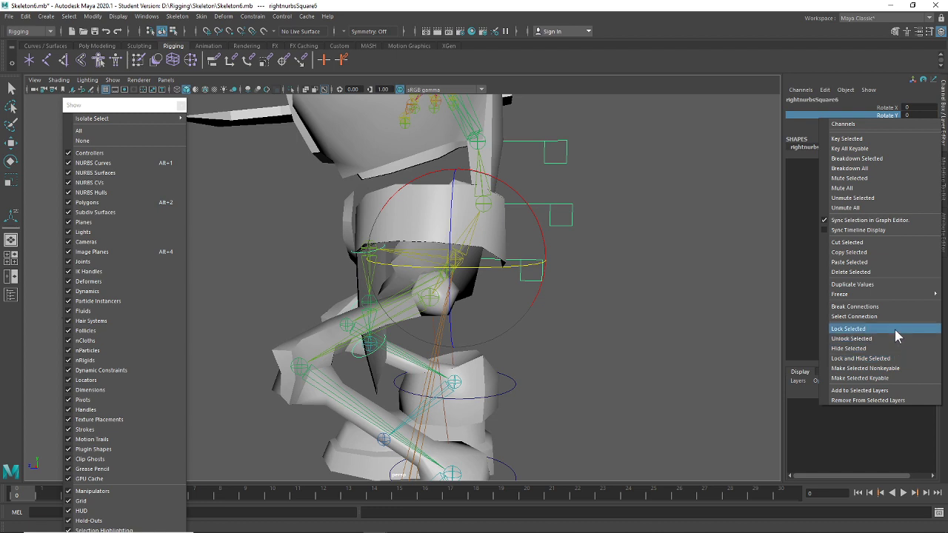
pyautogui.click(626, 32)
pyautogui.click(143, 16)
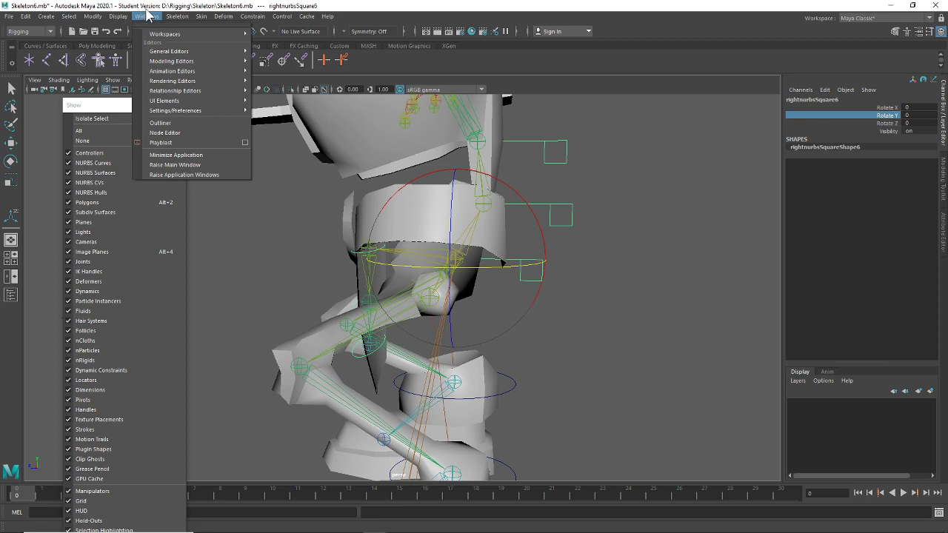
pyautogui.moveTo(93, 18)
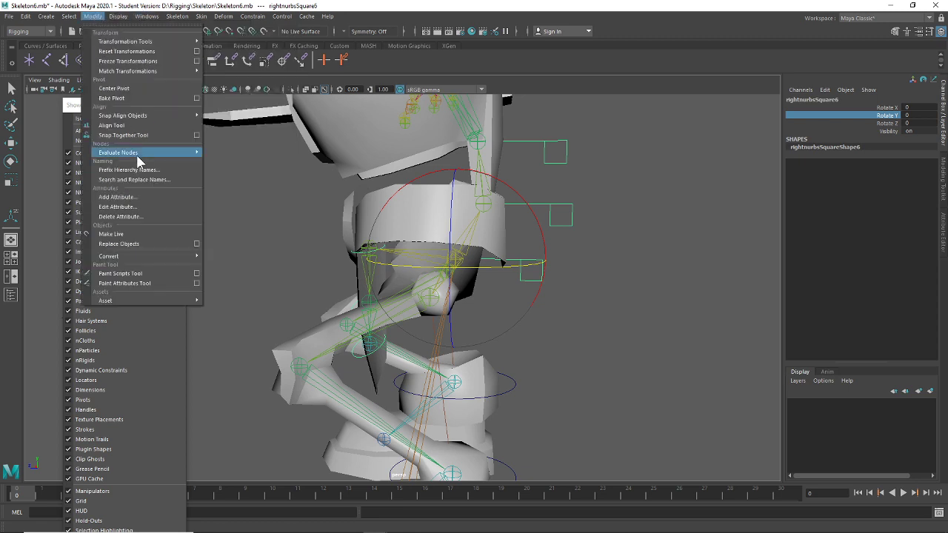
pyautogui.click(135, 209)
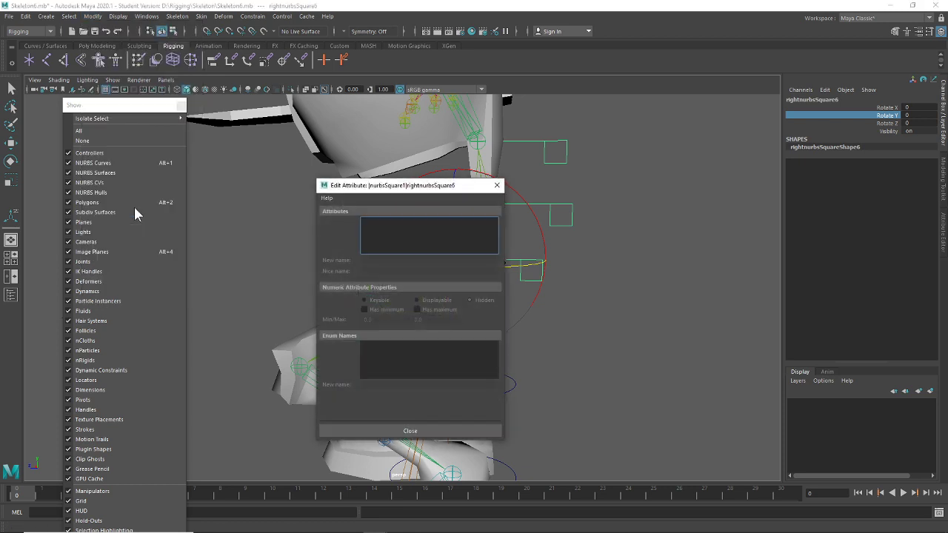
pyautogui.click(497, 190)
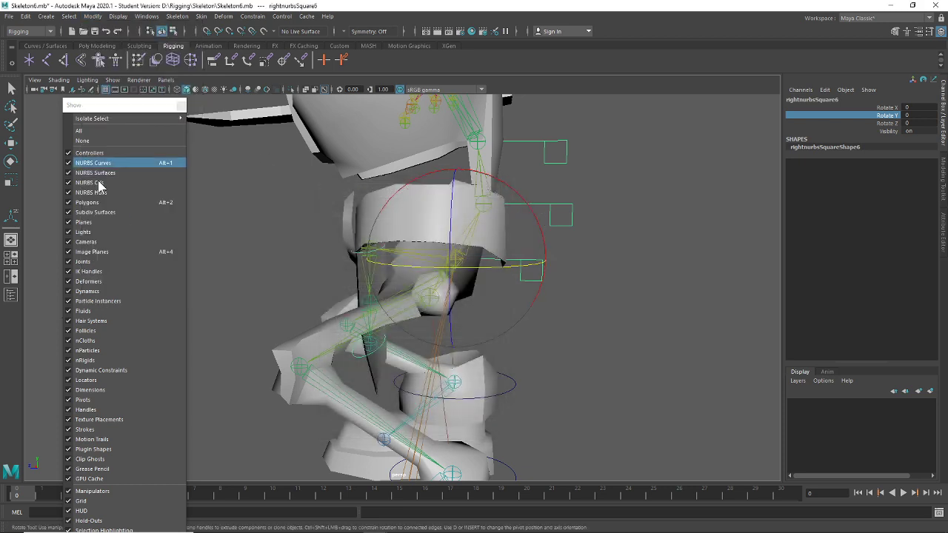
# Close the floating Show list that covers the viewport
pyautogui.click(113, 106)
pyautogui.moveTo(117, 102); pyautogui.dragTo(124, 87)
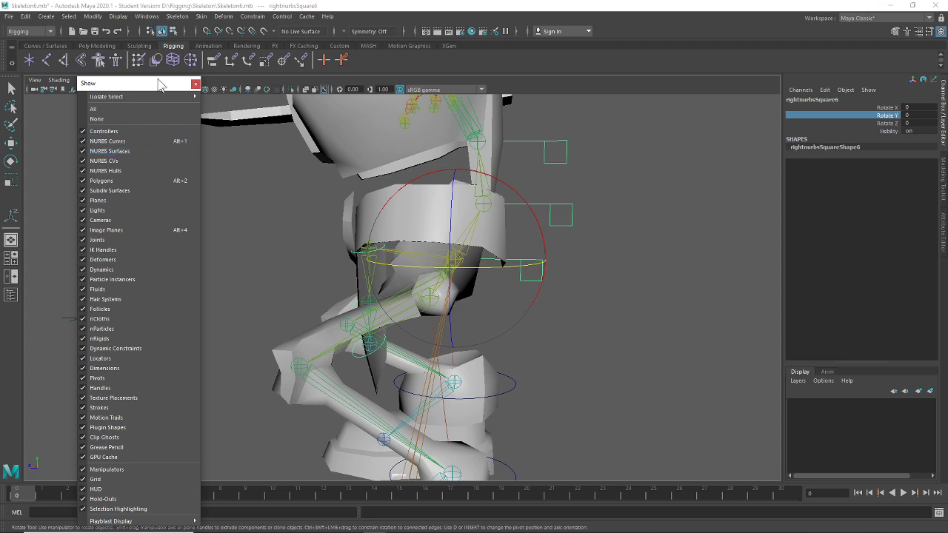
pyautogui.click(195, 84)
# Inspect the pelvis control's channels in an enlarged Attribute Spread Sheet, and minimize the window
pyautogui.click(118, 16)
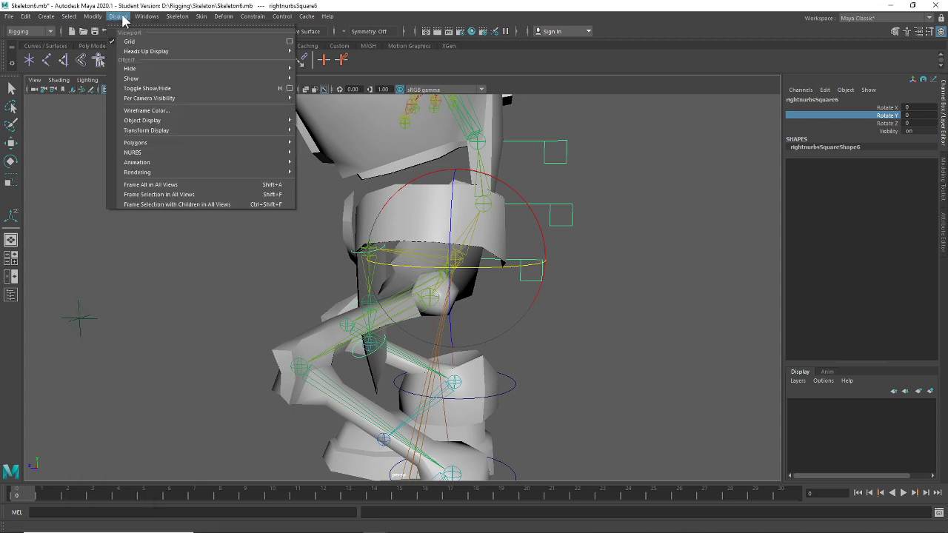
pyautogui.click(27, 20)
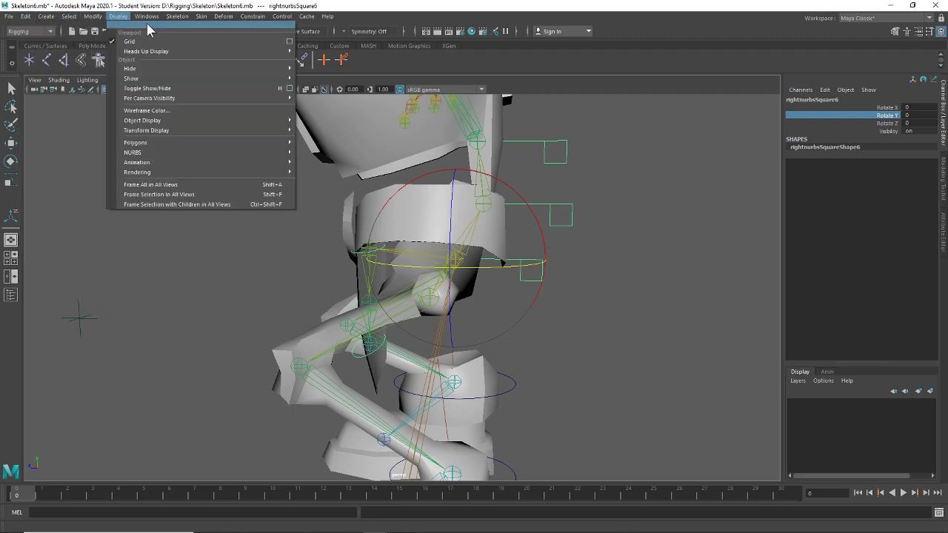
pyautogui.moveTo(145, 20)
pyautogui.moveTo(186, 51)
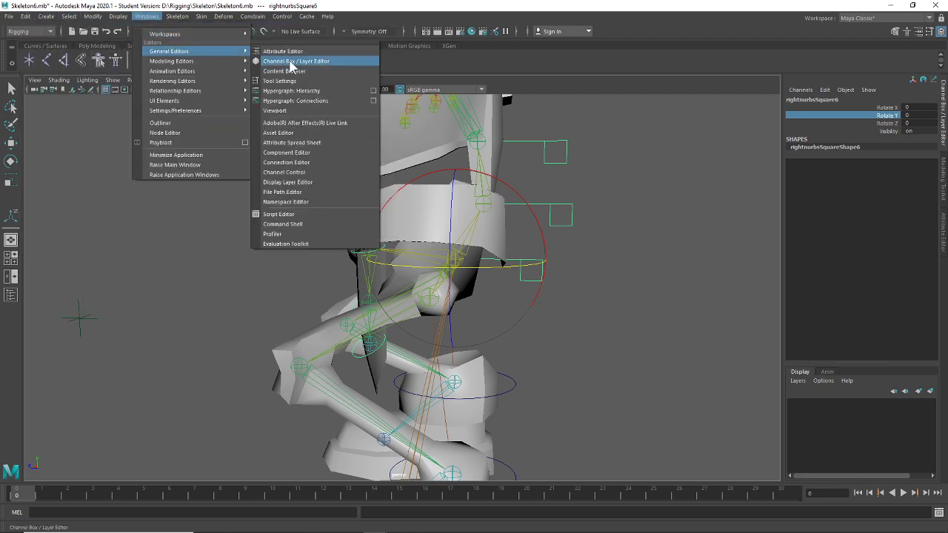
pyautogui.click(307, 145)
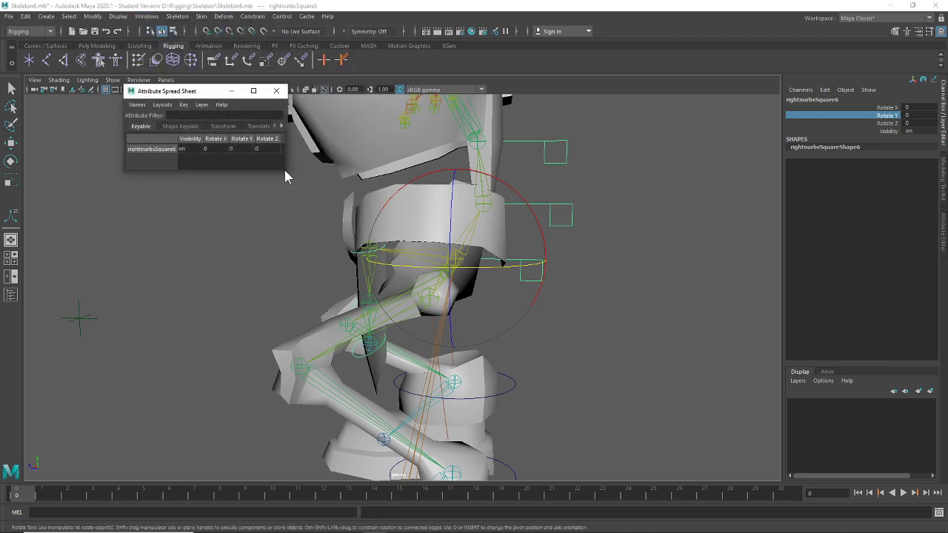
pyautogui.moveTo(285, 170); pyautogui.dragTo(645, 338)
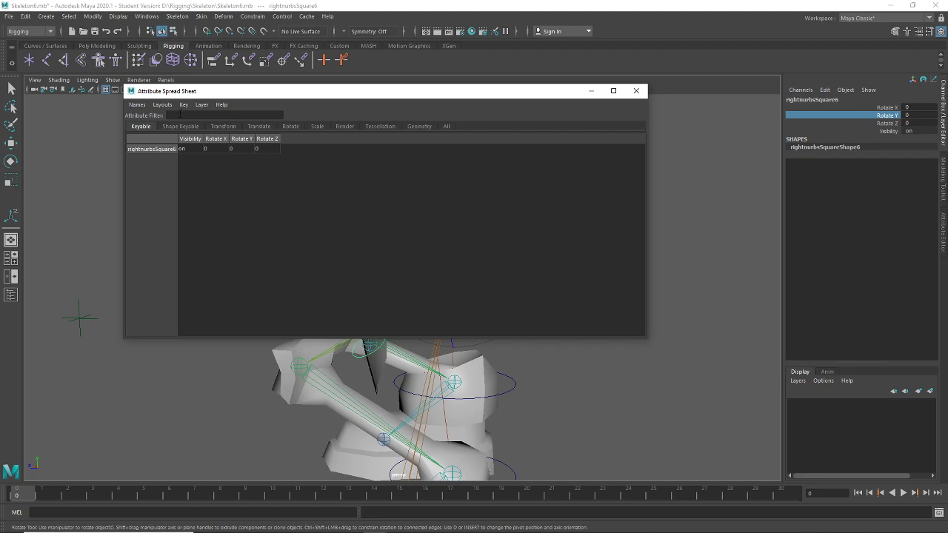
pyautogui.click(591, 91)
pyautogui.click(140, 17)
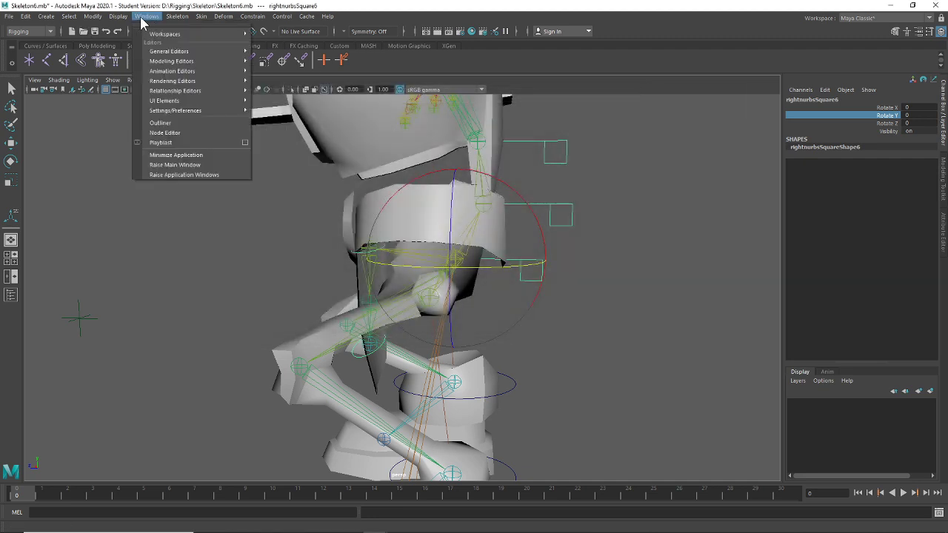
pyautogui.moveTo(180, 55)
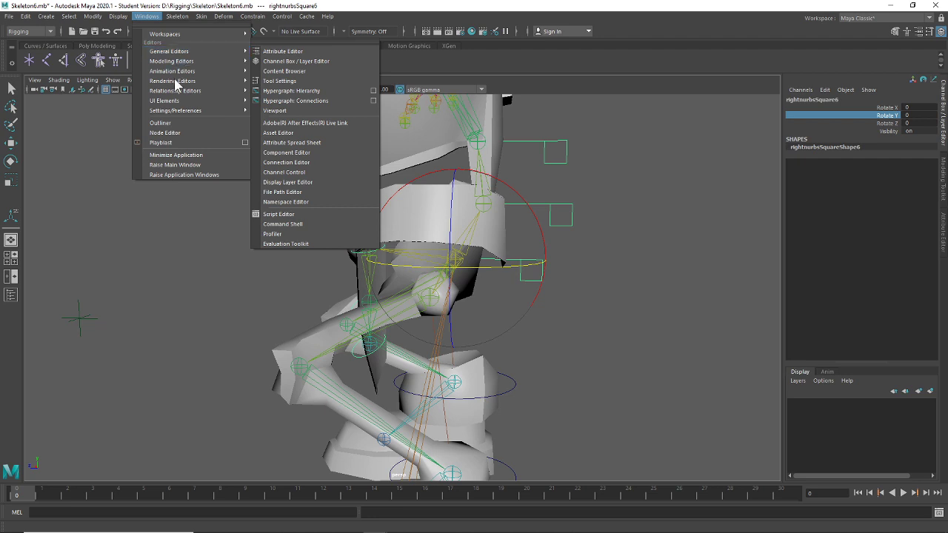
pyautogui.moveTo(175, 92)
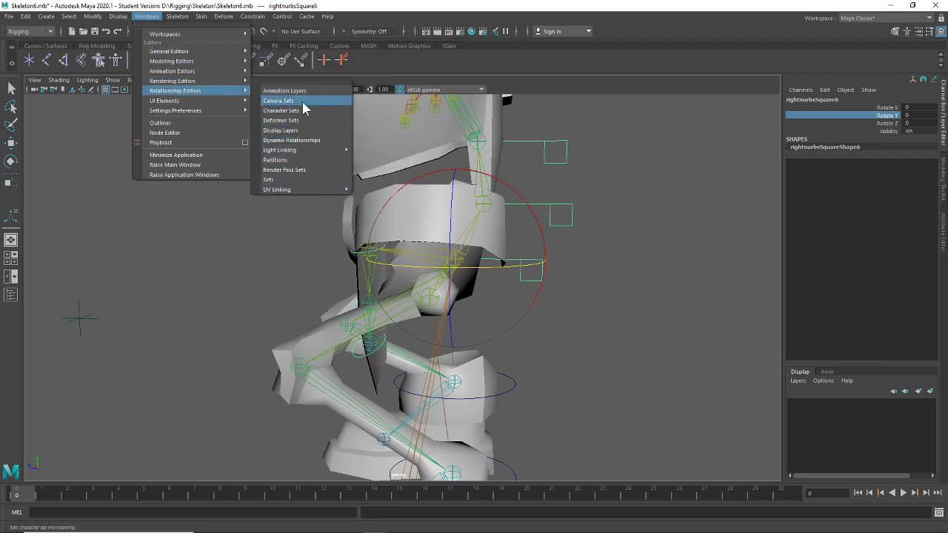
pyautogui.click(268, 5)
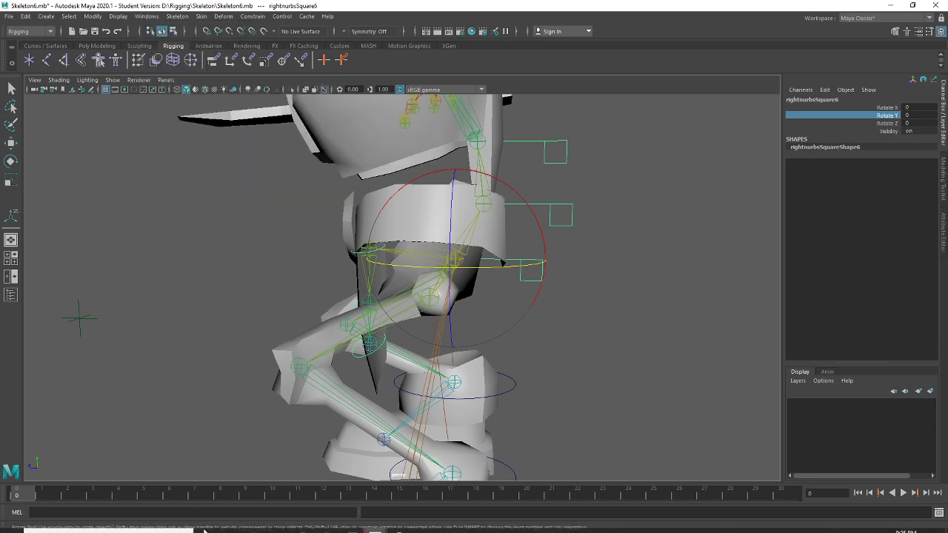
# Switch to the Chrome browser and search Google for "maya unhide hidden attribute"
pyautogui.click(300, 526)
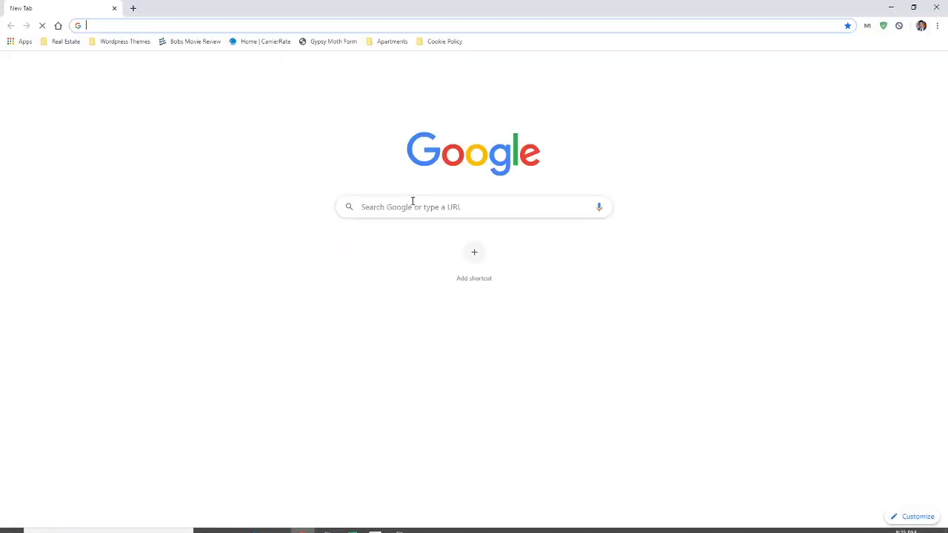
pyautogui.click(410, 210)
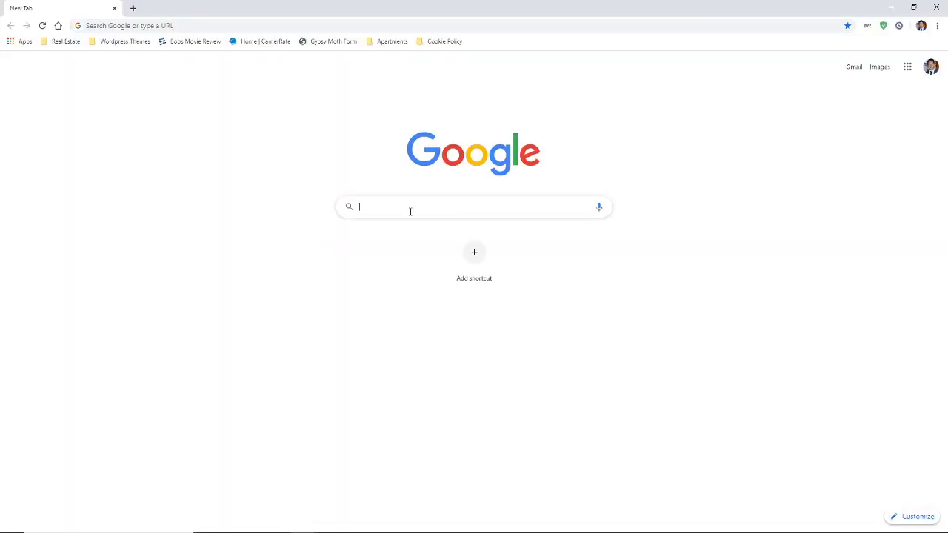
pyautogui.write('maya u')
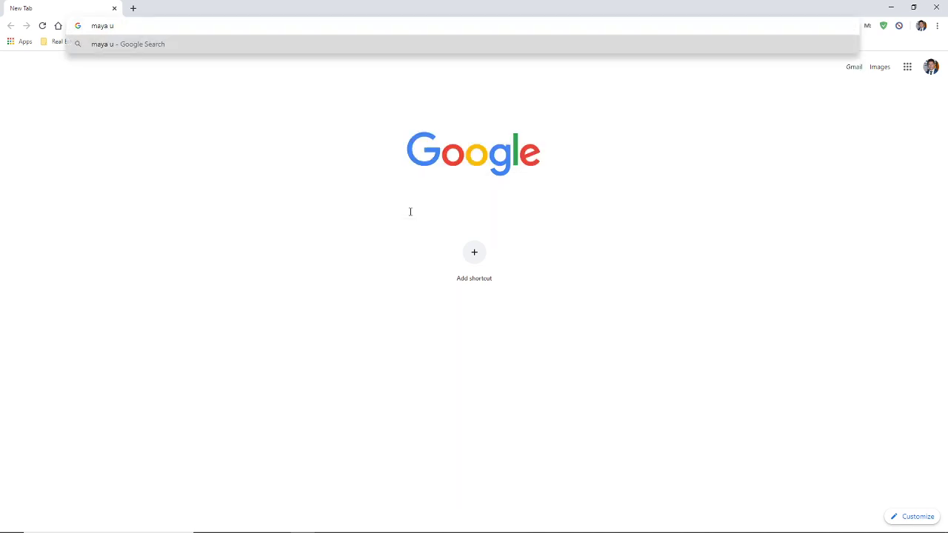
pyautogui.write('nhide hidde')
pyautogui.press('BackSpace')
pyautogui.write('den at')
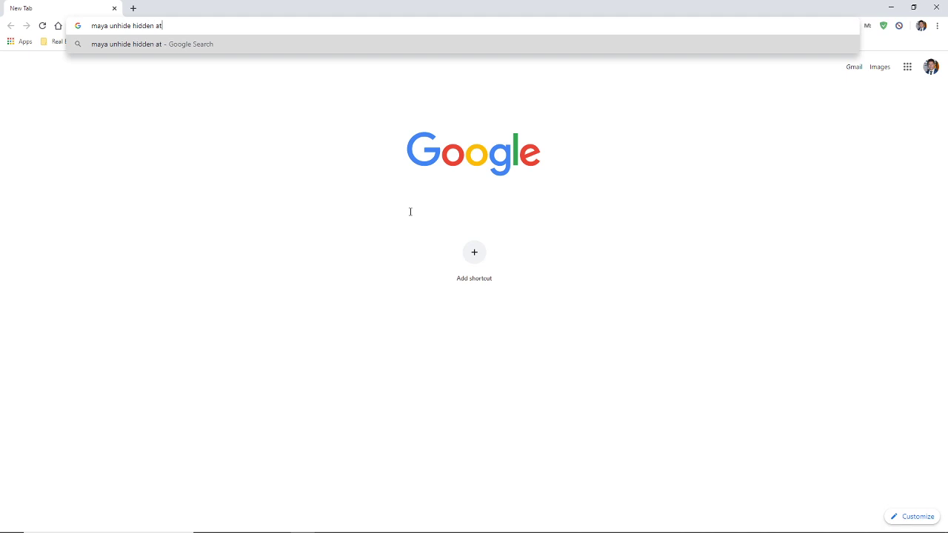
pyautogui.write('tribut')
pyautogui.press('Return')
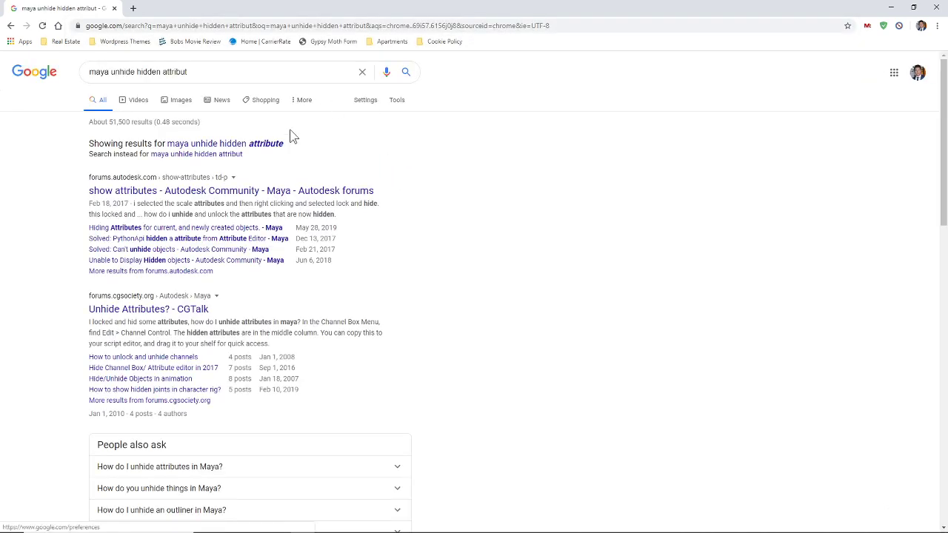
pyautogui.click(275, 144)
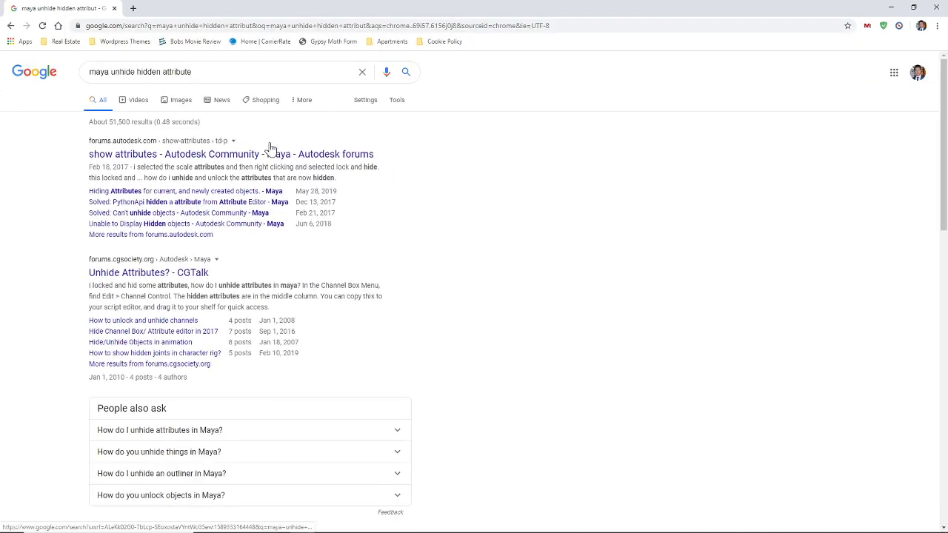
# Open the Autodesk forum thread "show attributes" and read its replies on unhiding locked channels
pyautogui.click(153, 151)
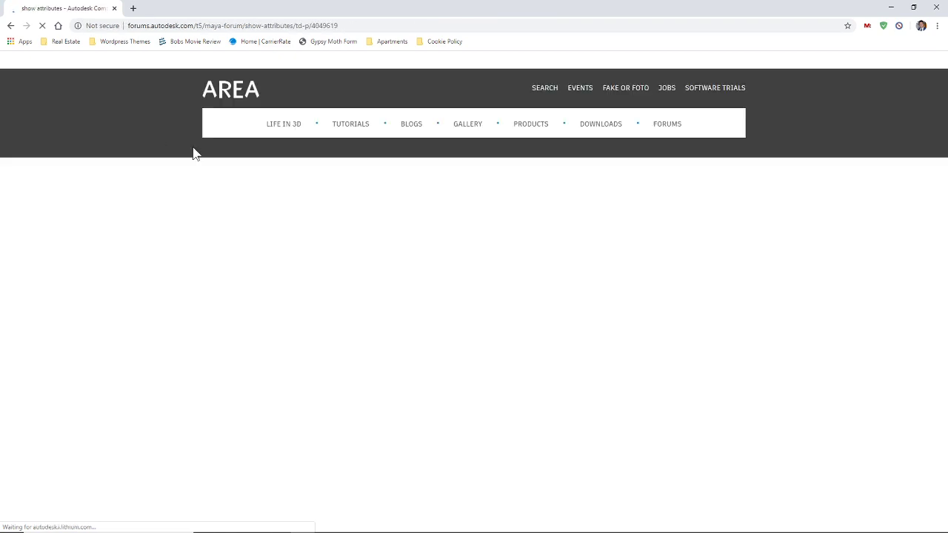
pyautogui.scroll(-2, 385, 196)
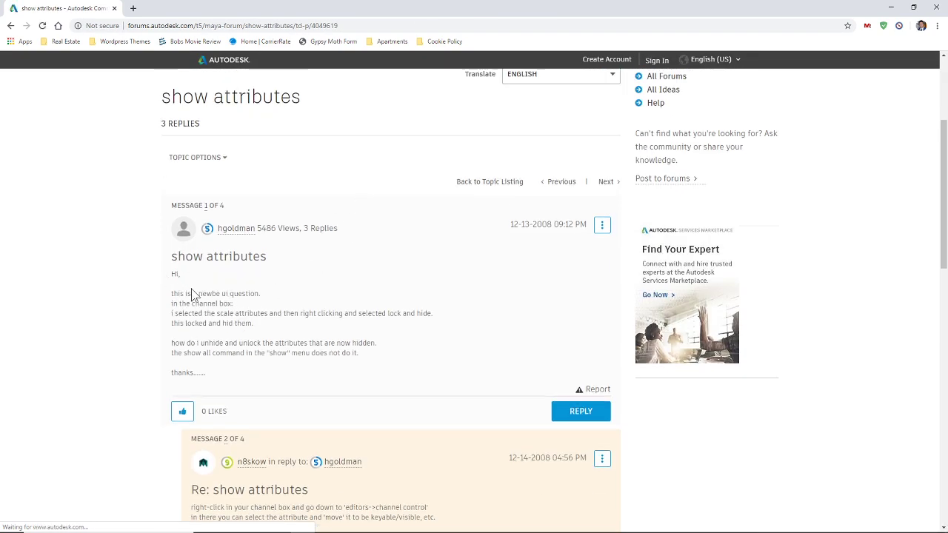
pyautogui.scroll(-3, 191, 294)
pyautogui.scroll(-1, 198, 291)
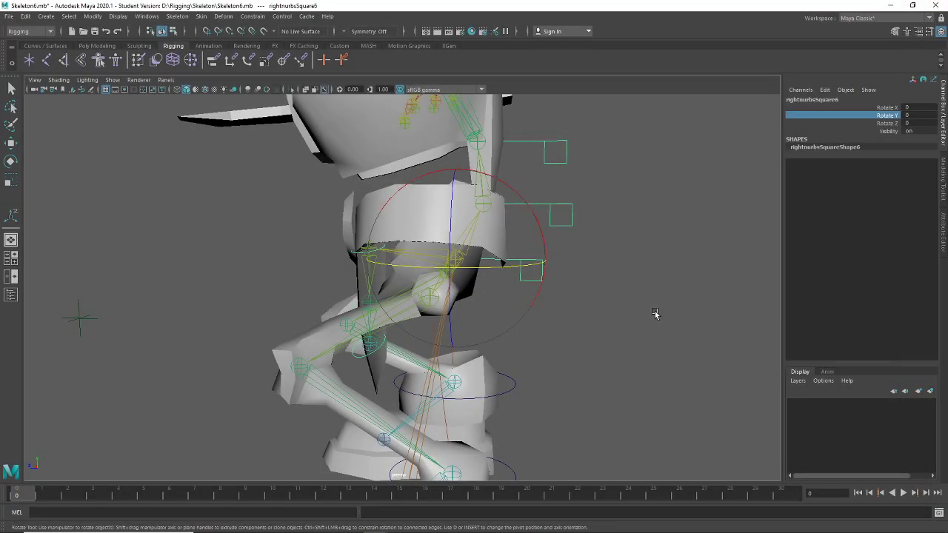
# Look through the pelvis control's channel commands for a way to unhide its translate attributes
pyautogui.press('e')
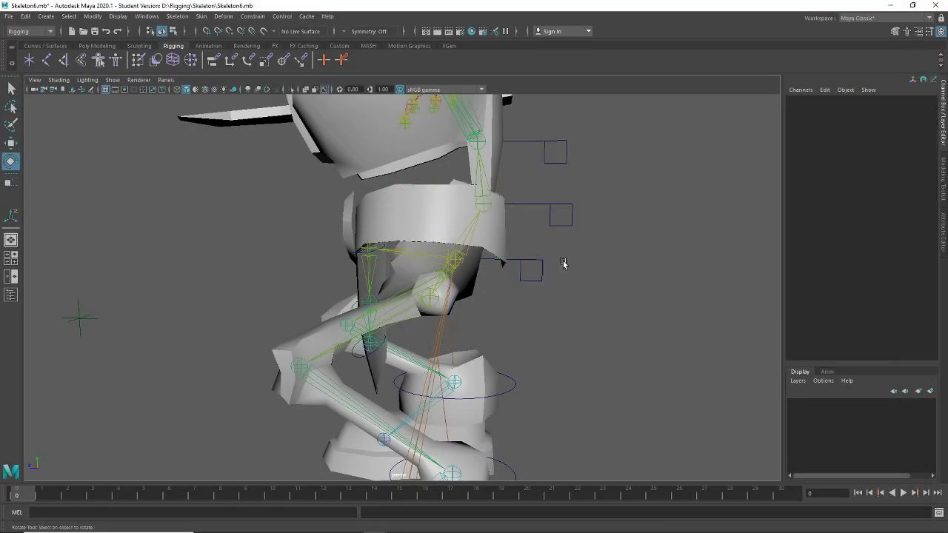
pyautogui.click(833, 116)
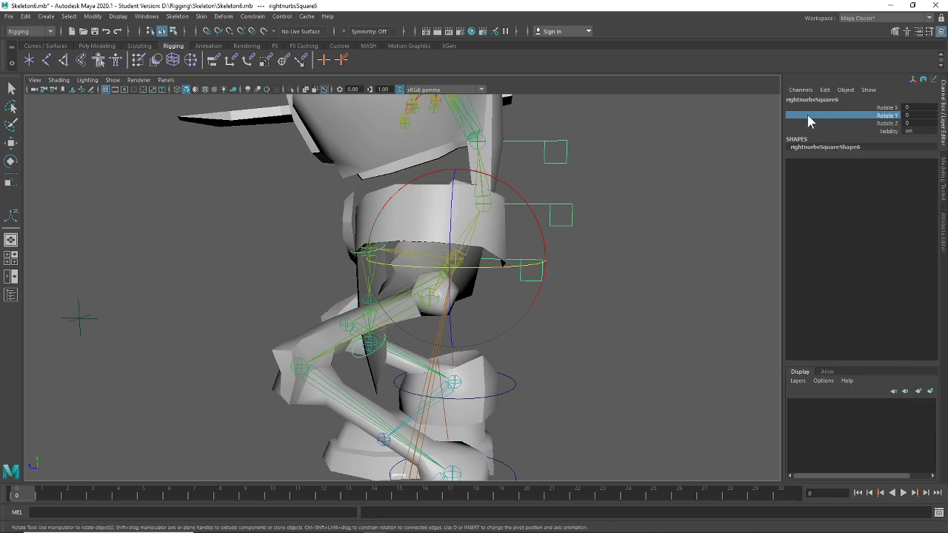
pyautogui.rightClick(798, 116)
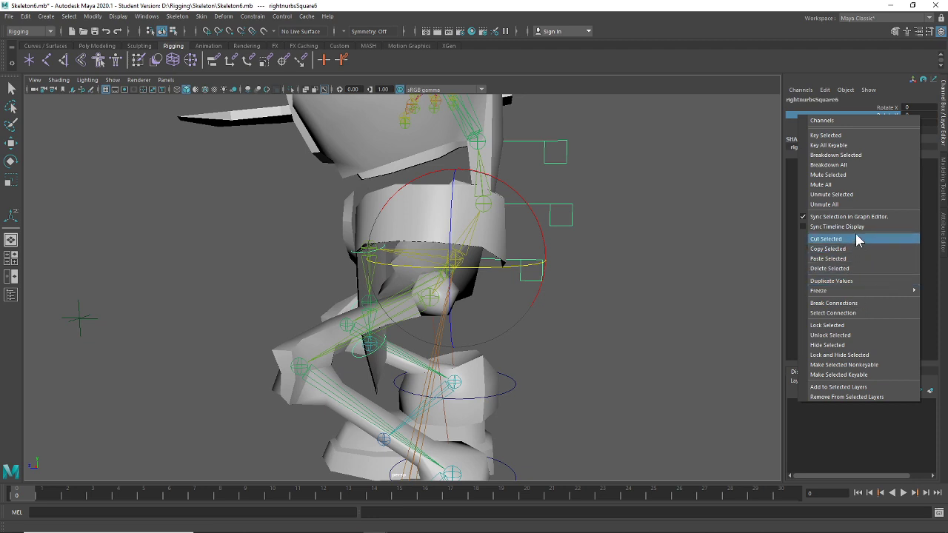
pyautogui.click(833, 126)
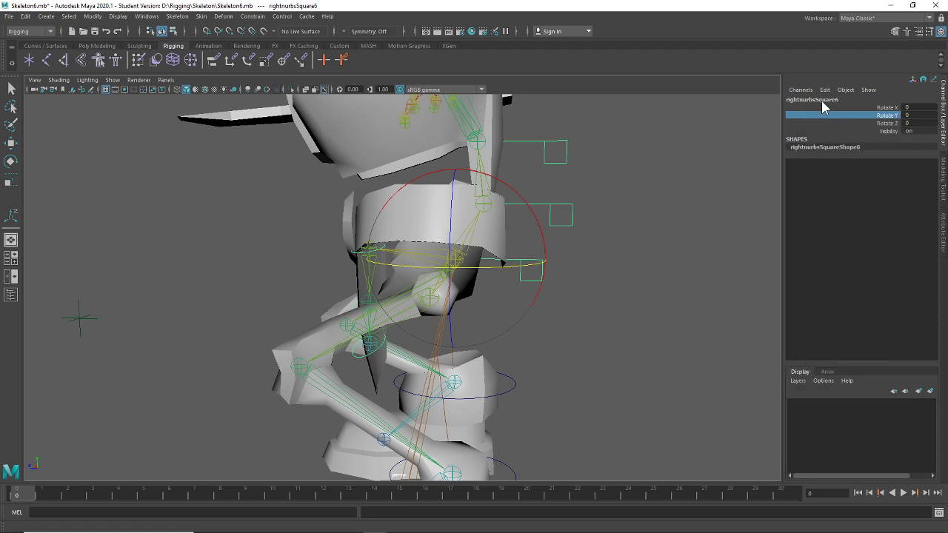
pyautogui.click(806, 91)
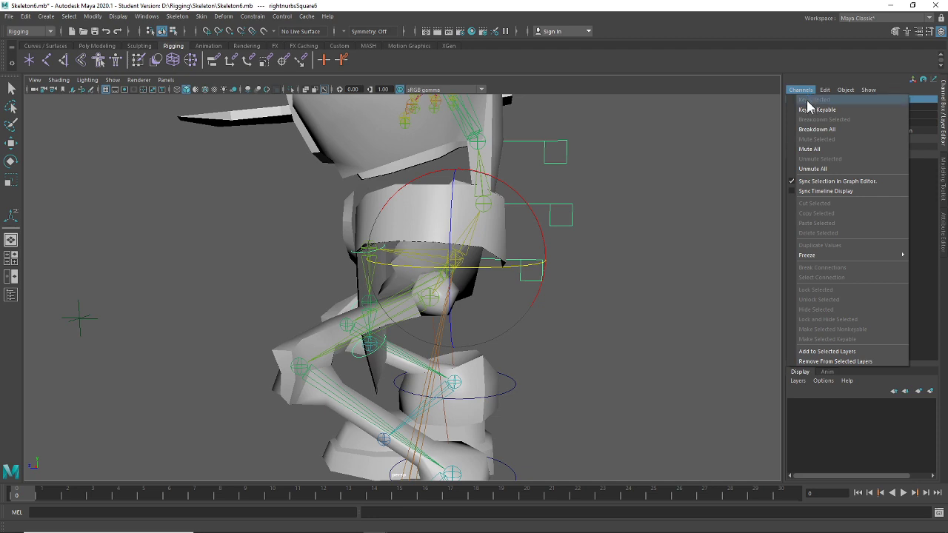
pyautogui.click(817, 79)
pyautogui.press('e')
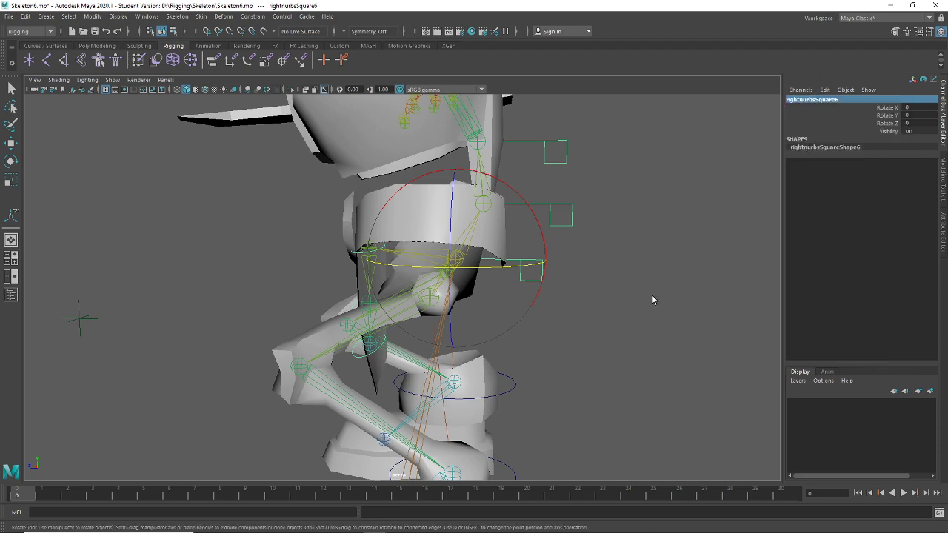
pyautogui.click(652, 296)
pyautogui.click(547, 264)
pyautogui.rightClick(828, 102)
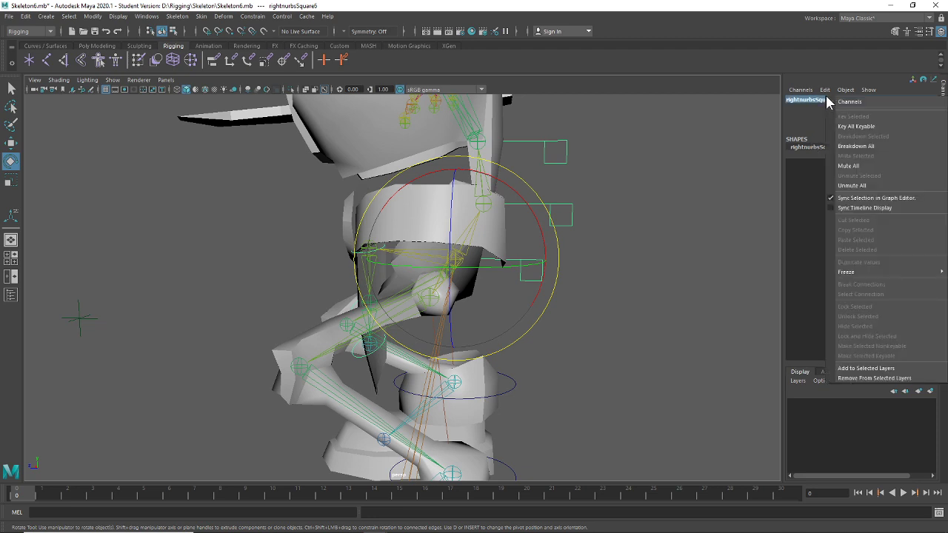
pyautogui.click(802, 115)
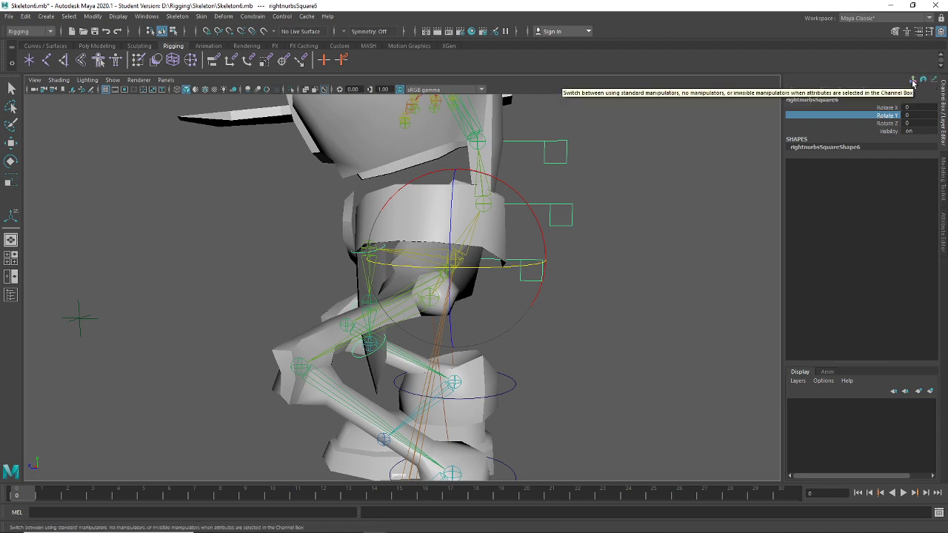
pyautogui.click(826, 132)
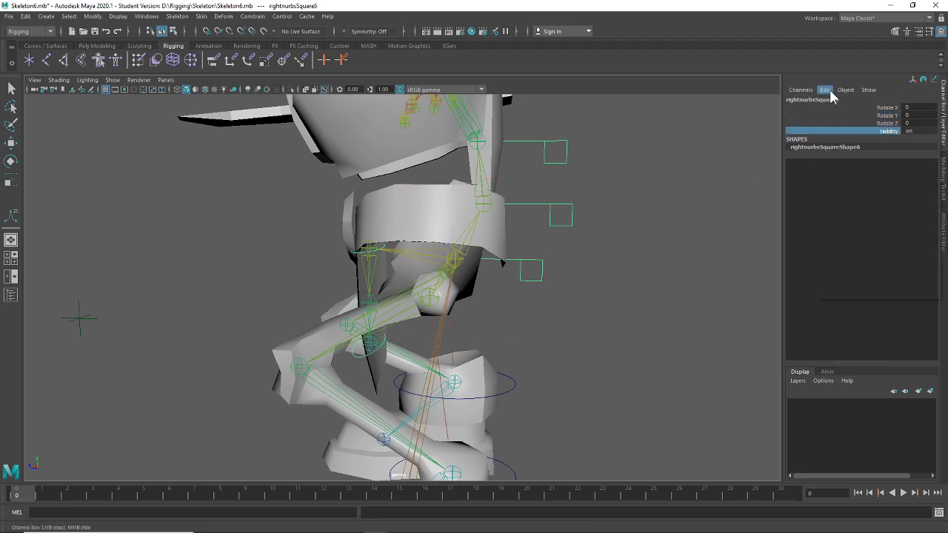
# Open Channel Control for the pelvis control, enlarge the window, and unlock Translate X, Translate Y and Translate Z
pyautogui.click(824, 89)
pyautogui.click(844, 133)
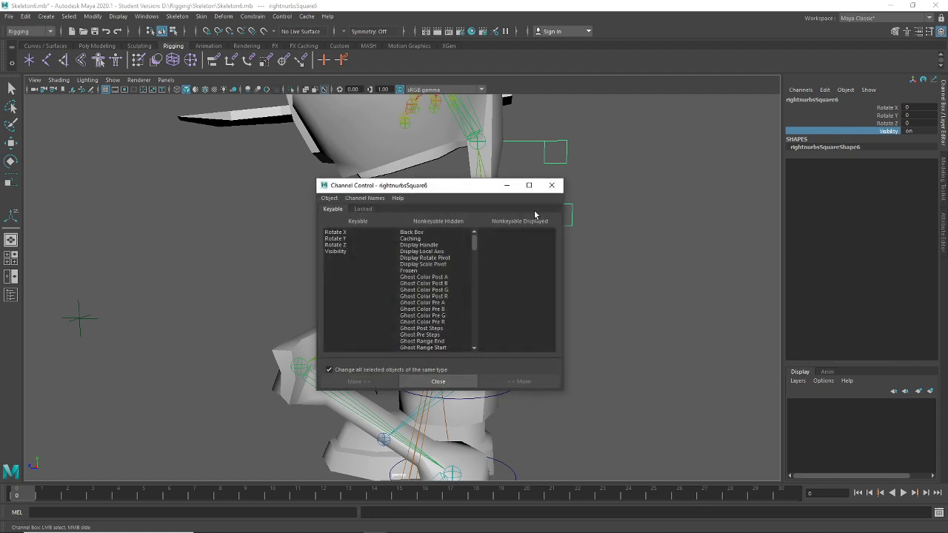
pyautogui.moveTo(469, 194); pyautogui.dragTo(630, 163)
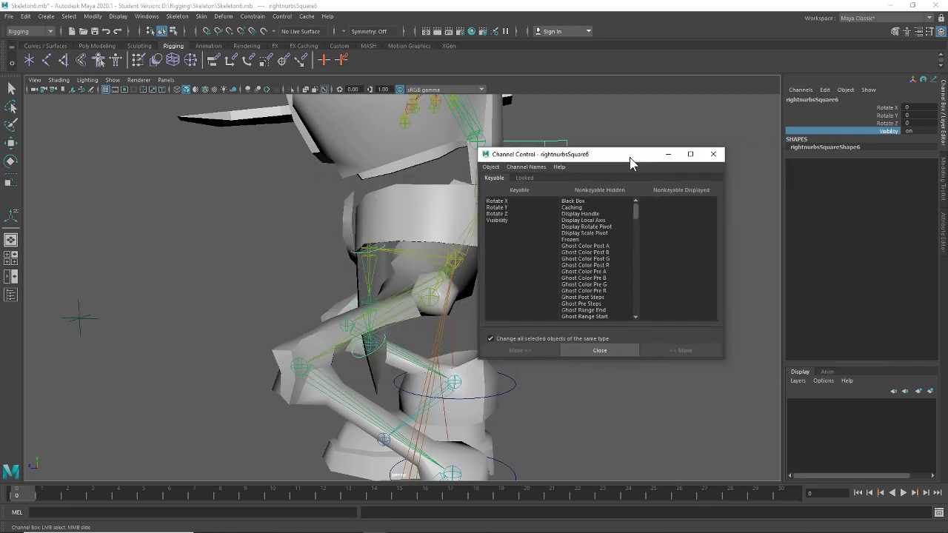
pyautogui.moveTo(622, 361); pyautogui.dragTo(629, 454)
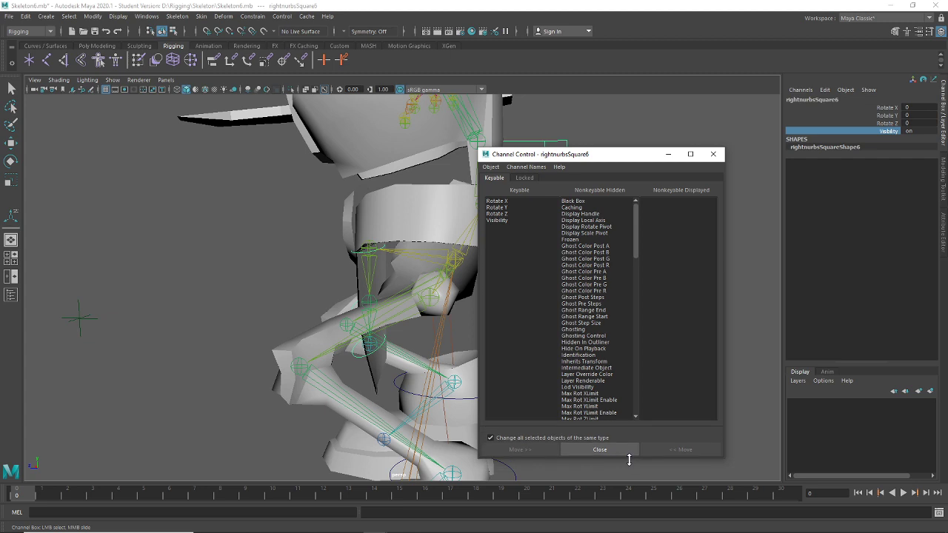
pyautogui.click(532, 179)
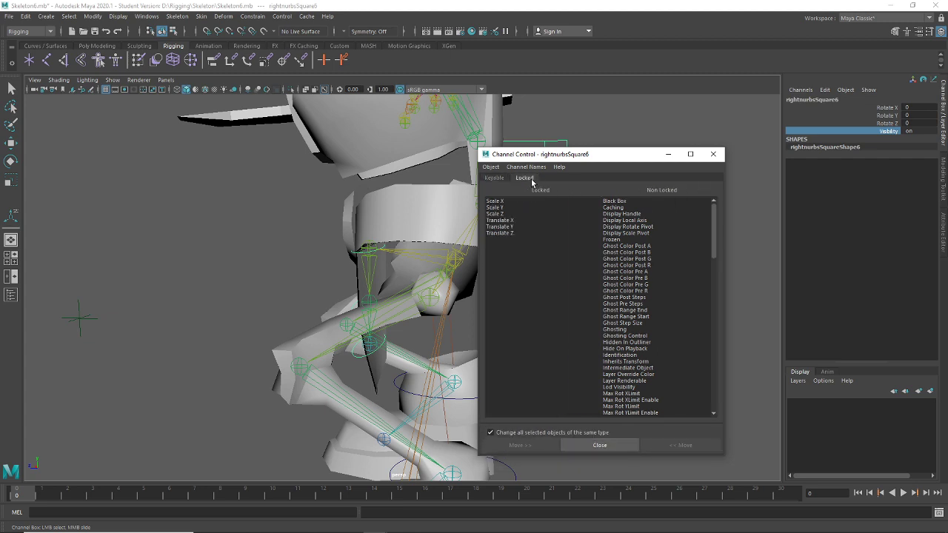
pyautogui.click(513, 227)
pyautogui.click(514, 221)
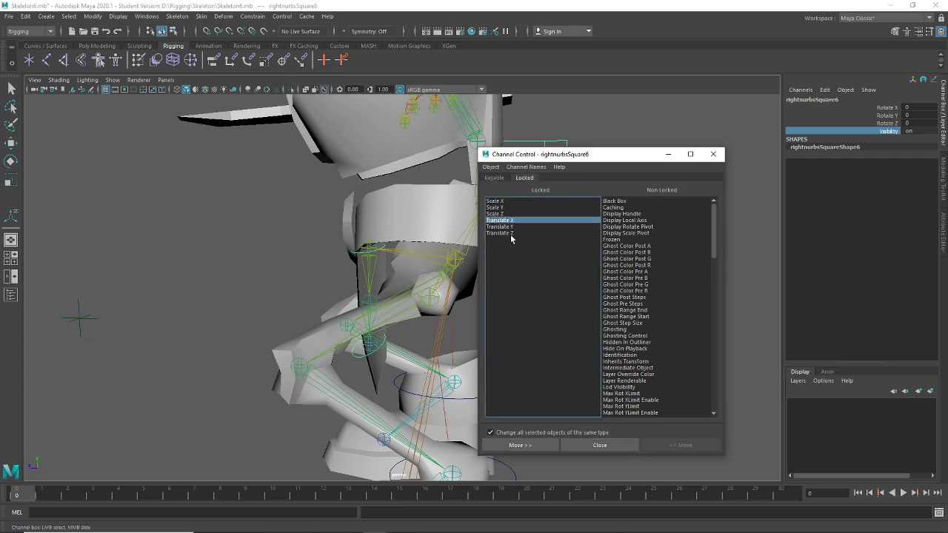
pyautogui.keyDown('shift'); pyautogui.click(510, 234); pyautogui.keyUp('shift')
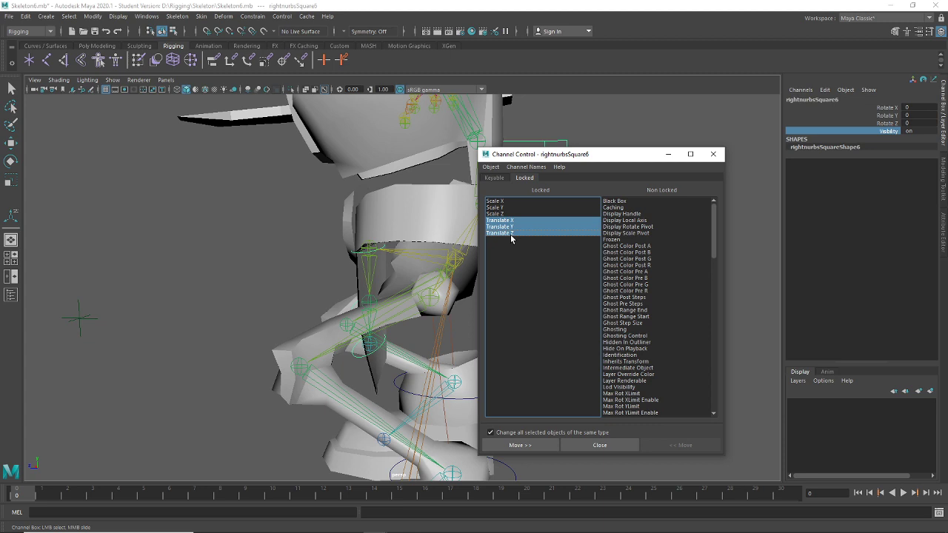
pyautogui.click(521, 445)
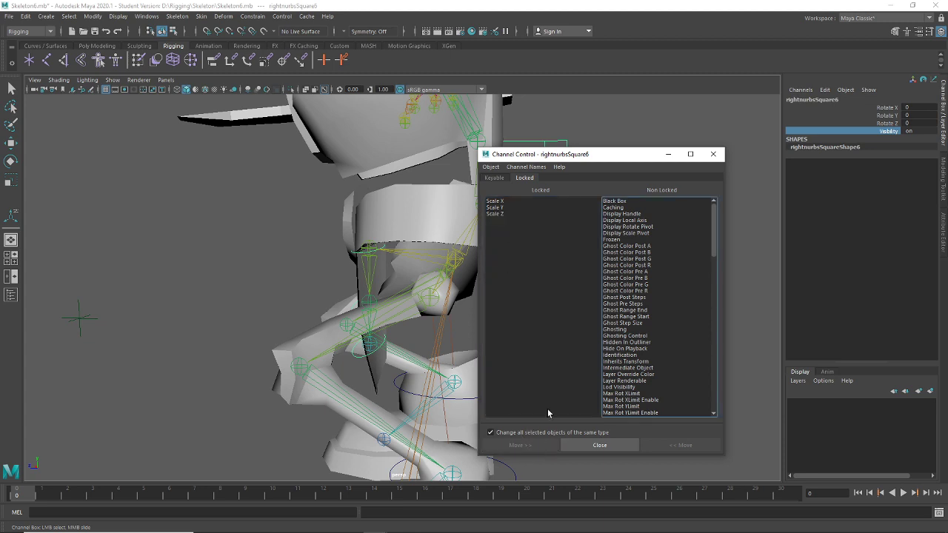
# Make the pelvis control's hidden Translate X, Translate Y and Translate Z channels keyable, and close Channel Control
pyautogui.click(493, 178)
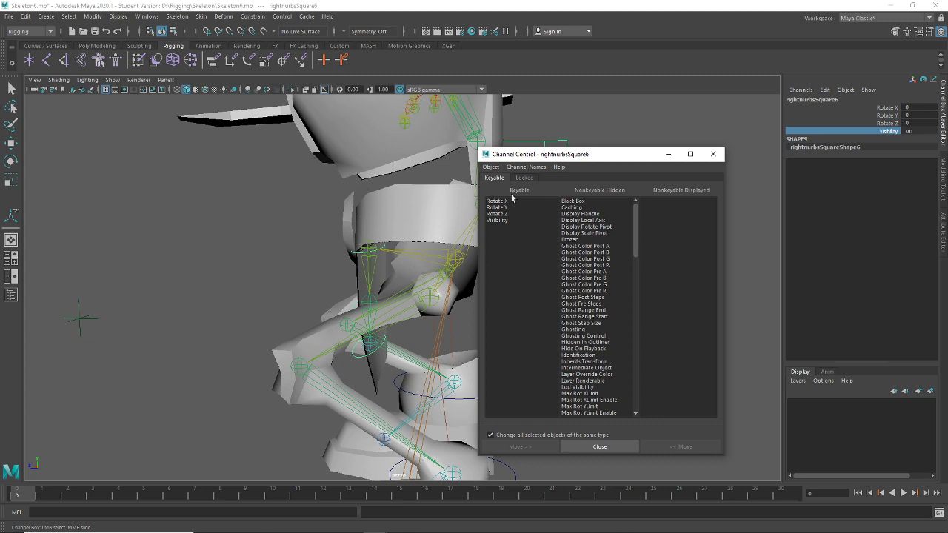
pyautogui.moveTo(635, 227); pyautogui.dragTo(633, 409)
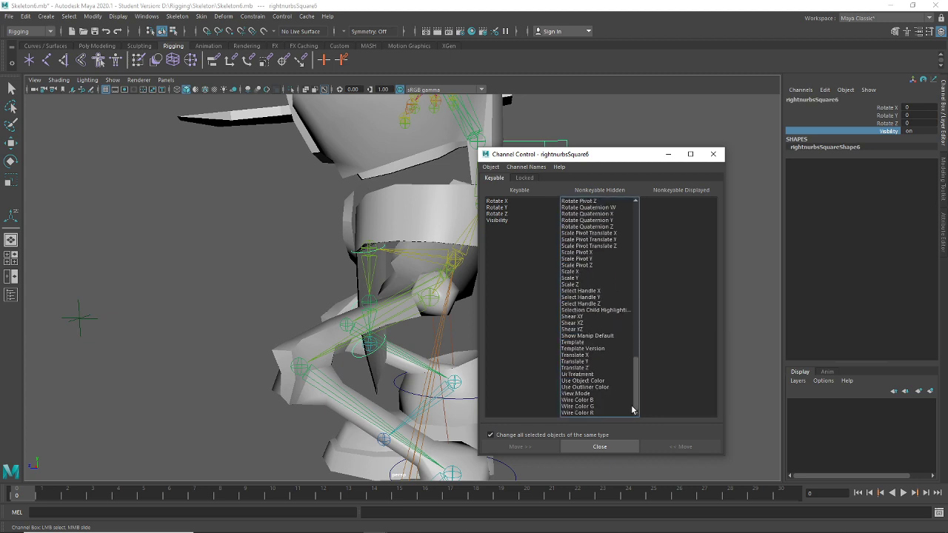
pyautogui.moveTo(576, 355); pyautogui.dragTo(581, 368)
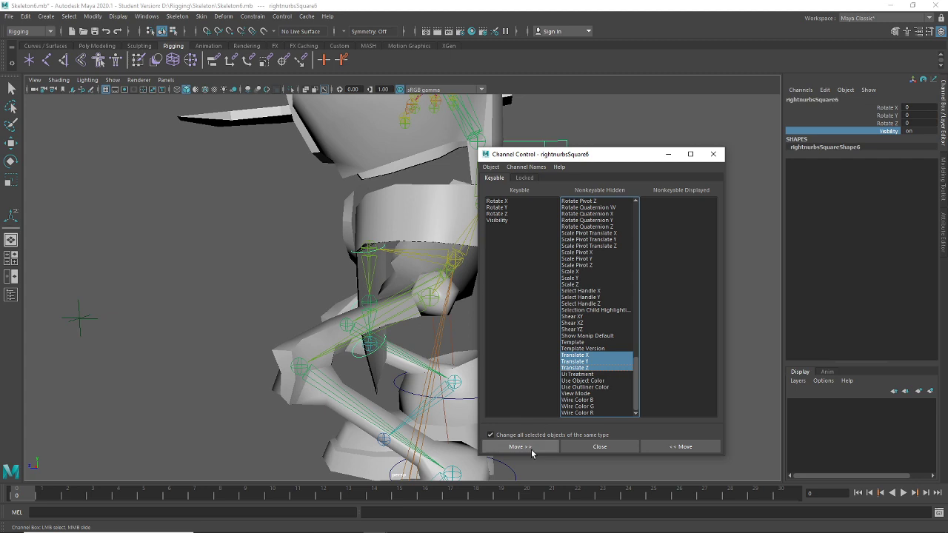
pyautogui.click(695, 448)
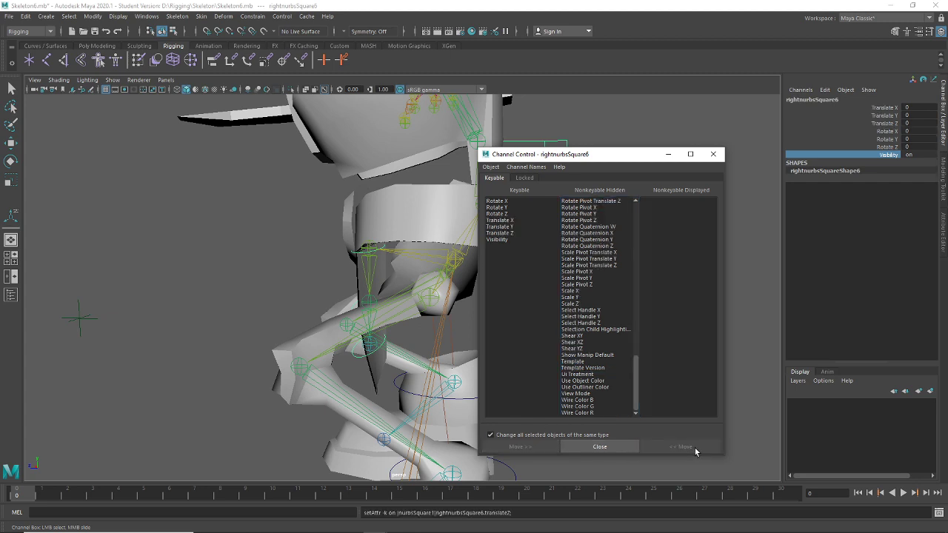
pyautogui.click(600, 446)
# Test the pelvis control by moving it freely and then upward, undoing each move
pyautogui.click(557, 320)
pyautogui.press('e')
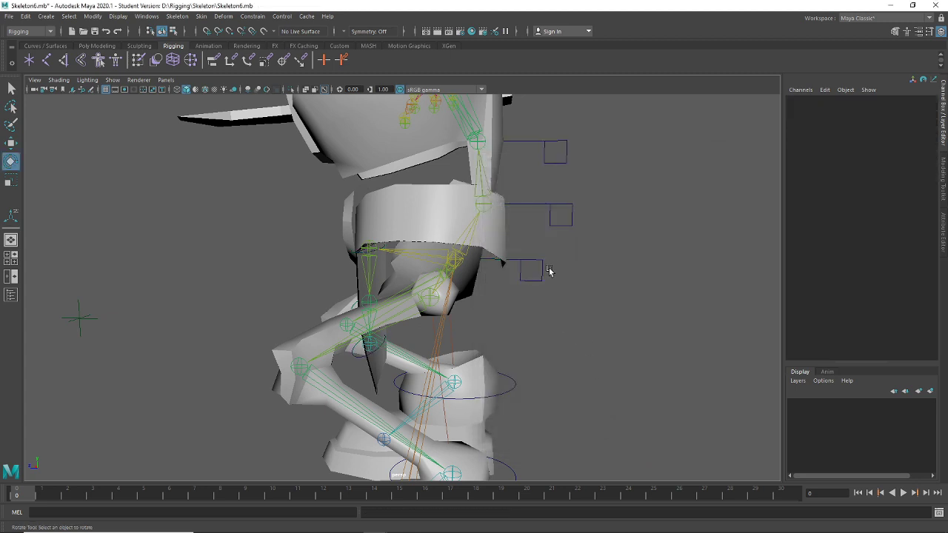
pyautogui.click(543, 271)
pyautogui.press('w')
pyautogui.scroll(-4, 535, 288)
pyautogui.moveTo(437, 268); pyautogui.dragTo(389, 243)
pyautogui.hotkey('ctrl', 'z')
pyautogui.scroll(-2, 569, 335)
pyautogui.keyDown('alt'); pyautogui.moveTo(520, 343); pyautogui.dragTo(615, 337); pyautogui.keyUp('alt')
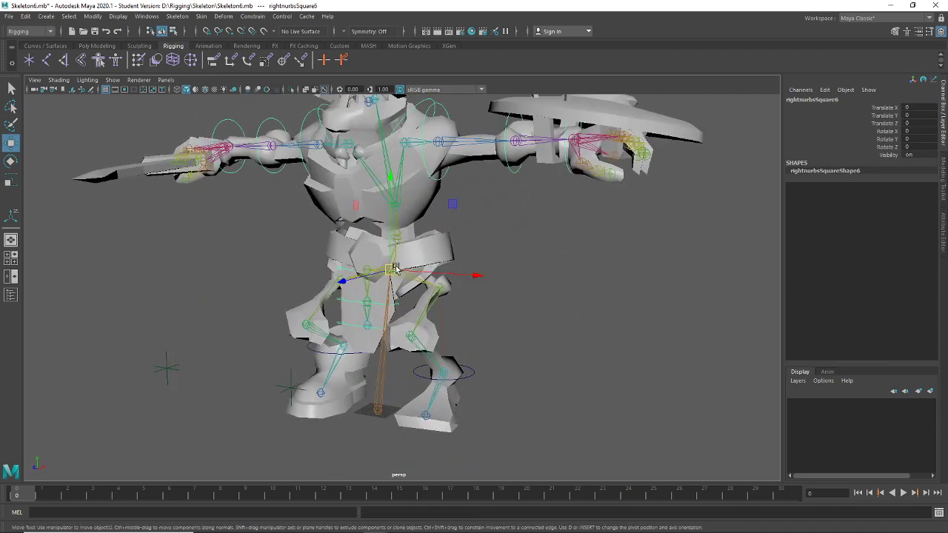
pyautogui.moveTo(395, 269); pyautogui.dragTo(398, 186)
pyautogui.keyDown('alt'); pyautogui.moveTo(676, 293); pyautogui.dragTo(641, 300); pyautogui.keyUp('alt')
pyautogui.hotkey('ctrl', 'z')
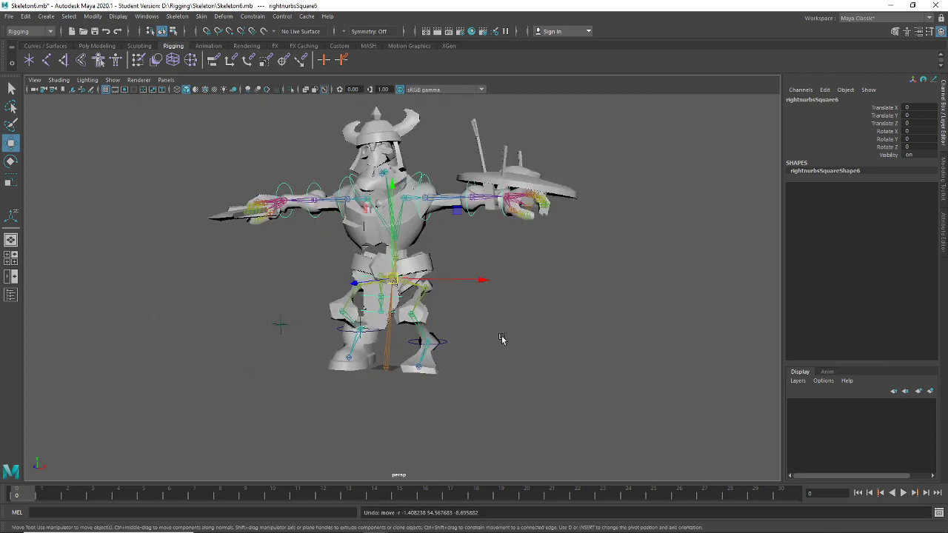
# Try moving the pelvis control and the two leg pole-vector locators, and undo the moves
pyautogui.scroll(5, 501, 338)
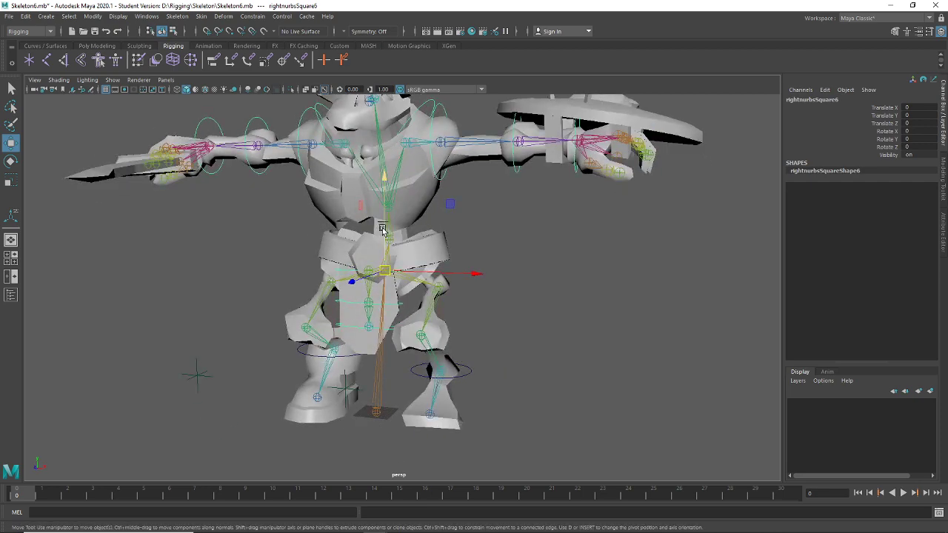
pyautogui.moveTo(382, 229); pyautogui.dragTo(269, 308)
pyautogui.moveTo(269, 309); pyautogui.dragTo(186, 360)
pyautogui.keyDown('alt'); pyautogui.moveTo(186, 360); pyautogui.dragTo(295, 362); pyautogui.keyUp('alt')
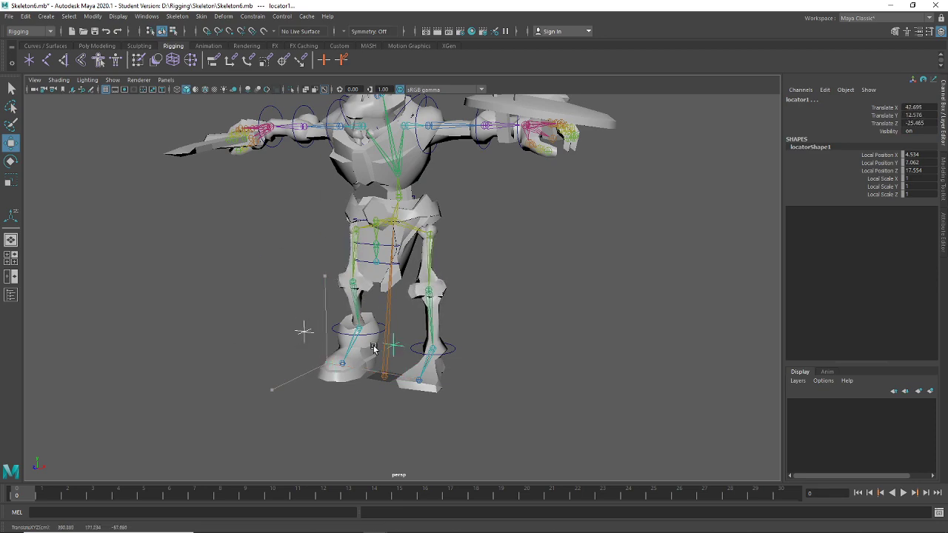
pyautogui.hotkey('ctrl', 'z')
pyautogui.hotkey('ctrl', 'z')
pyautogui.keyDown('alt'); pyautogui.moveTo(543, 338); pyautogui.dragTo(342, 287); pyautogui.keyUp('alt')
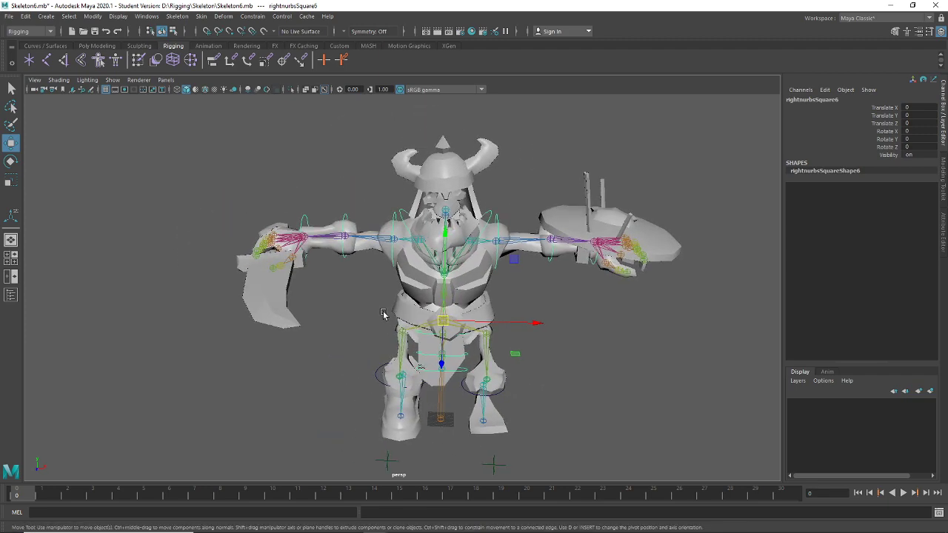
# Inspect the rotate channels of the shoulder, elbow and wrist controls on the blade arm
pyautogui.scroll(5, 371, 267)
pyautogui.click(387, 249)
pyautogui.press('e')
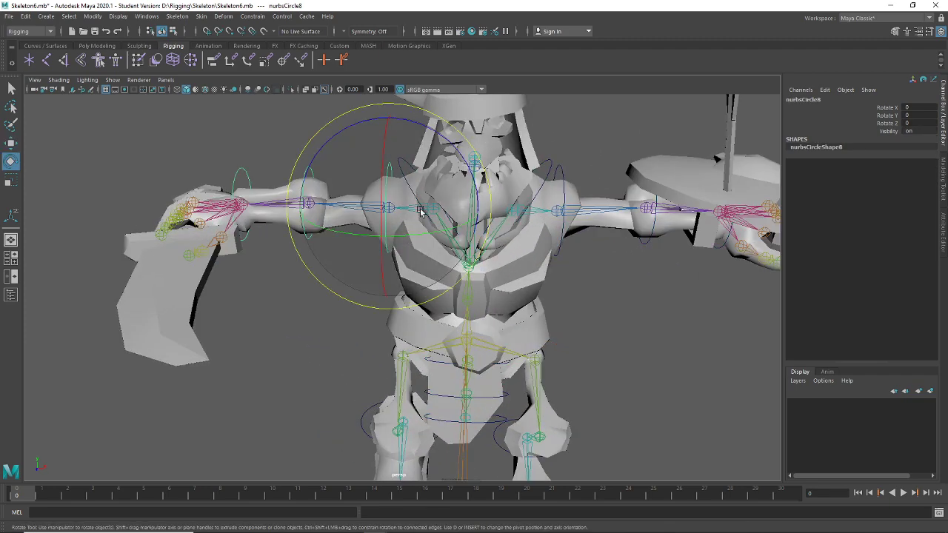
pyautogui.click(311, 171)
pyautogui.click(309, 173)
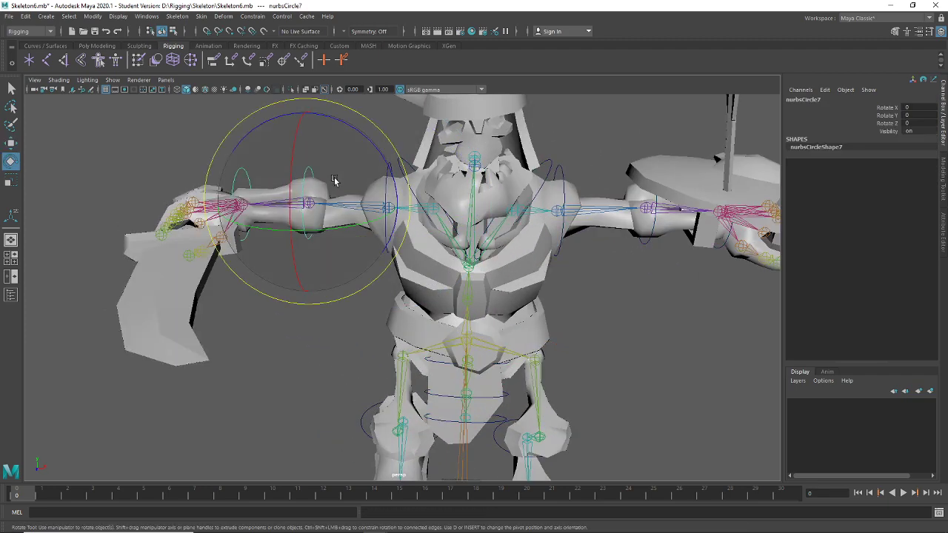
pyautogui.click(257, 218)
pyautogui.click(243, 172)
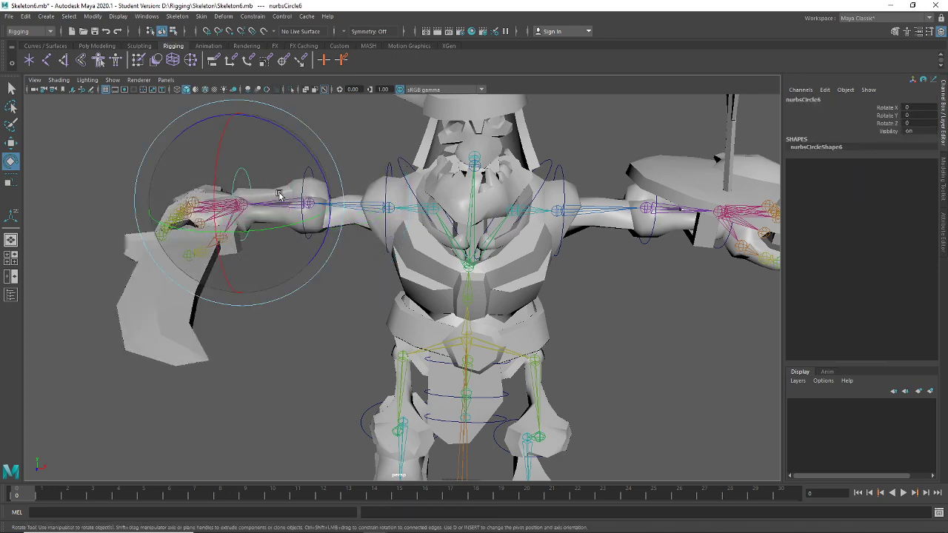
pyautogui.click(324, 301)
# Test-rotate the blade arm's elbow control about Y, and reset its Rotate Y to 0
pyautogui.scroll(5, 360, 356)
pyautogui.scroll(-3, 357, 328)
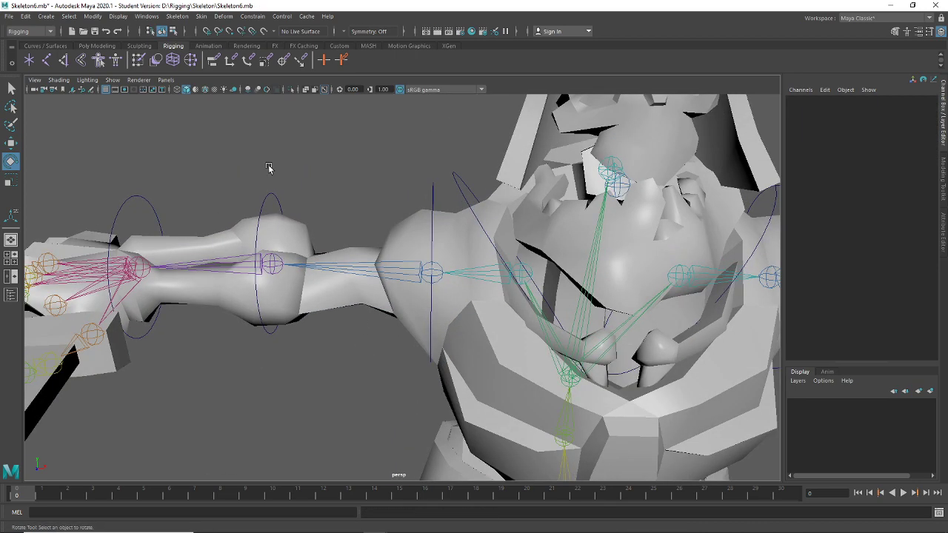
pyautogui.click(268, 172)
pyautogui.keyDown('alt'); pyautogui.moveTo(395, 272); pyautogui.dragTo(314, 353); pyautogui.keyUp('alt')
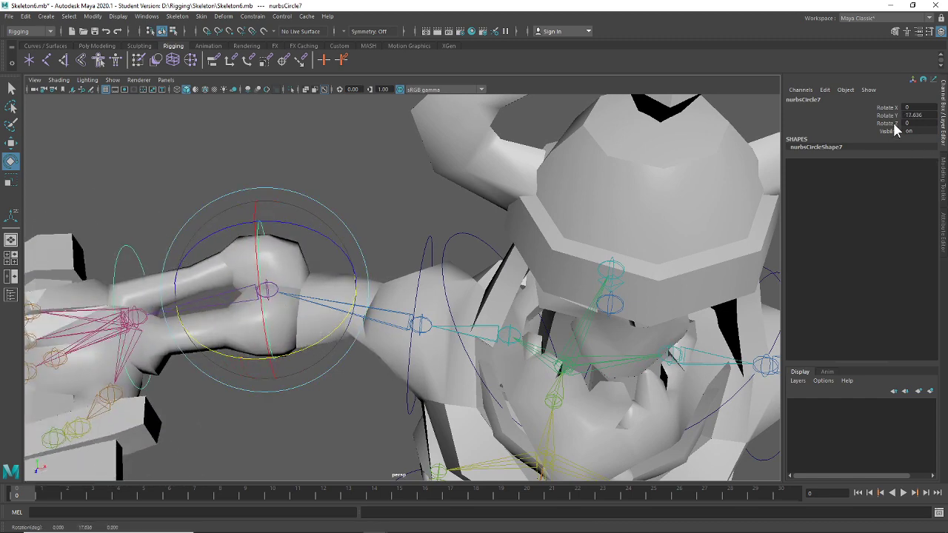
pyautogui.click(914, 115)
pyautogui.write('0')
pyautogui.press('Return')
pyautogui.keyDown('alt'); pyautogui.moveTo(568, 348); pyautogui.dragTo(647, 381); pyautogui.keyUp('alt')
# Lock and hide Rotate X and Rotate Z on both elbow controls
pyautogui.click(631, 298)
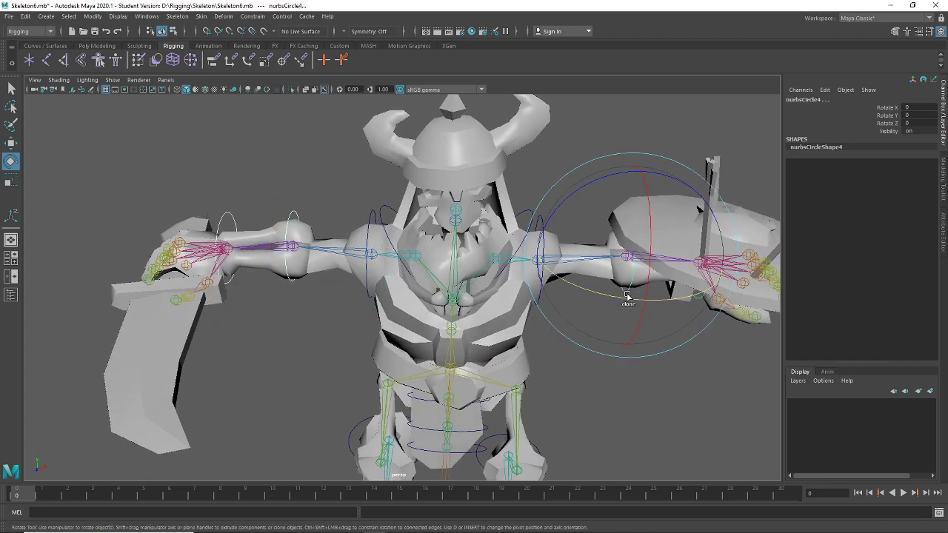
pyautogui.moveTo(892, 109); pyautogui.dragTo(844, 125)
pyautogui.rightClick(844, 125)
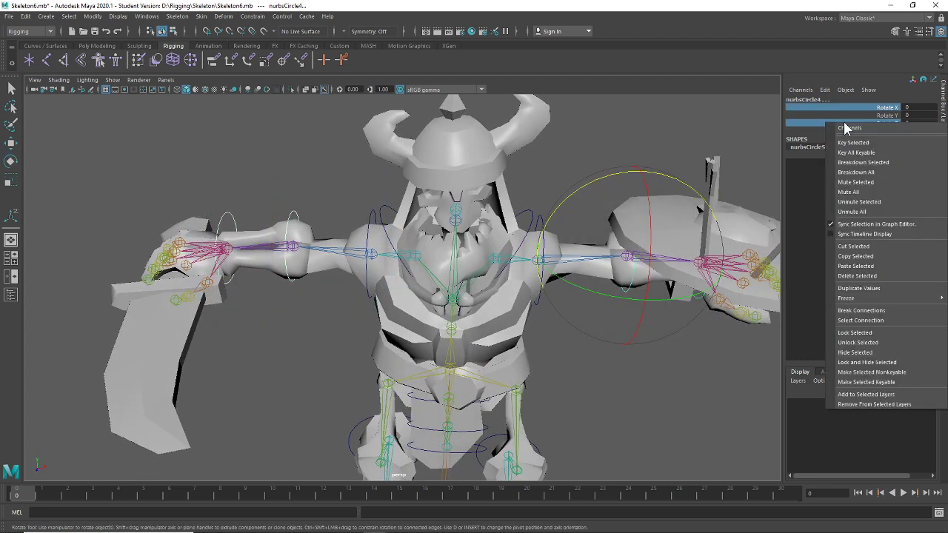
pyautogui.click(881, 361)
pyautogui.click(301, 369)
# Try rotating the blade arm's elbow control, undo the rotation, and select the shield arm's elbow control
pyautogui.click(288, 215)
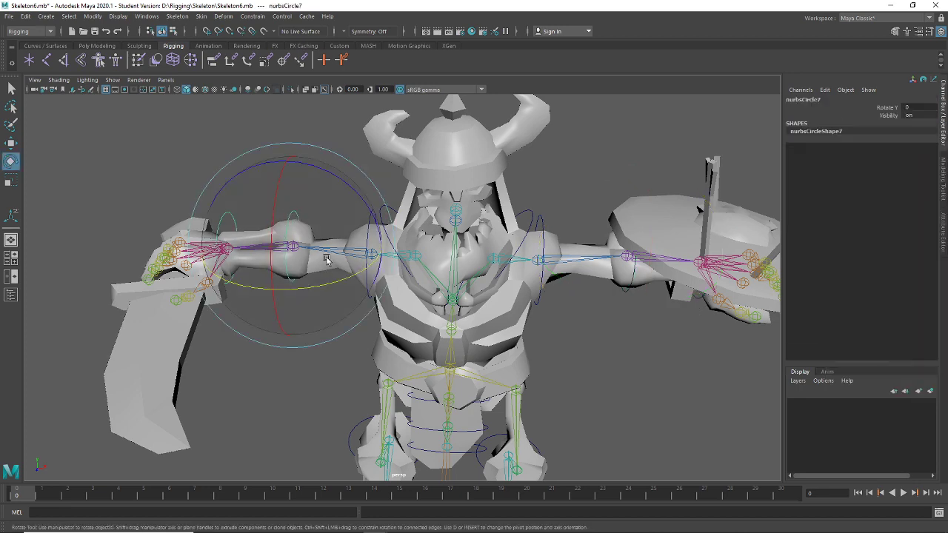
pyautogui.moveTo(327, 258); pyautogui.dragTo(314, 227)
pyautogui.hotkey('ctrl', 'z')
pyautogui.click(632, 283)
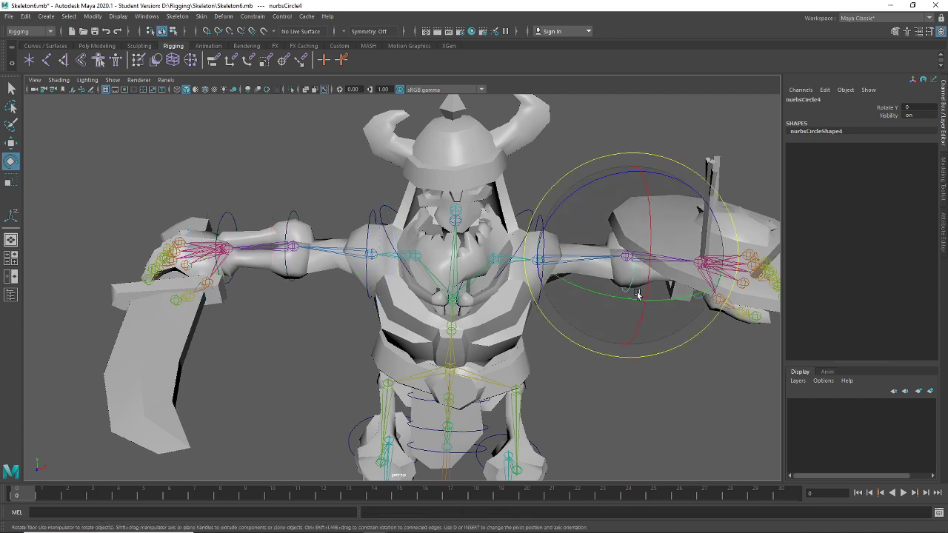
# Try rotating the shield arm's elbow control, undo the rotation and clear the selection
pyautogui.moveTo(658, 265); pyautogui.dragTo(684, 257)
pyautogui.hotkey('ctrl', 'z')
pyautogui.click(643, 430)
# Test-rotate the square spine controls behind the torso, undoing each rotation
pyautogui.keyDown('alt'); pyautogui.moveTo(530, 360); pyautogui.dragTo(466, 276); pyautogui.keyUp('alt')
pyautogui.click(465, 252)
pyautogui.hotkey('ctrl', 'z')
pyautogui.click(502, 311)
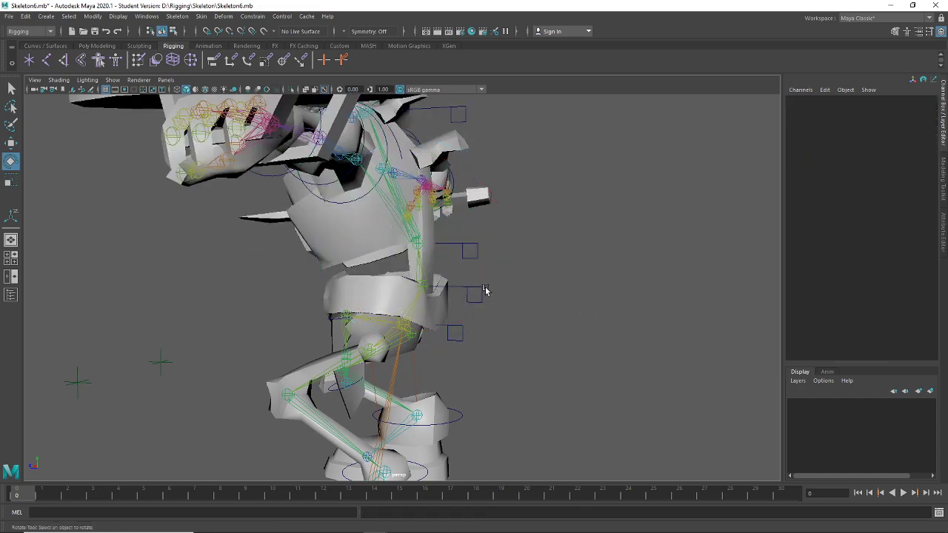
pyautogui.click(481, 295)
pyautogui.moveTo(455, 313); pyautogui.dragTo(480, 292)
pyautogui.hotkey('ctrl', 'z')
pyautogui.keyDown('alt'); pyautogui.moveTo(536, 208); pyautogui.dragTo(550, 300, button='middle'); pyautogui.keyUp('alt')
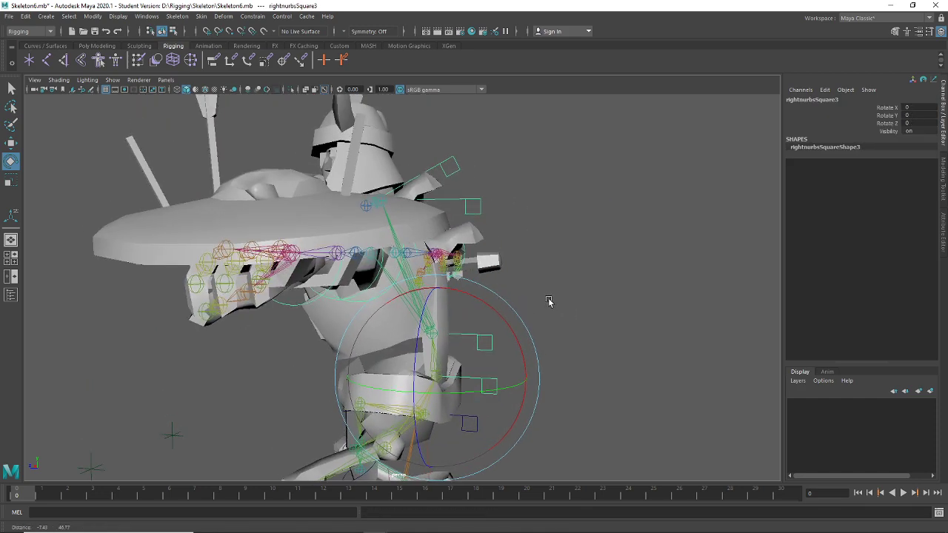
# Test-rotate the two upper square controls behind the neck and head, undo each rotation and clear the selection
pyautogui.click(479, 216)
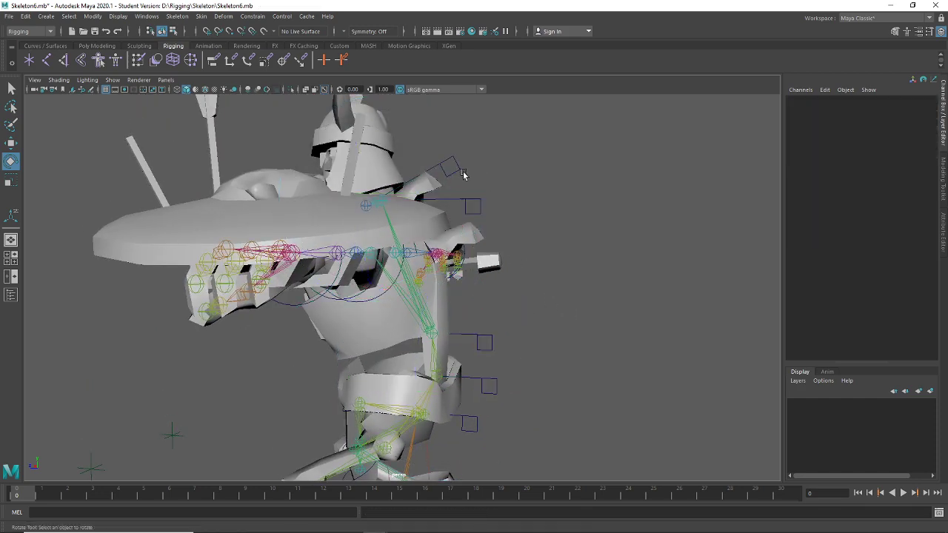
pyautogui.moveTo(412, 215); pyautogui.dragTo(428, 222)
pyautogui.hotkey('ctrl', 'z')
pyautogui.click(532, 221)
pyautogui.click(458, 169)
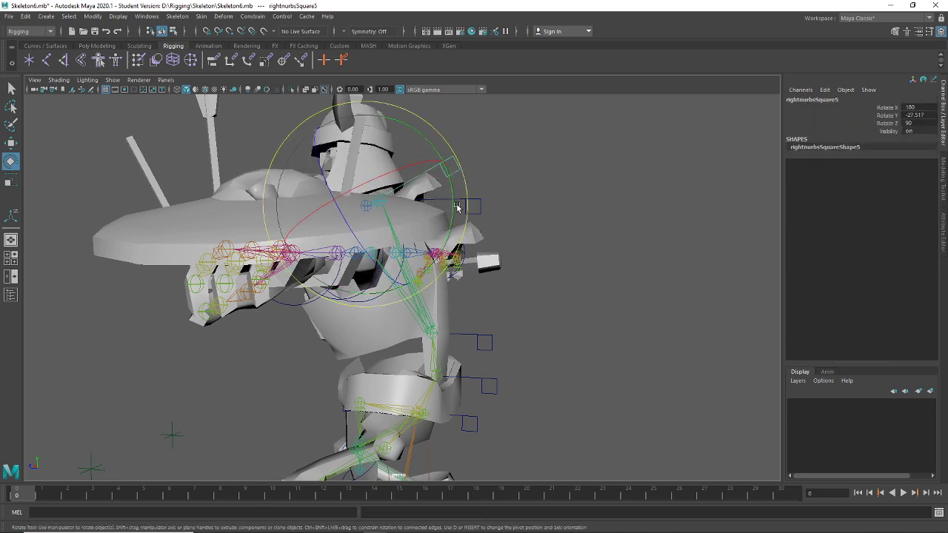
pyautogui.keyDown('alt'); pyautogui.moveTo(311, 201); pyautogui.dragTo(407, 170); pyautogui.keyUp('alt')
pyautogui.hotkey('ctrl', 'z')
pyautogui.click(593, 225)
pyautogui.scroll(-5, 562, 245)
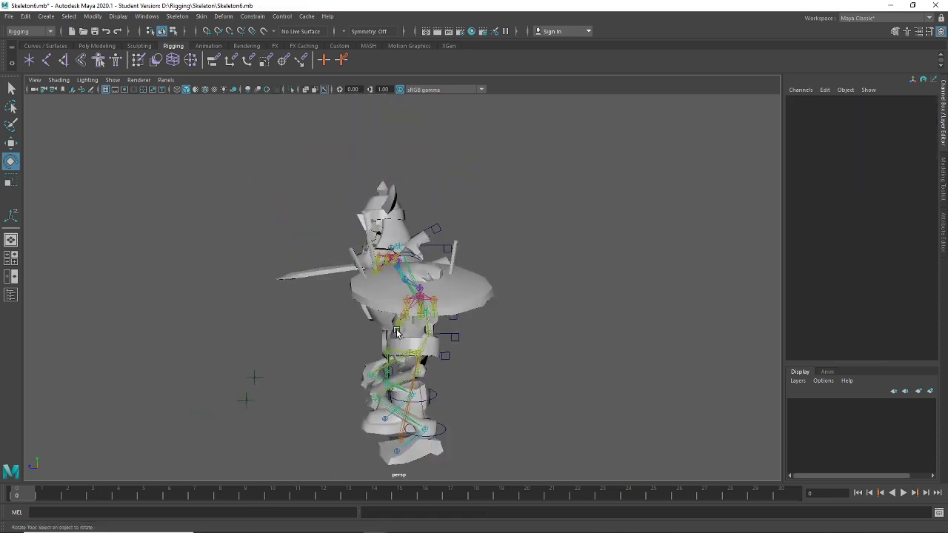
# Save the scene as a new Maya Binary file named Skeleton7.mb, accepting the student version notice
pyautogui.keyDown('alt'); pyautogui.moveTo(370, 318); pyautogui.dragTo(507, 331); pyautogui.keyUp('alt')
pyautogui.keyDown('alt'); pyautogui.moveTo(507, 330); pyautogui.dragTo(507, 306, button='middle'); pyautogui.keyUp('alt')
pyautogui.keyDown('alt'); pyautogui.moveTo(507, 306); pyautogui.dragTo(437, 297); pyautogui.keyUp('alt')
pyautogui.click(9, 16)
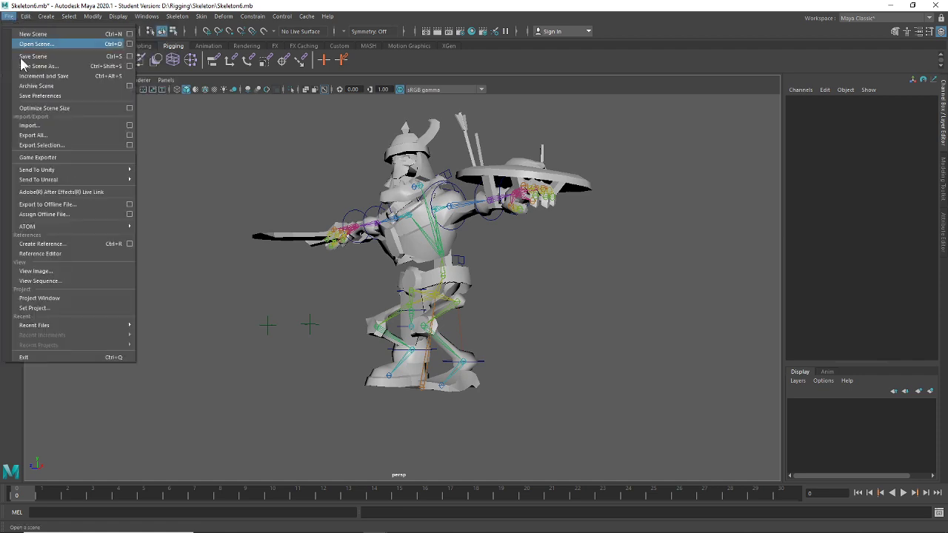
pyautogui.click(40, 68)
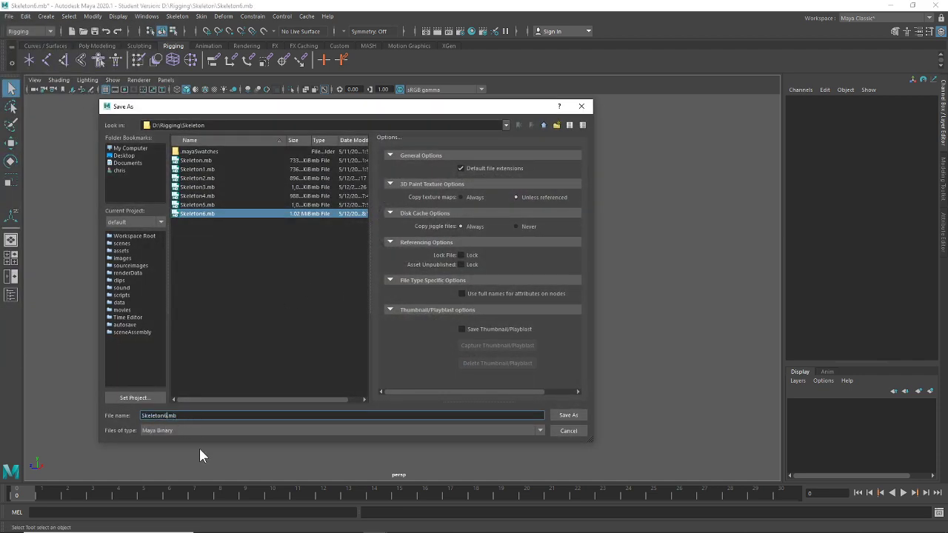
pyautogui.press('BackSpace')
pyautogui.write('7')
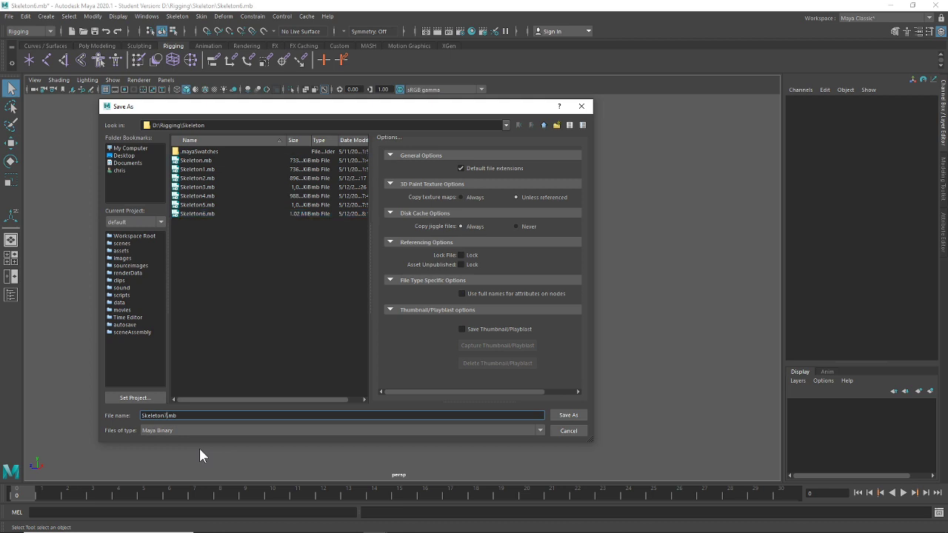
pyautogui.press('Return')
pyautogui.click(453, 280)
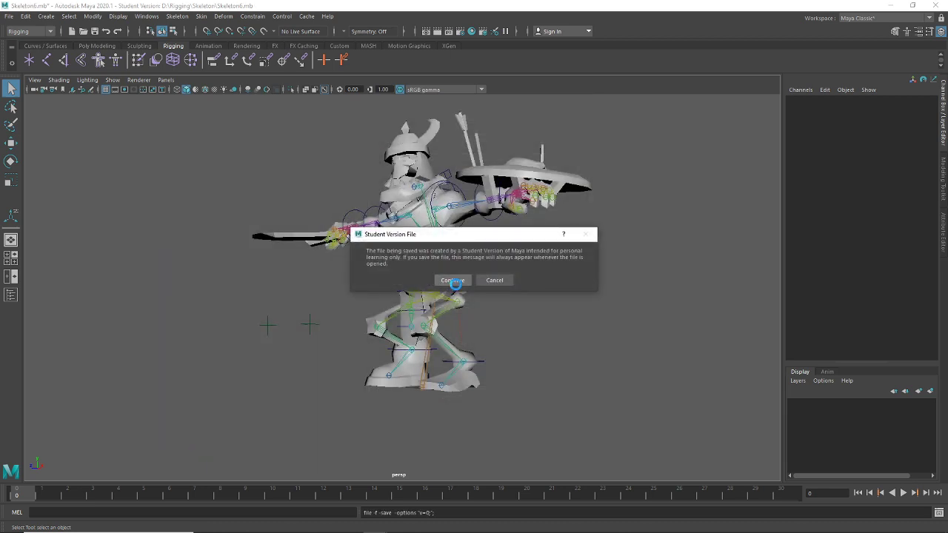
# Create three display layers and rename layer1 to Mesh and layer2 to Hidden
pyautogui.press('e')
pyautogui.keyDown('alt'); pyautogui.moveTo(576, 380); pyautogui.dragTo(482, 376); pyautogui.keyUp('alt')
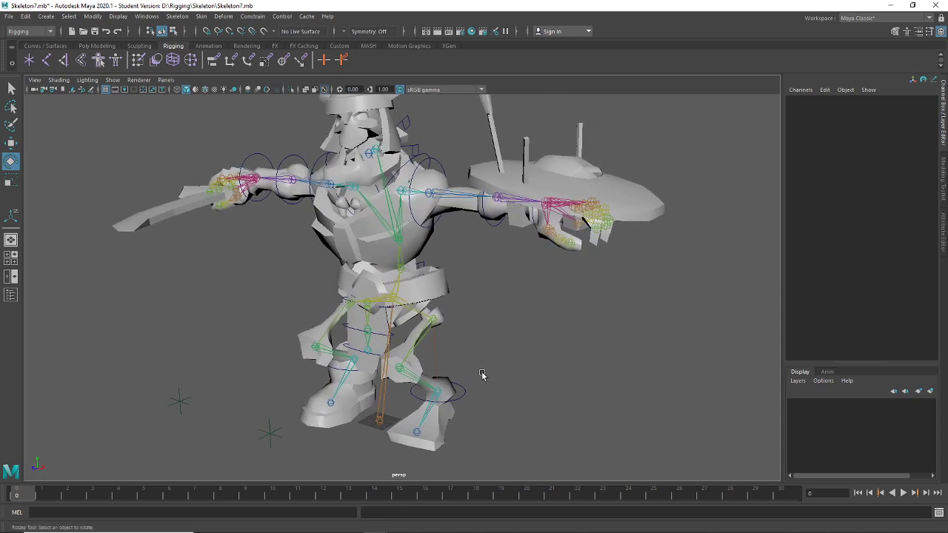
pyautogui.click(918, 393)
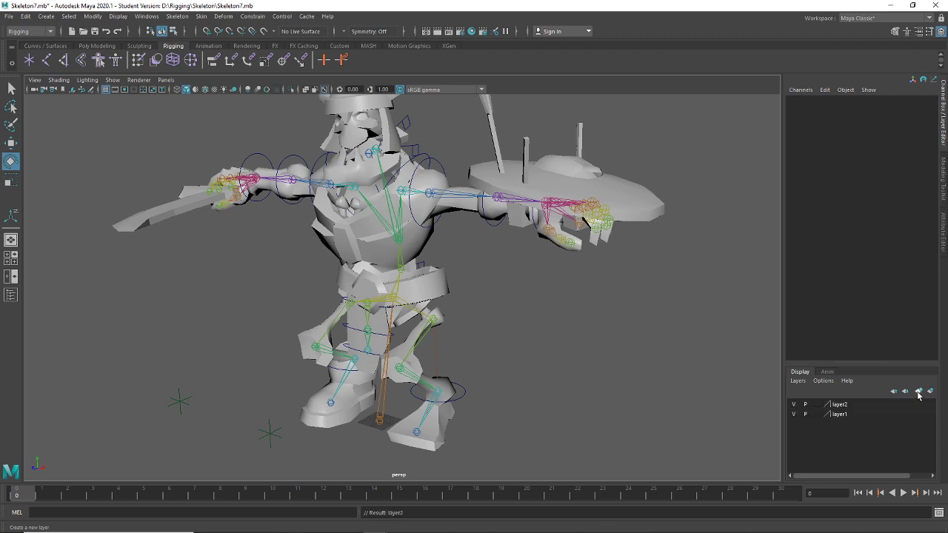
pyautogui.doubleClick(845, 425)
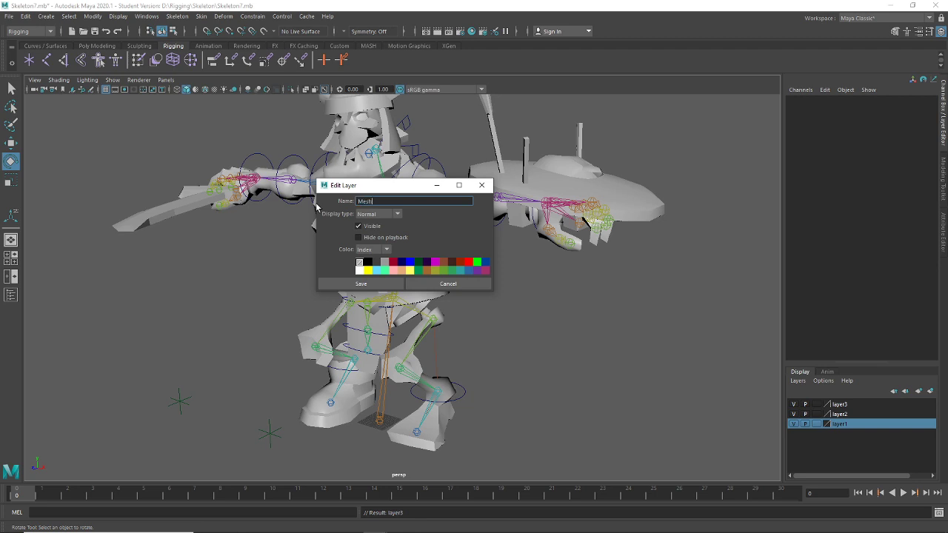
pyautogui.write('Mesh')
pyautogui.press('Return')
pyautogui.click(385, 283)
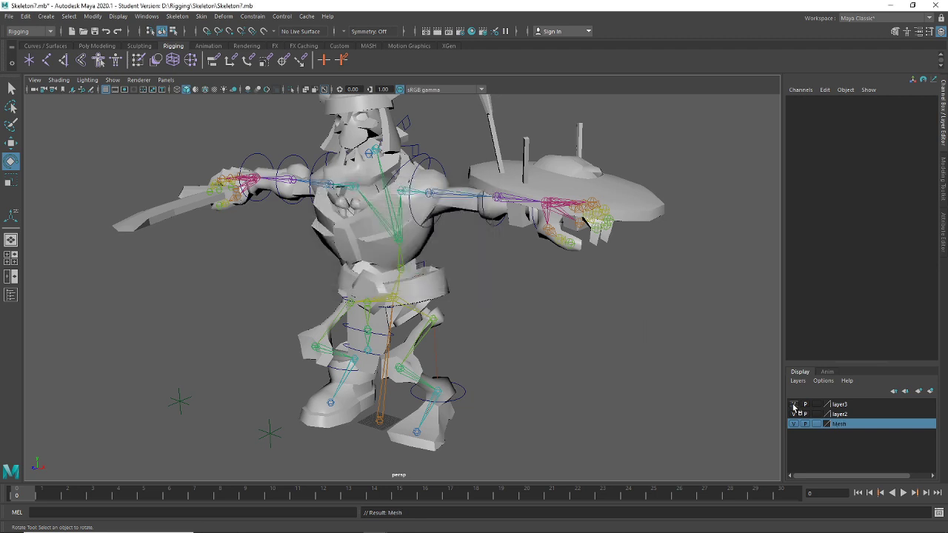
pyautogui.doubleClick(840, 414)
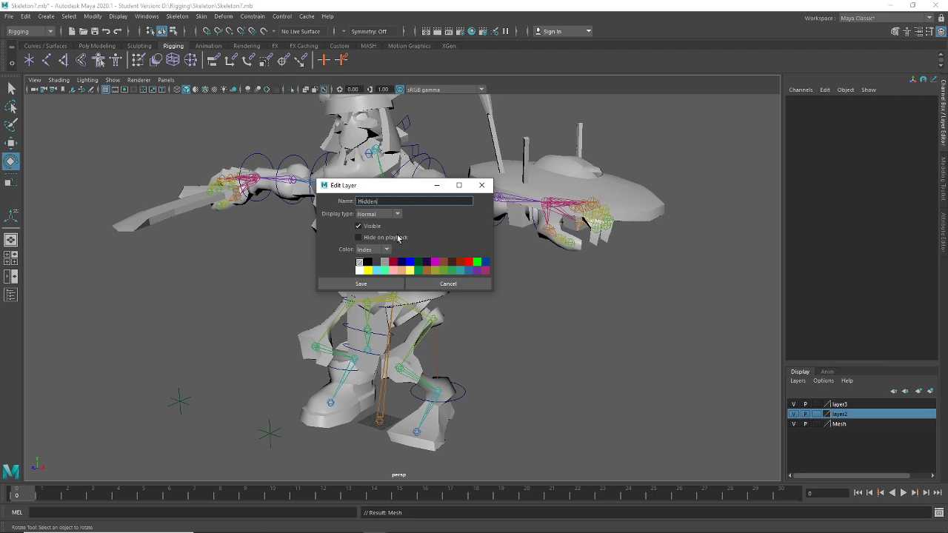
pyautogui.click(360, 284)
# Rename layer3 to Controls and assign it the bright green color
pyautogui.doubleClick(840, 404)
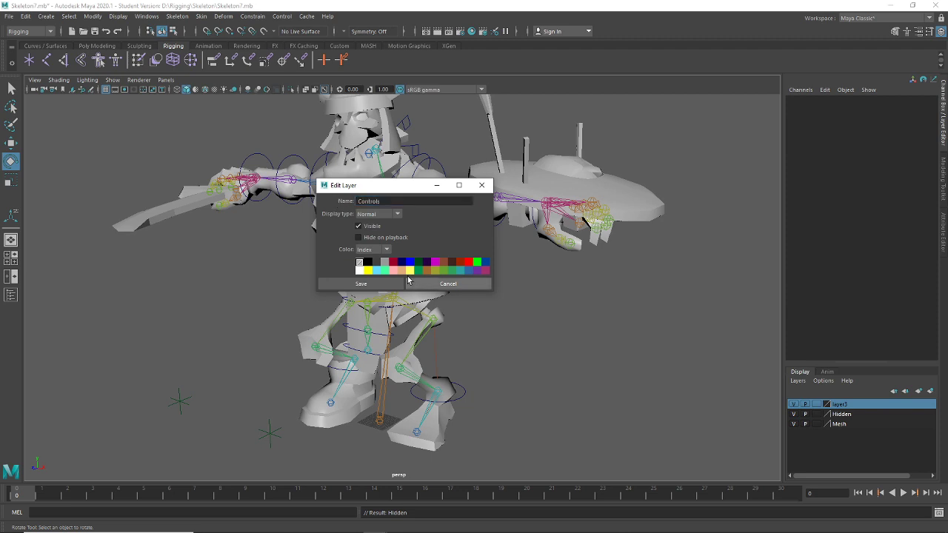
pyautogui.click(478, 263)
pyautogui.click(368, 285)
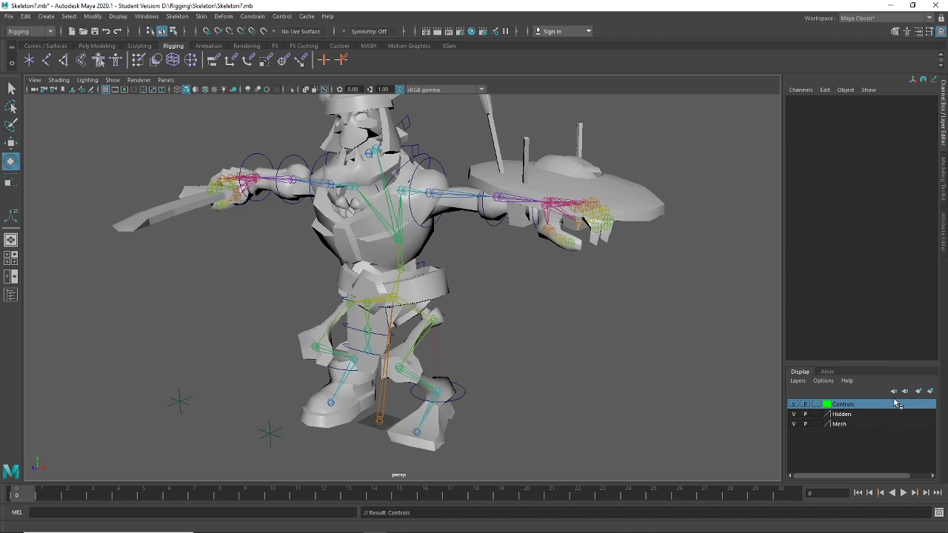
# Create a fourth display layer named Controls2 with the bright red color
pyautogui.click(918, 392)
pyautogui.doubleClick(844, 405)
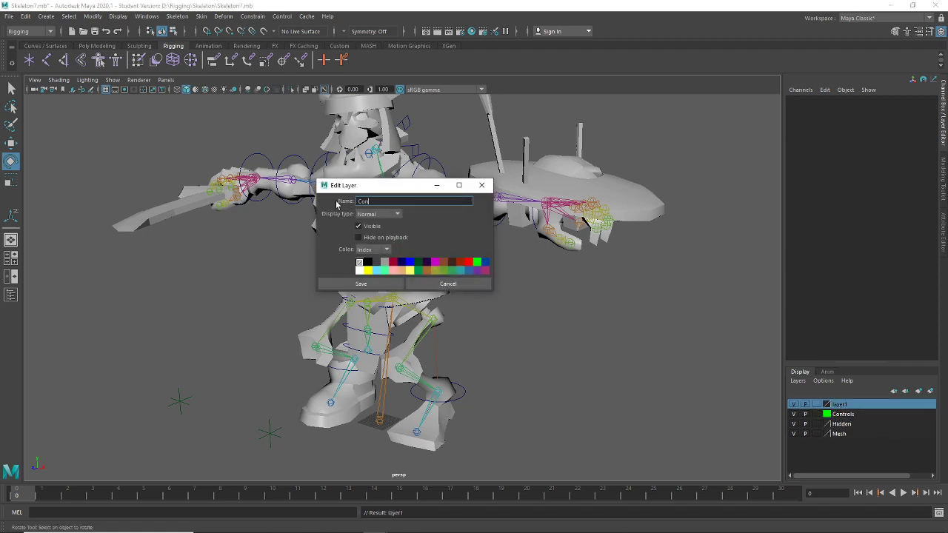
pyautogui.write('Controls2')
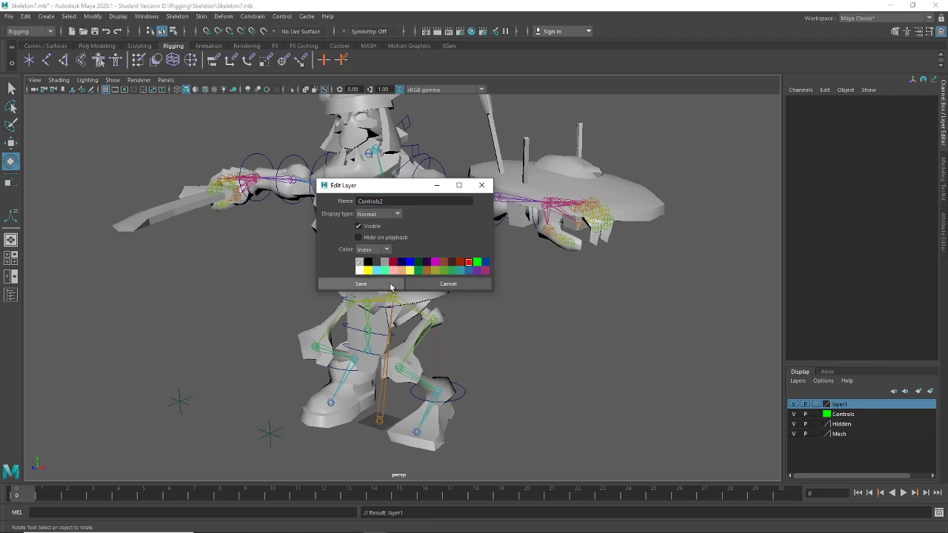
pyautogui.click(360, 283)
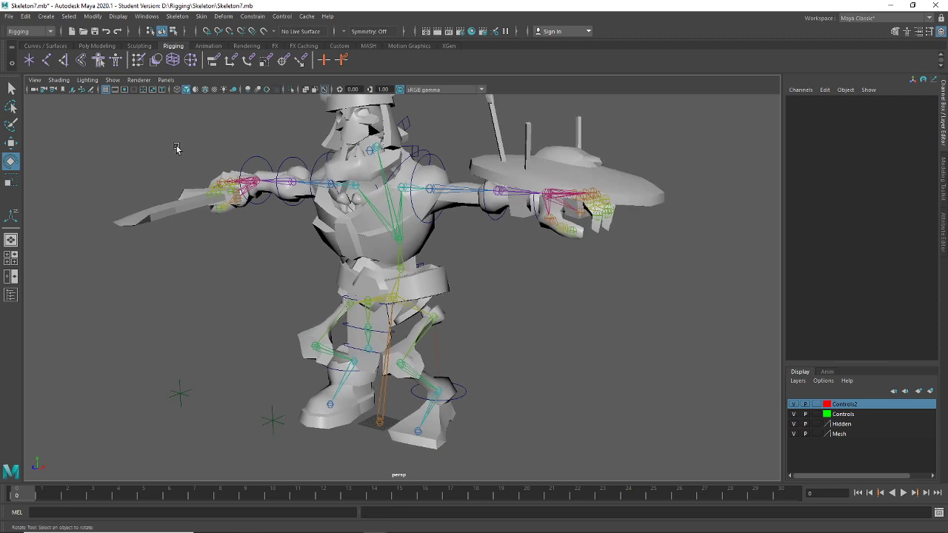
# Hide all object types in the viewport, and show only NURBS curves and locators
pyautogui.click(113, 80)
pyautogui.click(123, 120)
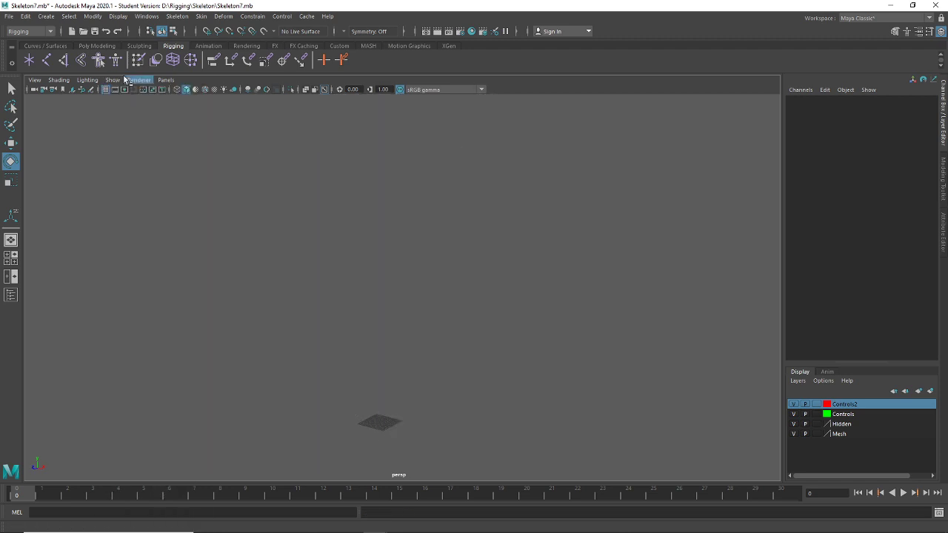
pyautogui.click(114, 80)
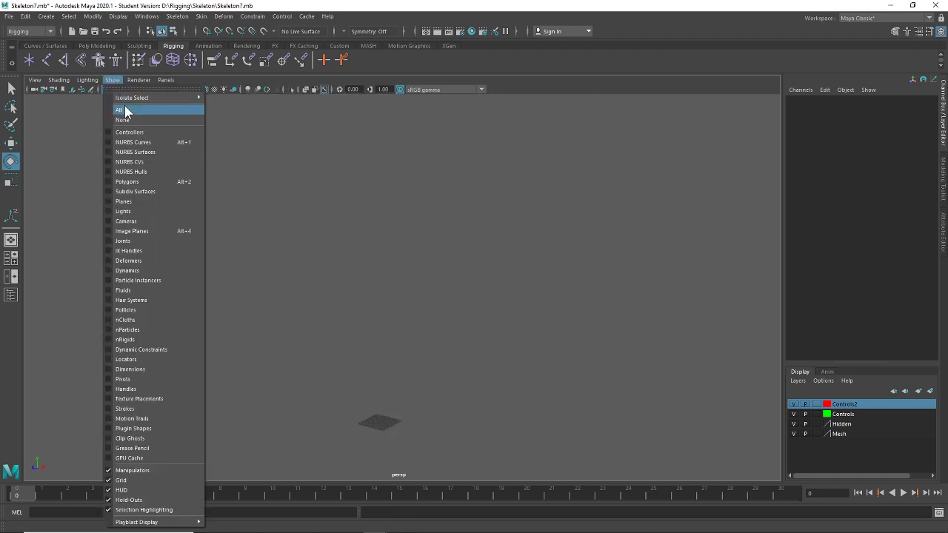
pyautogui.click(133, 142)
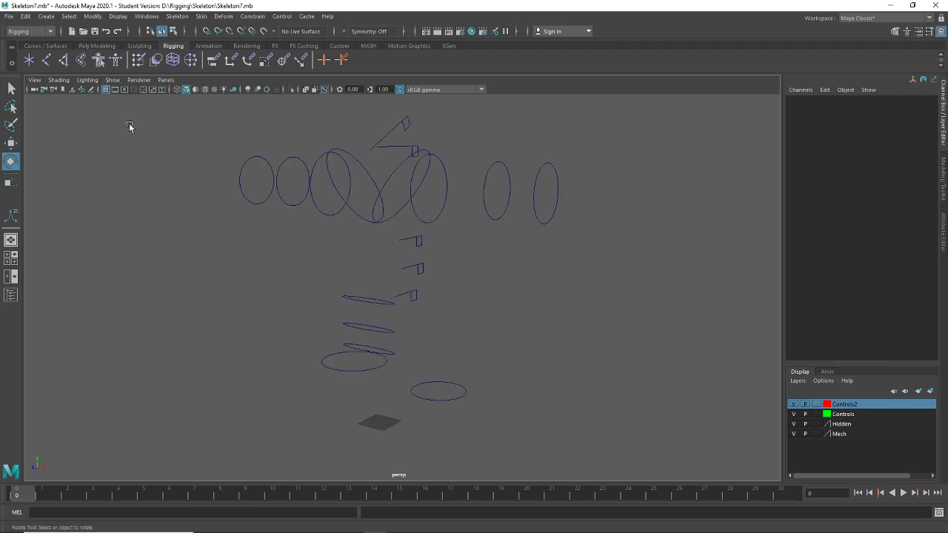
pyautogui.click(112, 80)
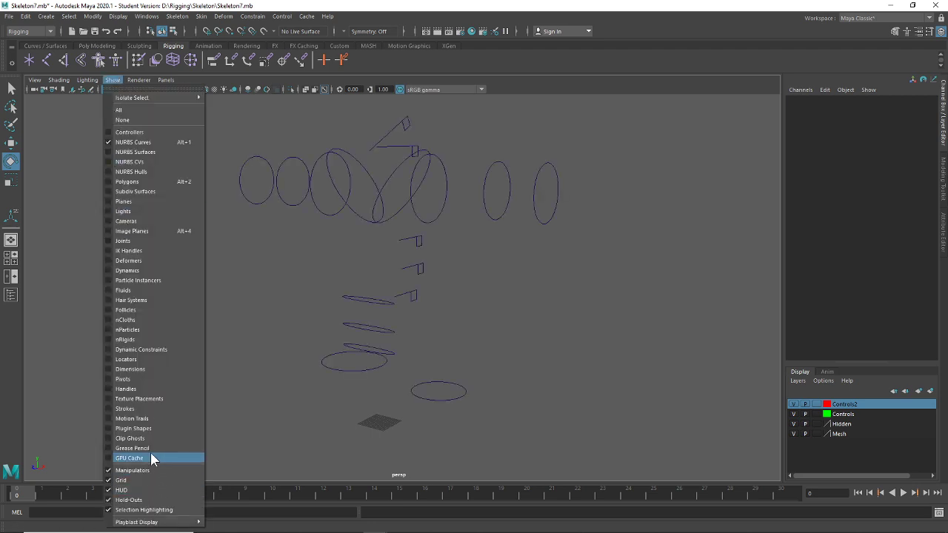
pyautogui.click(150, 359)
# Add the foot circles, both leg locators and all the arm and shoulder circles to the Controls layer
pyautogui.keyDown('alt'); pyautogui.moveTo(425, 318); pyautogui.dragTo(454, 356); pyautogui.keyUp('alt')
pyautogui.click(345, 359)
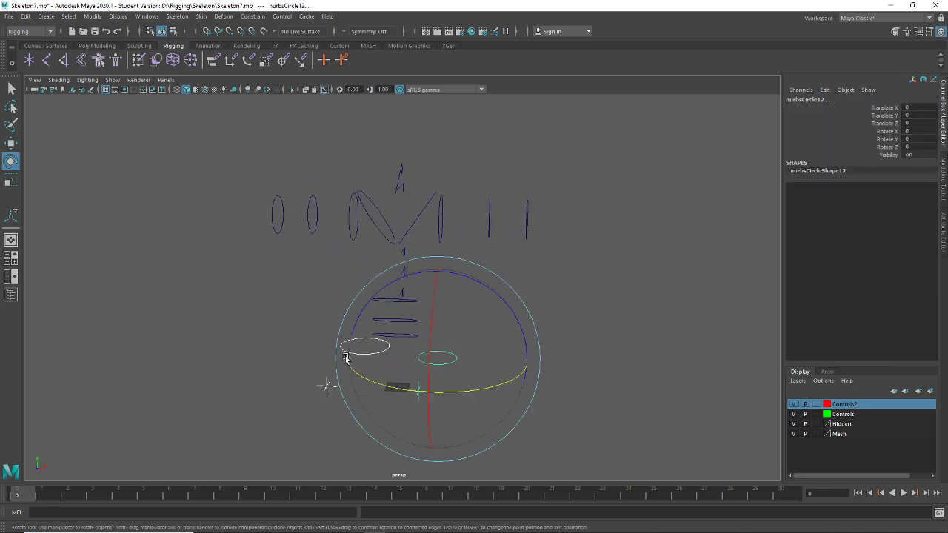
pyautogui.moveTo(618, 227); pyautogui.dragTo(200, 239)
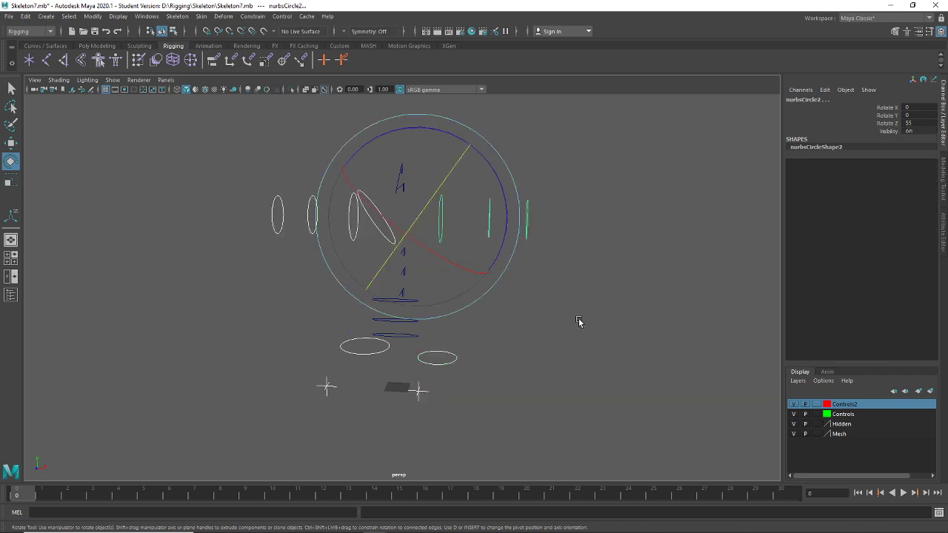
pyautogui.press('t')
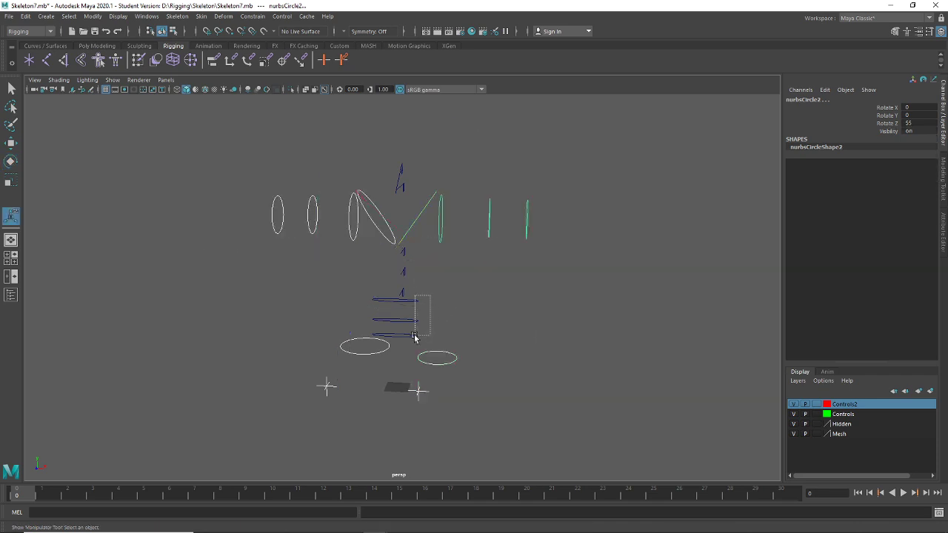
pyautogui.moveTo(412, 342); pyautogui.dragTo(413, 343)
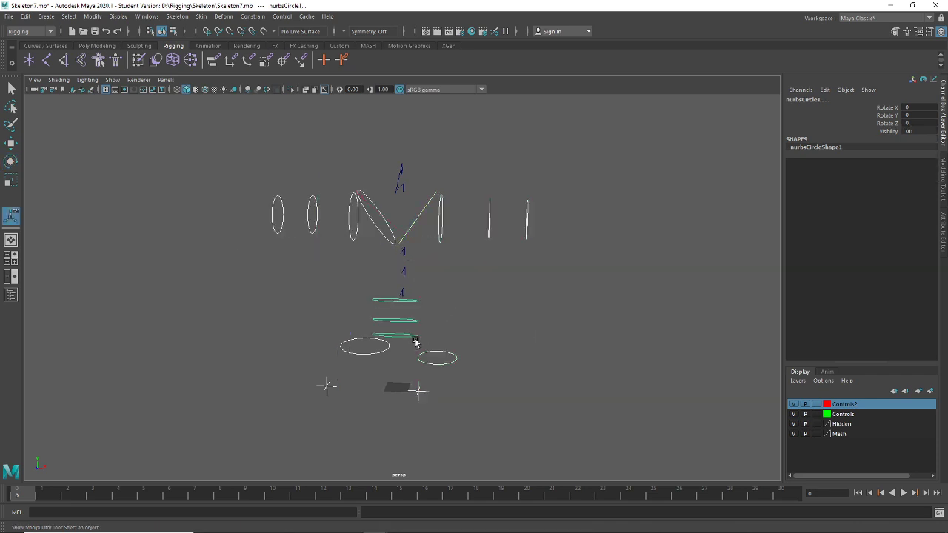
pyautogui.hotkey('ctrl', 'z')
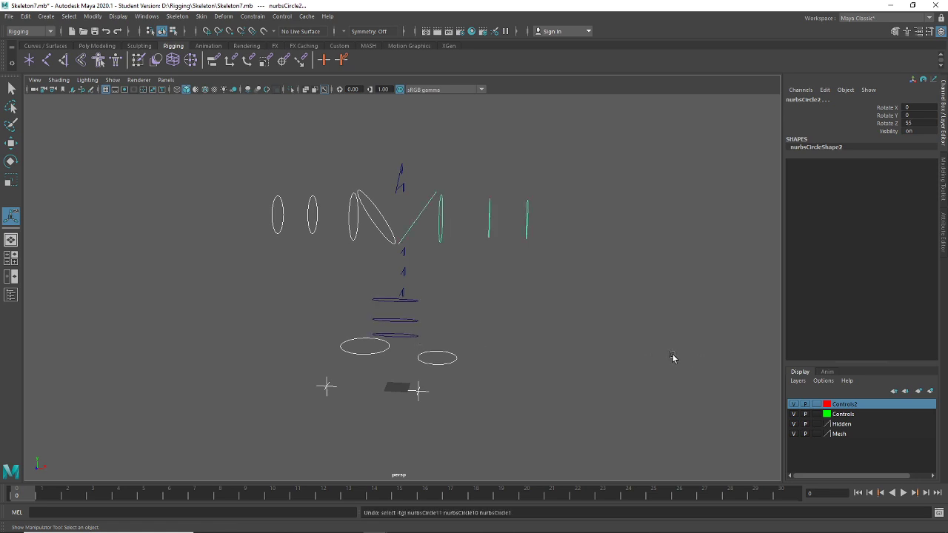
pyautogui.rightClick(856, 418)
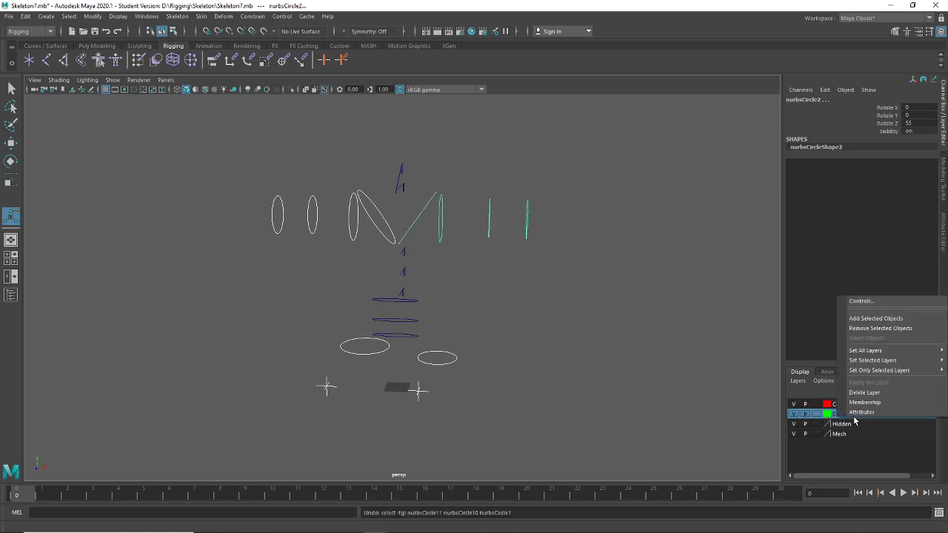
pyautogui.click(869, 318)
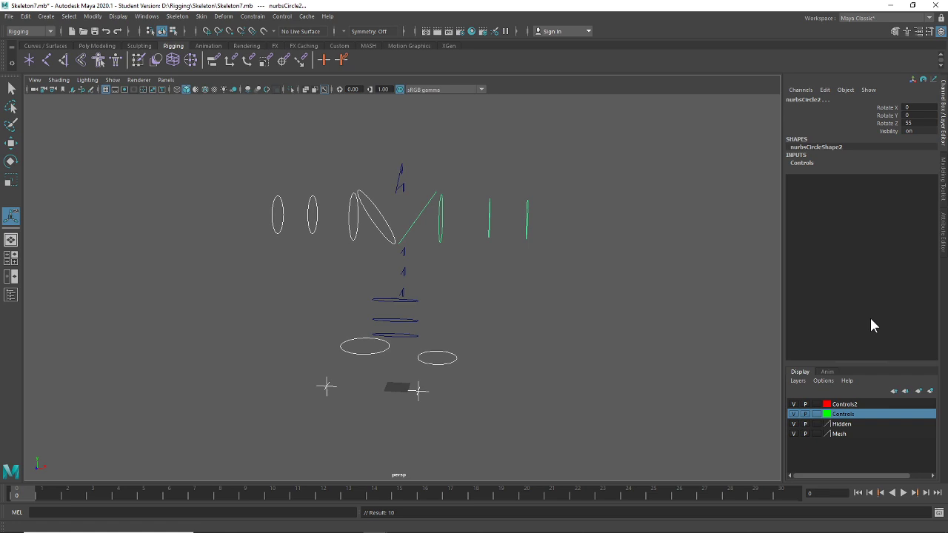
pyautogui.click(607, 319)
pyautogui.keyDown('alt'); pyautogui.moveTo(515, 388); pyautogui.dragTo(445, 348); pyautogui.keyUp('alt')
pyautogui.scroll(5, 444, 321)
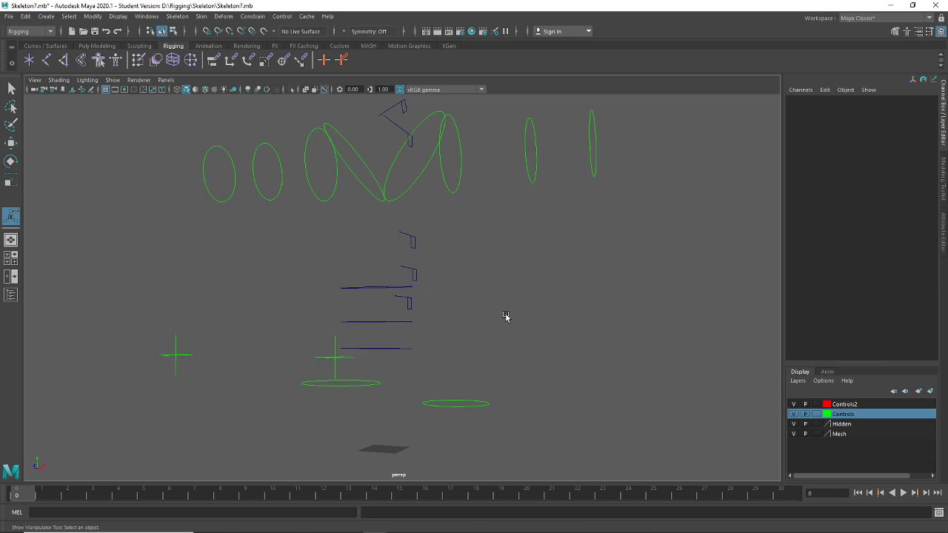
pyautogui.keyDown('alt'); pyautogui.moveTo(507, 317); pyautogui.dragTo(452, 314); pyautogui.keyUp('alt')
pyautogui.moveTo(466, 214); pyautogui.dragTo(408, 319)
pyautogui.keyDown('alt'); pyautogui.moveTo(626, 311); pyautogui.dragTo(443, 377); pyautogui.keyUp('alt')
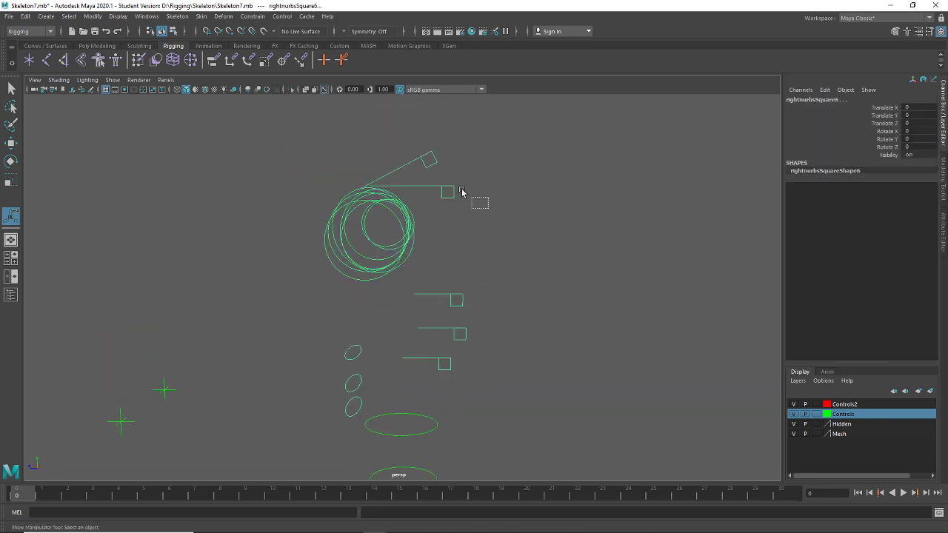
pyautogui.moveTo(460, 193); pyautogui.dragTo(437, 141)
pyautogui.click(545, 187)
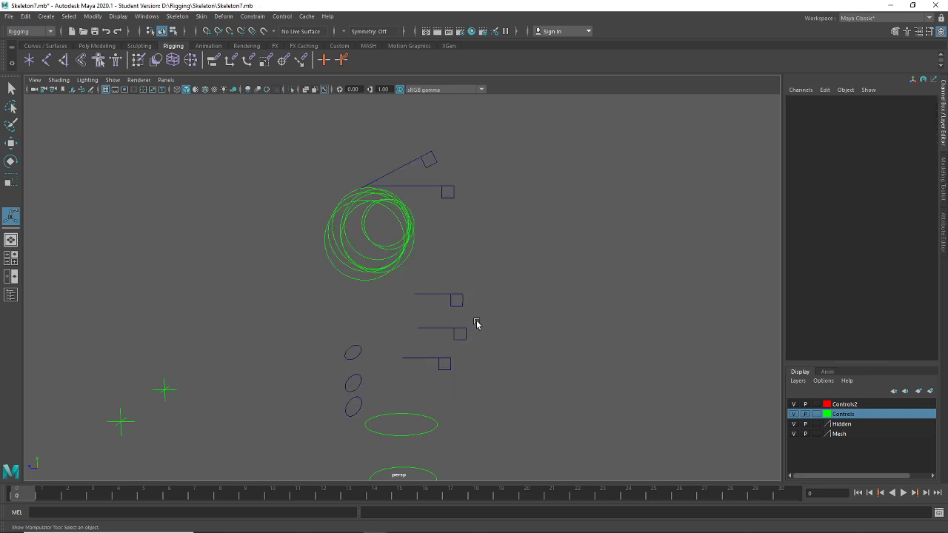
# Add the lowest square spine control to the Controls layer and clear the selection
pyautogui.click(451, 366)
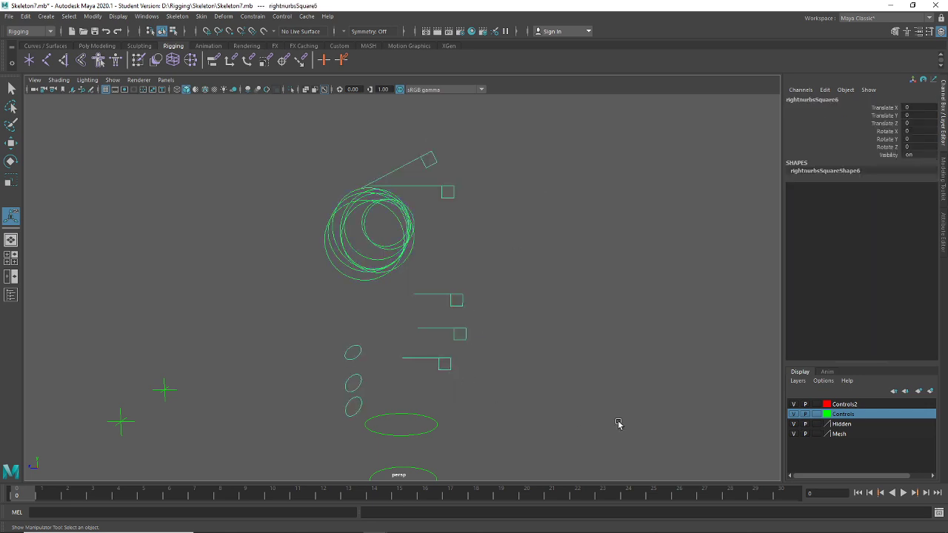
pyautogui.rightClick(864, 418)
pyautogui.click(857, 313)
pyautogui.click(580, 426)
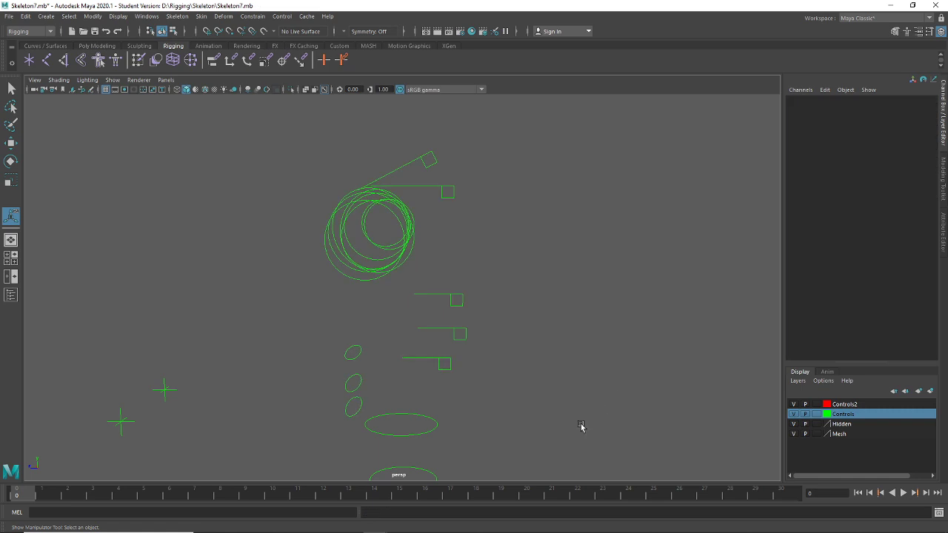
# Add the arm and shoulder circles, both foot circles and the two leg locators to the Controls2 layer, and clear the selection
pyautogui.keyDown('alt'); pyautogui.moveTo(552, 410); pyautogui.dragTo(603, 252); pyautogui.keyUp('alt')
pyautogui.moveTo(647, 192); pyautogui.dragTo(153, 199)
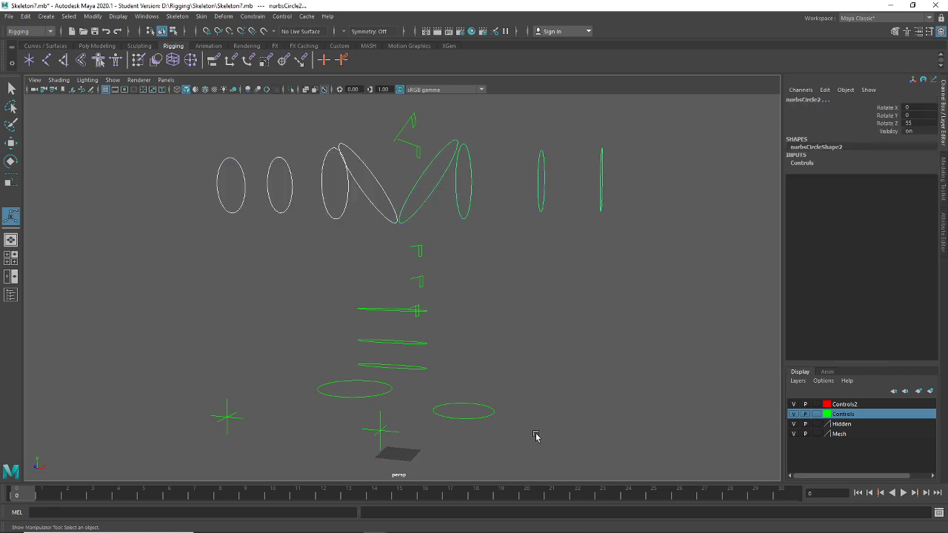
pyautogui.keyDown('shift'); pyautogui.moveTo(346, 393); pyautogui.dragTo(497, 437); pyautogui.keyUp('shift')
pyautogui.click(855, 406)
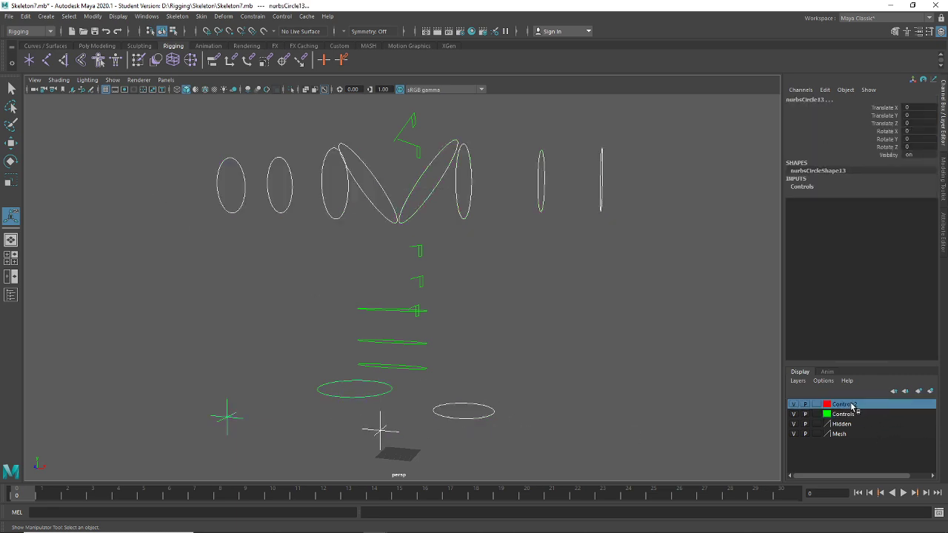
pyautogui.rightClick(857, 407)
pyautogui.click(874, 427)
pyautogui.click(563, 340)
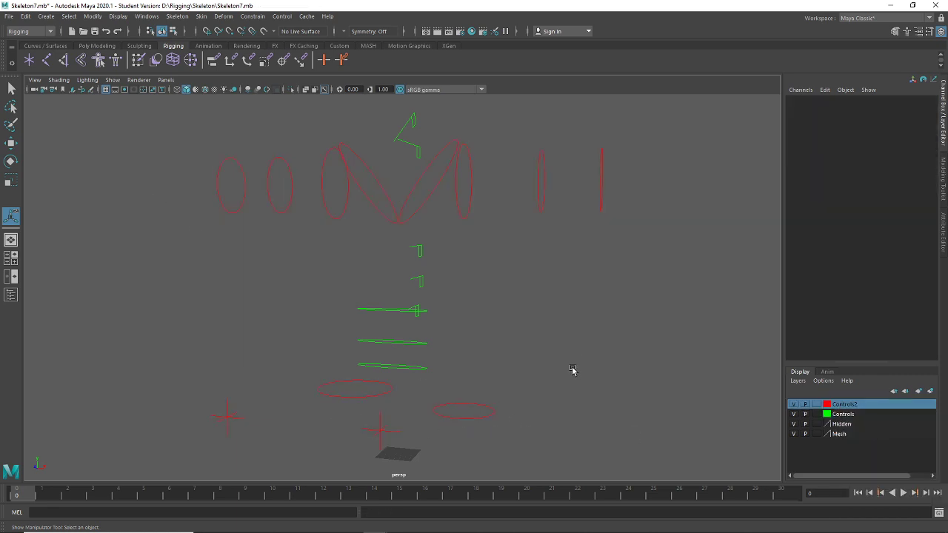
# Show all object types in the viewport again
pyautogui.keyDown('alt'); pyautogui.moveTo(572, 369); pyautogui.dragTo(505, 372); pyautogui.keyUp('alt')
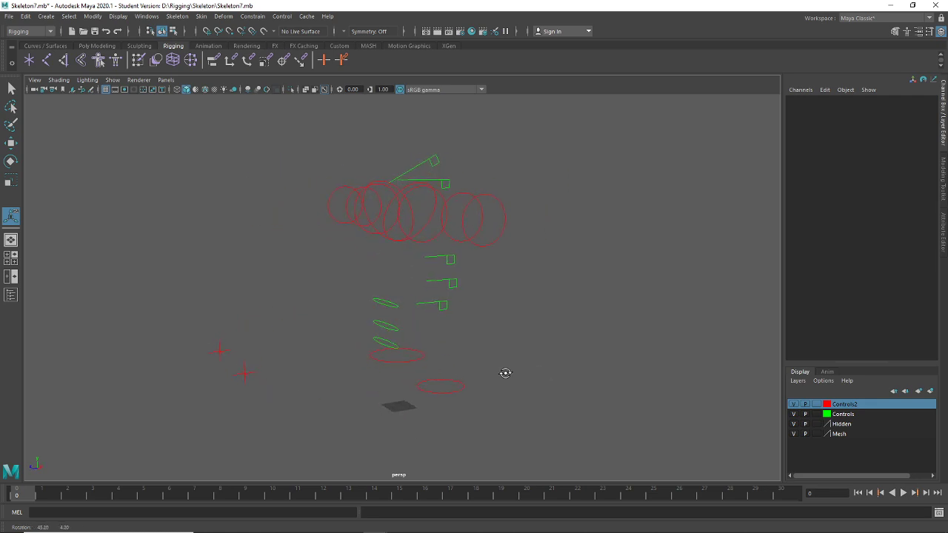
pyautogui.click(107, 83)
pyautogui.click(111, 86)
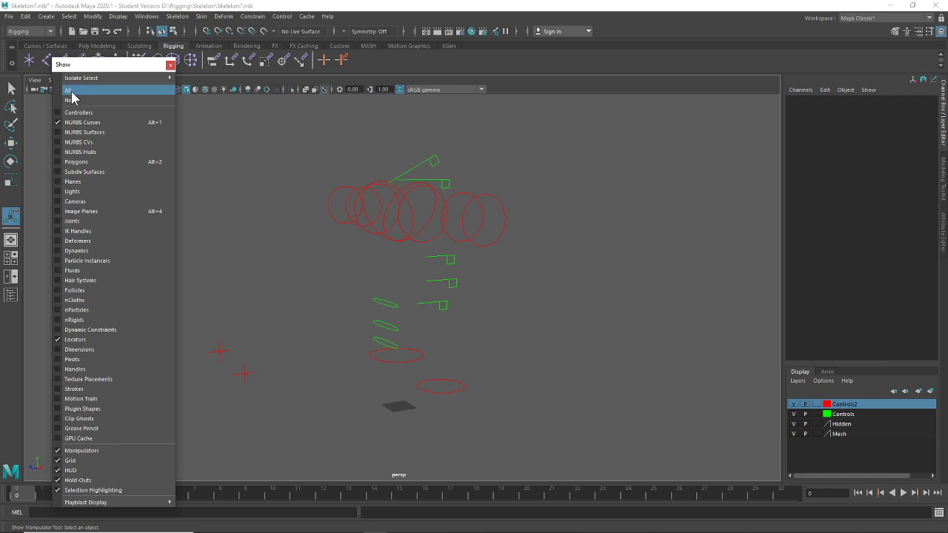
pyautogui.click(71, 90)
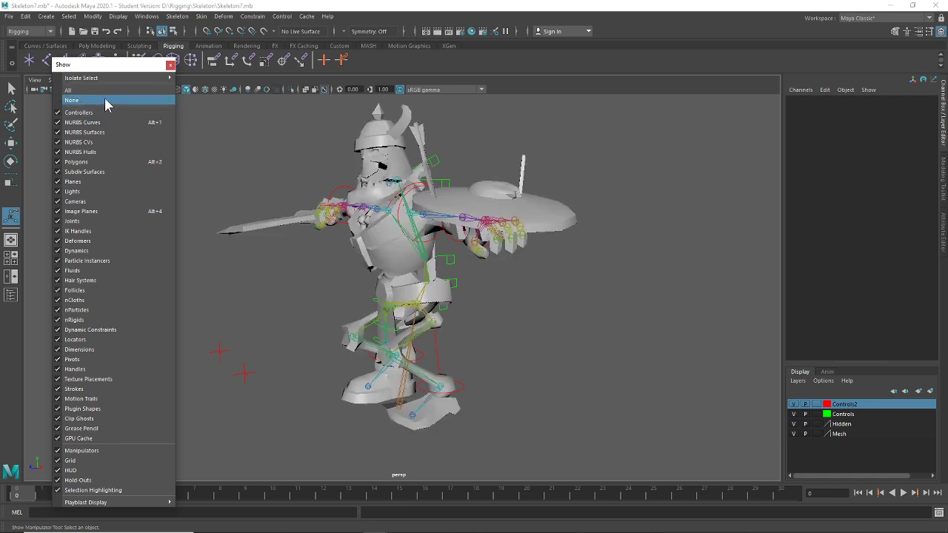
# Select the shield, body and sword meshes, add them to the Mesh layer, and clear the selection
pyautogui.click(541, 224)
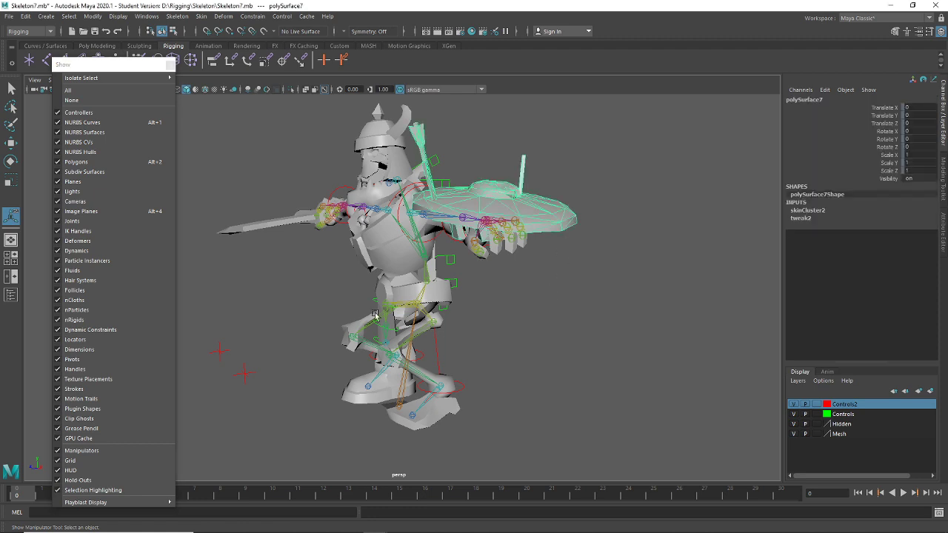
pyautogui.keyDown('alt'); pyautogui.moveTo(375, 315); pyautogui.dragTo(423, 295); pyautogui.keyUp('alt')
pyautogui.click(414, 132)
pyautogui.keyDown('shift'); pyautogui.click(250, 229); pyautogui.keyUp('shift')
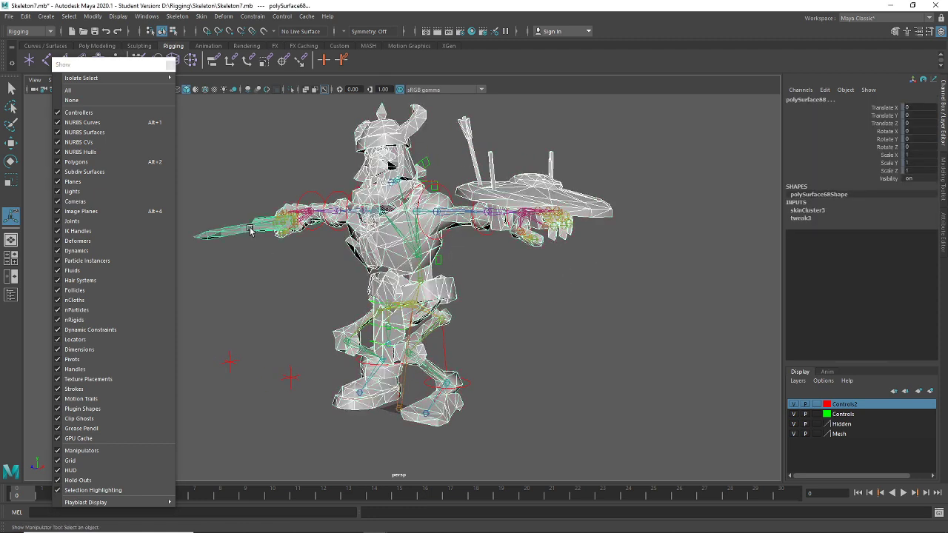
pyautogui.click(857, 437)
pyautogui.rightClick(858, 439)
pyautogui.click(883, 340)
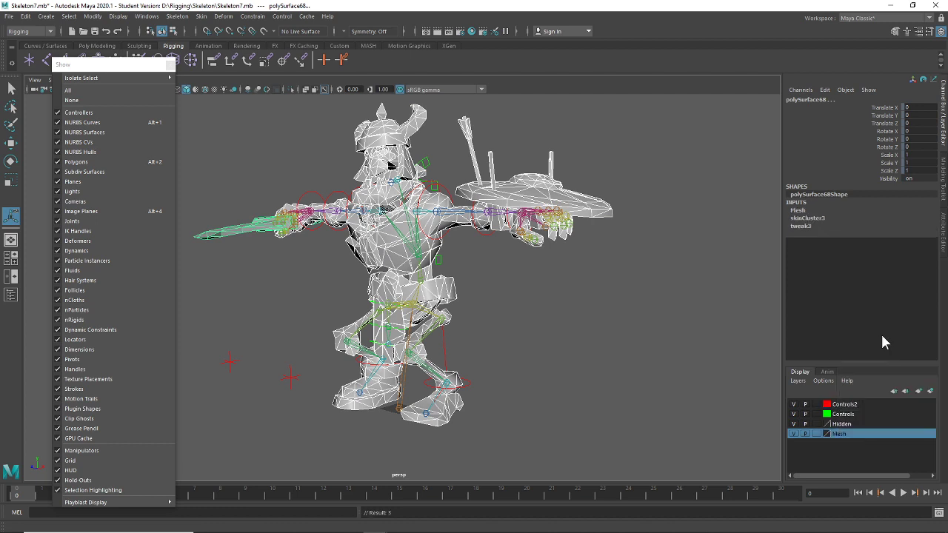
pyautogui.click(587, 334)
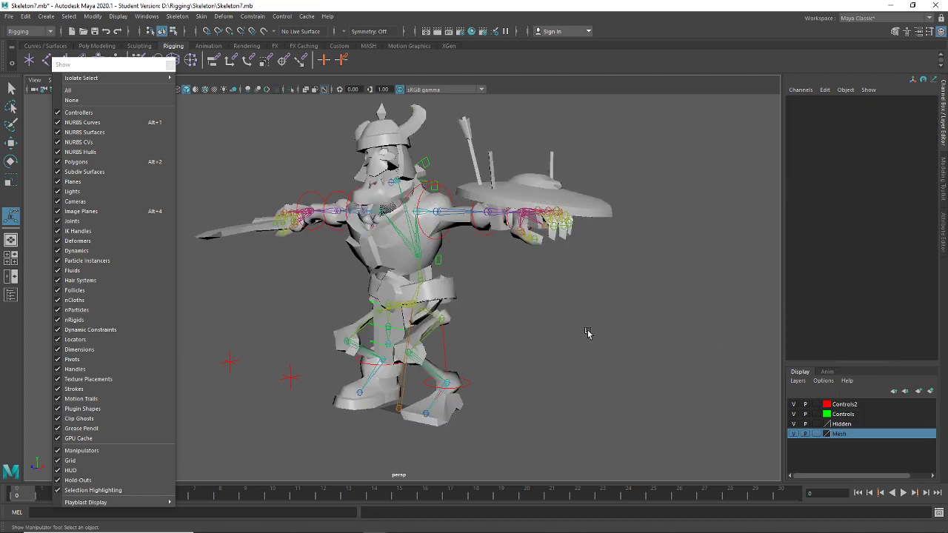
# Select the IK handles around the legs together and add them to the Hidden layer
pyautogui.scroll(-5, 588, 333)
pyautogui.moveTo(635, 440); pyautogui.dragTo(218, 147)
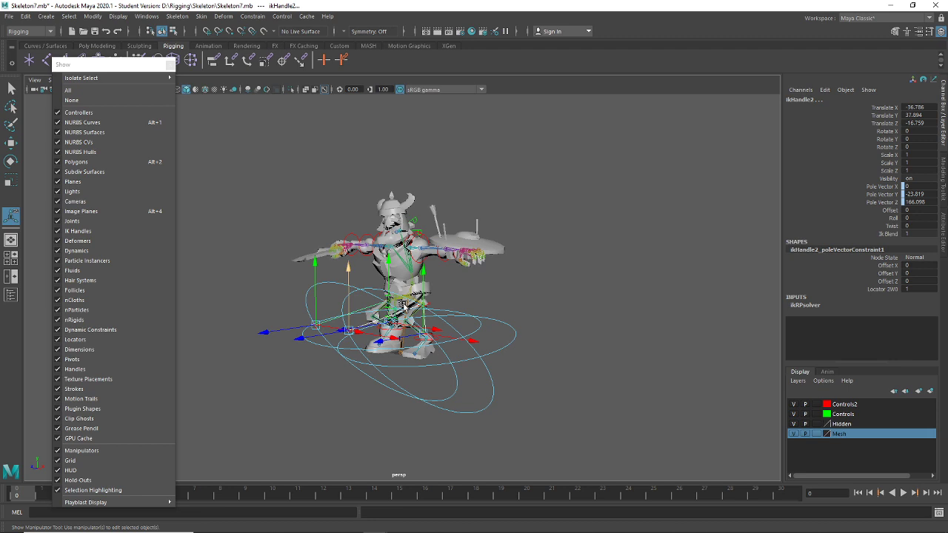
pyautogui.click(860, 424)
pyautogui.rightClick(860, 424)
pyautogui.click(881, 327)
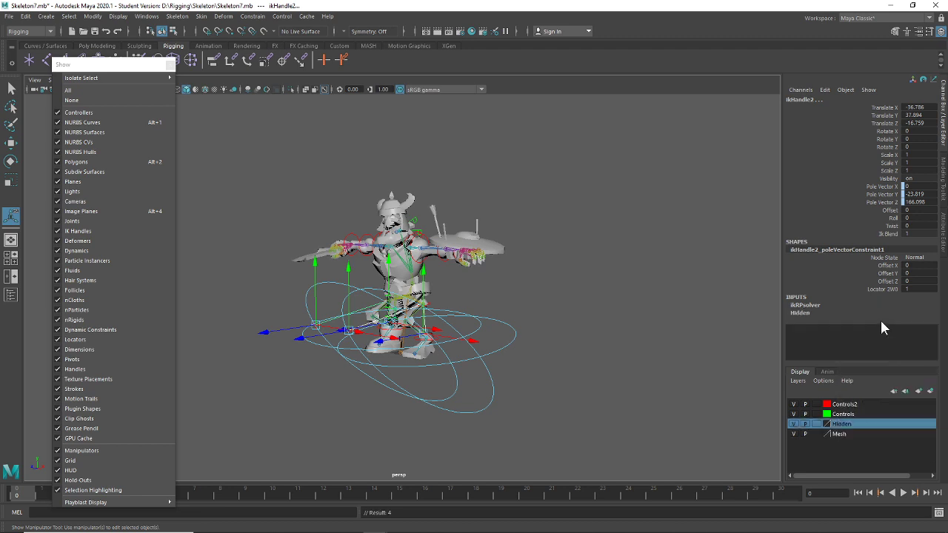
# Turn off the Hidden layer's visibility, add the skeleton's root joint to it, and clear the selection
pyautogui.moveTo(694, 423); pyautogui.dragTo(240, 106)
pyautogui.rightClick(856, 427)
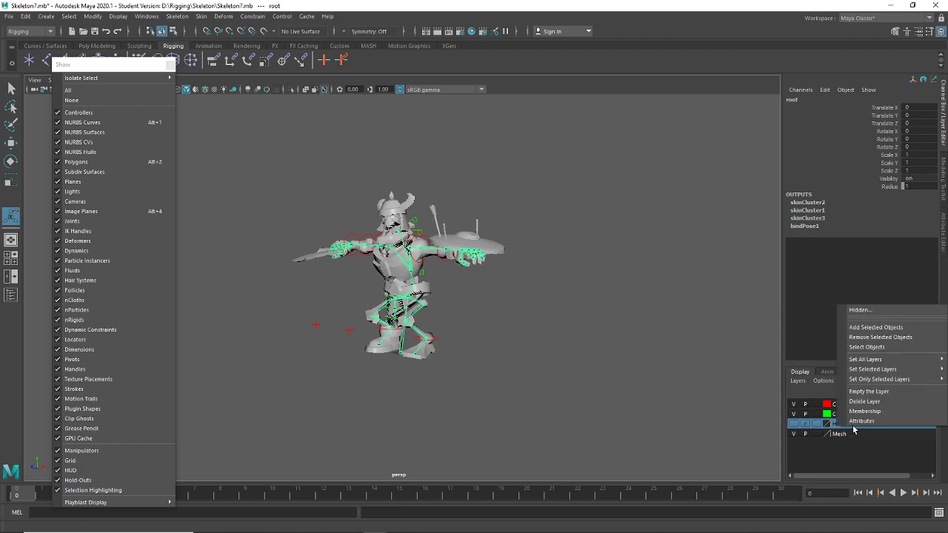
pyautogui.click(882, 327)
pyautogui.click(541, 333)
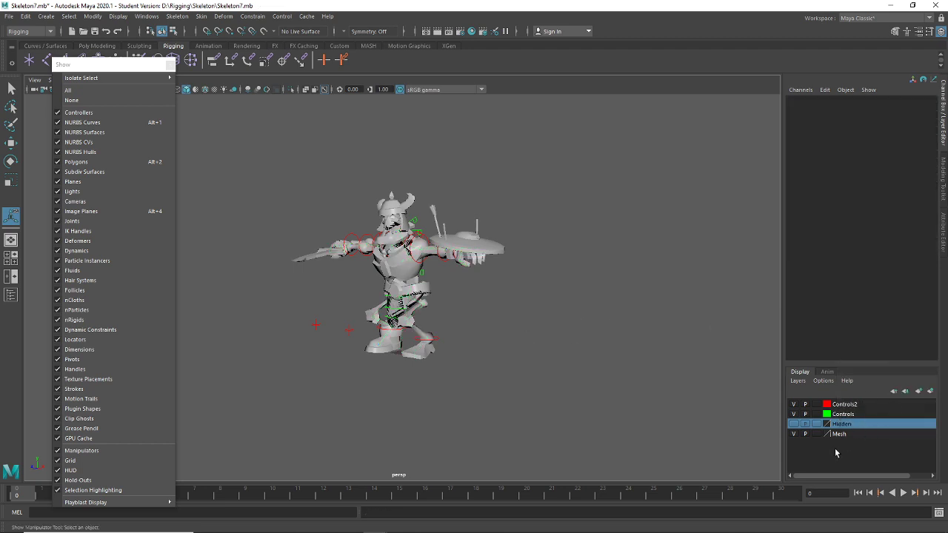
# Set the Mesh layer to reference display and test the change by box-selecting the whole character
pyautogui.click(814, 434)
pyautogui.click(816, 433)
pyautogui.moveTo(568, 186); pyautogui.dragTo(196, 420)
pyautogui.click(521, 381)
pyautogui.scroll(3, 506, 356)
pyautogui.keyDown('alt'); pyautogui.moveTo(506, 356); pyautogui.dragTo(485, 315); pyautogui.keyUp('alt')
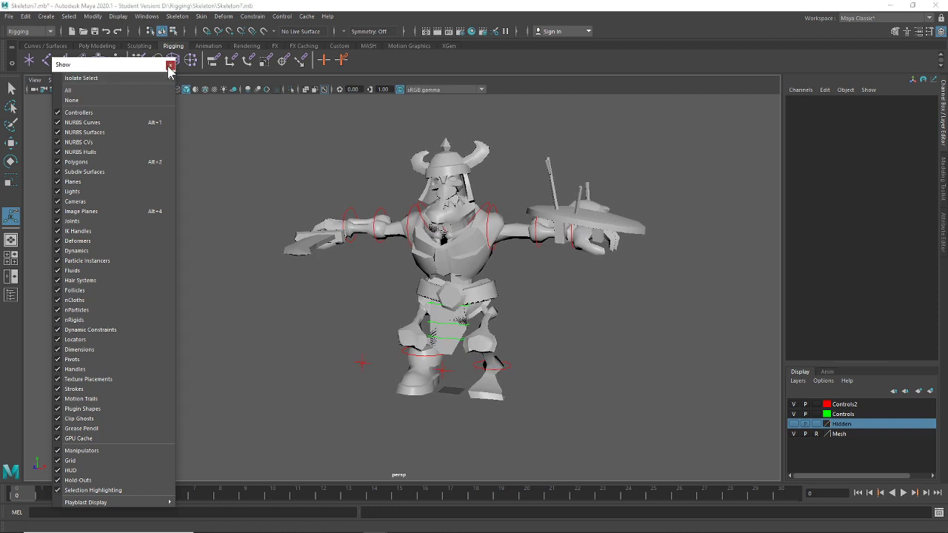
# Close the floating Show list, toggle backface culling, and display the character with its texture maps
pyautogui.click(218, 190)
pyautogui.keyDown('alt'); pyautogui.moveTo(217, 190); pyautogui.dragTo(127, 121); pyautogui.keyUp('alt')
pyautogui.click(58, 80)
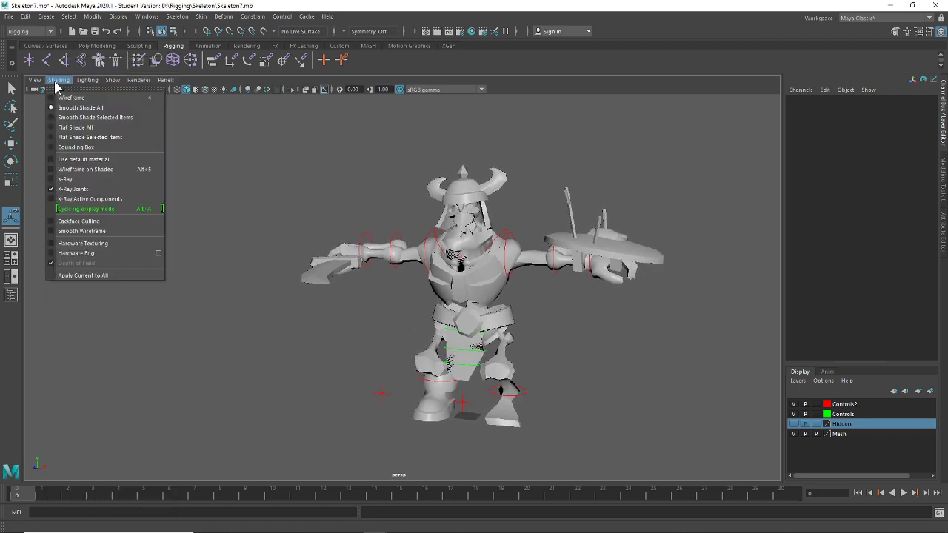
pyautogui.click(110, 220)
pyautogui.moveTo(393, 325)
pyautogui.keyDown('alt'); pyautogui.mouseDown()
pyautogui.moveTo(478, 335)
pyautogui.moveTo(607, 324)
pyautogui.moveTo(365, 326)
pyautogui.moveTo(445, 319)
pyautogui.moveTo(382, 317)
pyautogui.mouseUp(); pyautogui.keyUp('alt')
pyautogui.scroll(3, 366, 326)
pyautogui.press('6')
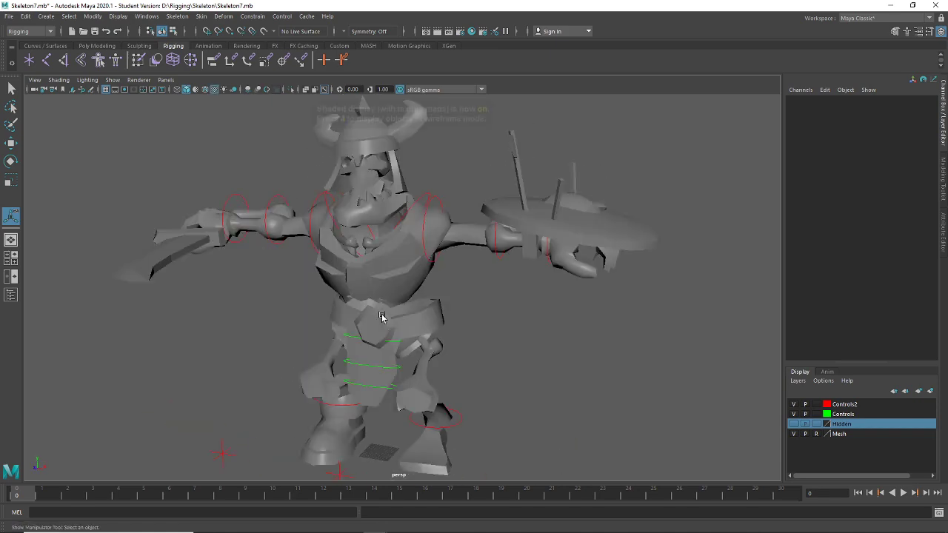
pyautogui.scroll(-2, 415, 329)
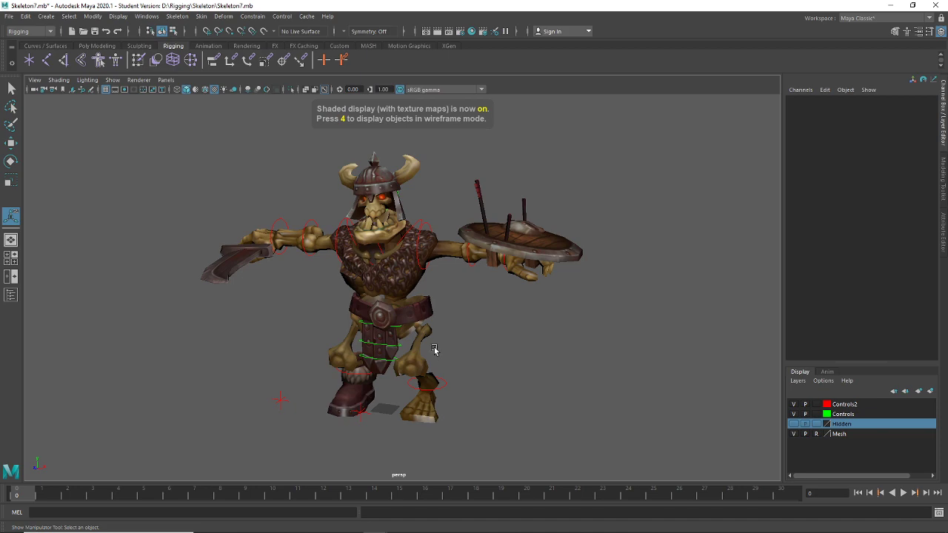
# Select the wrist circle controls, clear the selection, and inspect the textured character and its controls from several sides
pyautogui.keyDown('alt'); pyautogui.moveTo(435, 350); pyautogui.dragTo(459, 328); pyautogui.keyUp('alt')
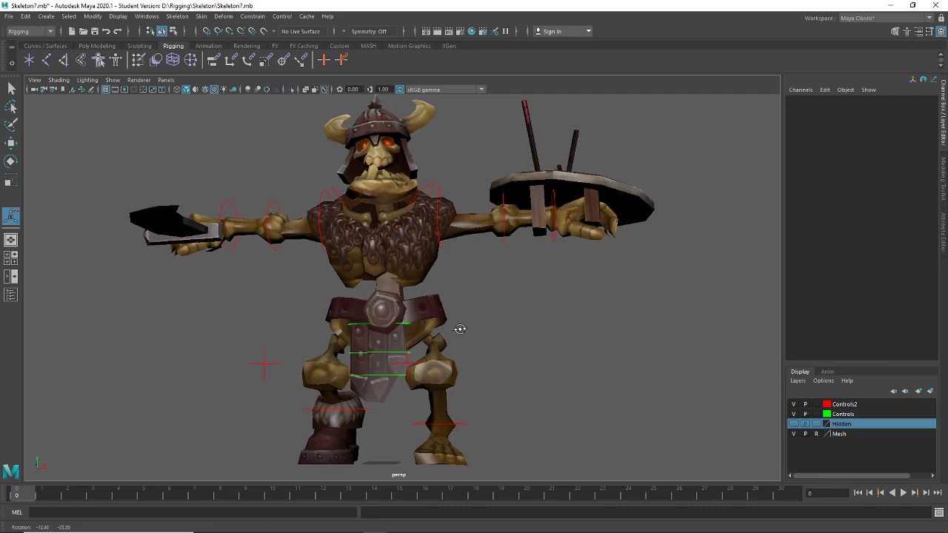
pyautogui.click(554, 239)
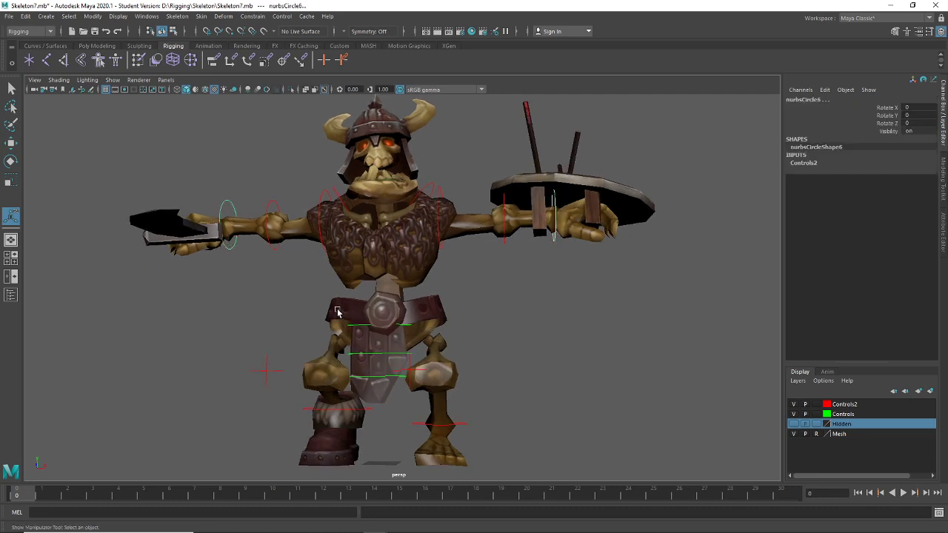
pyautogui.keyDown('alt'); pyautogui.moveTo(454, 374); pyautogui.dragTo(545, 314); pyautogui.keyUp('alt')
pyautogui.click(485, 368)
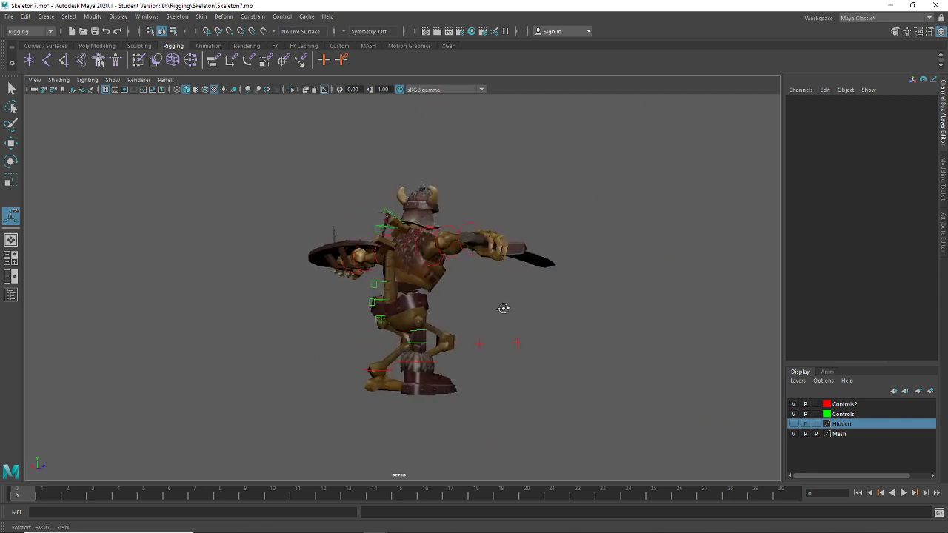
pyautogui.keyDown('alt'); pyautogui.moveTo(370, 315); pyautogui.dragTo(355, 334); pyautogui.keyUp('alt')
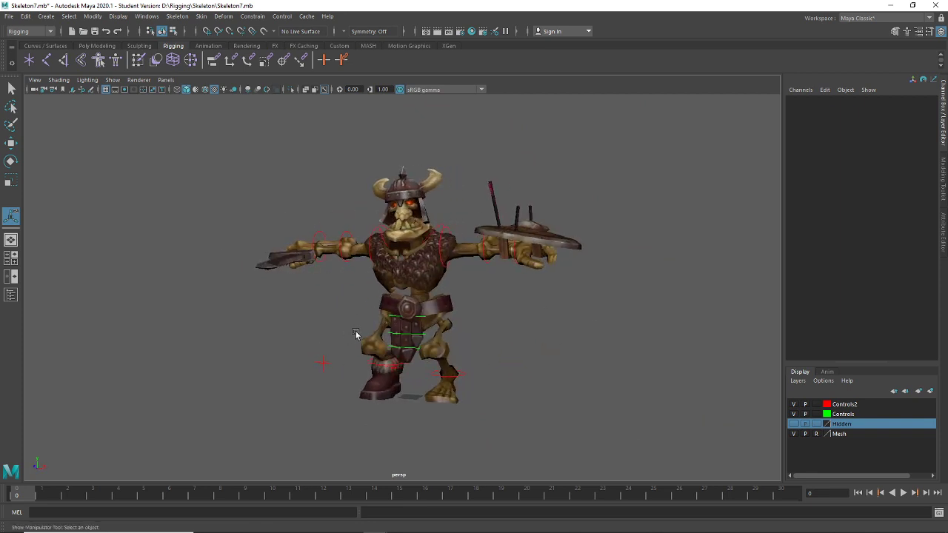
pyautogui.keyDown('alt'); pyautogui.moveTo(393, 299); pyautogui.dragTo(300, 295); pyautogui.keyUp('alt')
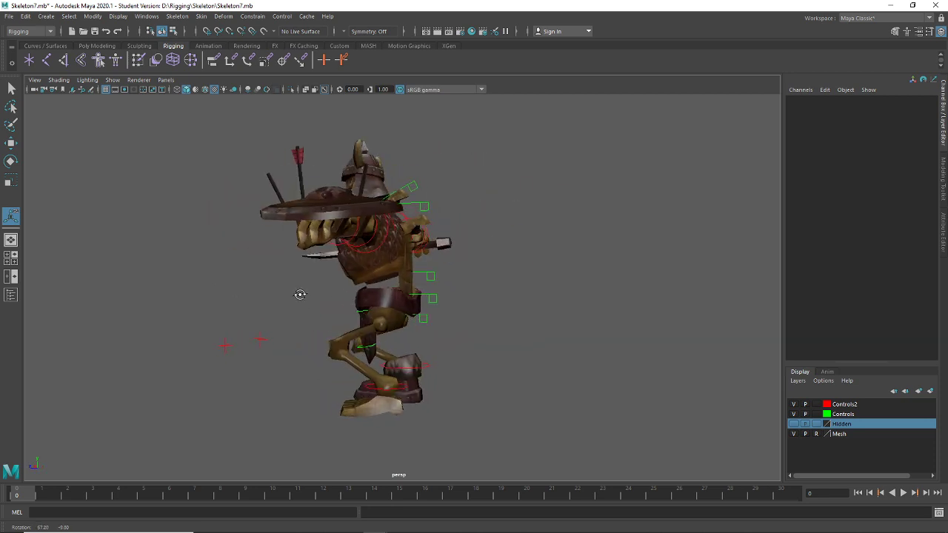
# Try moving the lowest square hip control to test the body rig, and undo the move
pyautogui.click(424, 322)
pyautogui.press('w')
pyautogui.moveTo(399, 317); pyautogui.dragTo(343, 225)
pyautogui.hotkey('ctrl', 'z')
pyautogui.hotkey('ctrl', 'z')
pyautogui.hotkey('ctrl', 'z')
pyautogui.hotkey('ctrl', 'z')
pyautogui.hotkey('ctrl', 'z')
pyautogui.hotkey('ctrl', 'z')
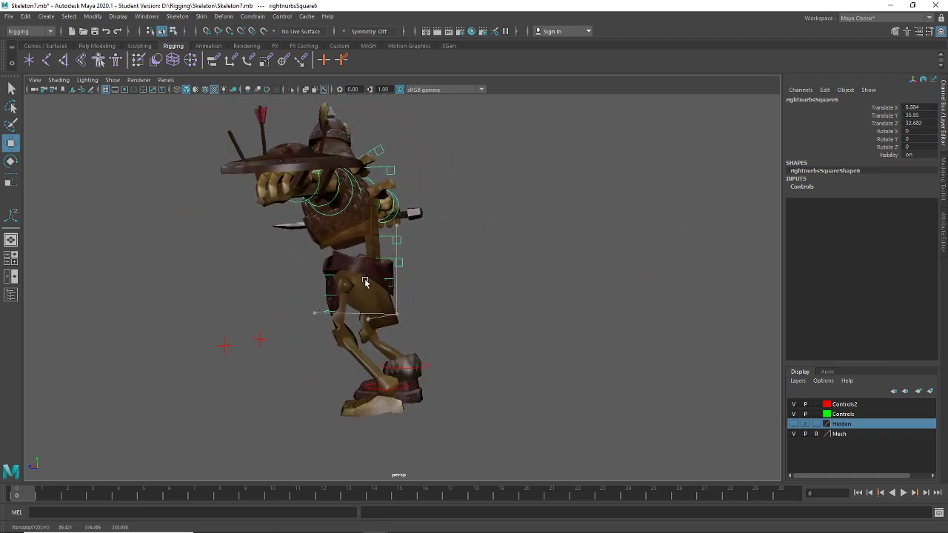
# Select the two leg pole-vector locators and the lowest square hip control in turn to check picking
pyautogui.moveTo(257, 313); pyautogui.dragTo(213, 360)
pyautogui.keyDown('alt'); pyautogui.moveTo(213, 359); pyautogui.dragTo(326, 390); pyautogui.keyUp('alt')
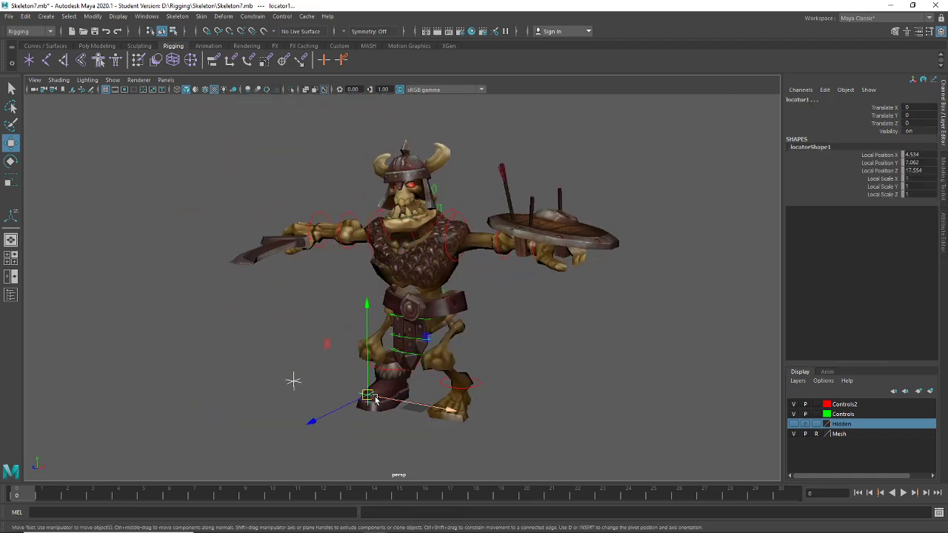
pyautogui.keyDown('alt'); pyautogui.moveTo(526, 315); pyautogui.dragTo(402, 269); pyautogui.keyUp('alt')
pyautogui.click(417, 321)
pyautogui.click(420, 324)
pyautogui.moveTo(289, 317); pyautogui.dragTo(214, 361)
pyautogui.keyDown('alt'); pyautogui.moveTo(215, 361); pyautogui.dragTo(267, 385); pyautogui.keyUp('alt')
# Try raising the shield-side foot circle forward and rotating it to test the leg, and undo the rotation
pyautogui.click(450, 390)
pyautogui.keyDown('alt'); pyautogui.moveTo(450, 390); pyautogui.dragTo(410, 387); pyautogui.keyUp('alt')
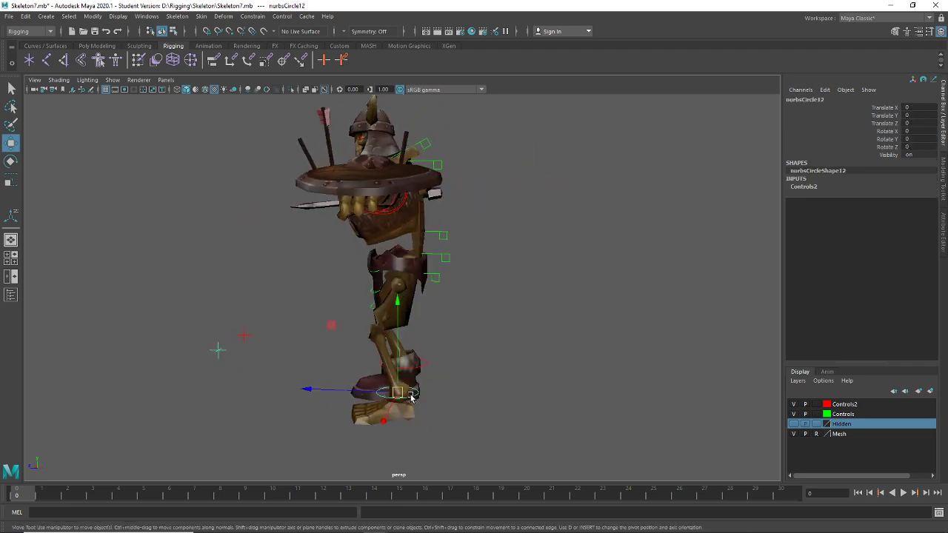
pyautogui.press('e')
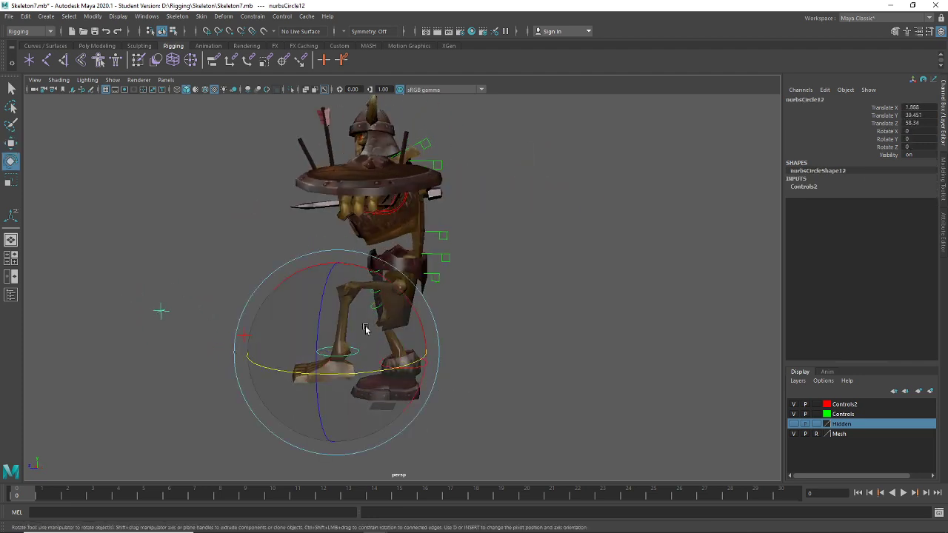
pyautogui.moveTo(366, 328); pyautogui.dragTo(327, 295)
pyautogui.hotkey('ctrl', 'z')
pyautogui.keyDown('alt'); pyautogui.moveTo(377, 338); pyautogui.dragTo(546, 309); pyautogui.keyUp('alt')
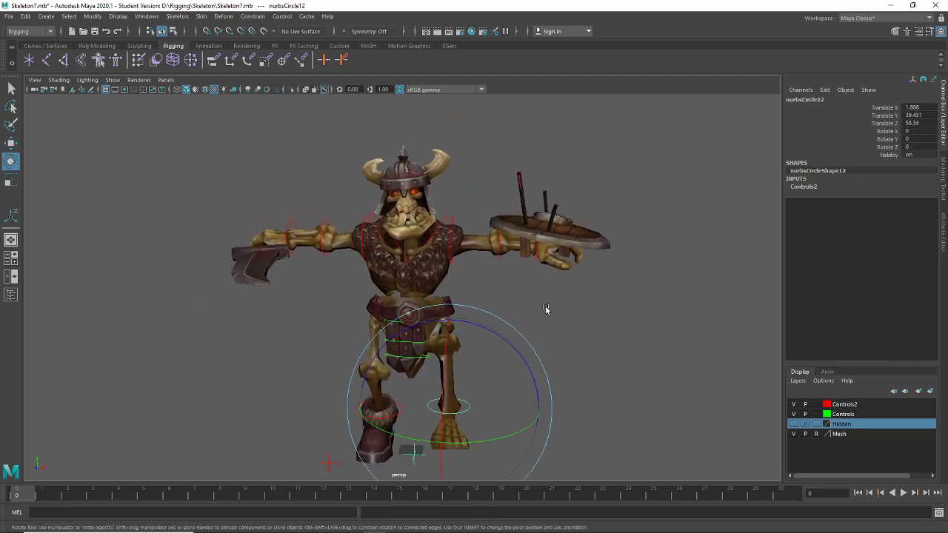
# Try rotating the shoulder circle controls to lower both arms, and undo the arm and foot test poses
pyautogui.click(360, 260)
pyautogui.moveTo(427, 212); pyautogui.dragTo(485, 303)
pyautogui.click(485, 303)
pyautogui.click(464, 254)
pyautogui.moveTo(465, 255); pyautogui.dragTo(620, 293)
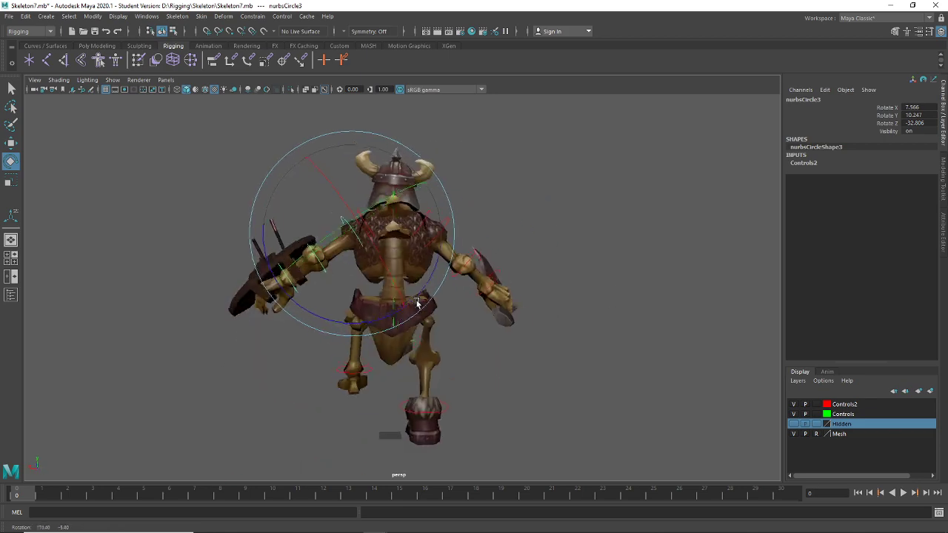
pyautogui.hotkey('ctrl', 'z')
pyautogui.hotkey('ctrl', 'z')
pyautogui.hotkey('ctrl', 'z')
pyautogui.hotkey('ctrl', 'z')
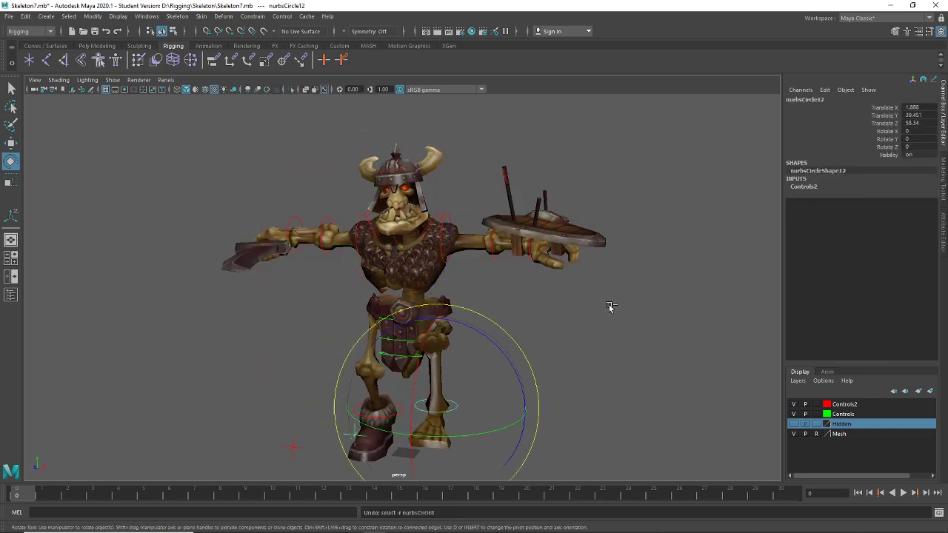
pyautogui.keyDown('alt'); pyautogui.moveTo(556, 350); pyautogui.dragTo(477, 385); pyautogui.keyUp('alt')
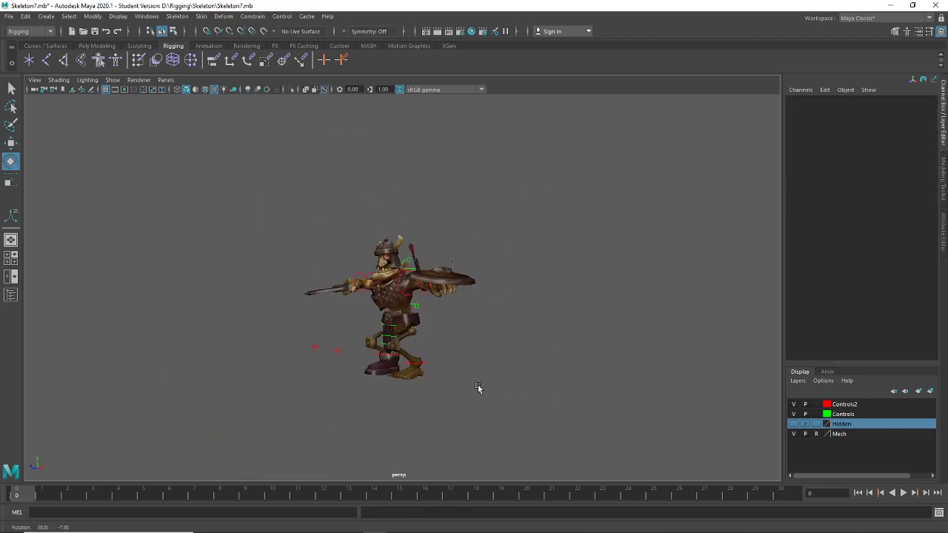
pyautogui.click(25, 17)
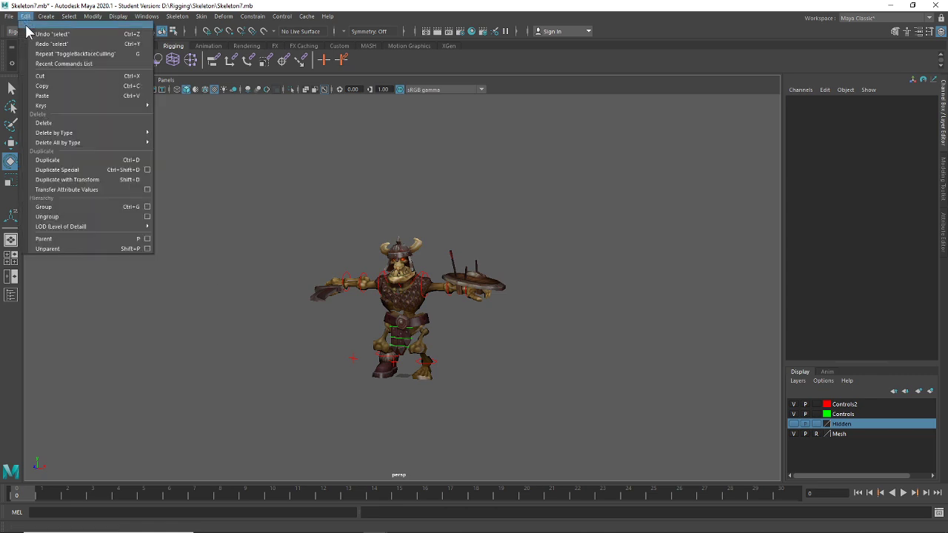
pyautogui.click(52, 43)
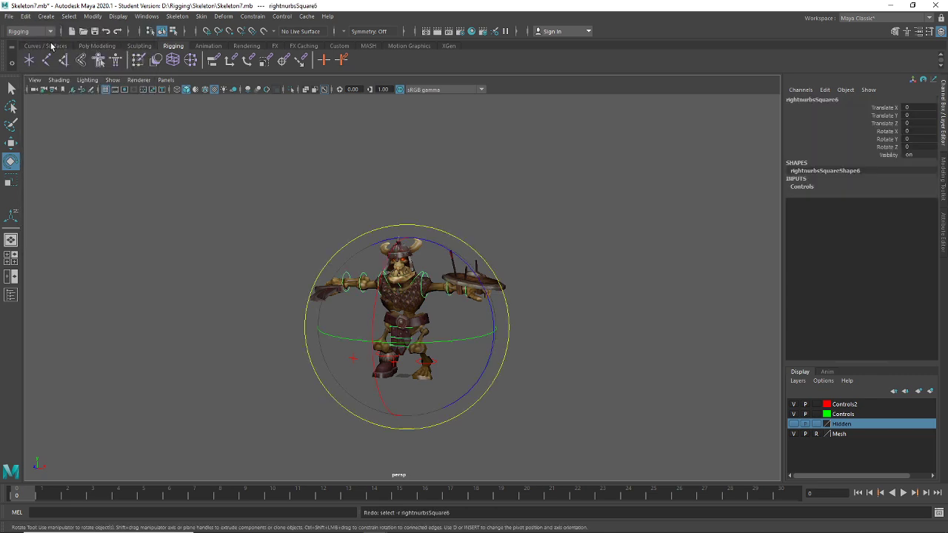
pyautogui.click(590, 333)
# Save the rigged scene Skeleton7.mb
pyautogui.scroll(4, 555, 377)
pyautogui.scroll(-3, 552, 376)
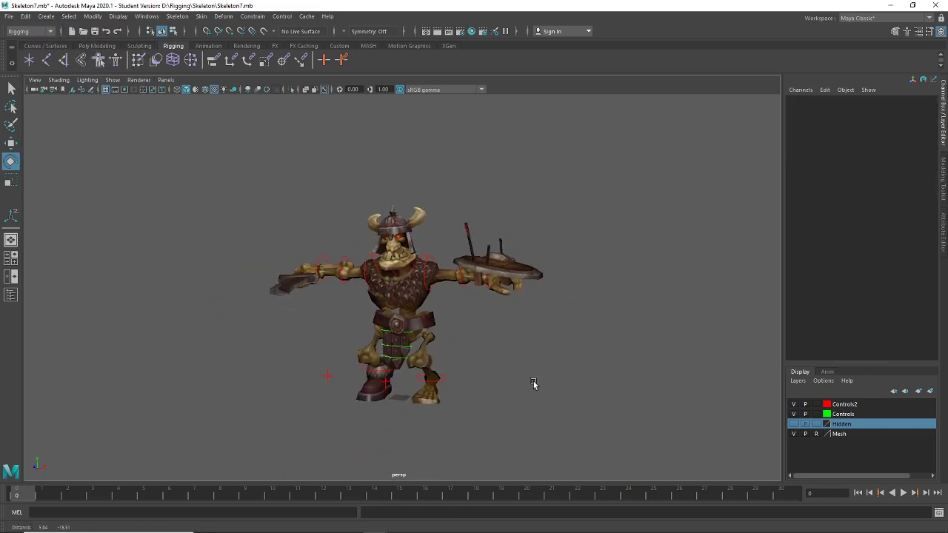
pyautogui.keyDown('alt'); pyautogui.moveTo(533, 383); pyautogui.dragTo(544, 339); pyautogui.keyUp('alt')
pyautogui.keyDown('alt'); pyautogui.moveTo(544, 339); pyautogui.dragTo(524, 350, button='middle'); pyautogui.keyUp('alt')
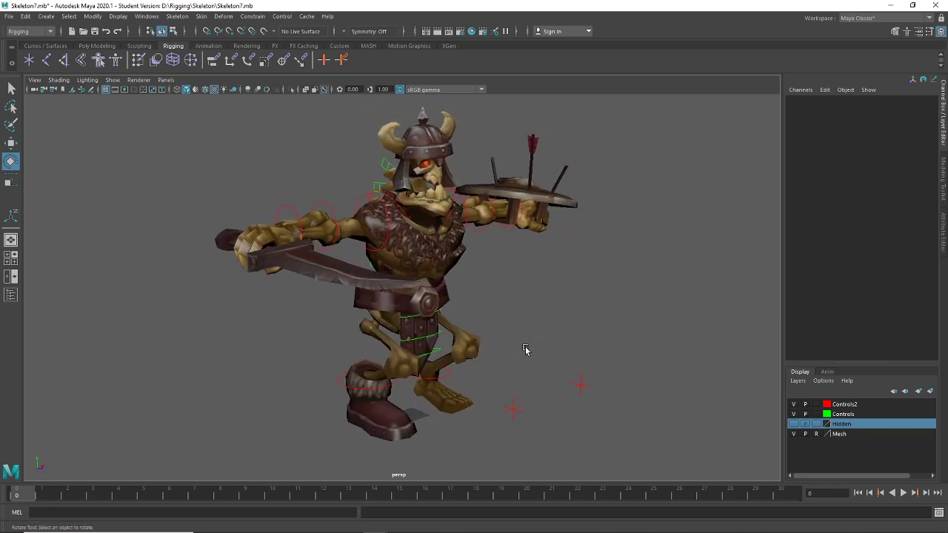
pyautogui.hotkey('ctrl', 's')
pyautogui.click(460, 285)
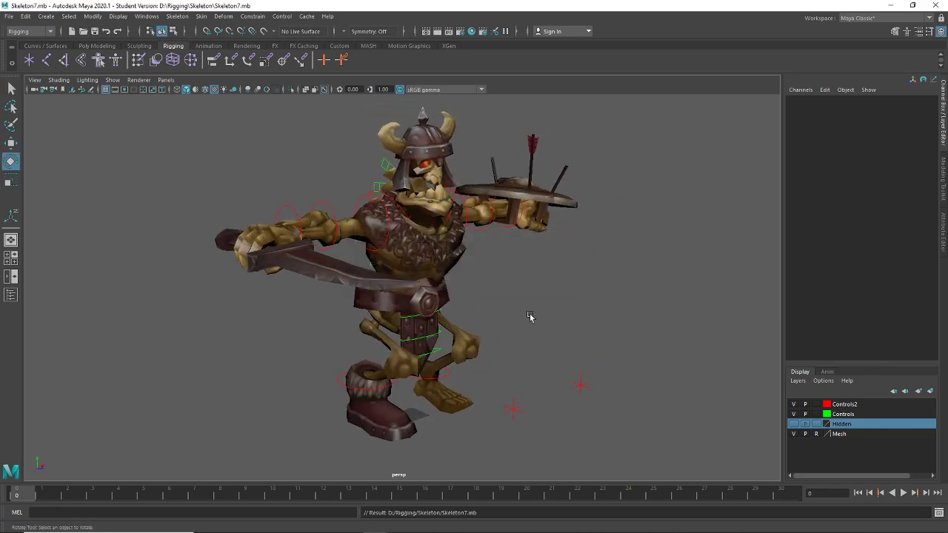
# Box-select the whole character with the Rotate tool to check which objects are selectable, and clear the selection
pyautogui.press('e')
pyautogui.keyDown('alt'); pyautogui.moveTo(529, 318); pyautogui.dragTo(574, 346); pyautogui.keyUp('alt')
pyautogui.moveTo(668, 466); pyautogui.dragTo(185, 103)
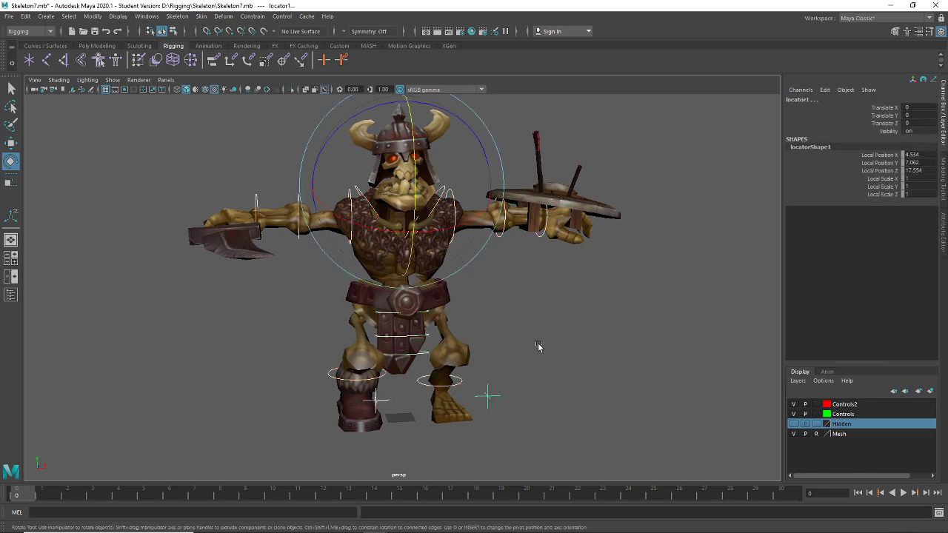
pyautogui.keyDown('alt'); pyautogui.moveTo(538, 345); pyautogui.dragTo(478, 343); pyautogui.keyUp('alt')
pyautogui.click(544, 333)
pyautogui.moveTo(435, 526)
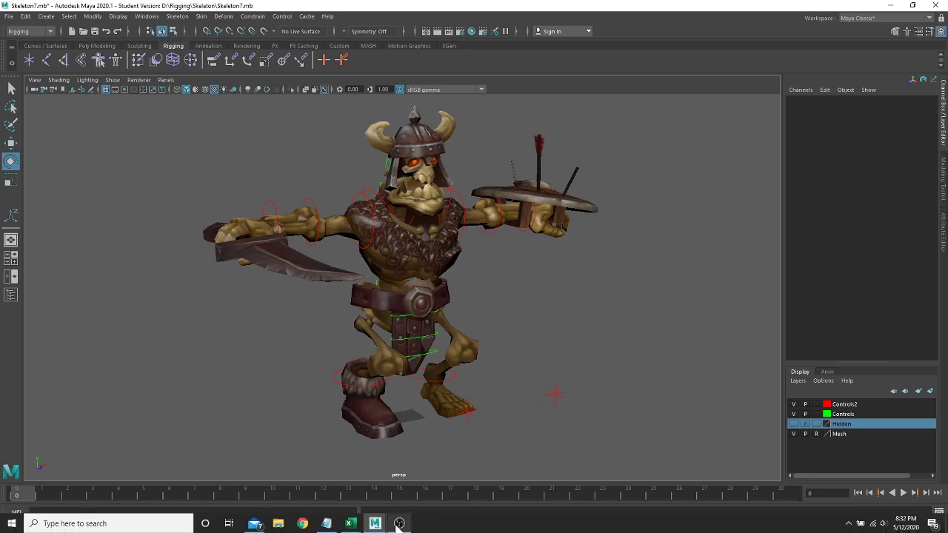
pyautogui.click(398, 524)
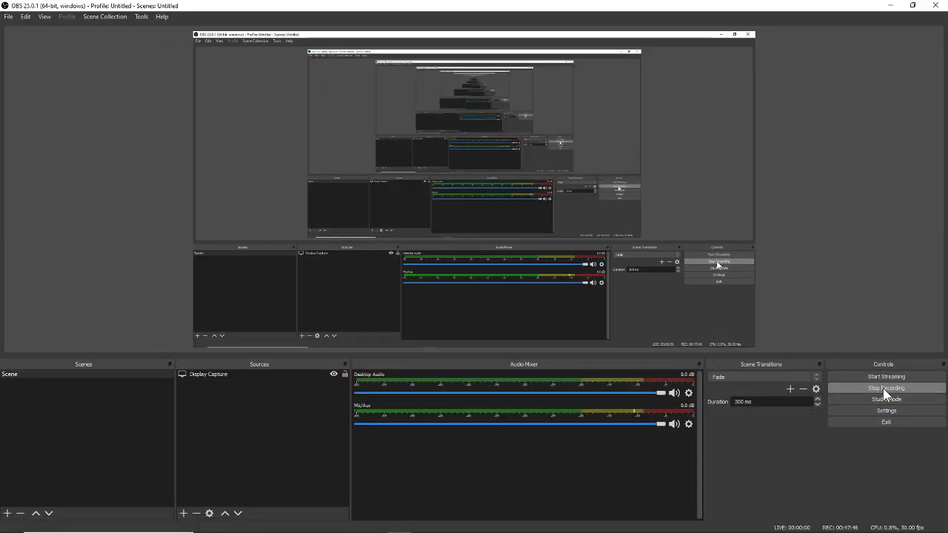